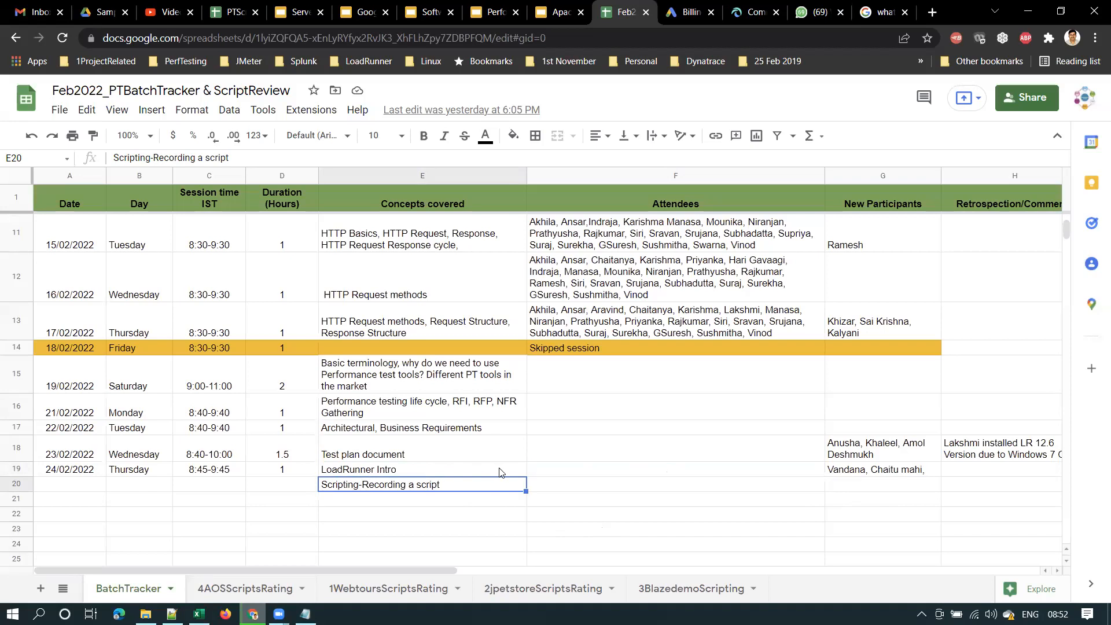
# Open the scripting scenarios spreadsheet and review the Webtours and Blazedemo entries
pyautogui.click(234, 14)
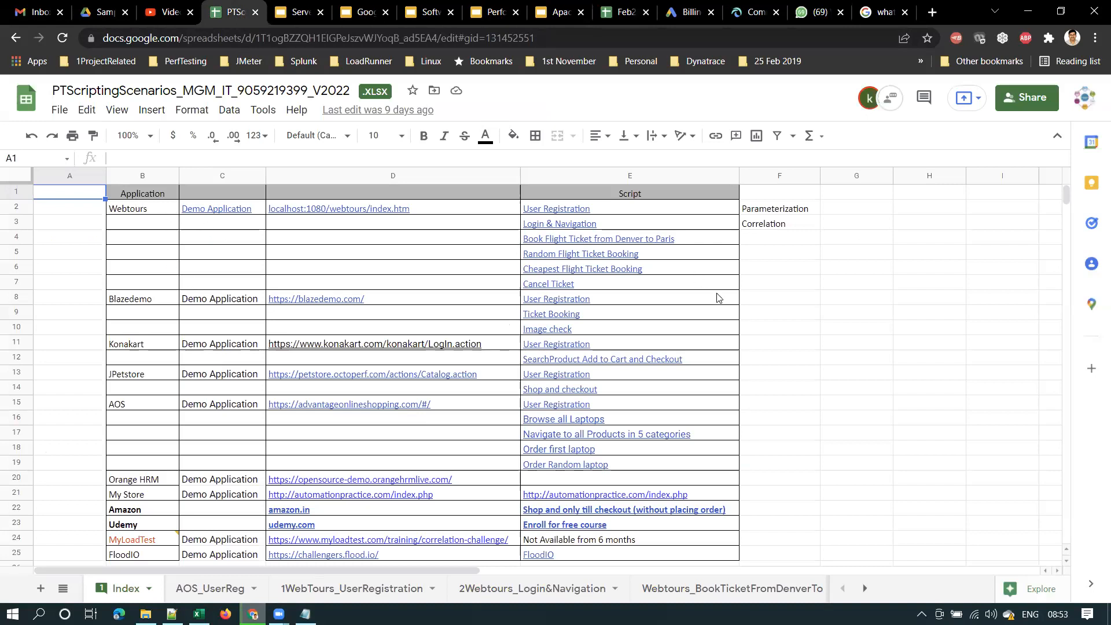
pyautogui.click(856, 286)
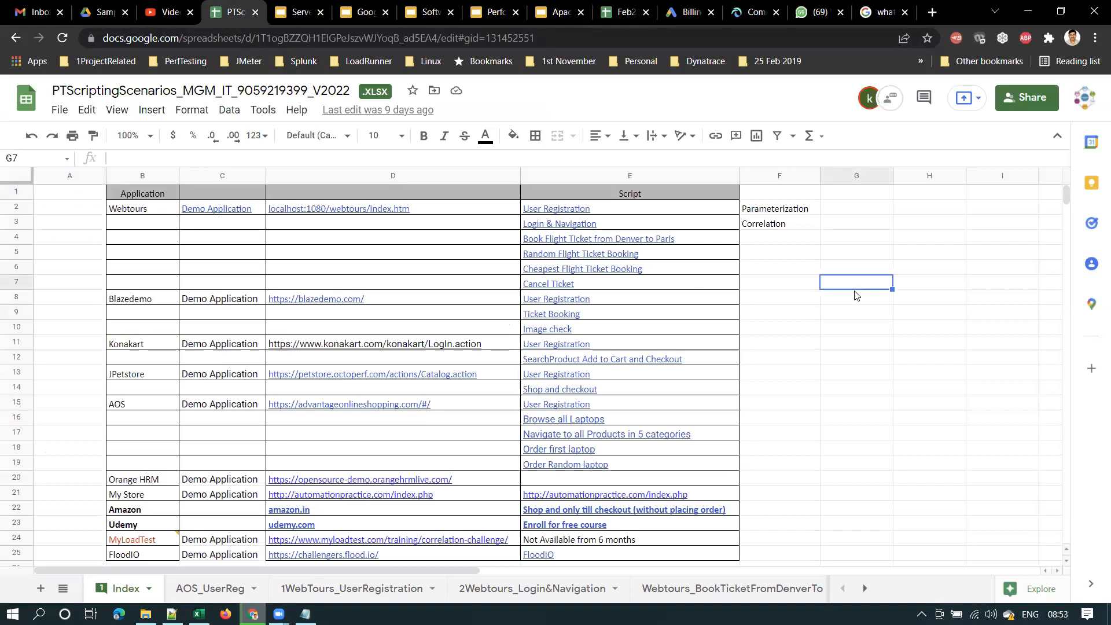
pyautogui.click(157, 213)
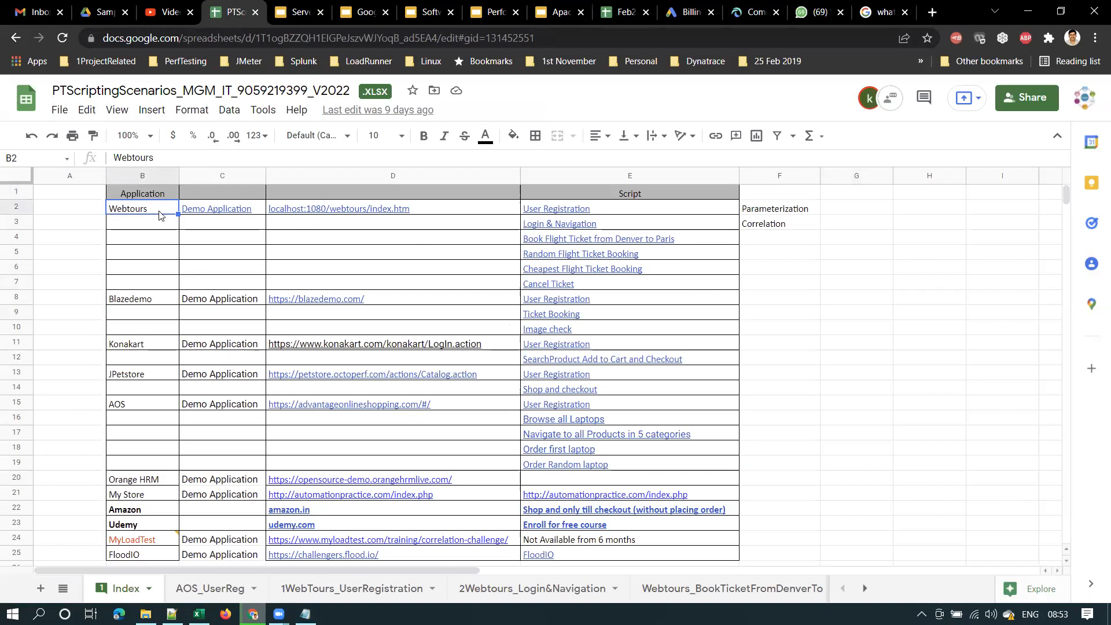
pyautogui.click(172, 298)
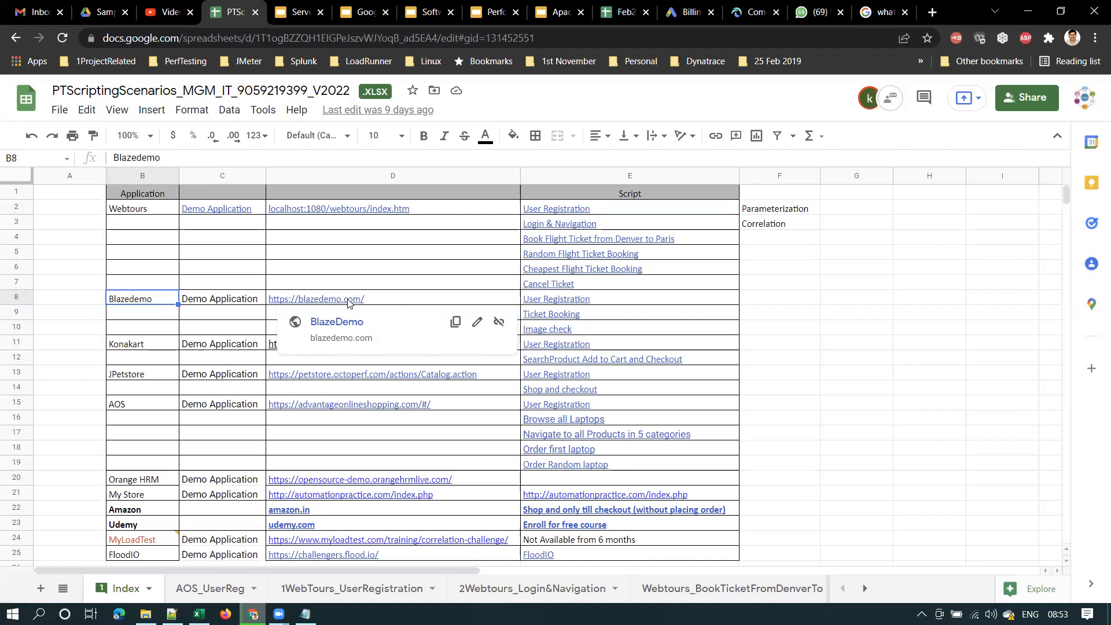
pyautogui.click(901, 311)
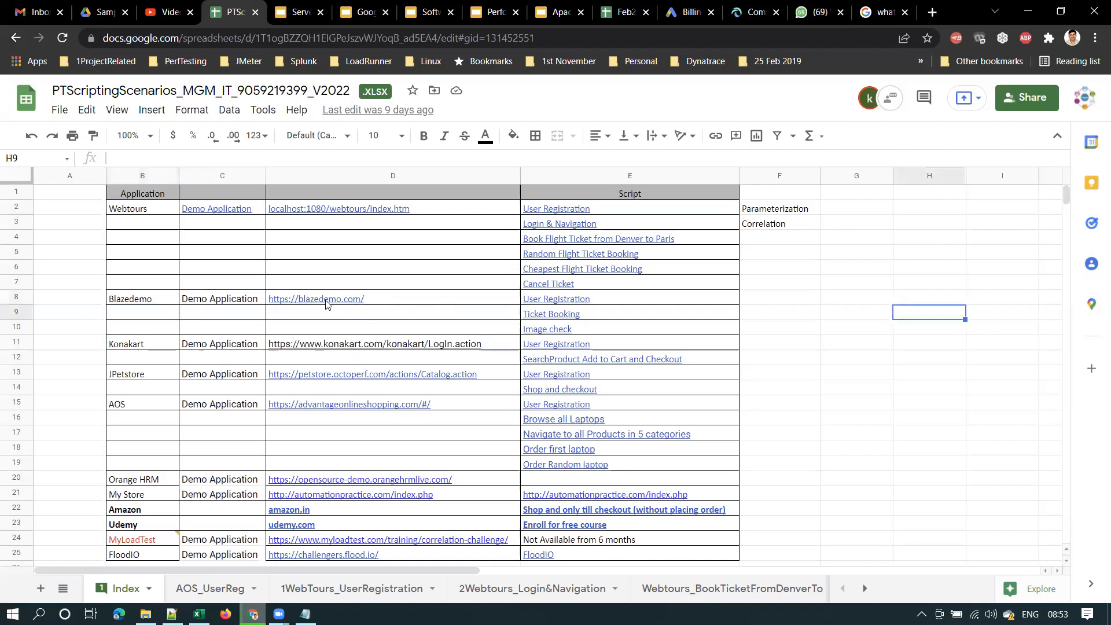
# Review the Konakart, JPetstore and AOS application entries on the Index sheet
pyautogui.click(66, 345)
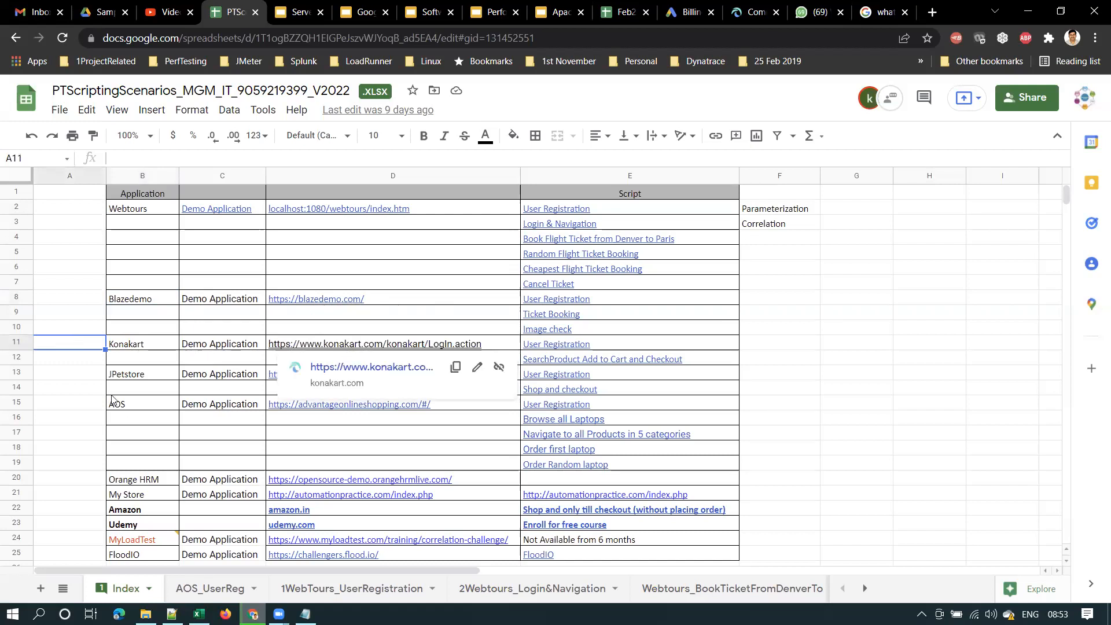
pyautogui.click(66, 374)
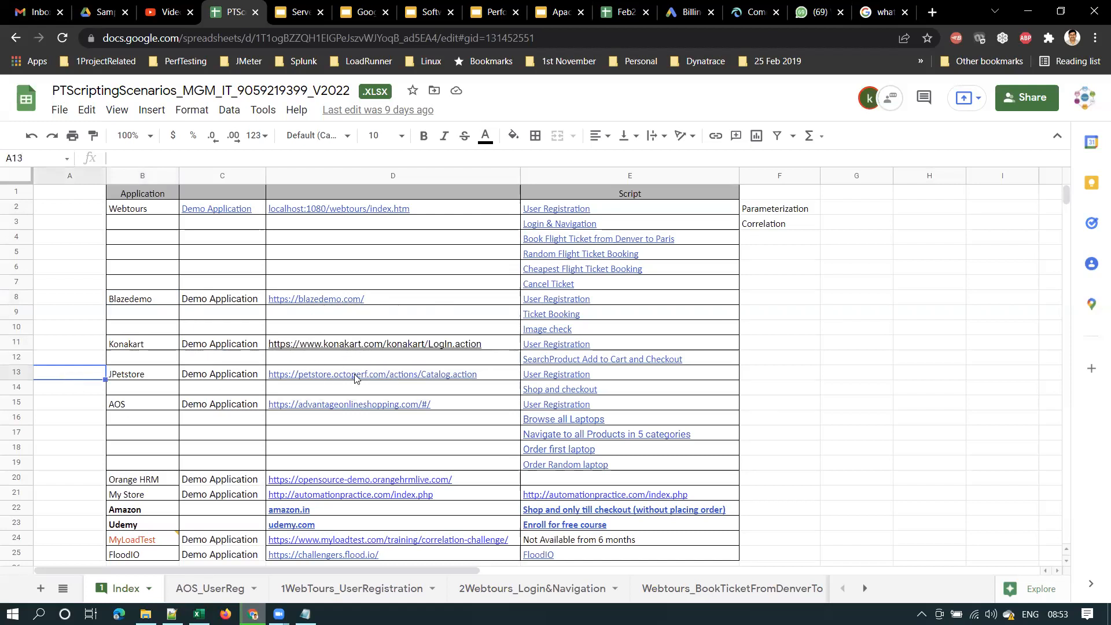
pyautogui.click(132, 342)
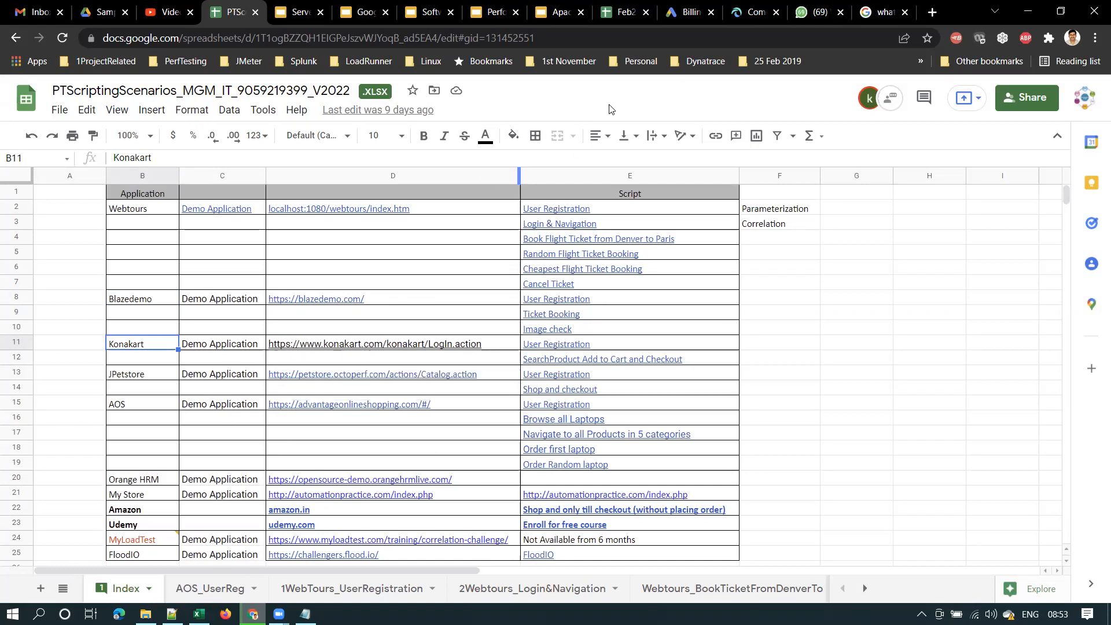
pyautogui.moveTo(359, 342)
pyautogui.click(62, 401)
pyautogui.moveTo(323, 379)
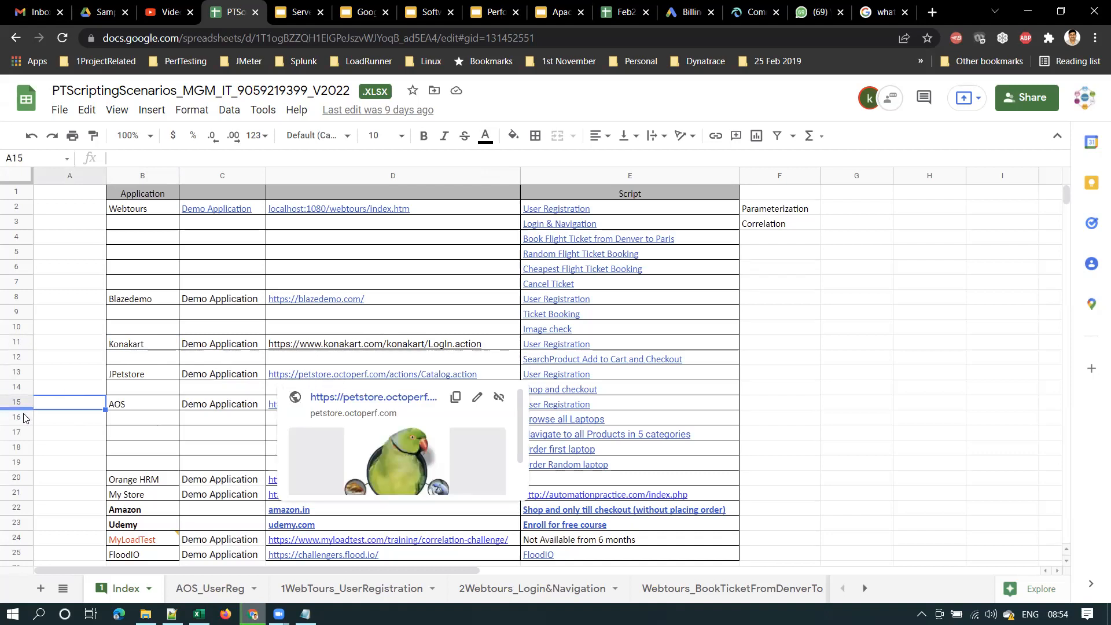
pyautogui.click(55, 418)
pyautogui.click(140, 405)
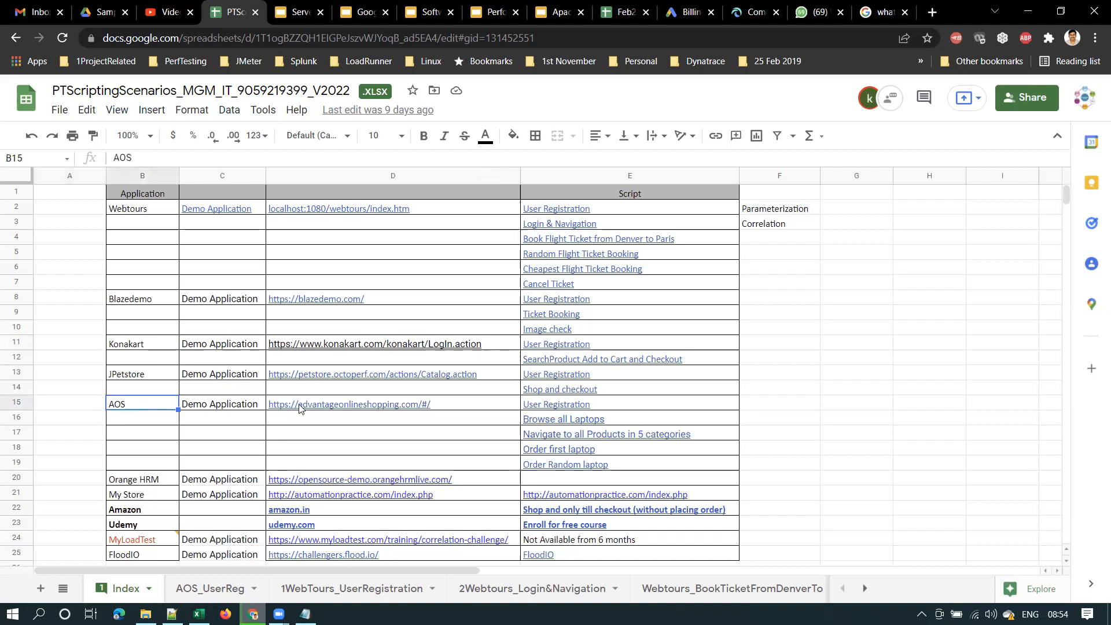
pyautogui.moveTo(361, 405)
# Mark the Amazon row, then check the StartServer.bat console's startup line and minimize it
pyautogui.click(92, 511)
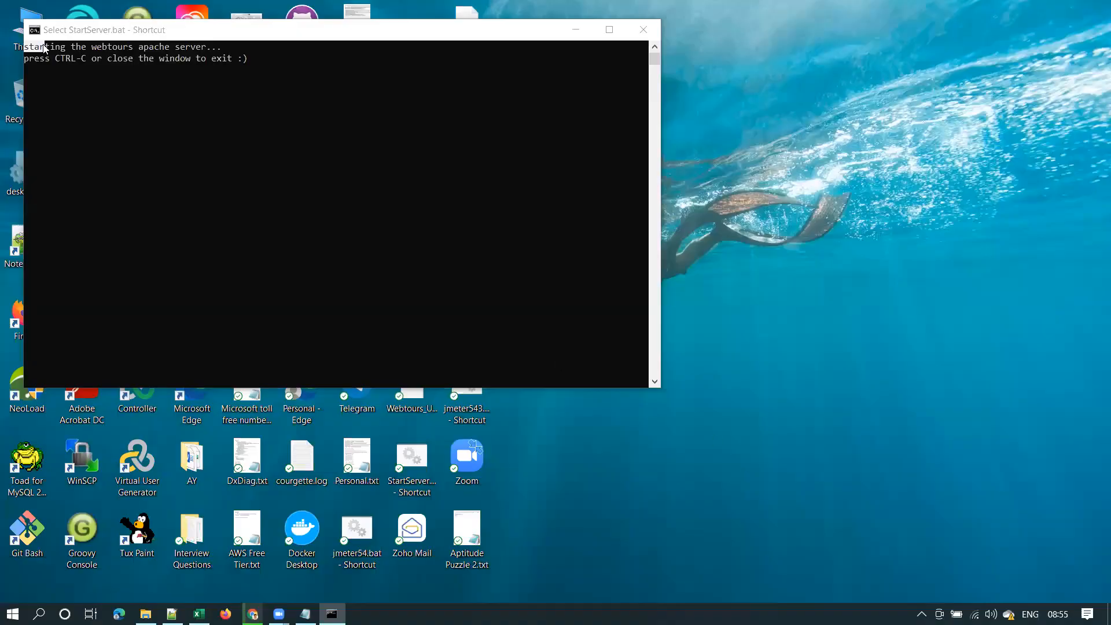
pyautogui.click(203, 30)
pyautogui.moveTo(51, 51); pyautogui.dragTo(228, 52)
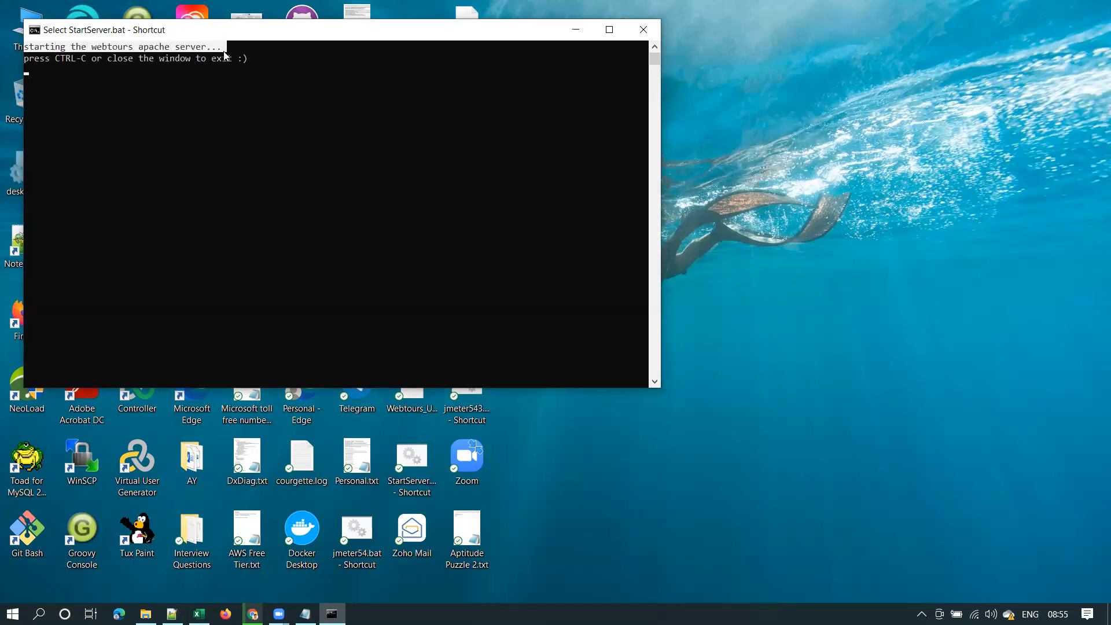
pyautogui.click(107, 70)
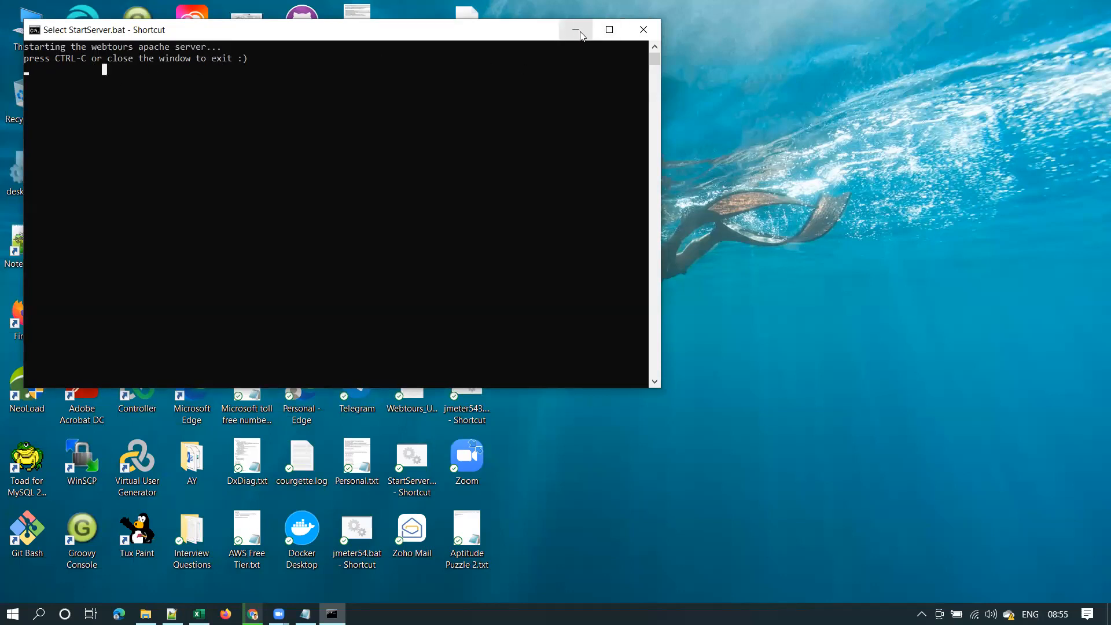
pyautogui.click(581, 35)
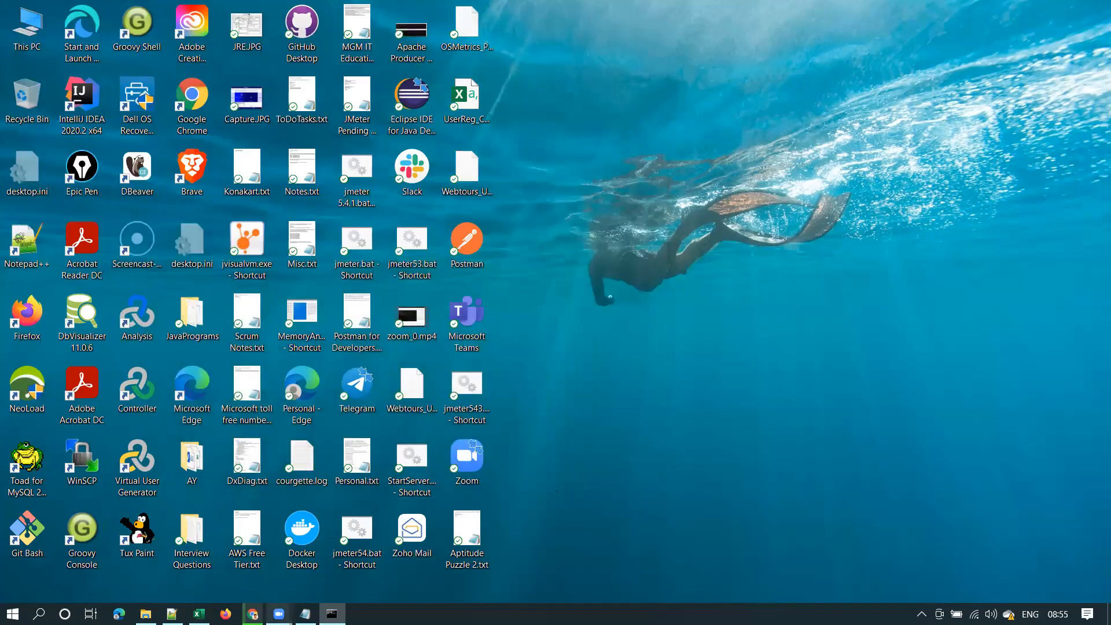
# Check the Web Tours address localhost:1080/webtours/index.htm in Chrome, then move to the slide deck
pyautogui.click(252, 613)
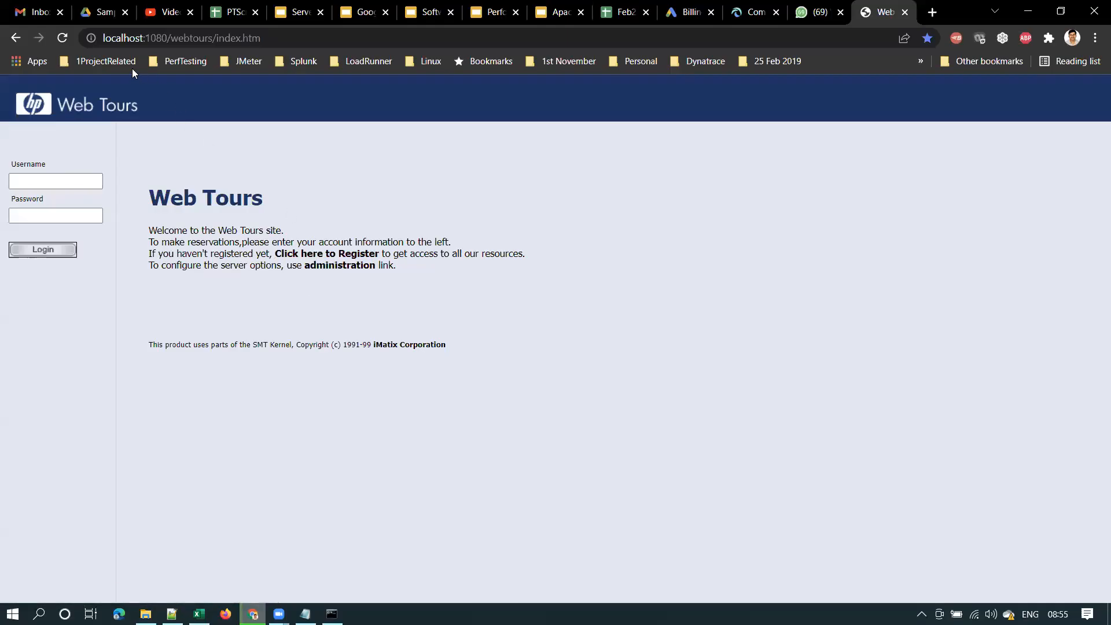
pyautogui.click(248, 38)
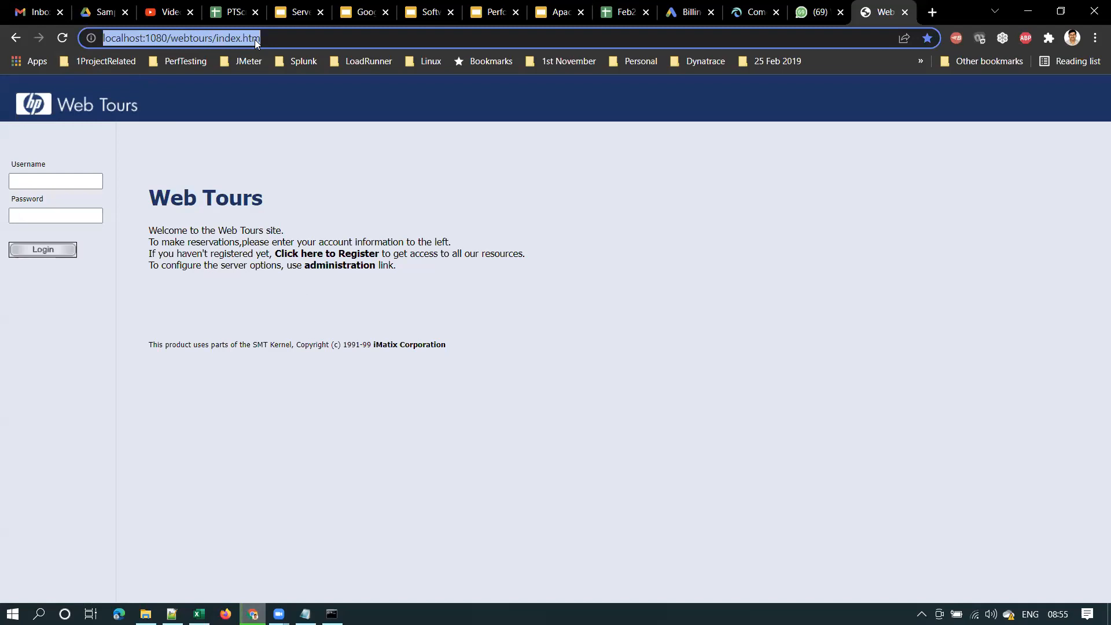
pyautogui.click(431, 12)
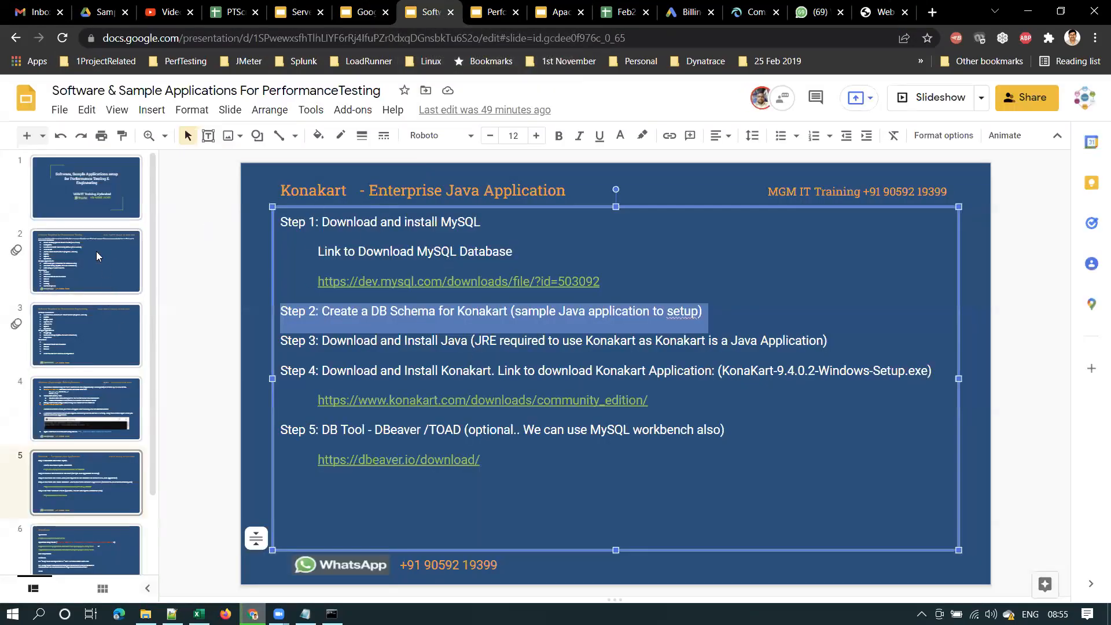
# View slide 4's Webtours setup, highlight the localhost:1080 URL in step 7, then open the batch workbook
pyautogui.click(96, 251)
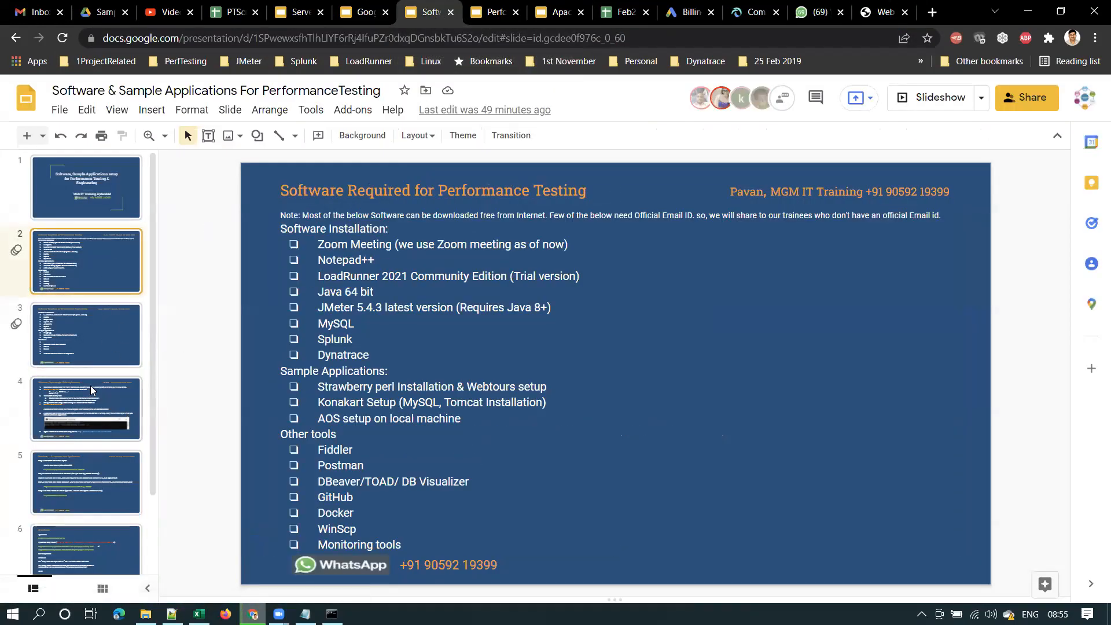
pyautogui.click(92, 399)
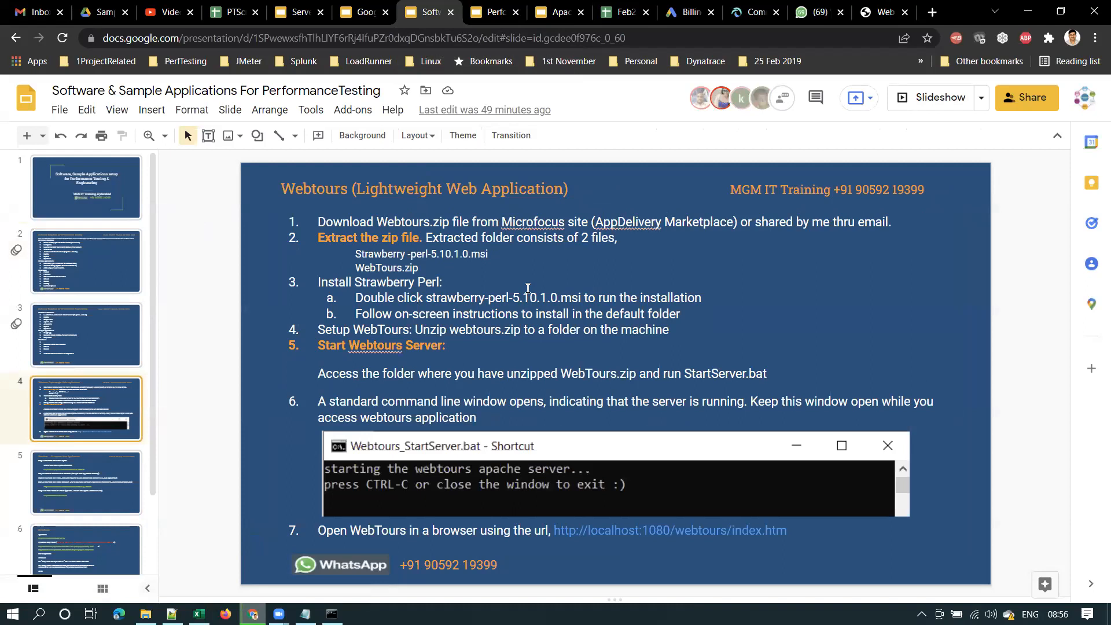
pyautogui.moveTo(788, 530); pyautogui.dragTo(550, 532)
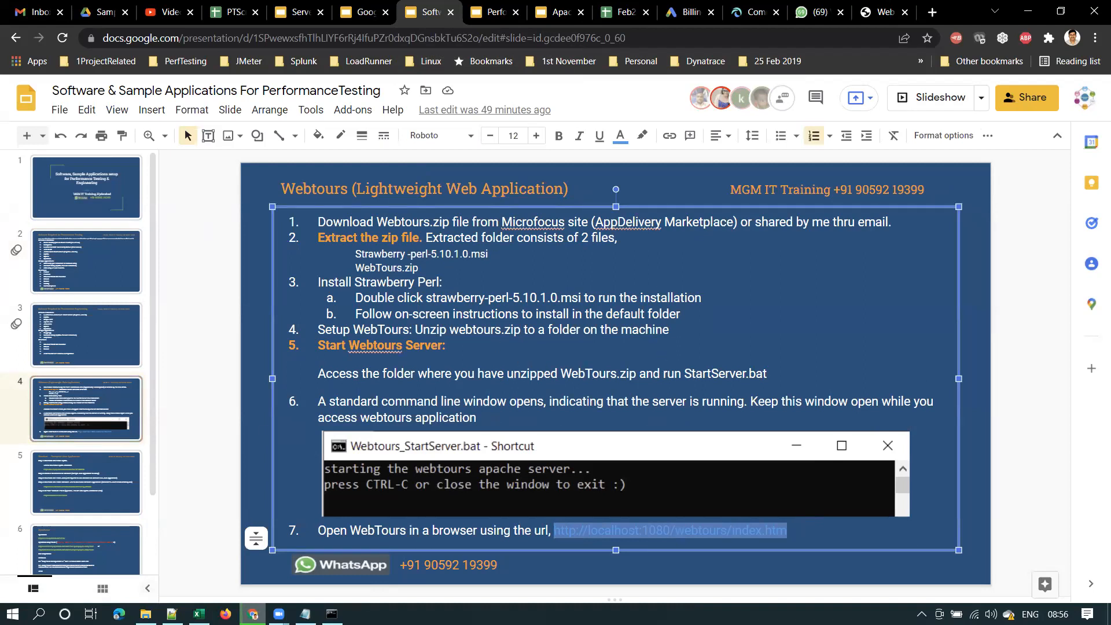
pyautogui.moveTo(198, 614)
pyautogui.click(202, 567)
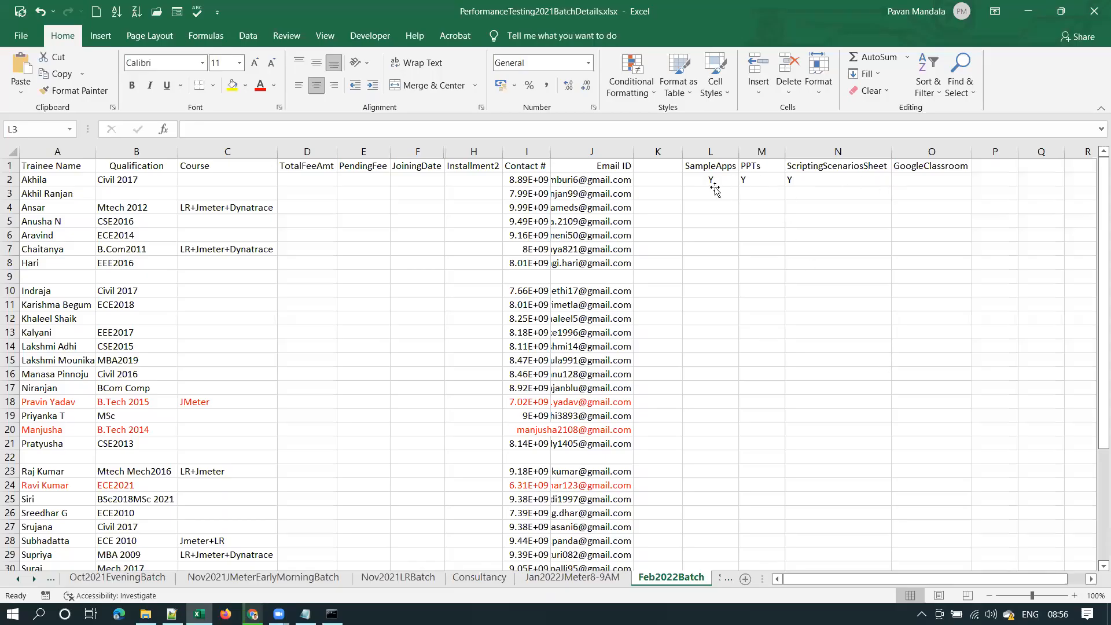
# Select the SampleApps, PPTs and ScriptingScenariosSheet columns (L2:N25) and O2, then minimize Excel
pyautogui.moveTo(712, 179); pyautogui.dragTo(811, 559)
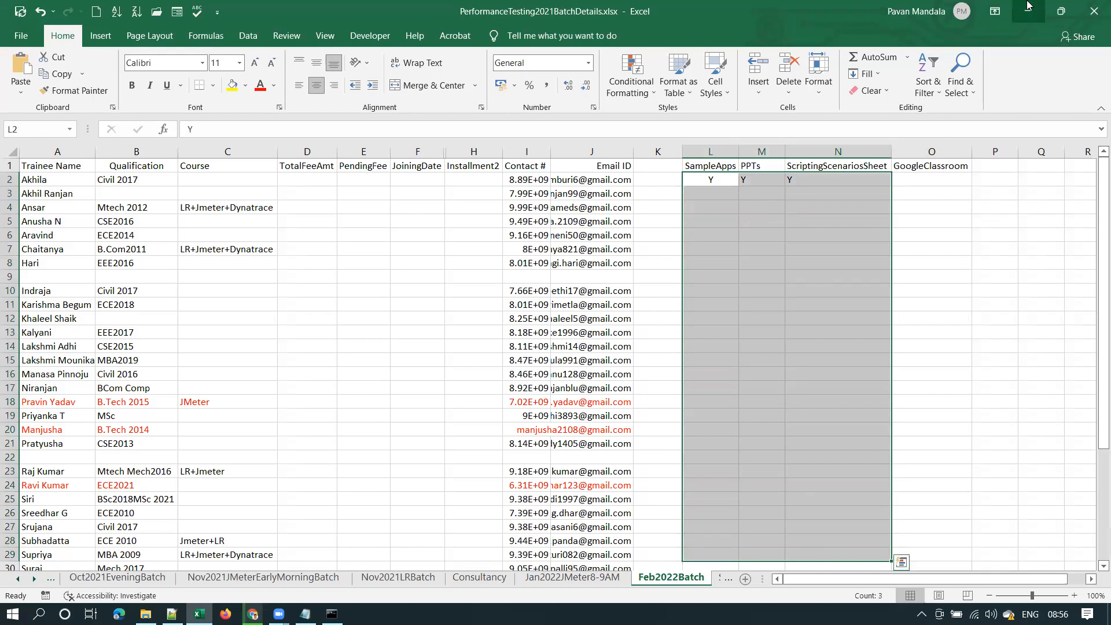
pyautogui.click(935, 182)
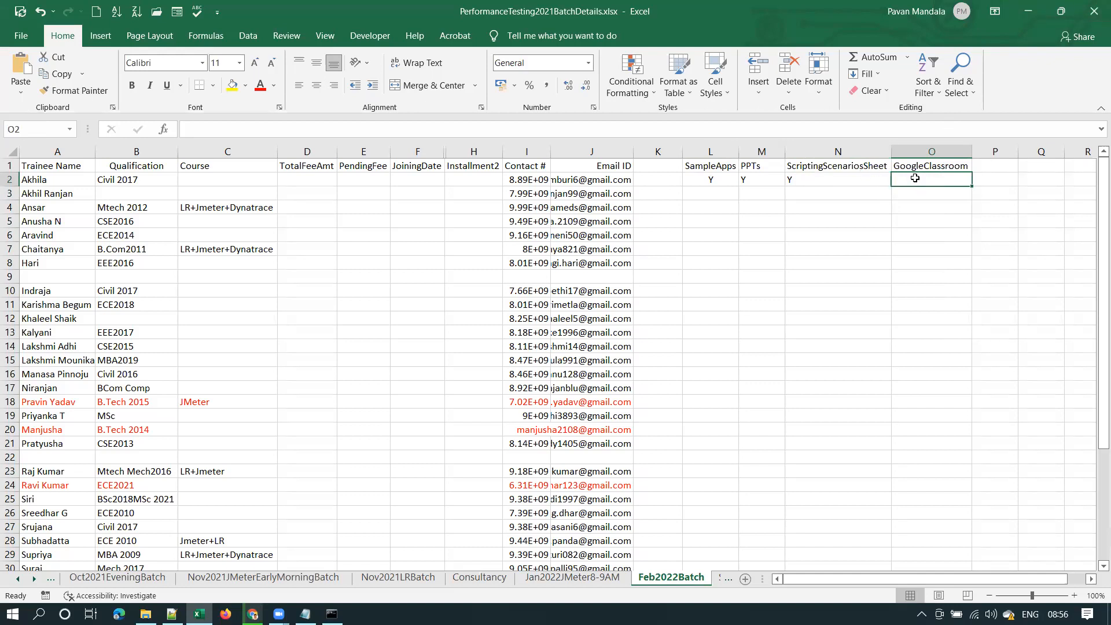
pyautogui.click(1028, 7)
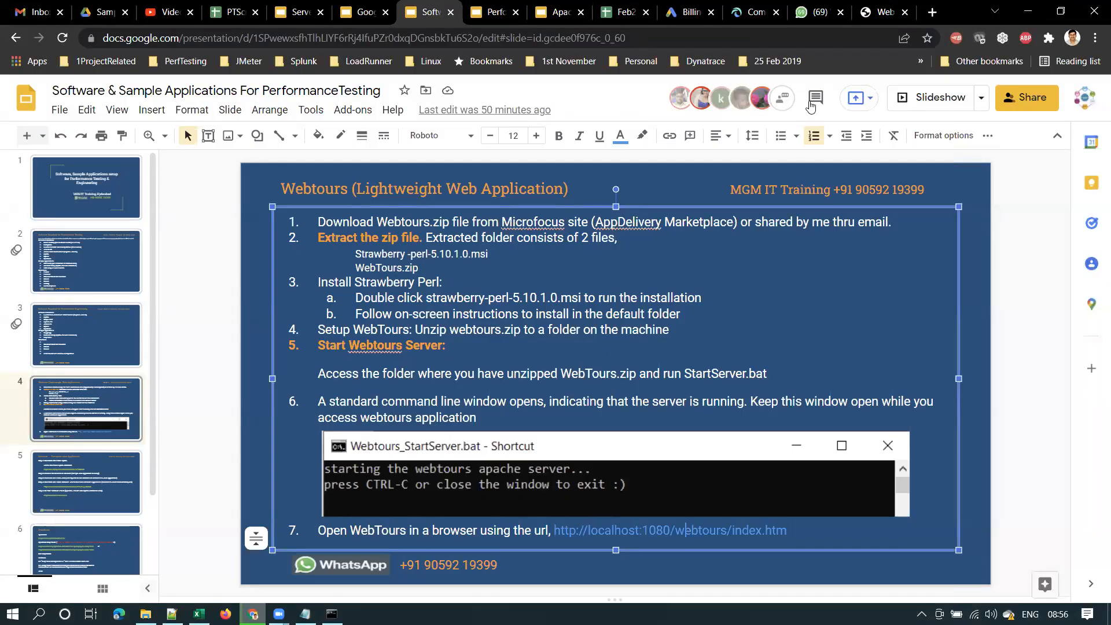
# Open the 1WebTours_UserRegistration sheet from E2's User Registration link, then return to Web Tours
pyautogui.click(868, 22)
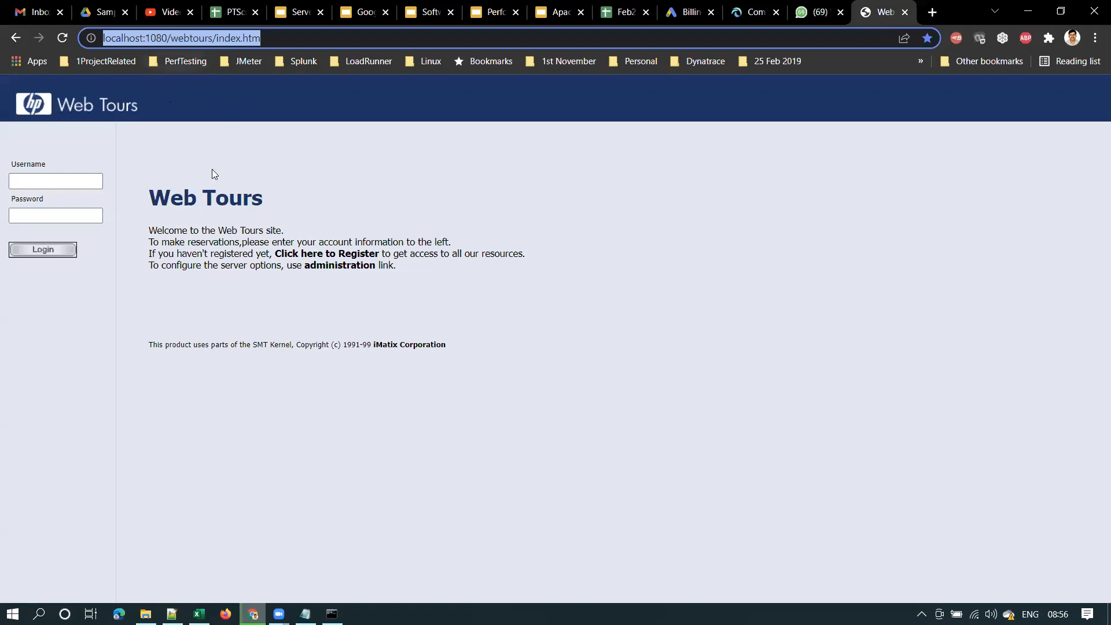
pyautogui.click(228, 14)
pyautogui.click(547, 214)
pyautogui.click(631, 232)
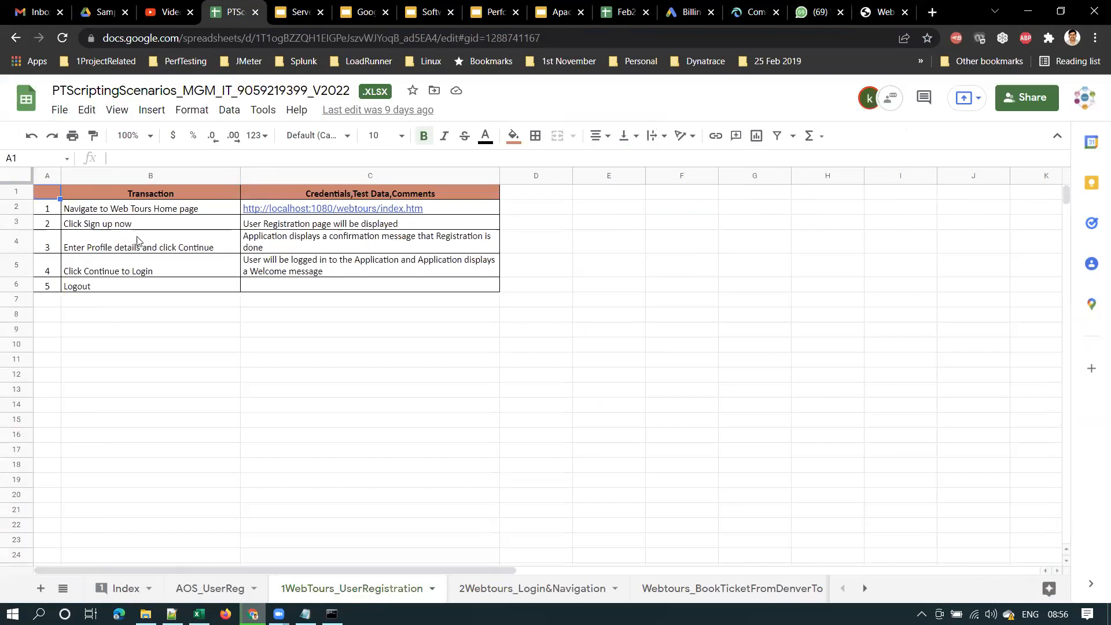
pyautogui.click(880, 12)
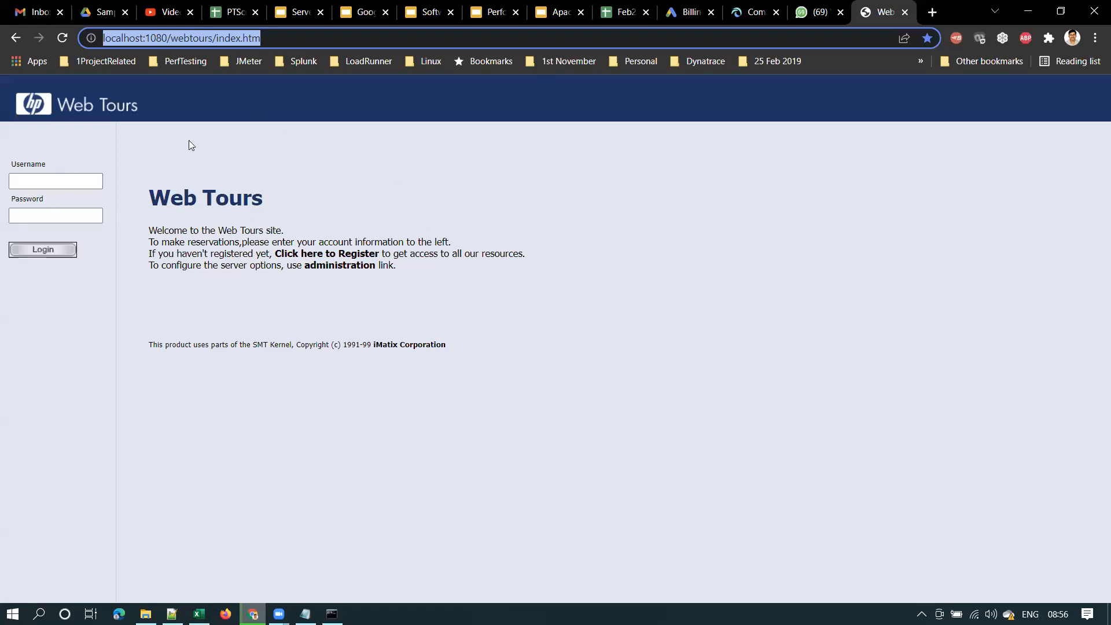
# Review the entered username, first name and last name on the registration form
pyautogui.click(232, 12)
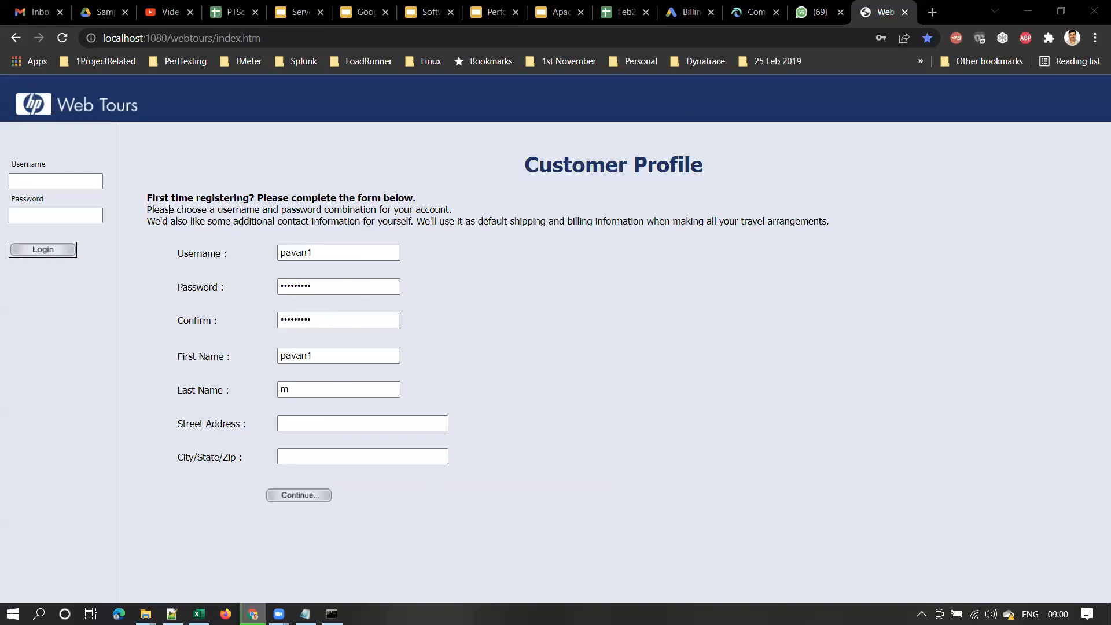
pyautogui.moveTo(319, 261); pyautogui.dragTo(234, 254)
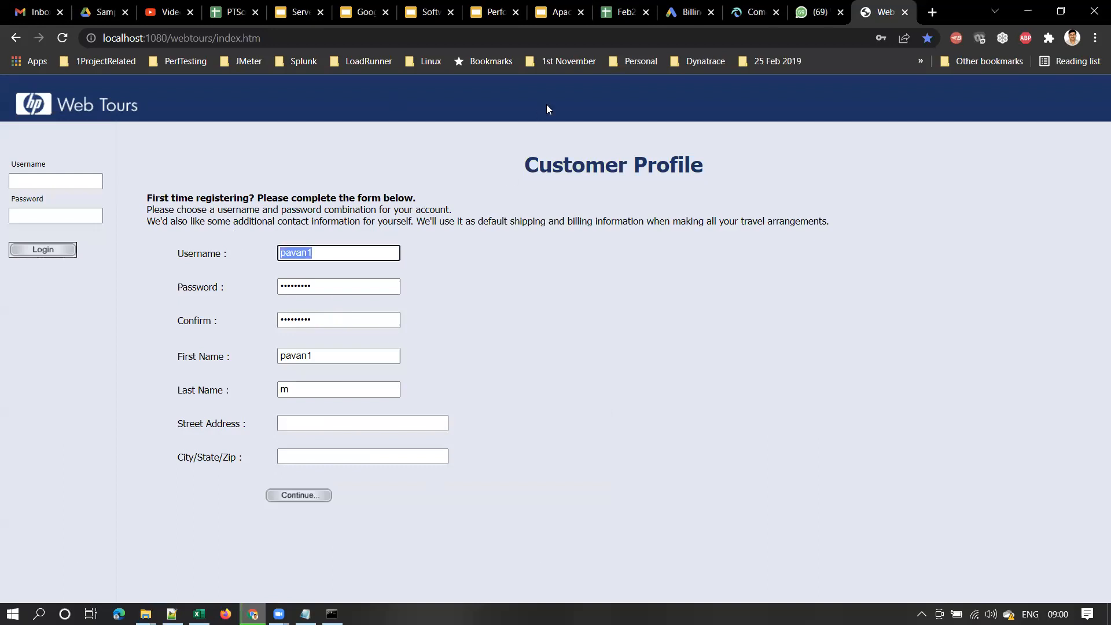
pyautogui.click(325, 255)
pyautogui.moveTo(325, 254); pyautogui.dragTo(259, 292)
pyautogui.click(307, 253)
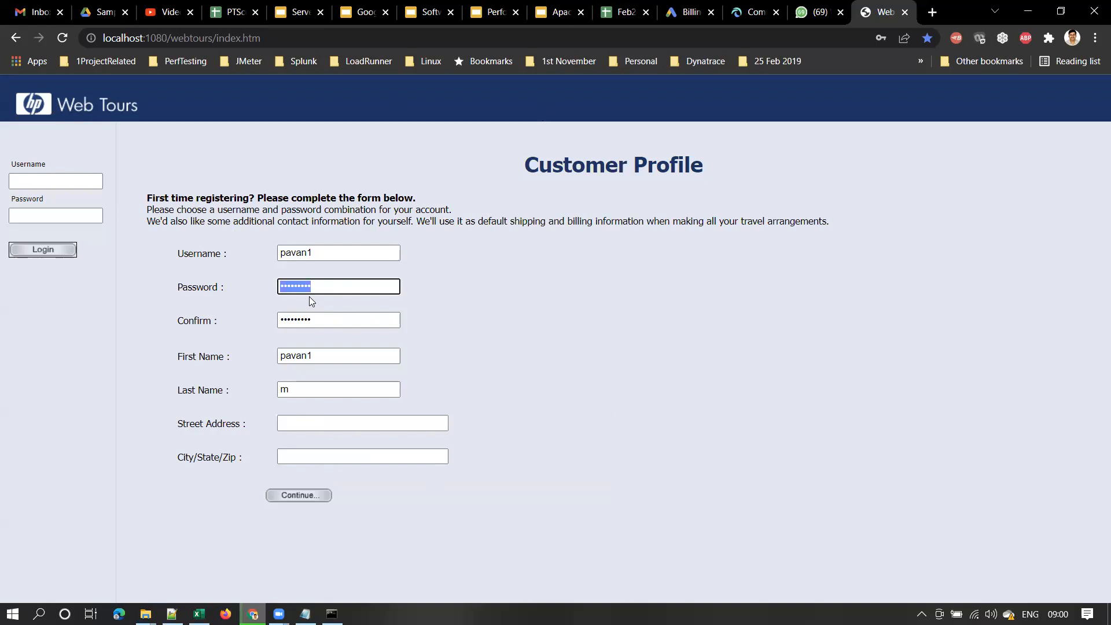
pyautogui.doubleClick(313, 356)
pyautogui.click(301, 395)
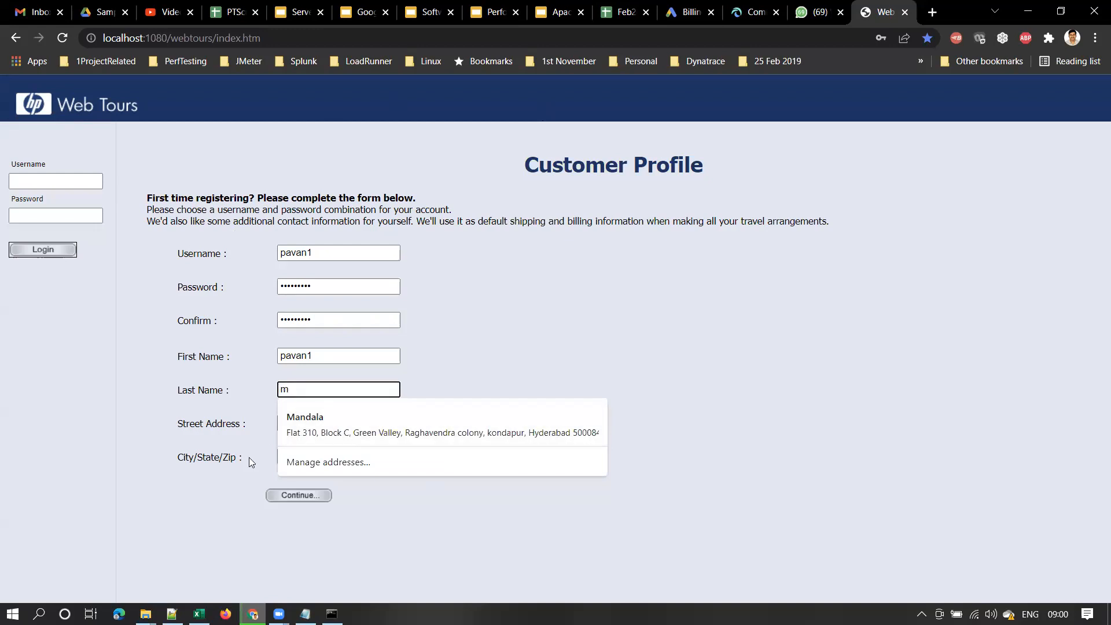
# Enter Street Address 'address1' and city 'Hyde' from the autofill suggestion, then submit
pyautogui.click(308, 423)
pyautogui.write('a')
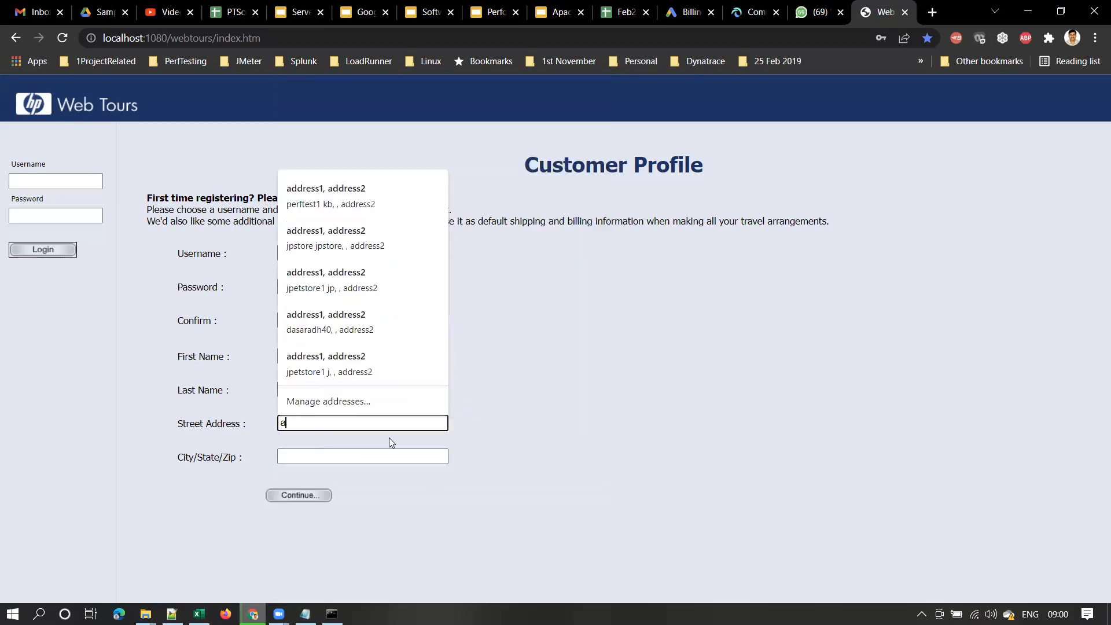
pyautogui.write('ddress1')
pyautogui.press('Tab')
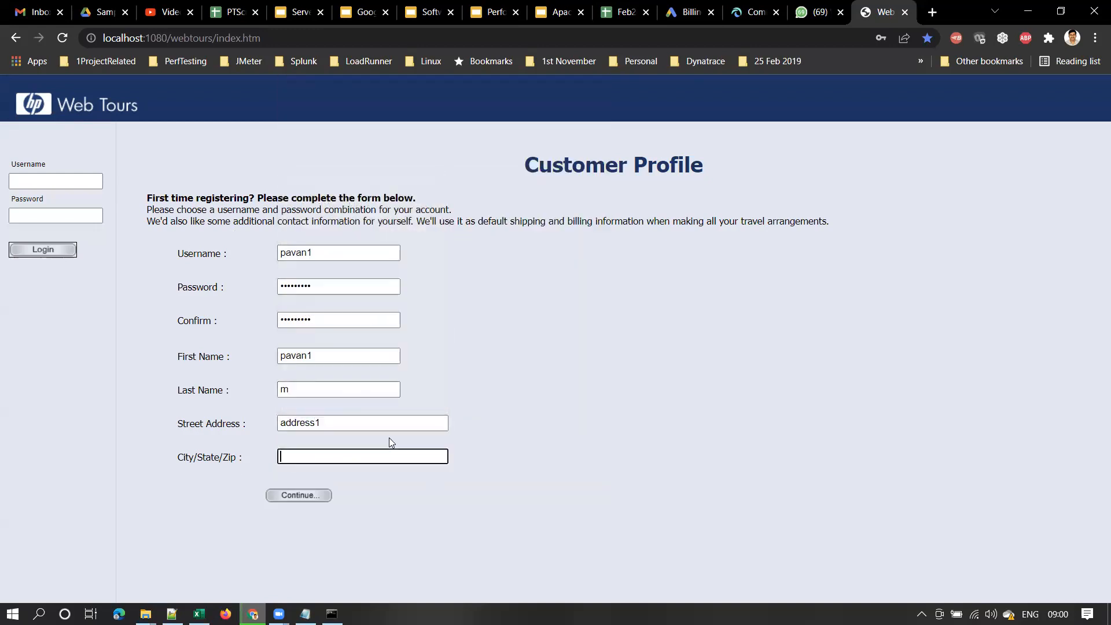
pyautogui.click(328, 456)
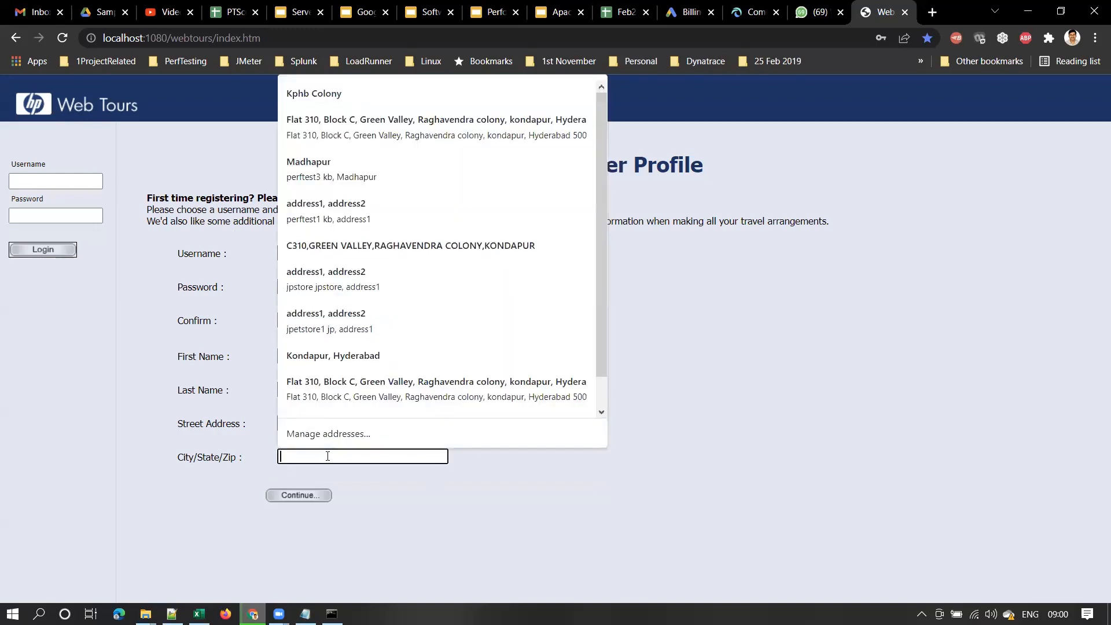
pyautogui.click(577, 463)
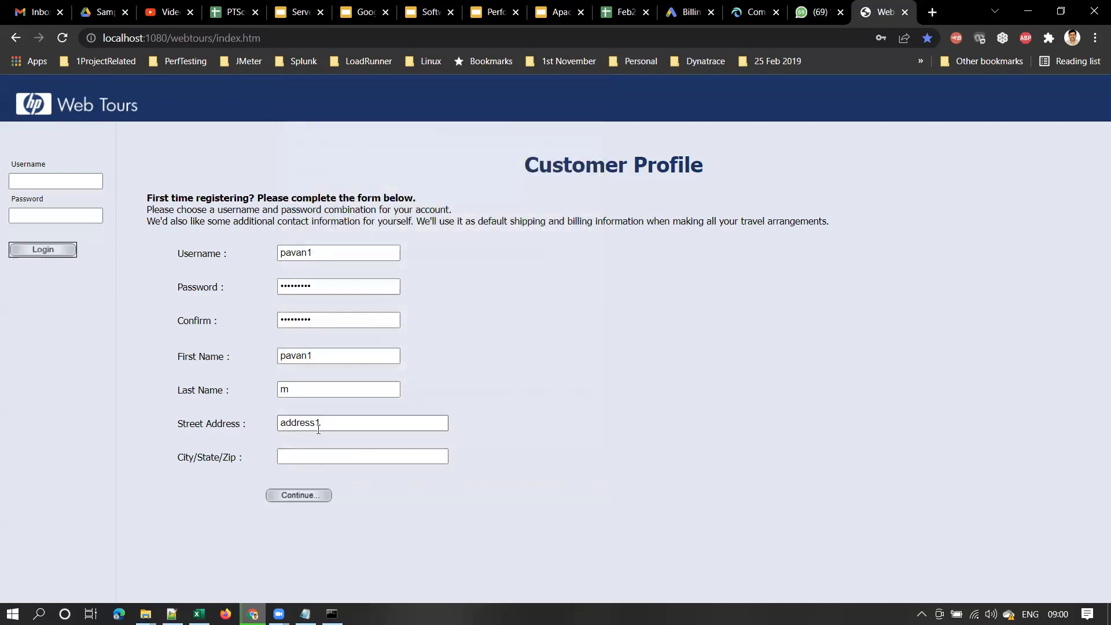
pyautogui.click(400, 457)
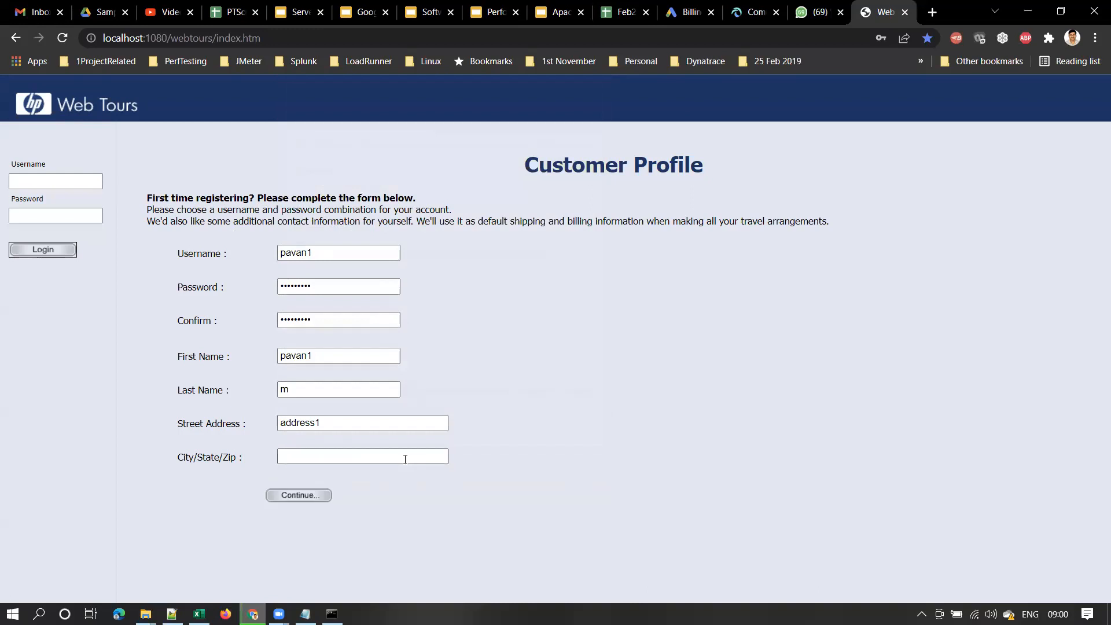
pyautogui.write('Hyderabad')
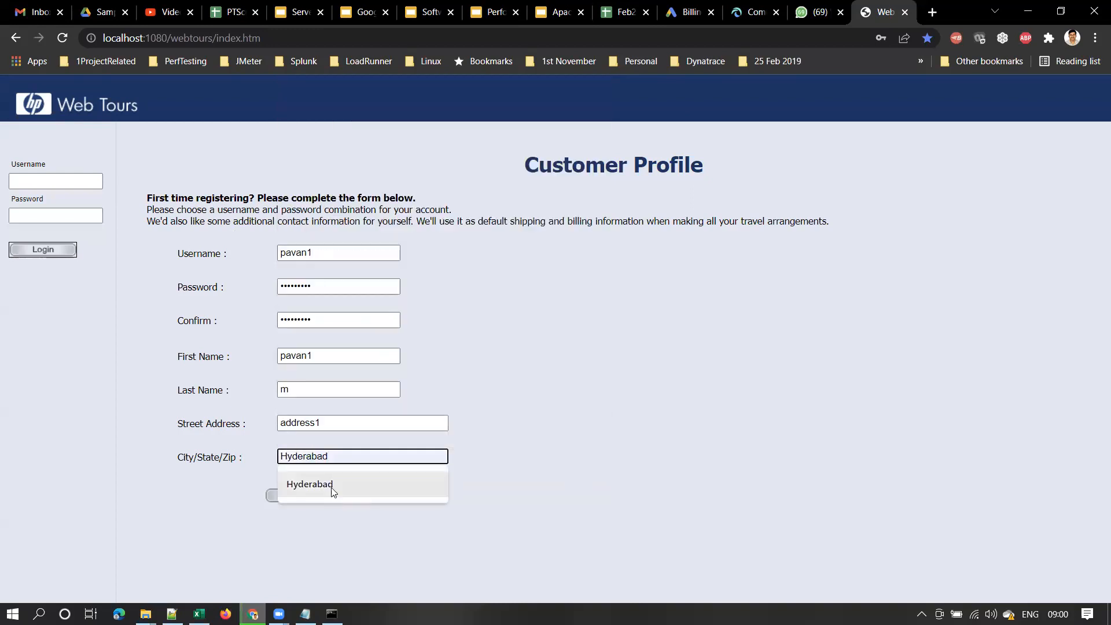
pyautogui.click(332, 490)
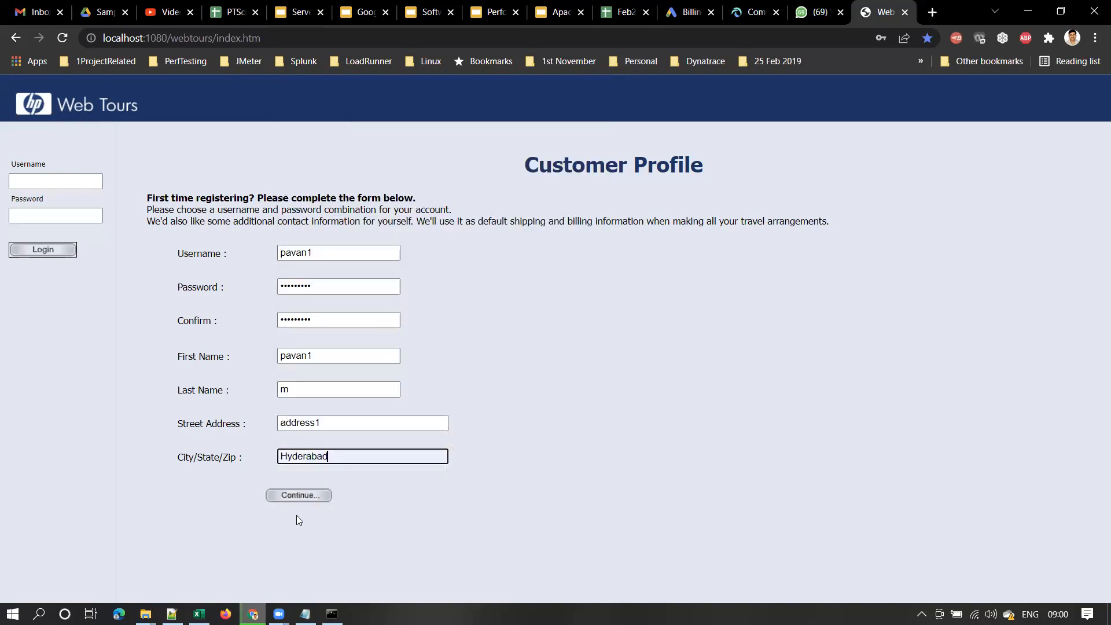
pyautogui.click(298, 497)
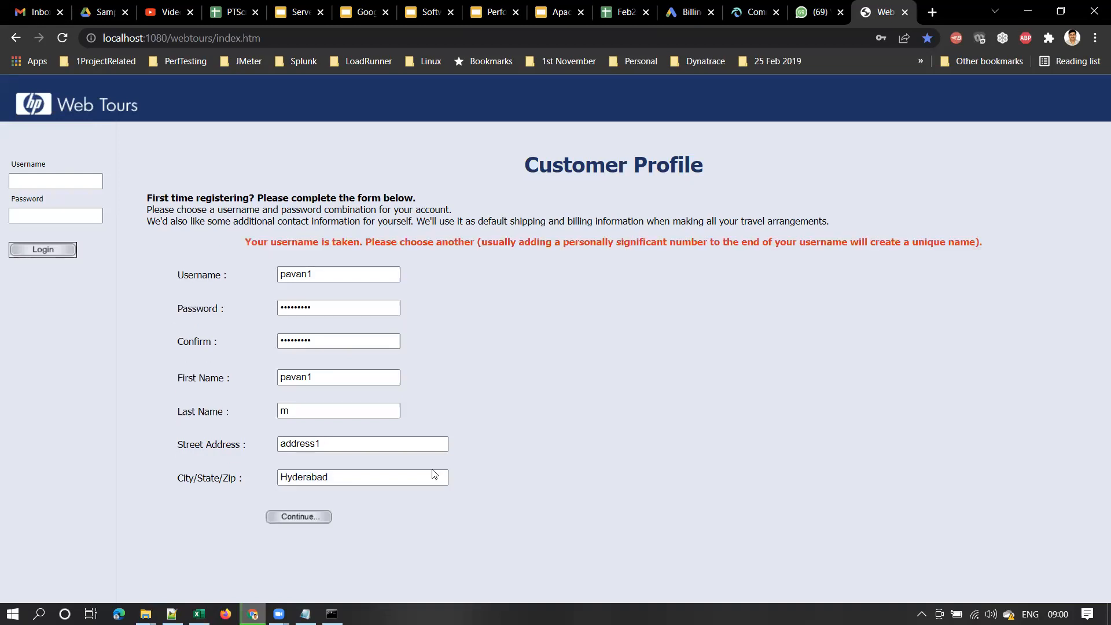
pyautogui.moveTo(397, 274); pyautogui.dragTo(227, 263)
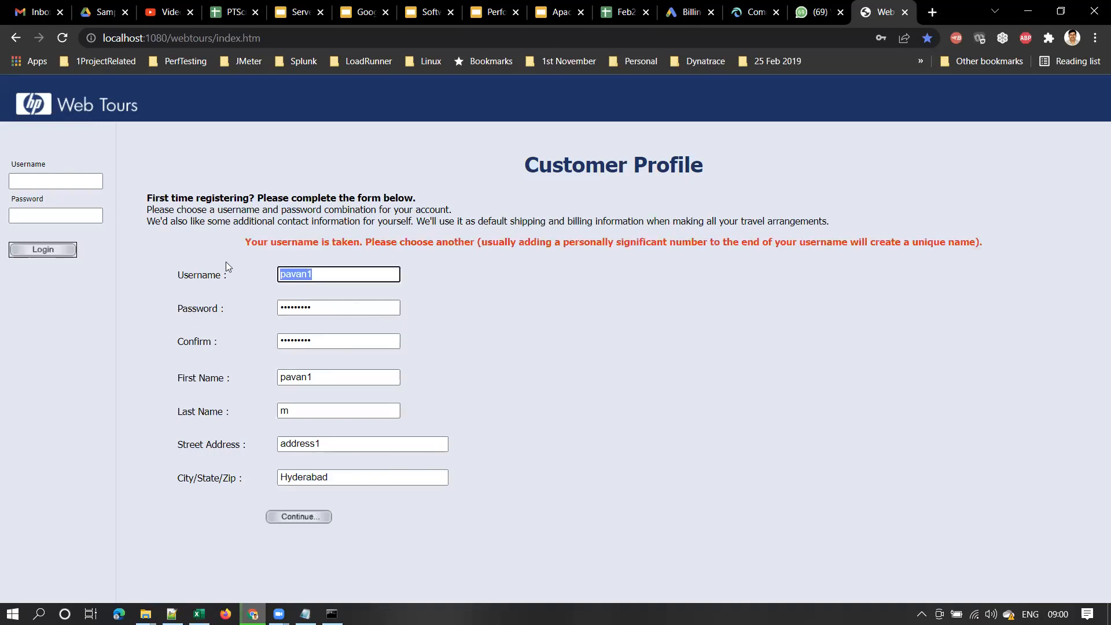
pyautogui.click(298, 276)
pyautogui.moveTo(307, 275); pyautogui.dragTo(239, 269)
pyautogui.write('kishore1')
pyautogui.click(307, 524)
pyautogui.write('pavan')
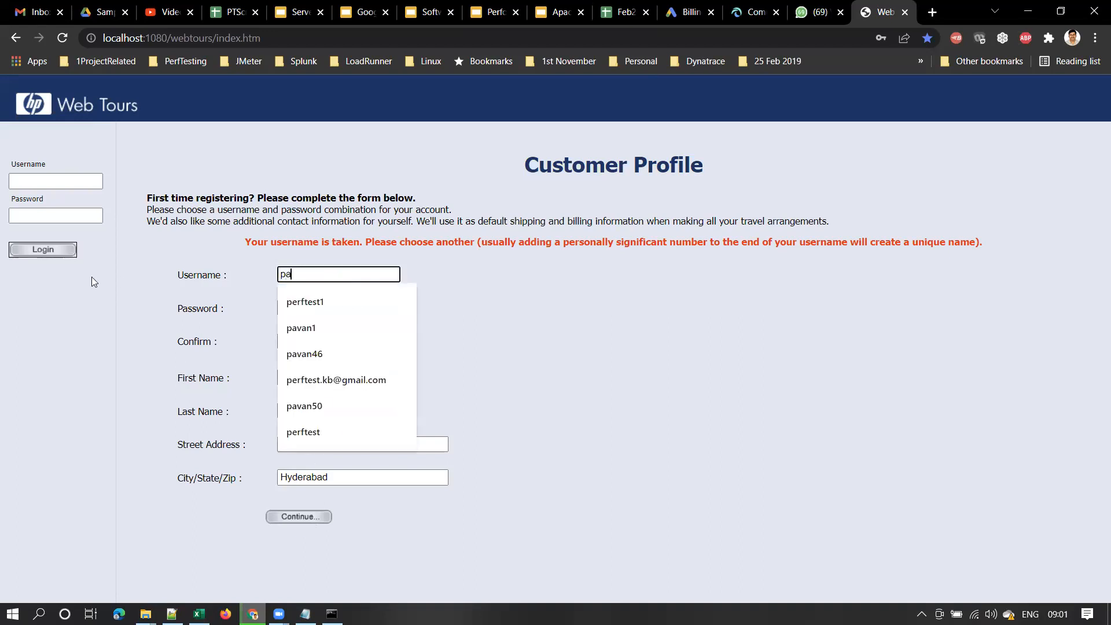
pyautogui.press('BackSpace')
pyautogui.press('BackSpace')
pyautogui.press('BackSpace')
pyautogui.press('BackSpace')
pyautogui.press('BackSpace')
pyautogui.write('m')
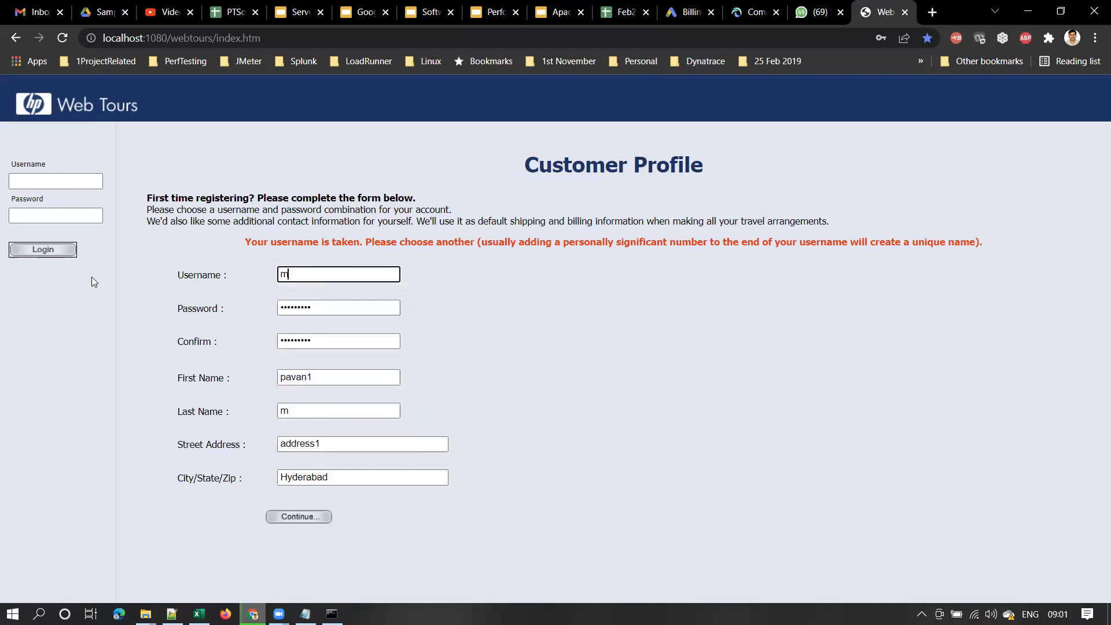
pyautogui.write('pavan1')
pyautogui.click(309, 517)
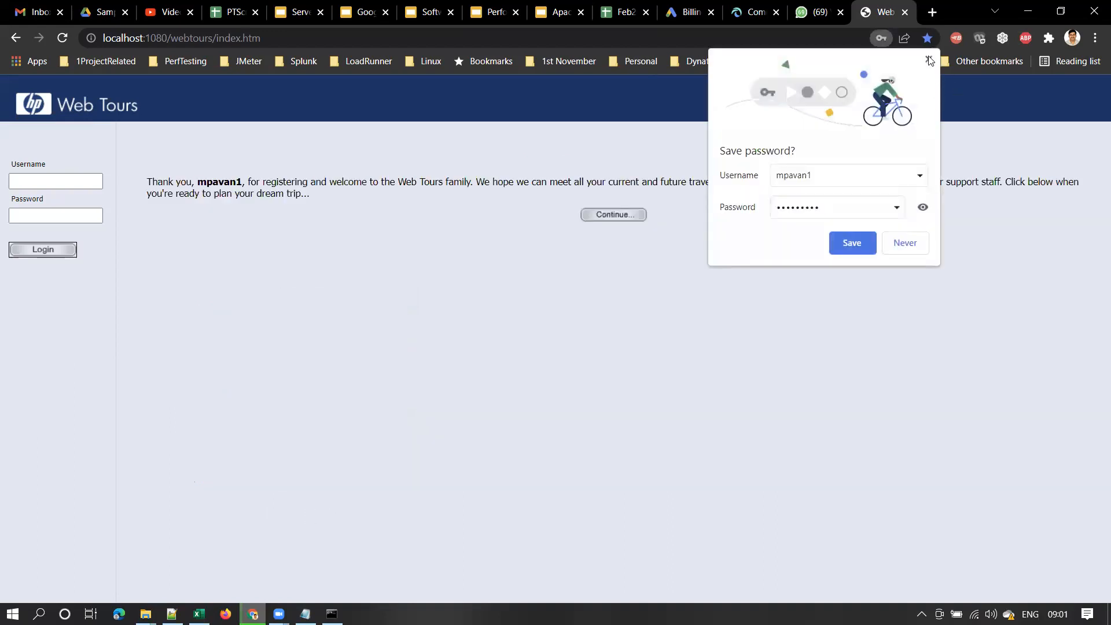
pyautogui.click(929, 60)
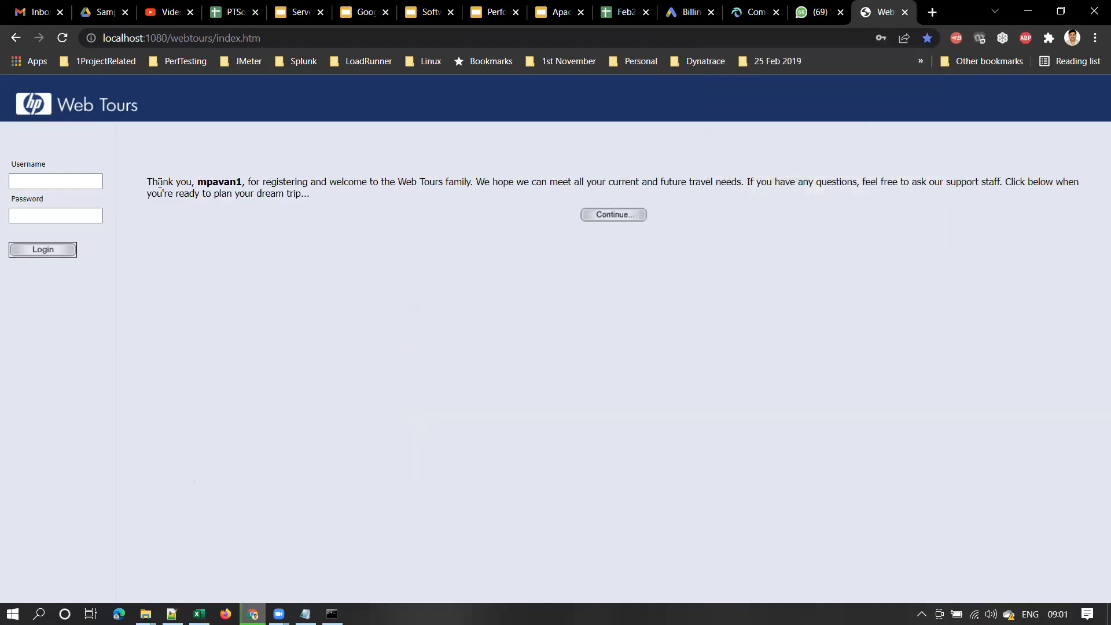
# Compare the thank-you message with the sheet's Click Continue to Login step
pyautogui.moveTo(149, 181); pyautogui.dragTo(324, 184)
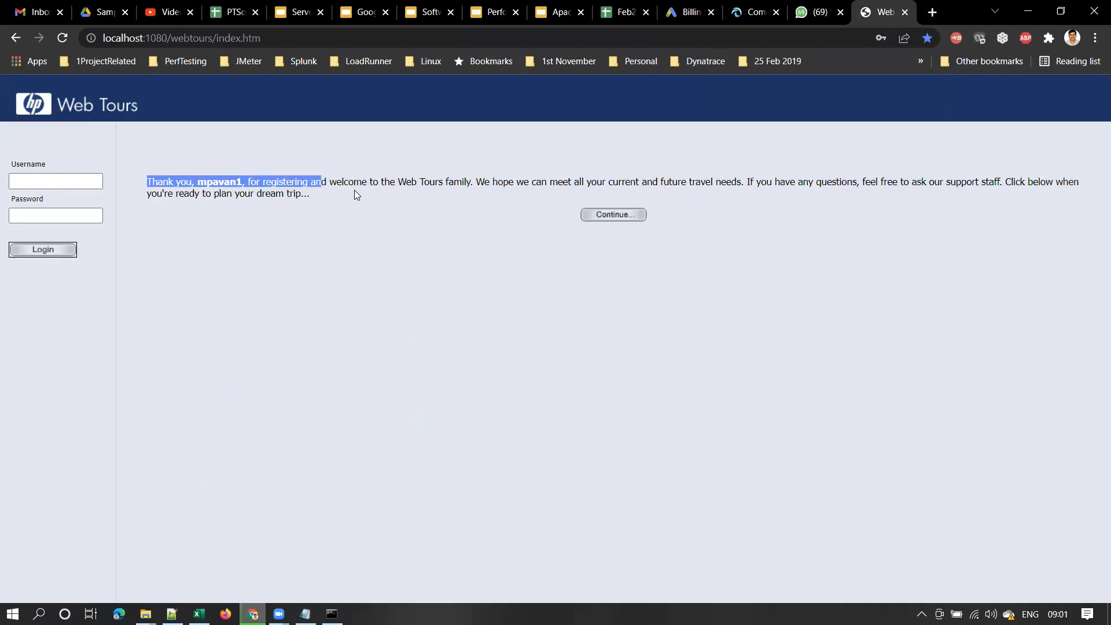
pyautogui.moveTo(469, 181); pyautogui.dragTo(145, 187)
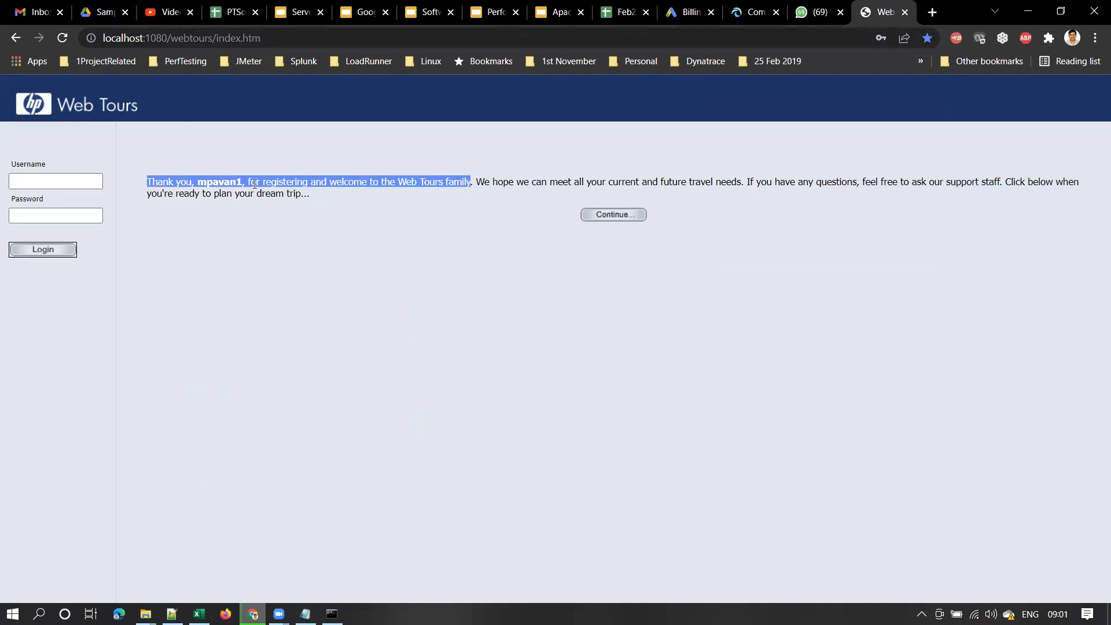
pyautogui.click(231, 12)
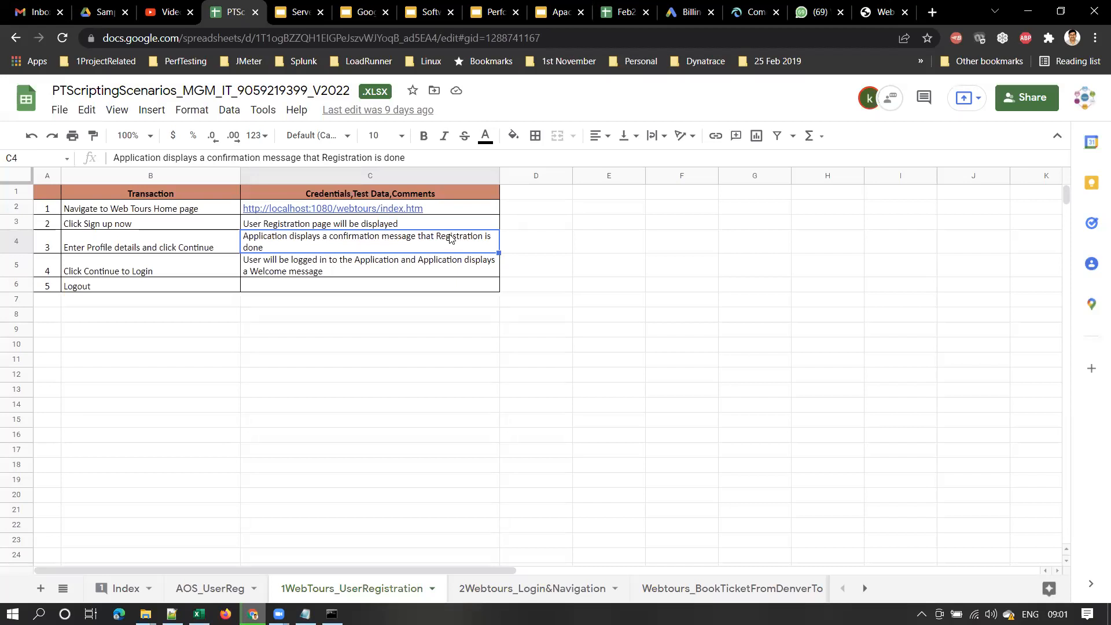
pyautogui.click(123, 273)
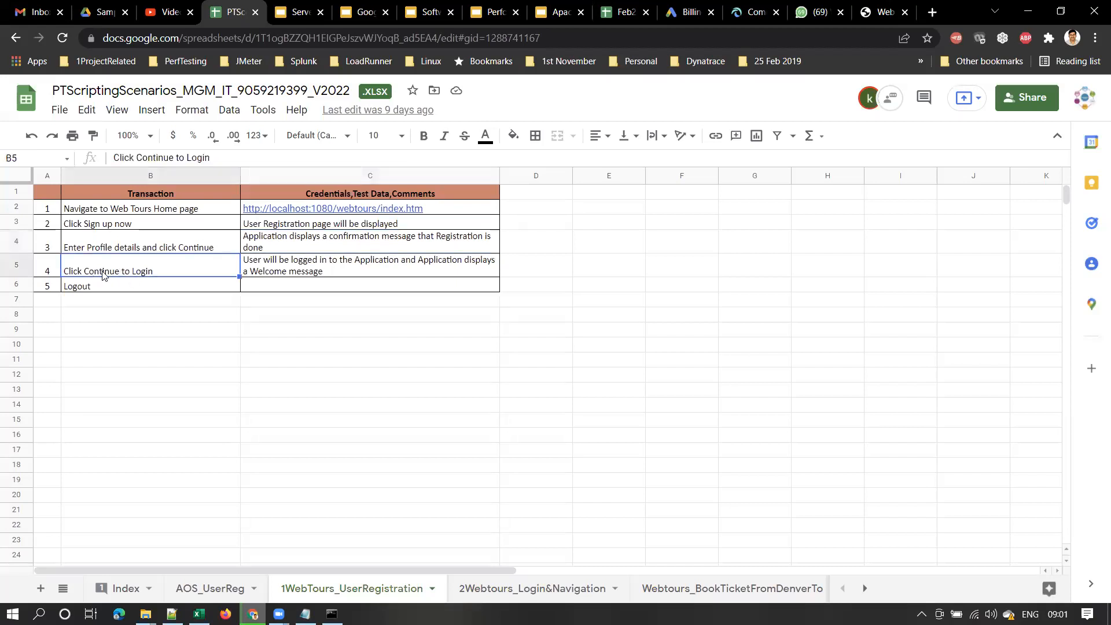
pyautogui.click(884, 12)
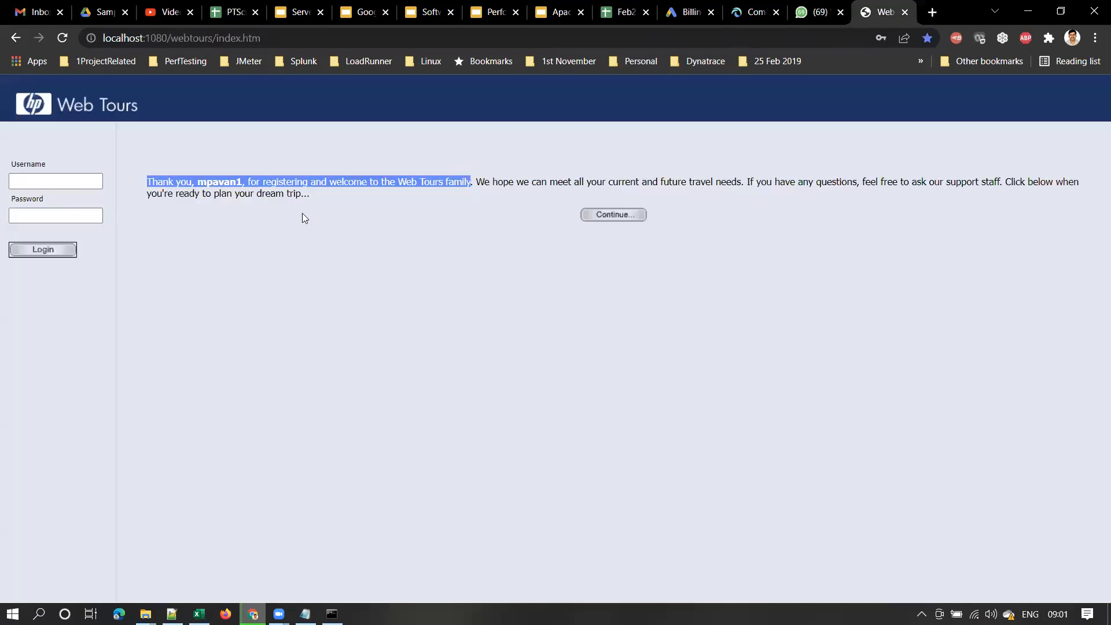
# Continue to the welcome page and check it against the sheet's expected message in C5
pyautogui.click(618, 217)
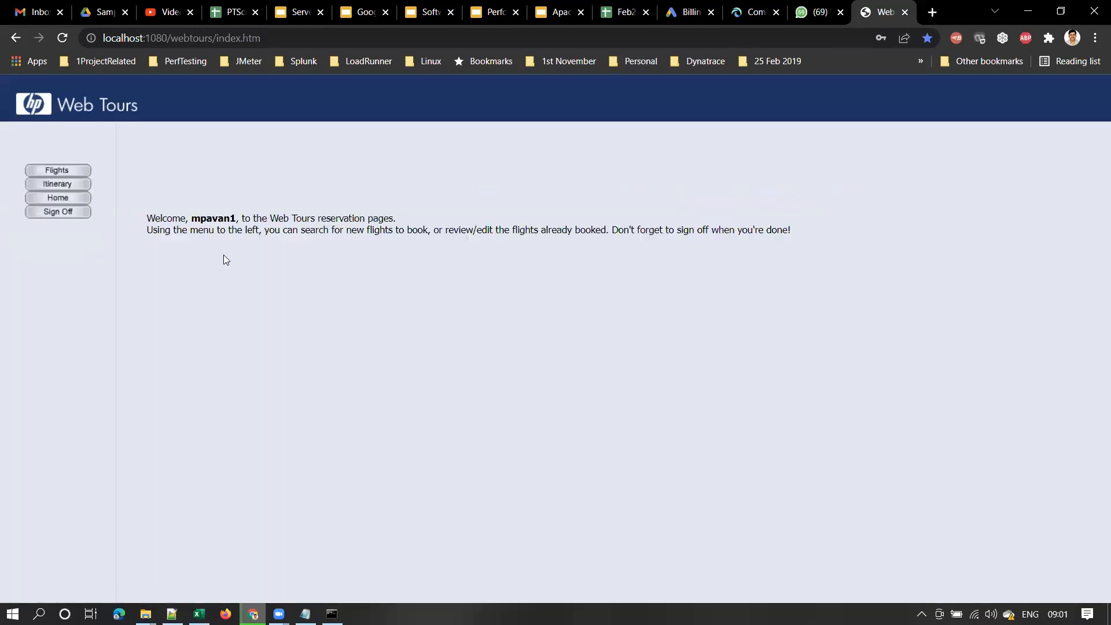
pyautogui.moveTo(146, 219); pyautogui.dragTo(394, 220)
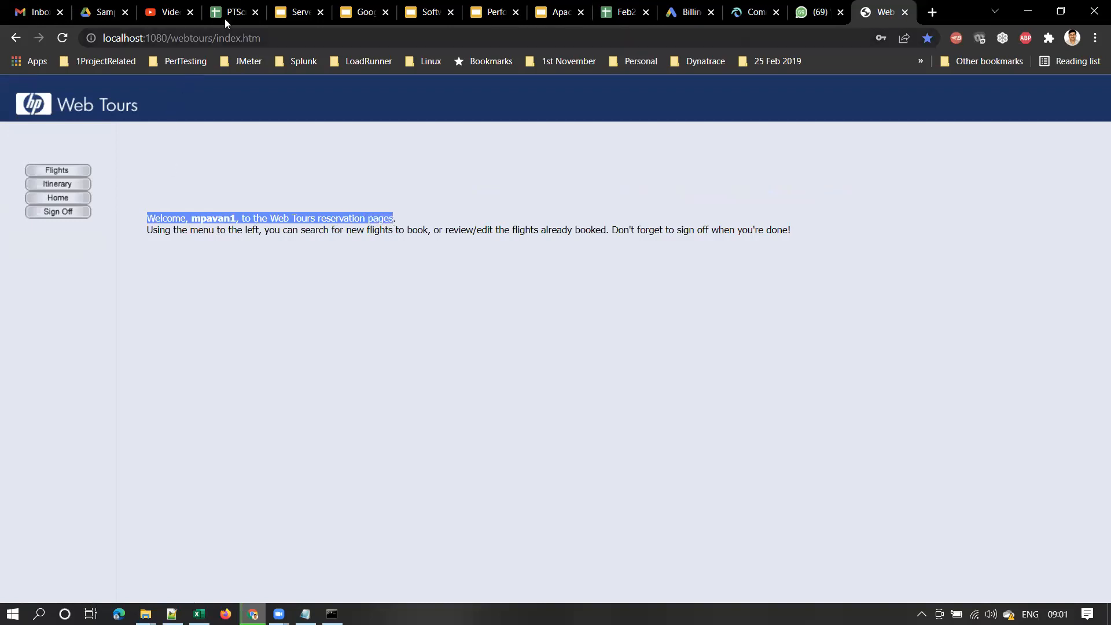
pyautogui.click(225, 18)
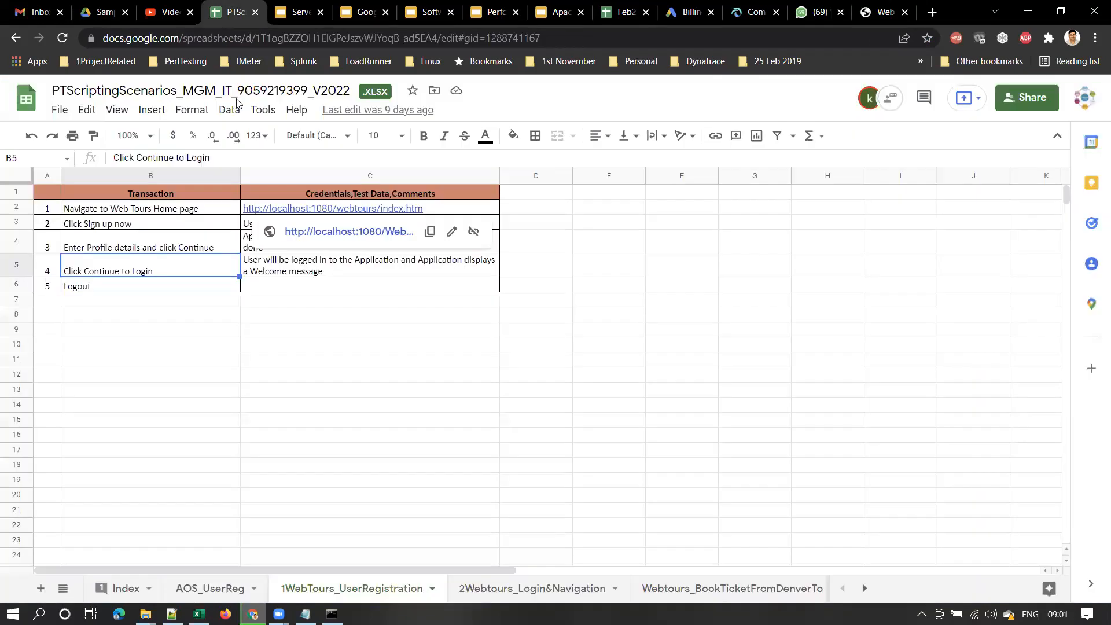
pyautogui.click(317, 286)
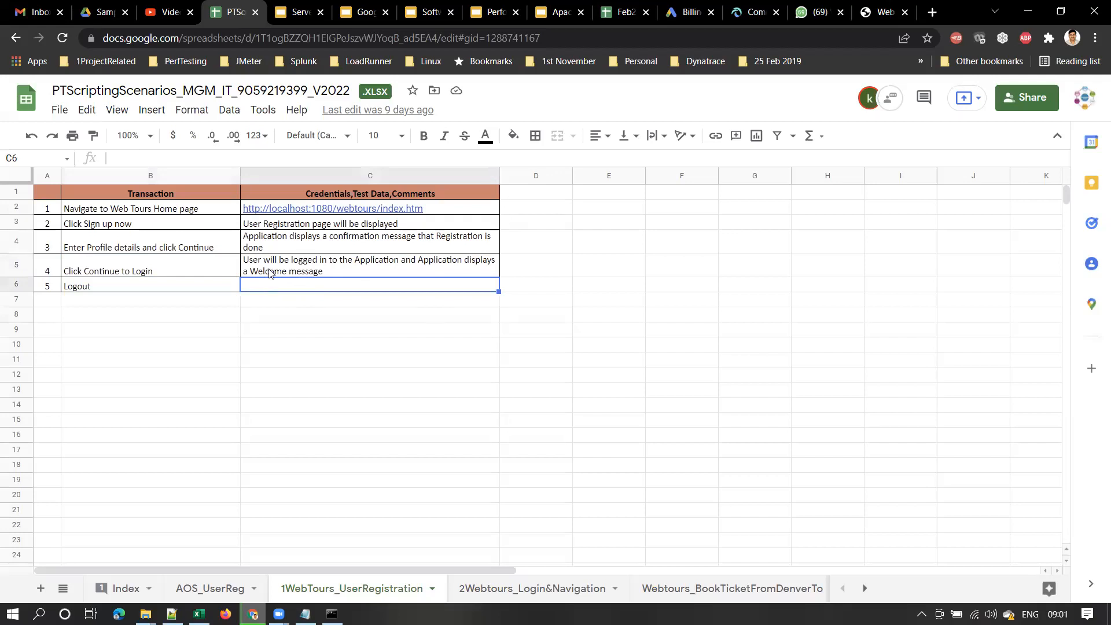
pyautogui.click(272, 272)
pyautogui.click(110, 270)
pyautogui.click(264, 267)
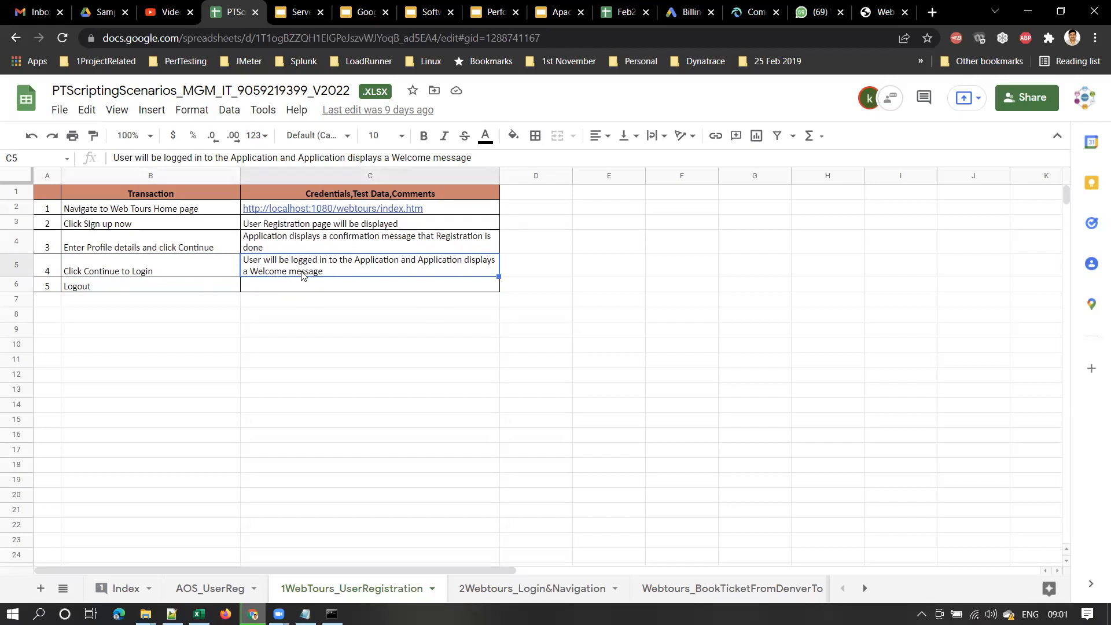
pyautogui.click(103, 289)
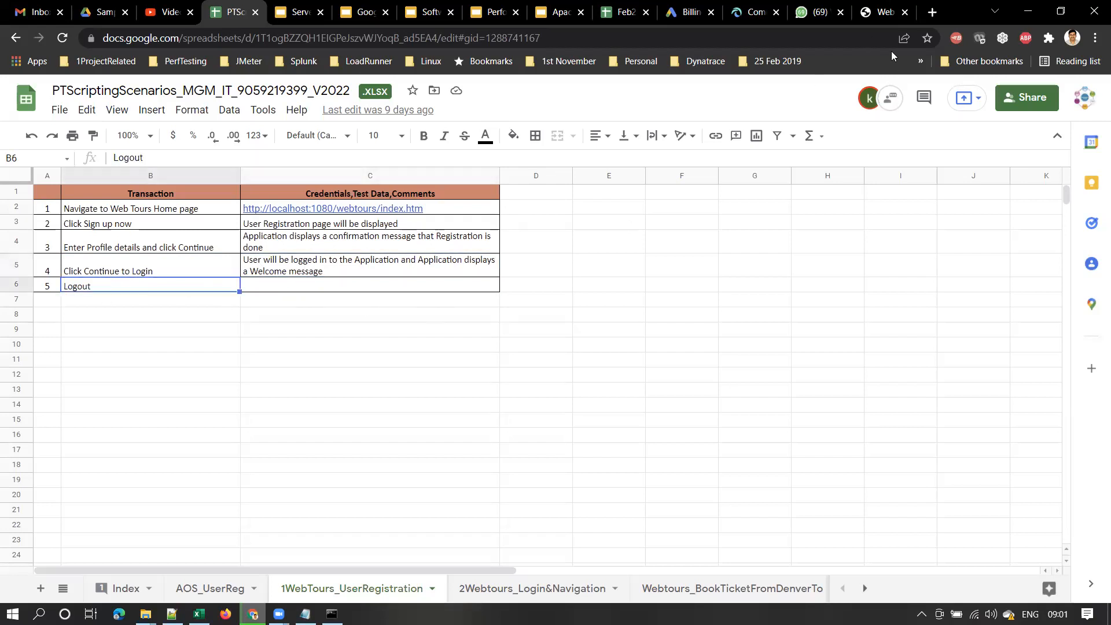
# Sign the new user off from Web Tours and return to the scenario sheet
pyautogui.click(881, 17)
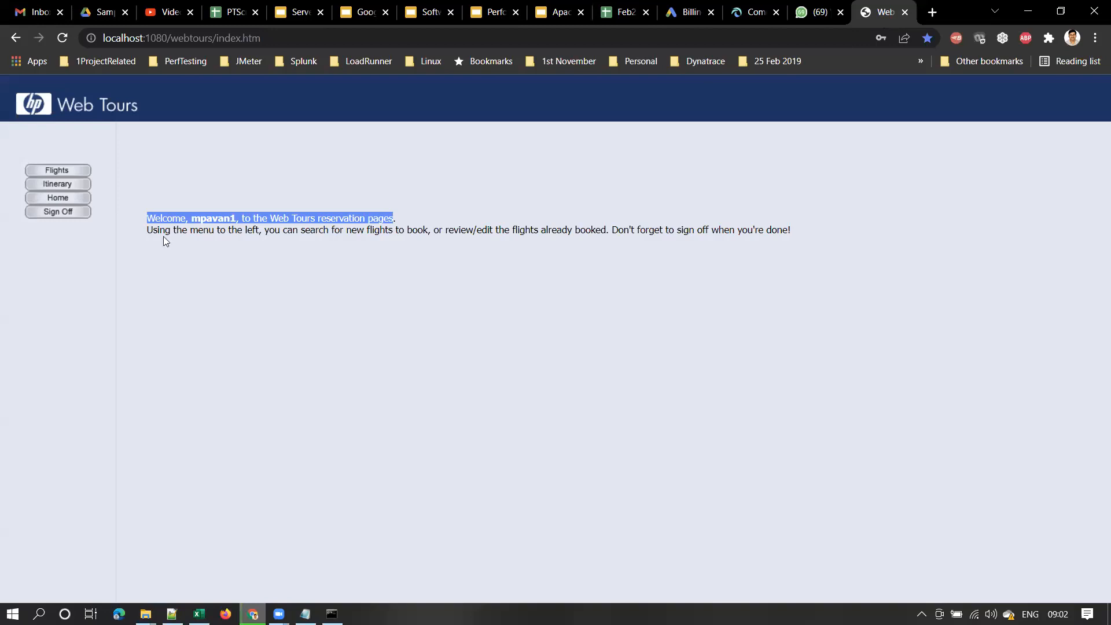
pyautogui.moveTo(151, 214); pyautogui.dragTo(392, 216)
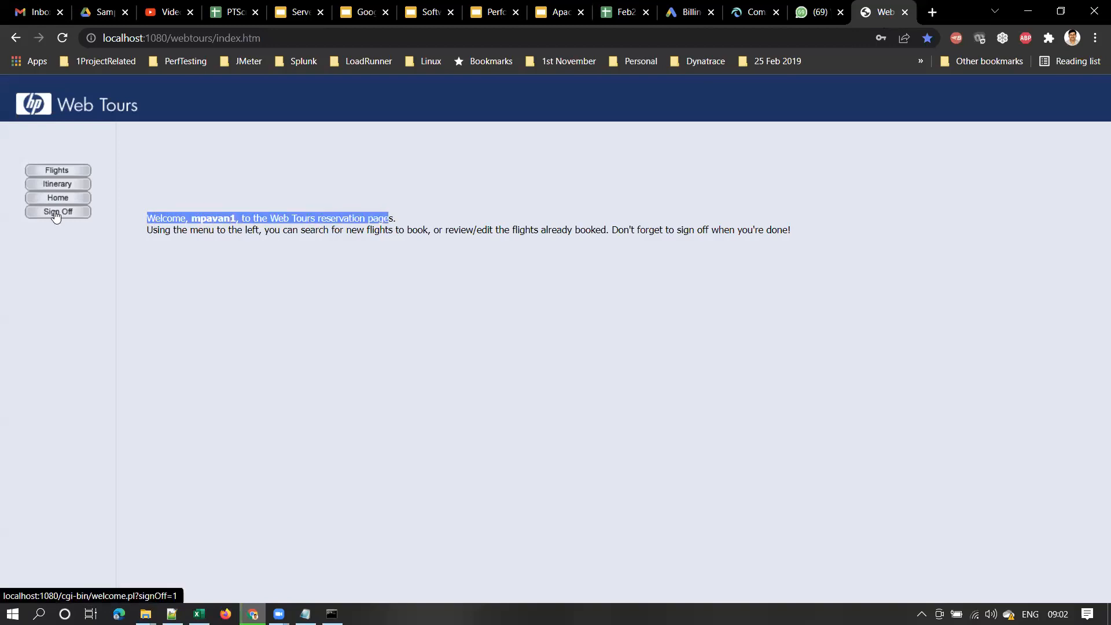
pyautogui.click(56, 214)
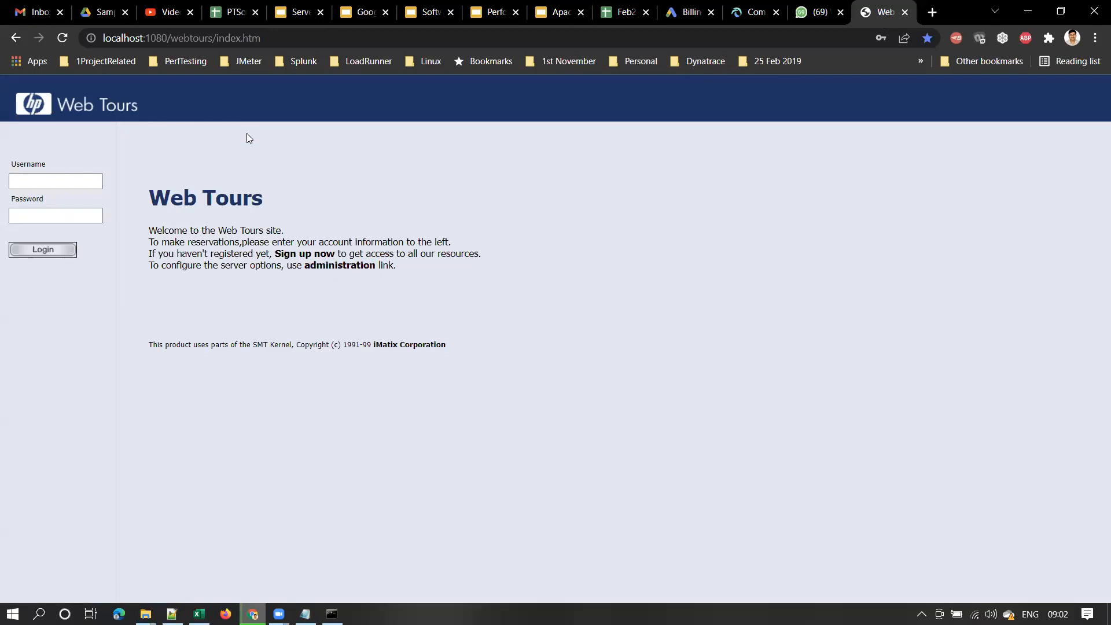
pyautogui.click(231, 12)
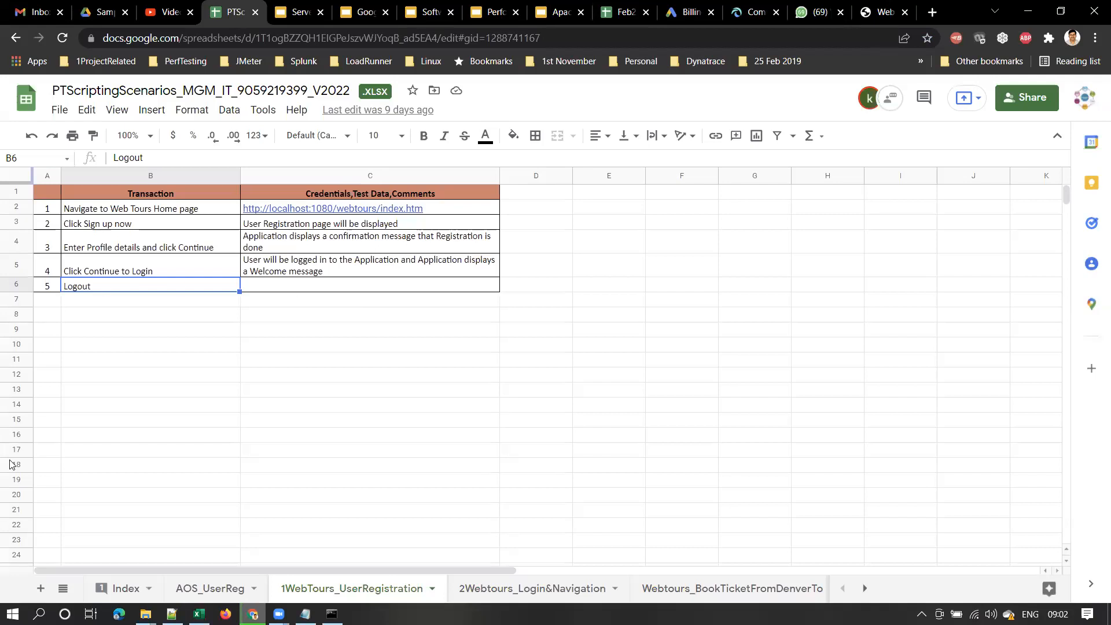
# Open the StartServer.bat shortcut's file location from the desktop and maximize the WebTours folder
pyautogui.moveTo(146, 614)
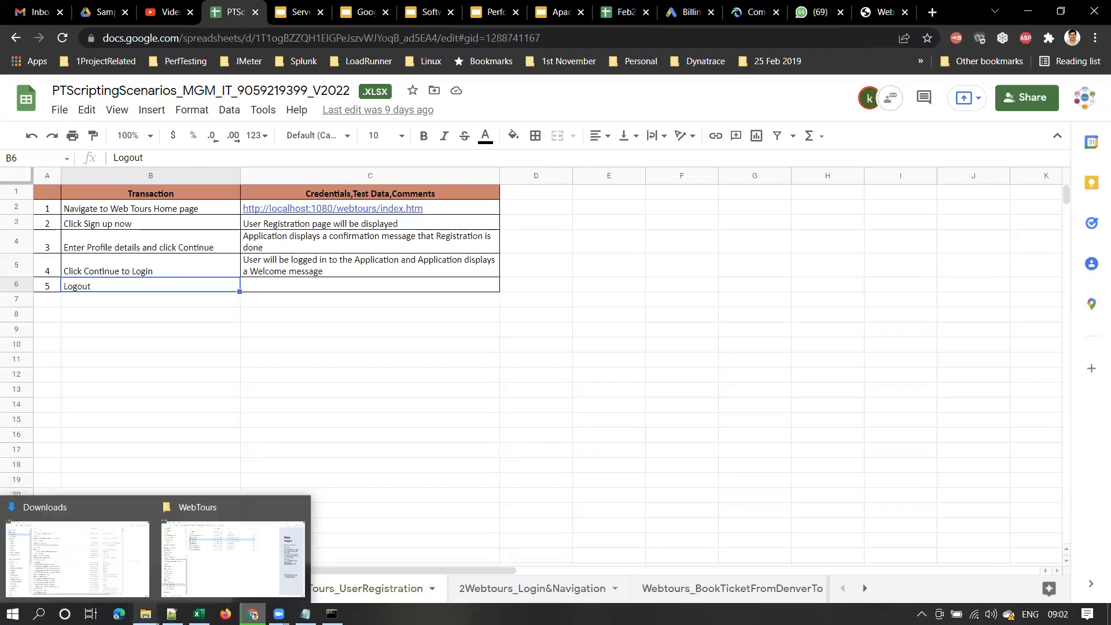
pyautogui.press('super+d')
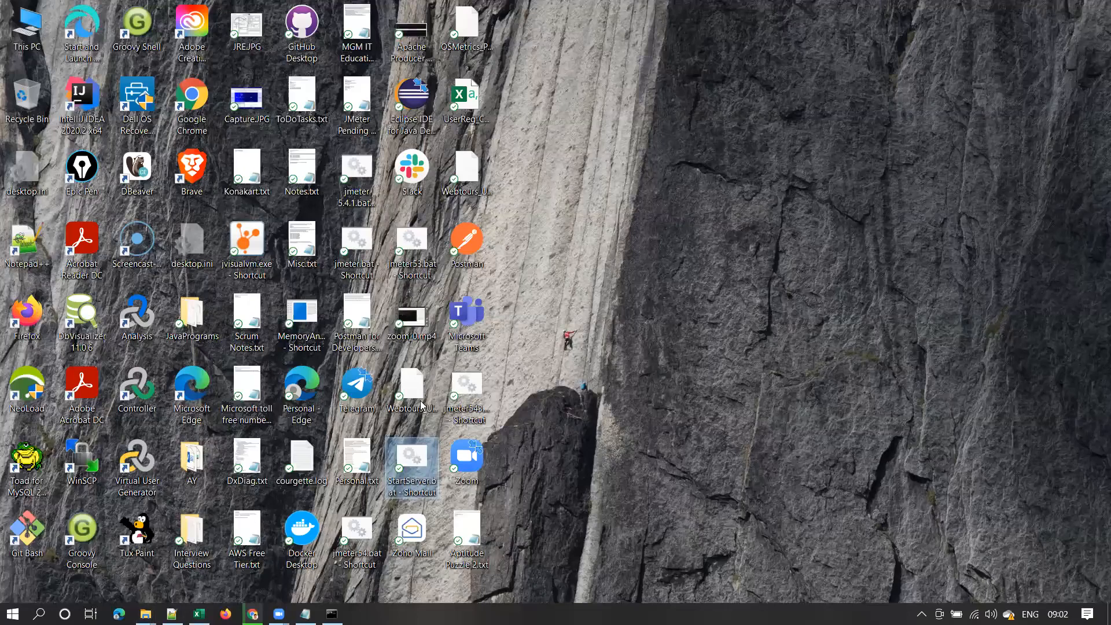
pyautogui.rightClick(414, 480)
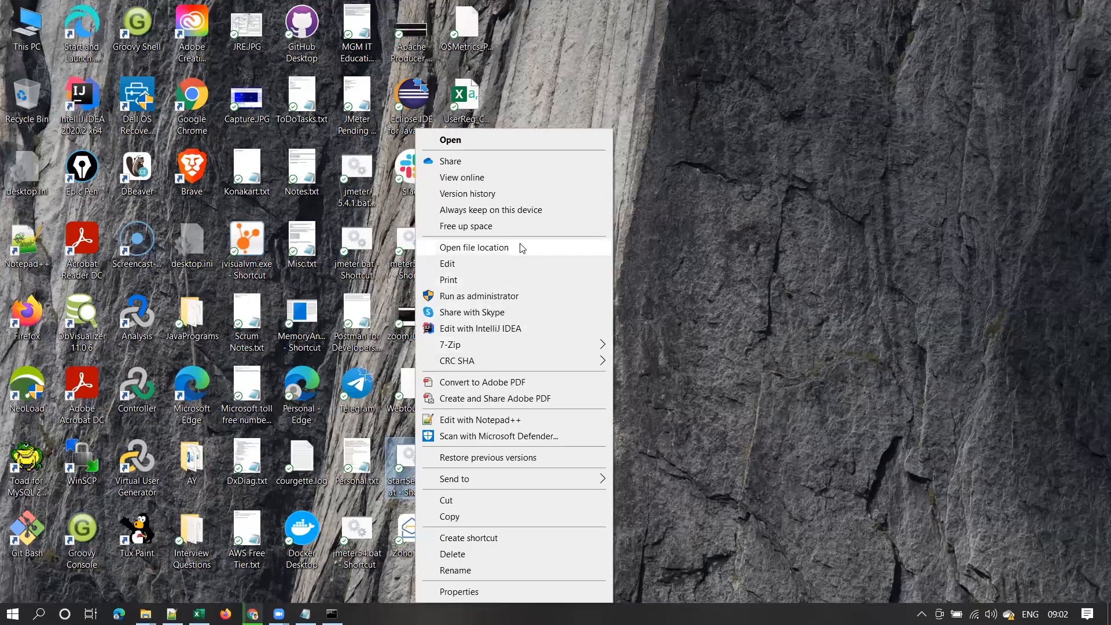
pyautogui.click(522, 248)
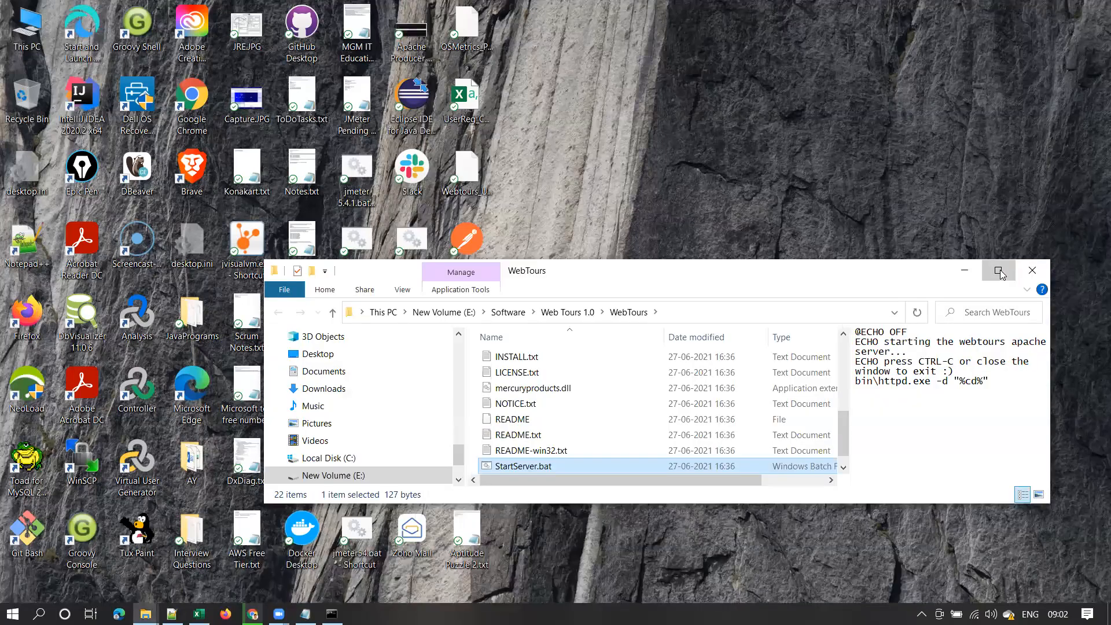
pyautogui.click(999, 271)
# Open the newest user file in cgi-bin\users with Notepad++
pyautogui.click(258, 110)
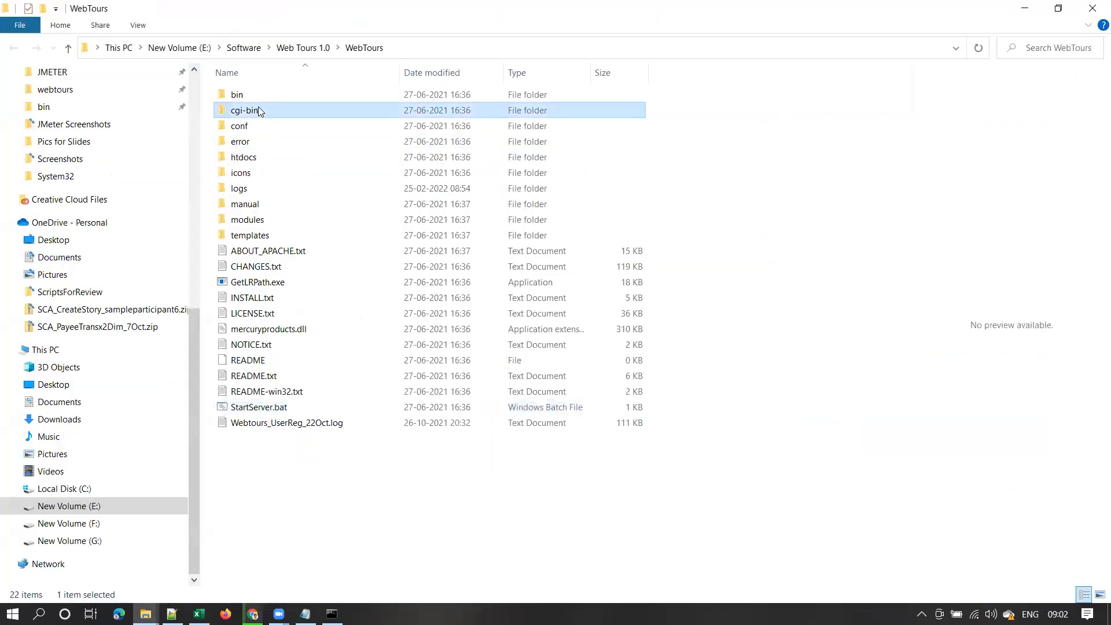
pyautogui.doubleClick(258, 110)
pyautogui.doubleClick(248, 111)
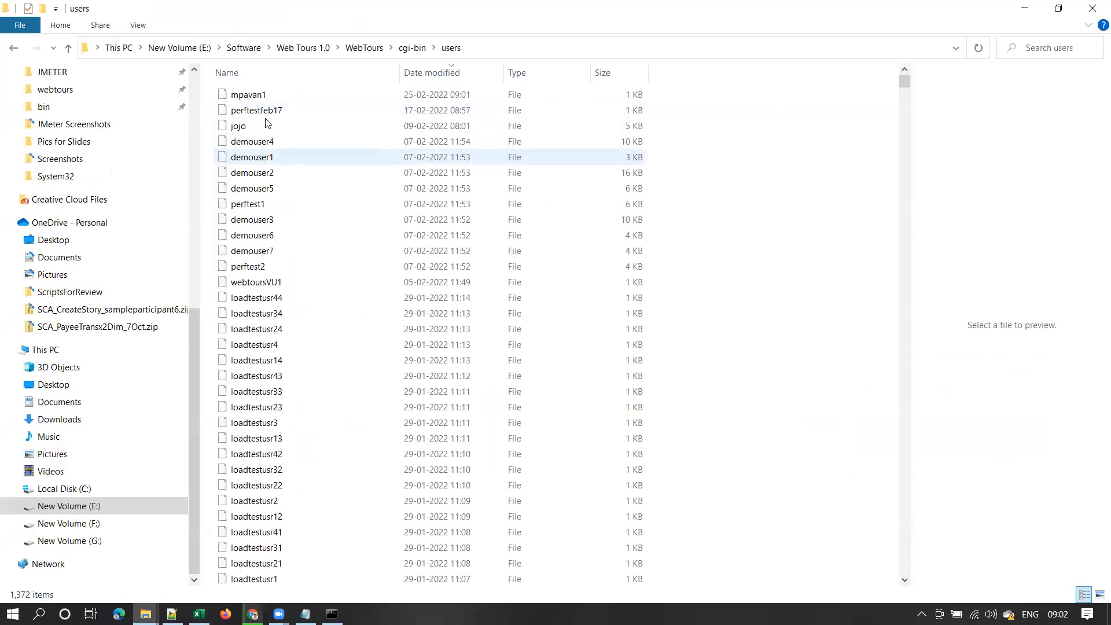
pyautogui.click(261, 97)
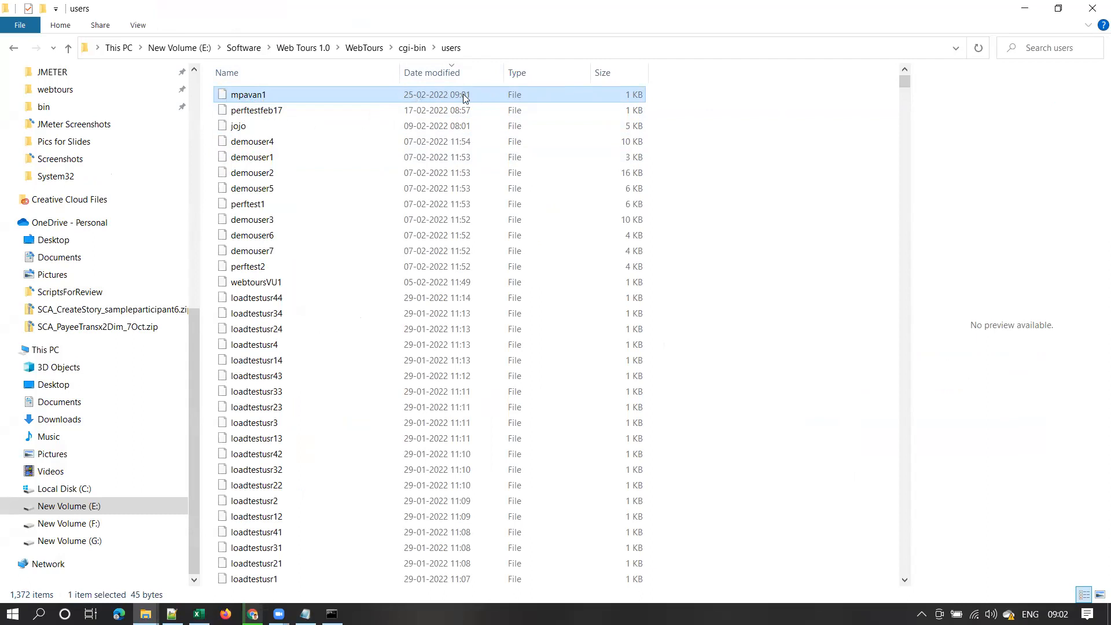
pyautogui.rightClick(242, 96)
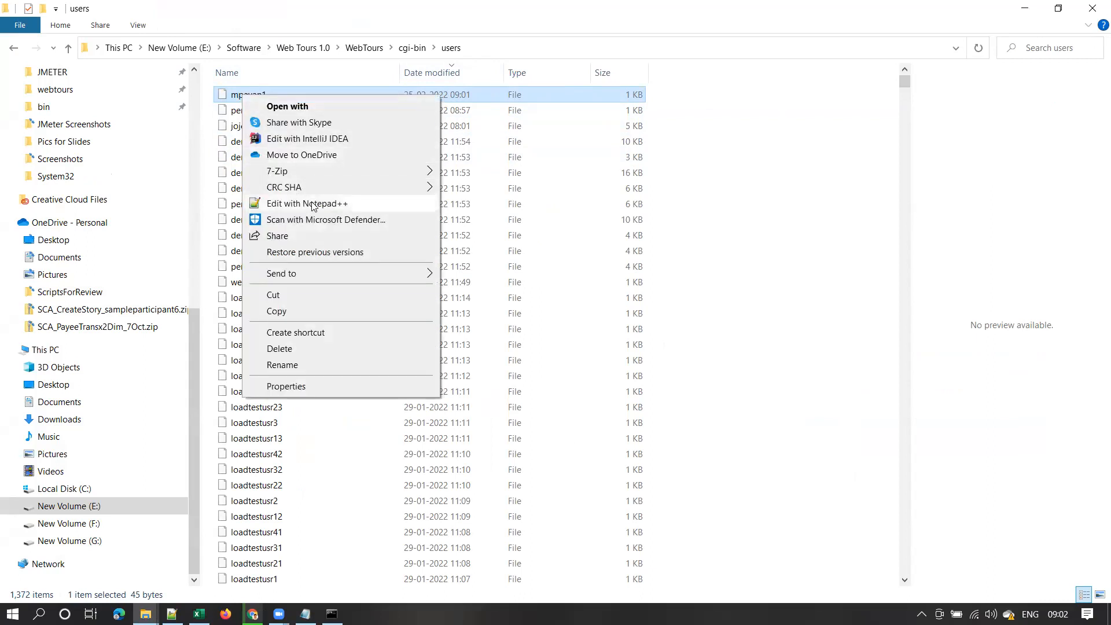
pyautogui.click(535, 98)
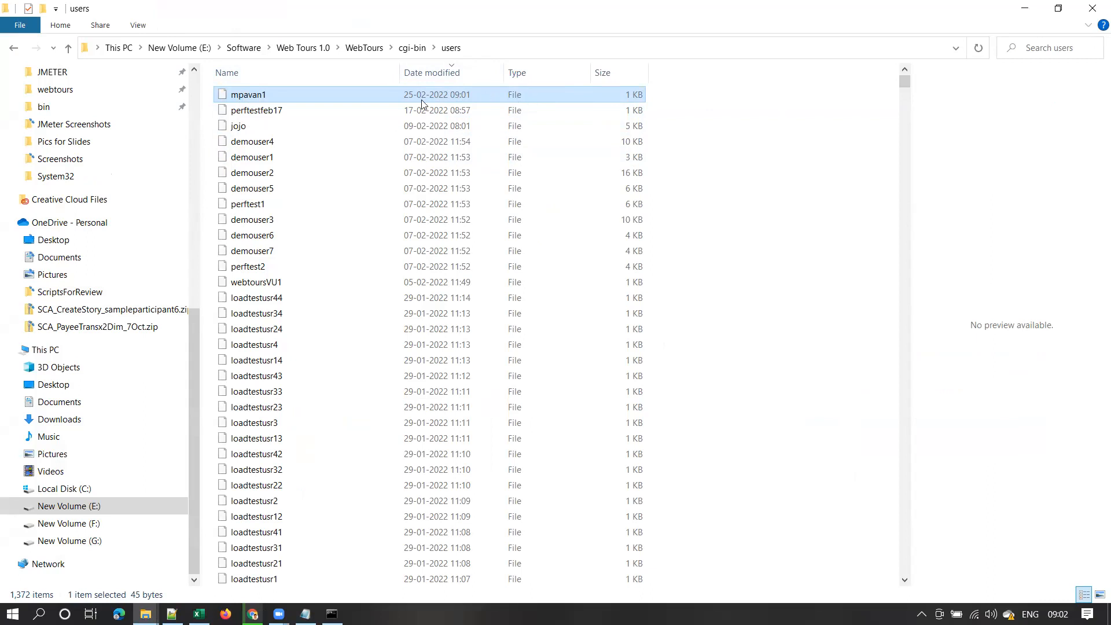
pyautogui.rightClick(264, 102)
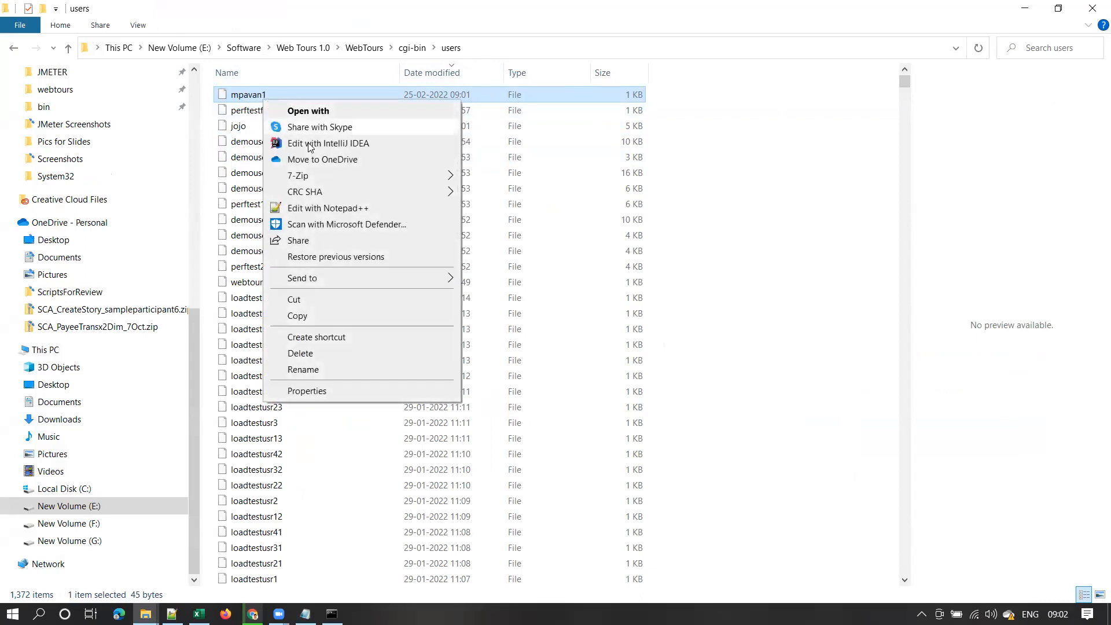
pyautogui.click(333, 209)
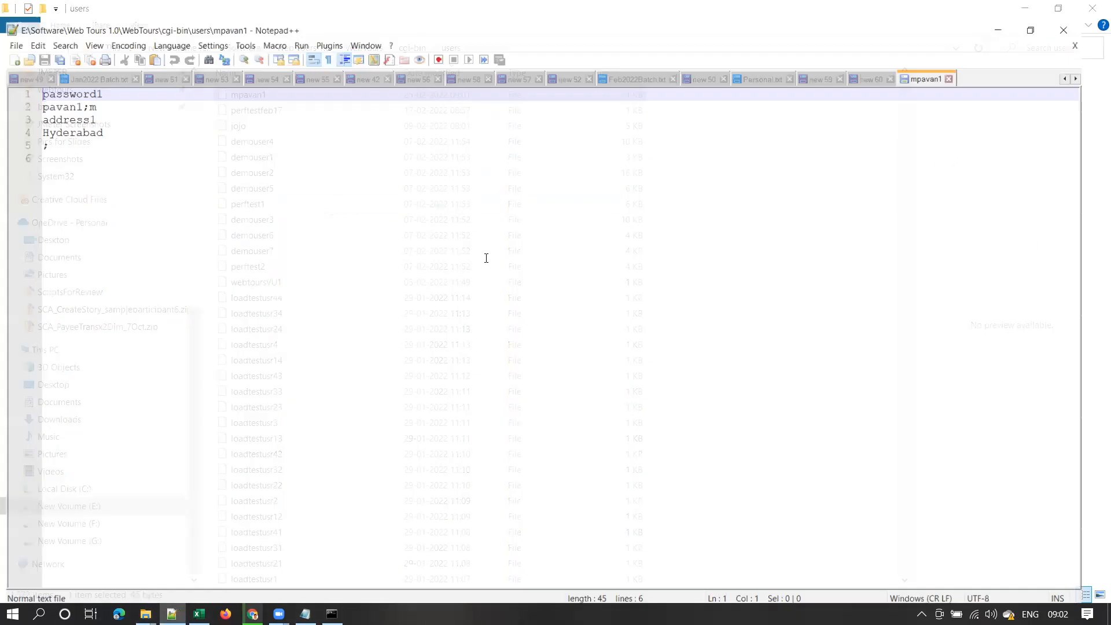
# Highlight the user file's password, address and city lines in turn, then close the file
pyautogui.moveTo(111, 77); pyautogui.dragTo(15, 82)
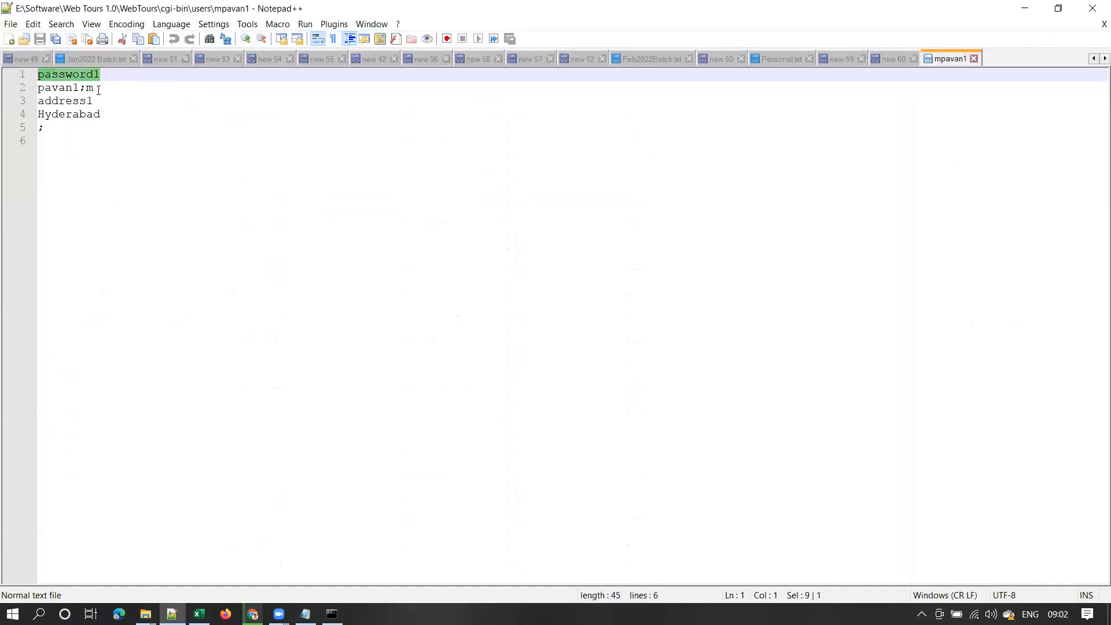
pyautogui.moveTo(99, 90); pyautogui.dragTo(24, 89)
pyautogui.moveTo(108, 101); pyautogui.dragTo(27, 98)
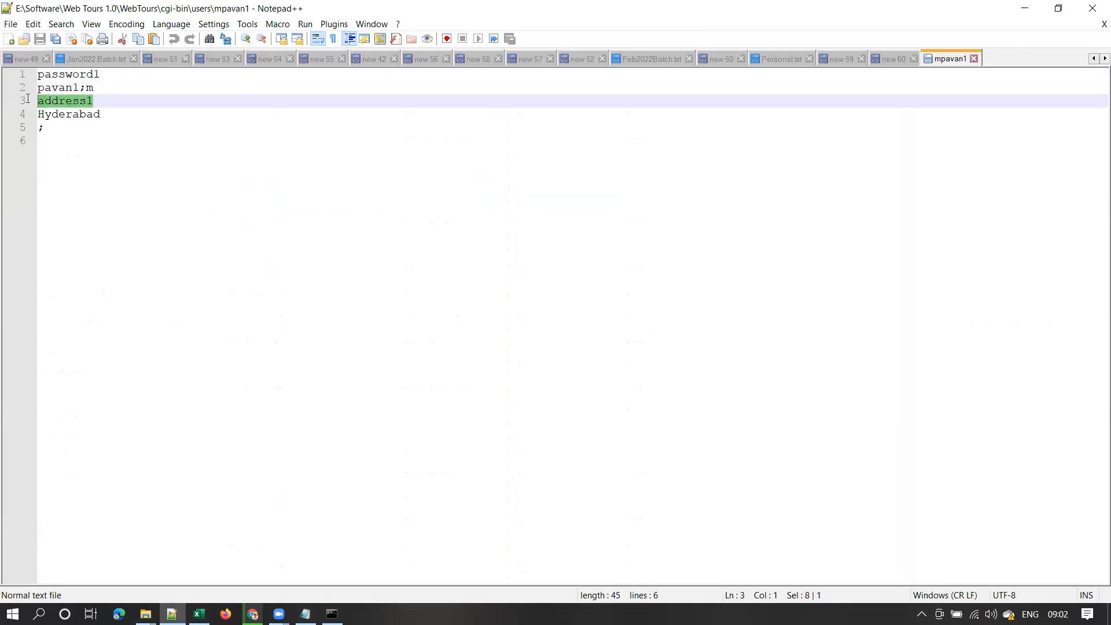
pyautogui.moveTo(105, 116); pyautogui.dragTo(32, 115)
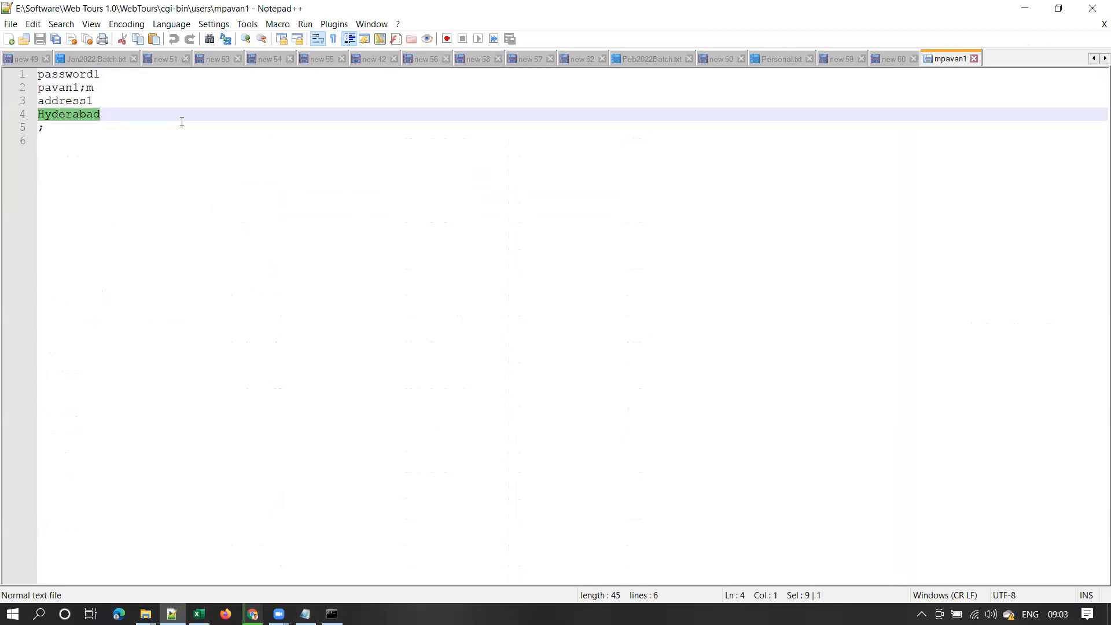
pyautogui.click(975, 57)
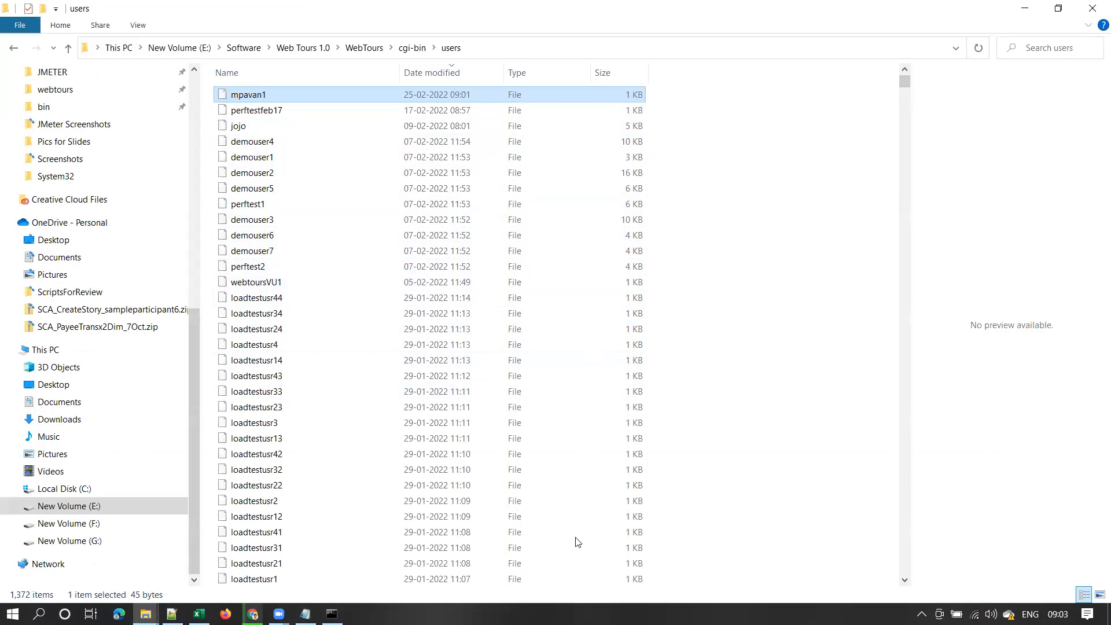
# Minimize File Explorer, select the StartServer.bat desktop shortcut, and bring the Chrome spreadsheet forward
pyautogui.click(1027, 11)
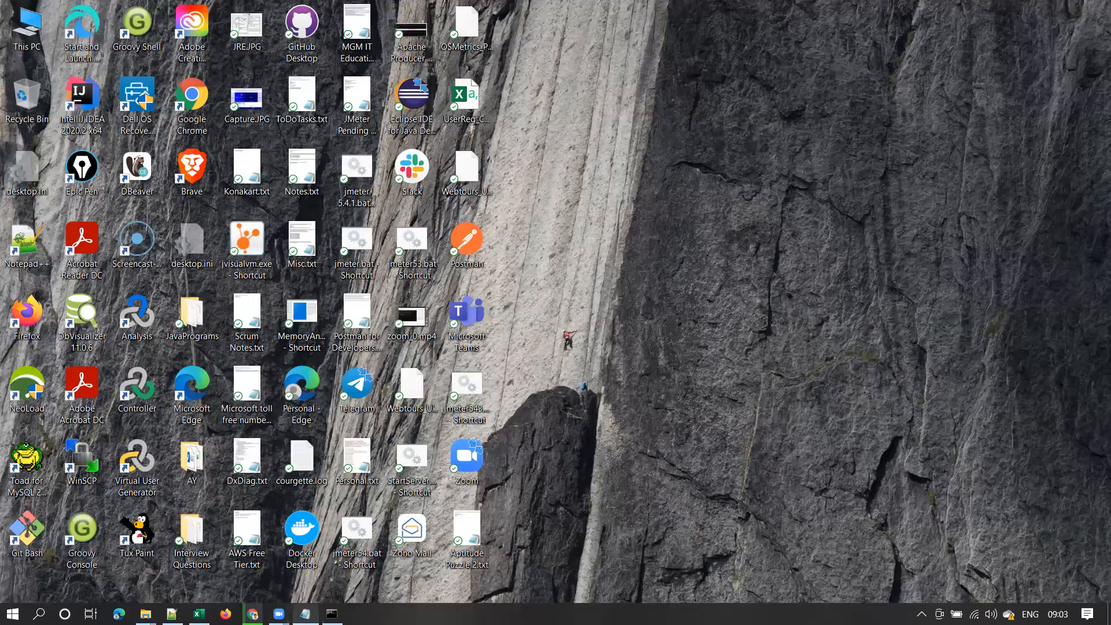
pyautogui.moveTo(305, 613)
pyautogui.moveTo(305, 613)
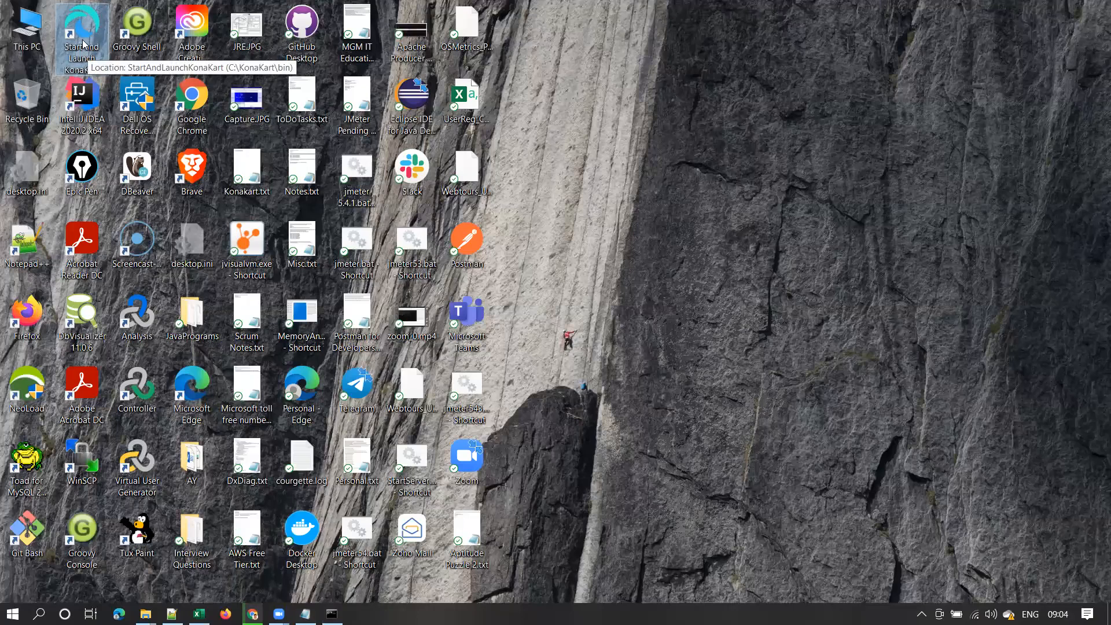
pyautogui.click(83, 43)
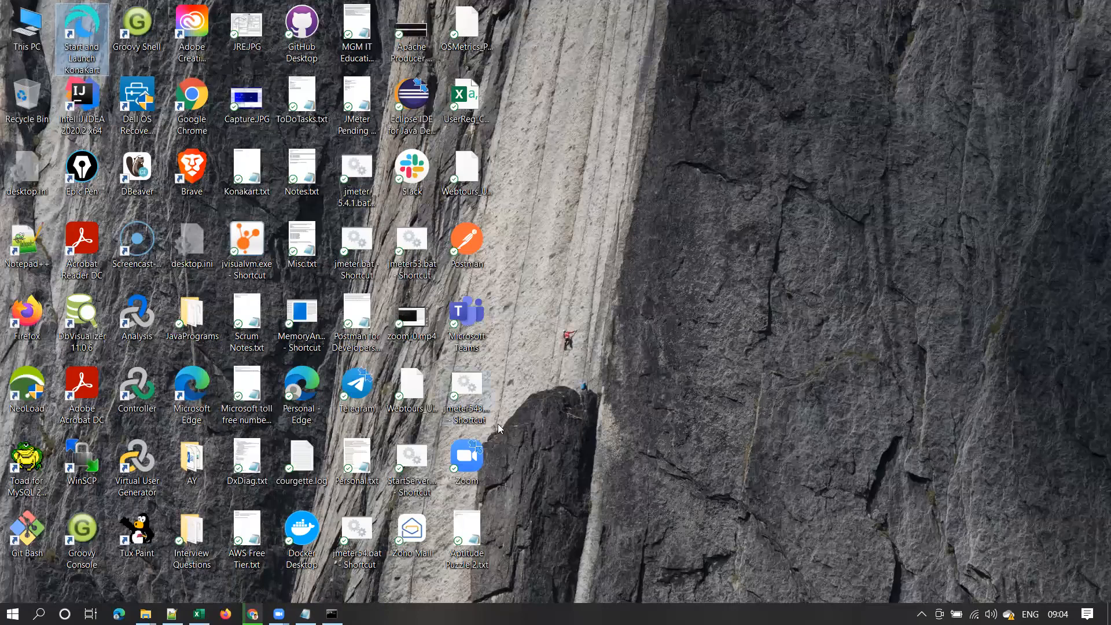
pyautogui.click(417, 460)
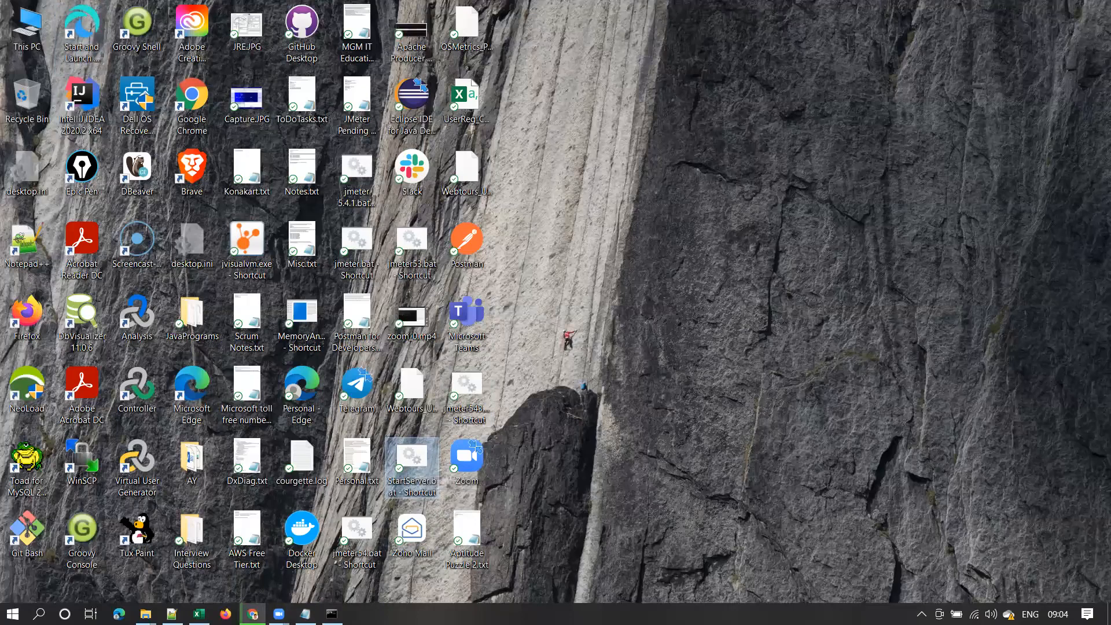
pyautogui.click(253, 613)
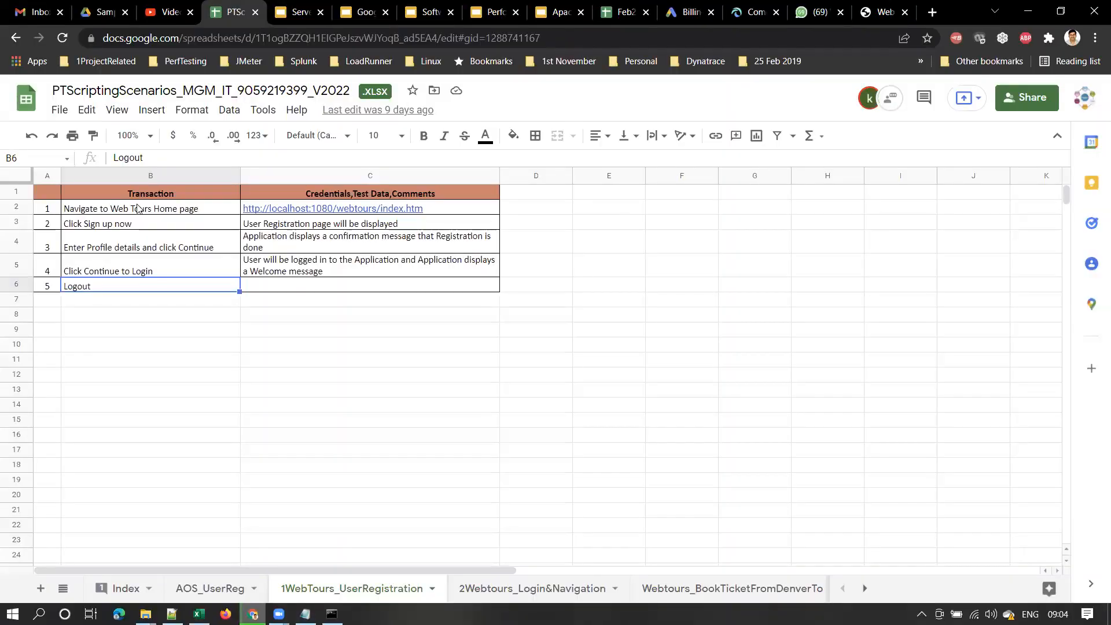
# Check the Web Tours home page, return to the scenarios spreadsheet, then show the desktop
pyautogui.click(883, 11)
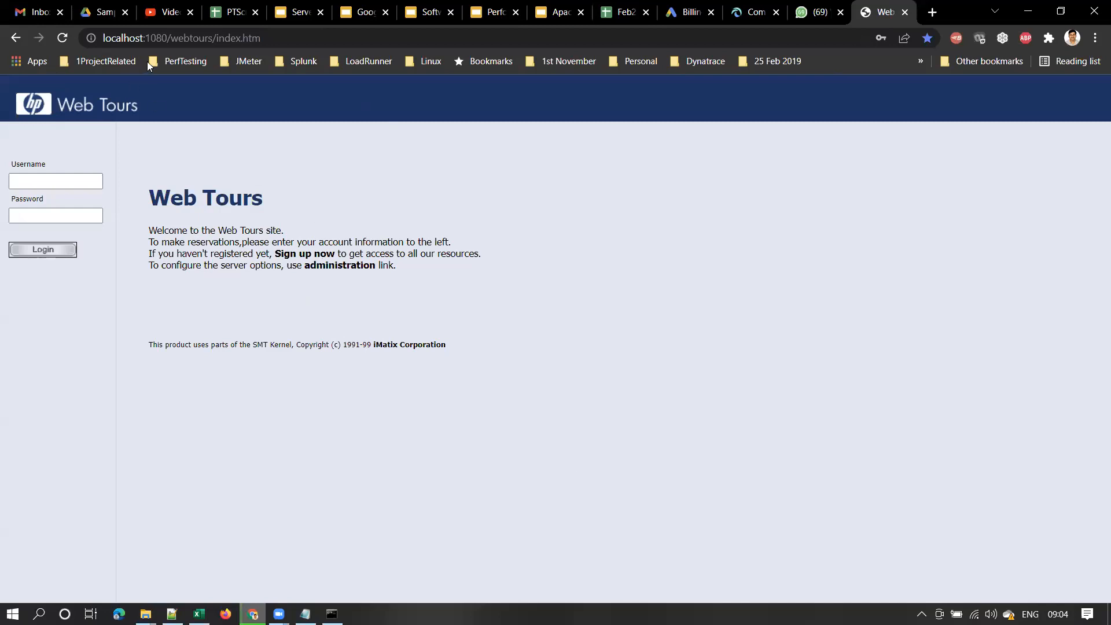
pyautogui.click(240, 17)
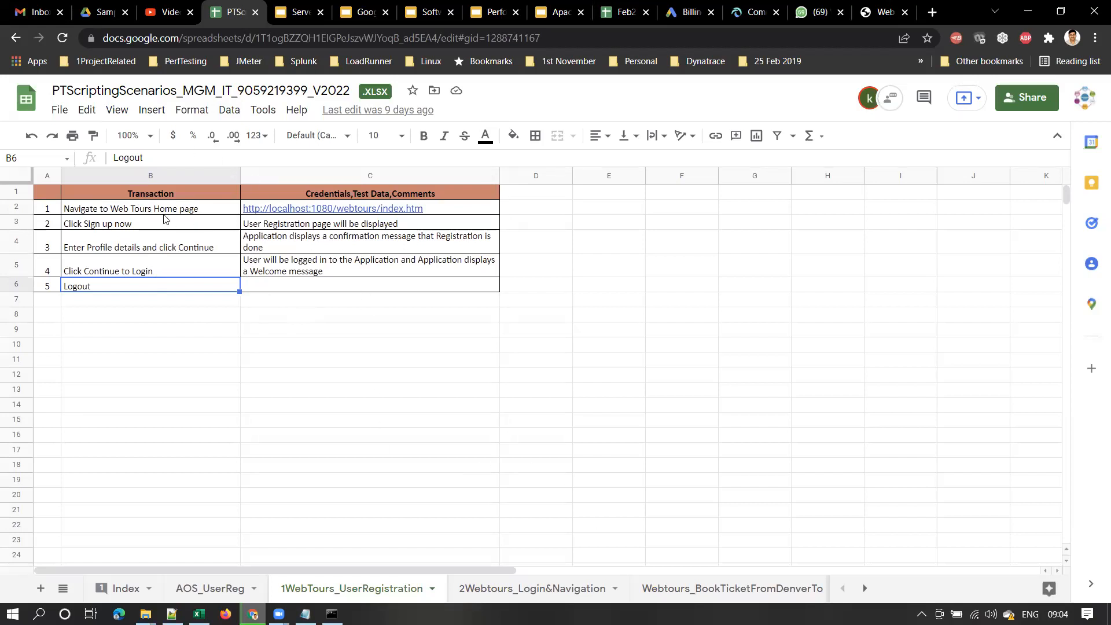
pyautogui.press('super+d')
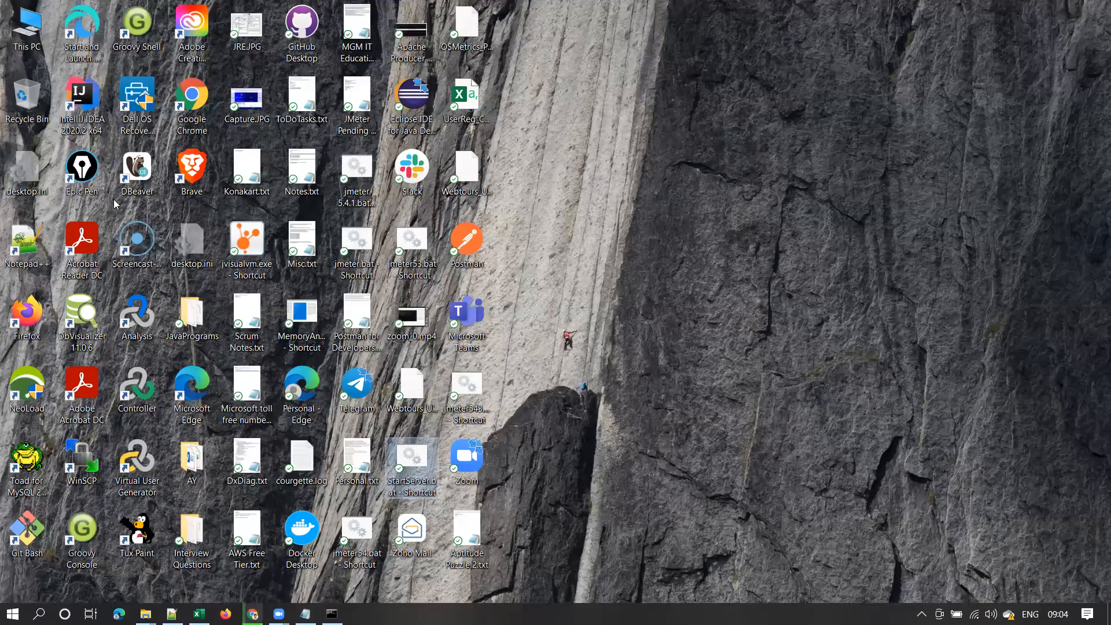
# Launch Virtual User Generator 2021 from its desktop icon
pyautogui.doubleClick(139, 461)
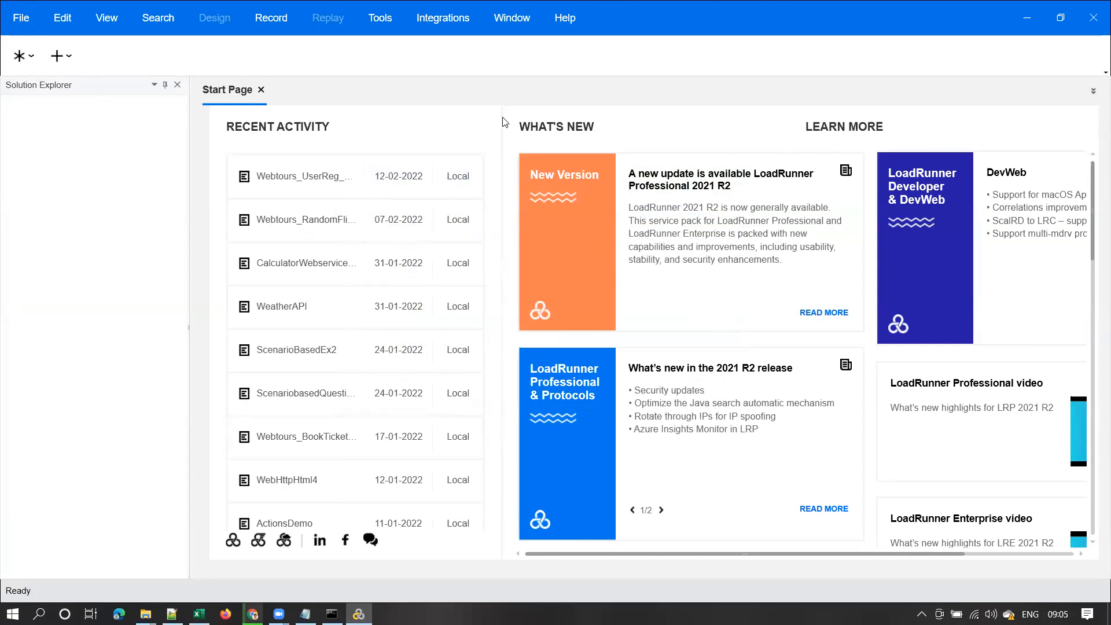
# Annotate the VuGen menu row, toolbar and Recent Activity list with on-screen outlines
pyautogui.hotkey('ctrl', '2')
pyautogui.moveTo(6, 6)
pyautogui.mouseDown()
pyautogui.moveTo(360, 38)
pyautogui.moveTo(583, 41)
pyautogui.mouseUp()
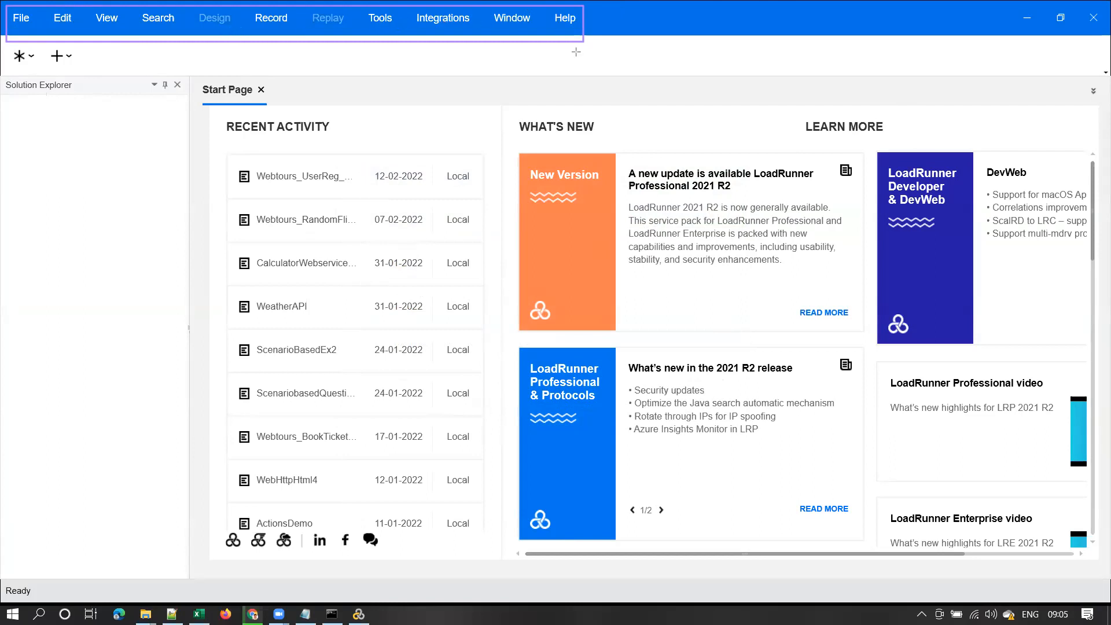
pyautogui.moveTo(9, 46)
pyautogui.mouseDown()
pyautogui.moveTo(380, 248)
pyautogui.moveTo(926, 404)
pyautogui.moveTo(970, 427)
pyautogui.mouseUp()
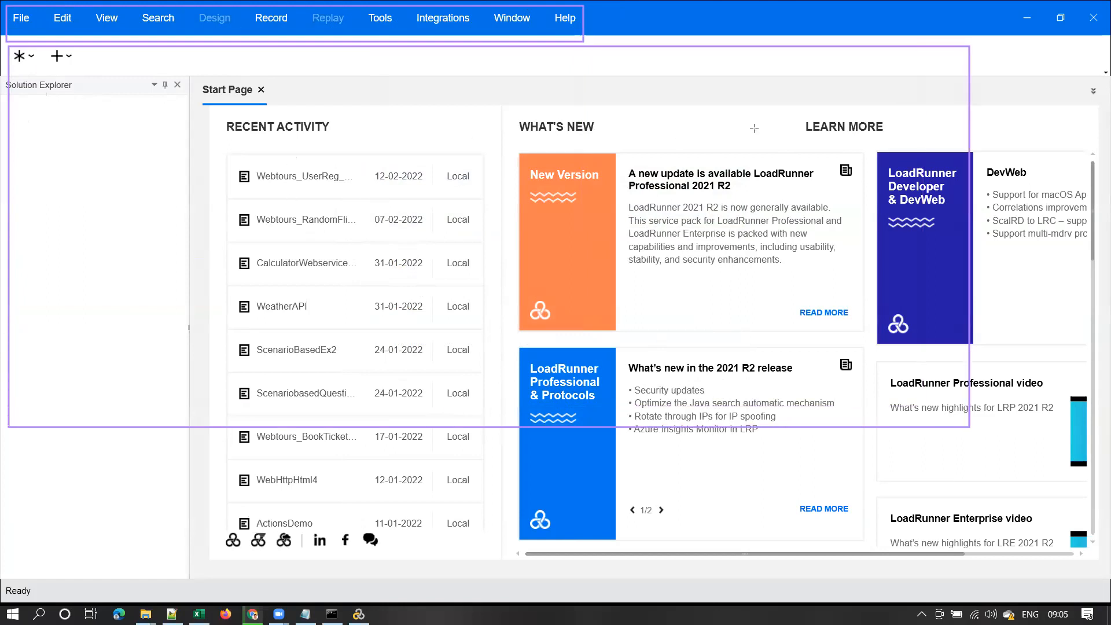
pyautogui.press('e')
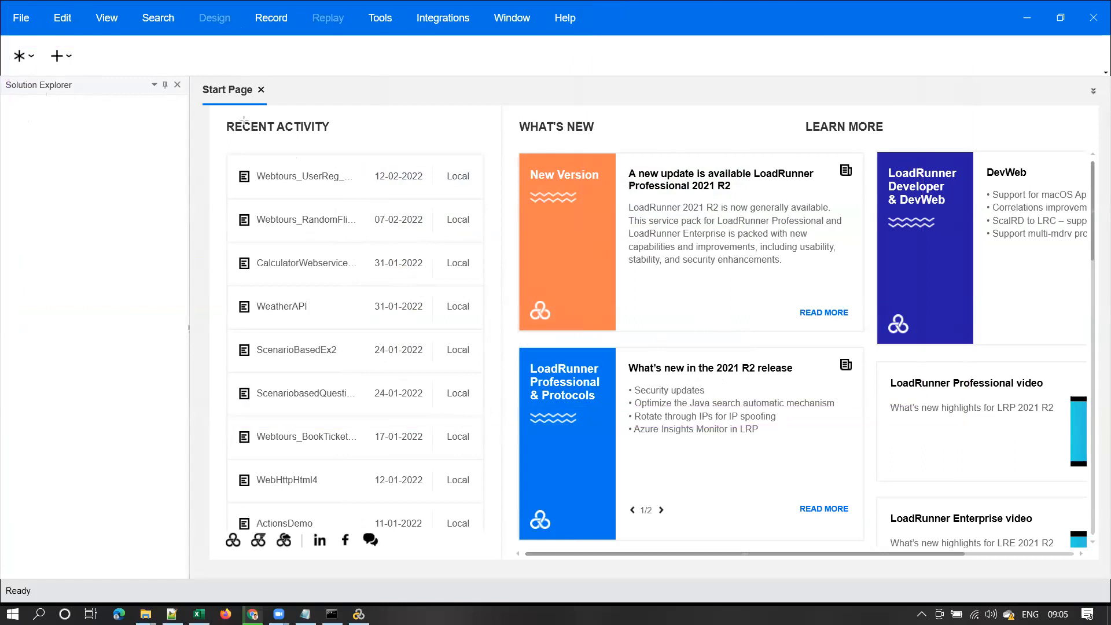
pyautogui.moveTo(225, 146); pyautogui.dragTo(492, 532)
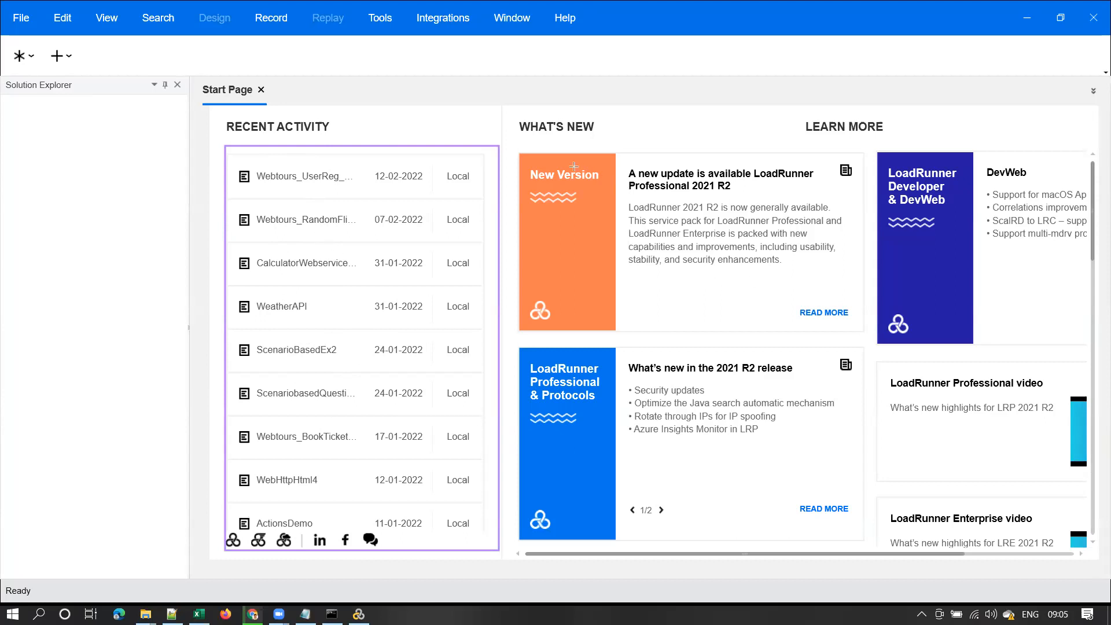
# Outline the What's New cards, then scroll right and play the LoadRunner Professional video
pyautogui.moveTo(518, 144)
pyautogui.mouseDown()
pyautogui.moveTo(580, 228)
pyautogui.moveTo(703, 331)
pyautogui.moveTo(849, 335)
pyautogui.mouseUp()
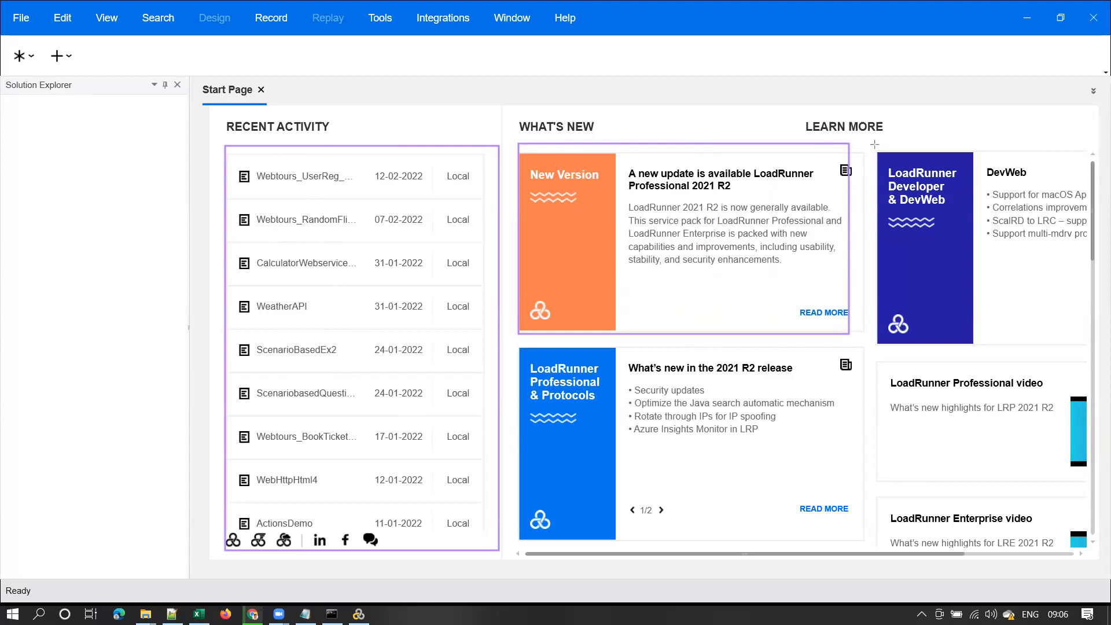
pyautogui.moveTo(870, 134)
pyautogui.mouseDown()
pyautogui.moveTo(979, 333)
pyautogui.moveTo(1075, 340)
pyautogui.mouseUp()
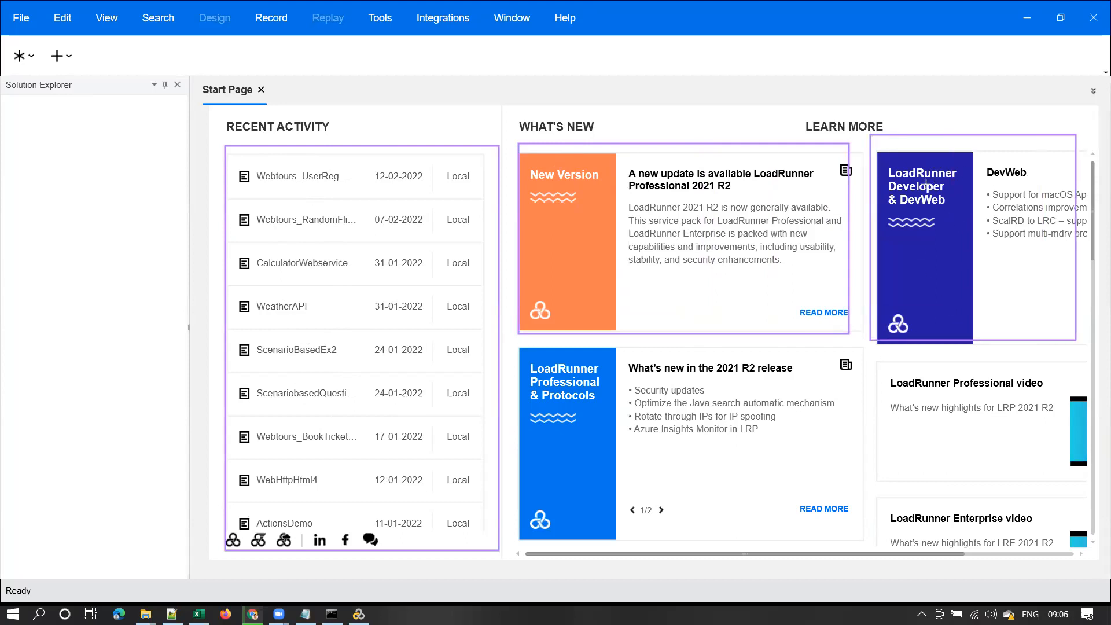
pyautogui.moveTo(513, 349); pyautogui.dragTo(857, 538)
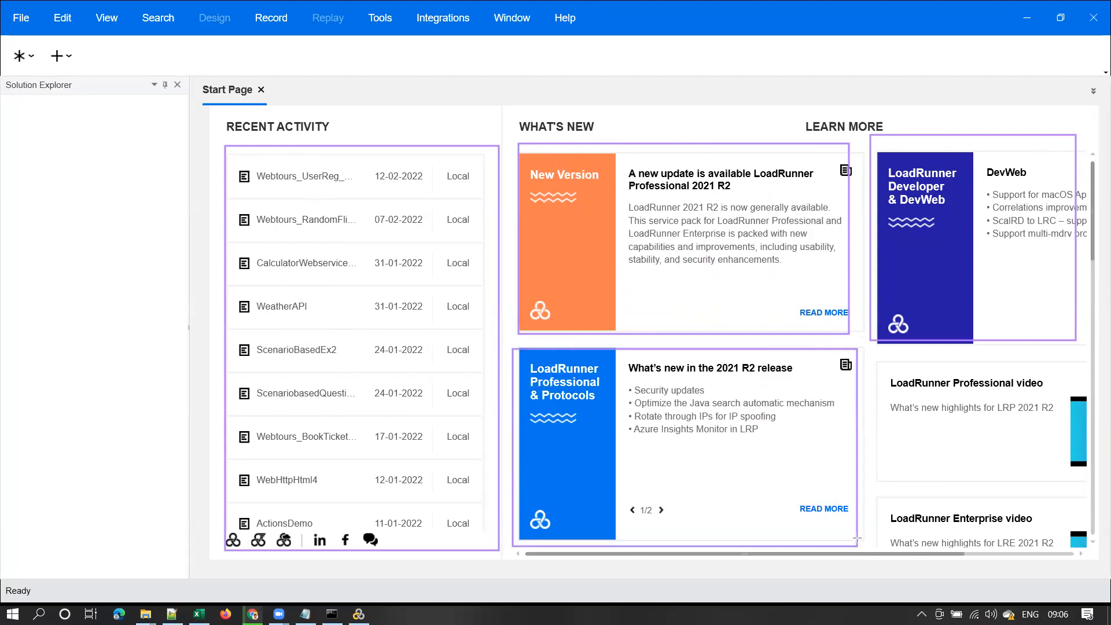
pyautogui.moveTo(877, 358)
pyautogui.mouseDown()
pyautogui.moveTo(1026, 518)
pyautogui.moveTo(1094, 541)
pyautogui.mouseUp()
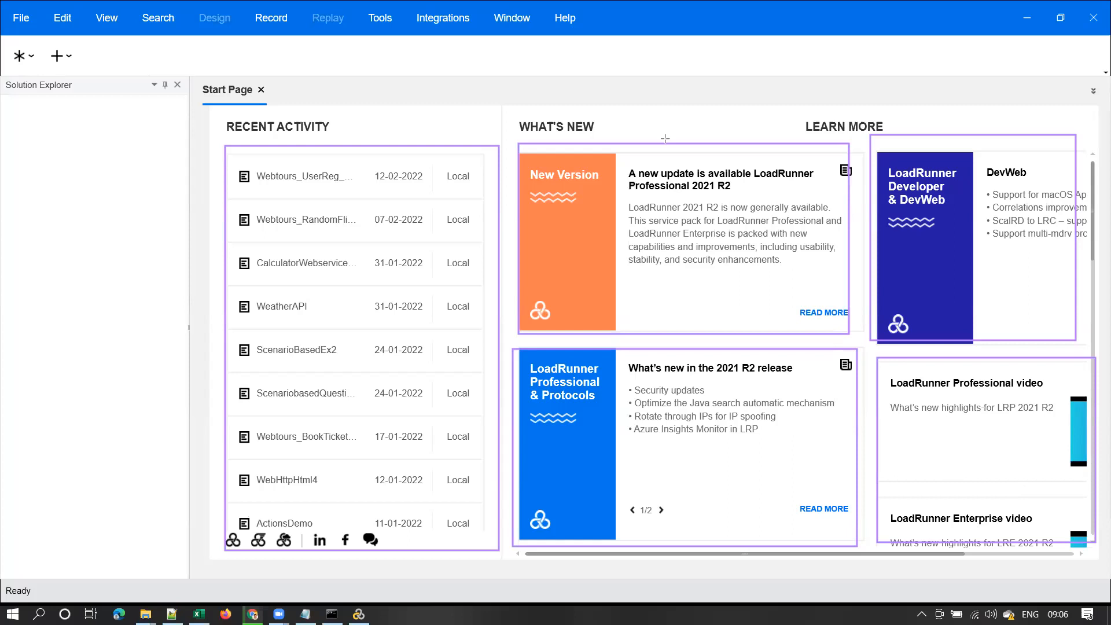
pyautogui.press('e')
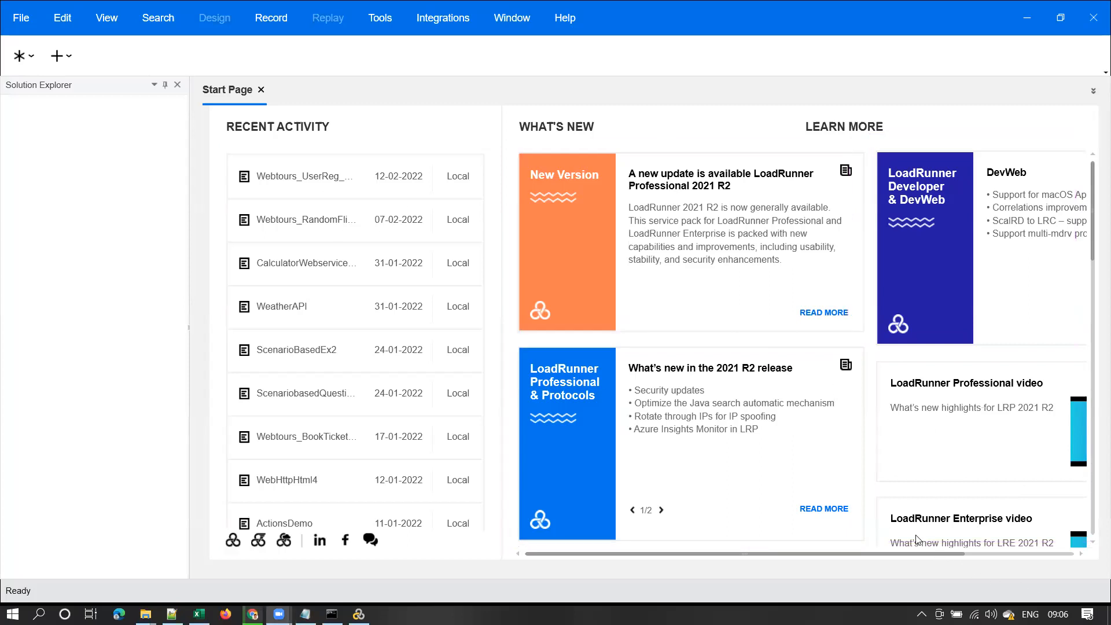
pyautogui.hscroll(3, 943, 555)
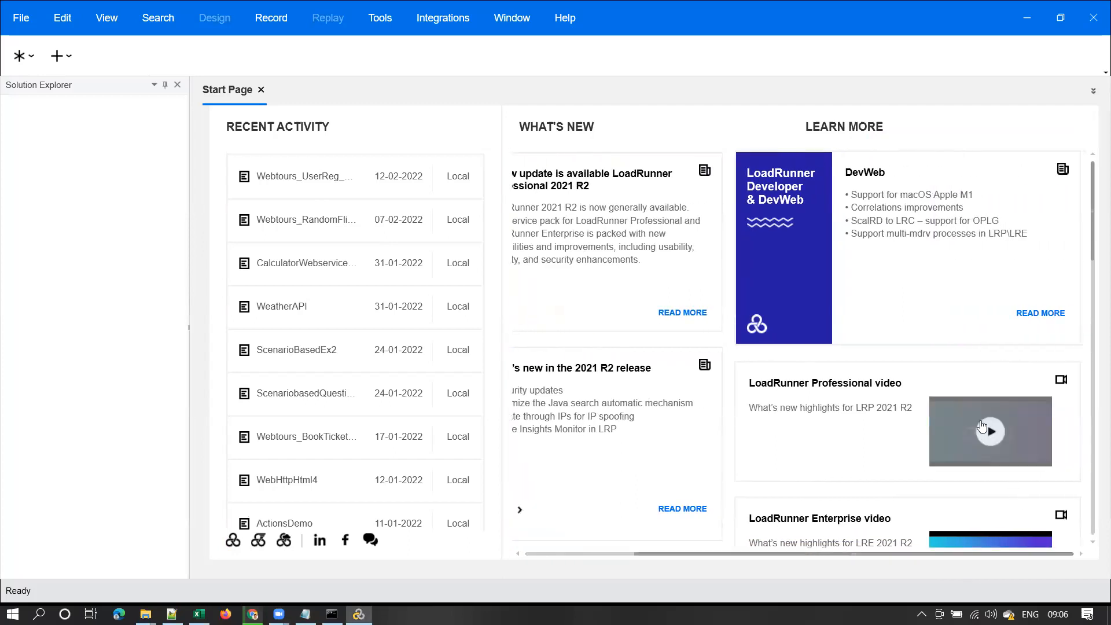
pyautogui.click(992, 432)
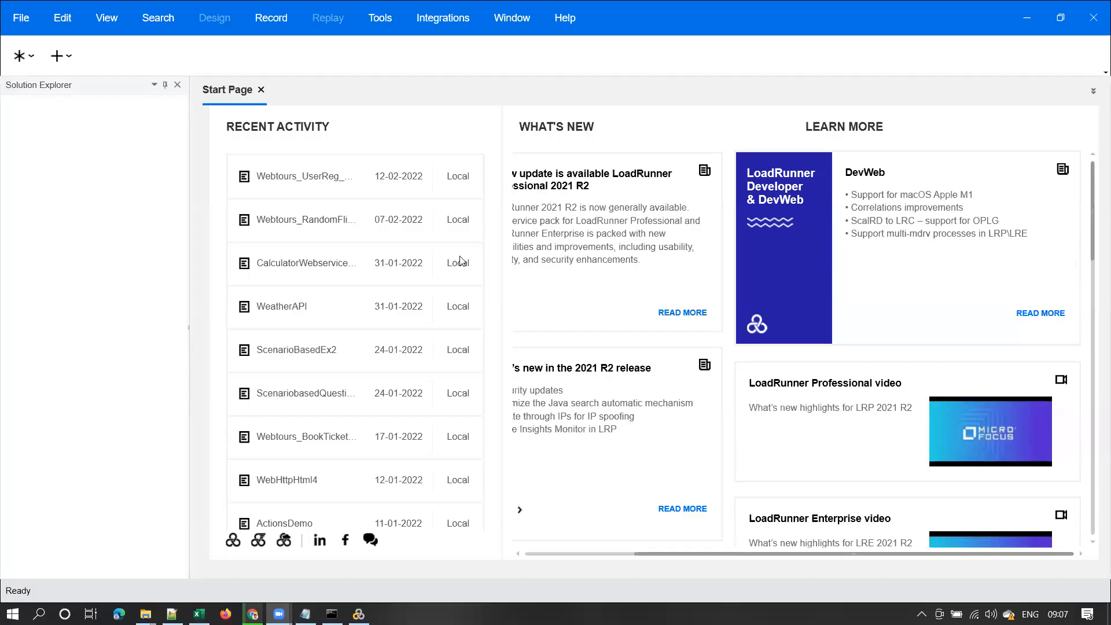
pyautogui.click(23, 18)
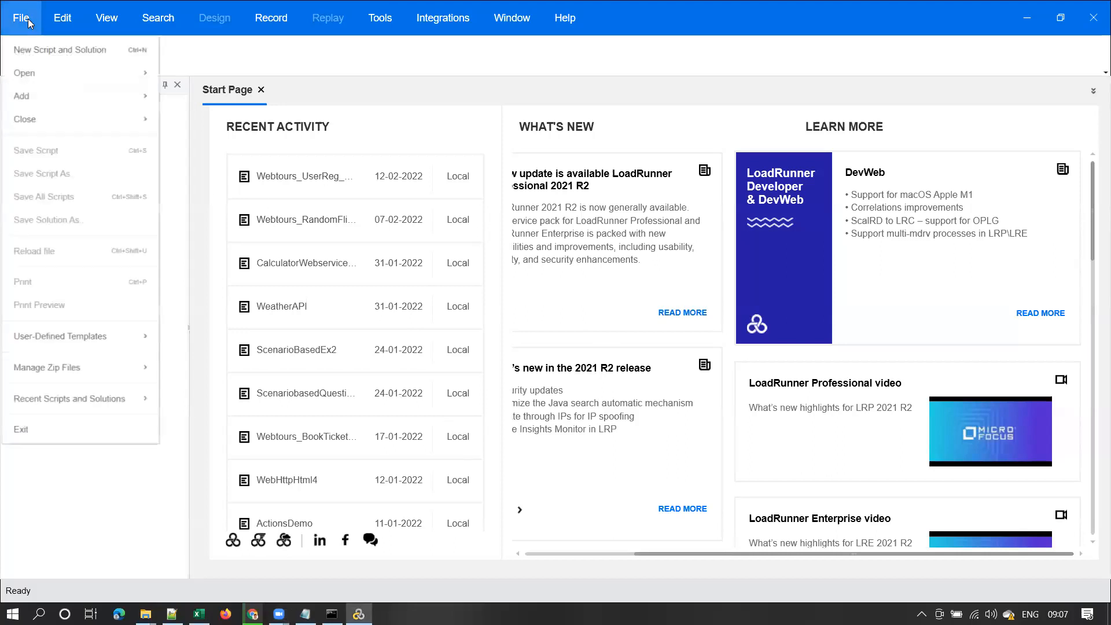
pyautogui.click(60, 51)
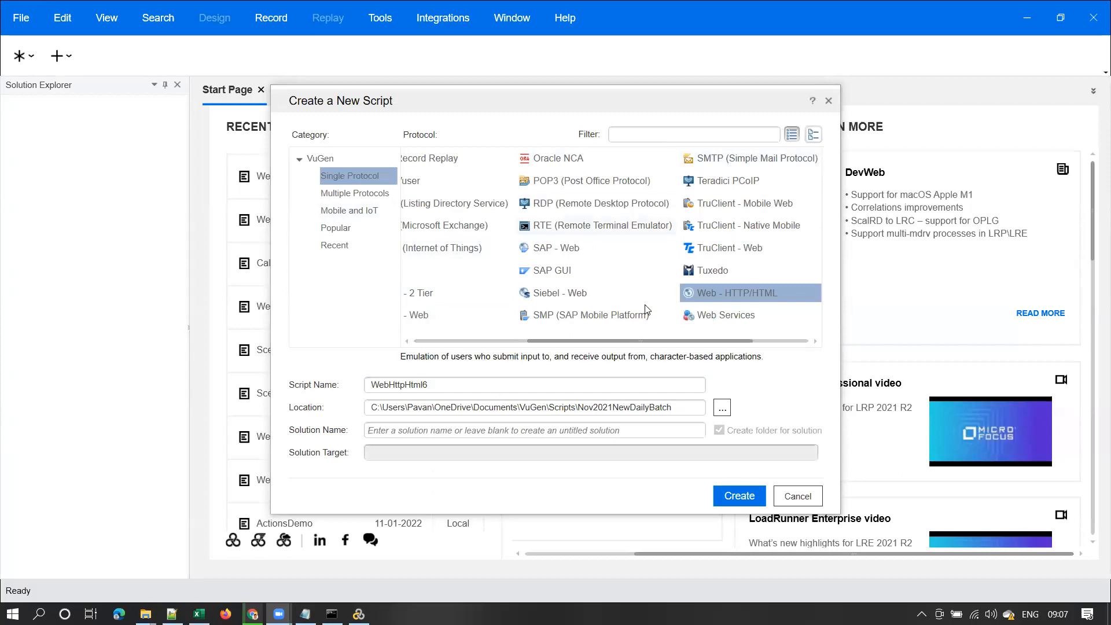
pyautogui.click(828, 102)
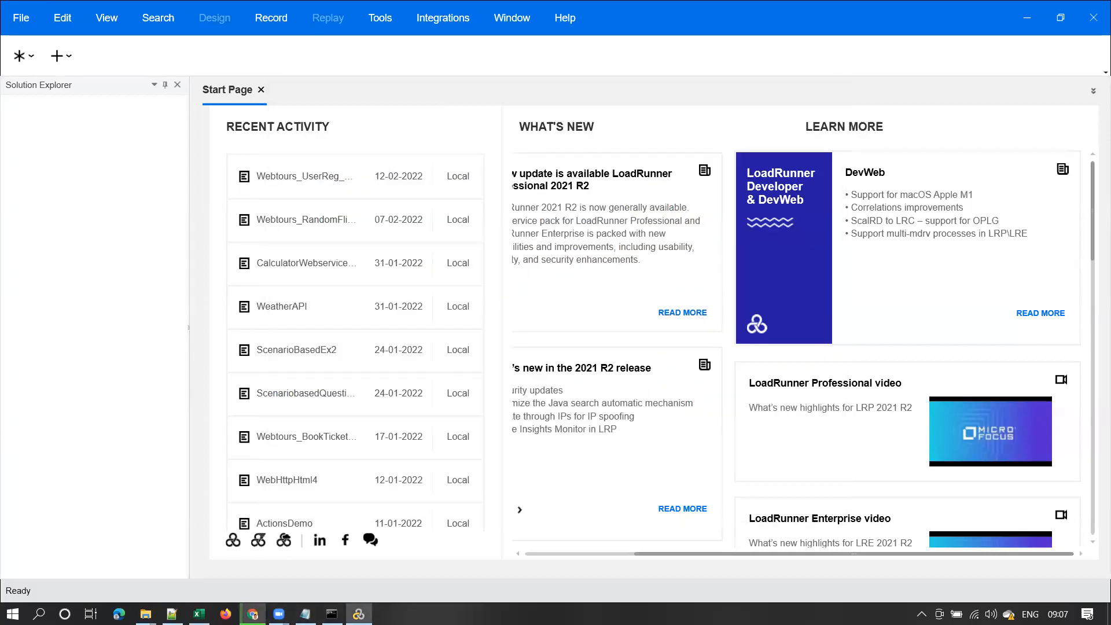
pyautogui.moveTo(252, 613)
pyautogui.click(231, 550)
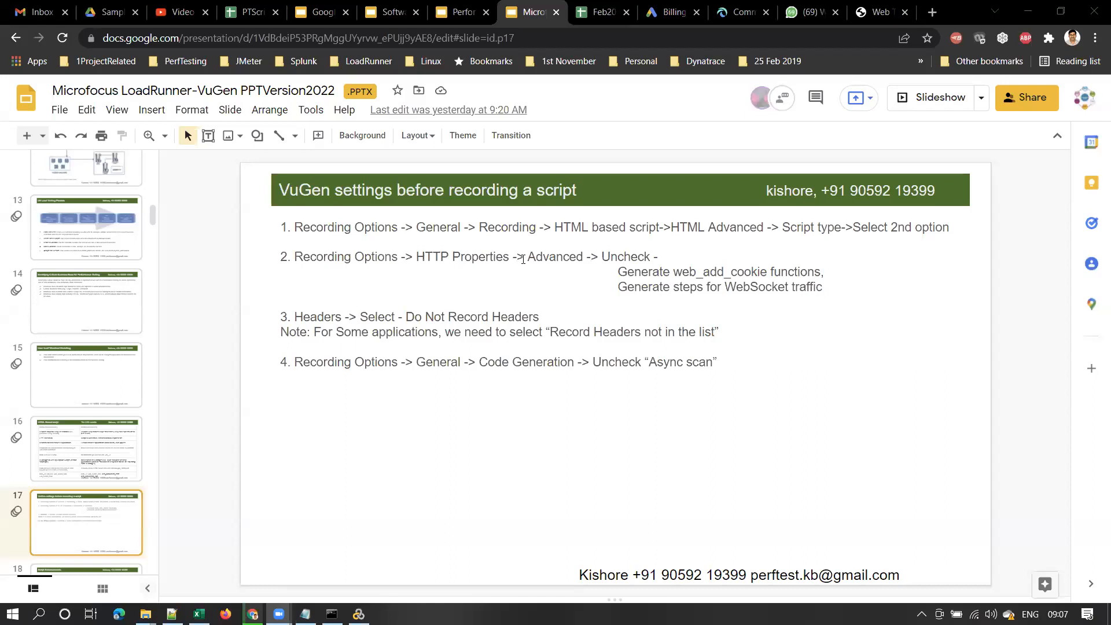
# Highlight the HTML based script step on slide 17, then return to VuGen
pyautogui.click(532, 228)
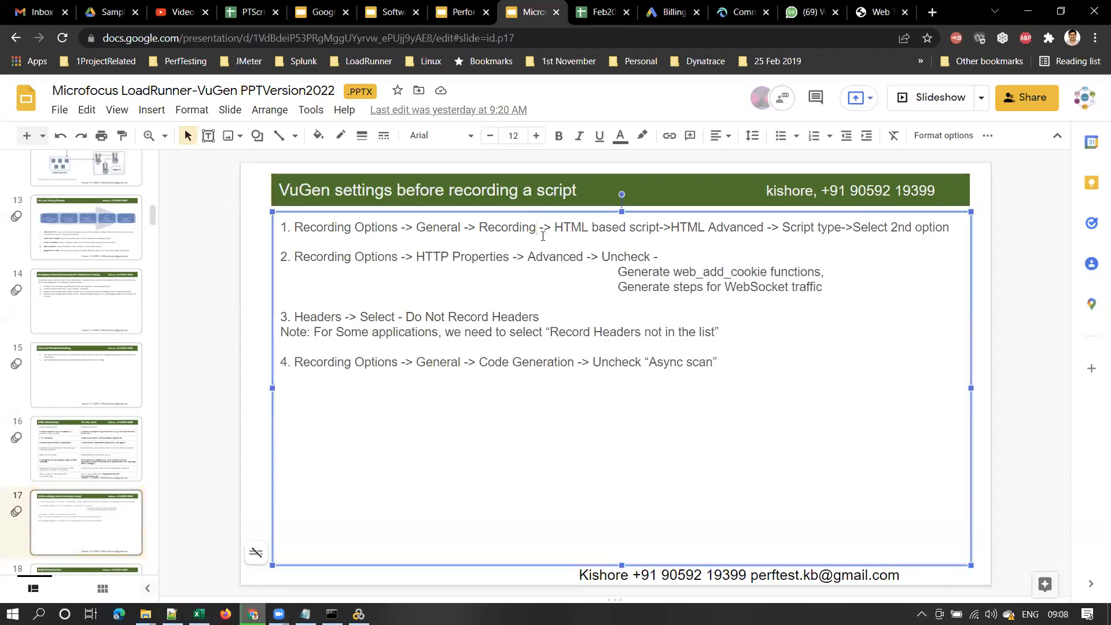
pyautogui.moveTo(555, 227); pyautogui.dragTo(753, 230)
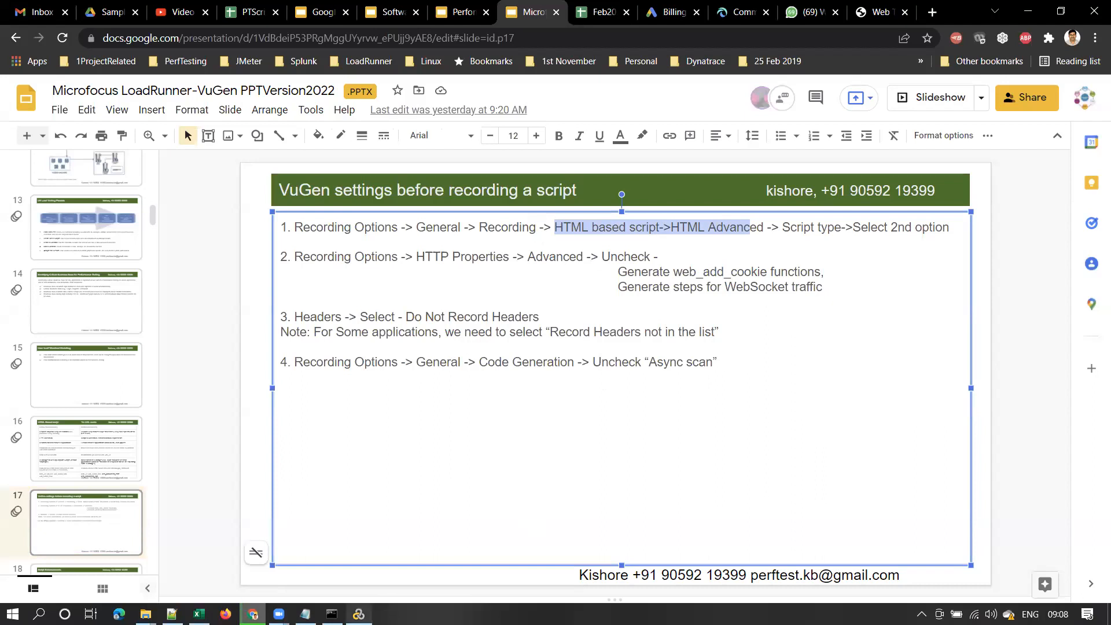
pyautogui.click(359, 613)
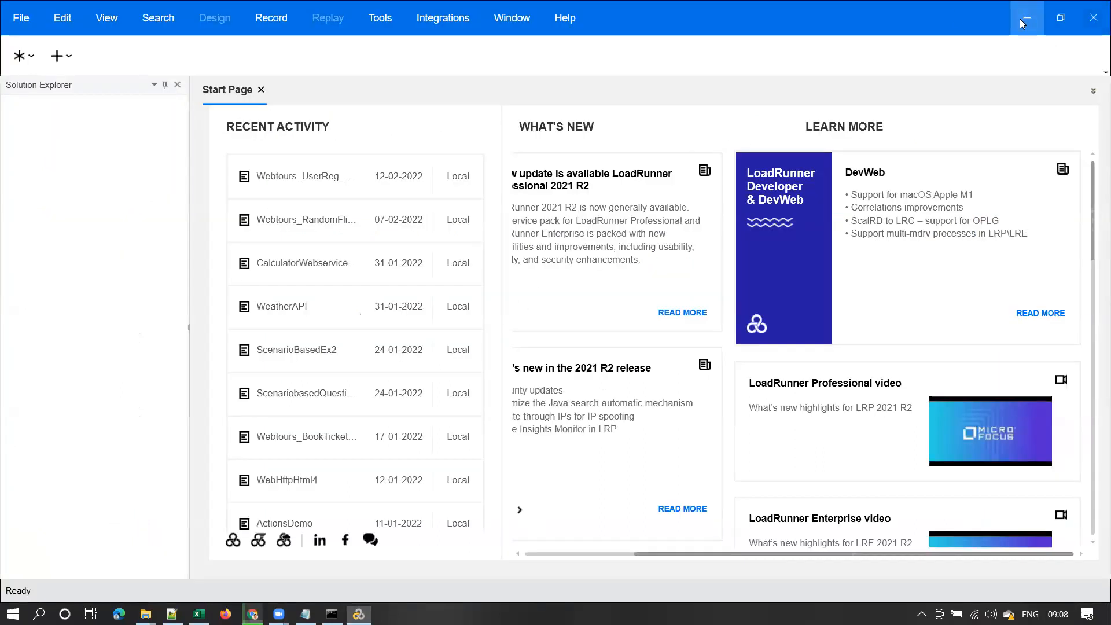
pyautogui.click(1020, 18)
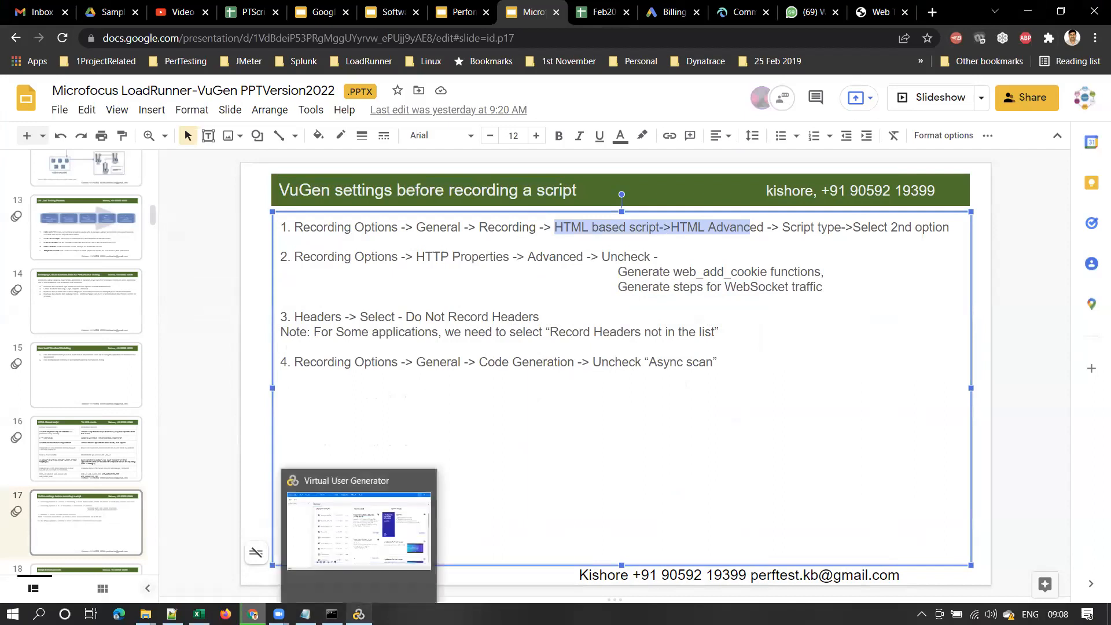
pyautogui.hotkey('alt', 'Tab')
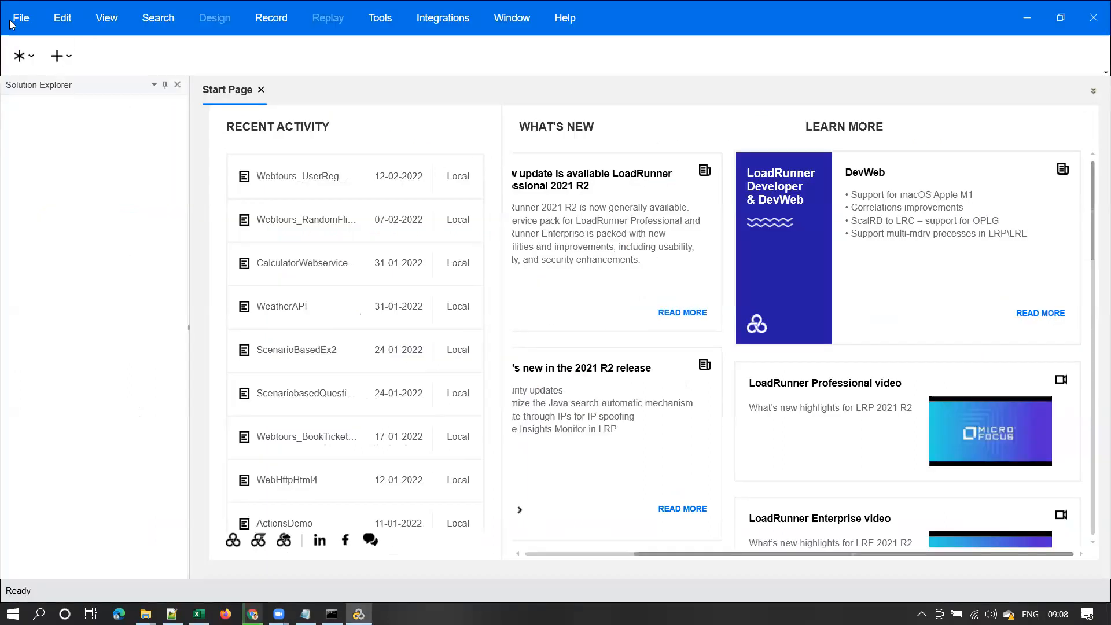
pyautogui.click(17, 19)
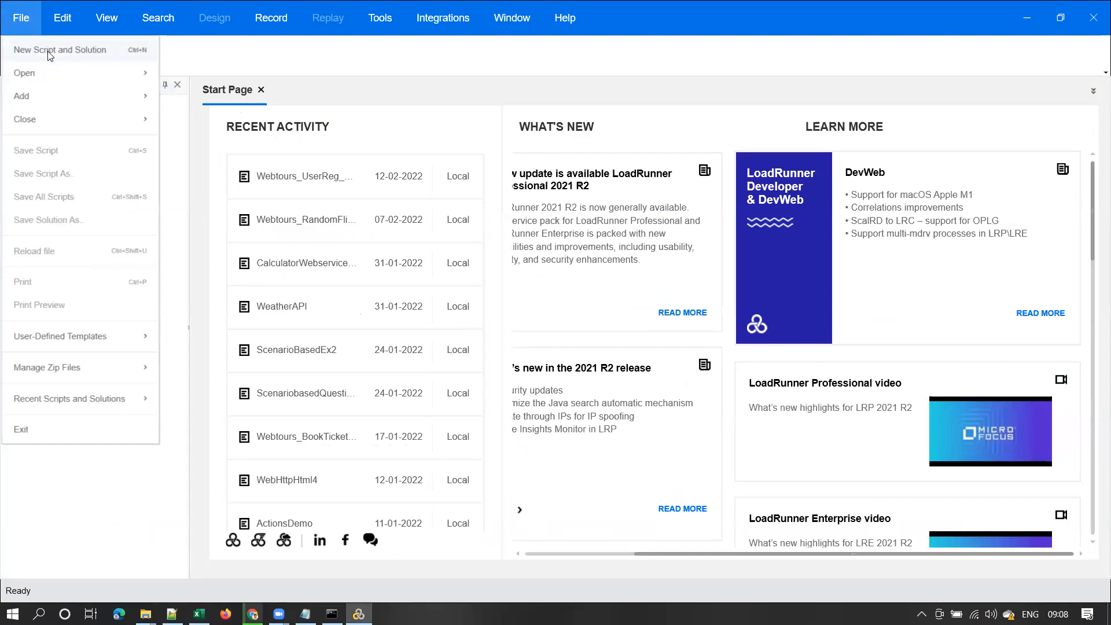
# Start a new script and solution in VuGen, then bring the Chrome slides back
pyautogui.click(51, 52)
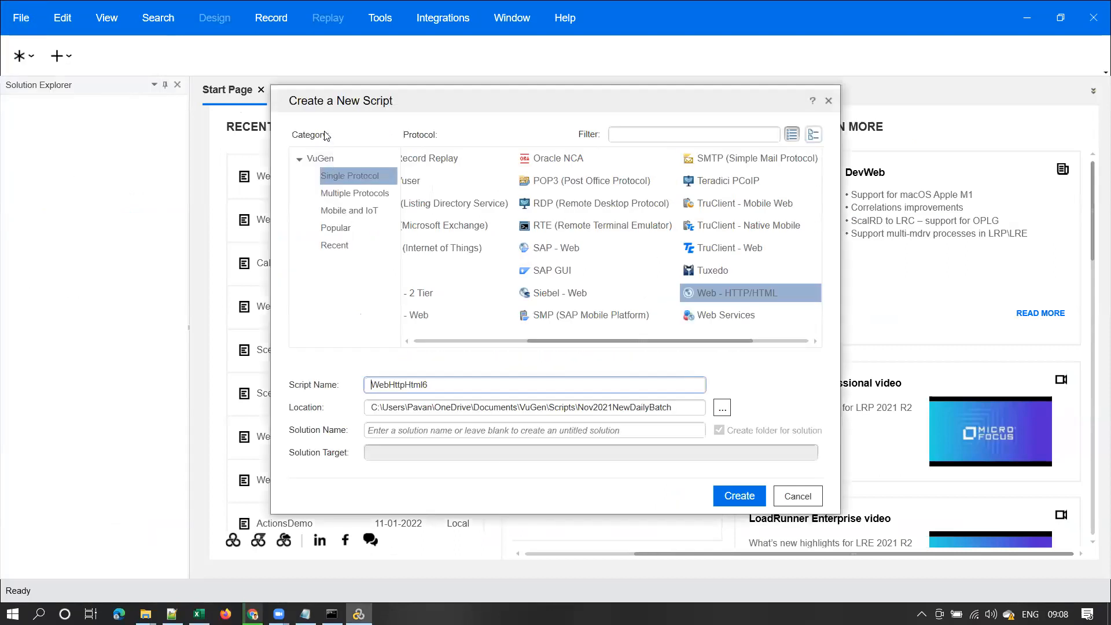
pyautogui.moveTo(578, 341); pyautogui.dragTo(673, 346)
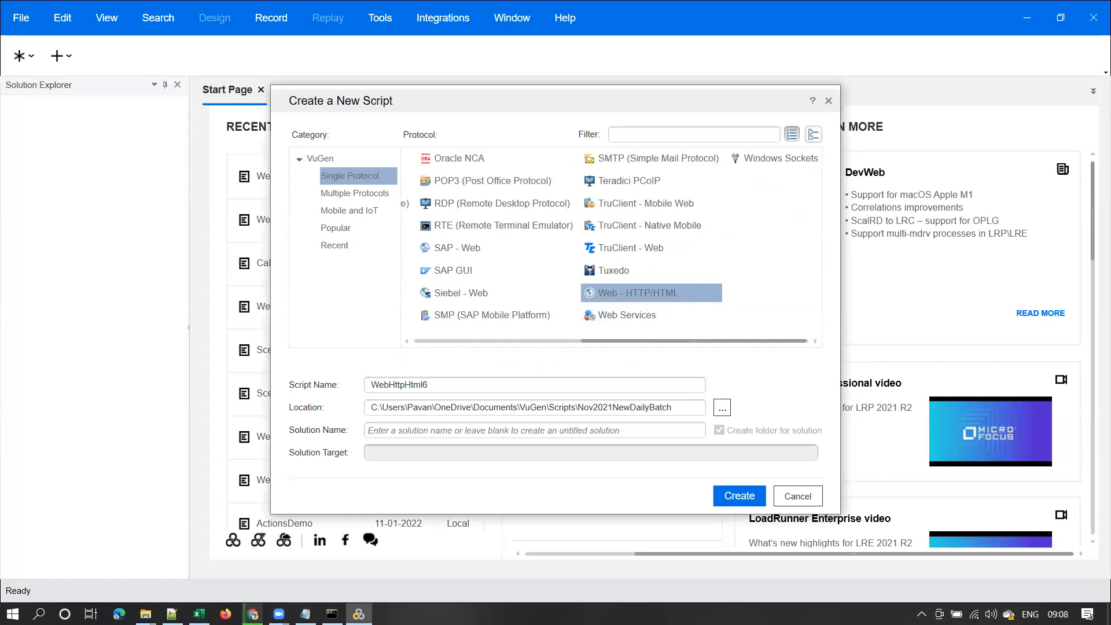
pyautogui.click(252, 614)
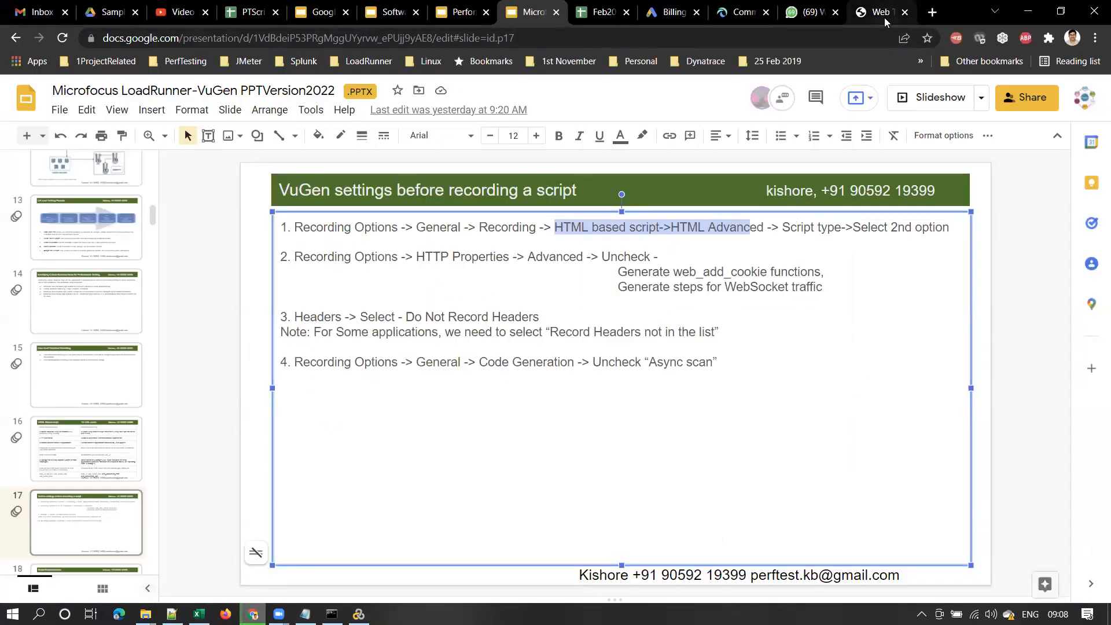
# Show the Web Tours tab and verify its address localhost:1080/webtours/index.htm
pyautogui.click(877, 11)
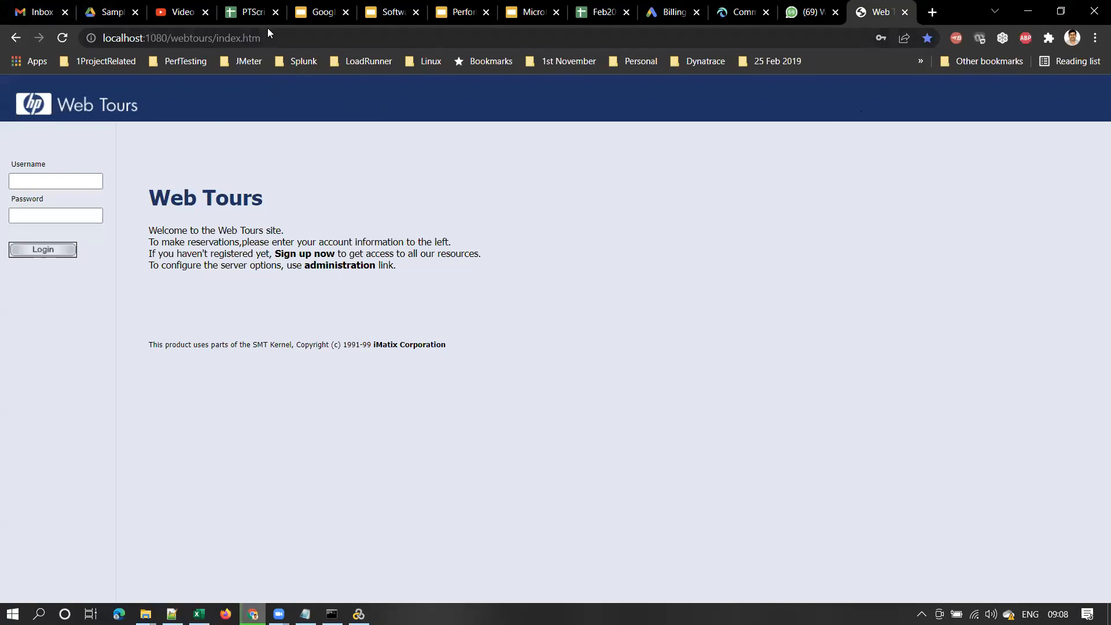
pyautogui.click(276, 36)
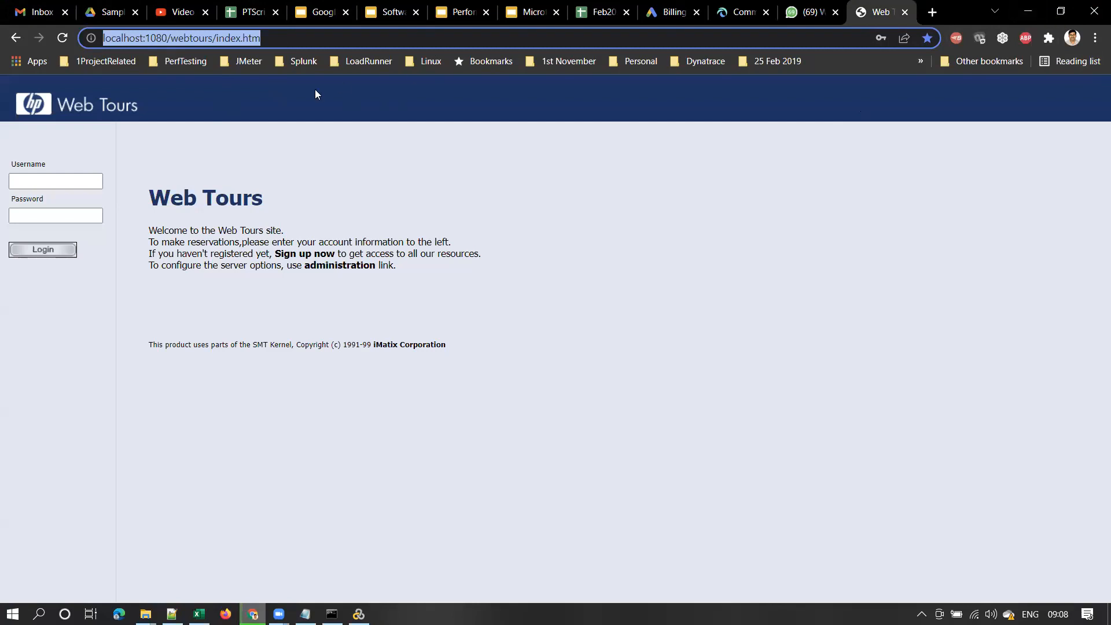
pyautogui.click(104, 42)
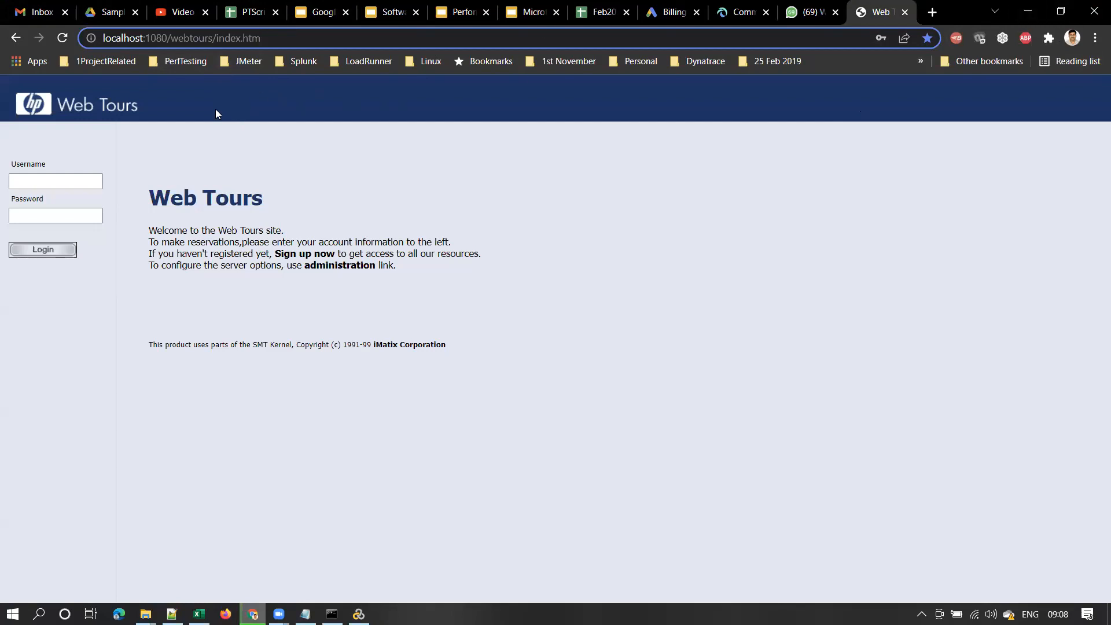
# Minimize Chrome and compare default script names for Web - HTTP/HTML and Web Services (WebServices1)
pyautogui.click(1027, 11)
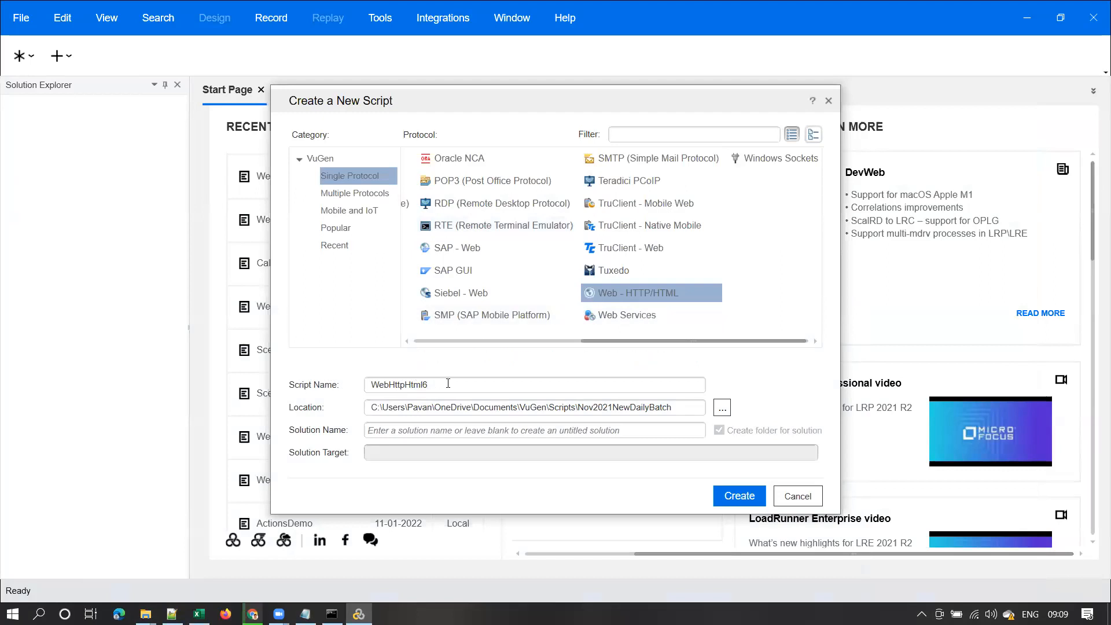
pyautogui.moveTo(449, 383); pyautogui.dragTo(248, 381)
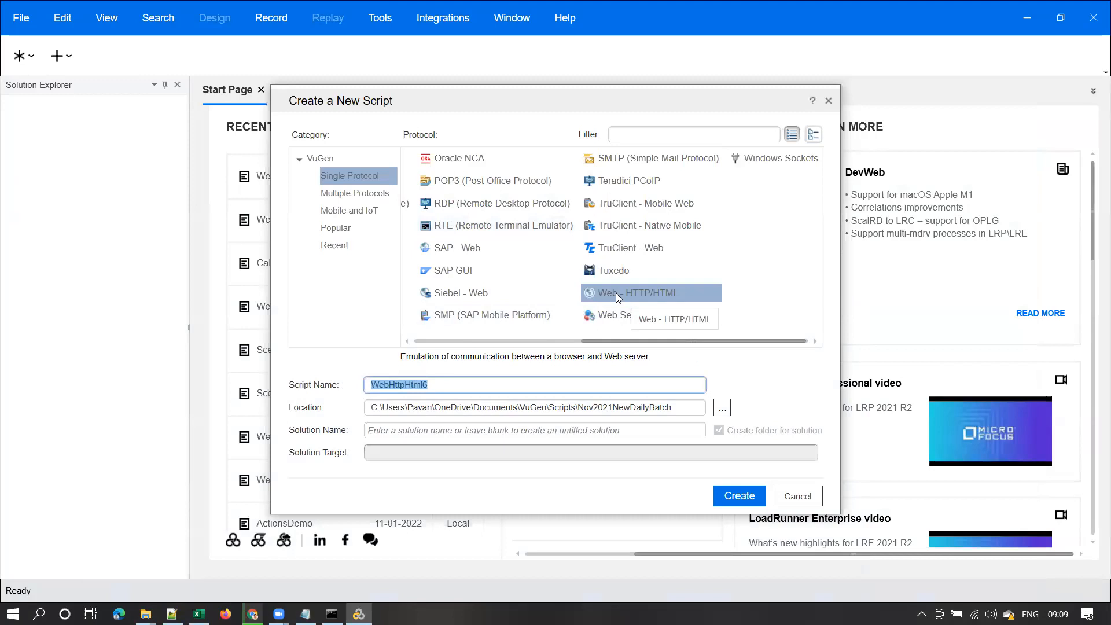
pyautogui.click(432, 386)
pyautogui.doubleClick(431, 385)
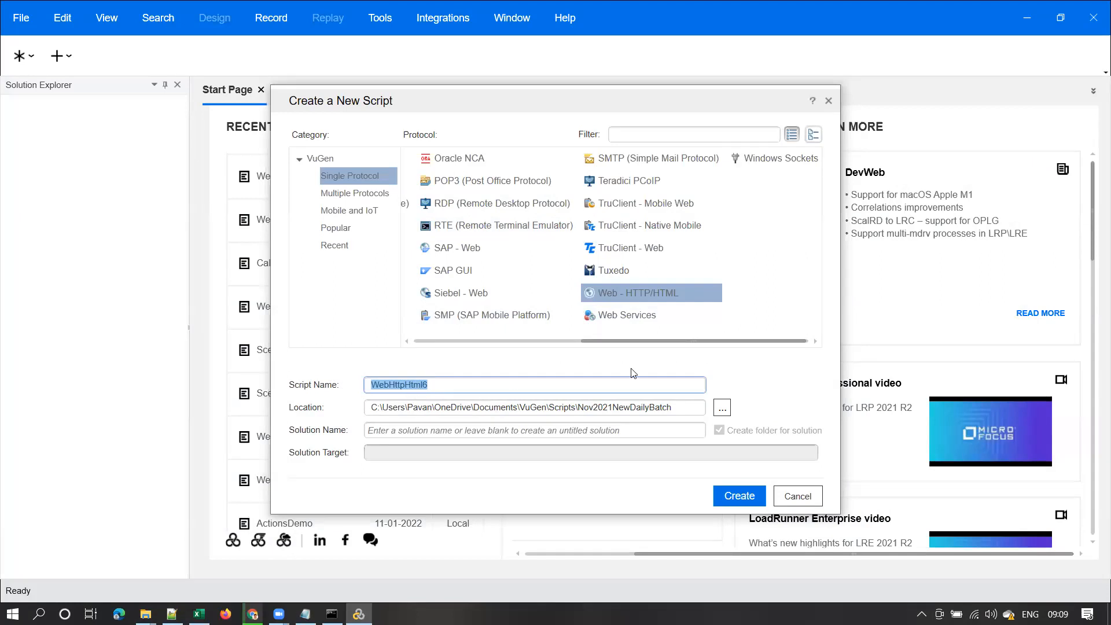
pyautogui.click(628, 318)
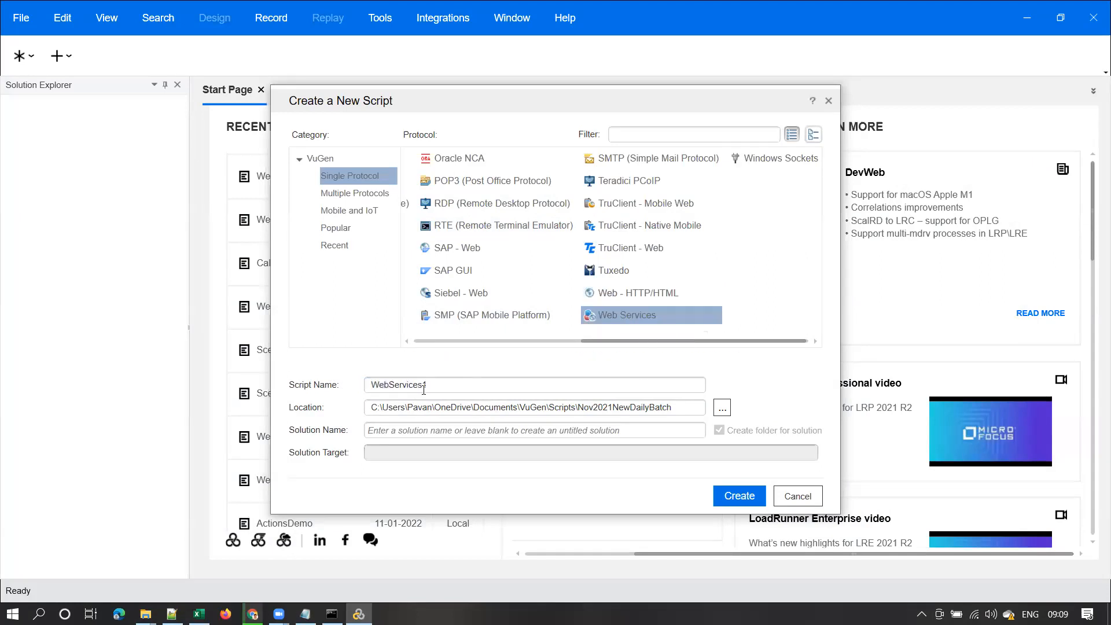
pyautogui.moveTo(430, 387); pyautogui.dragTo(374, 391)
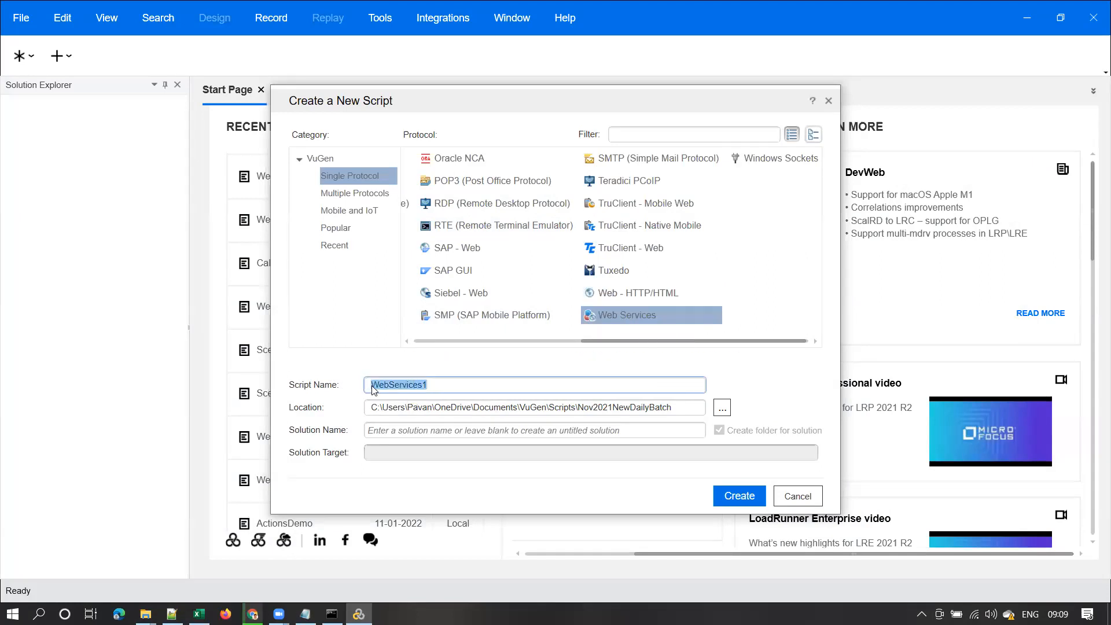
# Try Siebel - Web (SiebelWeb1), then return to Web - HTTP/HTML and select WebHttpHtml6
pyautogui.click(615, 295)
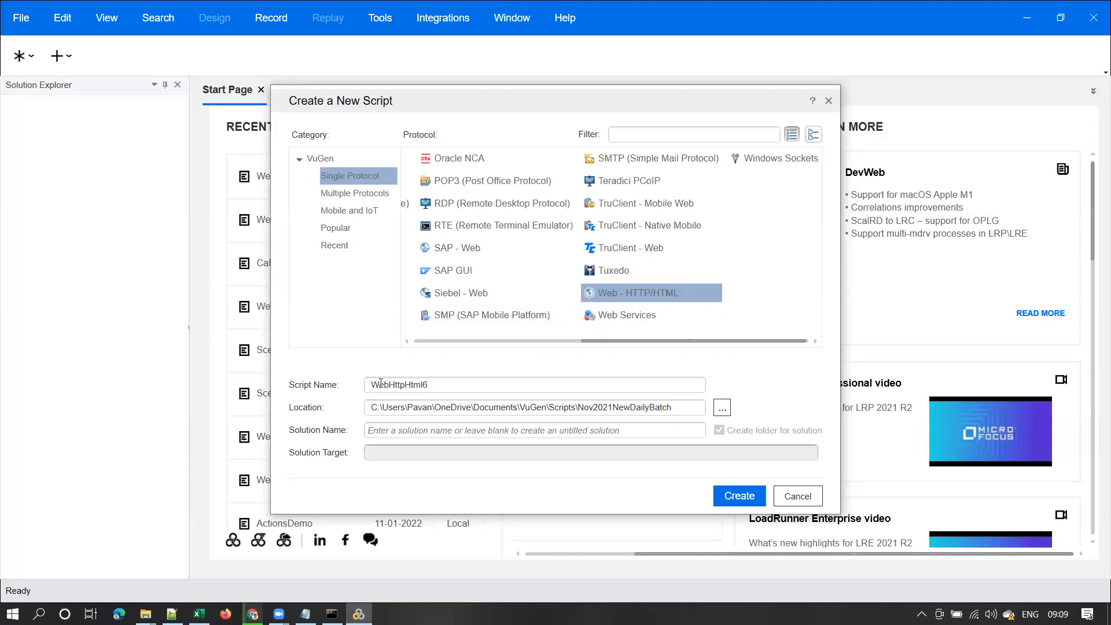
pyautogui.moveTo(437, 384); pyautogui.dragTo(358, 392)
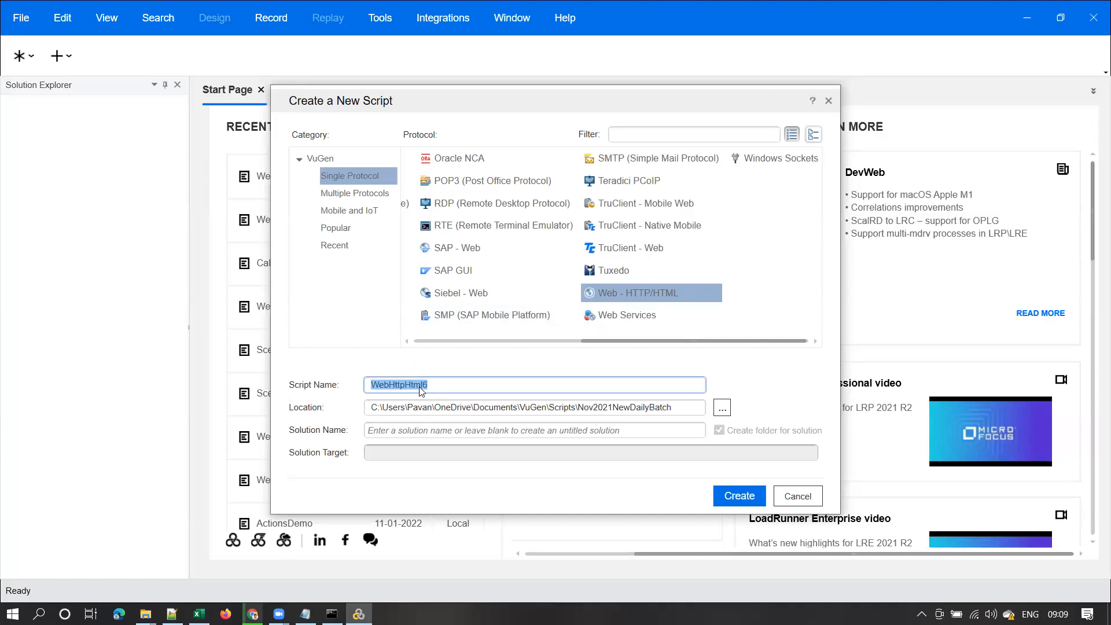
pyautogui.moveTo(433, 387); pyautogui.dragTo(369, 388)
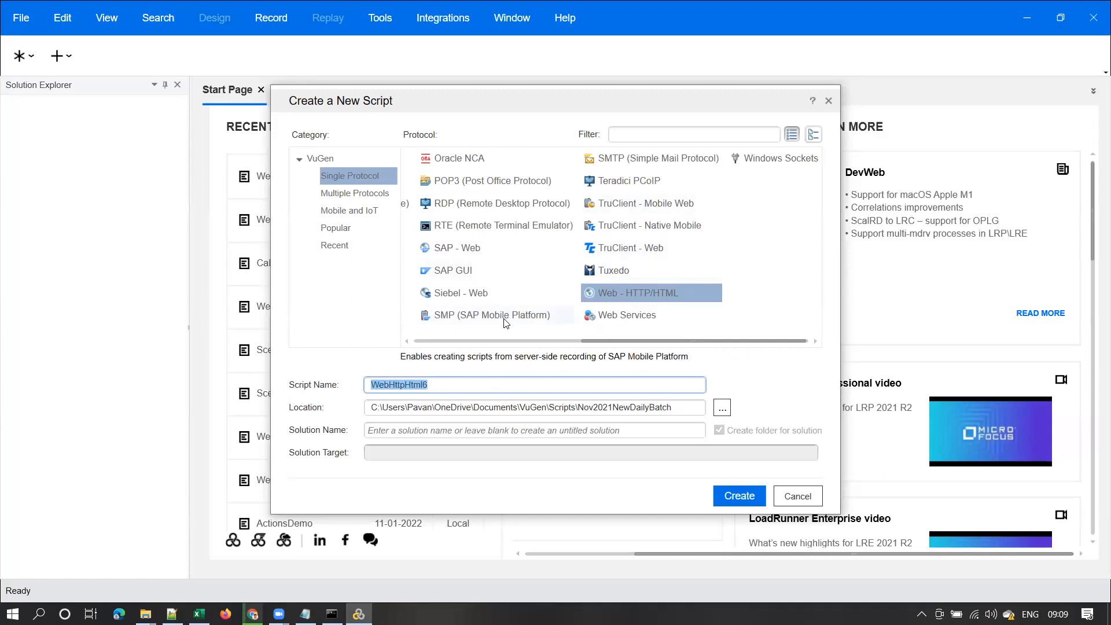
pyautogui.click(463, 297)
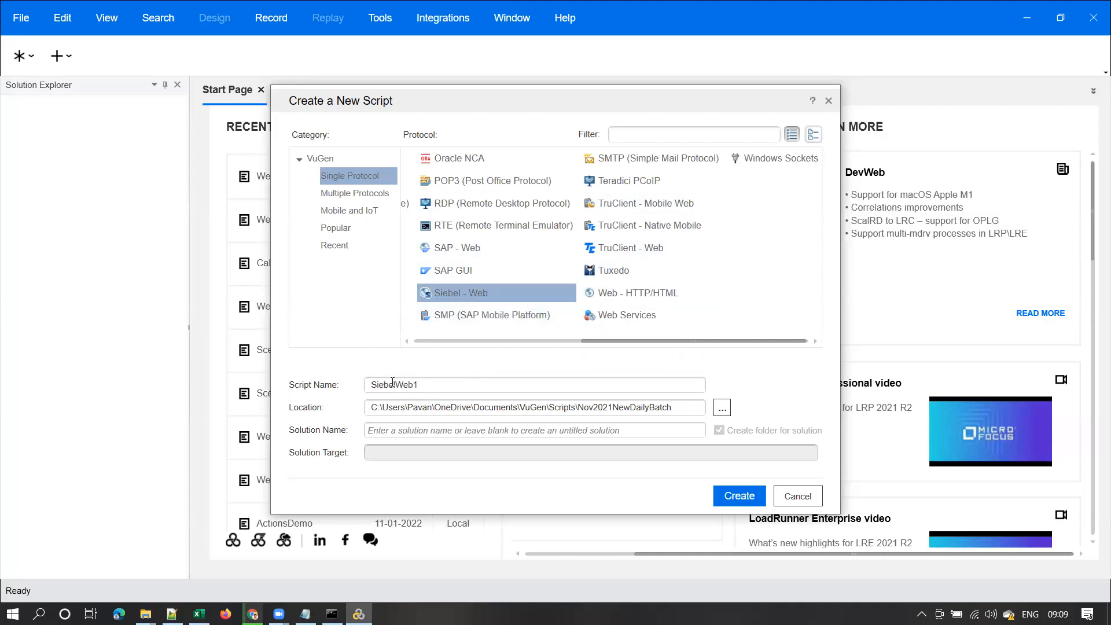
pyautogui.doubleClick(421, 385)
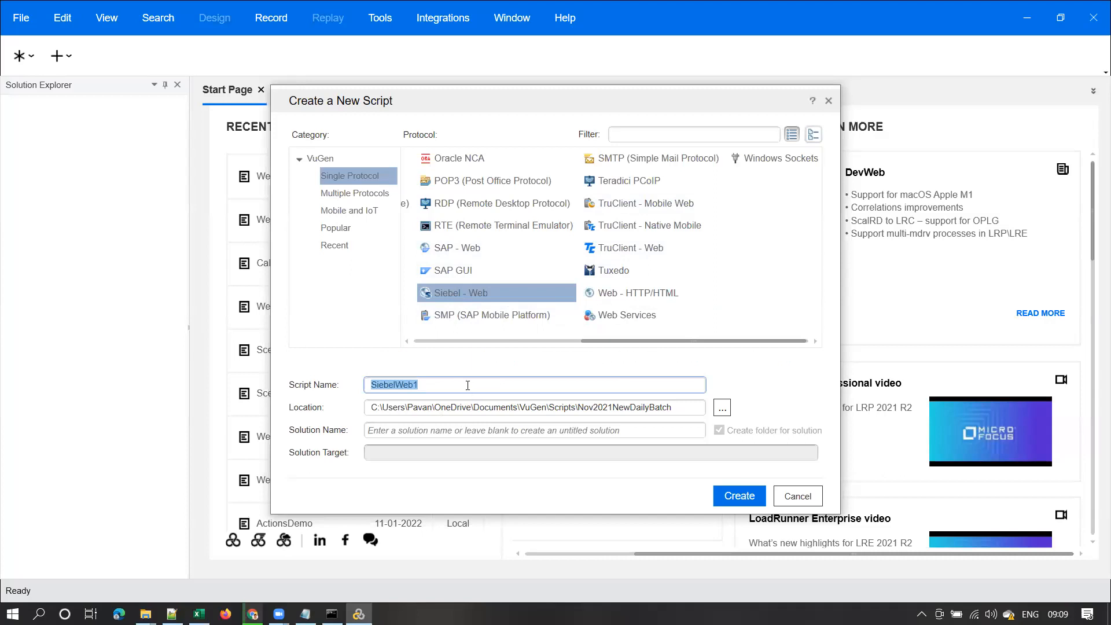
pyautogui.click(638, 294)
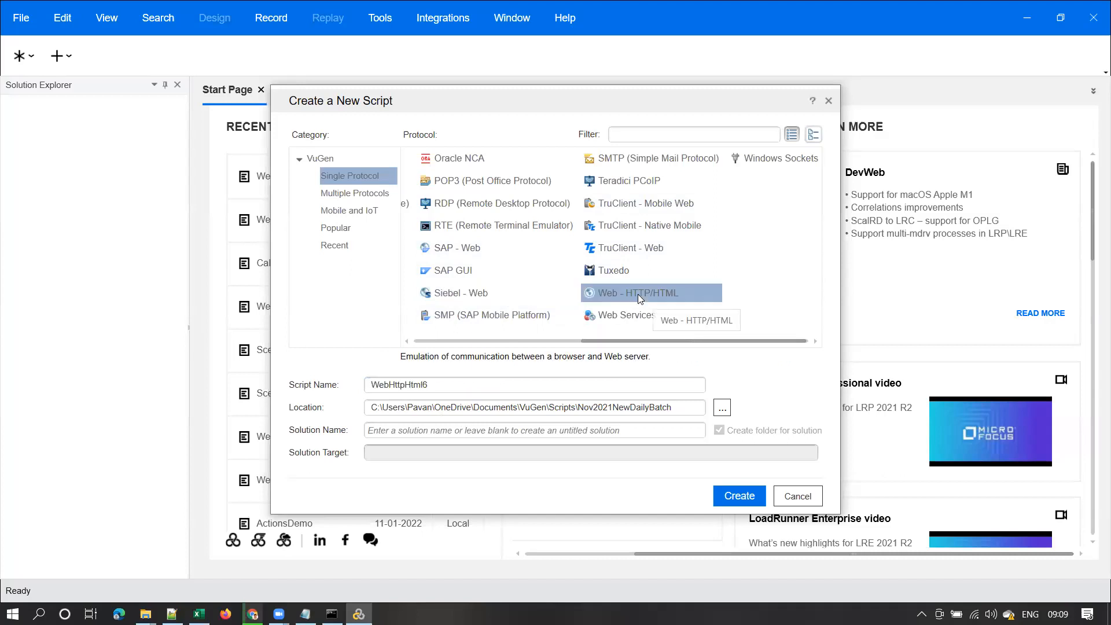
pyautogui.doubleClick(436, 385)
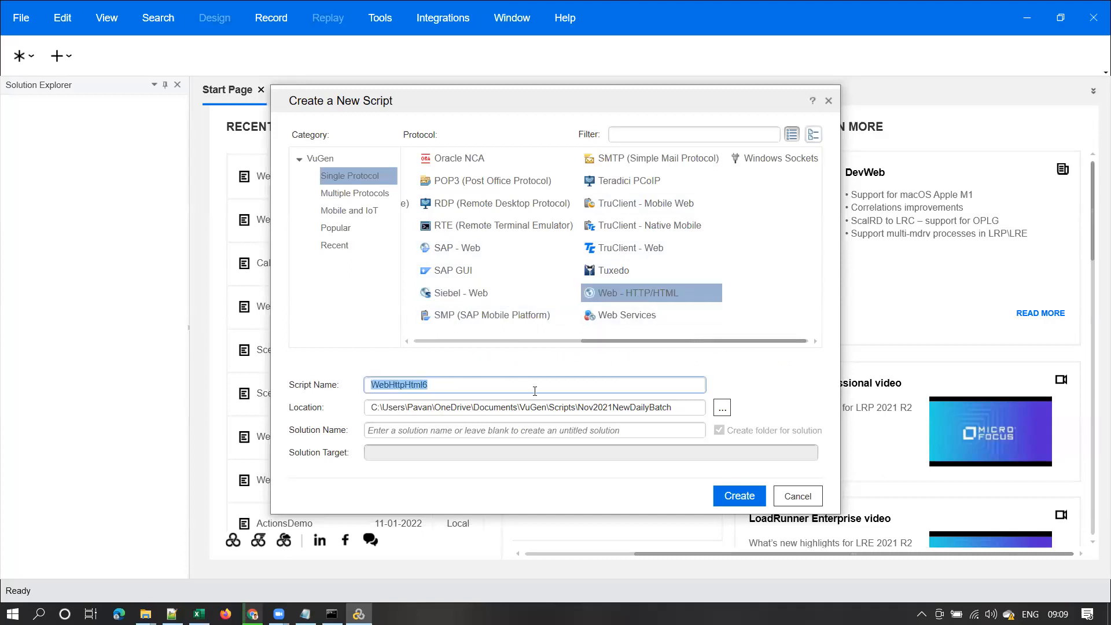
# Enter Webtours_UserReg_Rec1_25Feb as the Web - HTTP/HTML script's name
pyautogui.write('Webtours_UserRe')
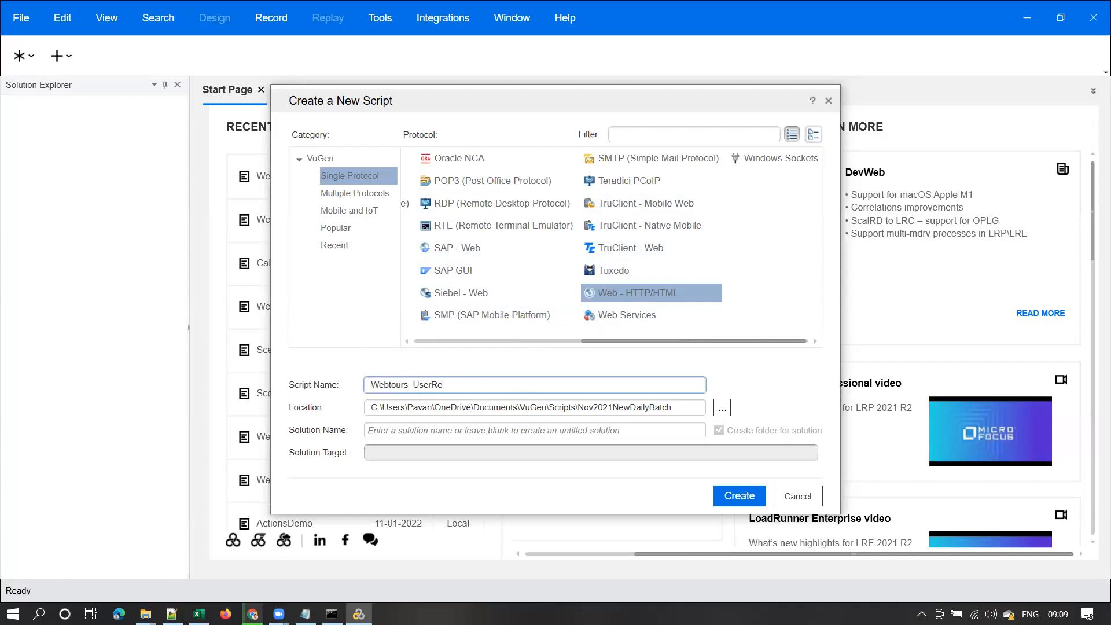
pyautogui.write('g_Rec1_')
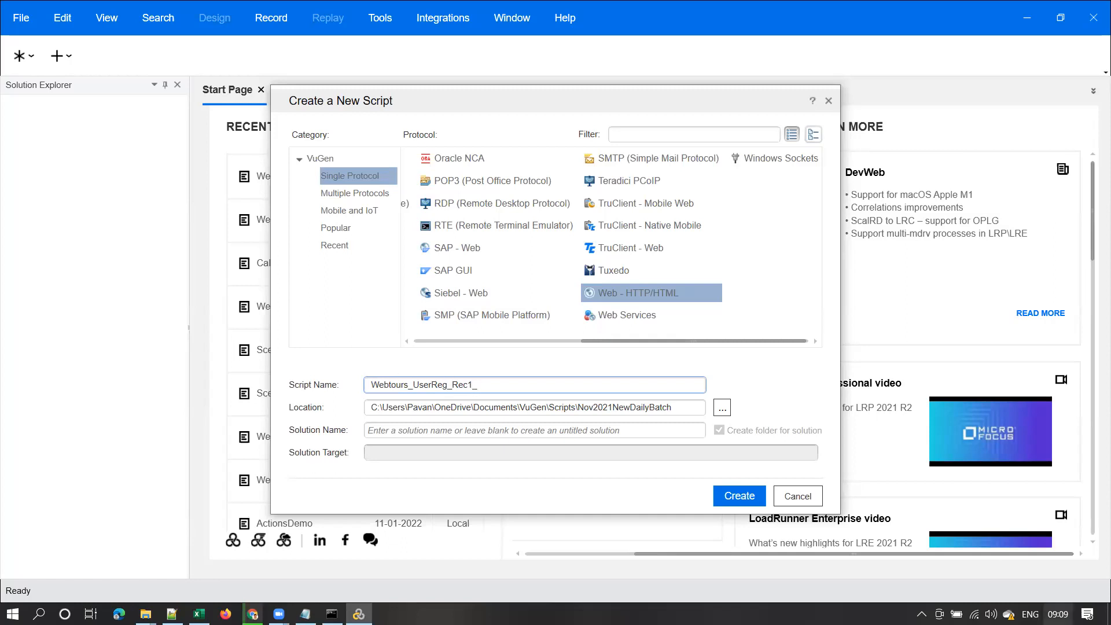
pyautogui.moveTo(1058, 615)
pyautogui.write('25Feb')
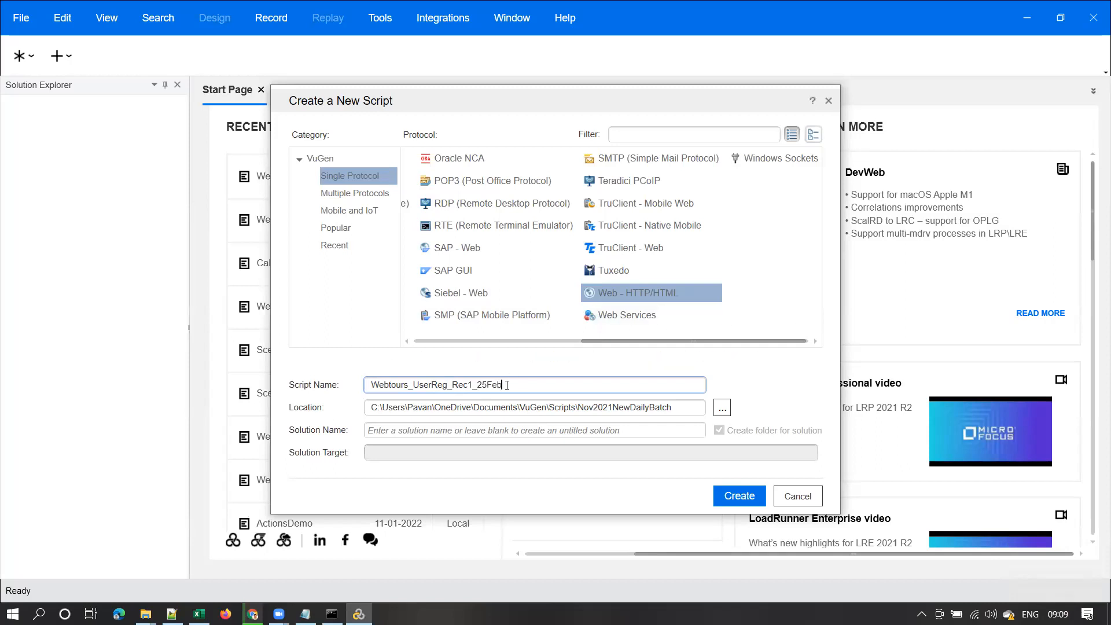
pyautogui.moveTo(518, 390); pyautogui.dragTo(373, 387)
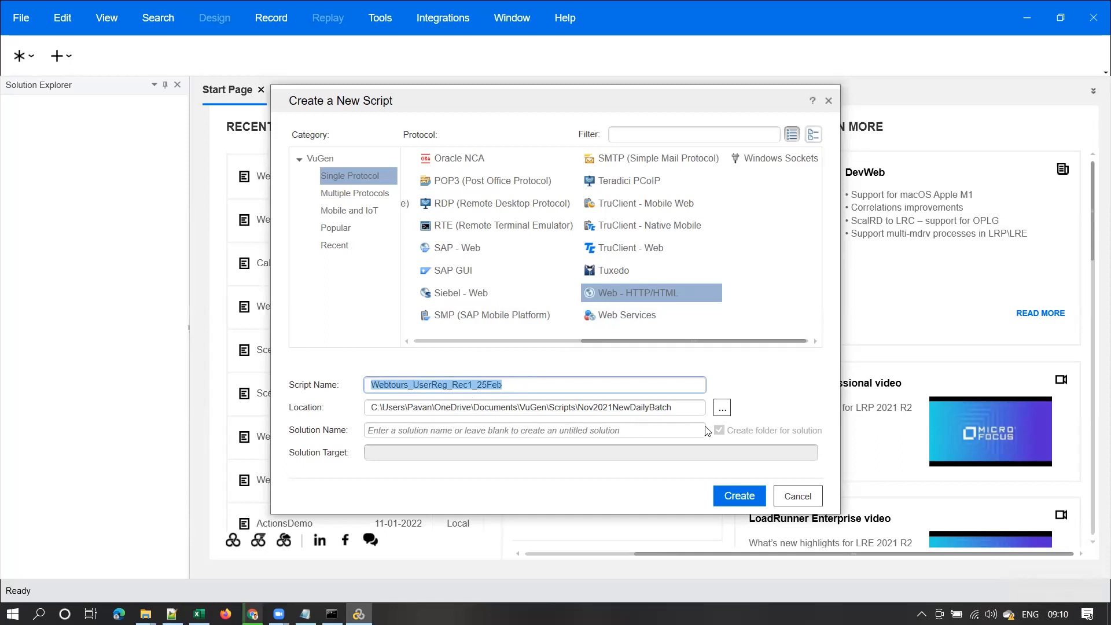
pyautogui.click(392, 433)
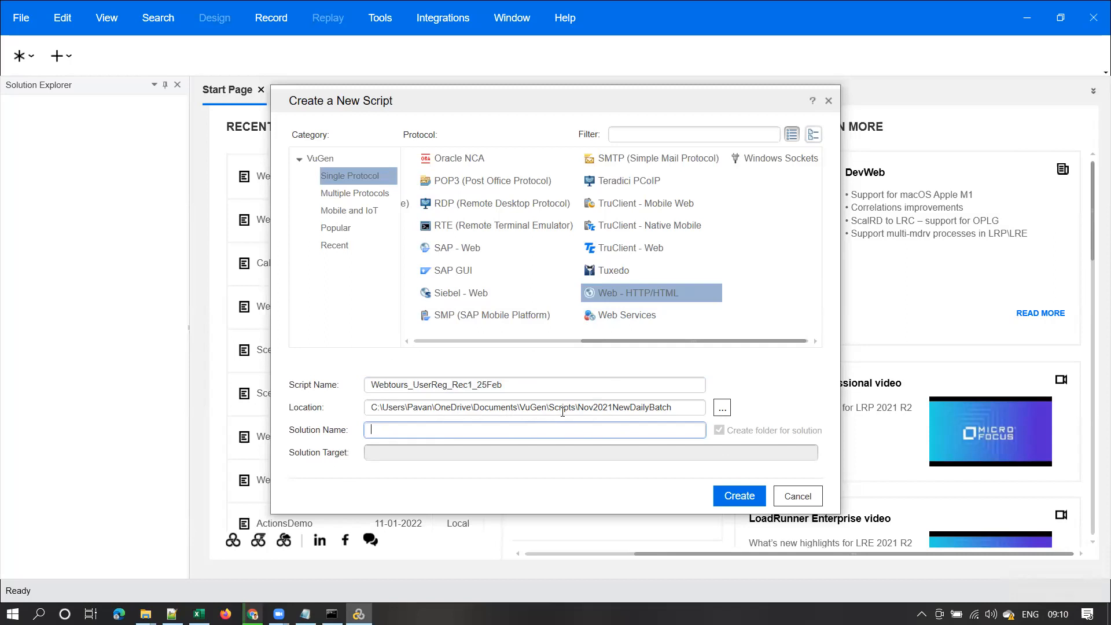
# Create a Feb2022Batch folder inside Nov2021NewDailyBatch and make it the script location
pyautogui.click(722, 407)
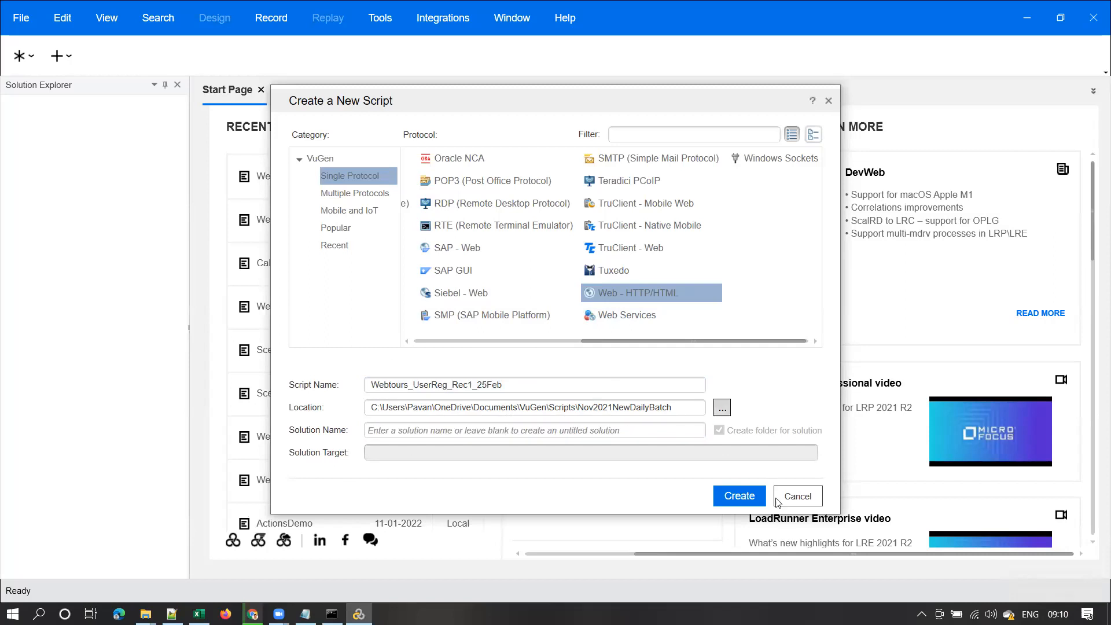
pyautogui.click(722, 408)
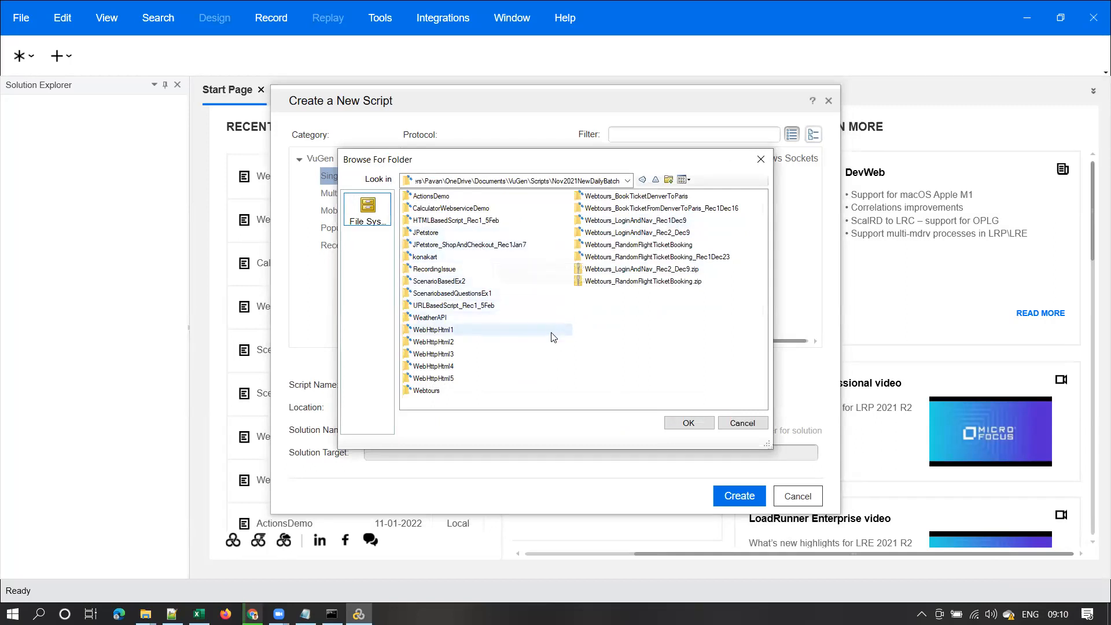
pyautogui.click(670, 180)
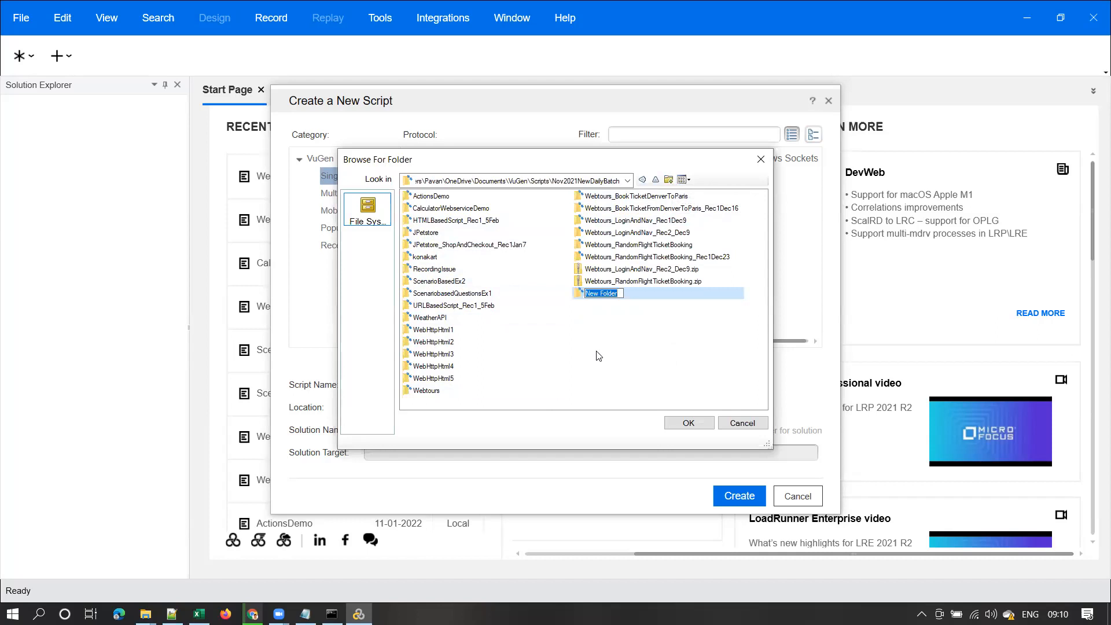
pyautogui.write('Feb2022Batch')
pyautogui.press('Return')
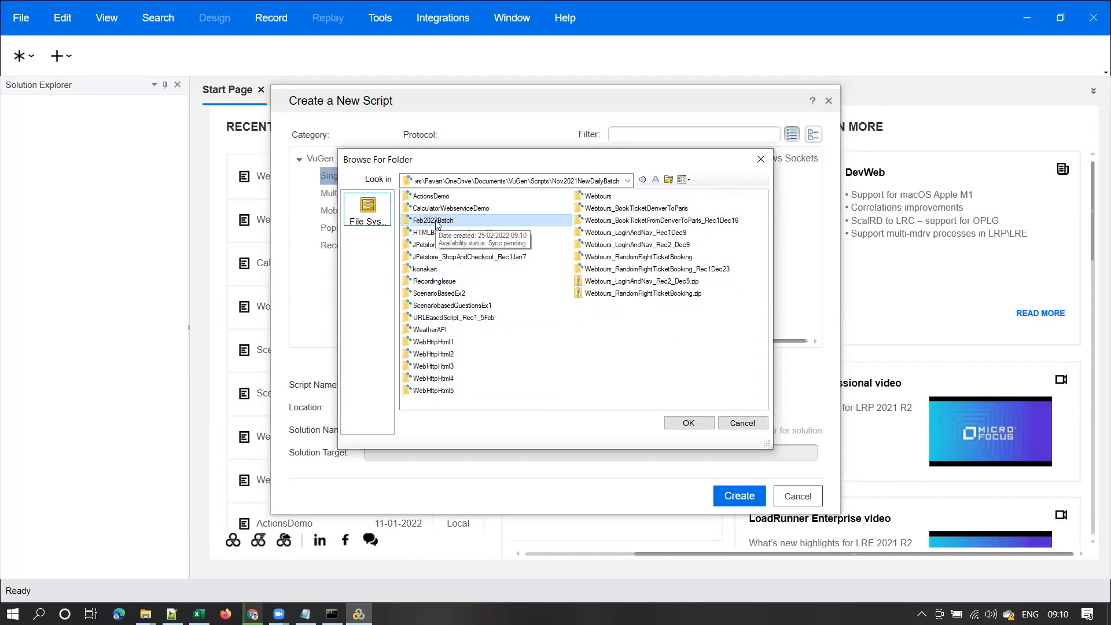
pyautogui.click(690, 422)
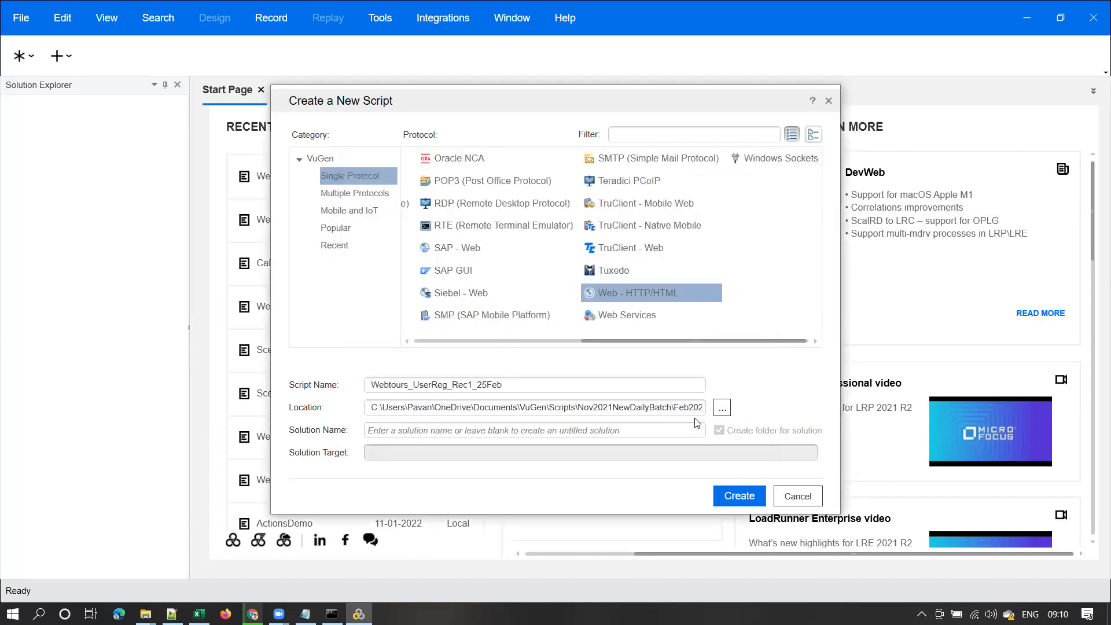
pyautogui.click(438, 410)
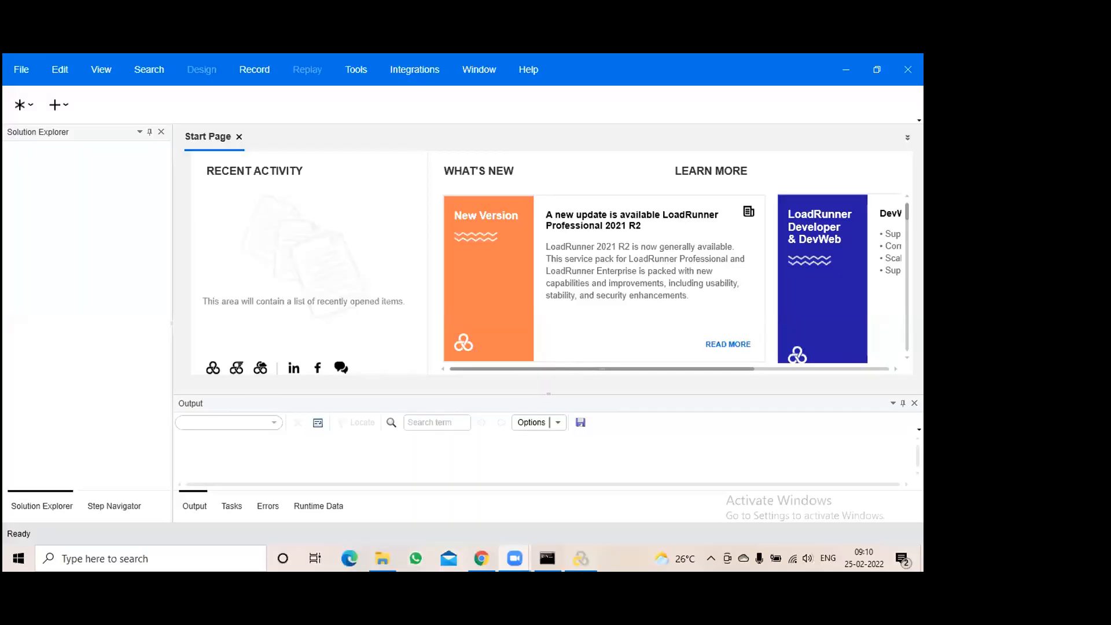
# Start a new script and solution using the Web - HTTP/HTML protocol
pyautogui.click(580, 559)
pyautogui.click(498, 315)
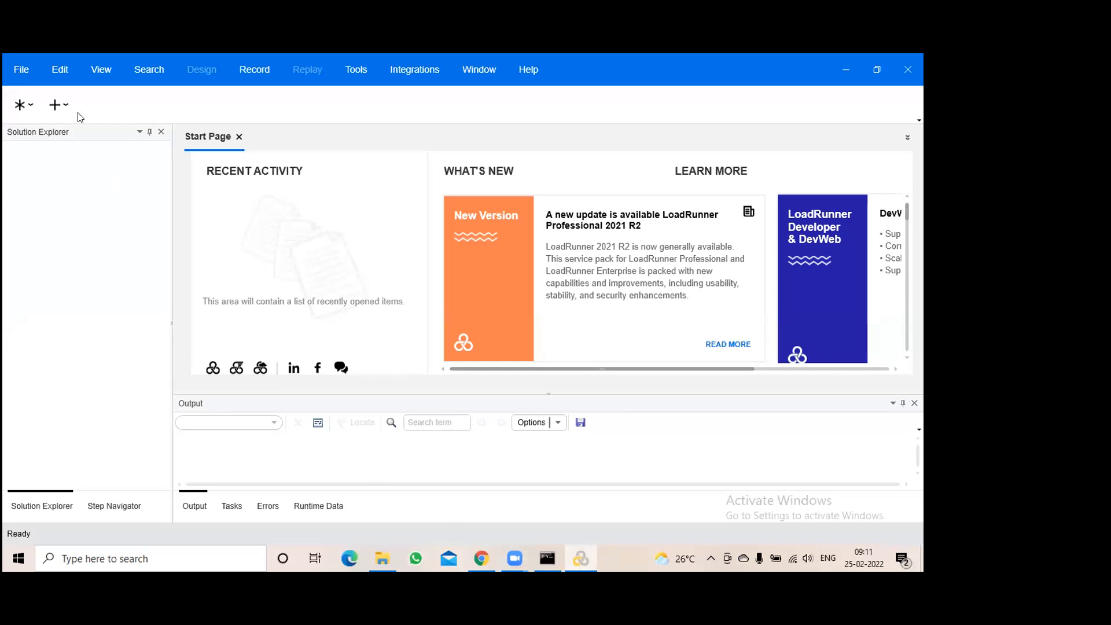
pyautogui.click(20, 69)
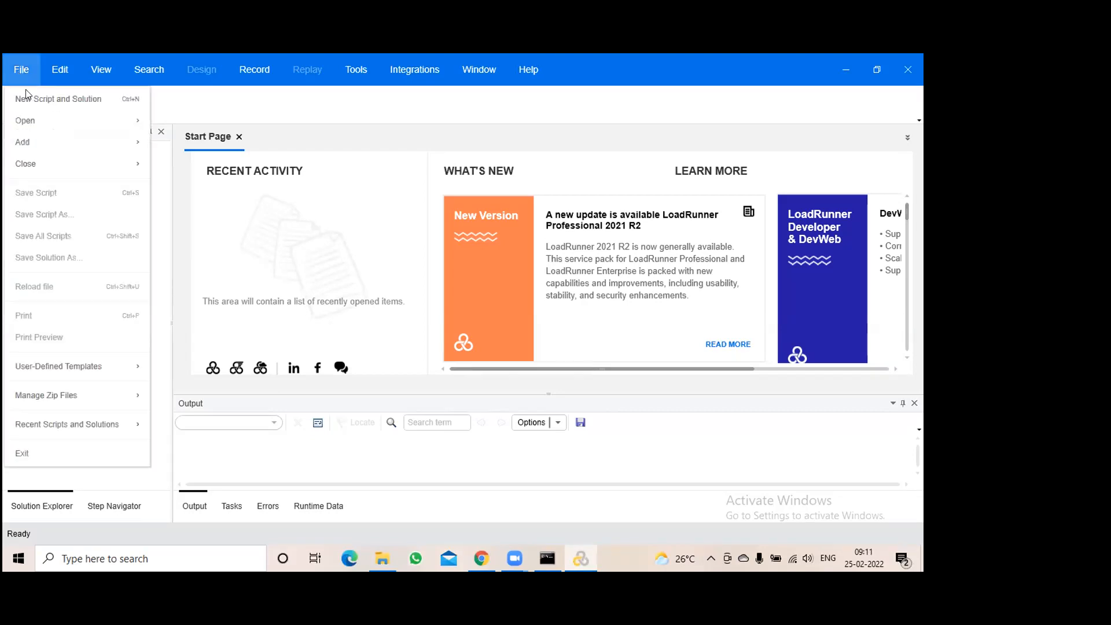
pyautogui.click(534, 330)
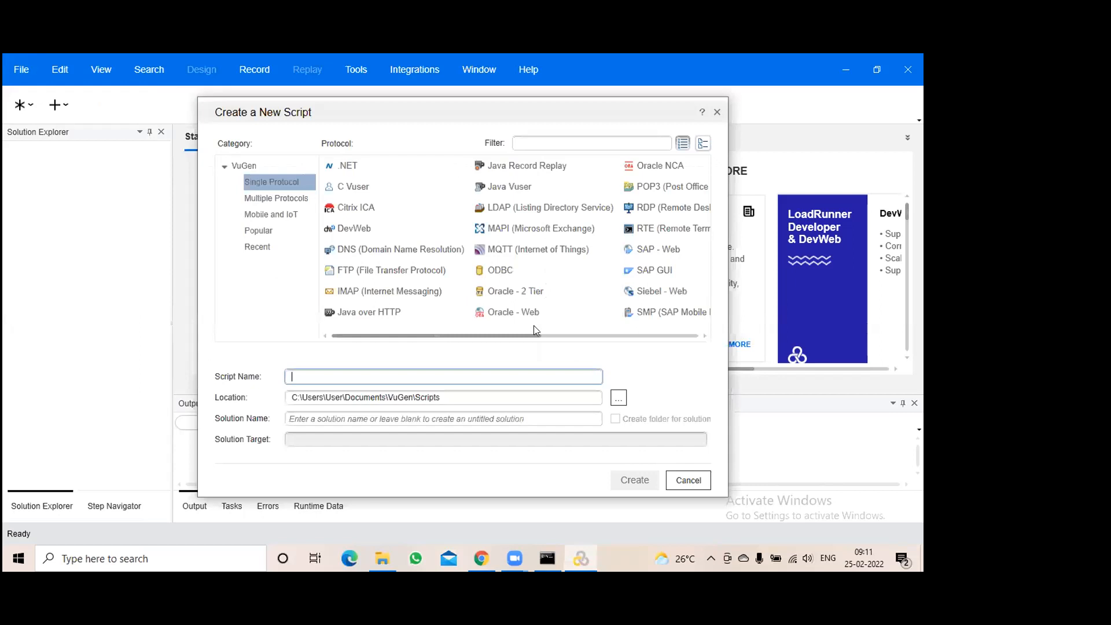
pyautogui.moveTo(489, 333); pyautogui.dragTo(688, 336)
pyautogui.click(526, 289)
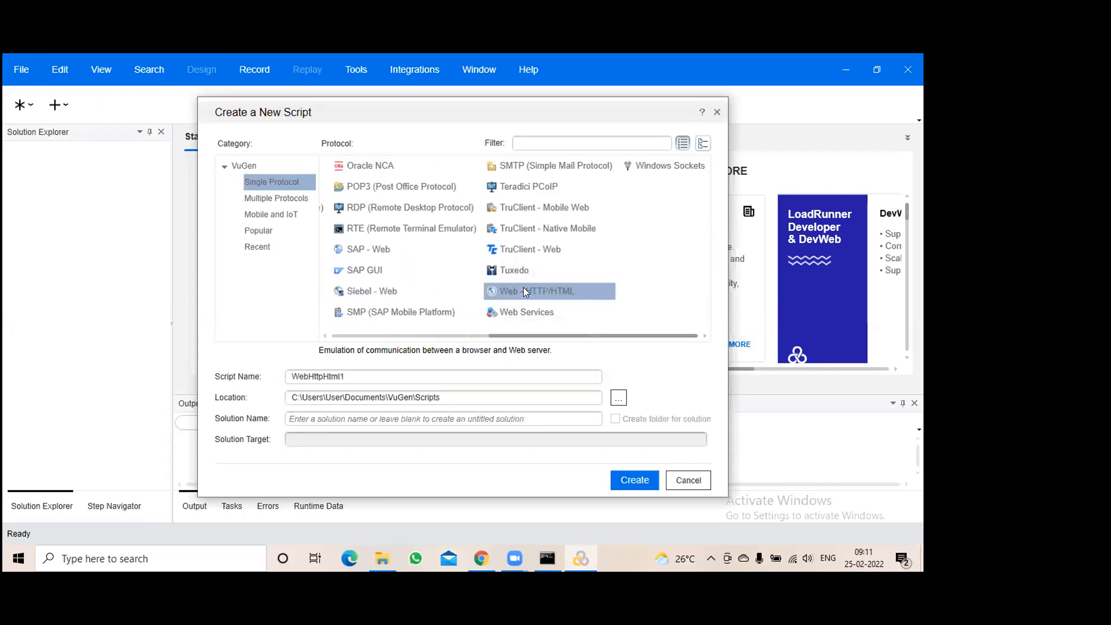
# Name the solution Webtours, give it its own folder, and create it
pyautogui.click(345, 376)
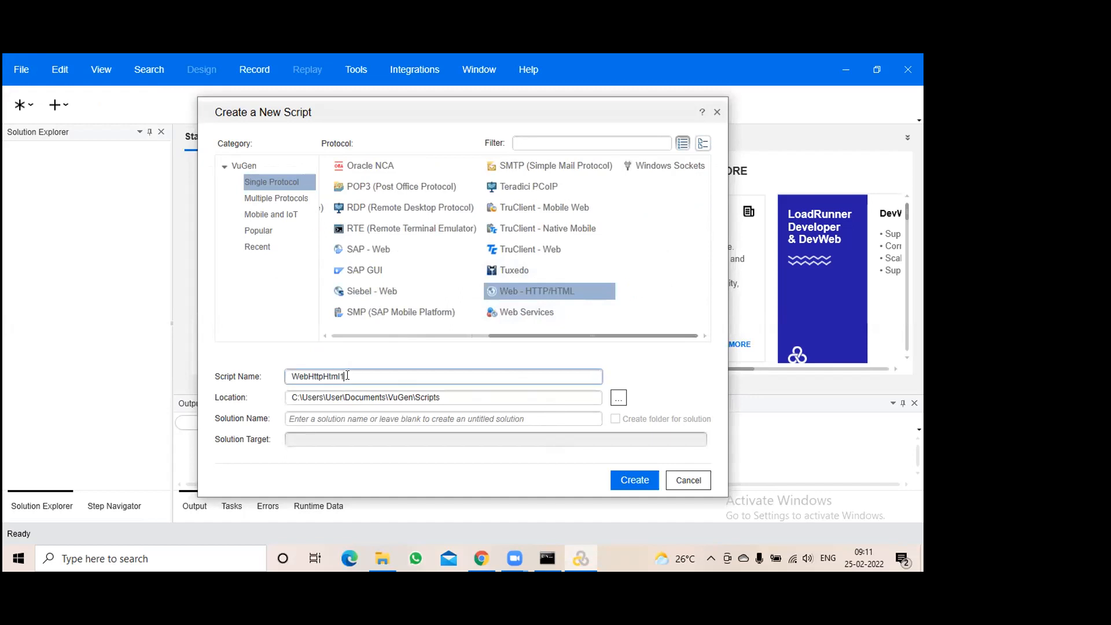
pyautogui.moveTo(443, 398); pyautogui.dragTo(291, 399)
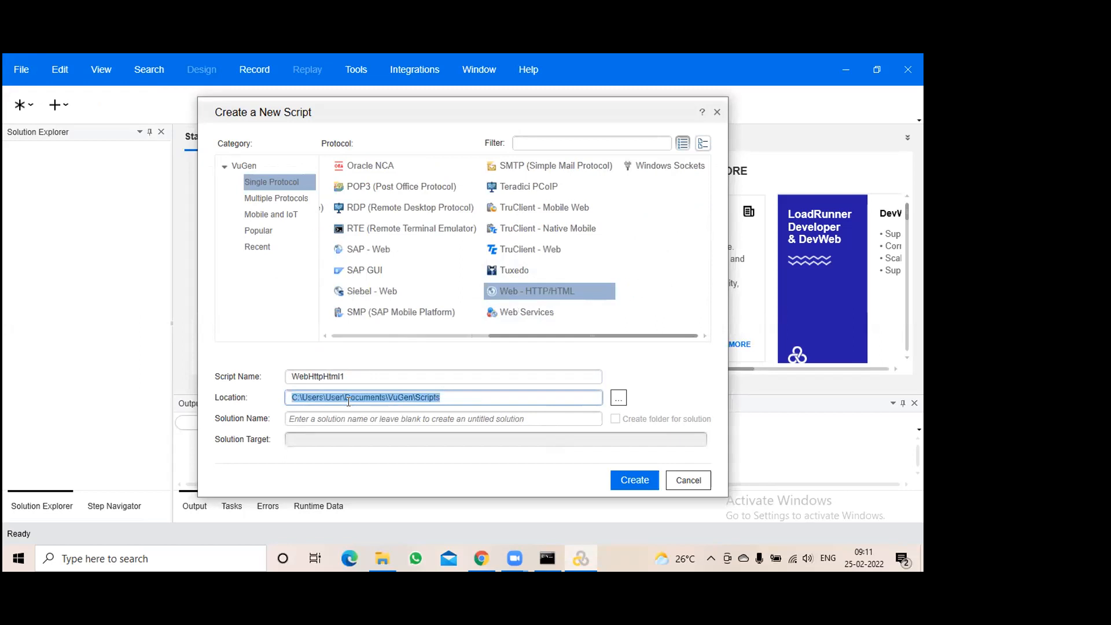
pyautogui.click(456, 394)
pyautogui.moveTo(454, 397); pyautogui.dragTo(288, 397)
pyautogui.click(384, 417)
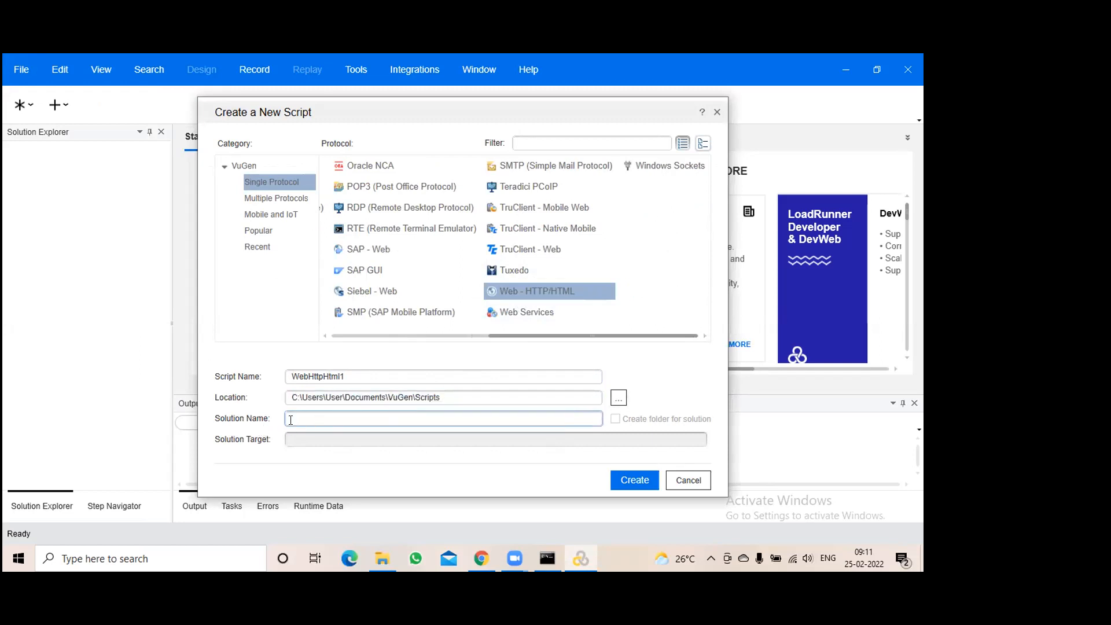
pyautogui.write('btours')
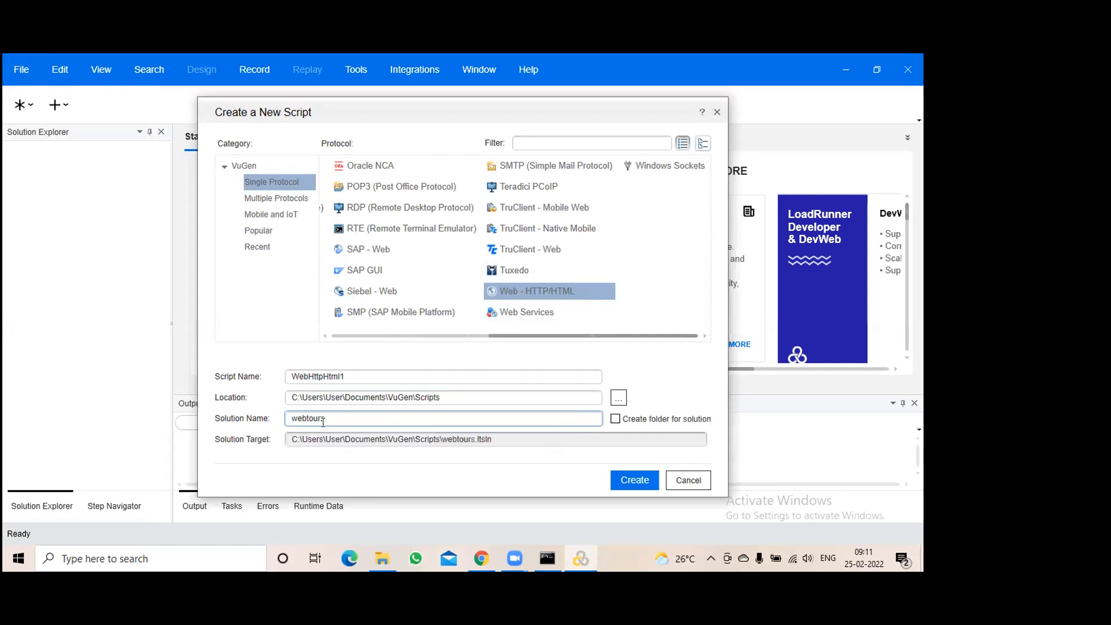
pyautogui.moveTo(342, 416); pyautogui.dragTo(271, 421)
pyautogui.click(297, 421)
pyautogui.press('BackSpace')
pyautogui.write('W')
pyautogui.click(616, 419)
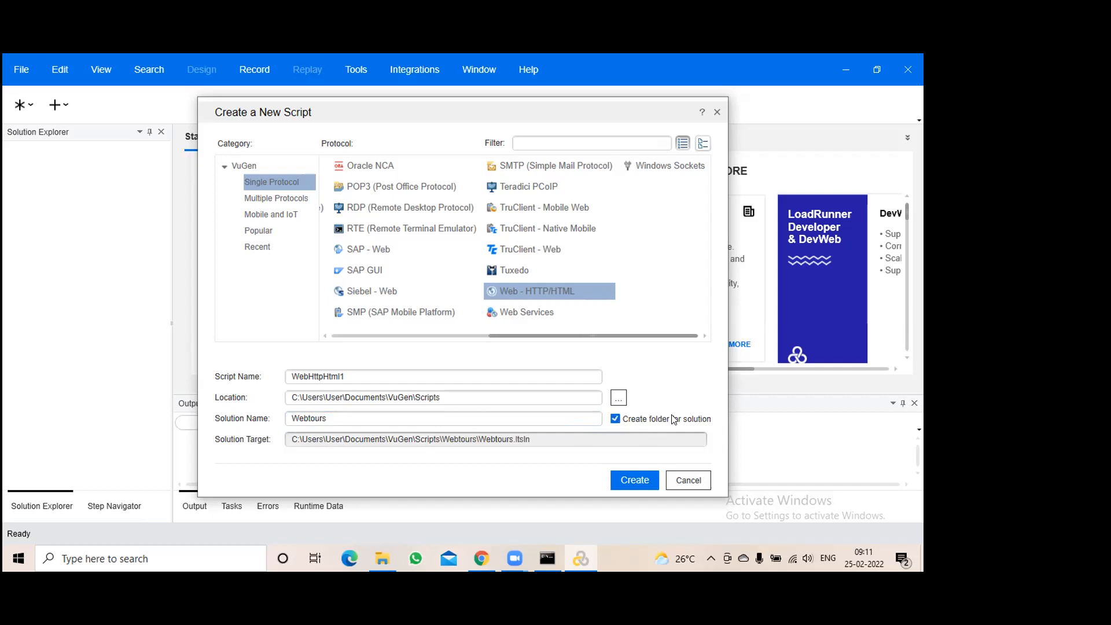
pyautogui.click(635, 479)
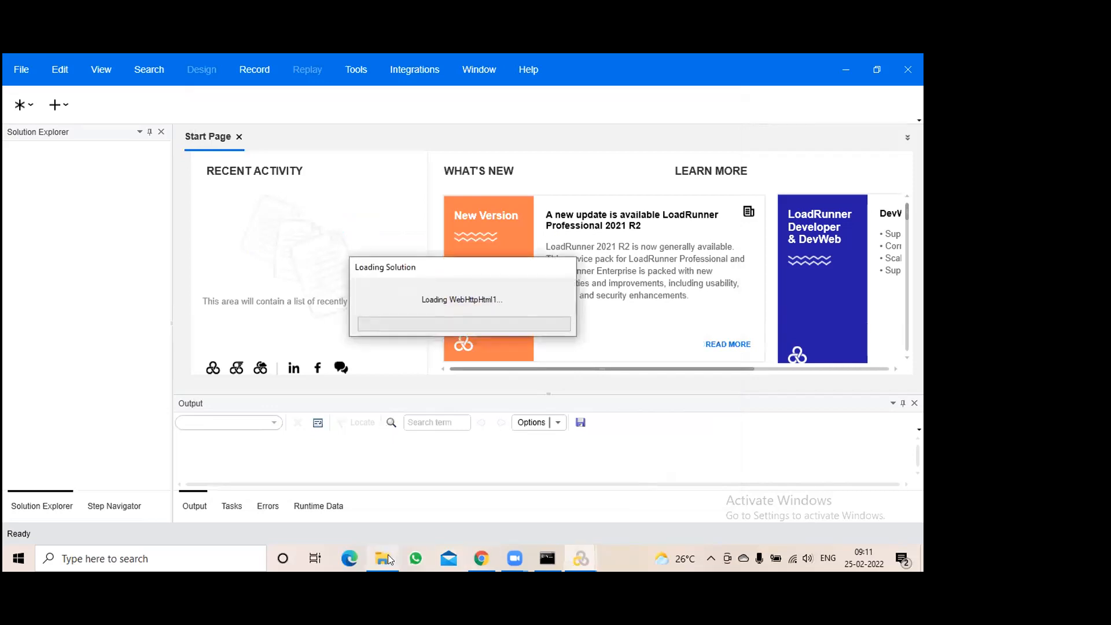
# In File Explorer, browse to C:\Users\User\Documents\VuGen
pyautogui.moveTo(388, 554)
pyautogui.click(373, 507)
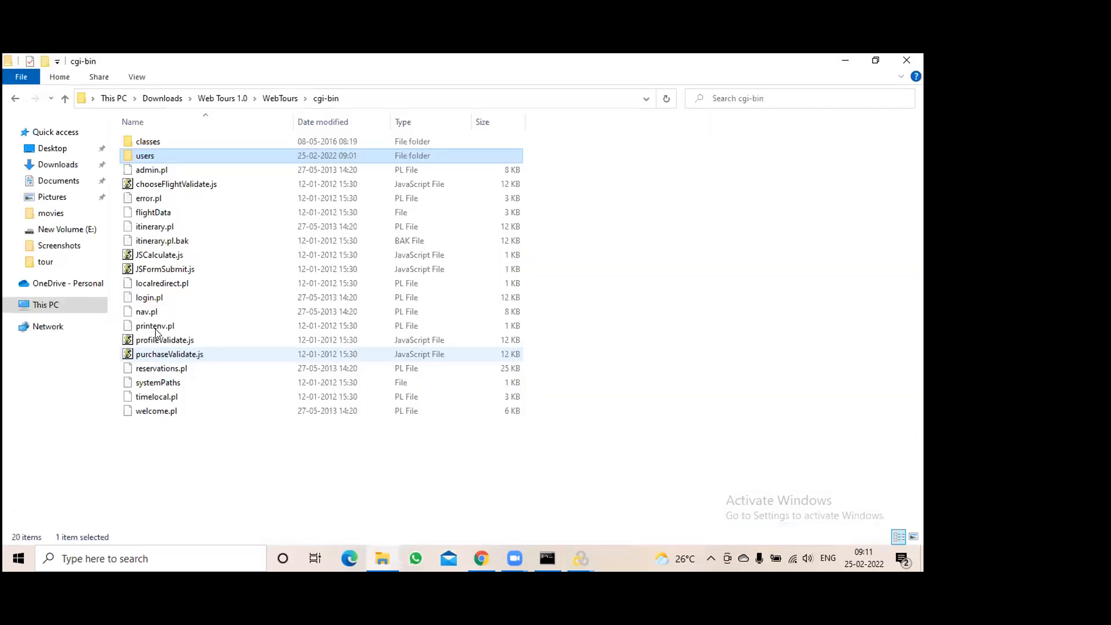
pyautogui.click(46, 305)
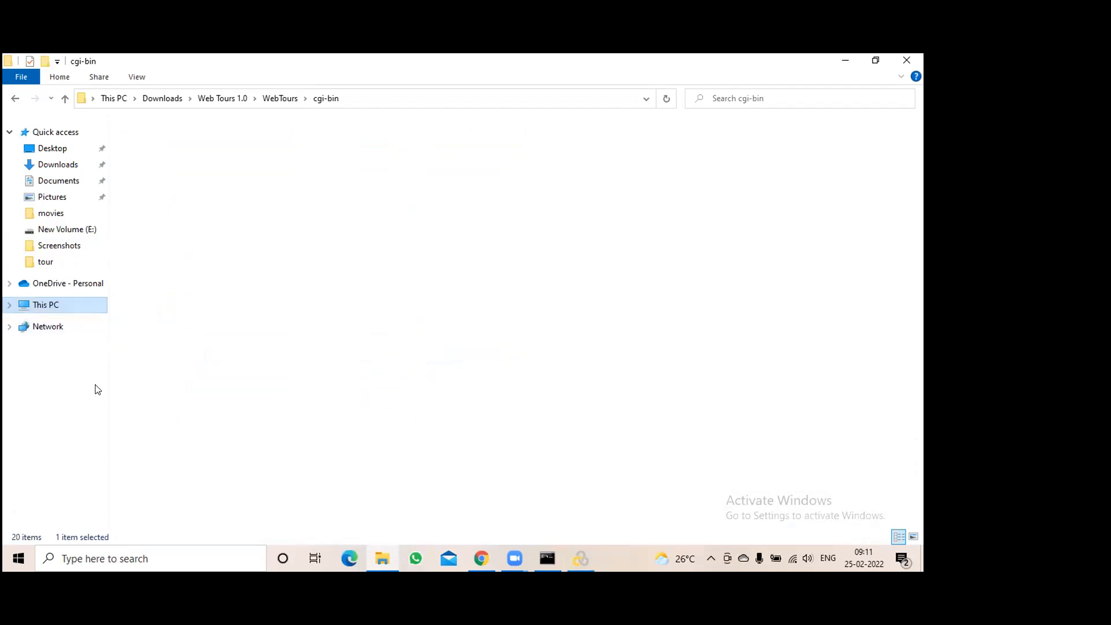
pyautogui.doubleClick(181, 242)
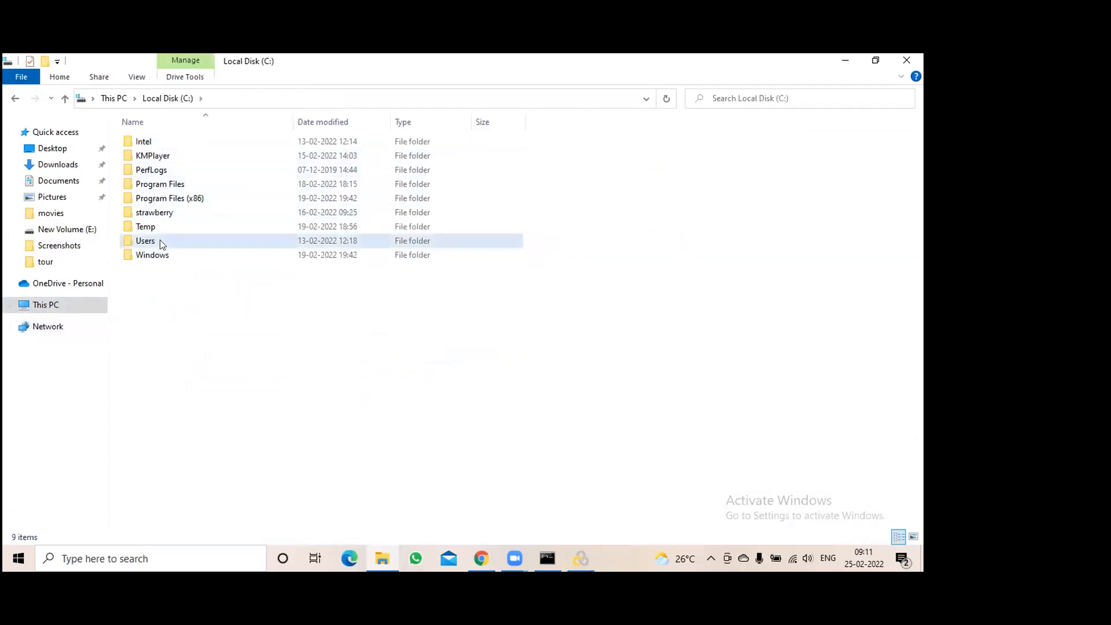
pyautogui.doubleClick(160, 240)
pyautogui.doubleClick(147, 157)
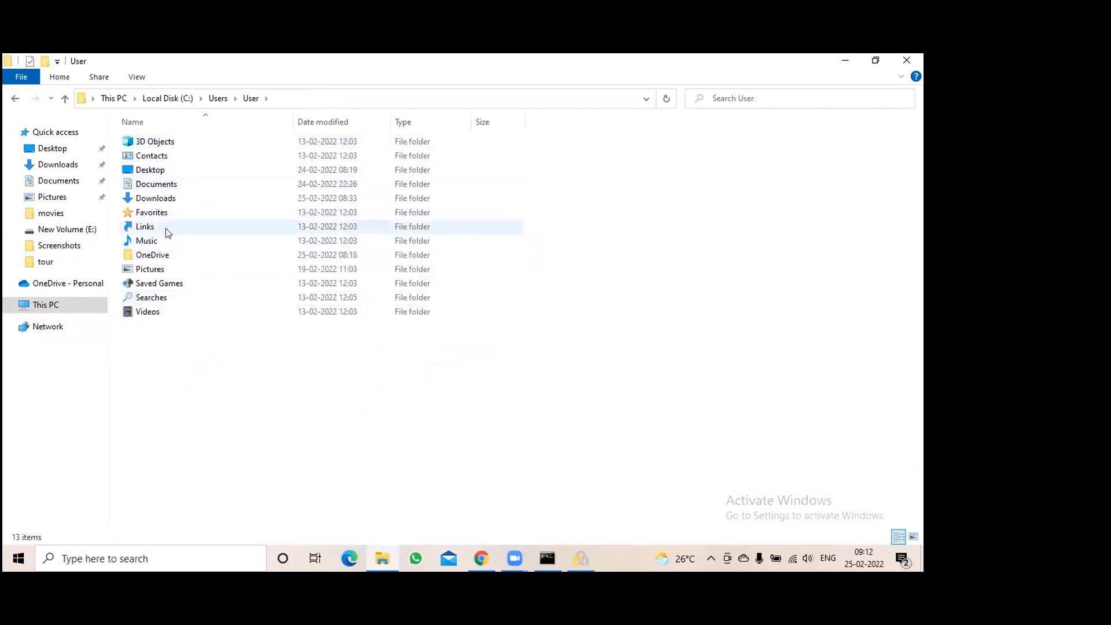
pyautogui.doubleClick(167, 187)
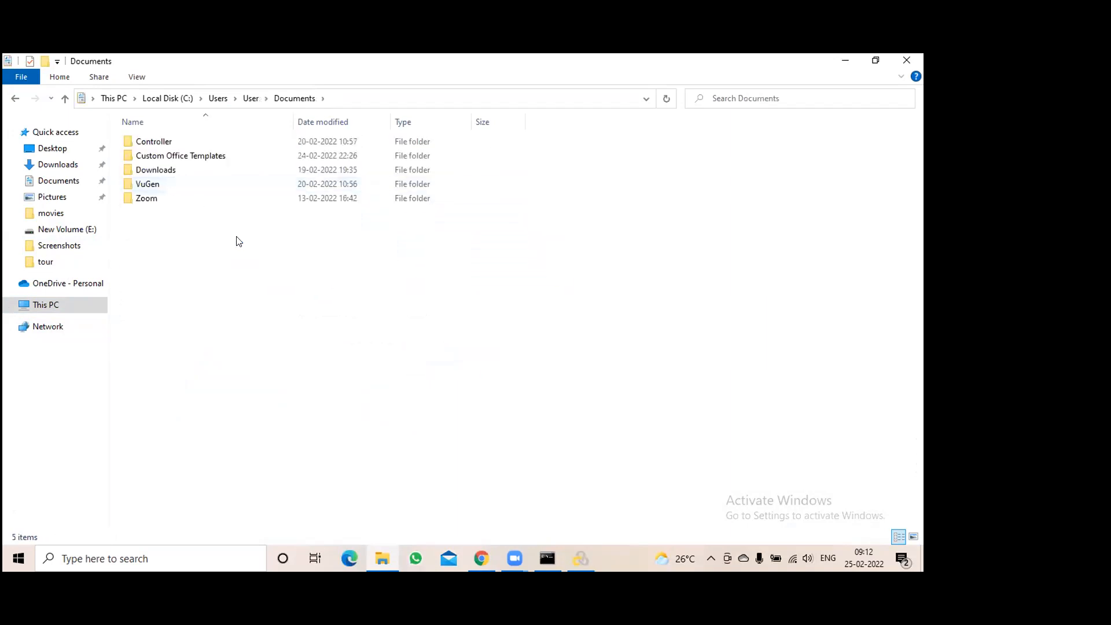
pyautogui.doubleClick(159, 185)
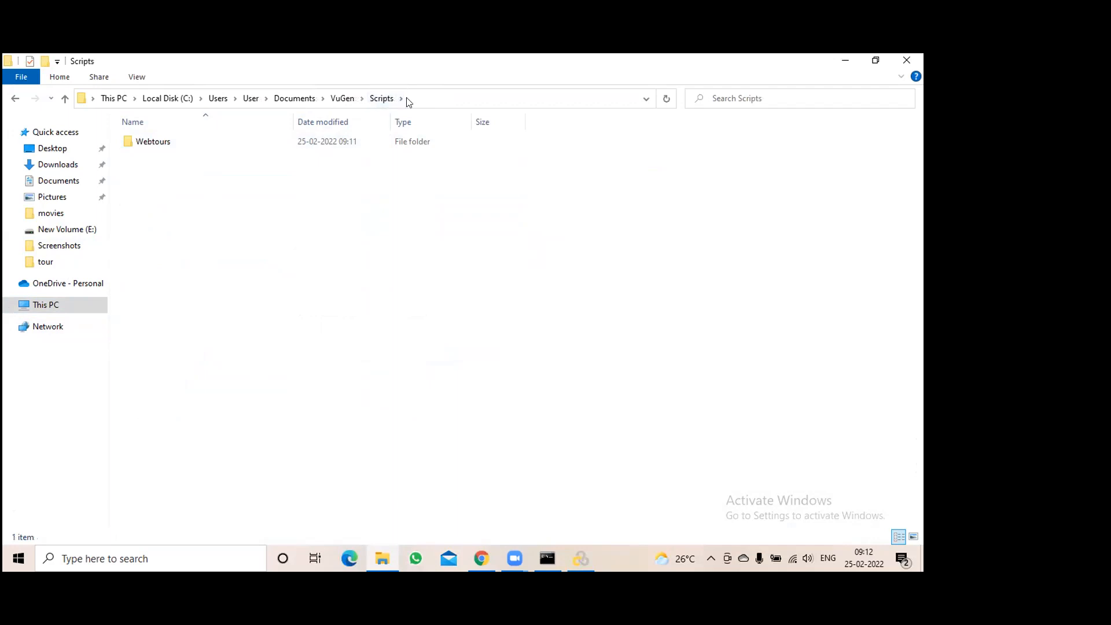
# Pin the Scripts folder to Quick access and close Explorer
pyautogui.click(342, 98)
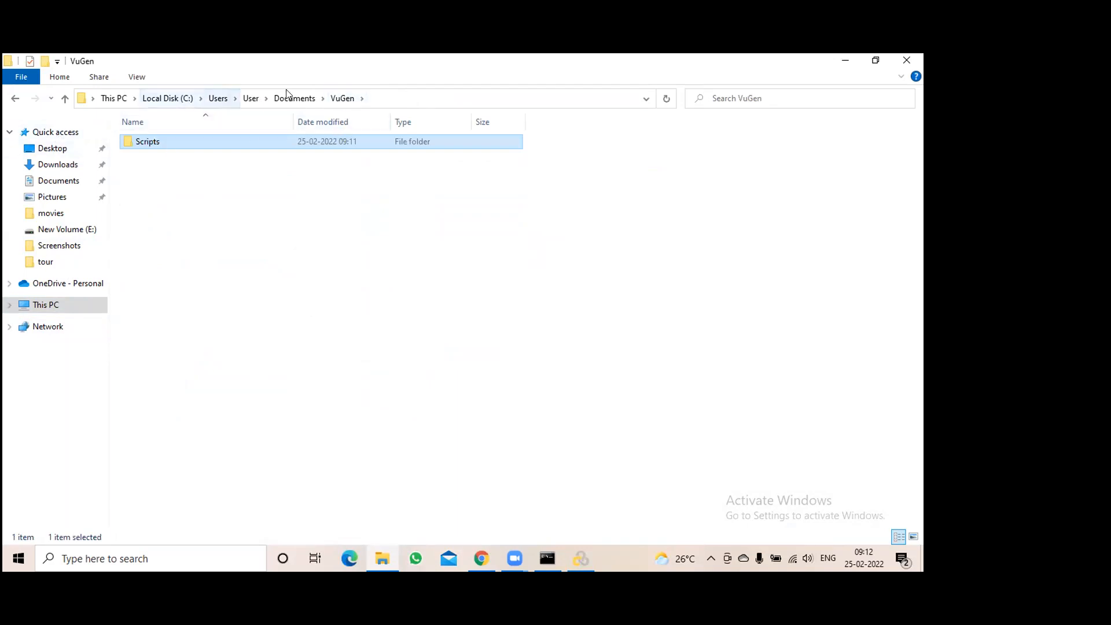
pyautogui.click(371, 94)
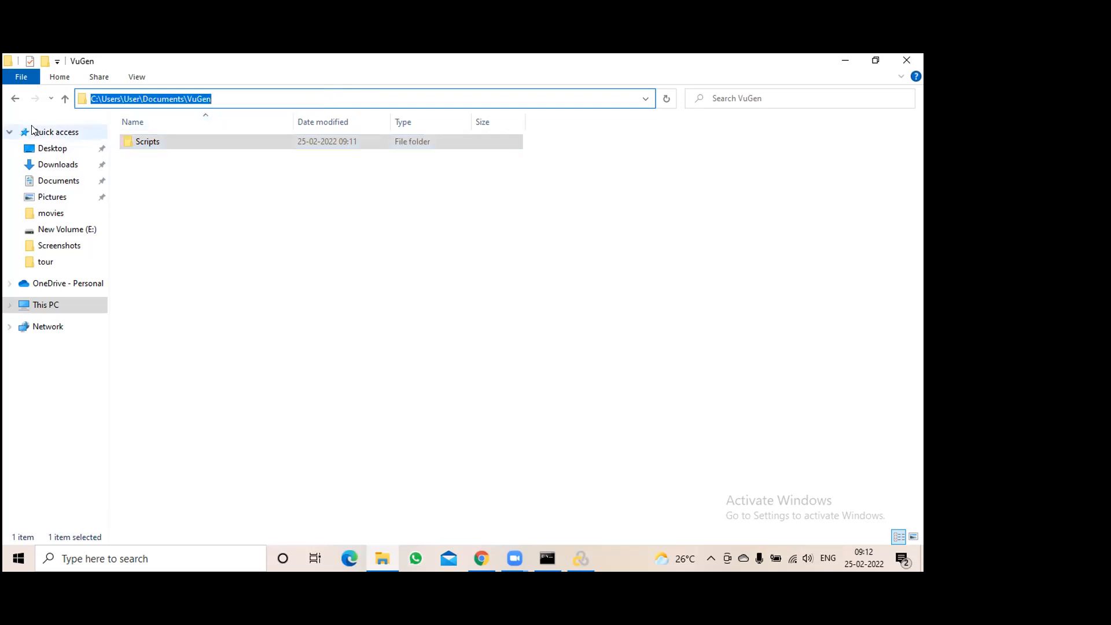
pyautogui.click(58, 77)
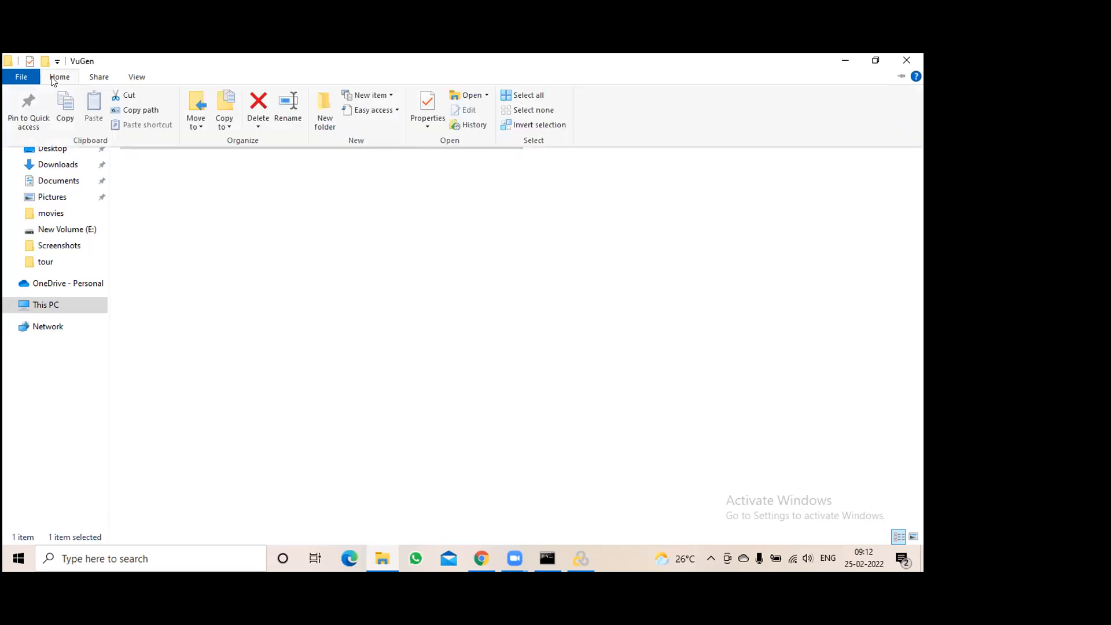
pyautogui.click(26, 114)
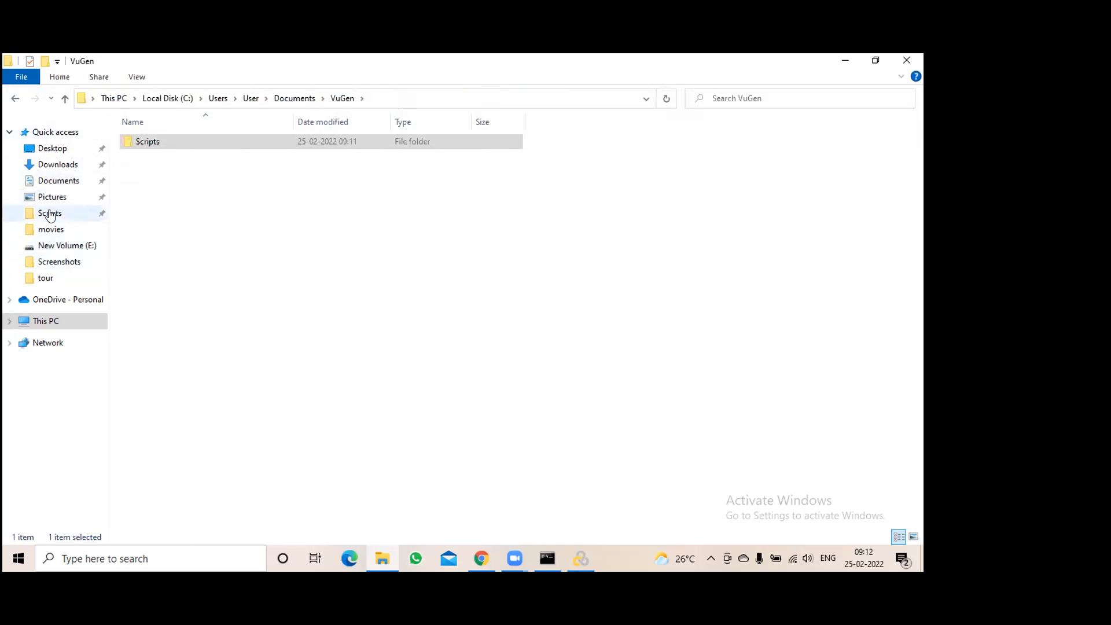
pyautogui.click(907, 61)
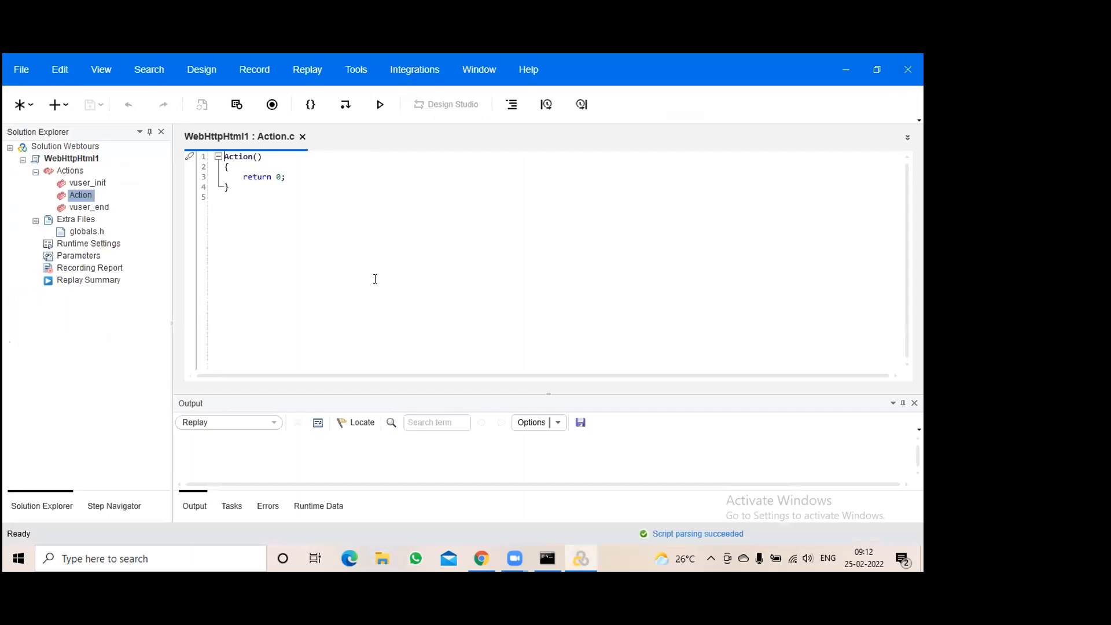
pyautogui.press('super+e')
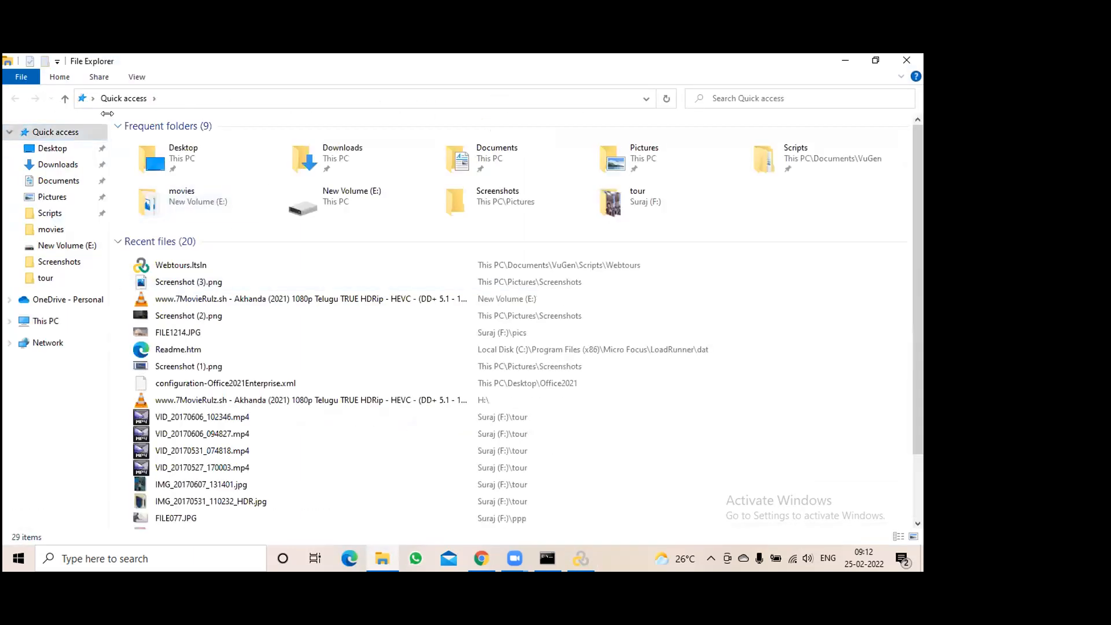
pyautogui.click(50, 213)
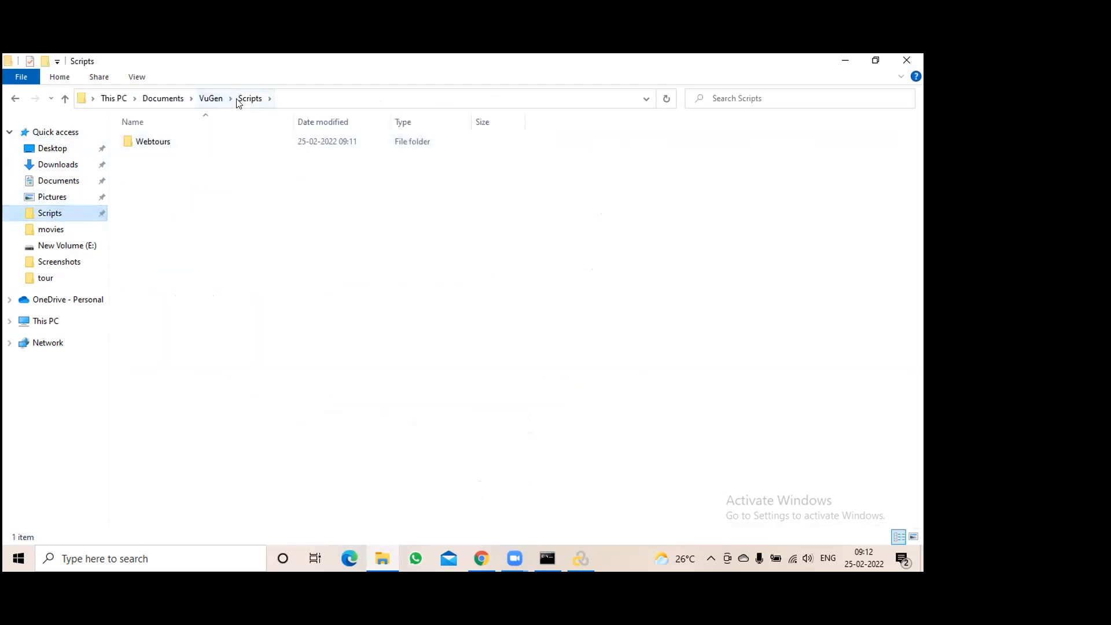
pyautogui.moveTo(155, 145)
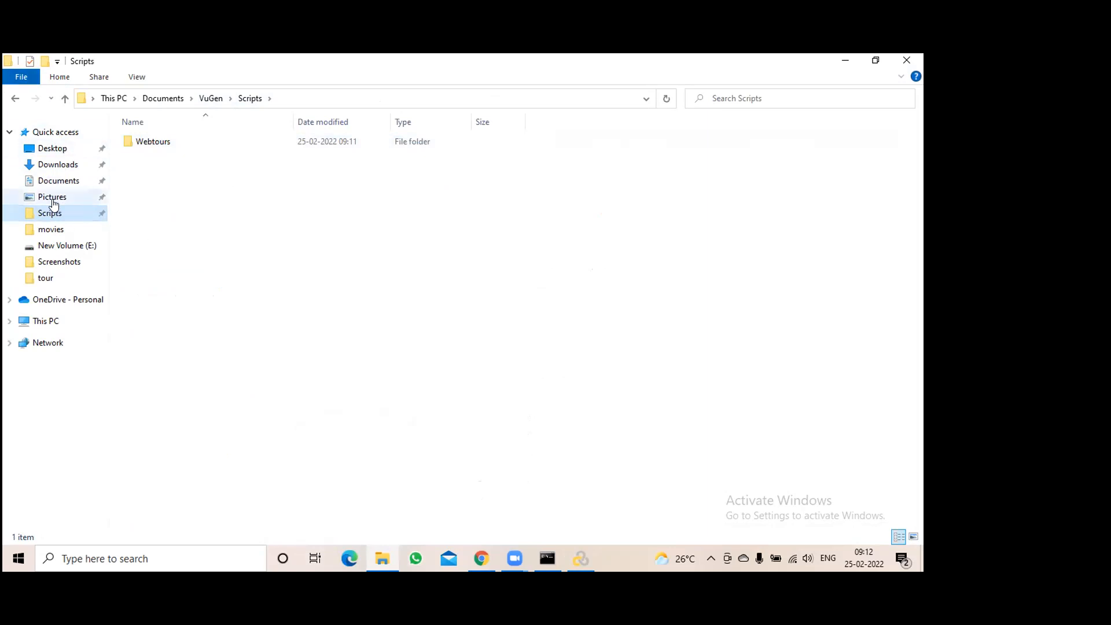
pyautogui.doubleClick(169, 141)
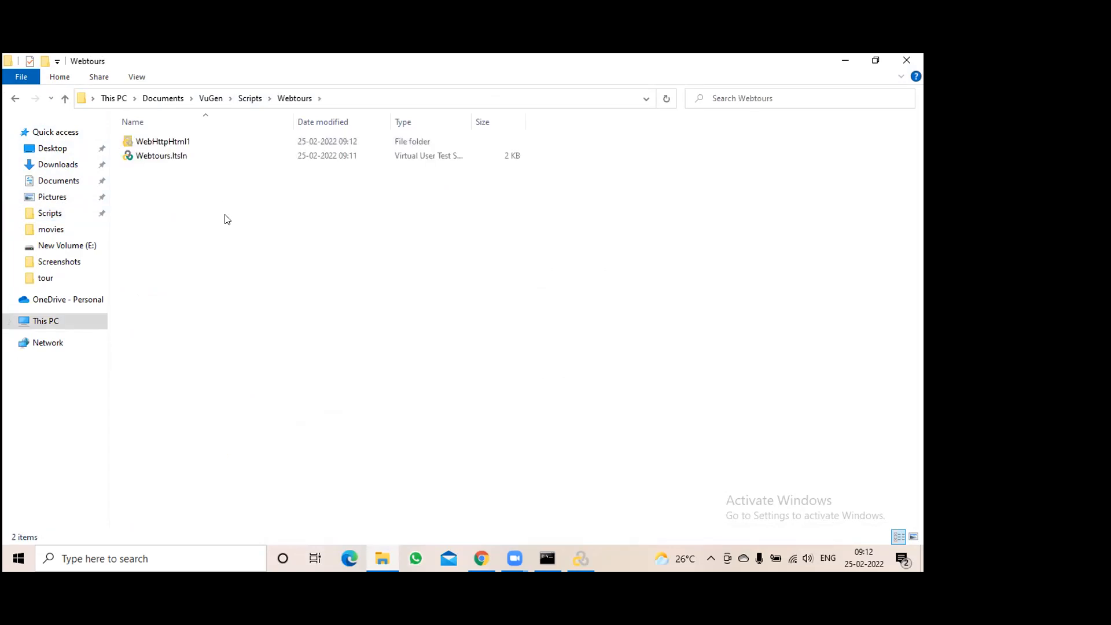
pyautogui.click(845, 61)
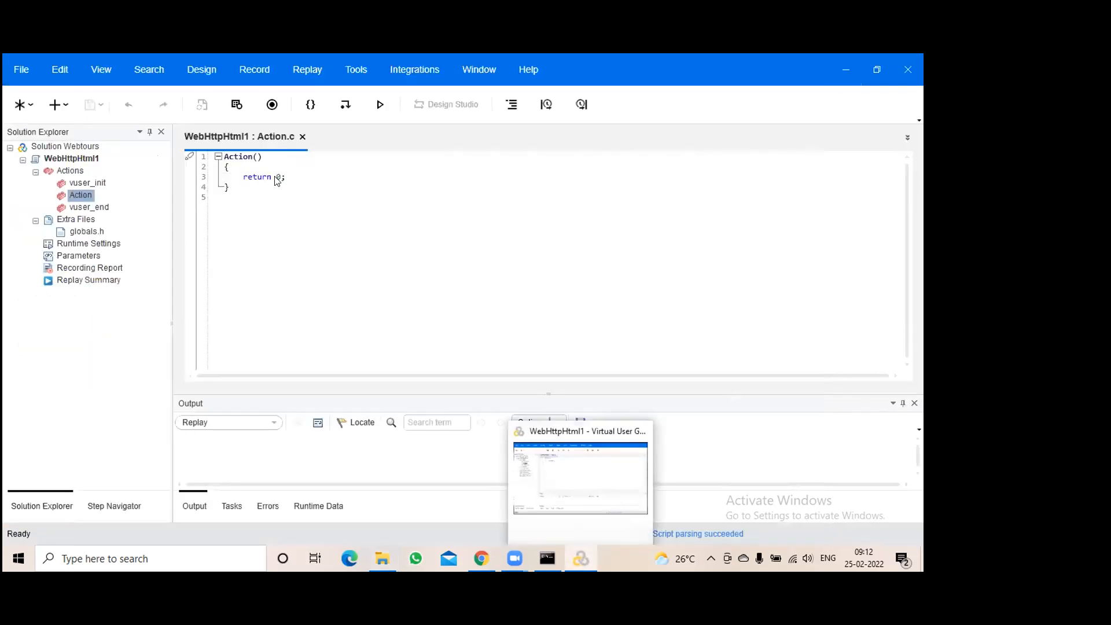
# Create a Web - HTTP/HTML script named WebTours_UserReg_R1_25Feb in the default Scripts location
pyautogui.click(21, 70)
pyautogui.click(41, 99)
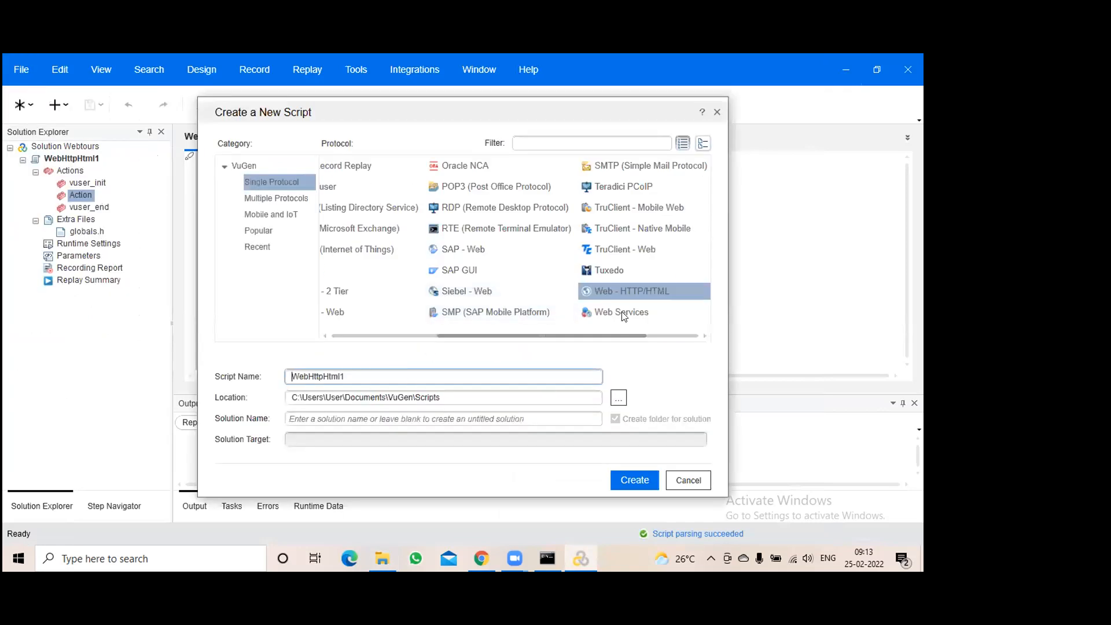
pyautogui.moveTo(307, 375); pyautogui.dragTo(377, 372)
pyautogui.write('Tours_UserReg_R1_25Feb')
pyautogui.moveTo(408, 377); pyautogui.dragTo(297, 377)
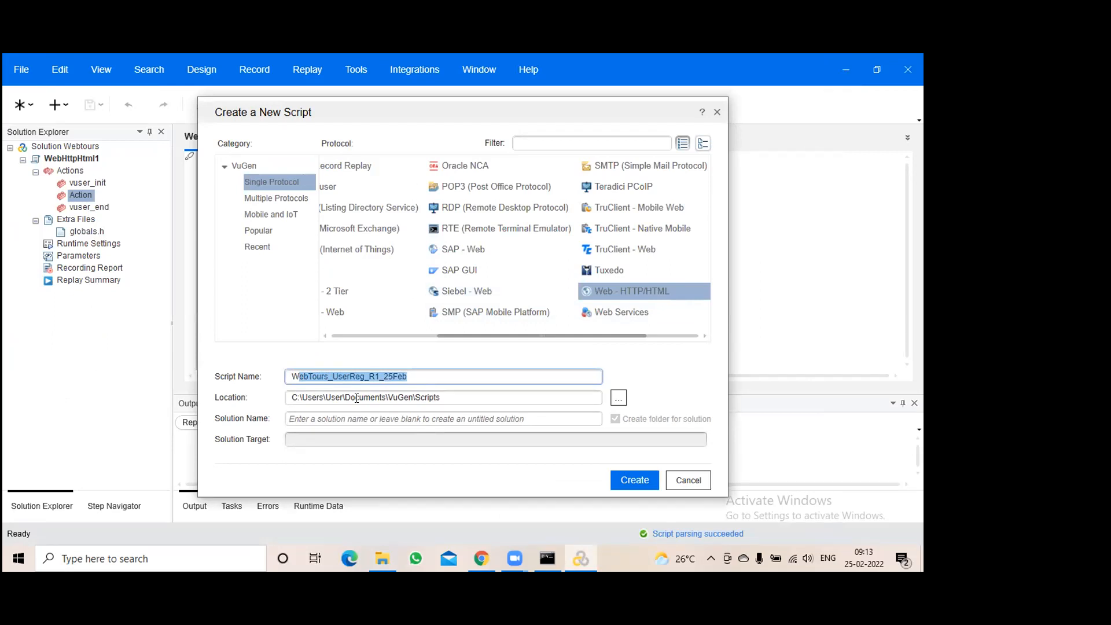
pyautogui.click(357, 418)
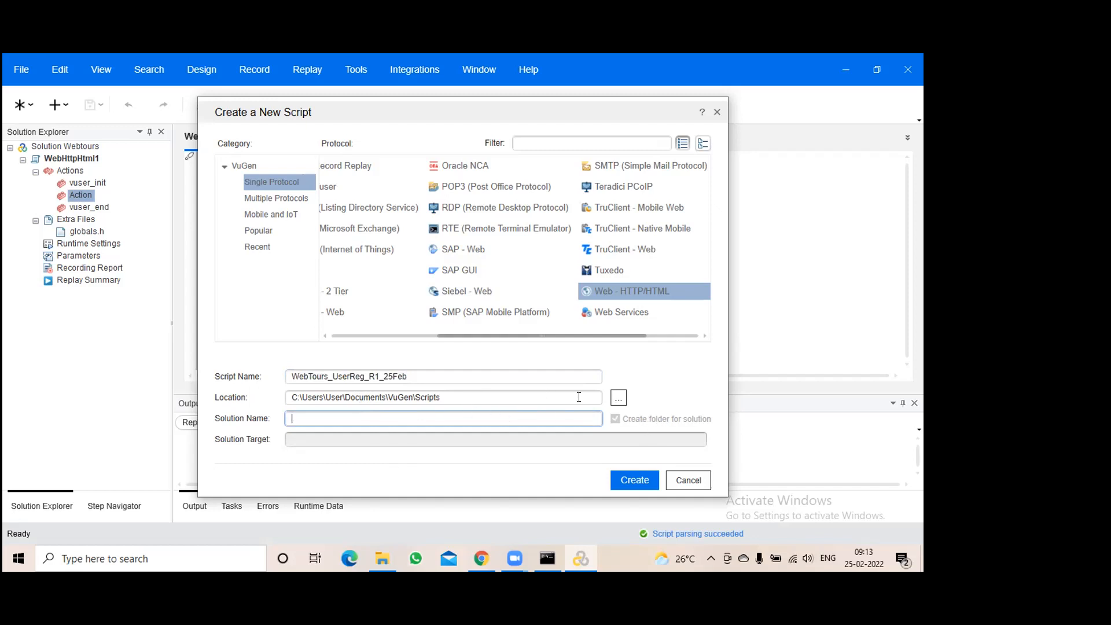
pyautogui.click(490, 397)
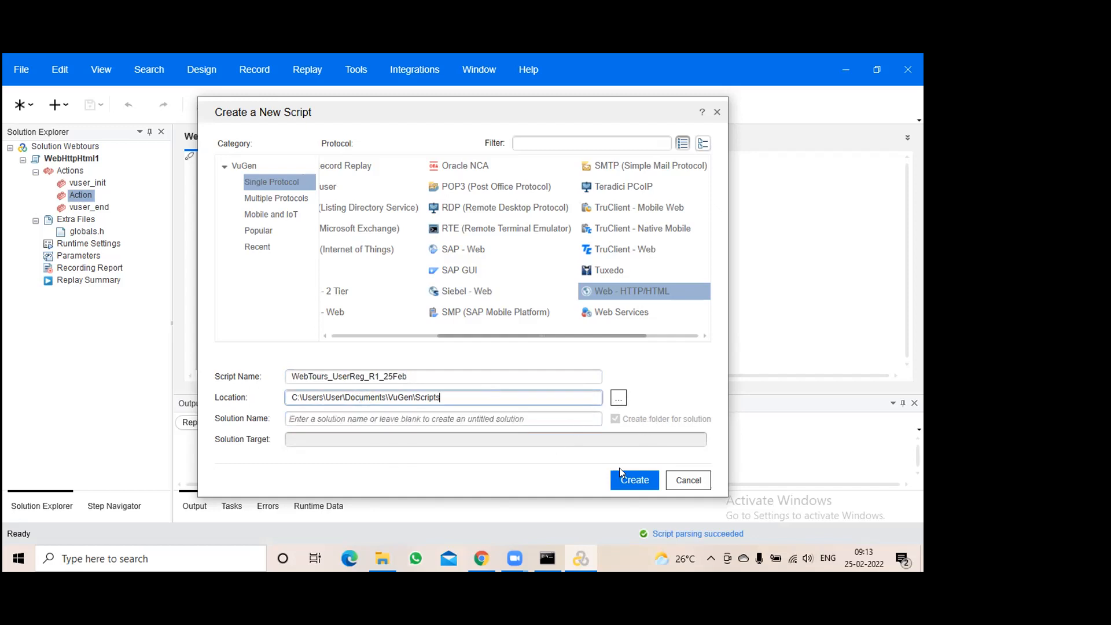
pyautogui.click(433, 379)
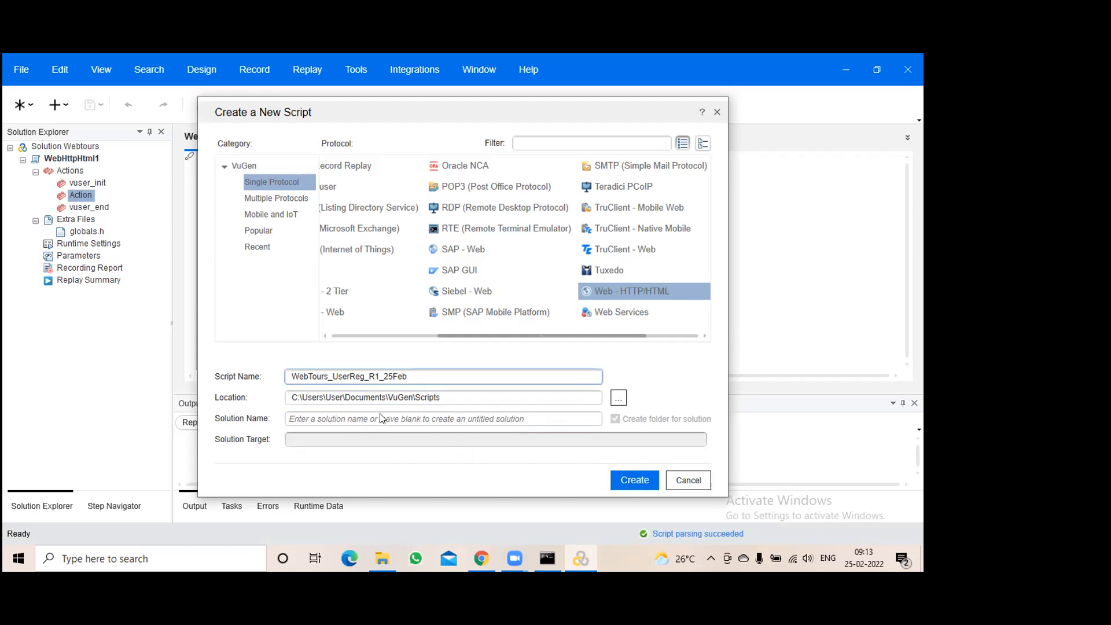
pyautogui.click(635, 479)
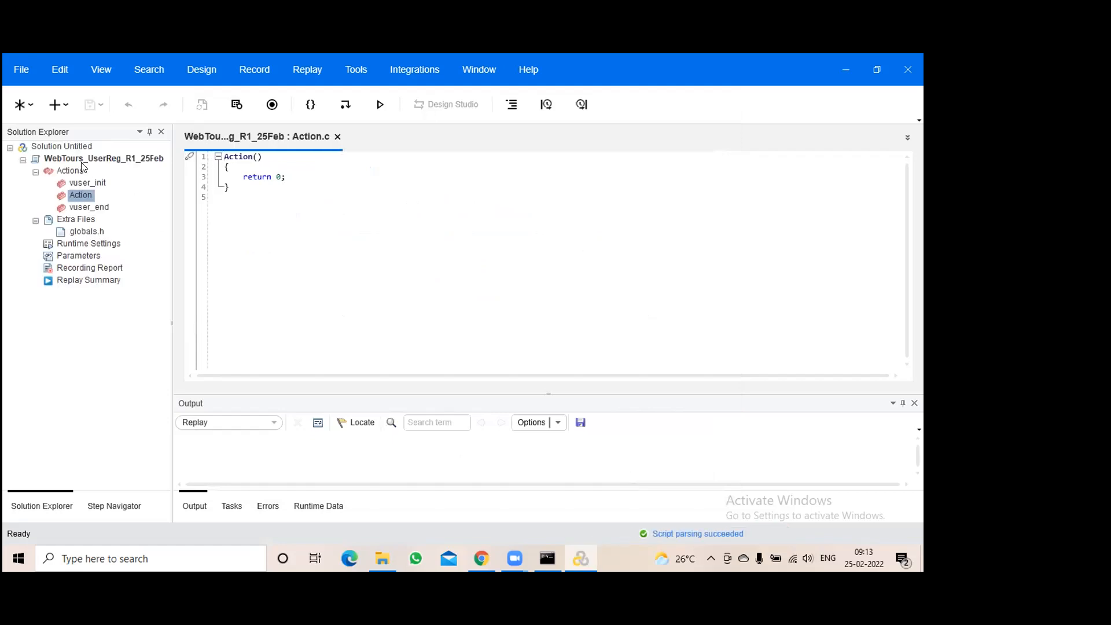
pyautogui.click(375, 556)
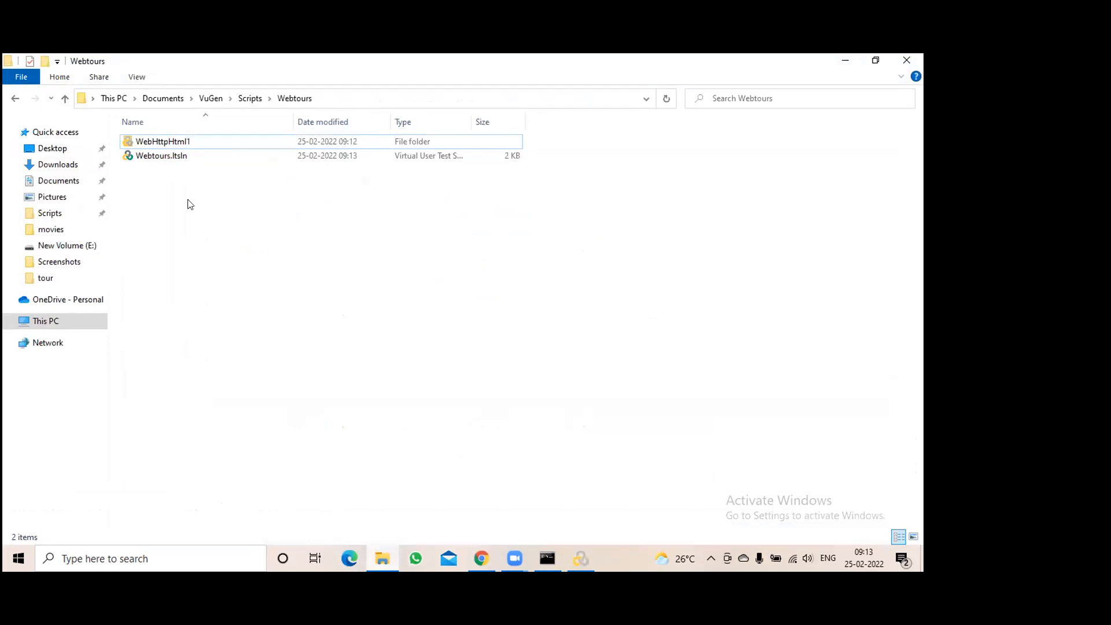
pyautogui.click(251, 103)
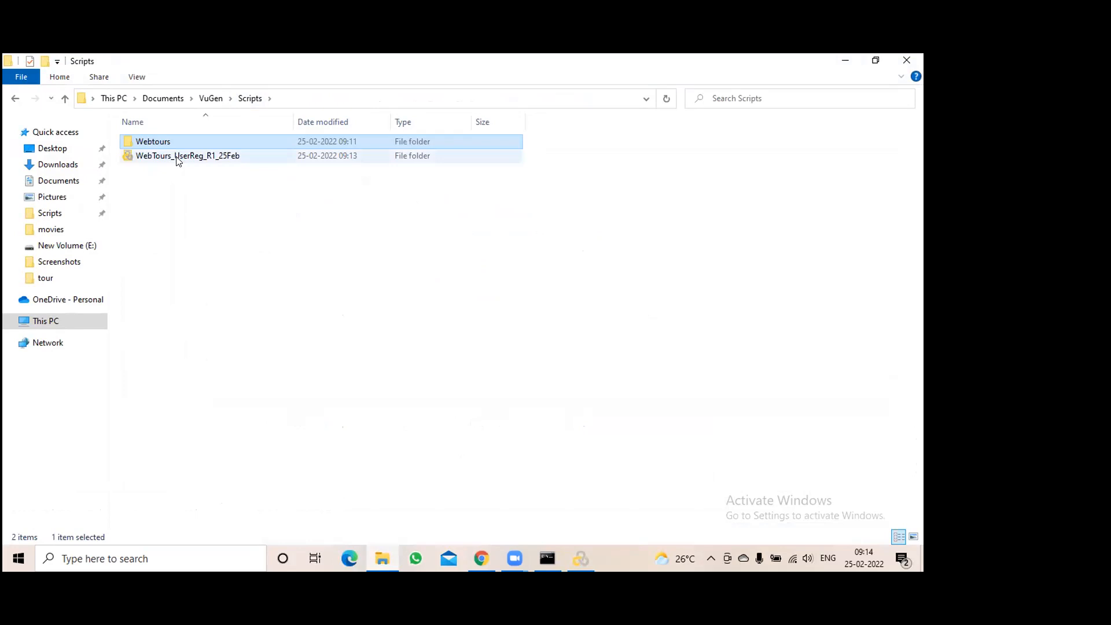
pyautogui.click(216, 160)
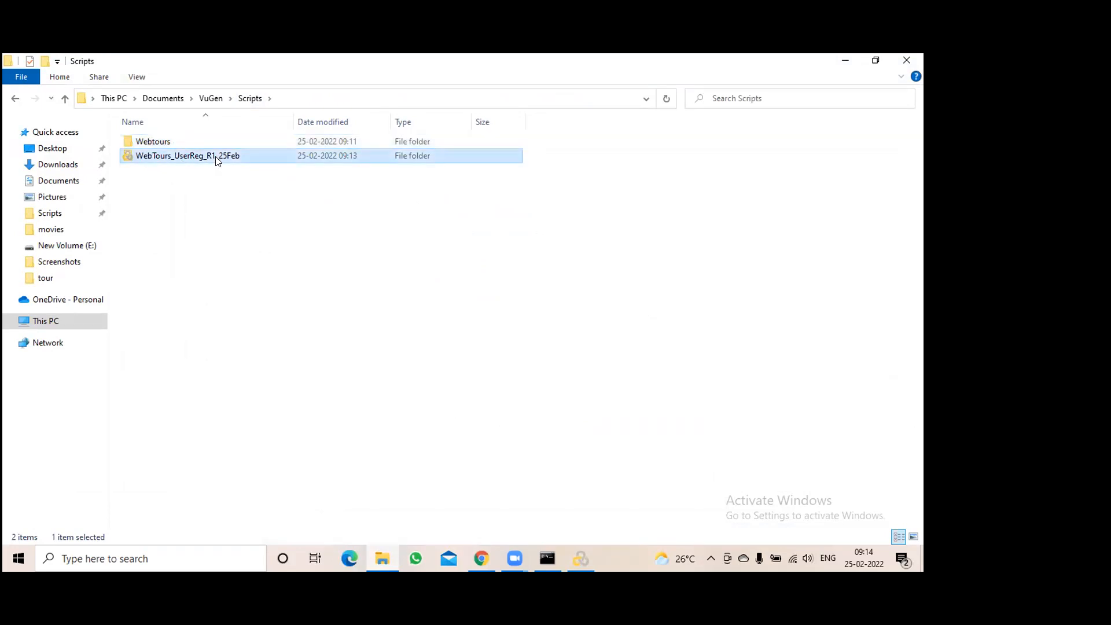
pyautogui.click(574, 548)
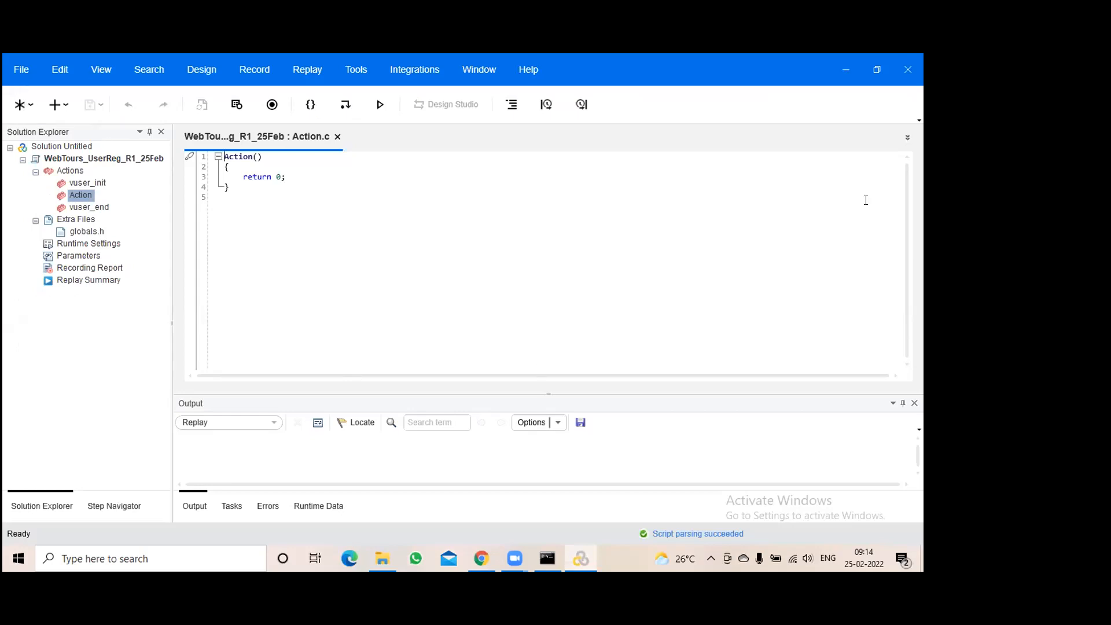
pyautogui.click(846, 69)
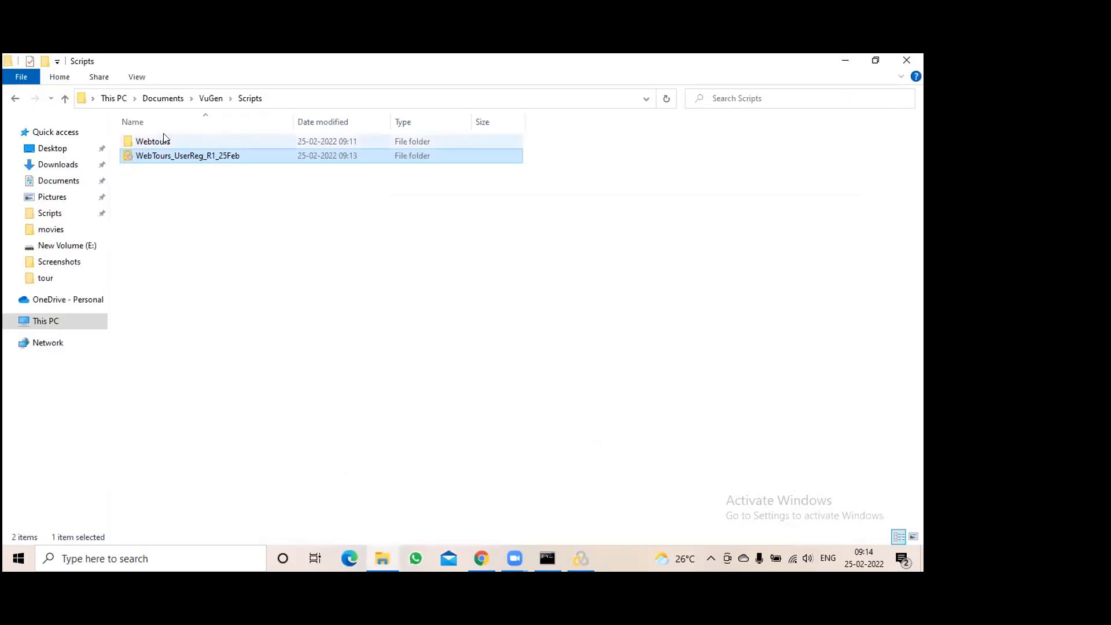
pyautogui.doubleClick(155, 140)
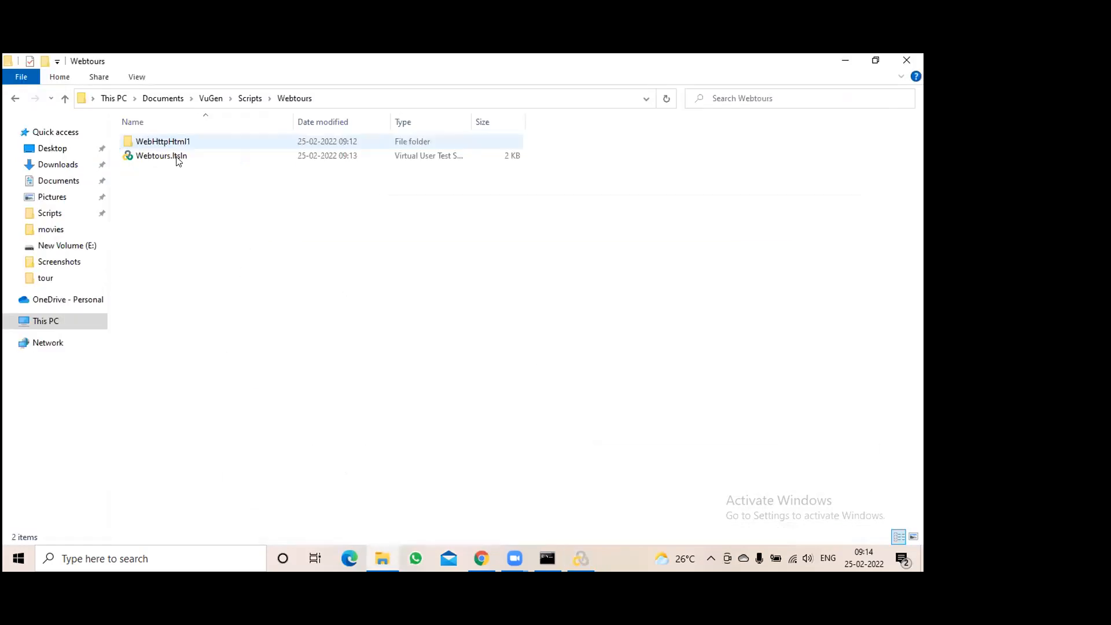
pyautogui.click(580, 556)
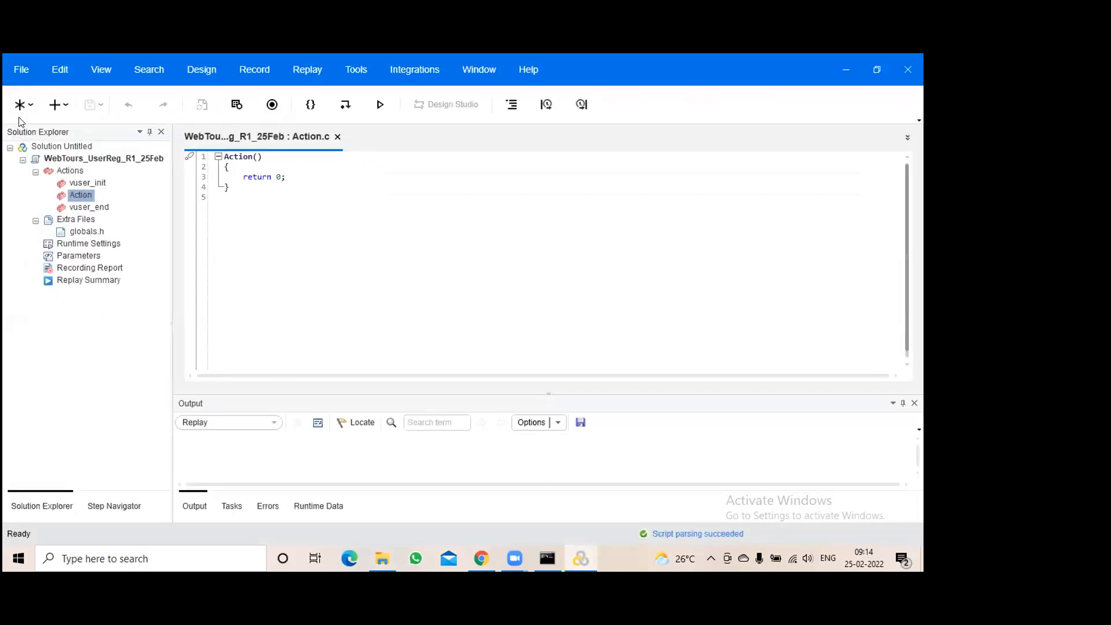
pyautogui.click(22, 72)
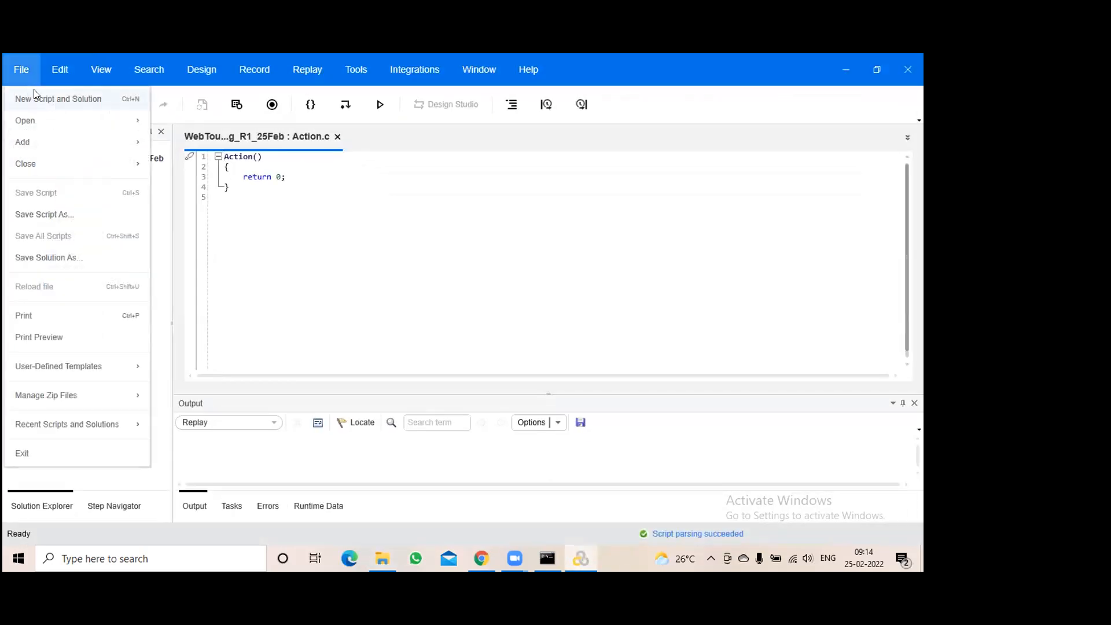
# Start another new script and set its location to the Scripts\Webtours folder
pyautogui.click(38, 92)
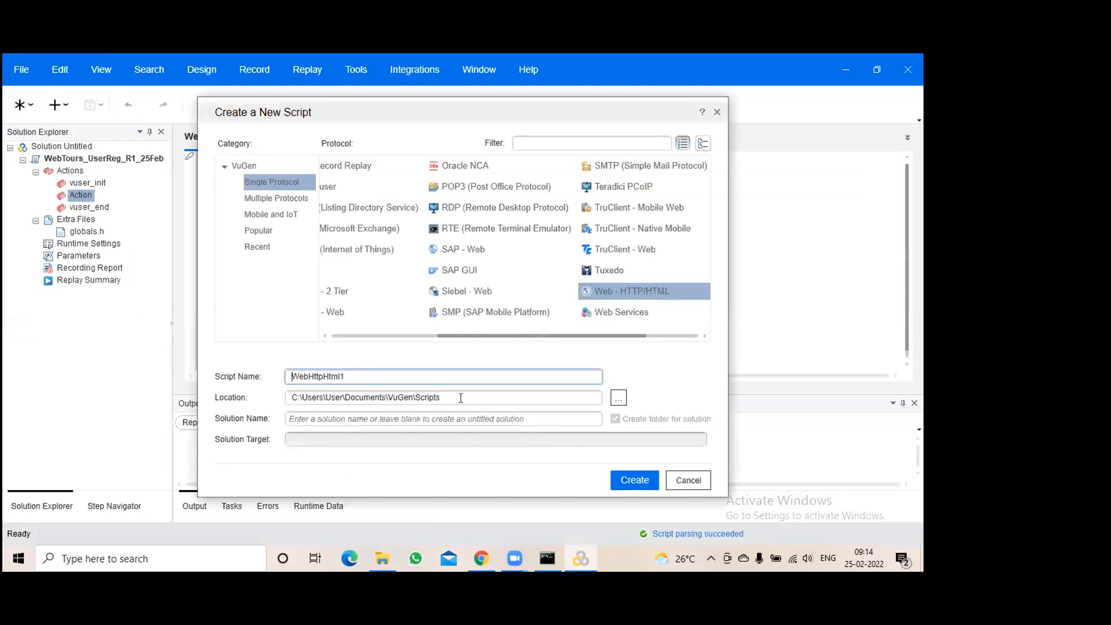
pyautogui.click(617, 402)
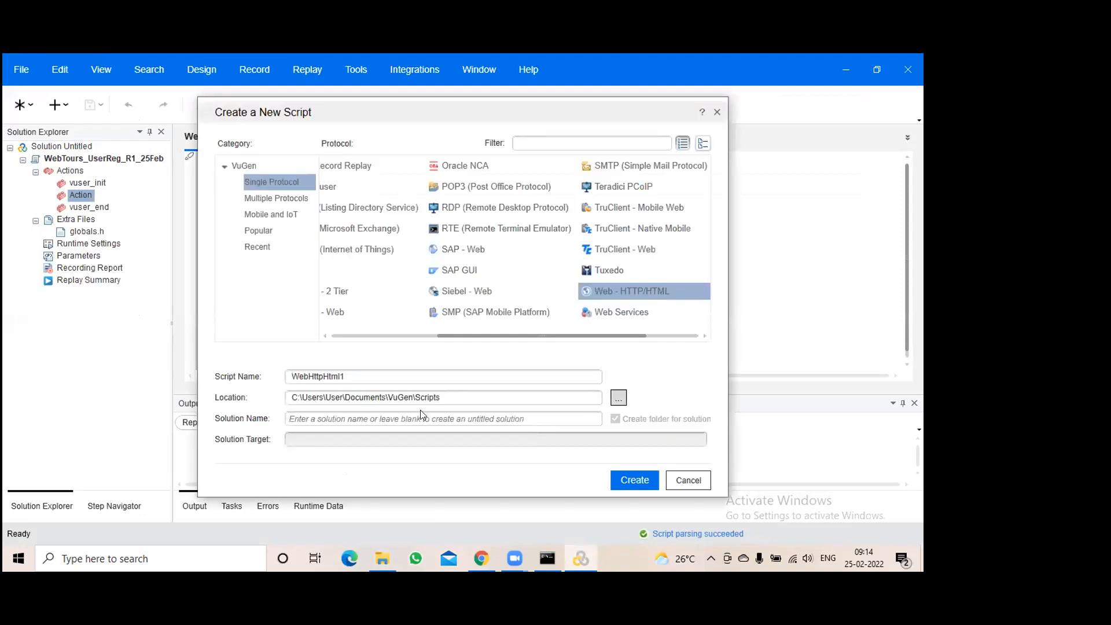
pyautogui.click(618, 400)
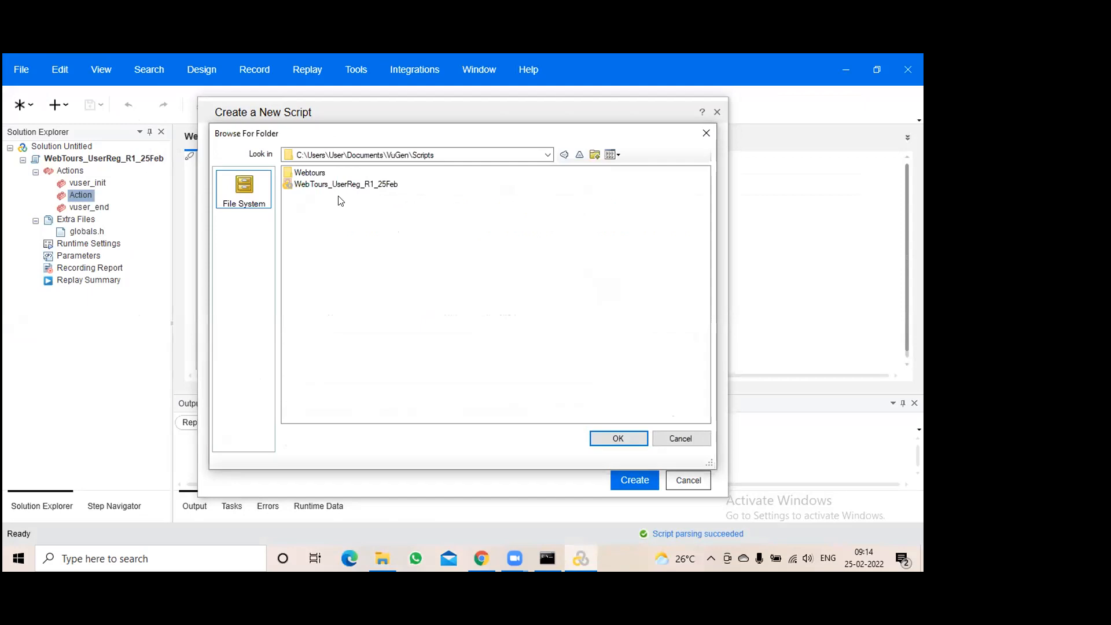
pyautogui.click(310, 172)
pyautogui.click(626, 435)
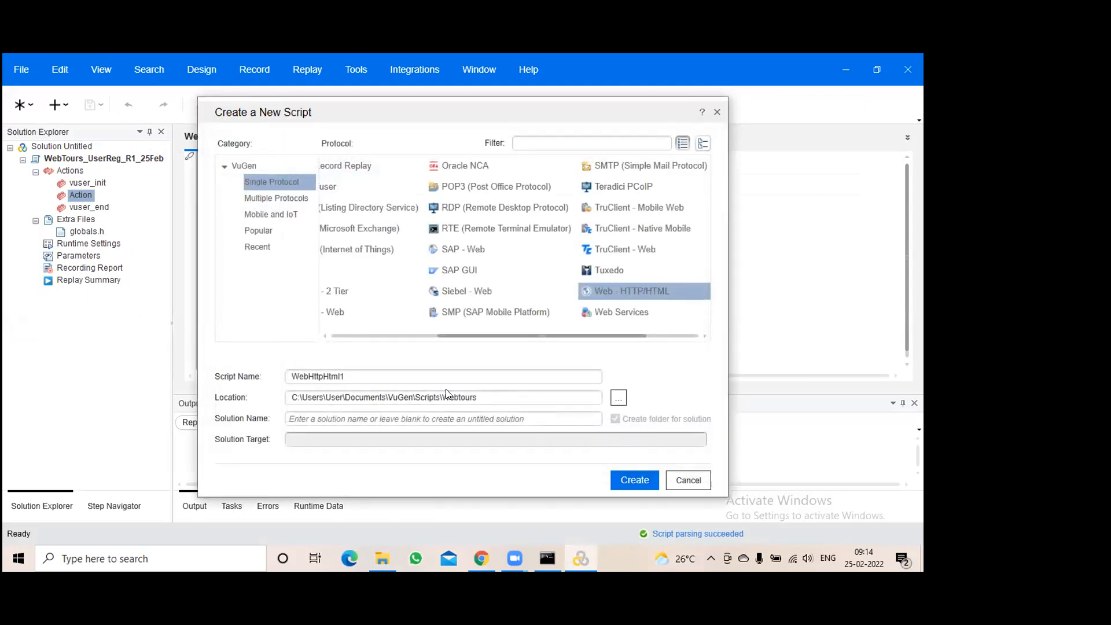
# Name the script WebTours_UserReg_R2_25Feb and create it
pyautogui.click(364, 373)
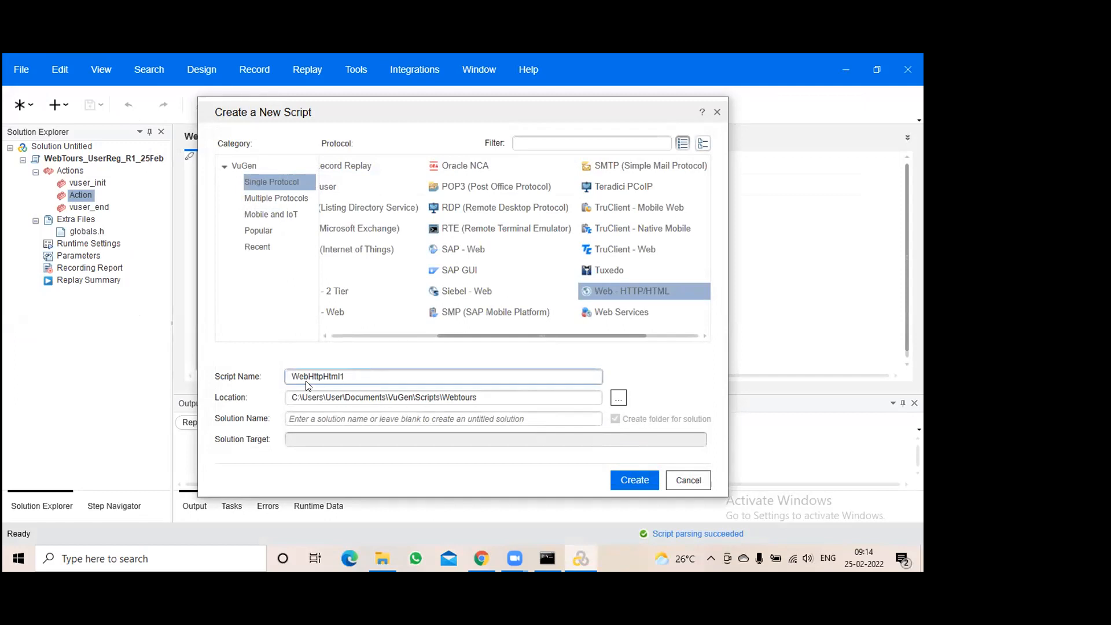
pyautogui.moveTo(307, 376); pyautogui.dragTo(398, 374)
pyautogui.write('Tours_UserReg_R2_')
pyautogui.write('25Feb')
pyautogui.click(443, 397)
pyautogui.moveTo(443, 397); pyautogui.dragTo(480, 397)
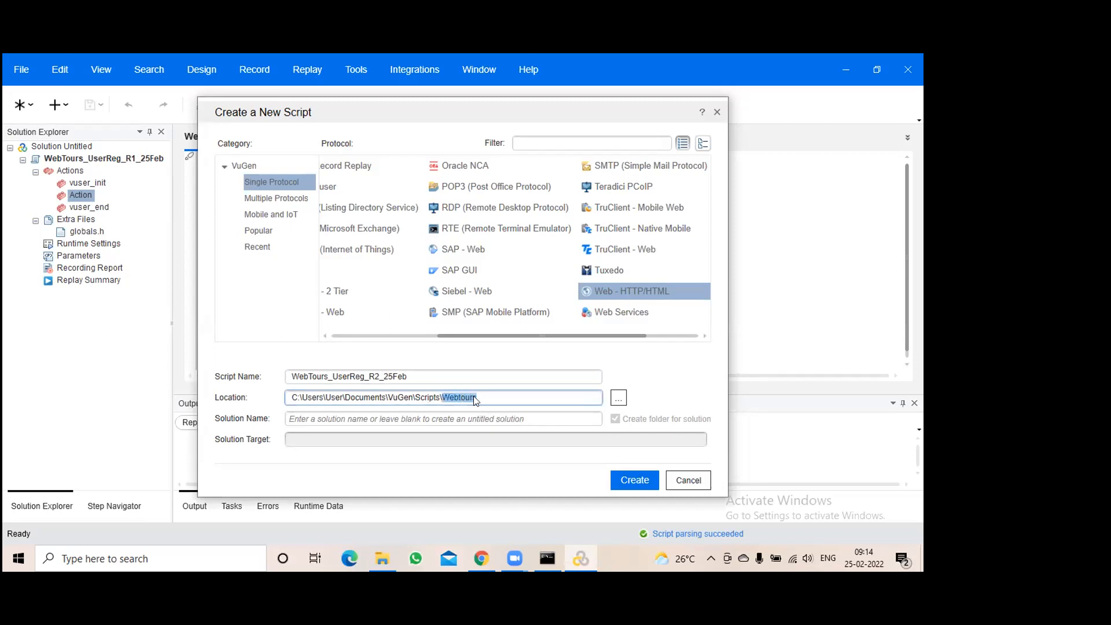
pyautogui.click(639, 481)
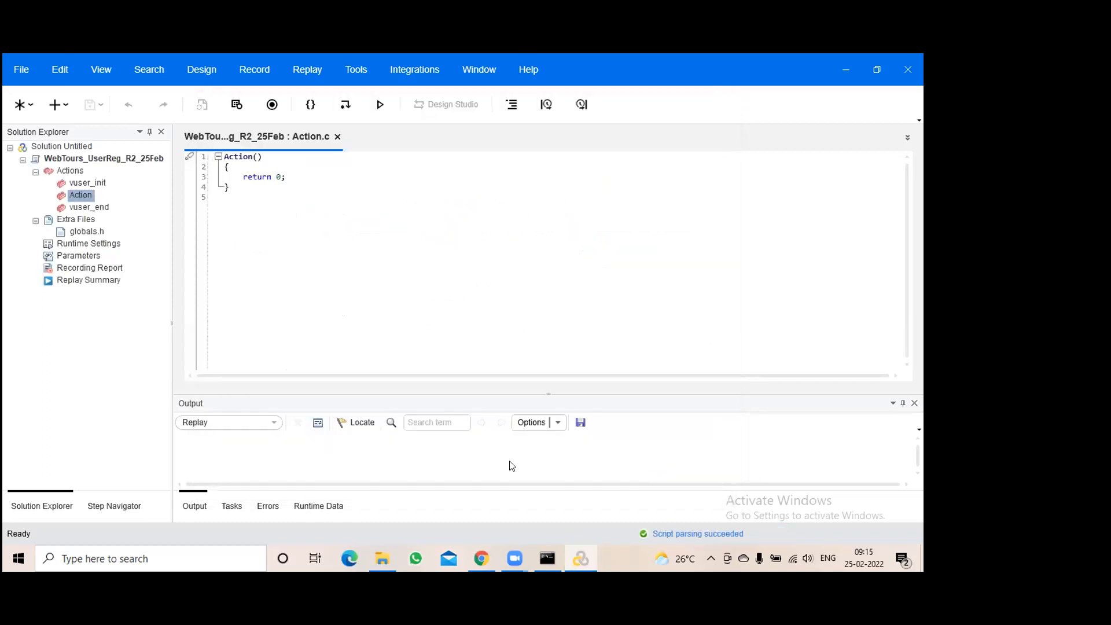
pyautogui.click(376, 557)
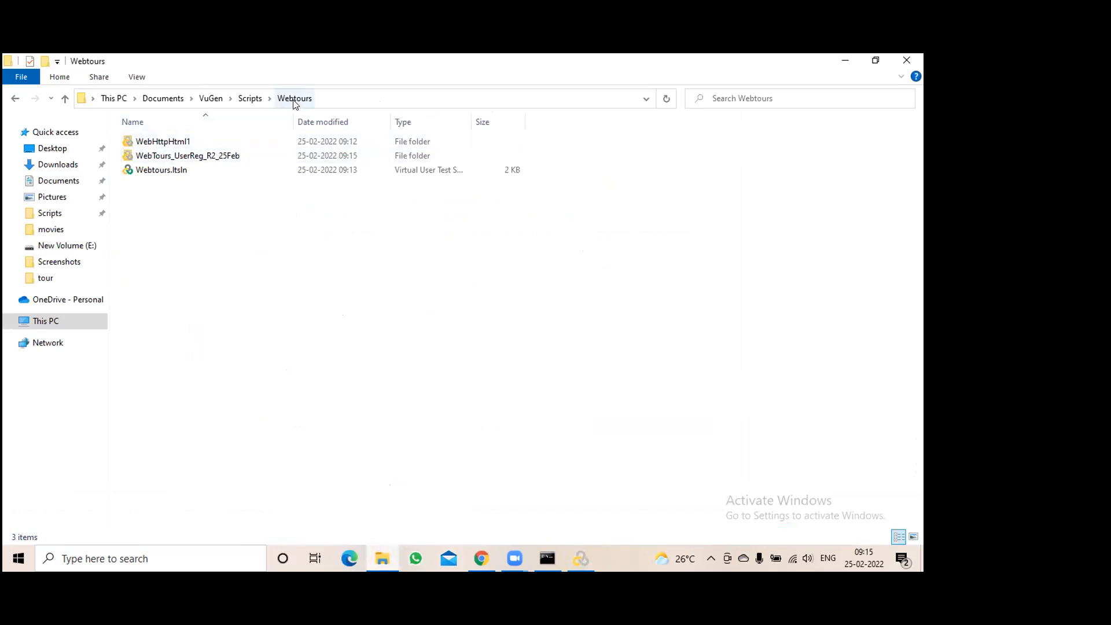
pyautogui.click(196, 162)
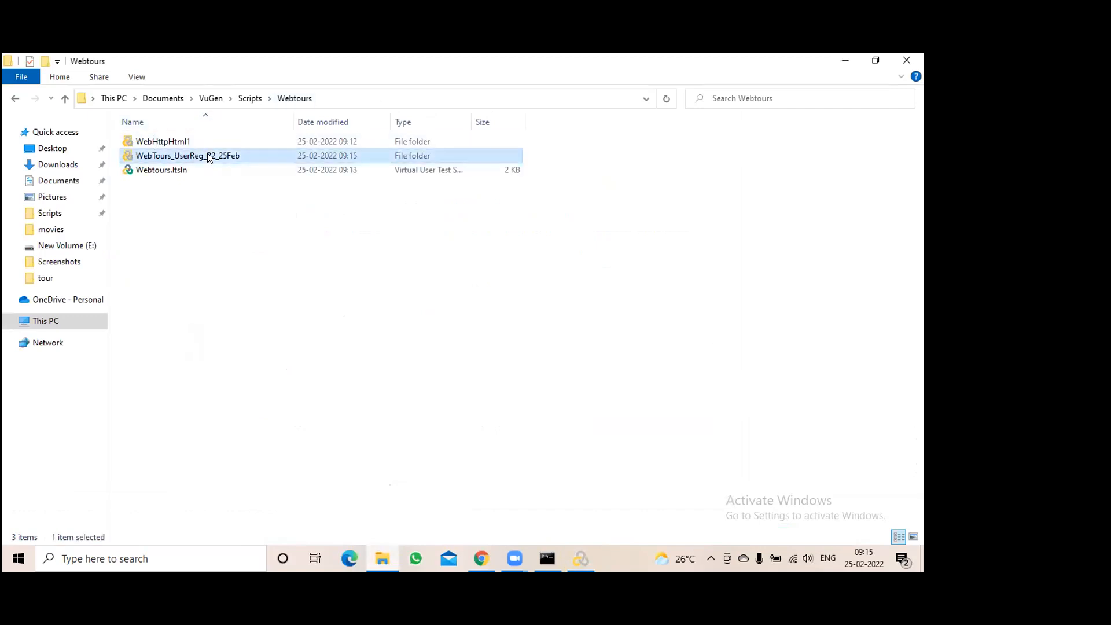
pyautogui.click(209, 157)
pyautogui.click(251, 230)
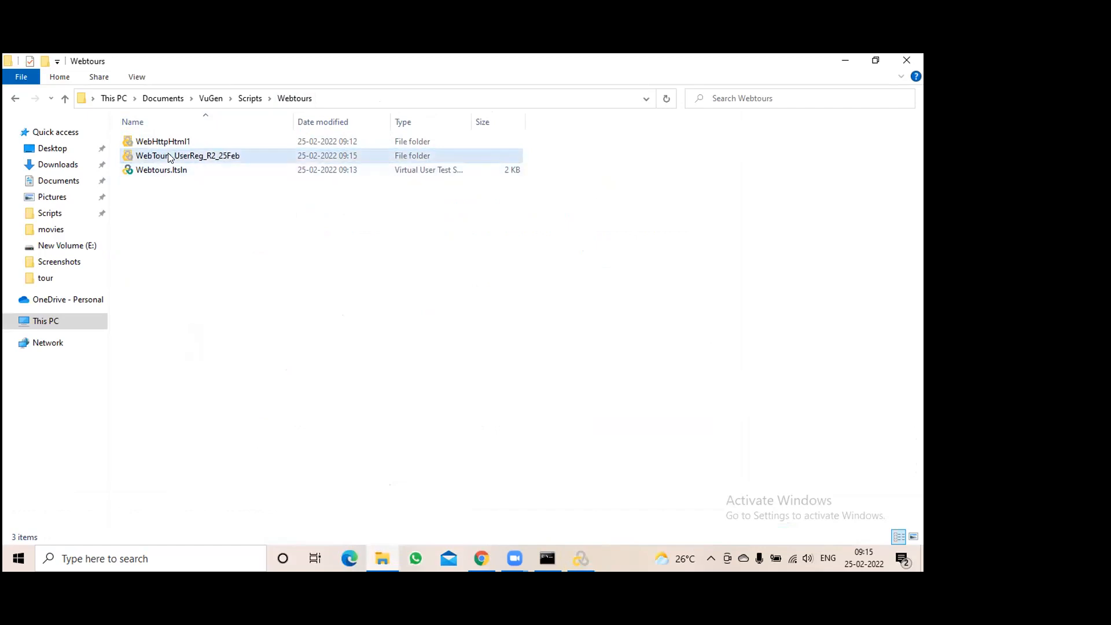
pyautogui.click(578, 555)
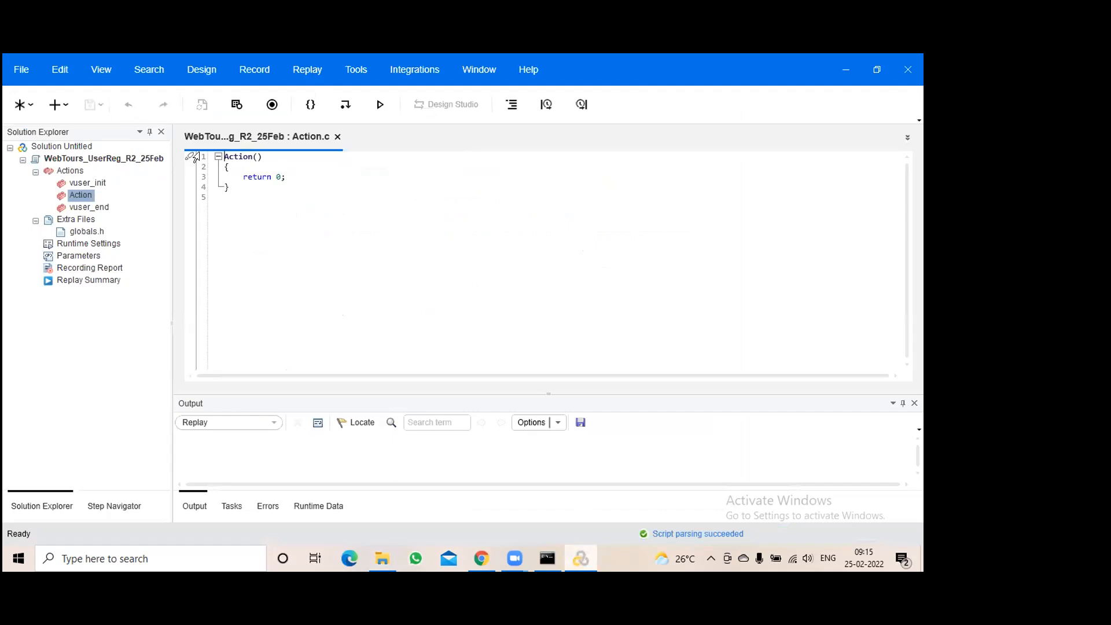
# Minimize the StartServer.bat console and bring the localhost Web Tours login page forward in Chrome
pyautogui.click(545, 559)
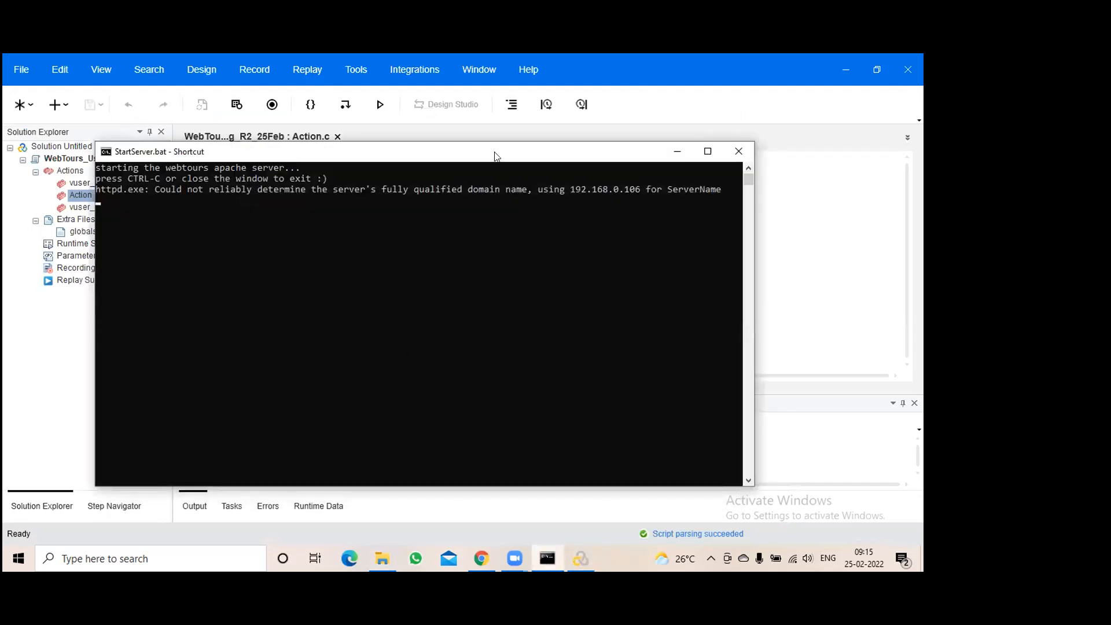
pyautogui.click(677, 150)
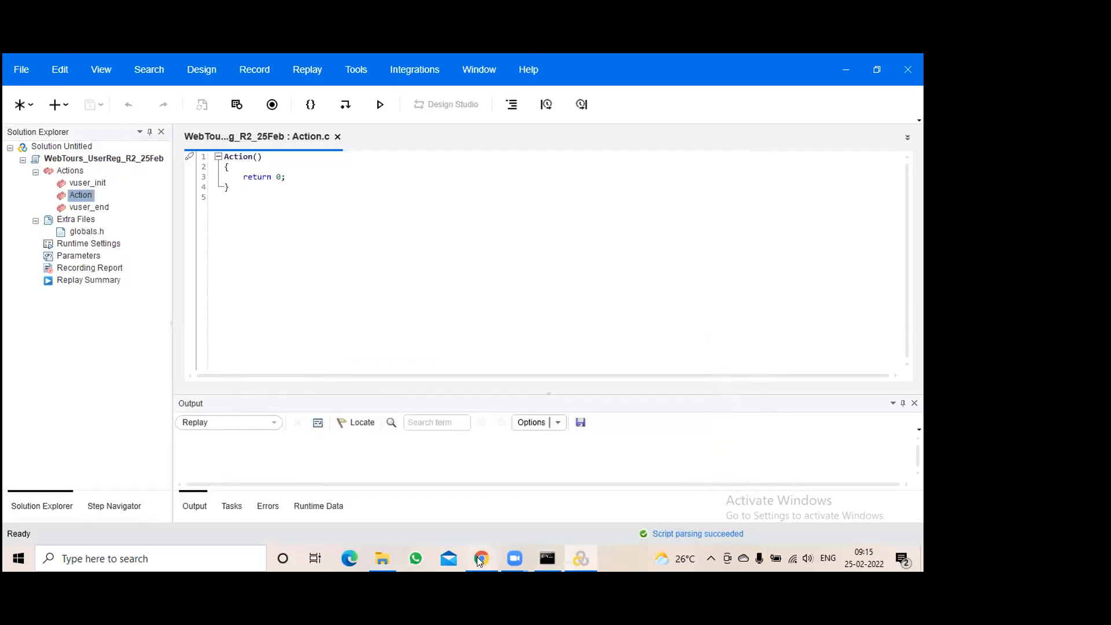
pyautogui.click(480, 558)
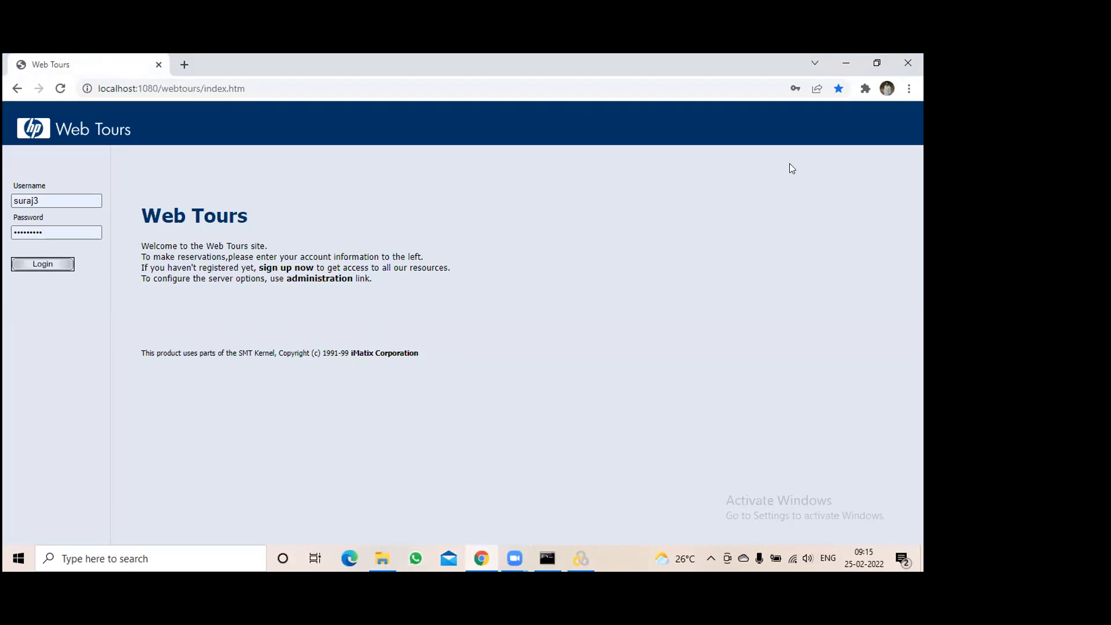
pyautogui.click(581, 559)
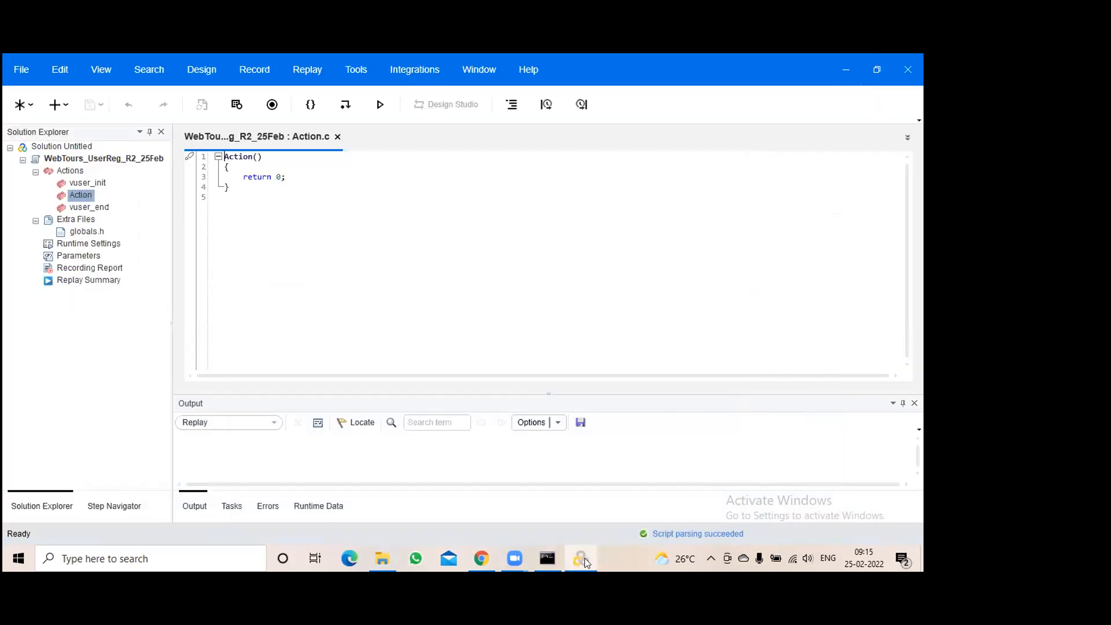
pyautogui.click(480, 560)
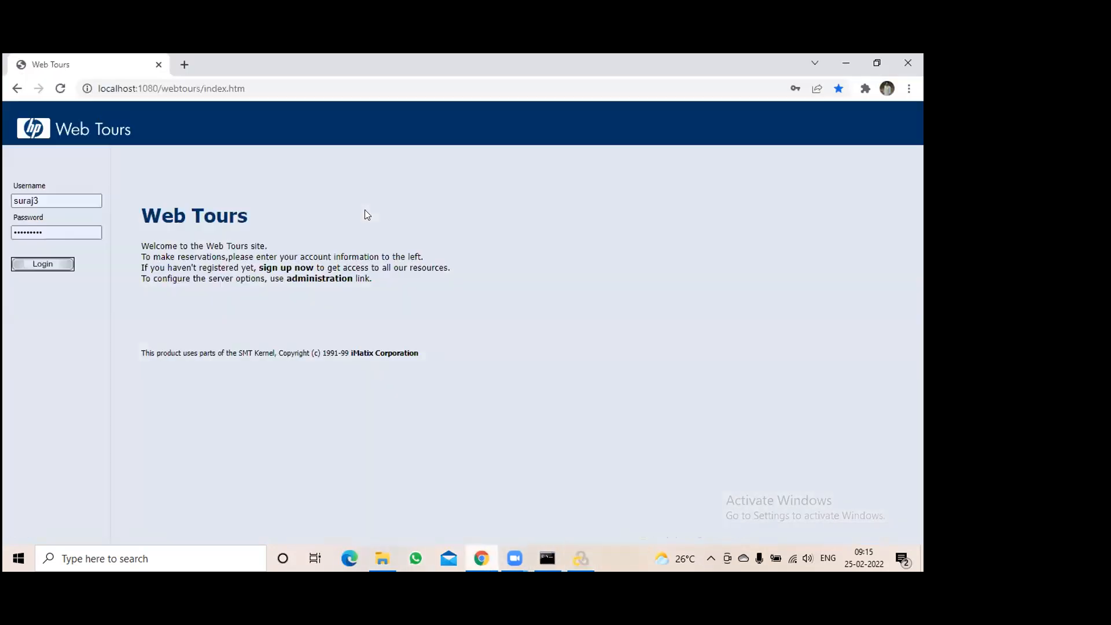
# Close Chrome and confirm VuGen version 2021 build 371 in Help > About
pyautogui.click(908, 65)
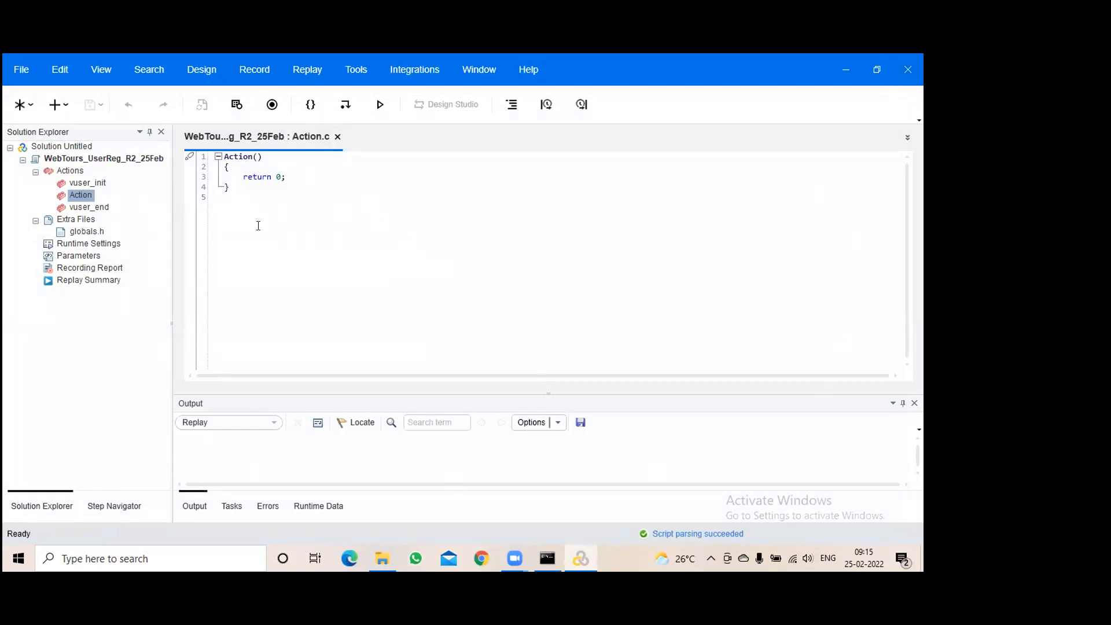
pyautogui.click(530, 67)
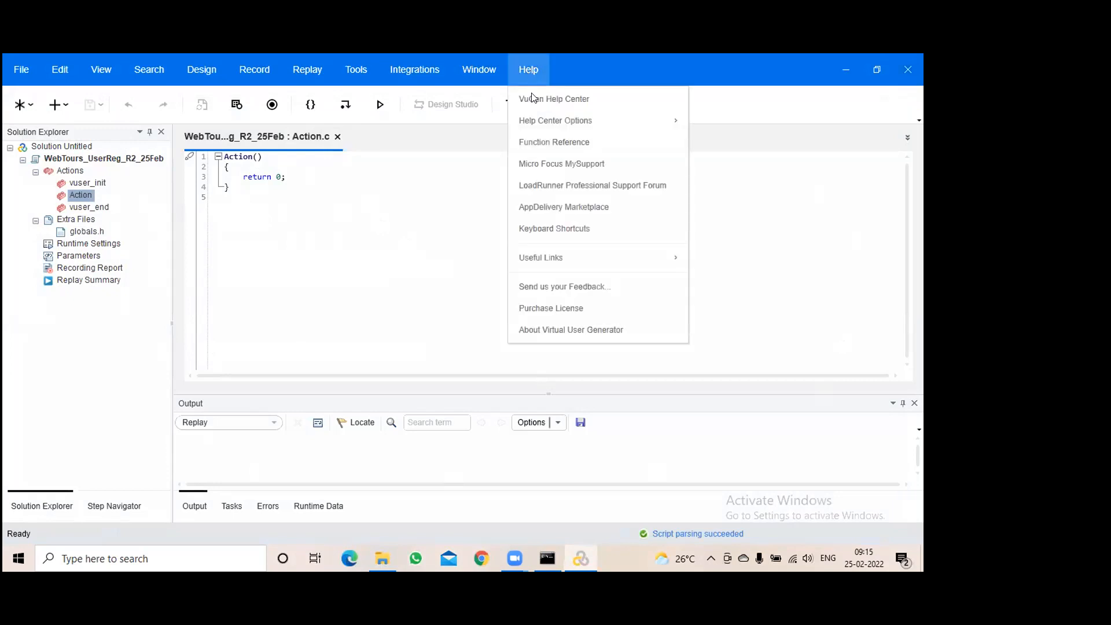
pyautogui.click(577, 328)
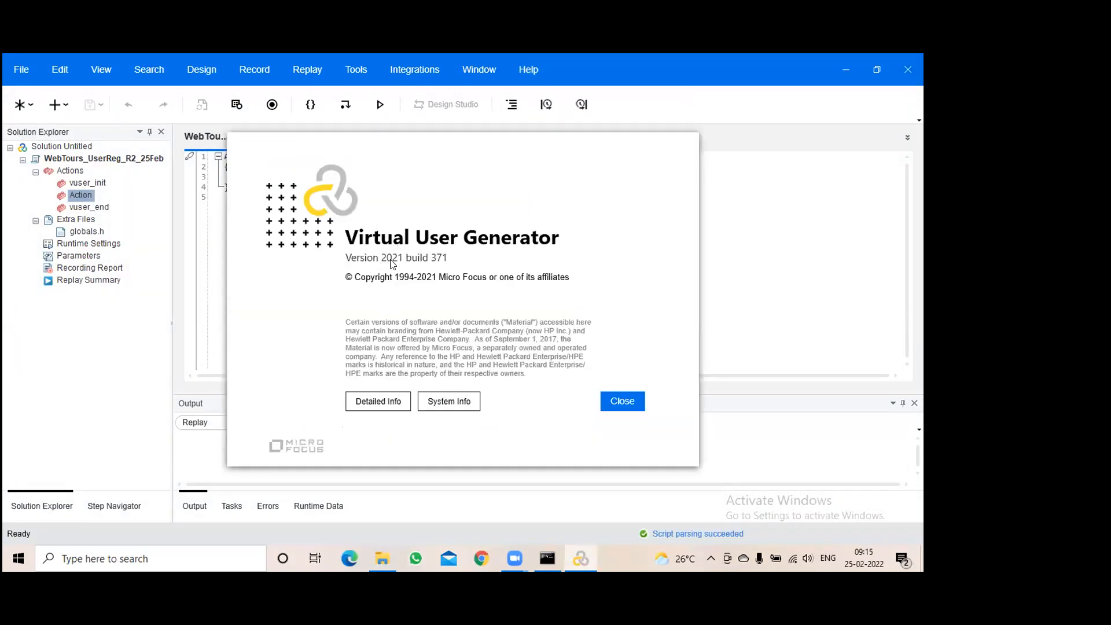
pyautogui.click(630, 404)
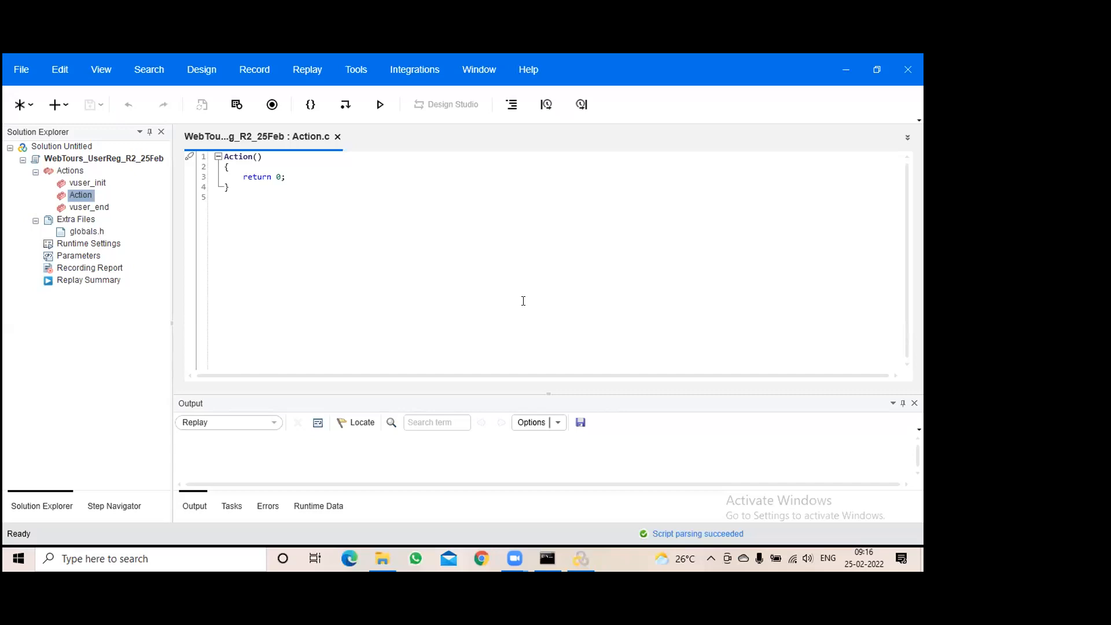
# Open Start Recording from Action.c with Ctrl+R and go to Recording Options
pyautogui.click(382, 254)
pyautogui.hotkey('ctrl', 'r')
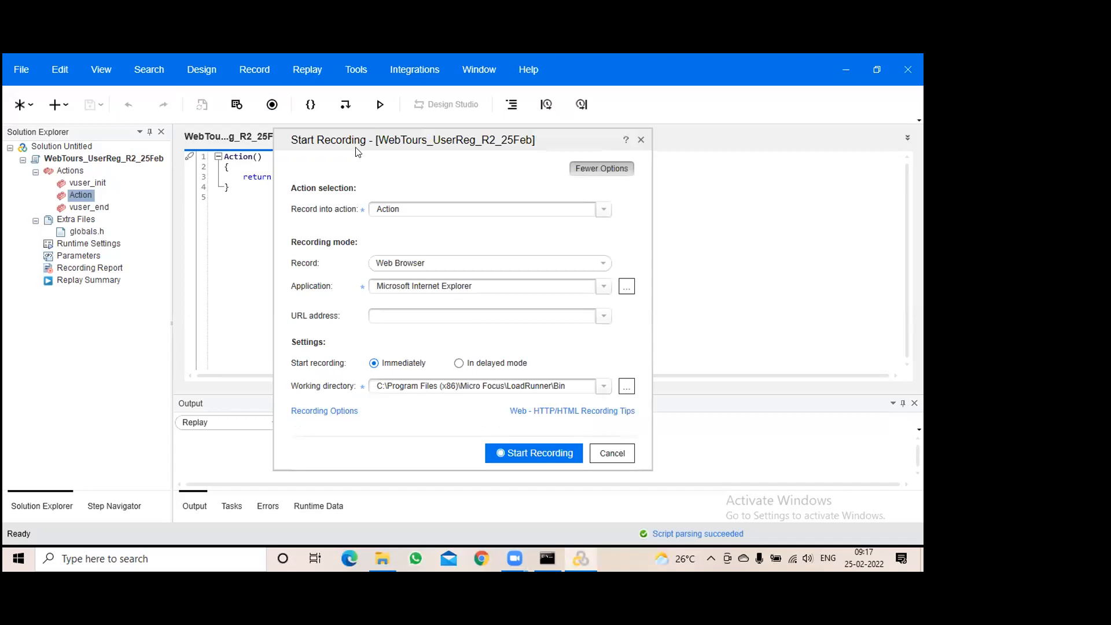
pyautogui.click(331, 412)
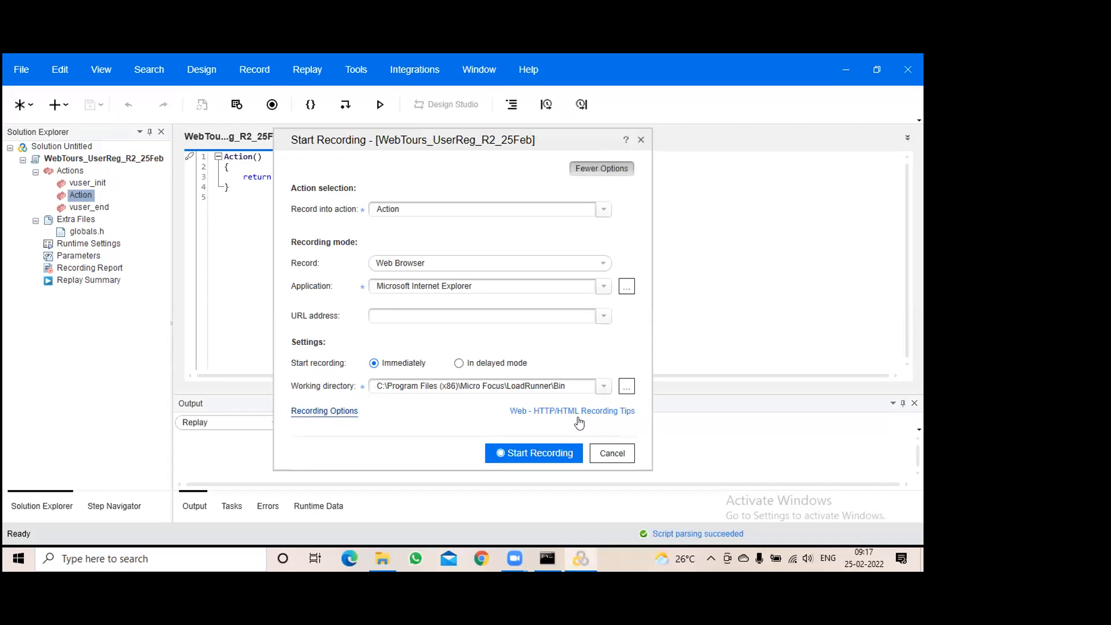
# Set HTML Advanced recording to generate explicit URLs only
pyautogui.click(324, 414)
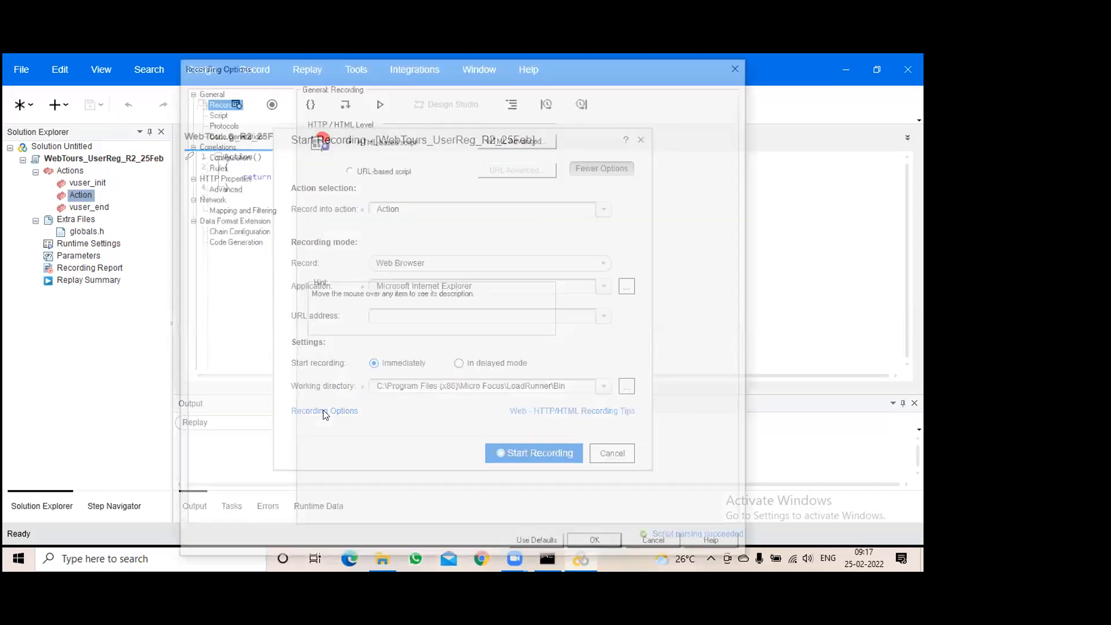
pyautogui.click(487, 140)
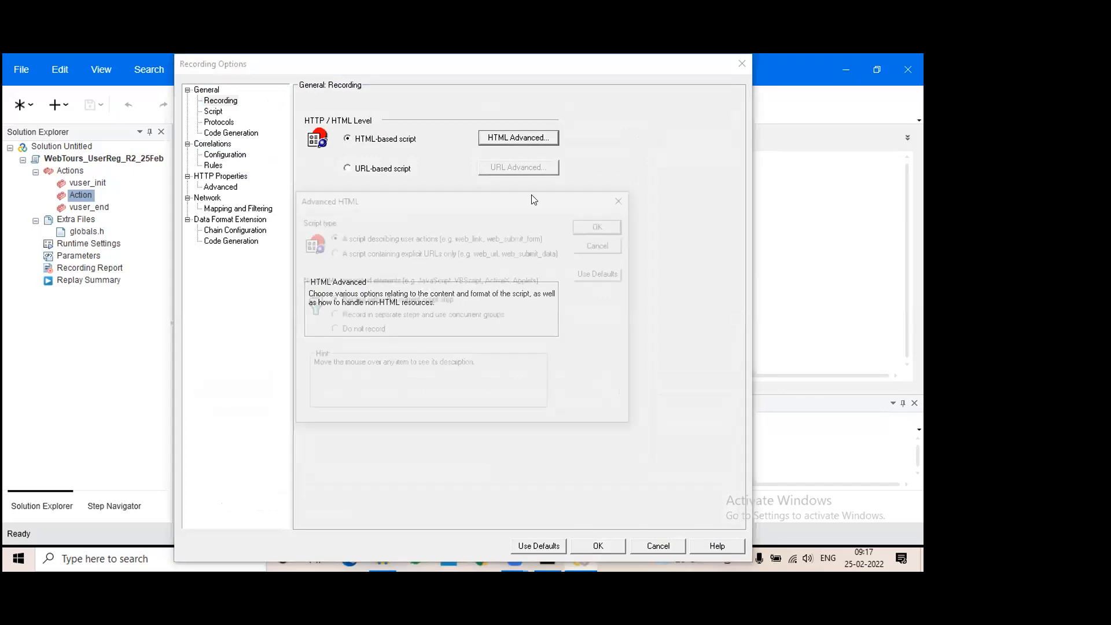
pyautogui.click(355, 255)
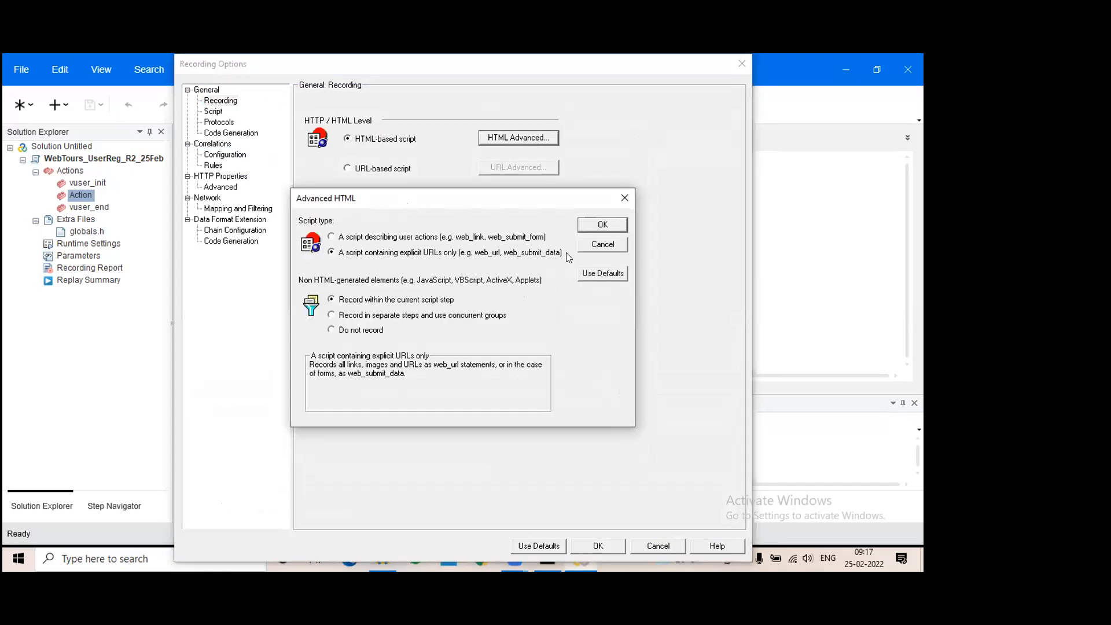
pyautogui.click(602, 224)
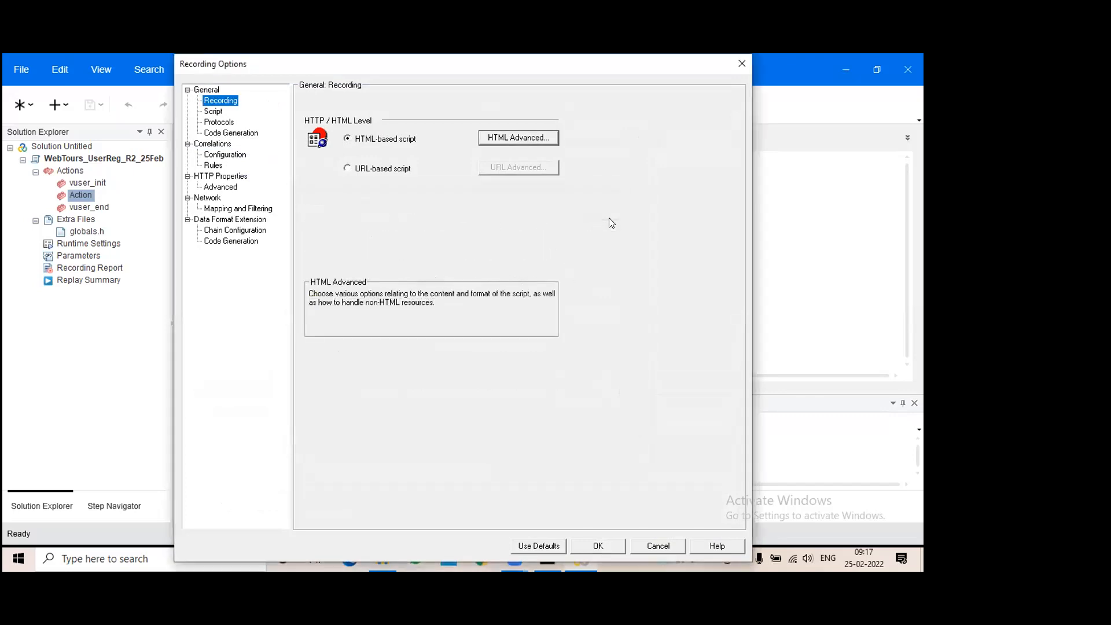
# Keep C as the script language and turn off Async Scan in Code Generation
pyautogui.click(213, 111)
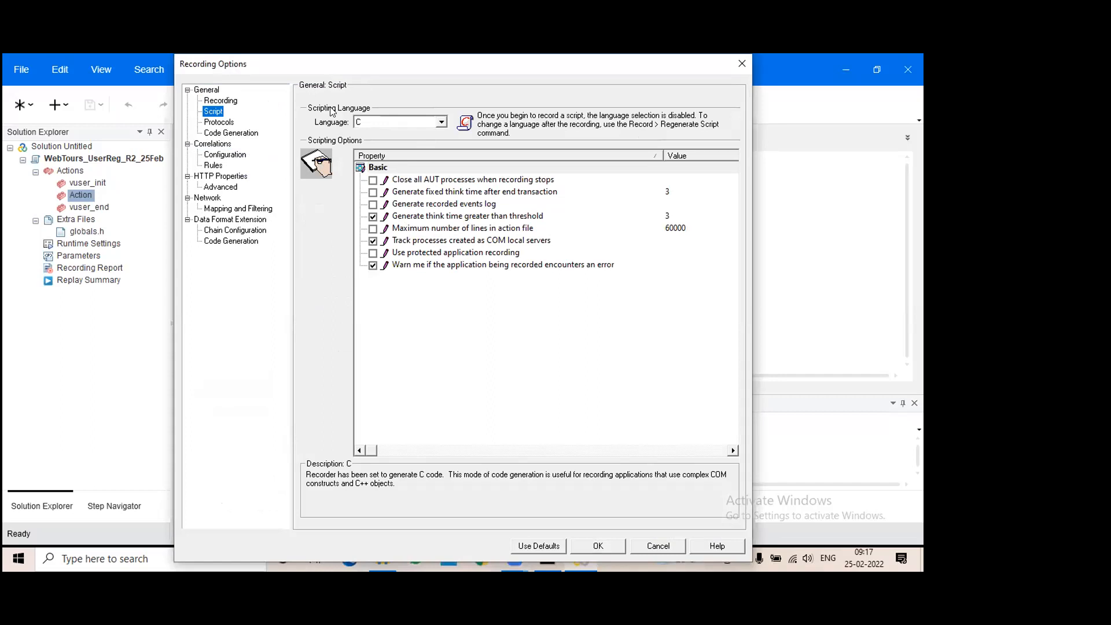
pyautogui.click(442, 122)
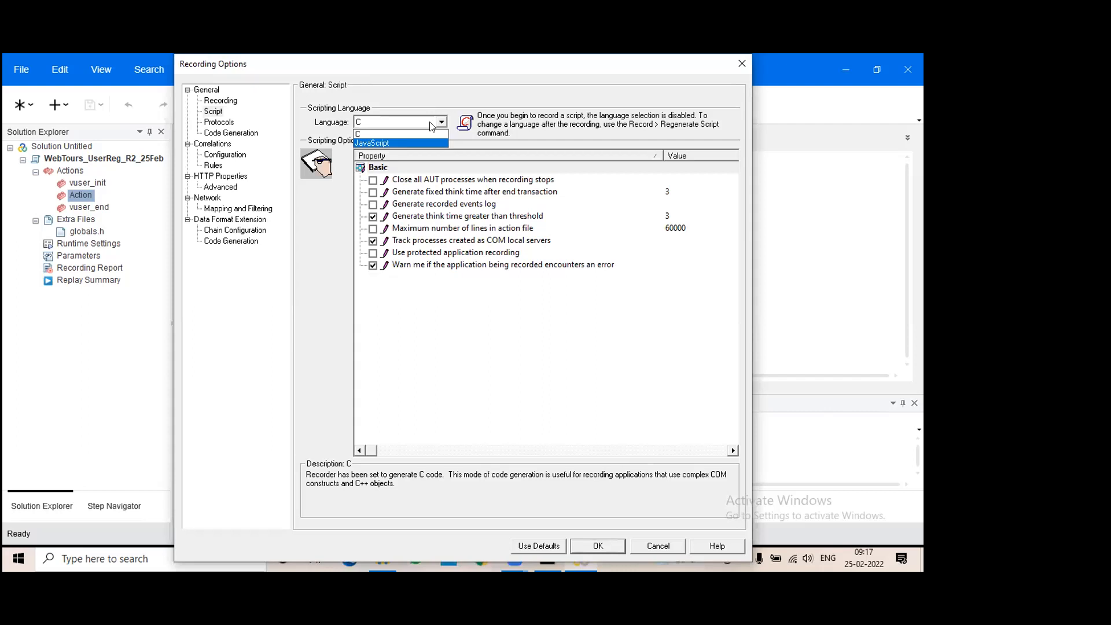
pyautogui.click(405, 134)
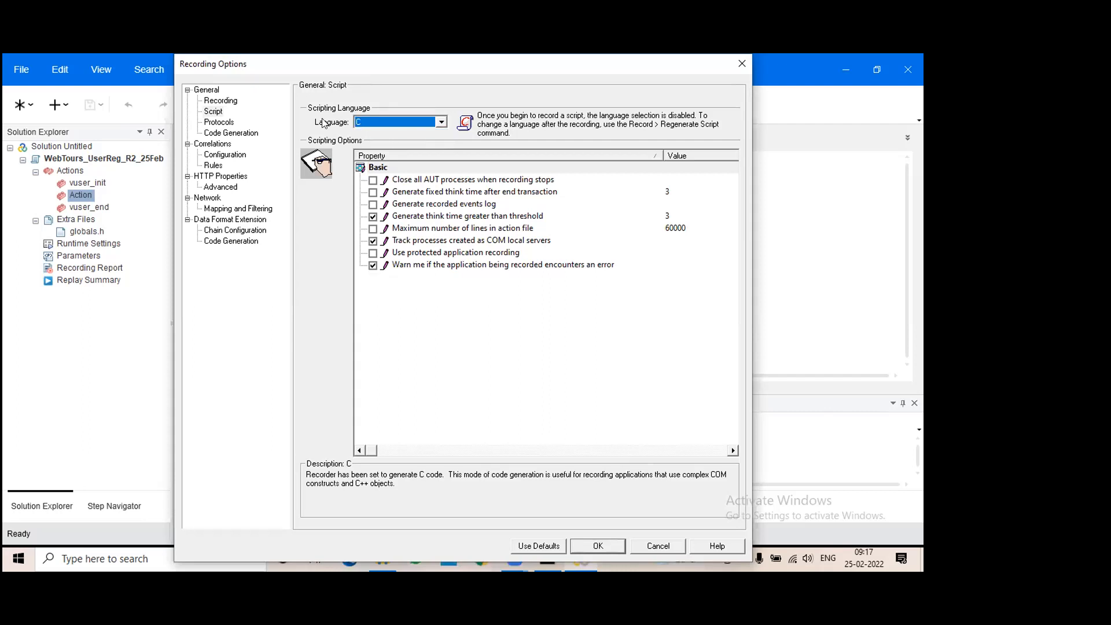
pyautogui.click(218, 122)
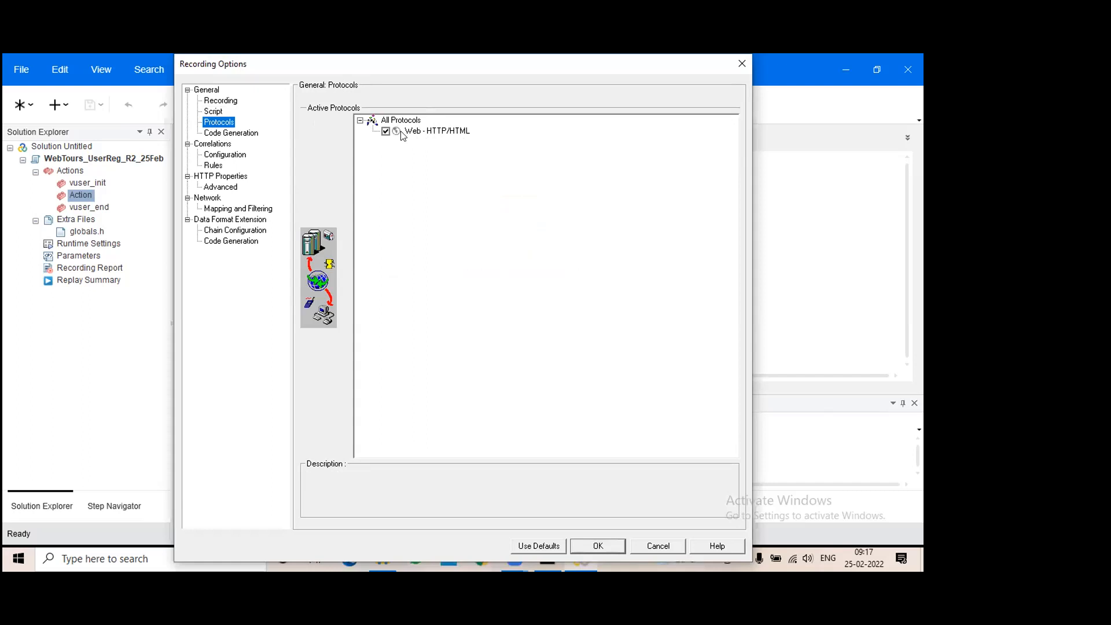
pyautogui.click(227, 136)
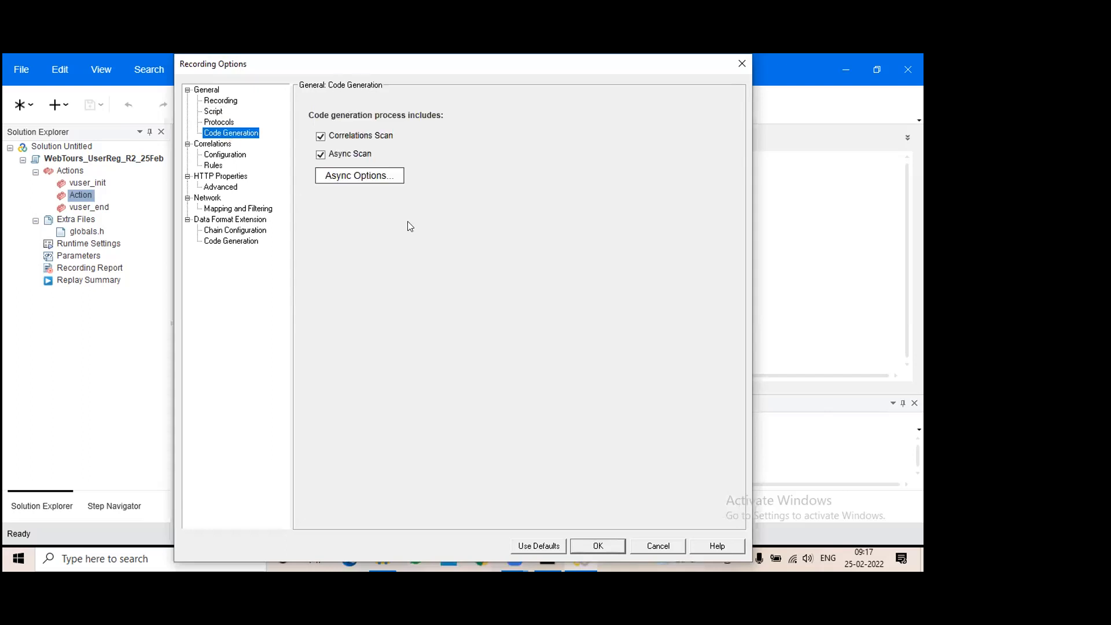
pyautogui.click(338, 158)
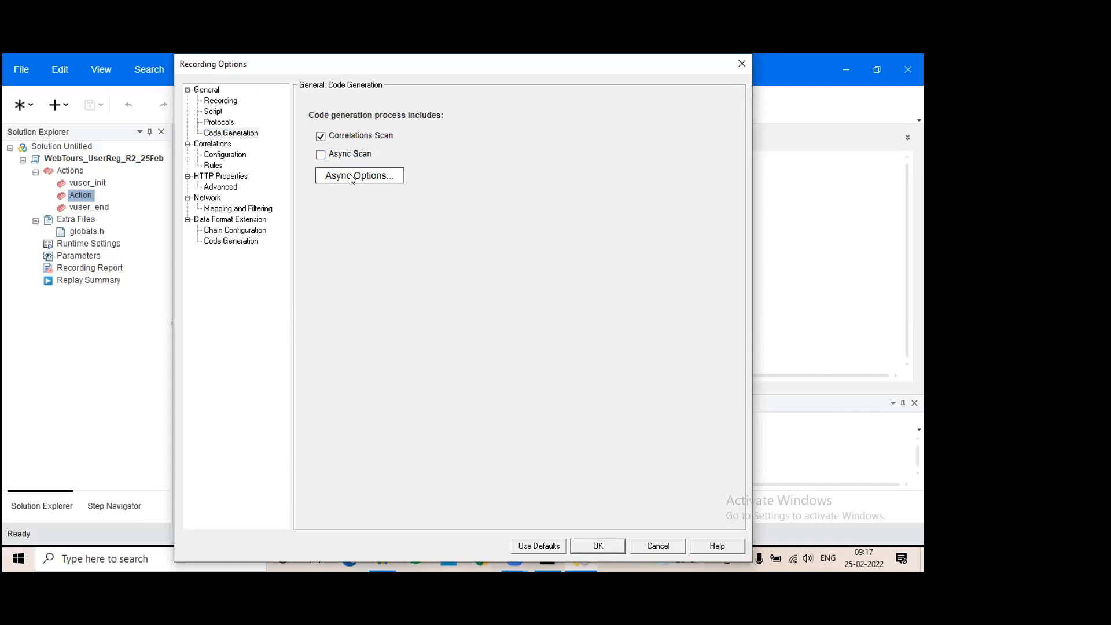
pyautogui.click(223, 155)
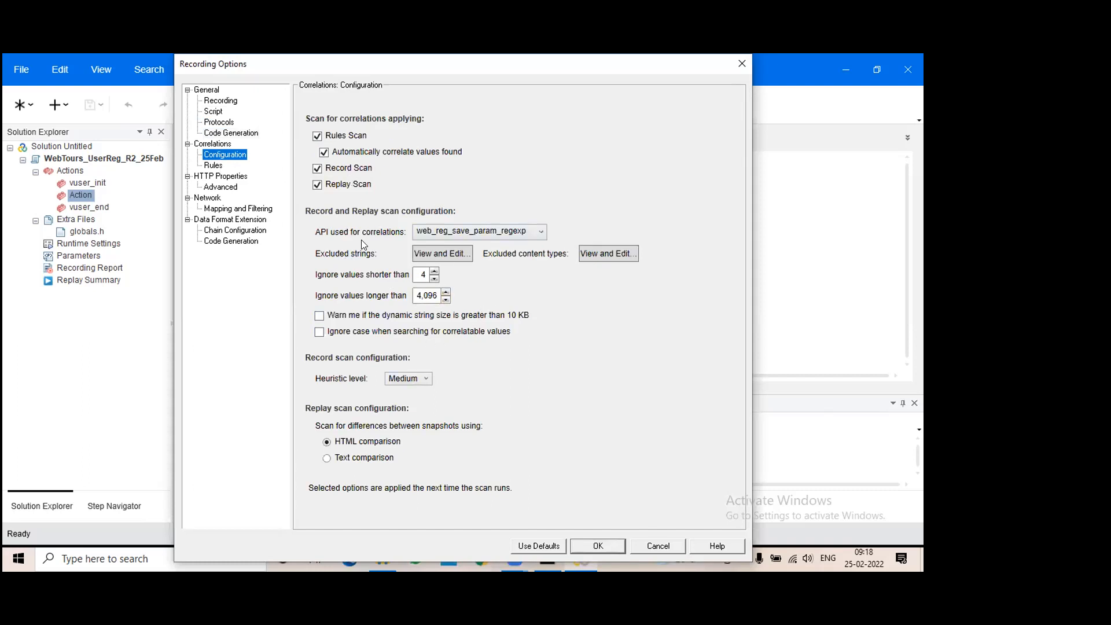
# Uncheck 'Generate web_add_cookie functions' and 'Generate steps for WebSocket traffic' under HTTP Properties > Advanced
pyautogui.click(221, 187)
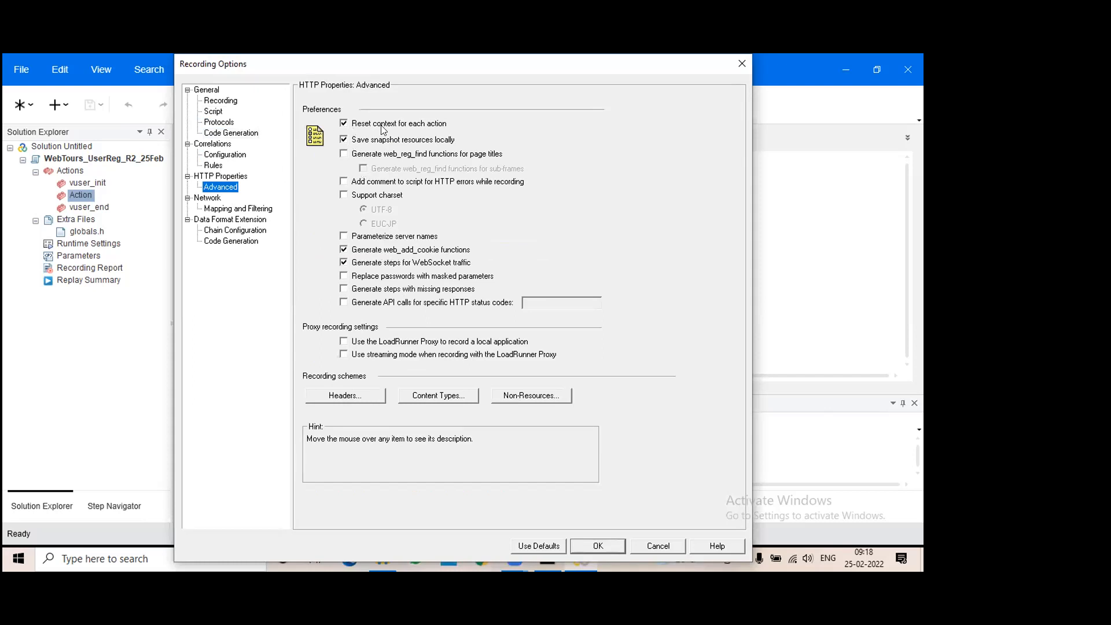
pyautogui.click(344, 251)
pyautogui.click(374, 264)
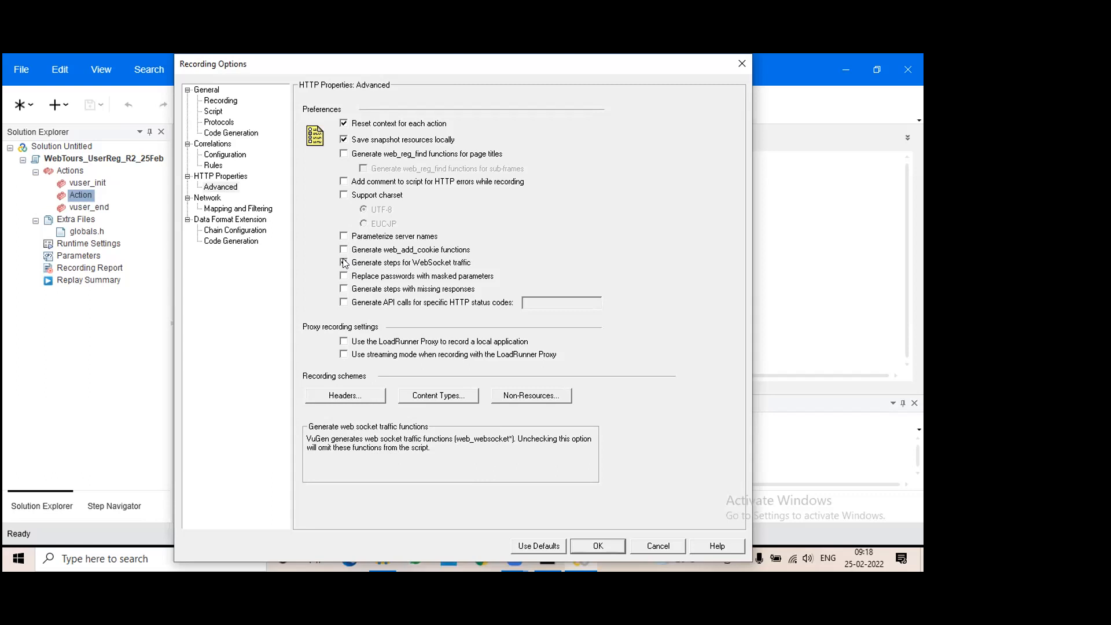
pyautogui.click(345, 263)
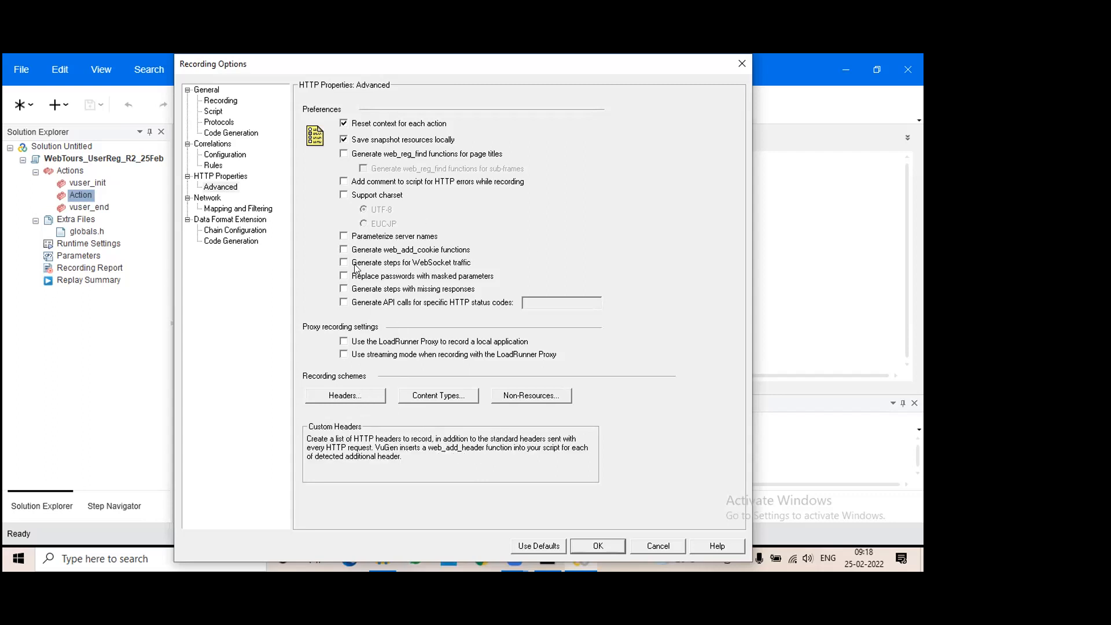
# Set HTTP header recording to 'Do not record headers'
pyautogui.click(344, 398)
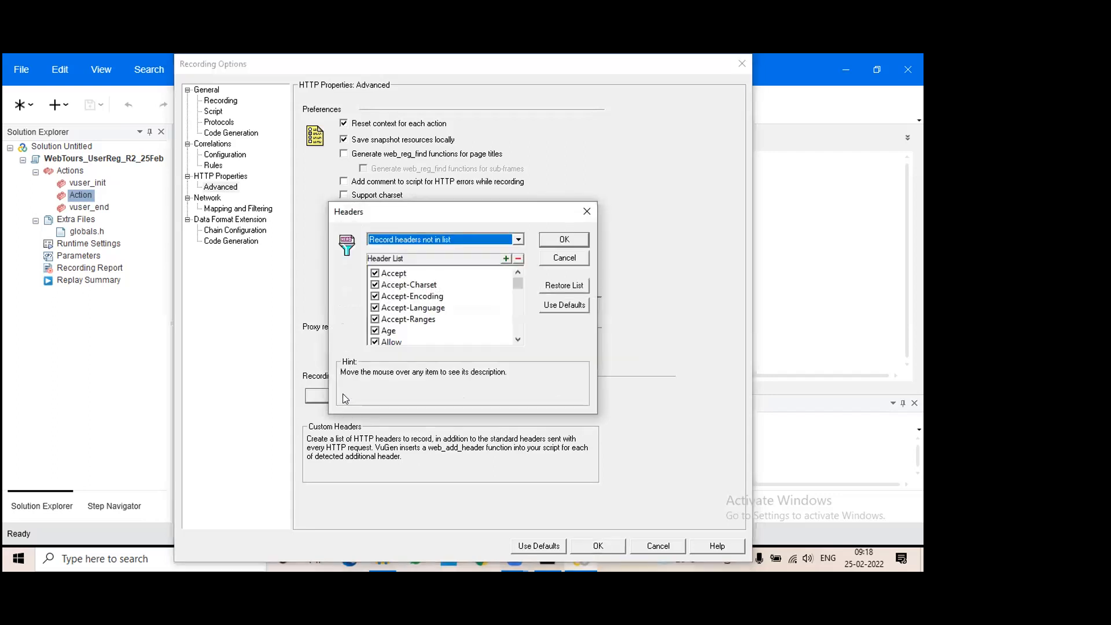
pyautogui.click(518, 239)
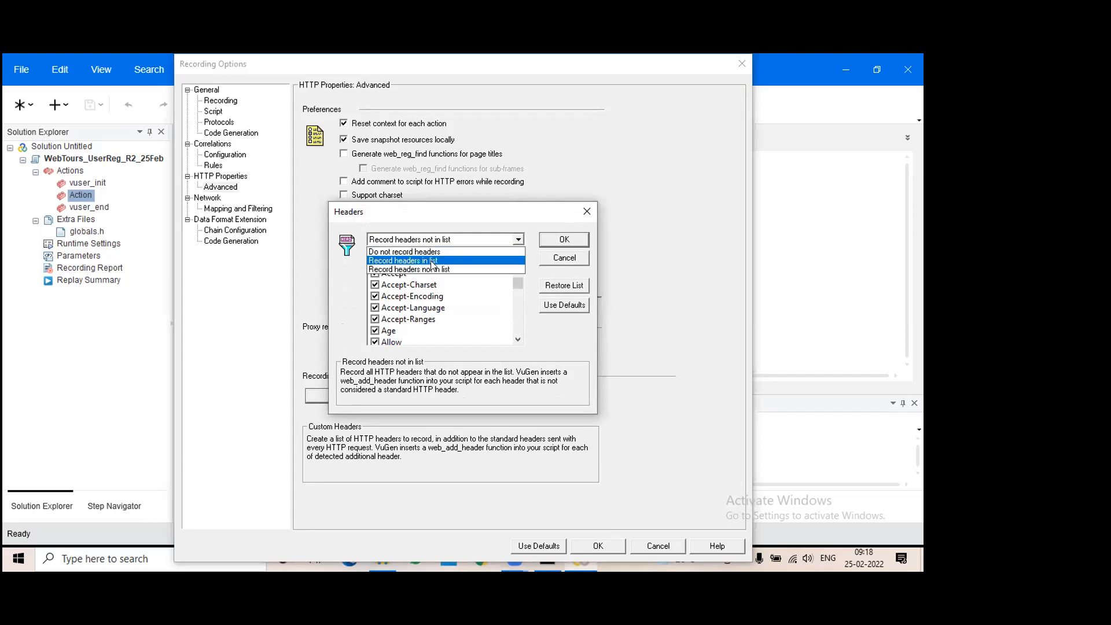
pyautogui.click(440, 269)
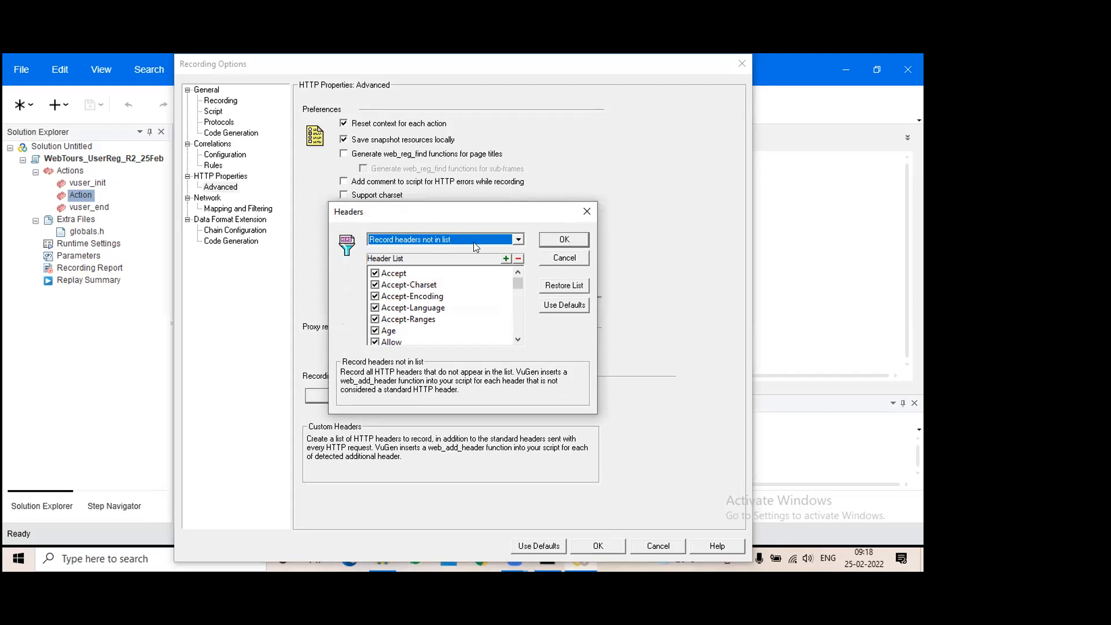
pyautogui.click(470, 242)
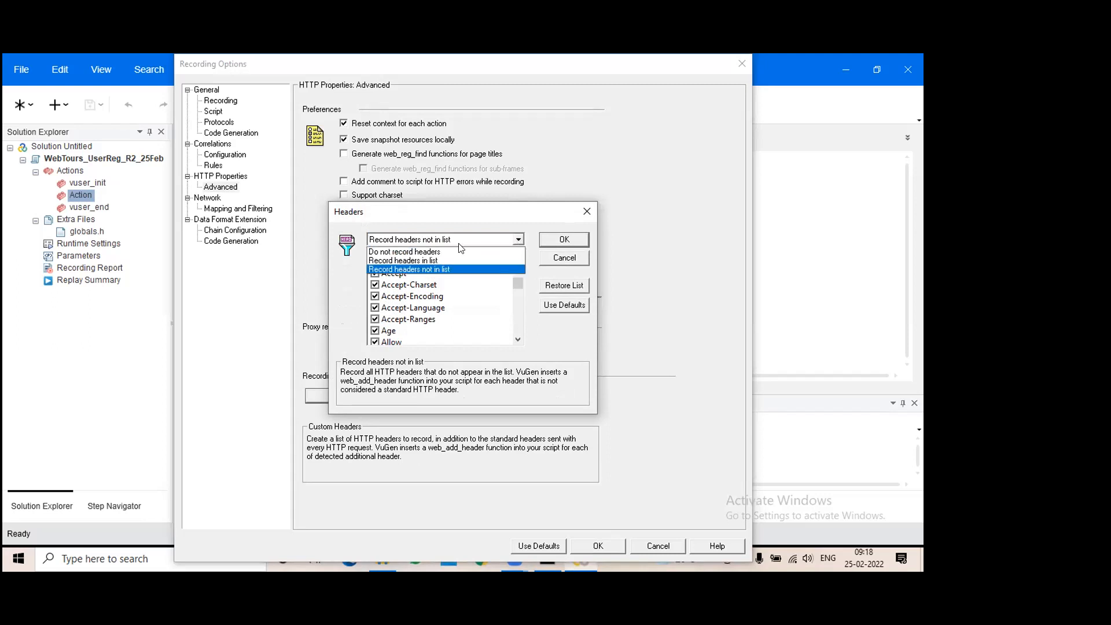
pyautogui.click(449, 253)
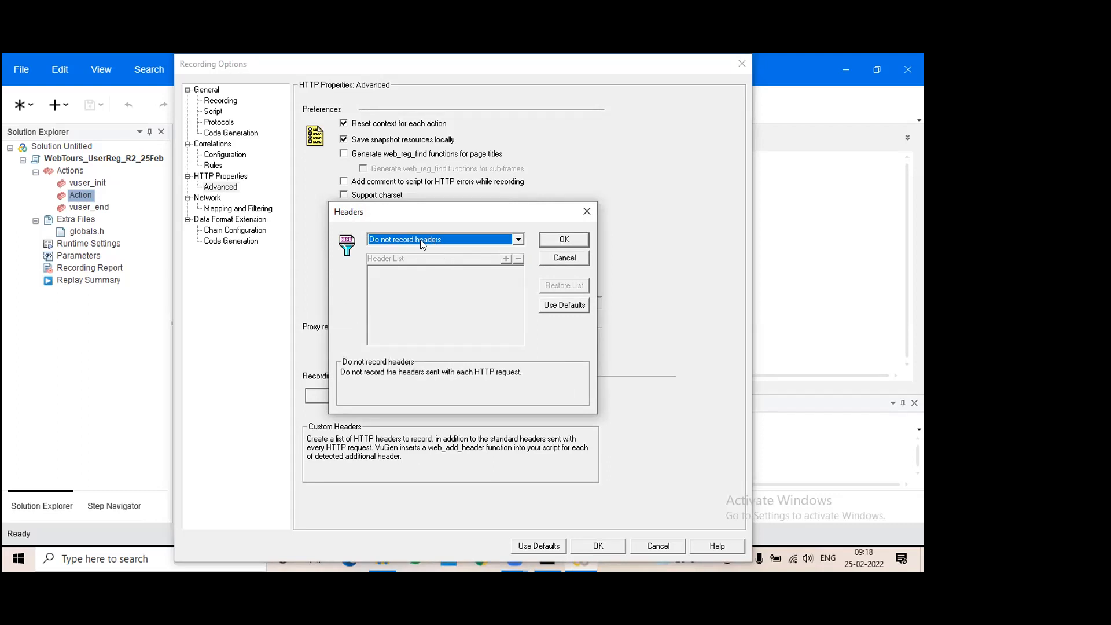
pyautogui.click(509, 242)
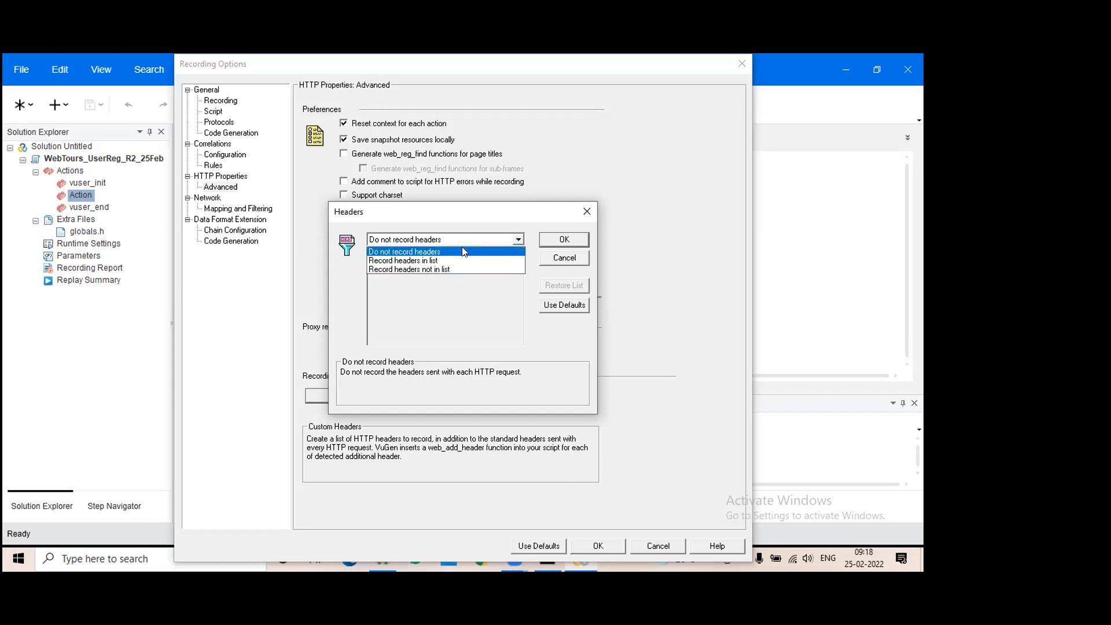
pyautogui.click(457, 252)
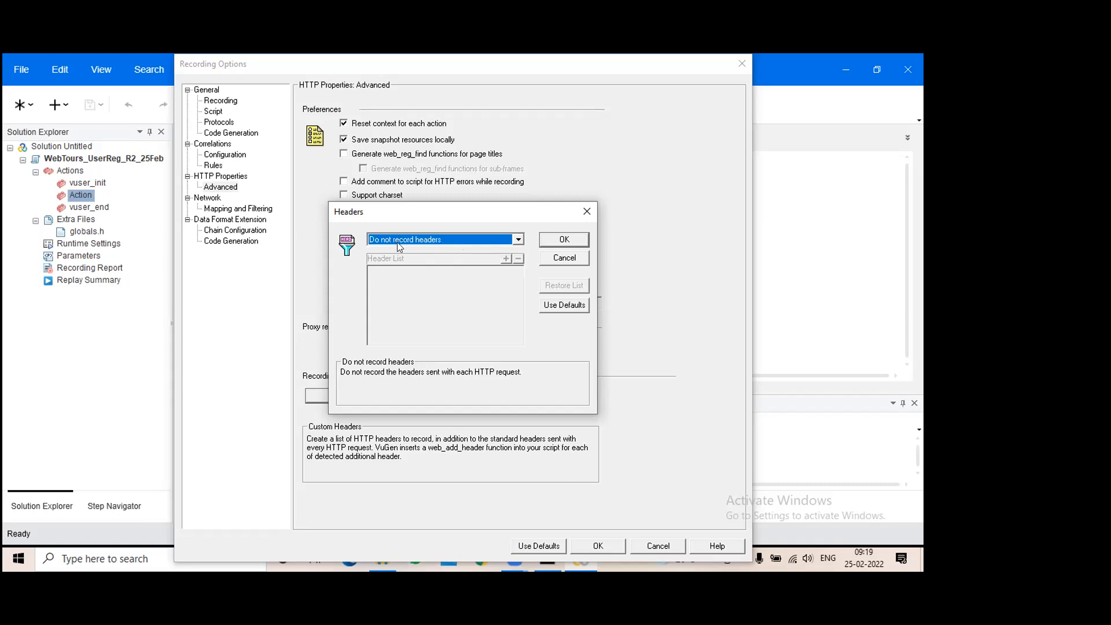
# Confirm the header setting, review Network > Mapping and Filtering, and close Recording Options
pyautogui.click(554, 242)
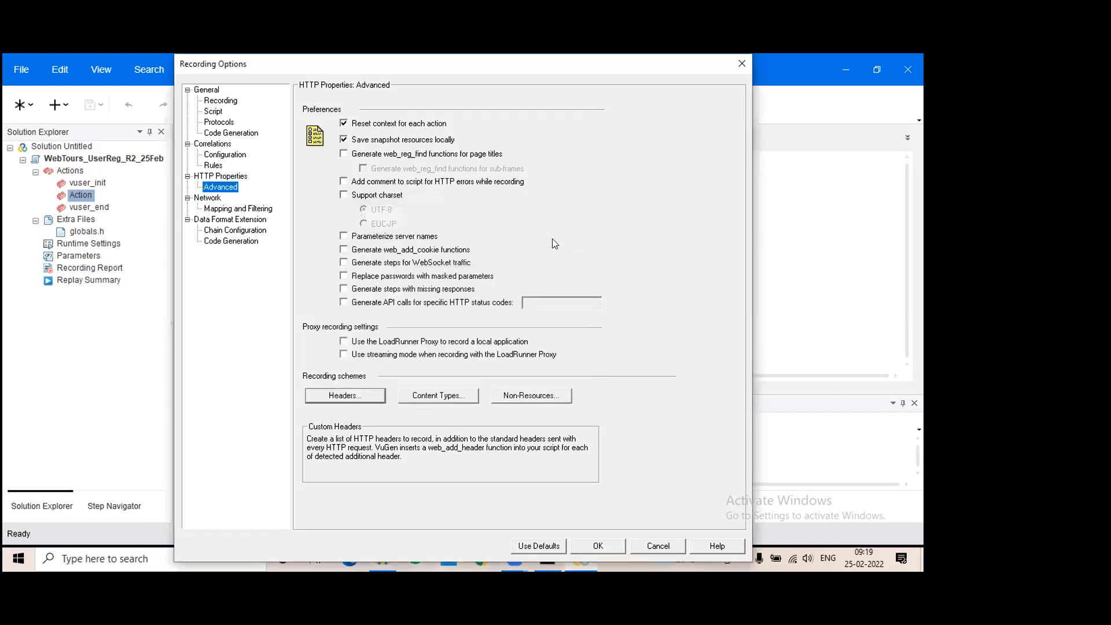
pyautogui.click(235, 209)
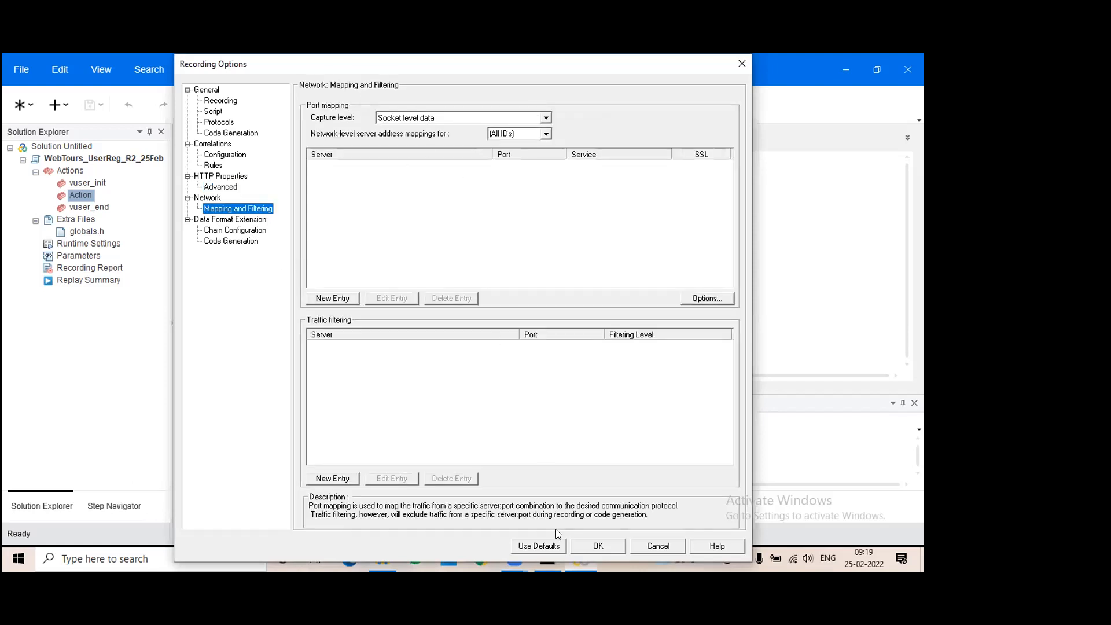
pyautogui.click(599, 545)
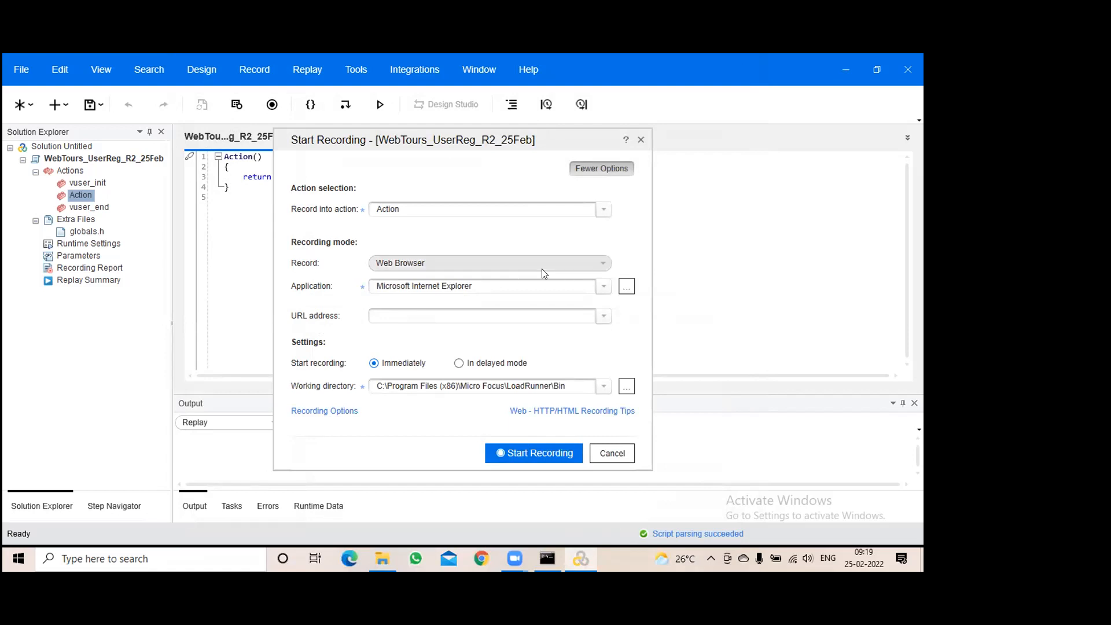
# Keep Web Browser as the recording mode and select Mozilla Firefox as the application to record
pyautogui.click(478, 286)
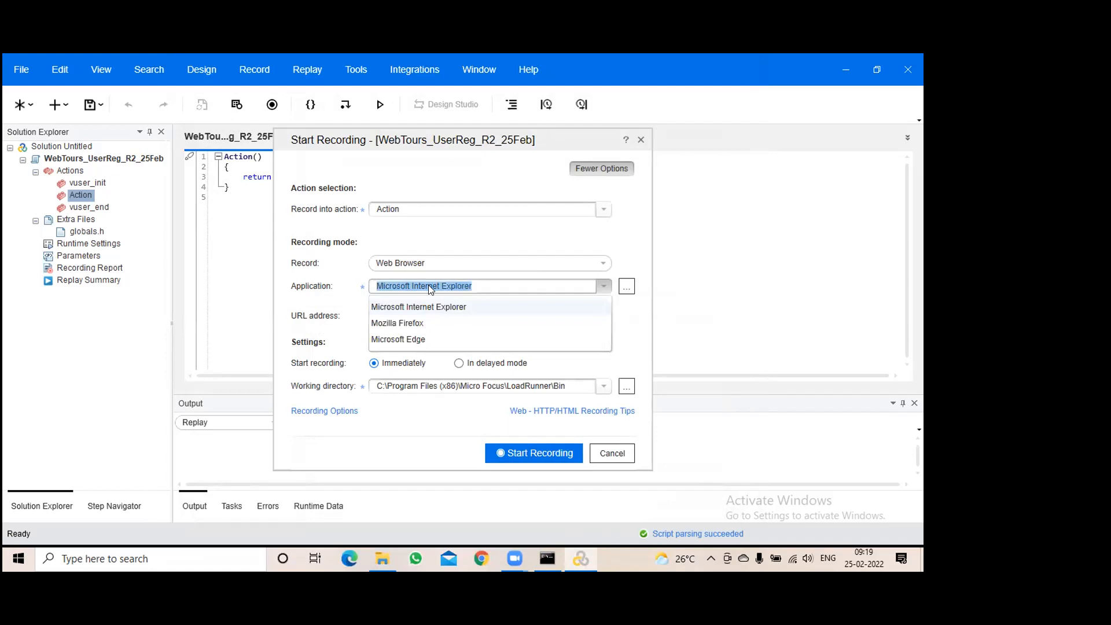
pyautogui.click(389, 227)
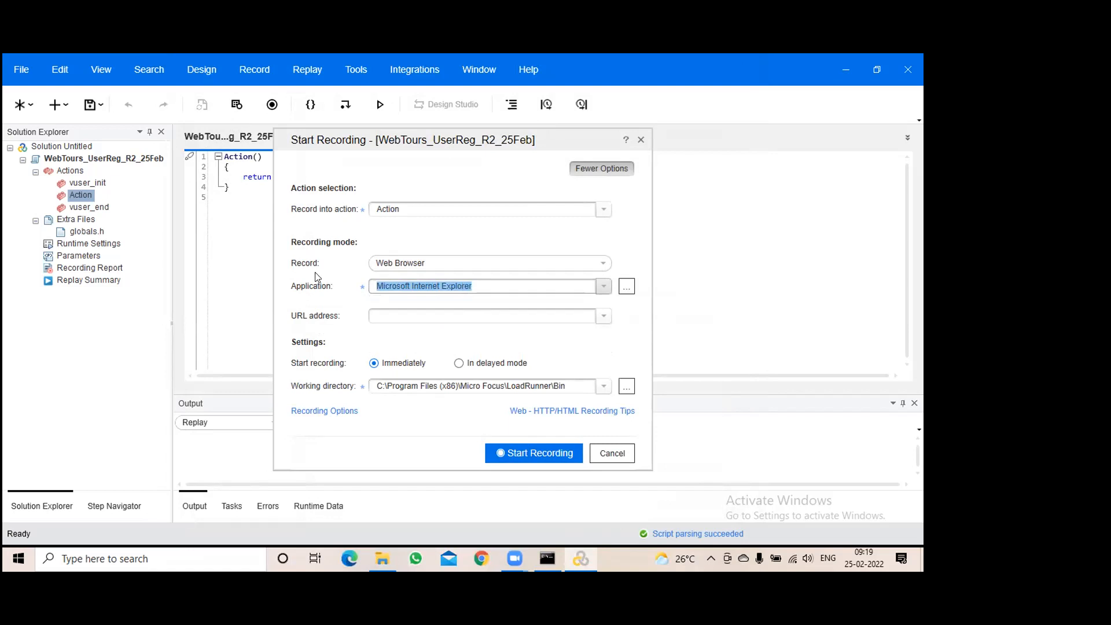
pyautogui.click(398, 264)
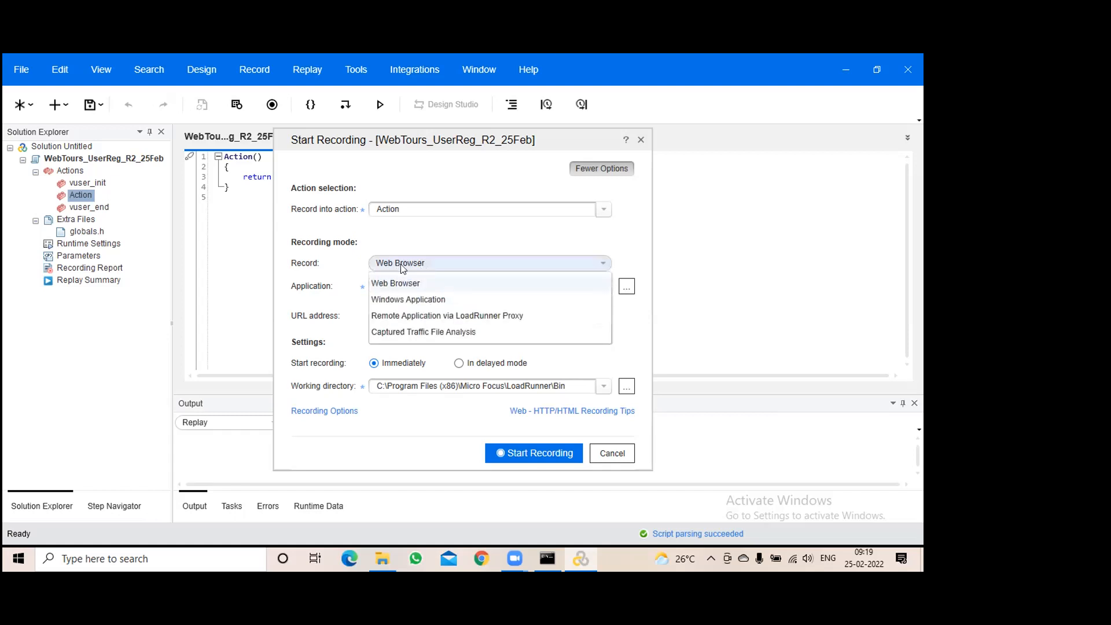
pyautogui.click(405, 283)
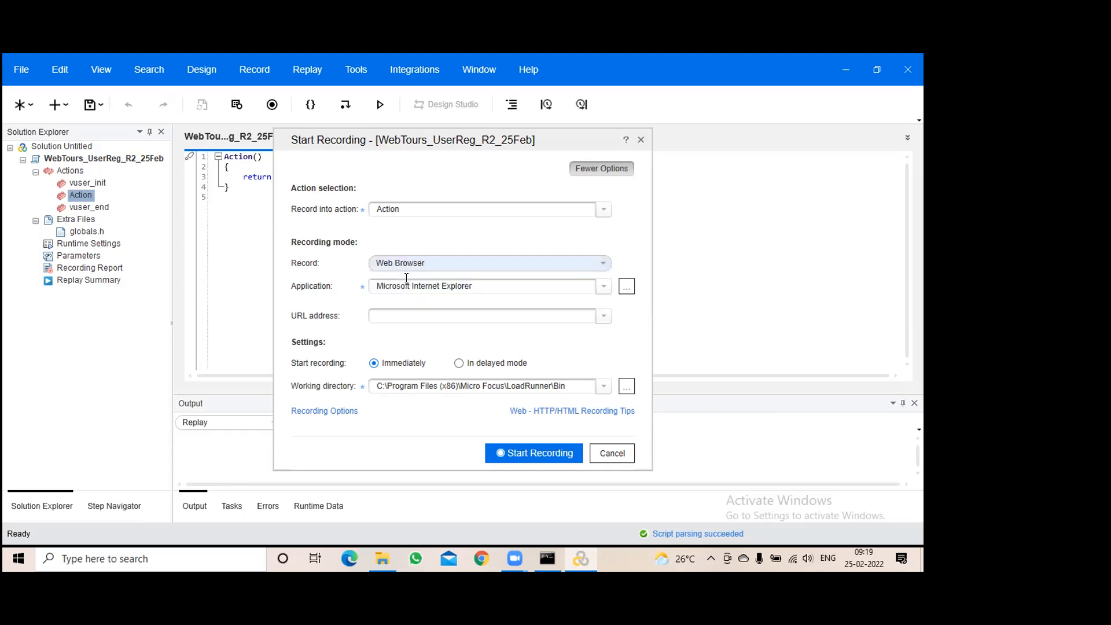
pyautogui.click(476, 285)
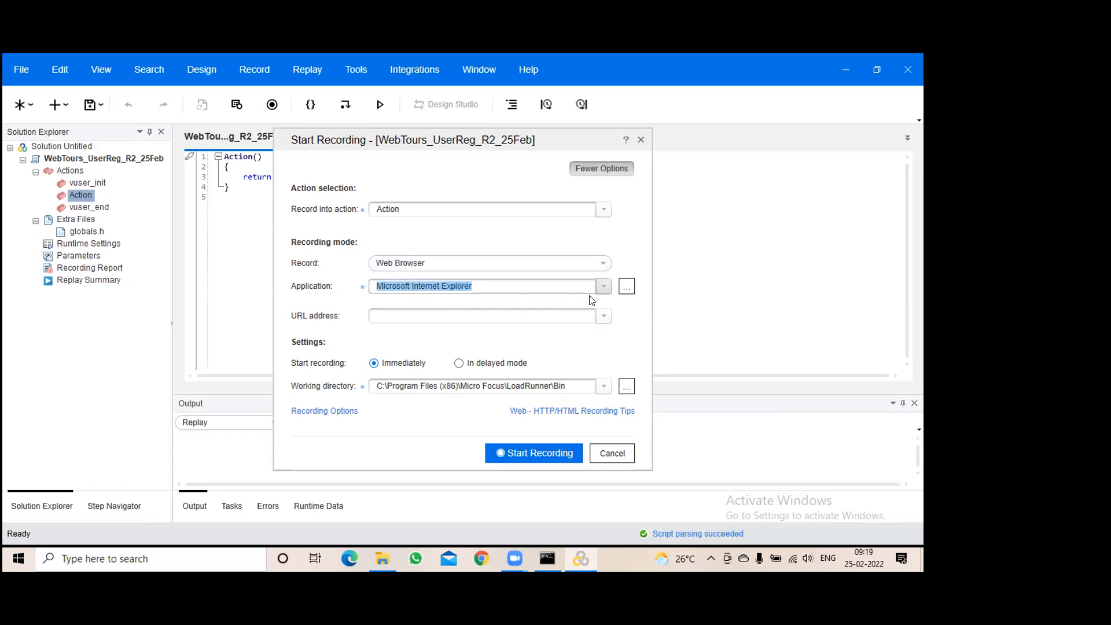
pyautogui.click(602, 287)
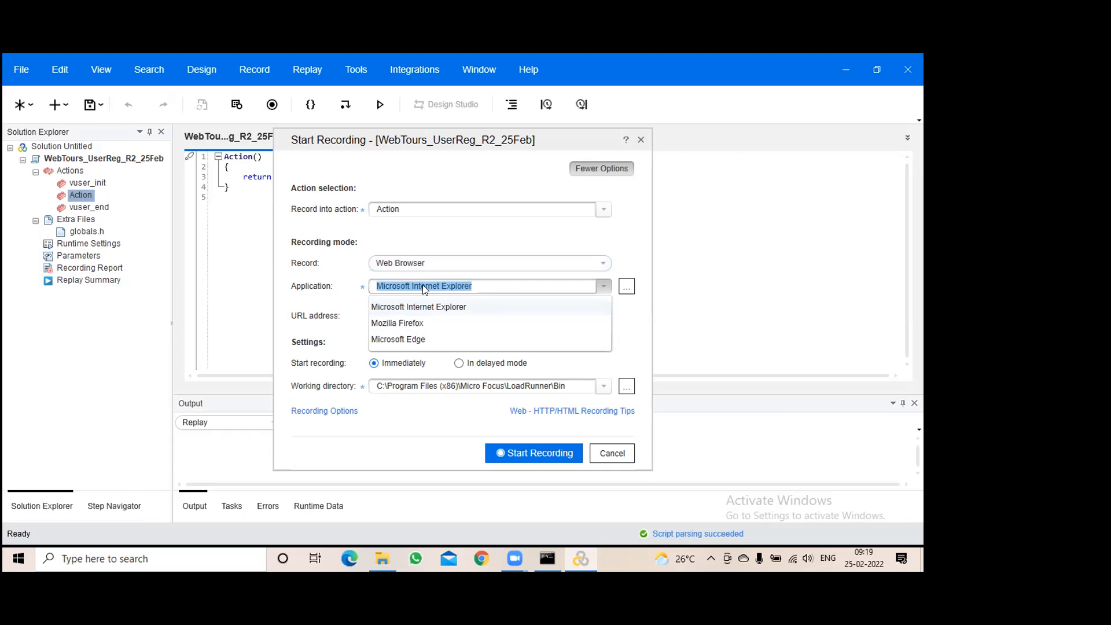
pyautogui.click(428, 324)
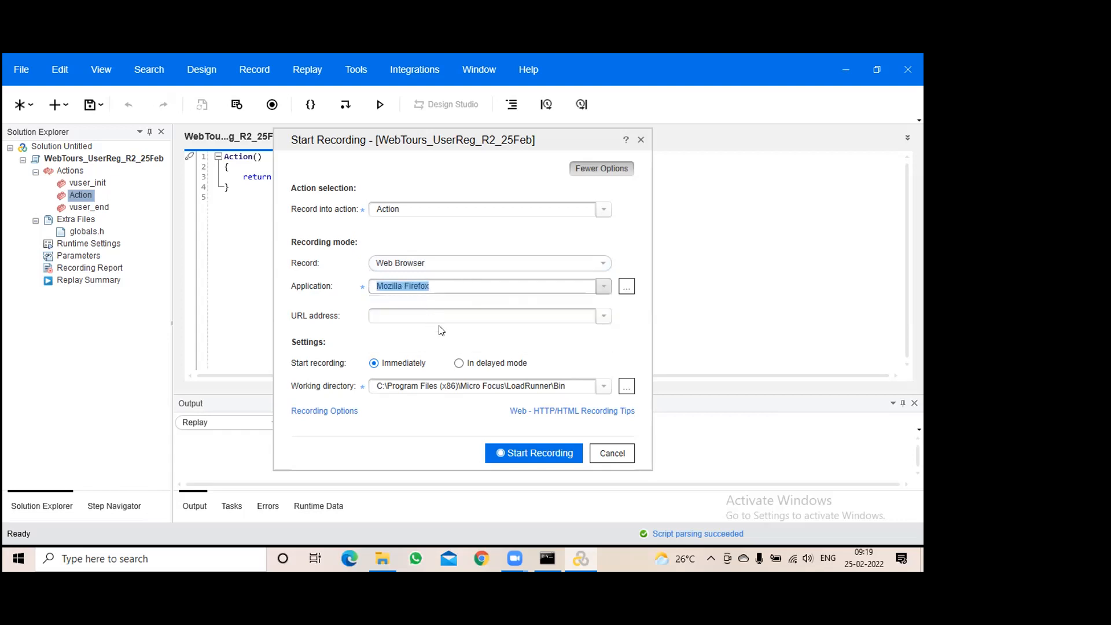
pyautogui.click(377, 316)
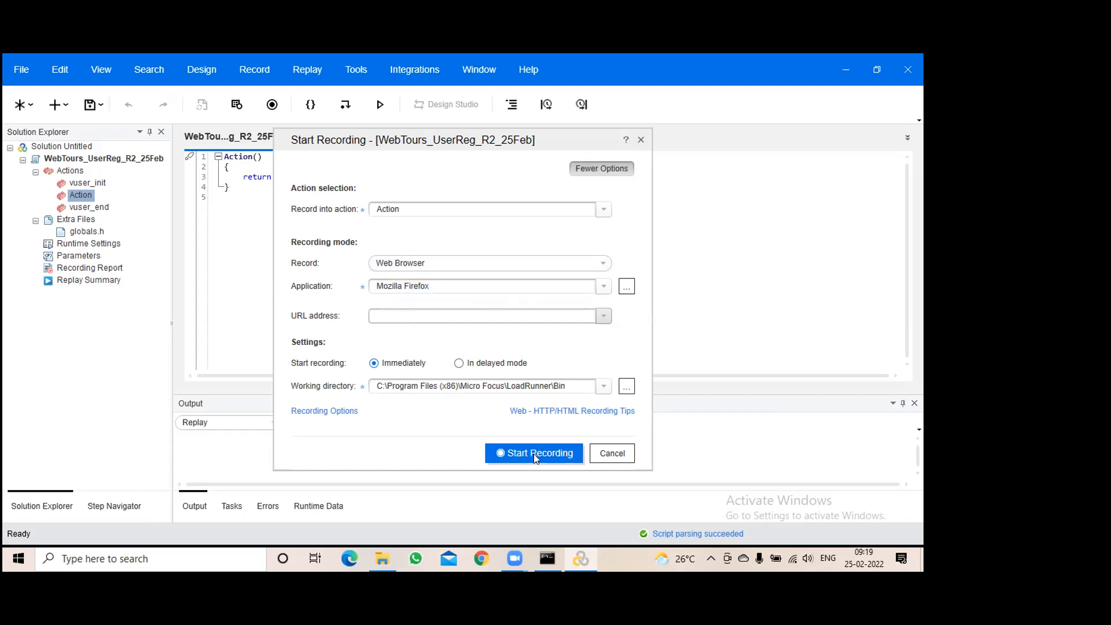
pyautogui.click(431, 285)
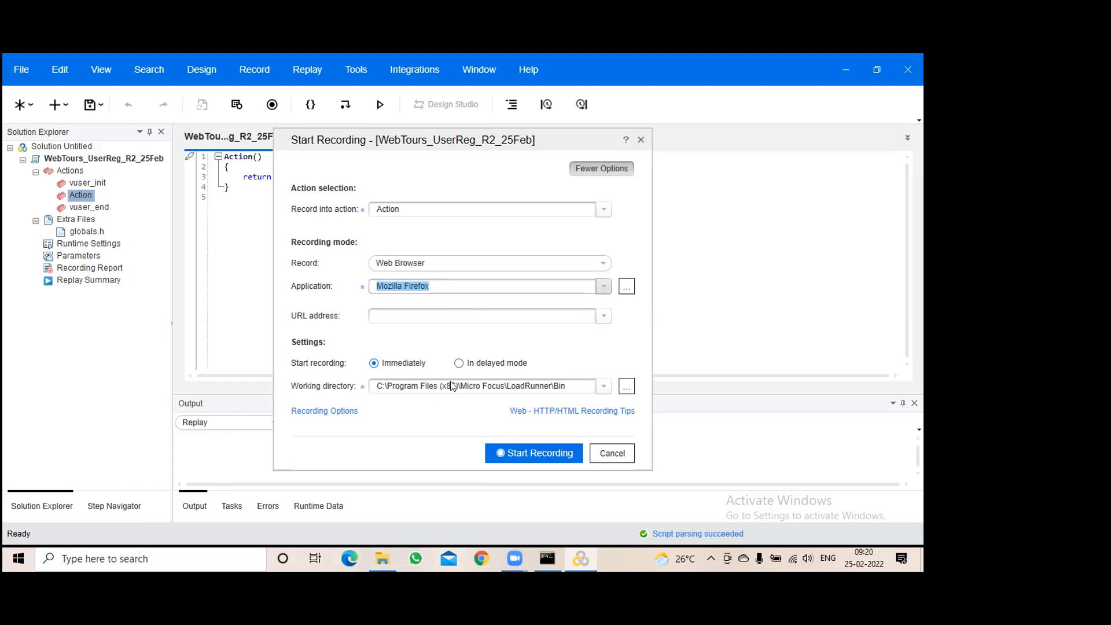
pyautogui.click(437, 286)
pyautogui.moveTo(375, 556)
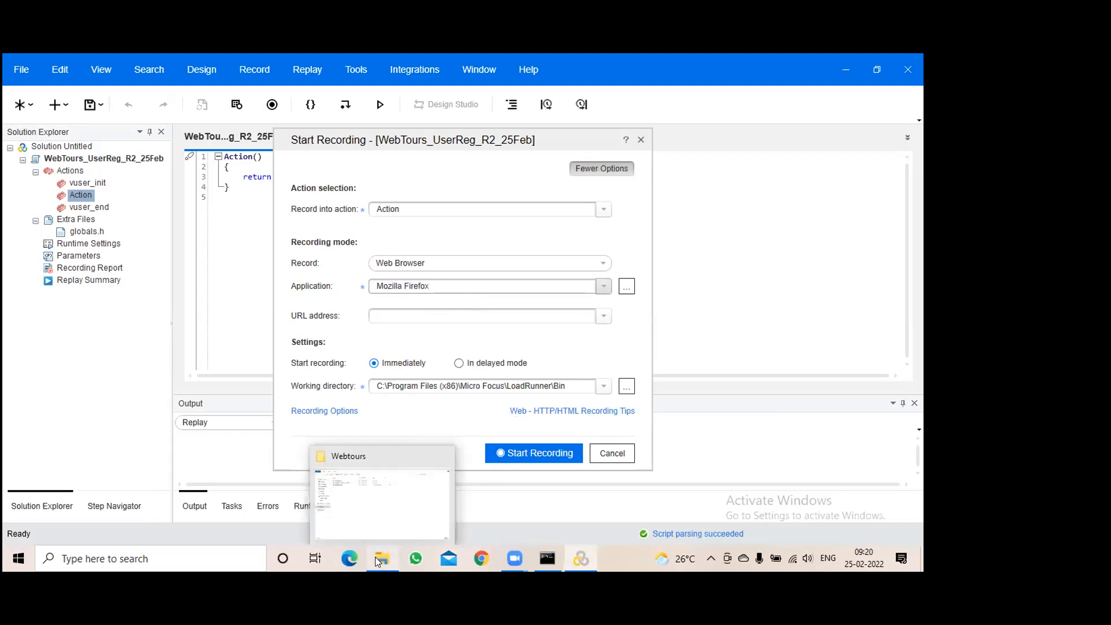
pyautogui.click(377, 491)
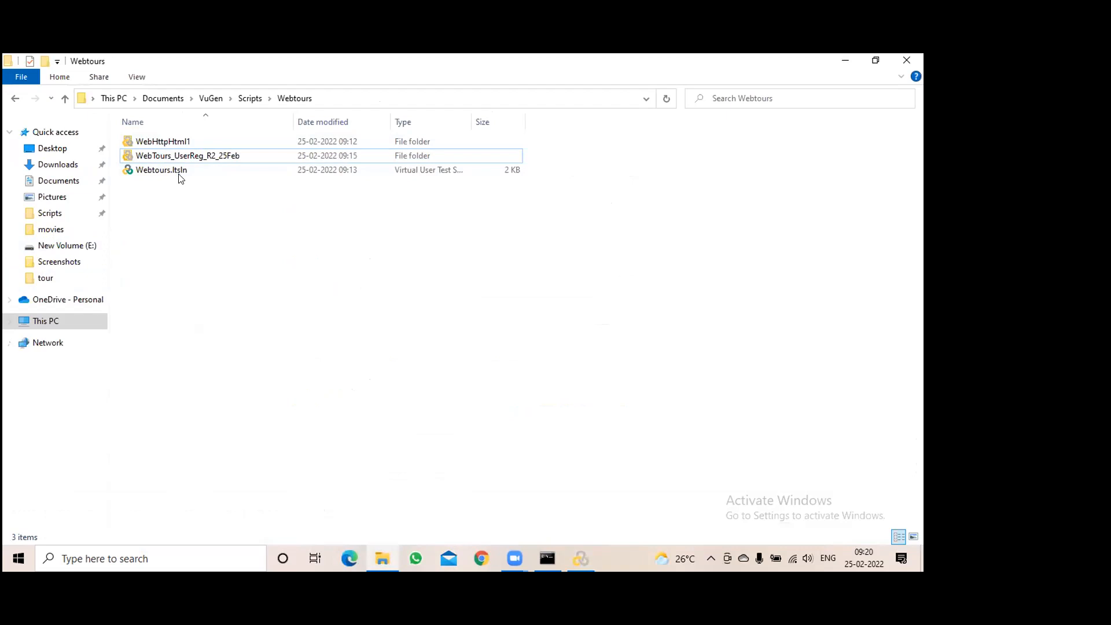
pyautogui.click(63, 251)
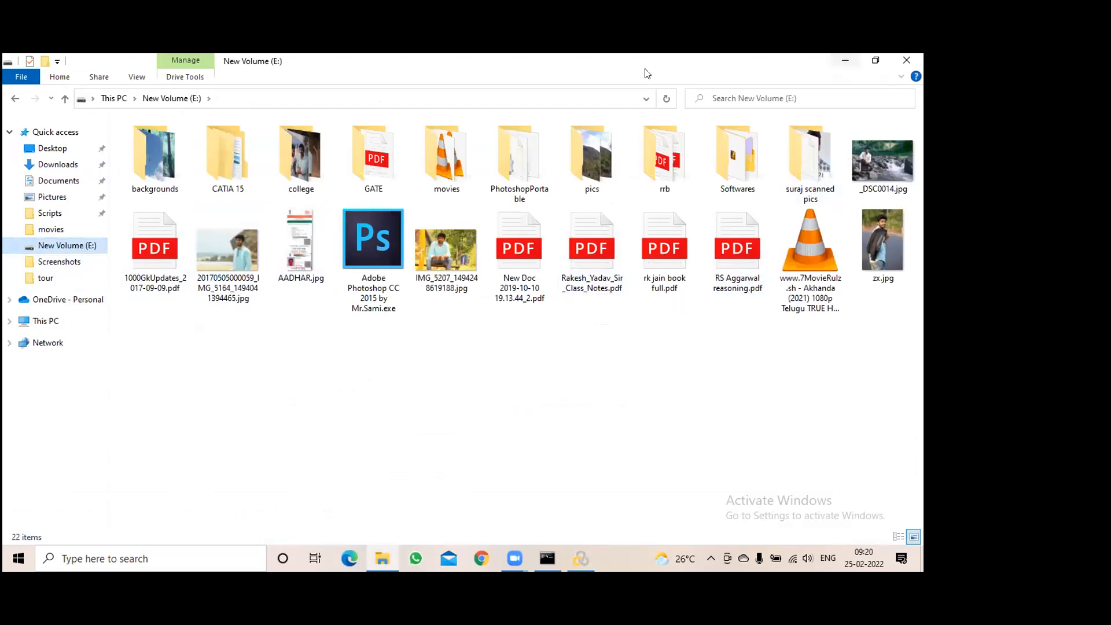
pyautogui.click(911, 59)
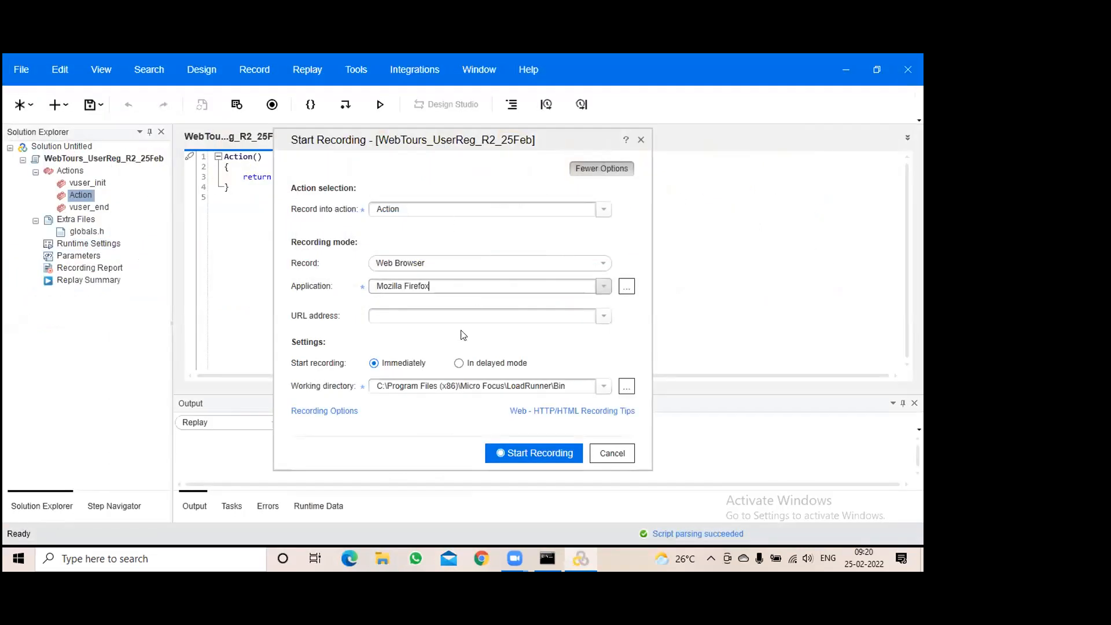
# Start recording, allow VuGen through the firewall, and skip importing any browser data
pyautogui.click(537, 451)
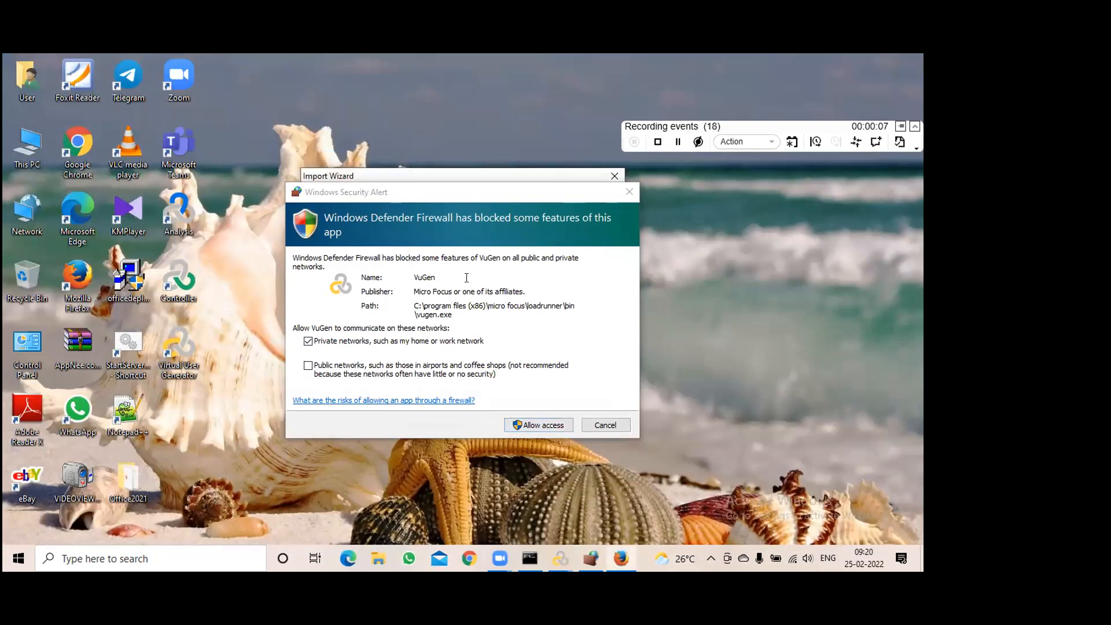
pyautogui.click(544, 427)
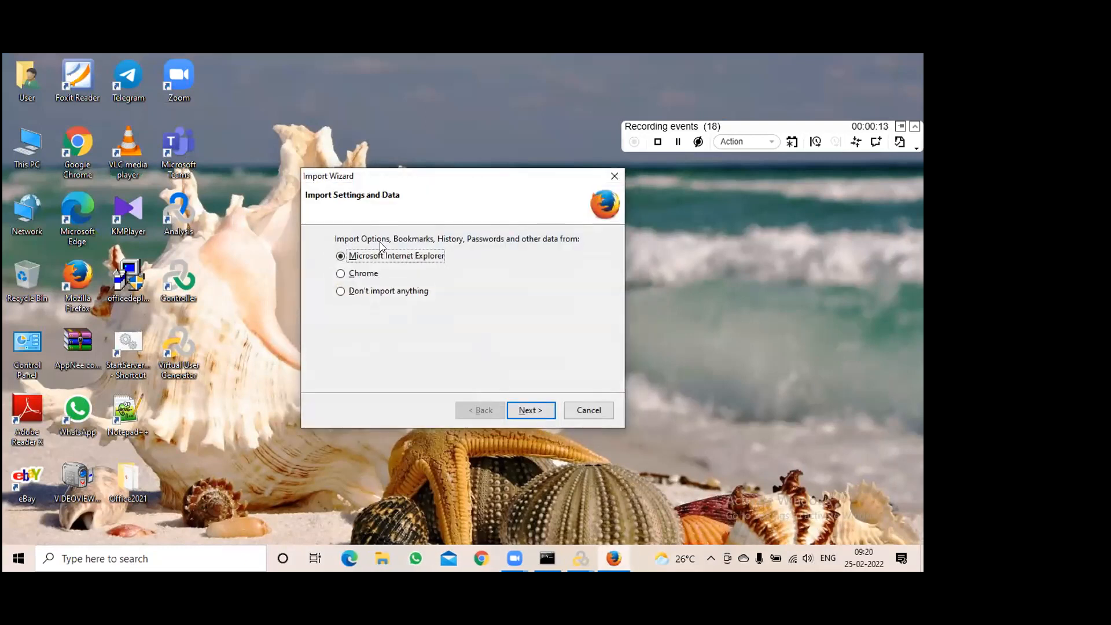
pyautogui.click(351, 293)
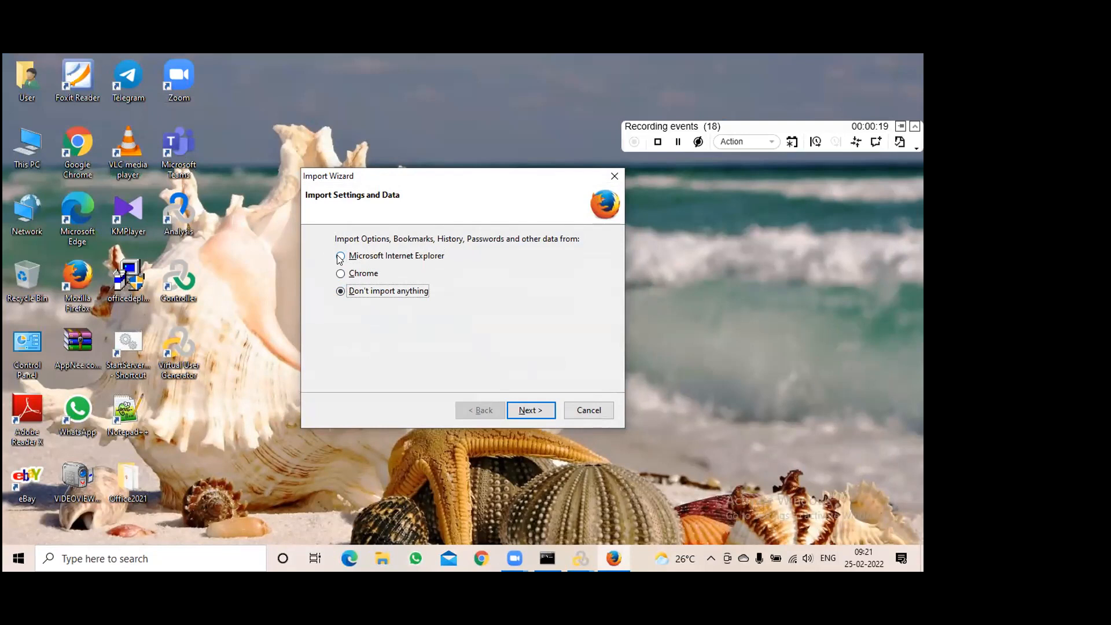
pyautogui.click(531, 408)
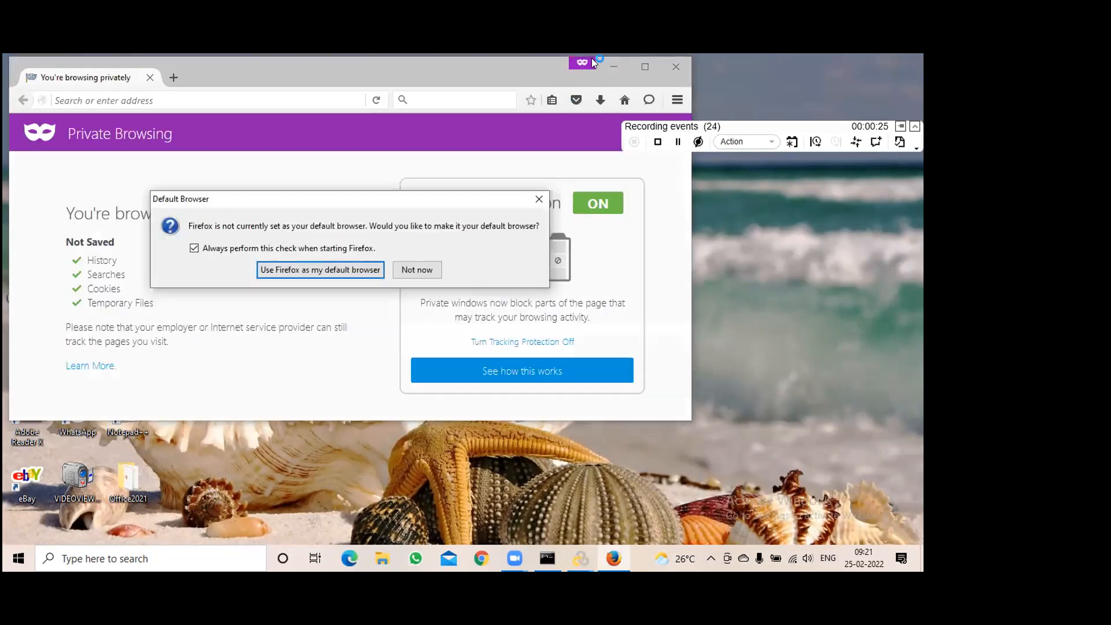
# Turn off Firefox's startup default-browser check and decline making it the default browser
pyautogui.click(144, 448)
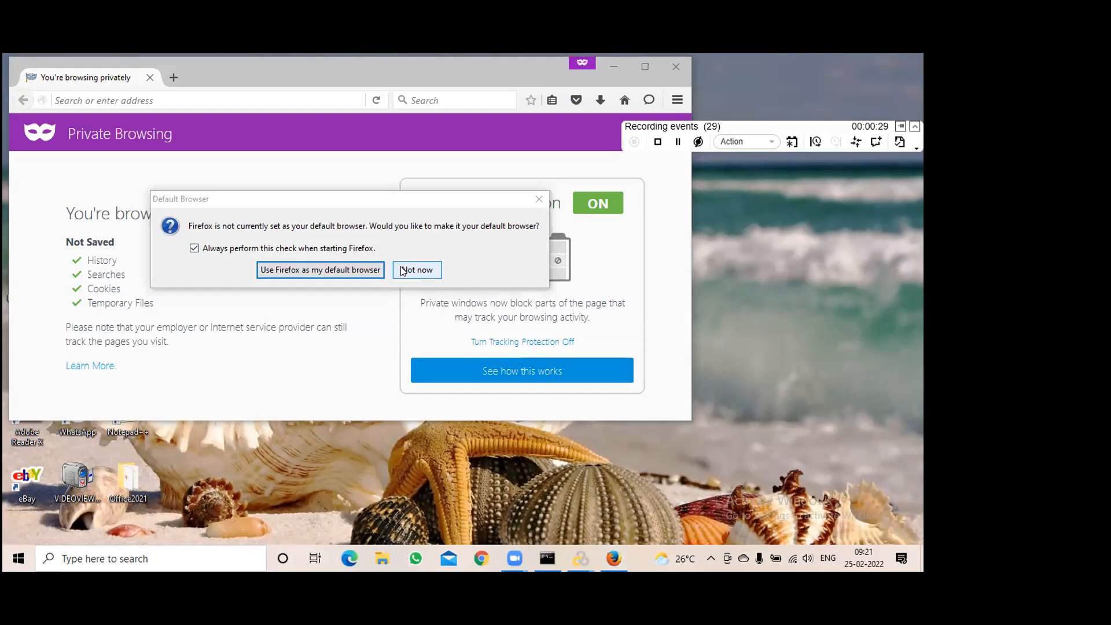
pyautogui.click(195, 248)
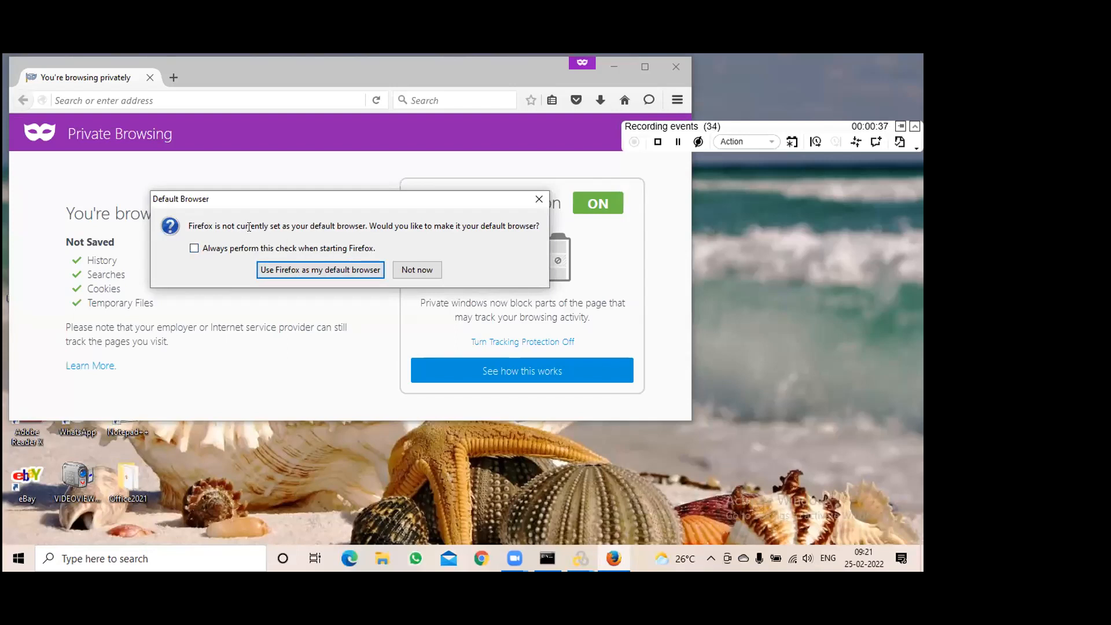
pyautogui.moveTo(246, 223); pyautogui.dragTo(539, 226)
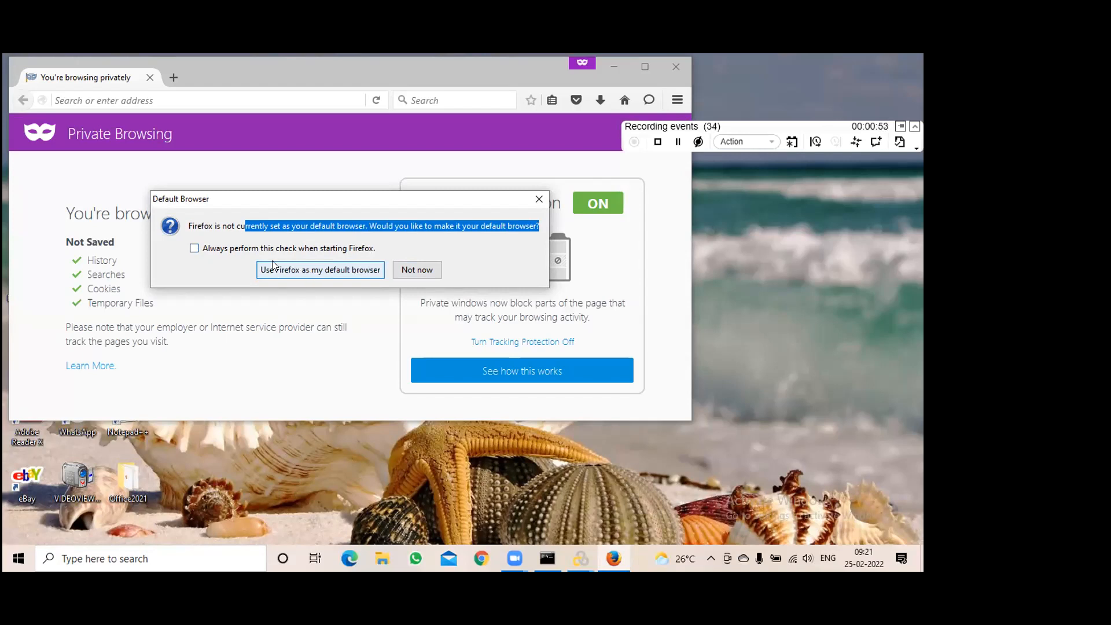
pyautogui.click(405, 270)
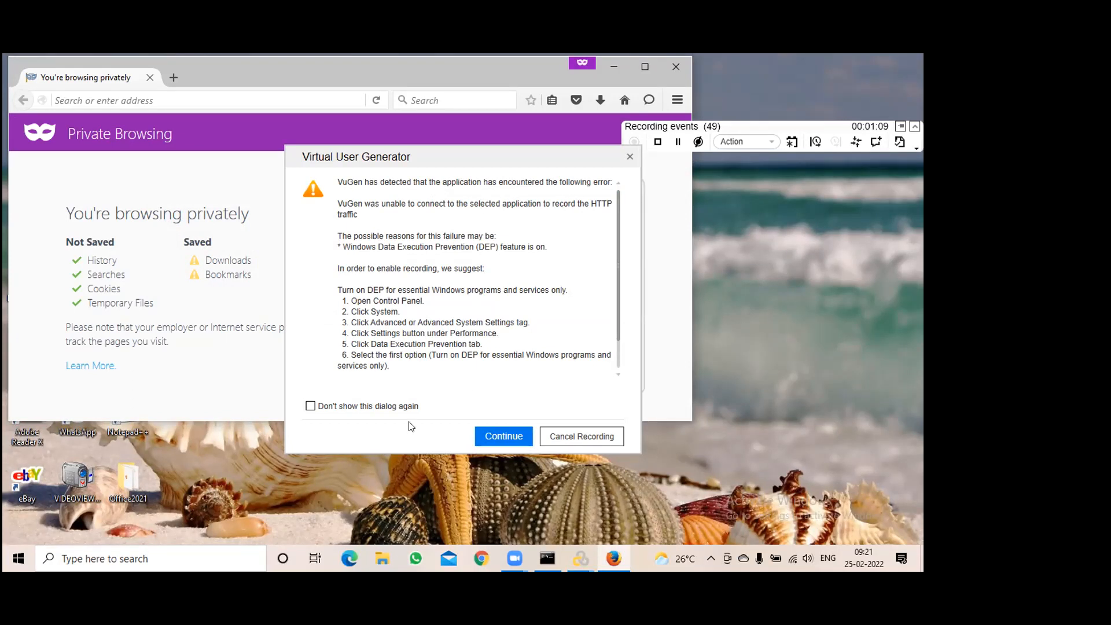
pyautogui.click(311, 406)
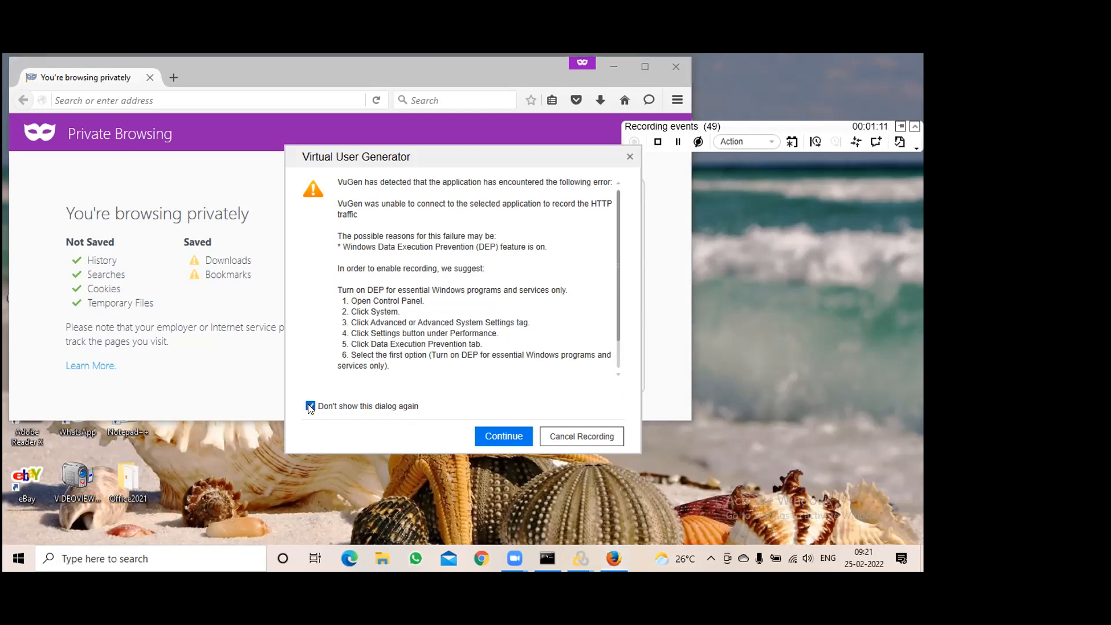
pyautogui.click(310, 406)
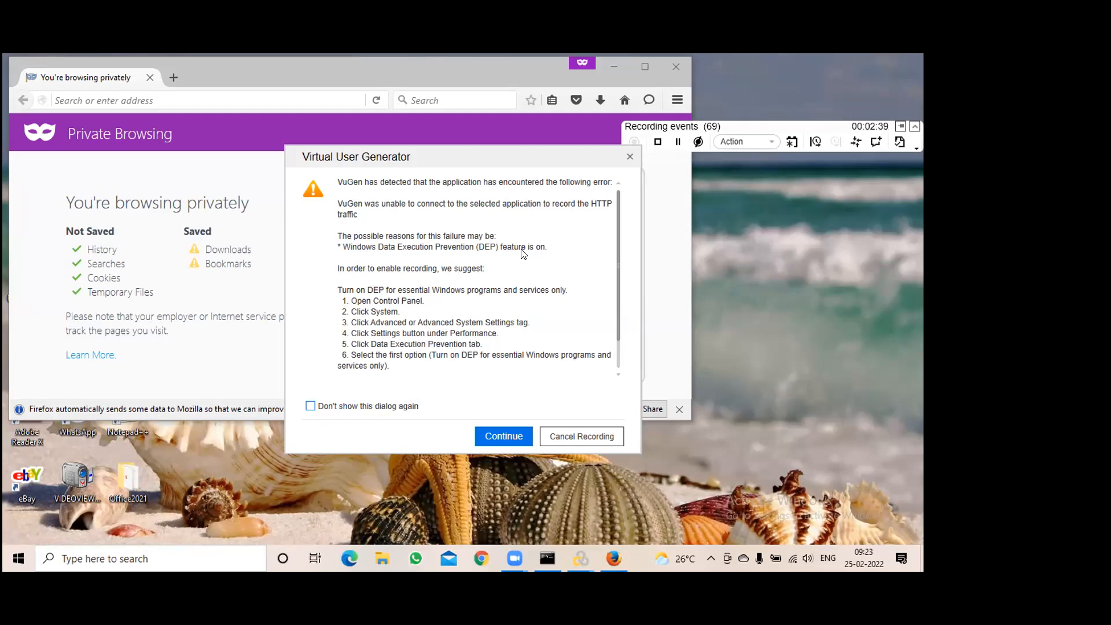
# Search for 'control panel', open it, and move its window clear of the VuGen dialog
pyautogui.click(93, 559)
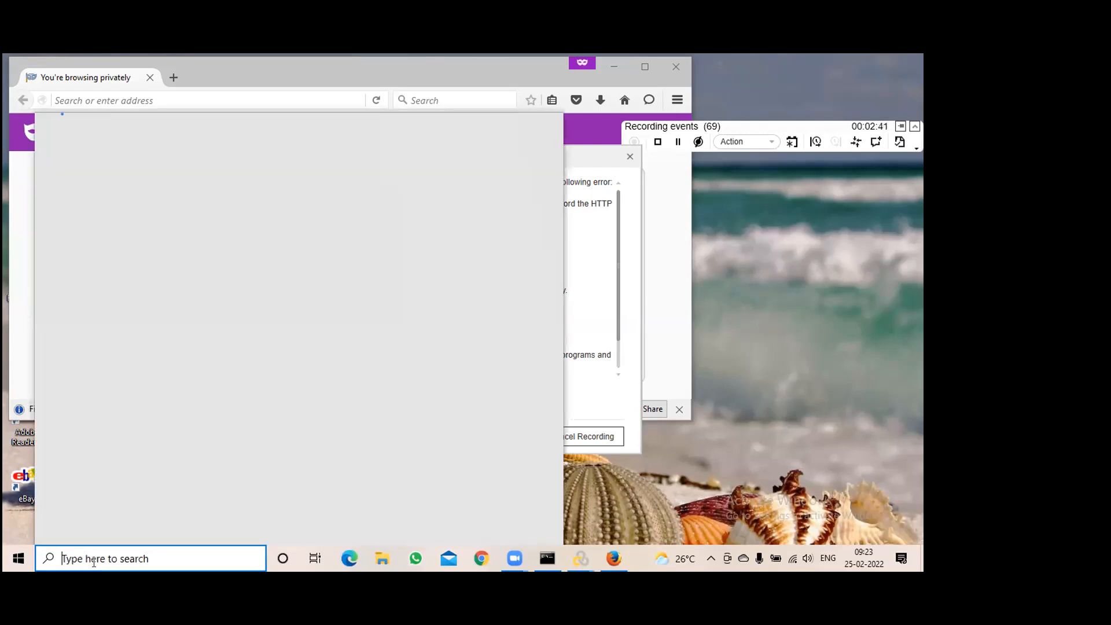
pyautogui.write('control panel')
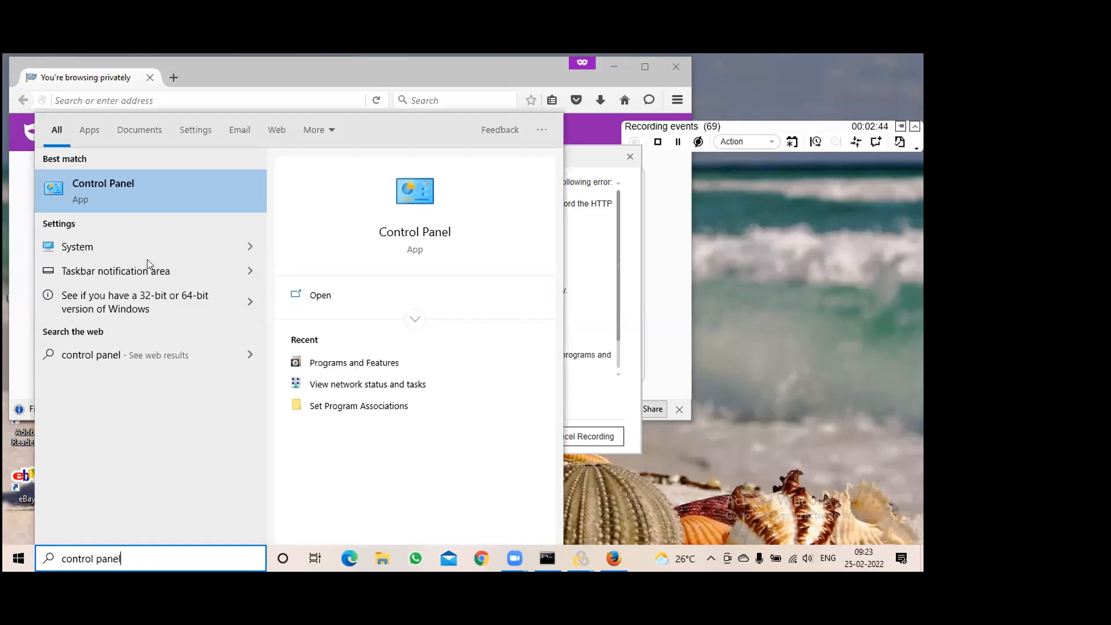
pyautogui.click(102, 197)
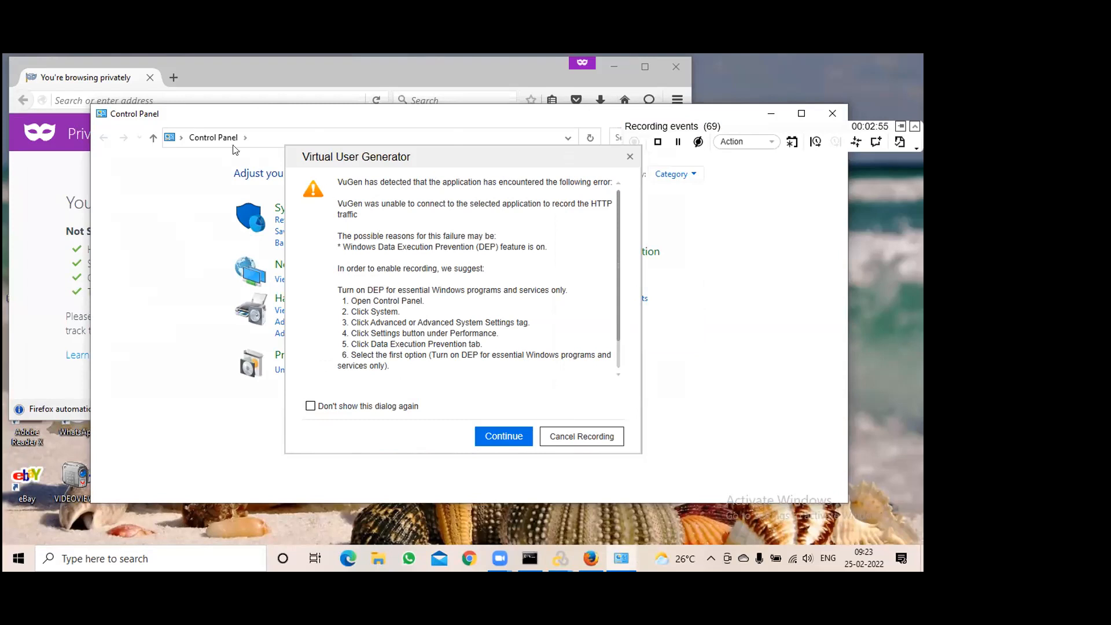
pyautogui.moveTo(235, 112); pyautogui.dragTo(721, 184)
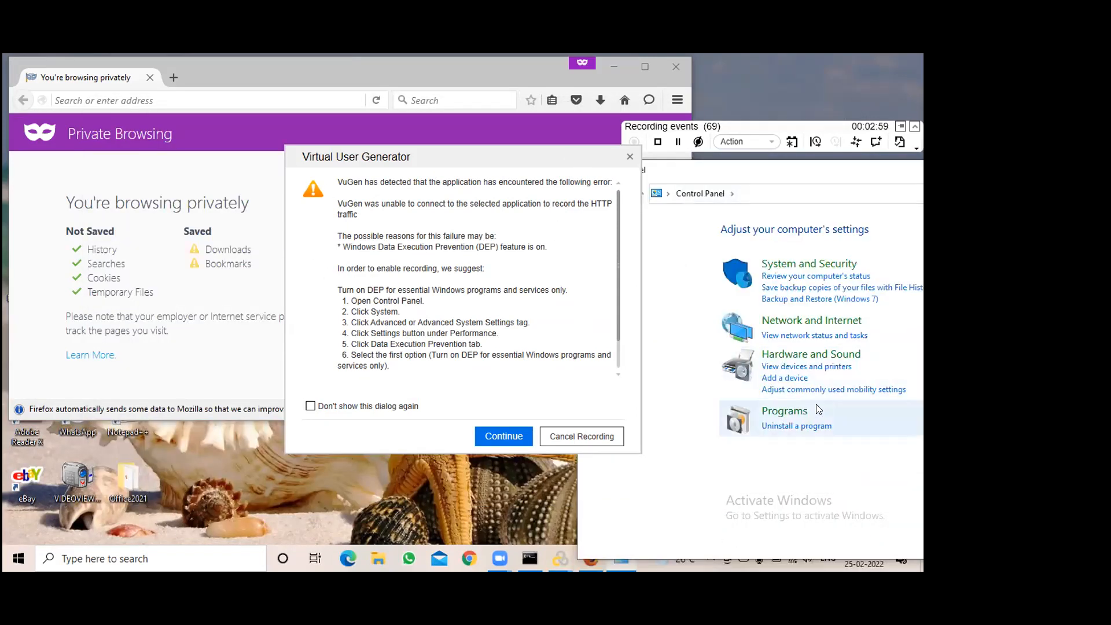
pyautogui.moveTo(838, 173); pyautogui.dragTo(665, 171)
pyautogui.moveTo(735, 169); pyautogui.dragTo(833, 177)
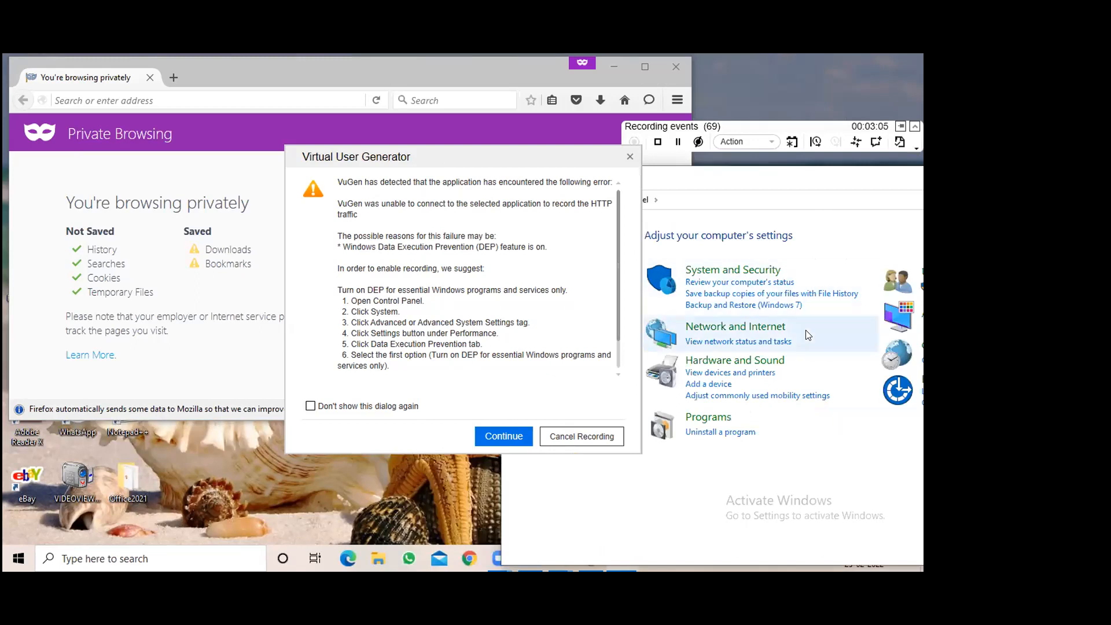
pyautogui.moveTo(731, 174); pyautogui.dragTo(839, 183)
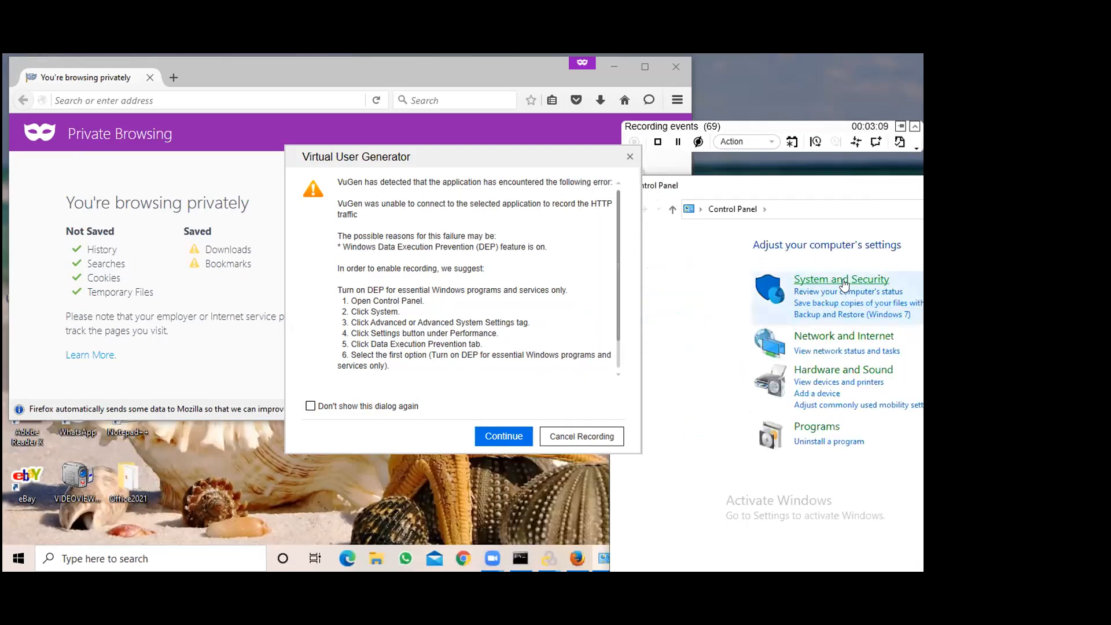
# Go to System and Security > System and scroll through the About page's device specifications
pyautogui.click(845, 280)
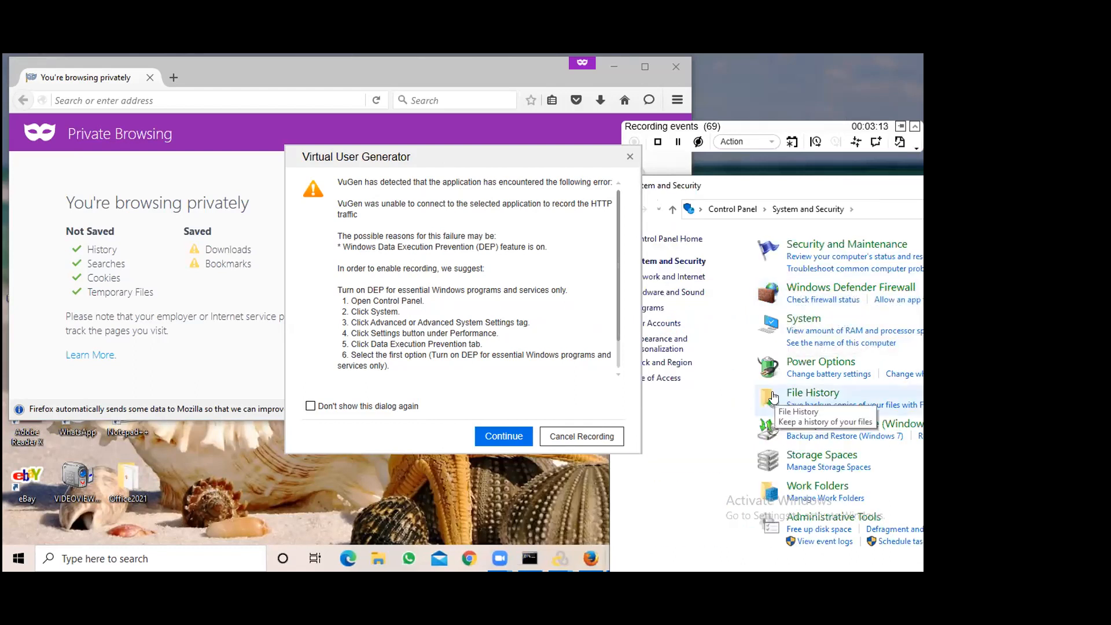
pyautogui.click(805, 318)
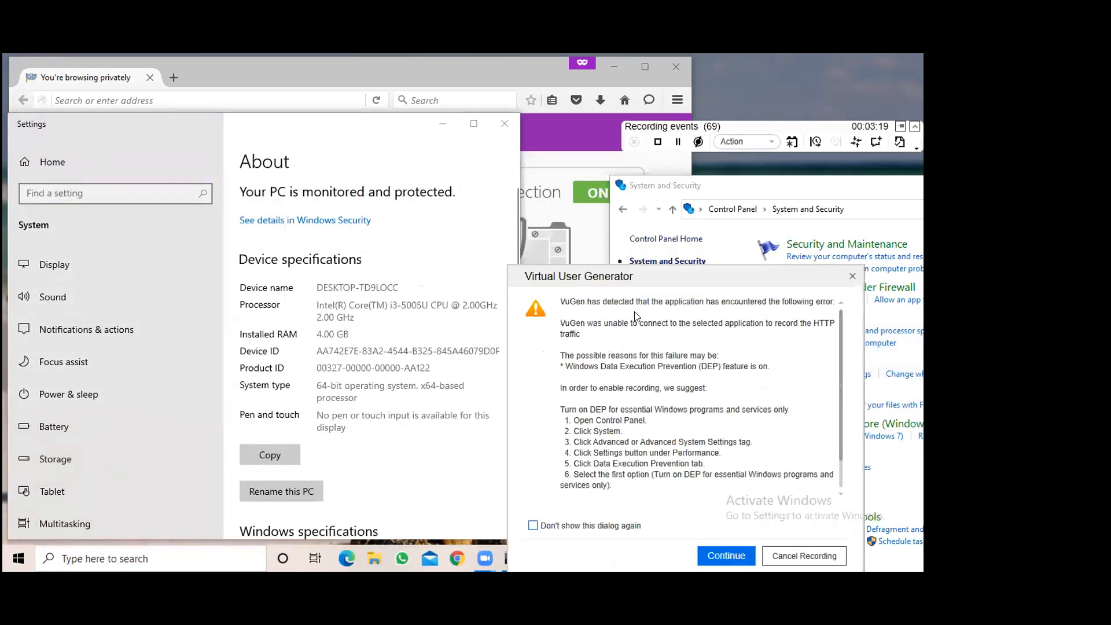
pyautogui.moveTo(639, 282); pyautogui.dragTo(691, 279)
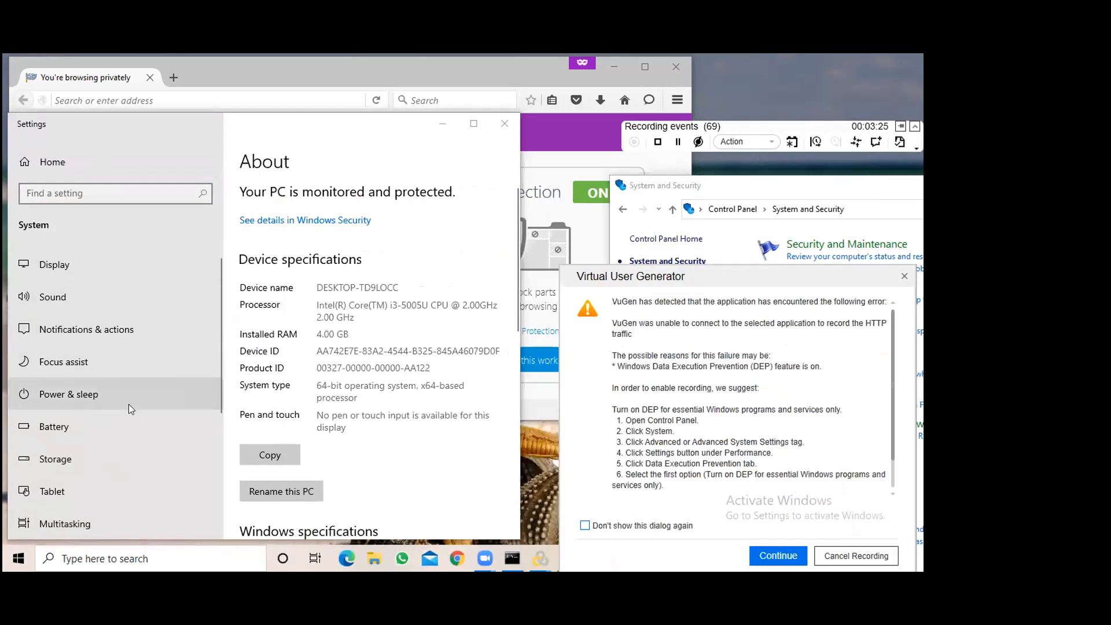
pyautogui.scroll(-1, 128, 404)
pyautogui.scroll(-1, 128, 404)
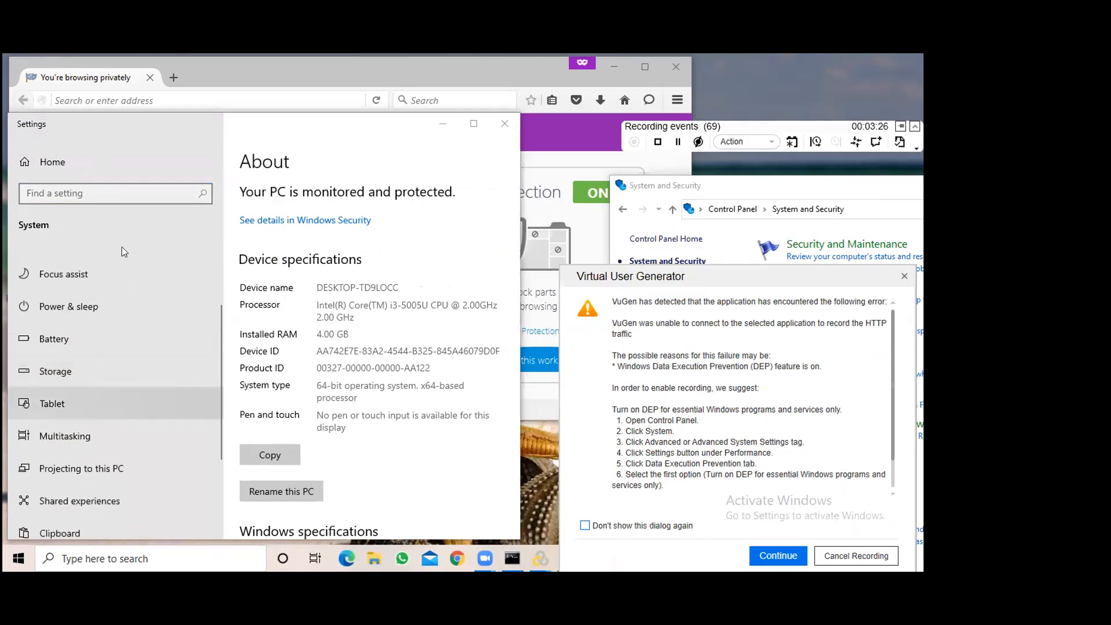
pyautogui.scroll(-1, 112, 195)
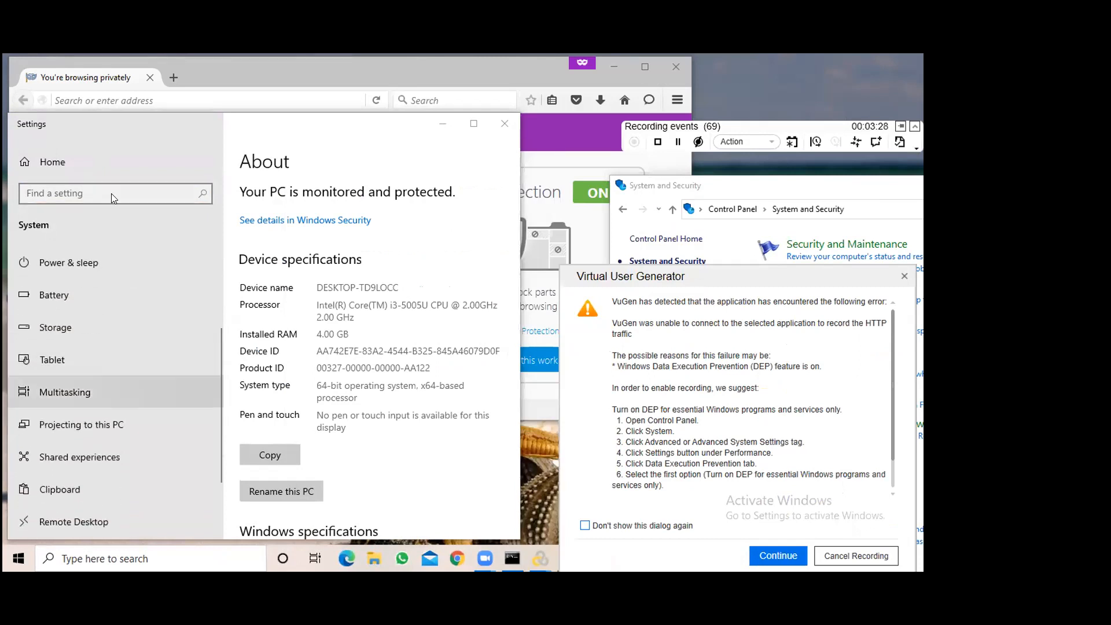
pyautogui.scroll(-2, 121, 396)
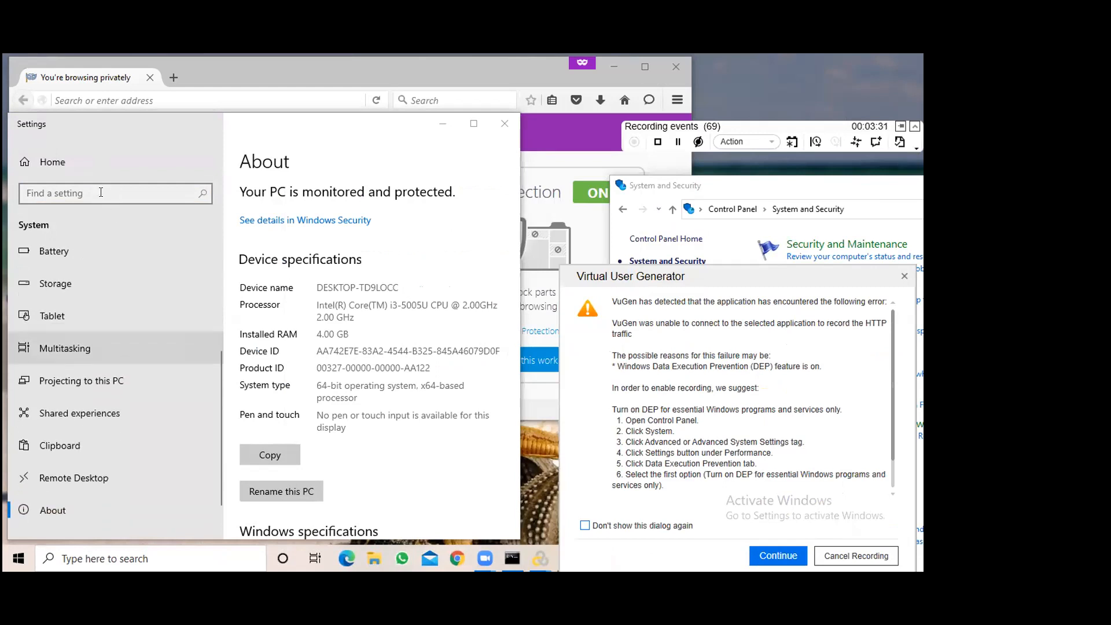
pyautogui.click(99, 190)
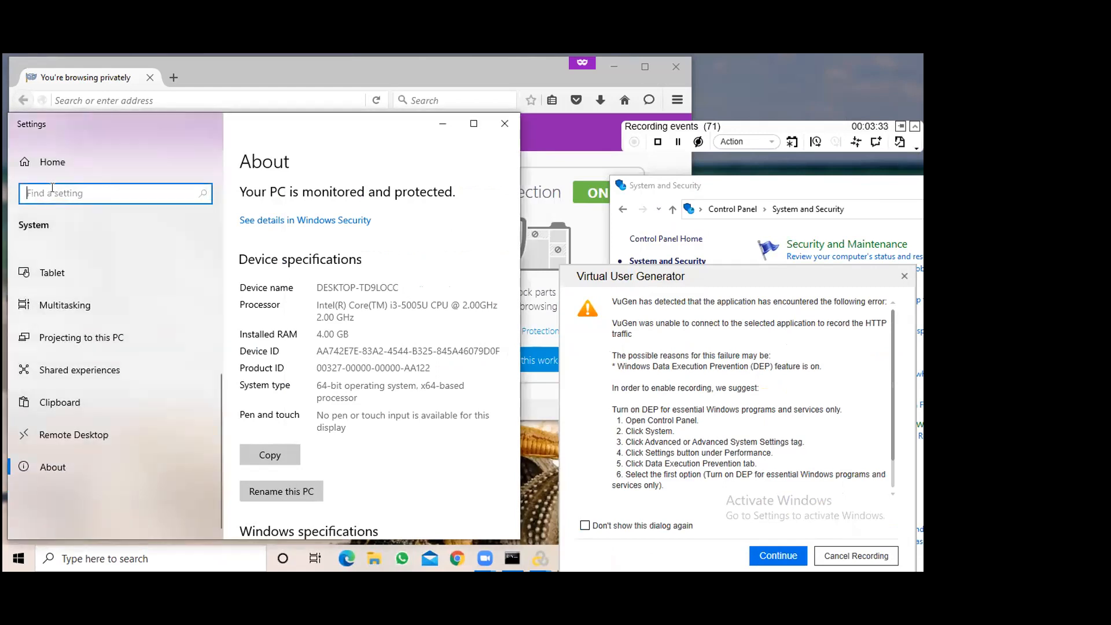
# Maximize Settings, dismiss the VuGen error, and verify DEP is on for essential Windows programs only
pyautogui.click(473, 124)
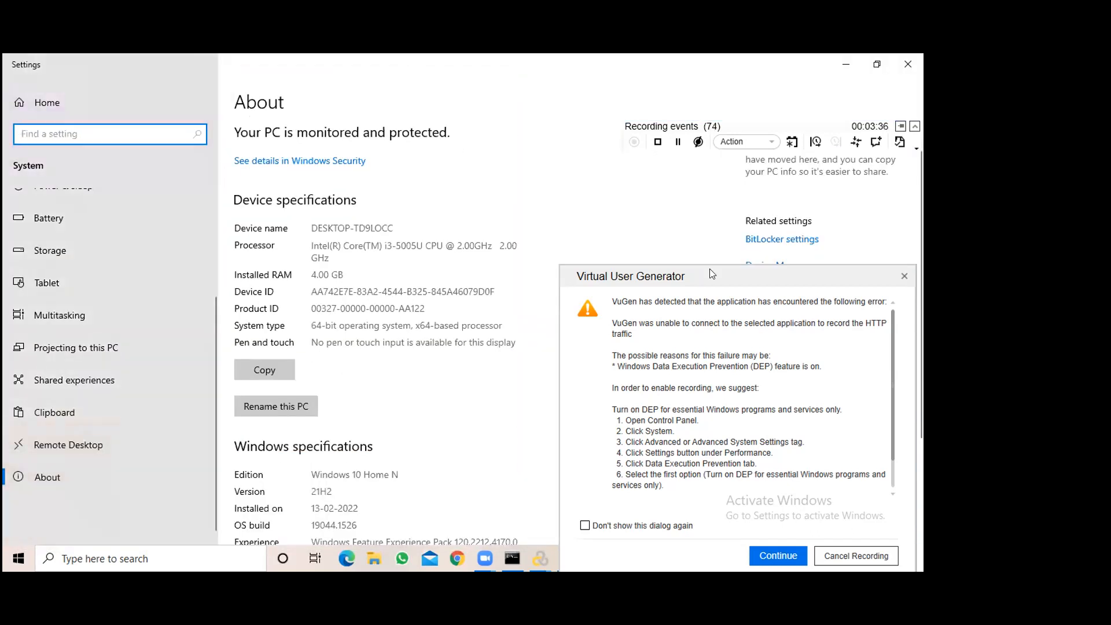
pyautogui.click(839, 564)
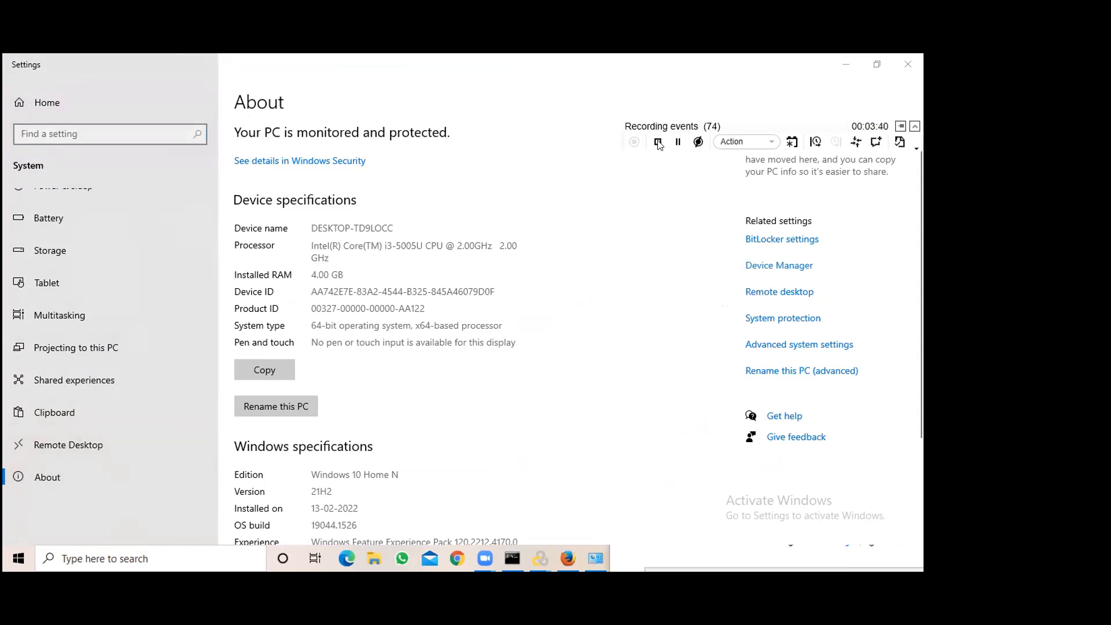
pyautogui.click(790, 344)
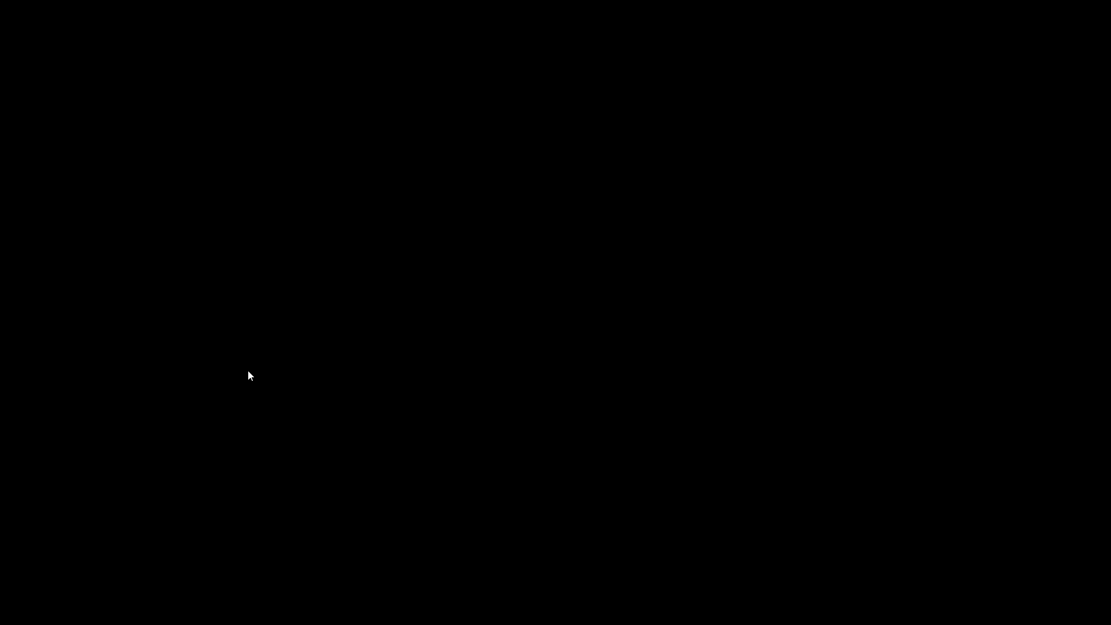
pyautogui.click(270, 196)
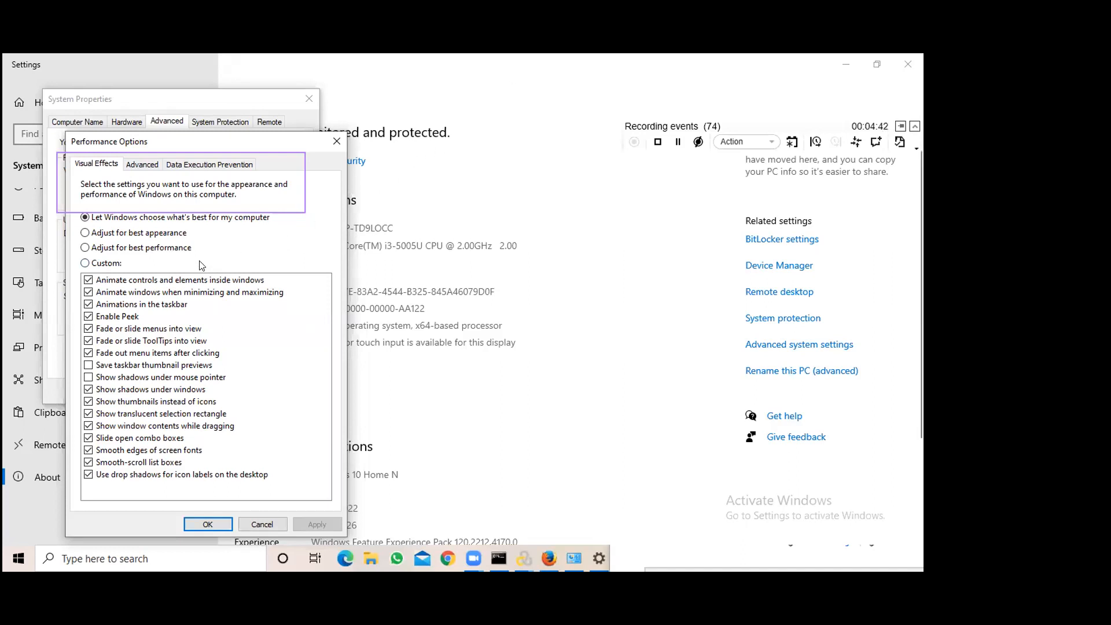
pyautogui.click(204, 165)
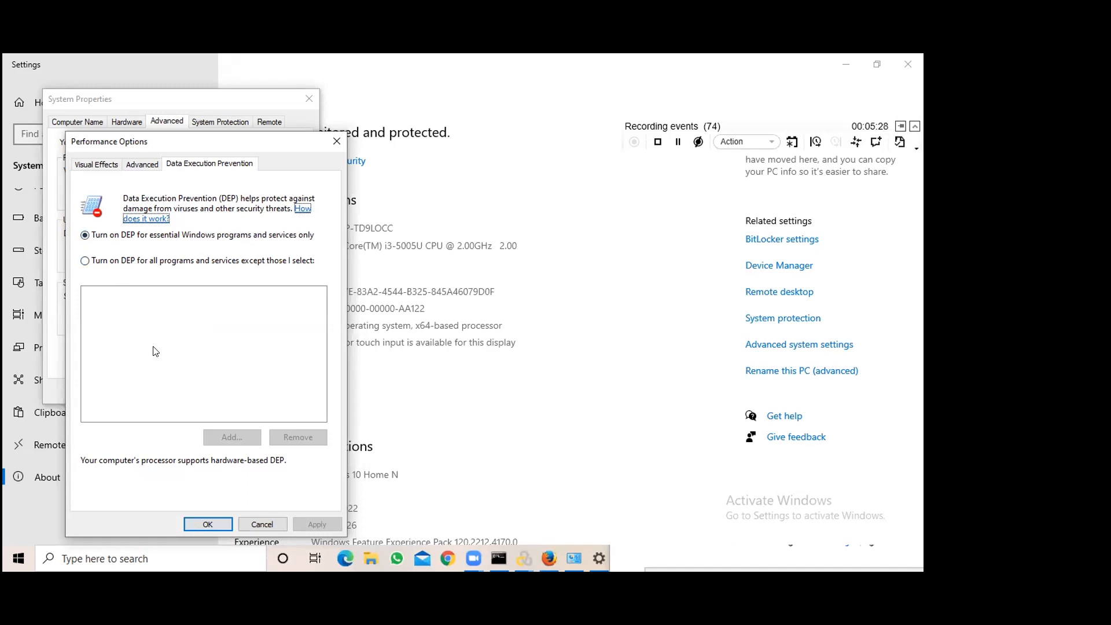
pyautogui.click(259, 524)
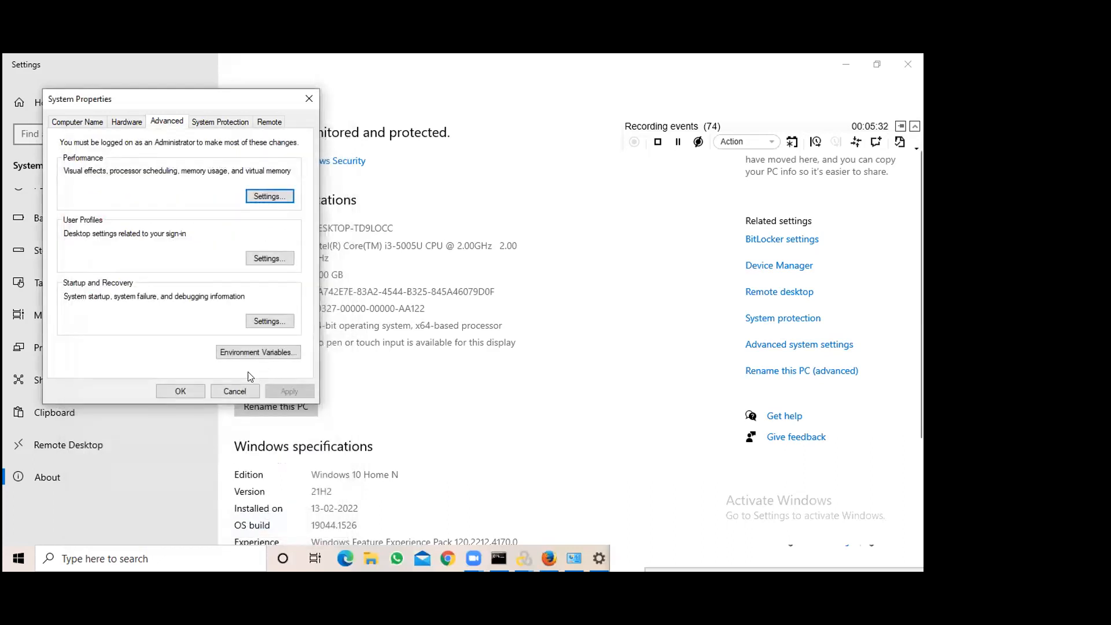
pyautogui.click(181, 392)
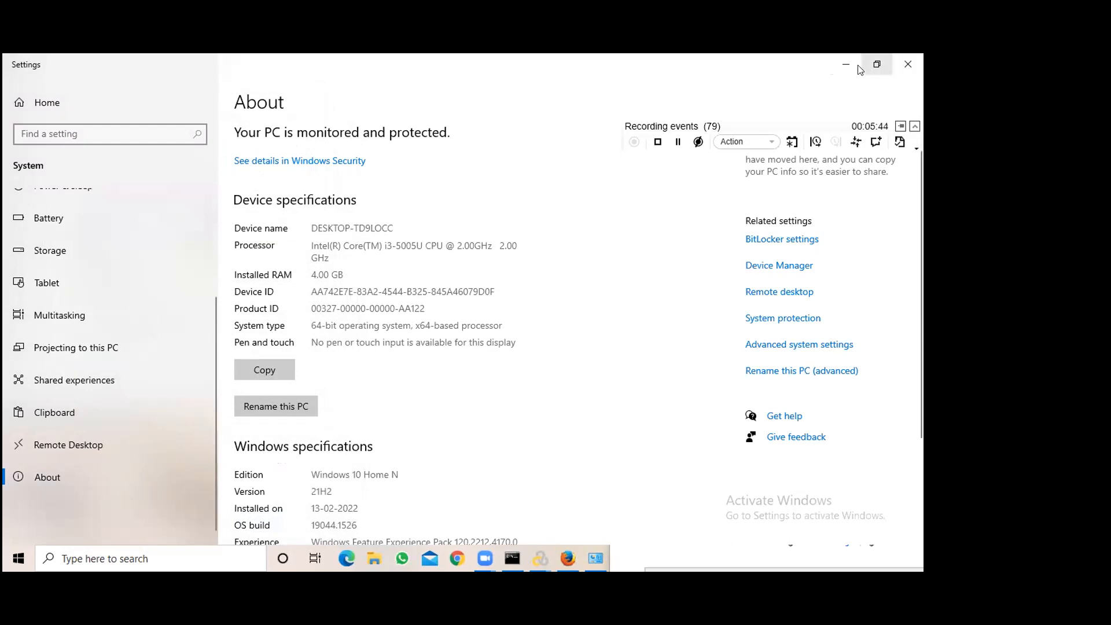
# Minimize the Settings window and close the Control Panel window
pyautogui.click(839, 64)
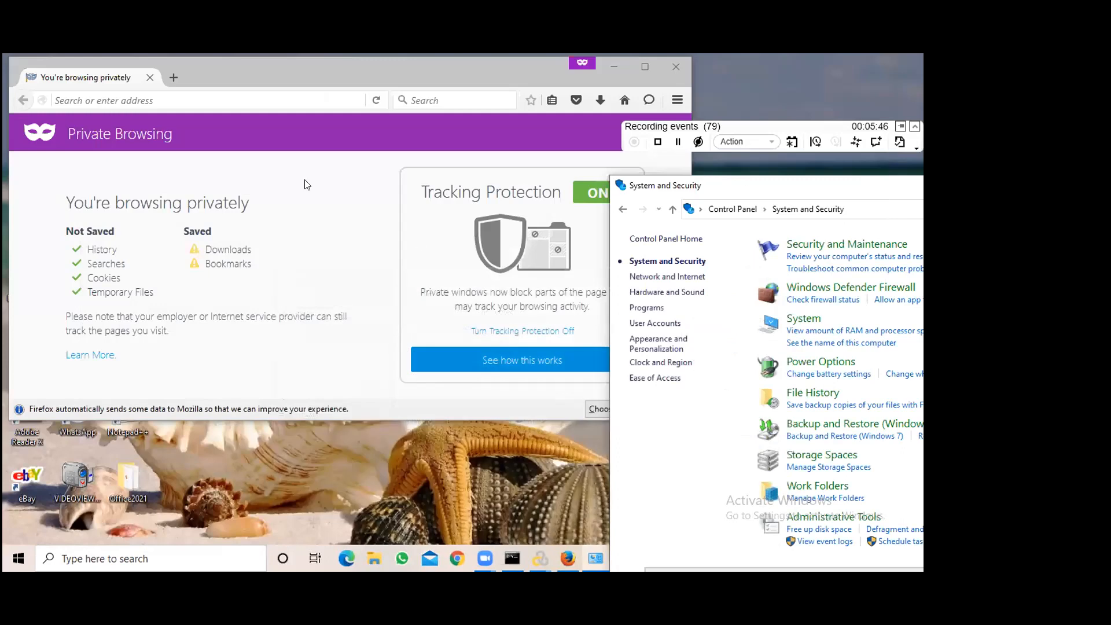
pyautogui.click(365, 175)
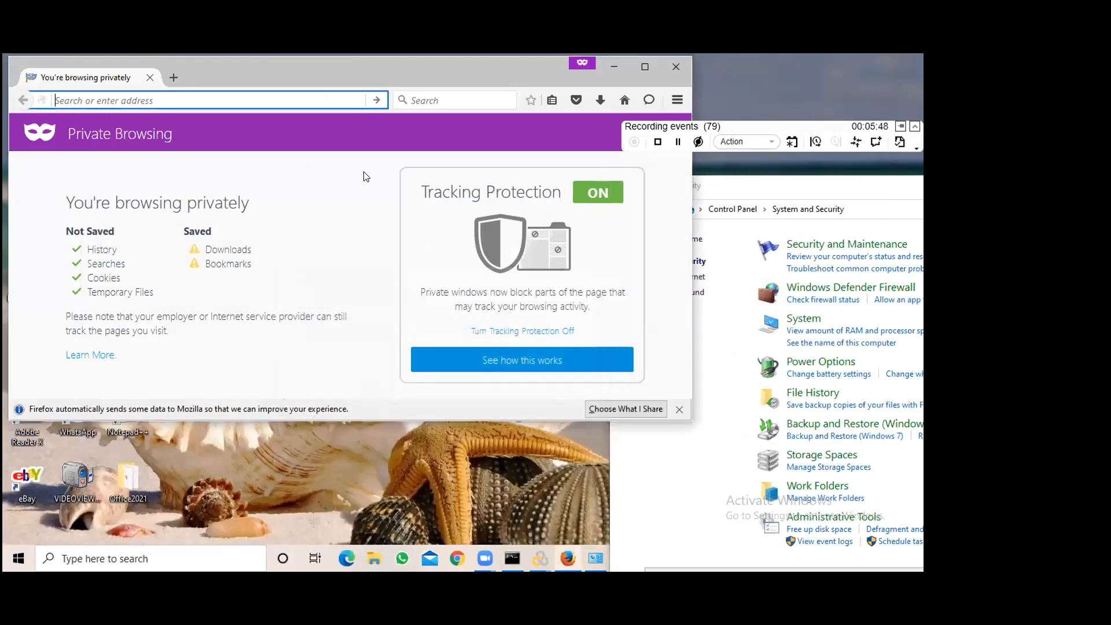
pyautogui.click(810, 197)
pyautogui.moveTo(811, 190); pyautogui.dragTo(474, 192)
pyautogui.moveTo(765, 186); pyautogui.dragTo(547, 183)
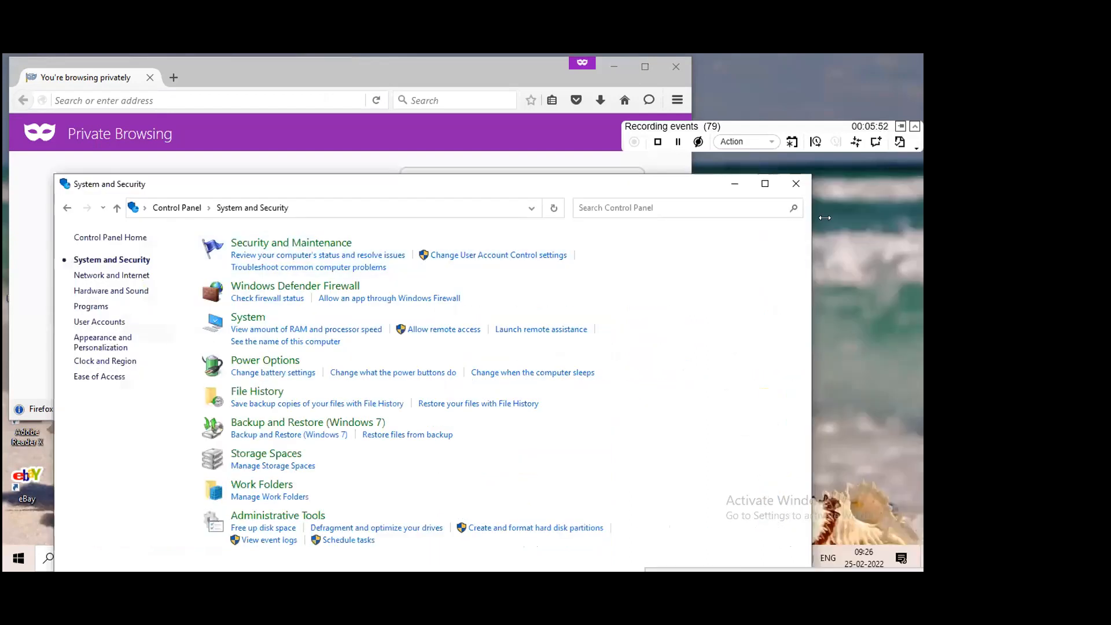
pyautogui.click(795, 183)
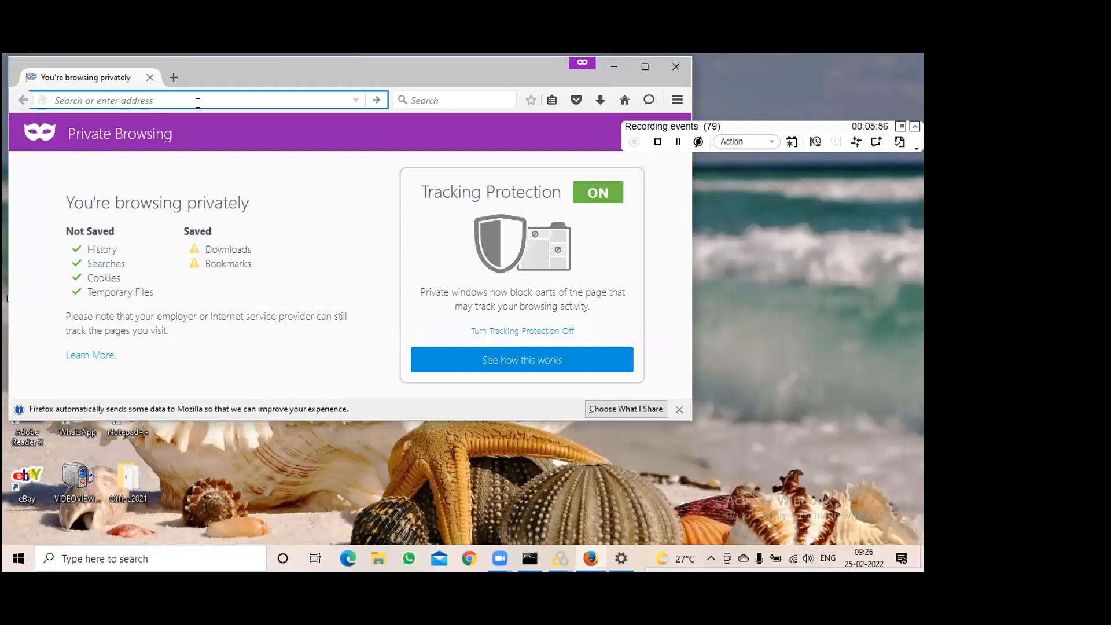
# Load localhost:1080/webtours/index.htm in Firefox's private window
pyautogui.write('local')
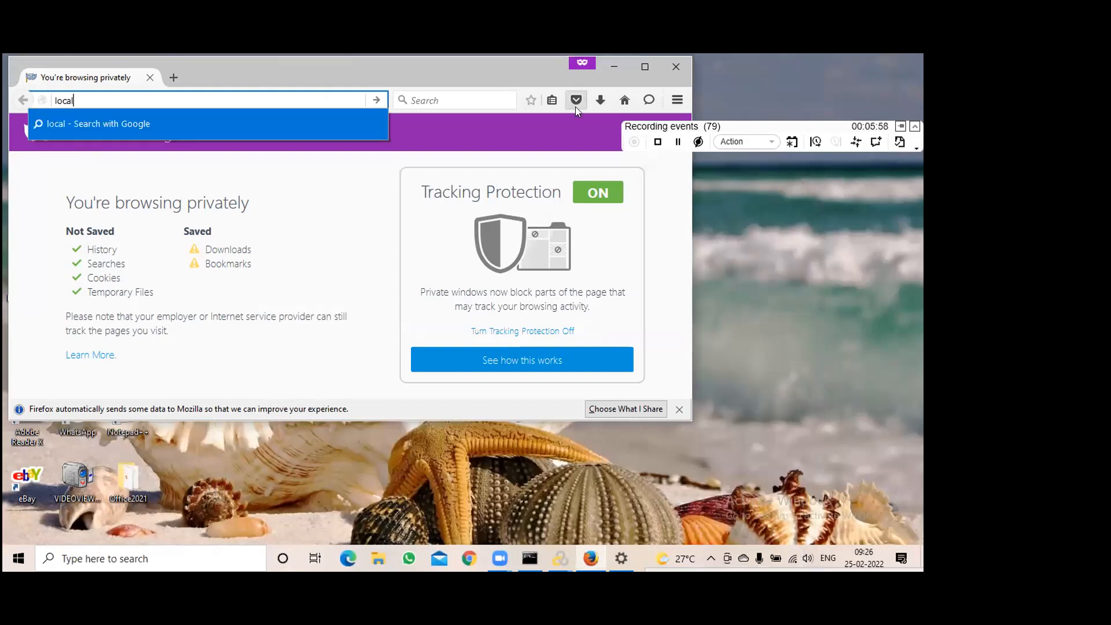
pyautogui.write('host:1080/webtours/index')
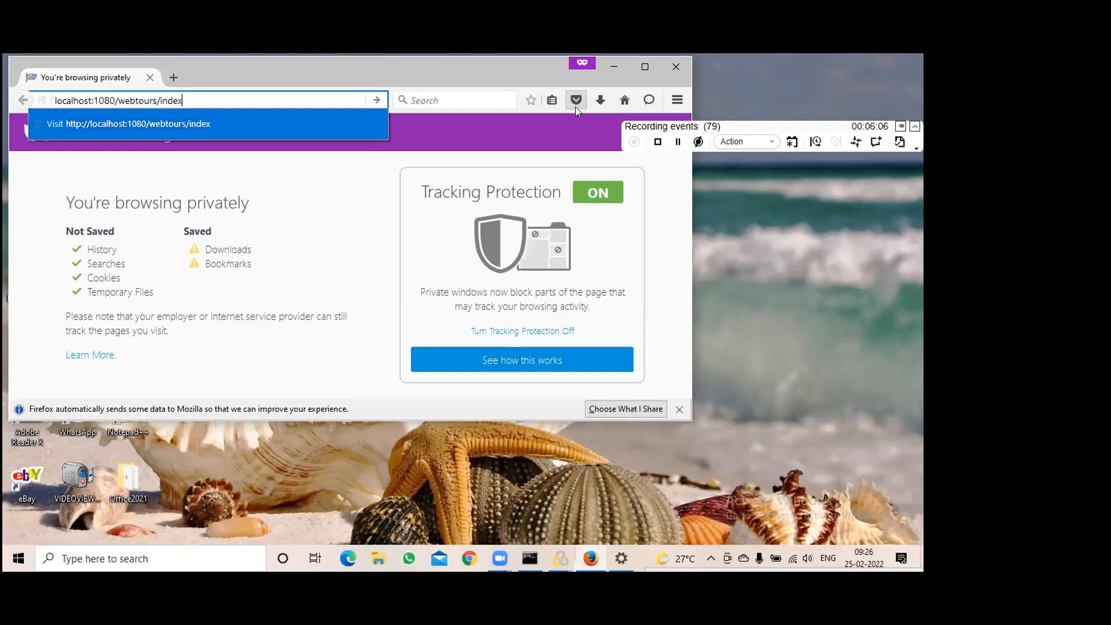
pyautogui.write('htm')
pyautogui.press('Left')
pyautogui.press('Left')
pyautogui.press('Left')
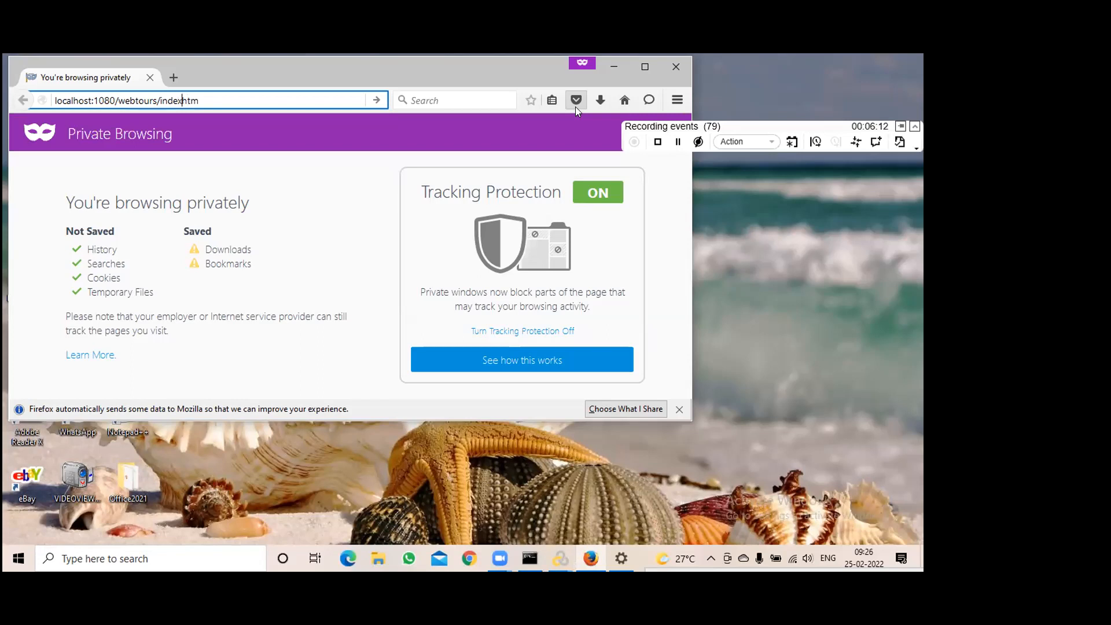
pyautogui.write('.')
pyautogui.press('Return')
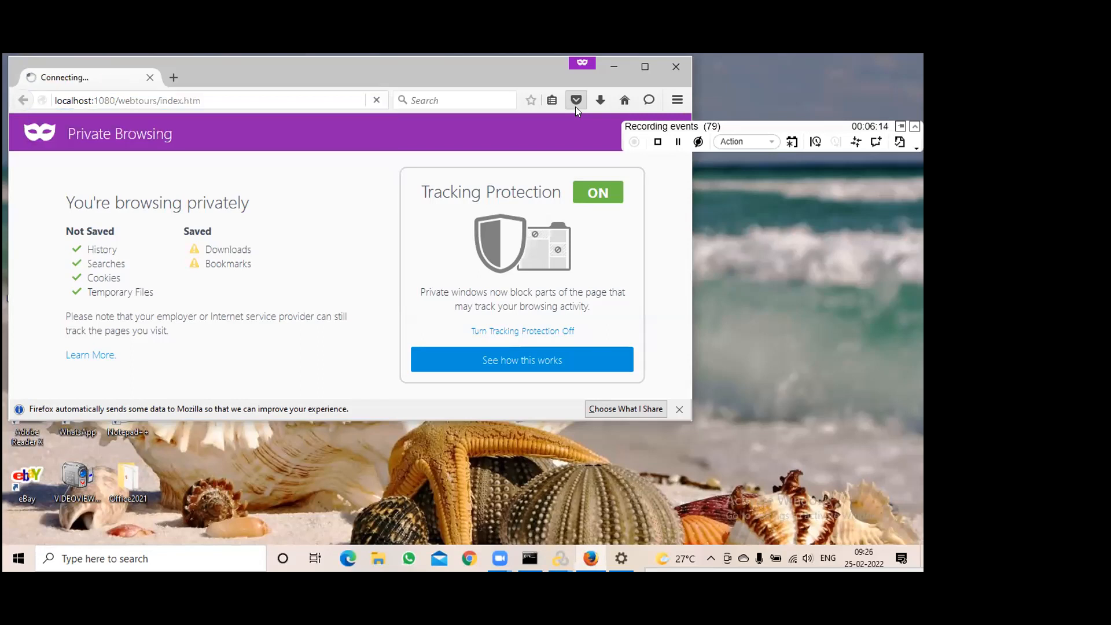
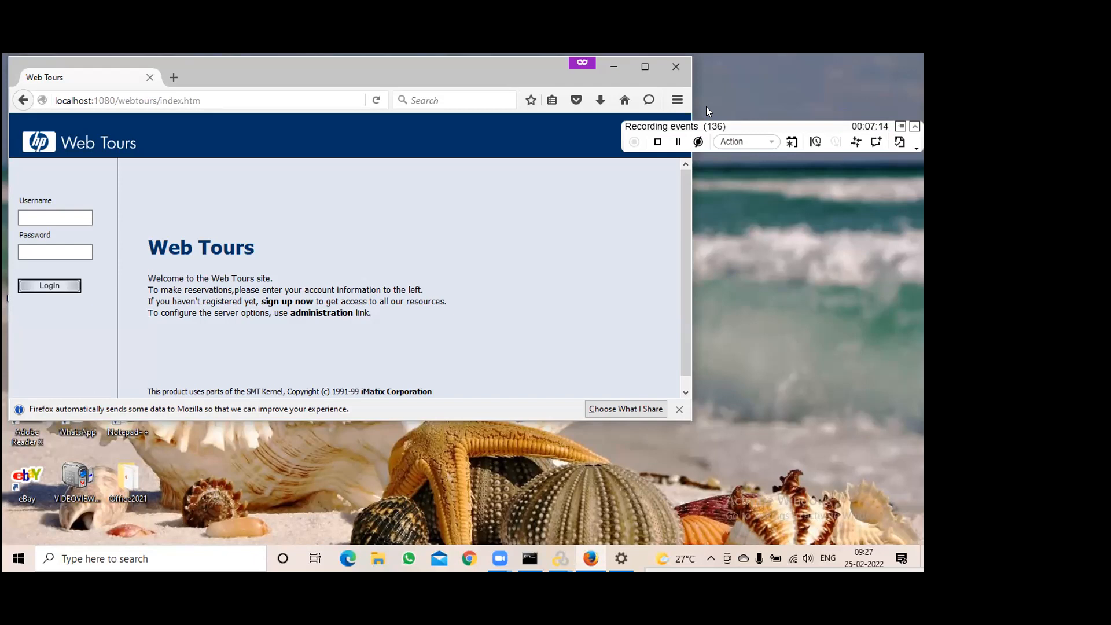
# In VuGen's Create a New Script dialog, choose Web - HTTP/HTML and name it Webtours_UserReg_Rec1_25Feb
pyautogui.click(875, 142)
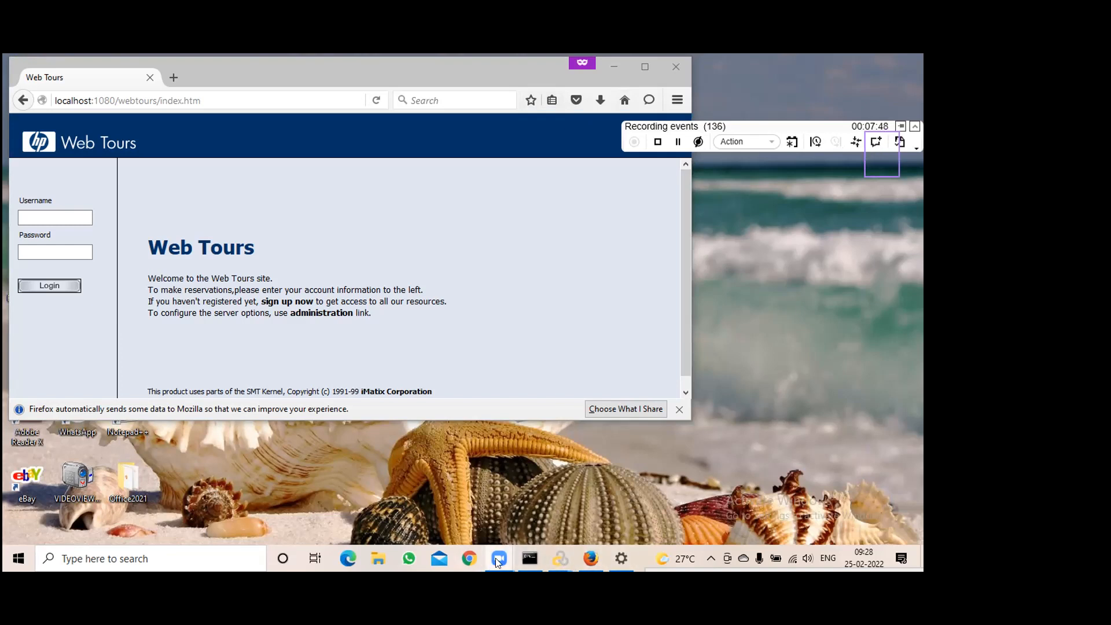
pyautogui.moveTo(518, 559)
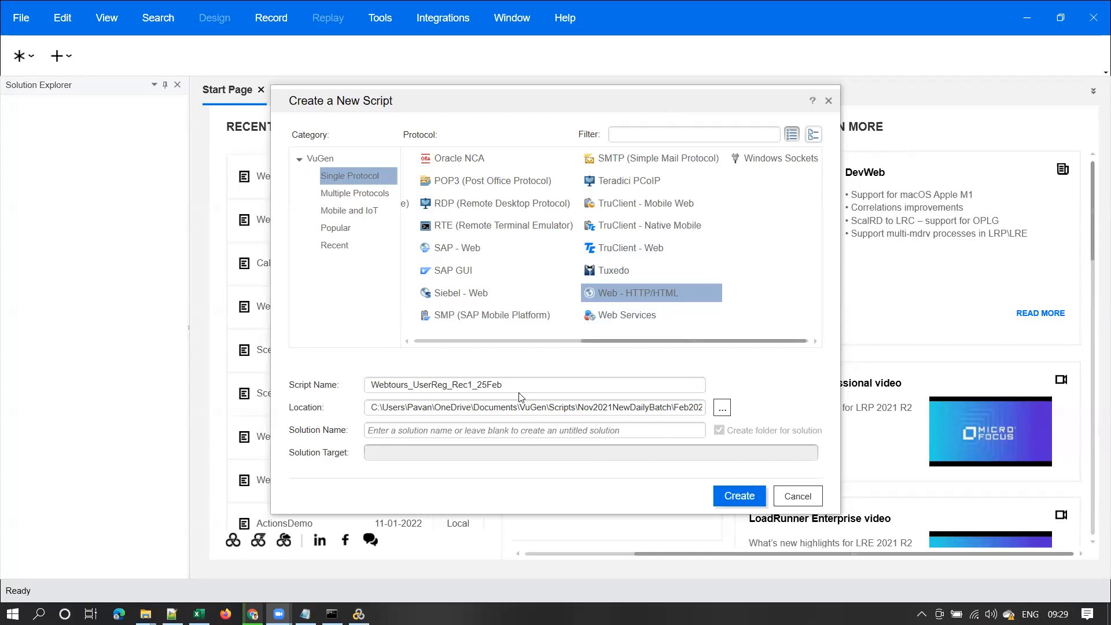
# Create the Webtours_UserReg_Rec1_25Feb script and browse its entries, including Parameters, in Solution Explorer
pyautogui.moveTo(514, 386); pyautogui.dragTo(322, 384)
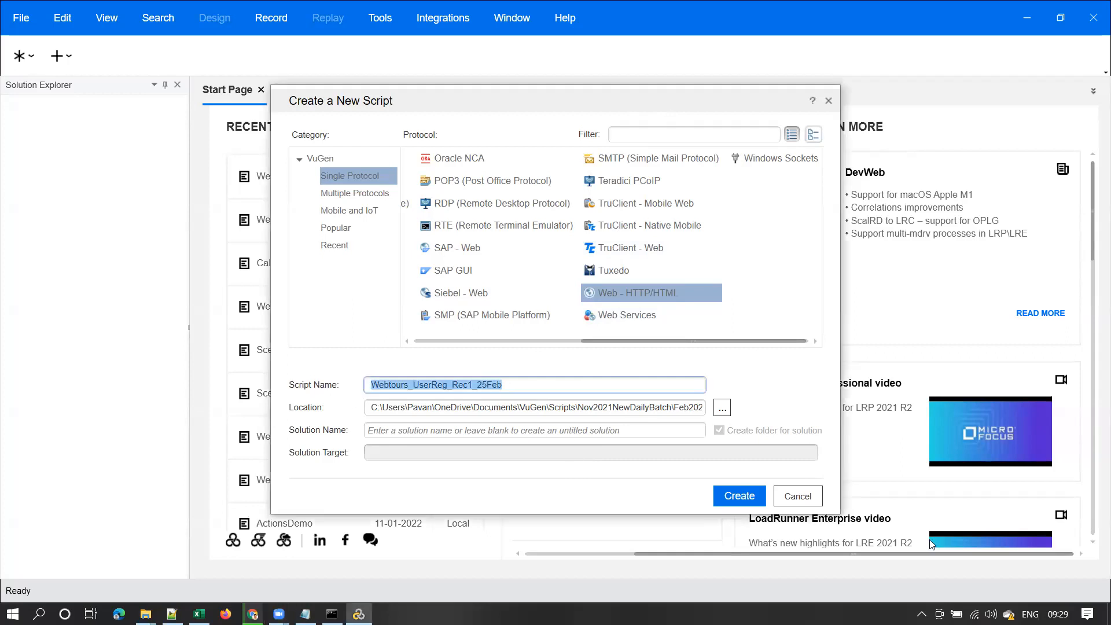
pyautogui.click(737, 496)
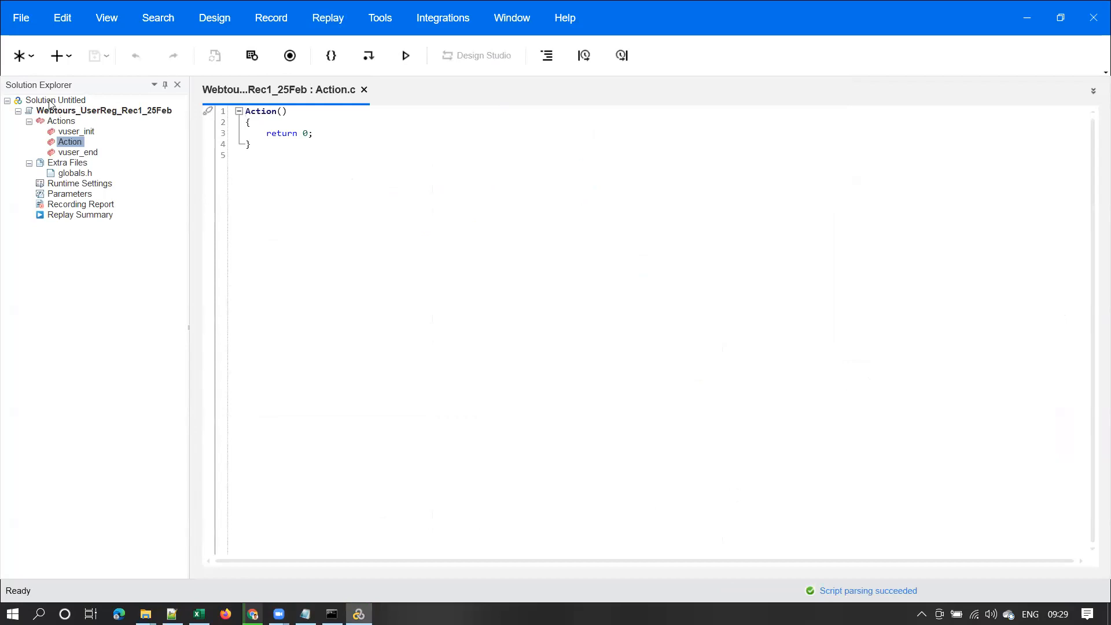
pyautogui.click(106, 113)
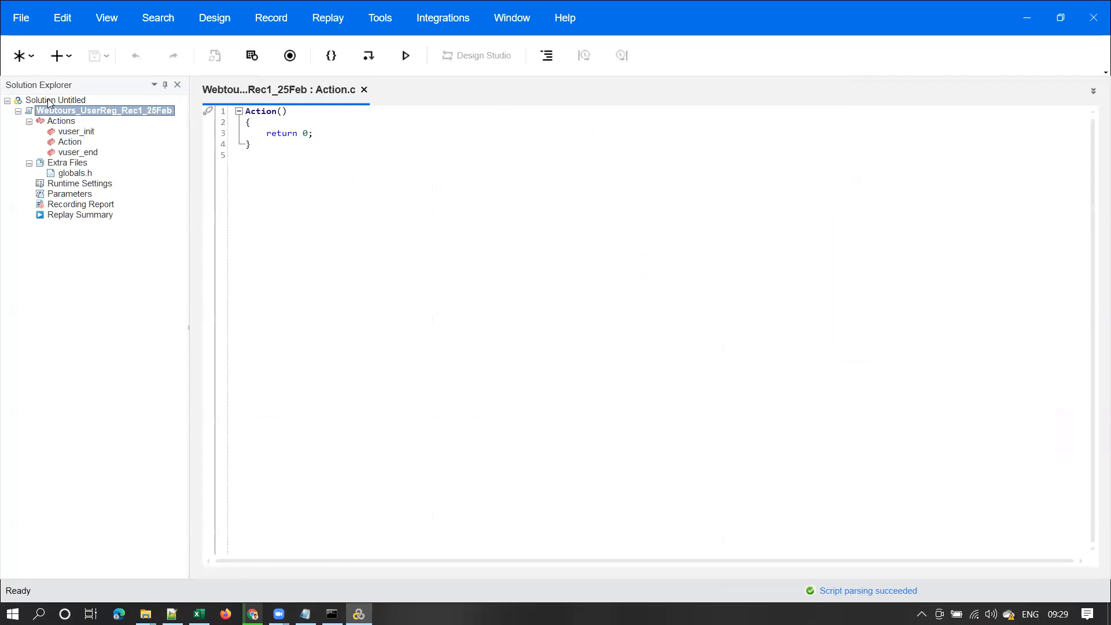
pyautogui.click(48, 100)
pyautogui.click(109, 112)
pyautogui.click(164, 196)
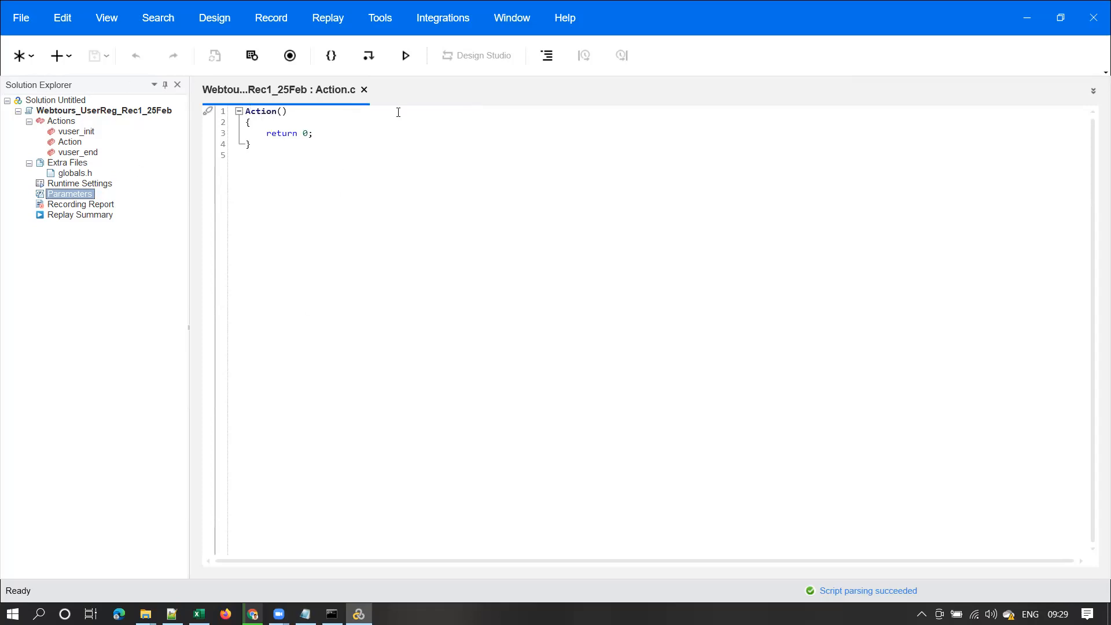
# Look over the new script's empty Action section in the editor
pyautogui.click(570, 529)
pyautogui.moveTo(3, 69)
pyautogui.mouseDown()
pyautogui.moveTo(125, 294)
pyautogui.moveTo(203, 473)
pyautogui.mouseUp()
pyautogui.moveTo(204, 68)
pyautogui.mouseDown()
pyautogui.moveTo(361, 291)
pyautogui.moveTo(960, 555)
pyautogui.moveTo(1108, 574)
pyautogui.mouseUp()
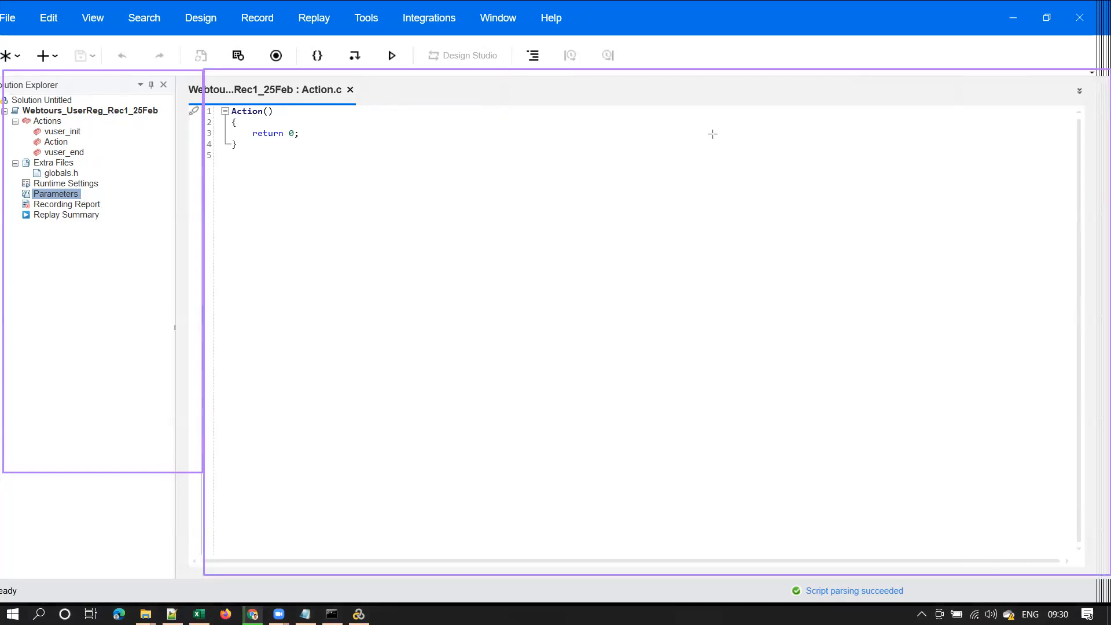
pyautogui.press('e')
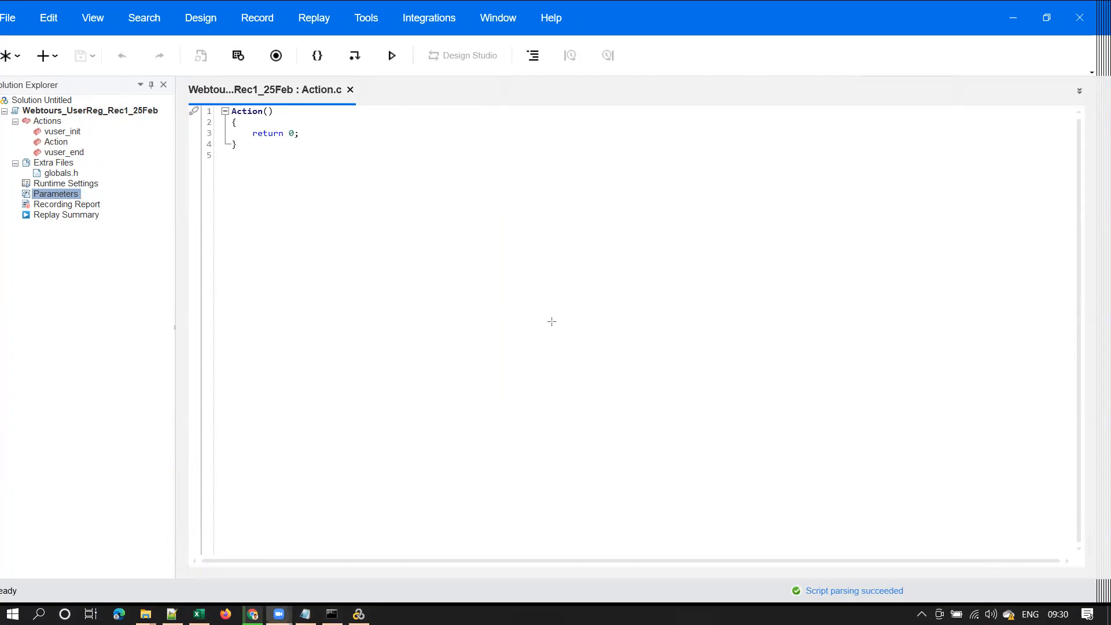
pyautogui.click(278, 59)
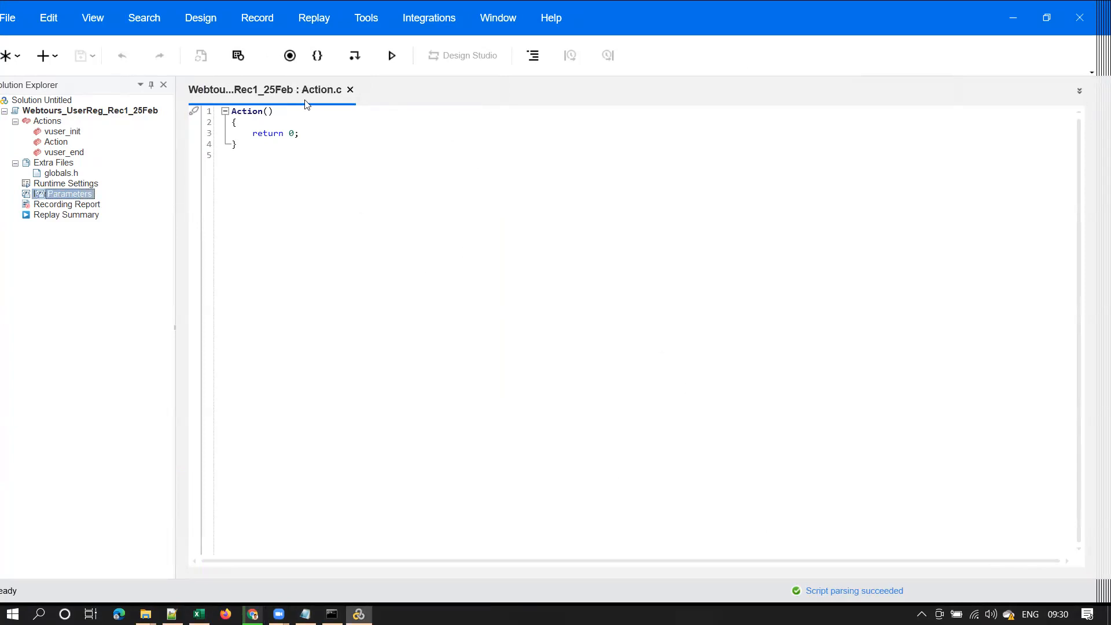
# Start recording into Action with Mozilla Firefox and an empty start URL
pyautogui.click(296, 71)
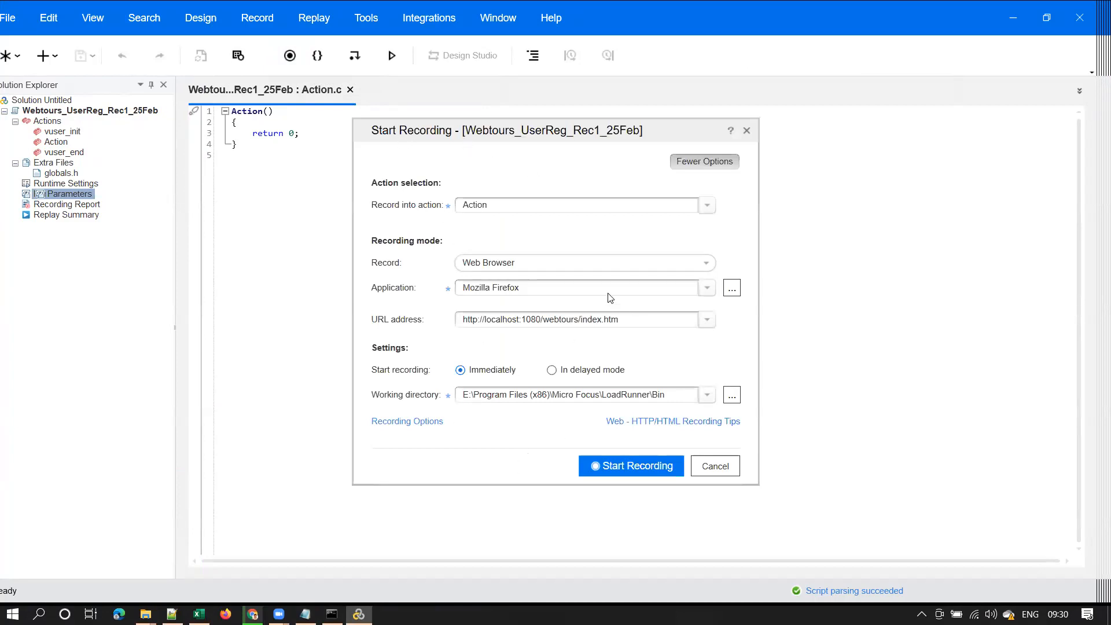
pyautogui.click(555, 287)
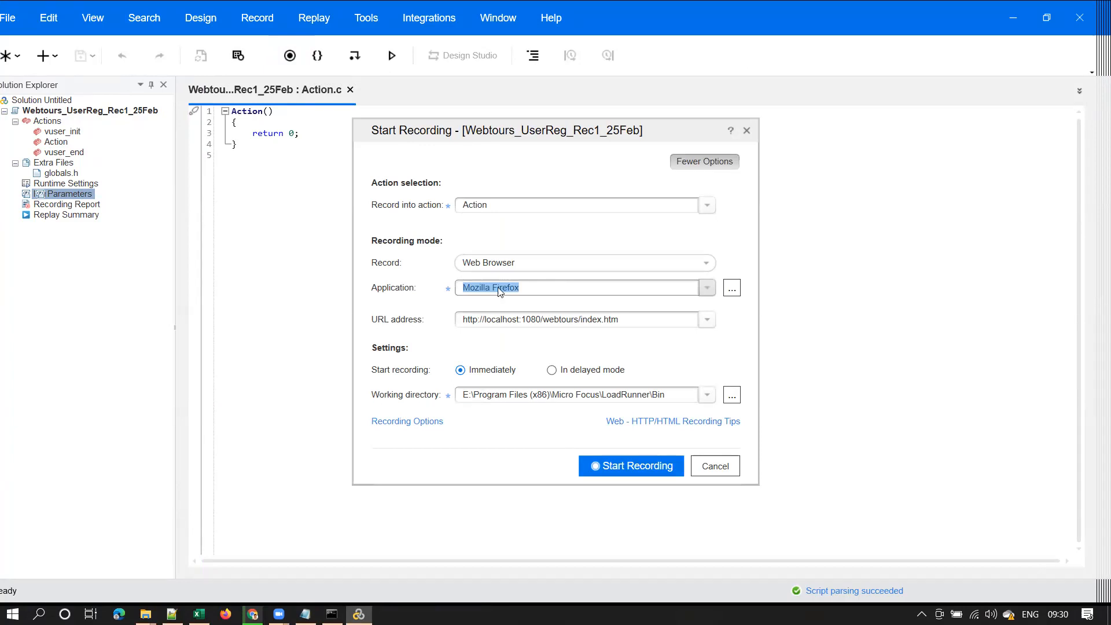
pyautogui.click(643, 324)
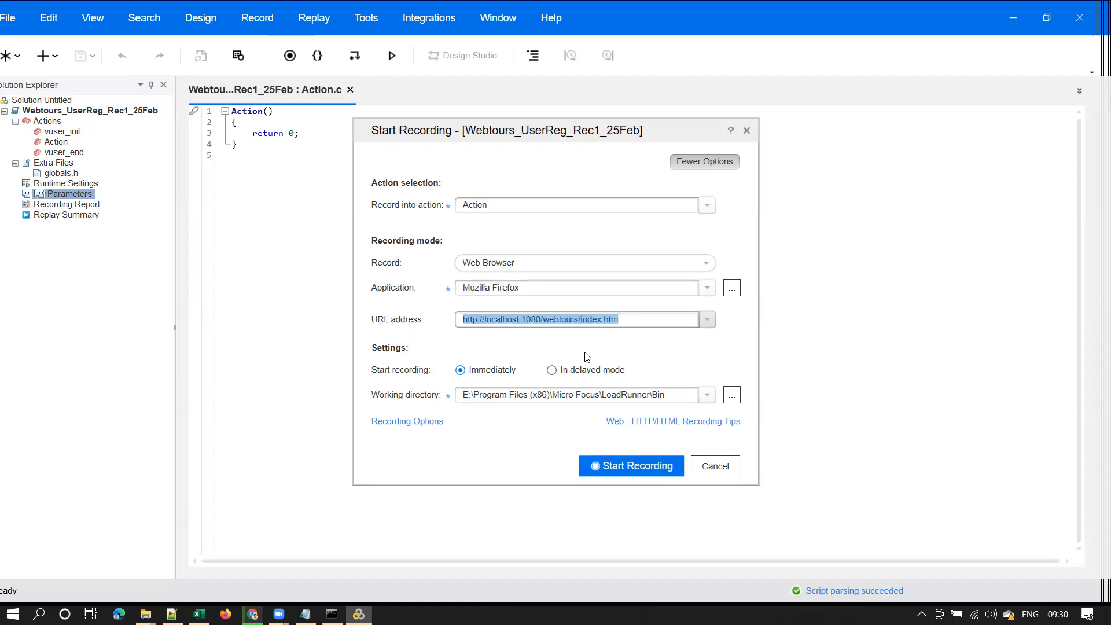
pyautogui.press('BackSpace')
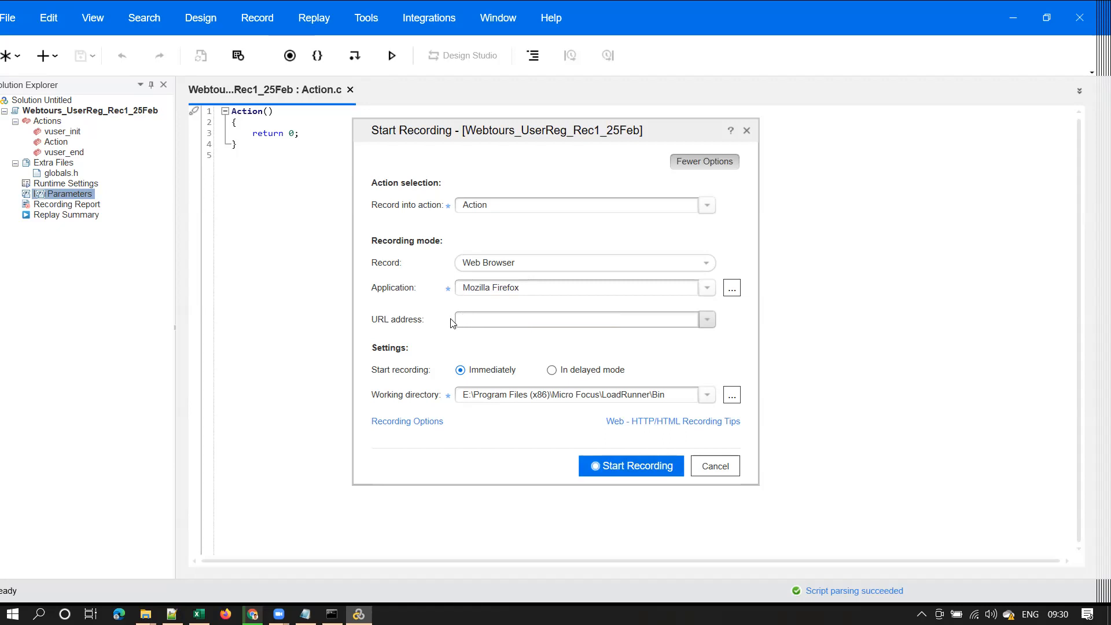
pyautogui.click(639, 470)
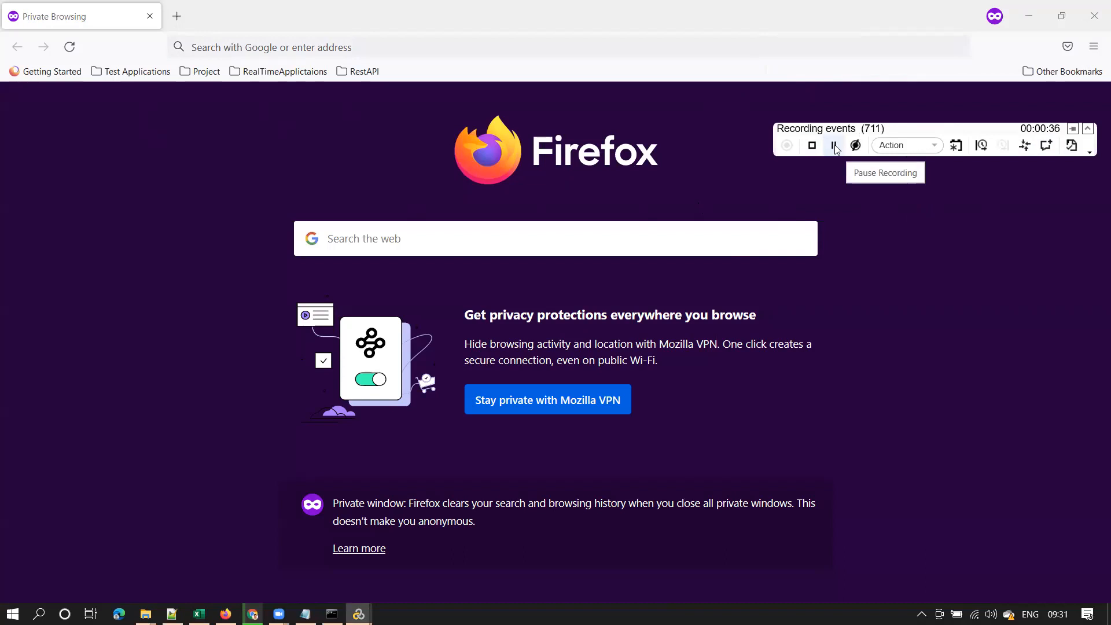
# Keep recording into Action and copy step 1's text from the test-steps spreadsheet
pyautogui.click(941, 149)
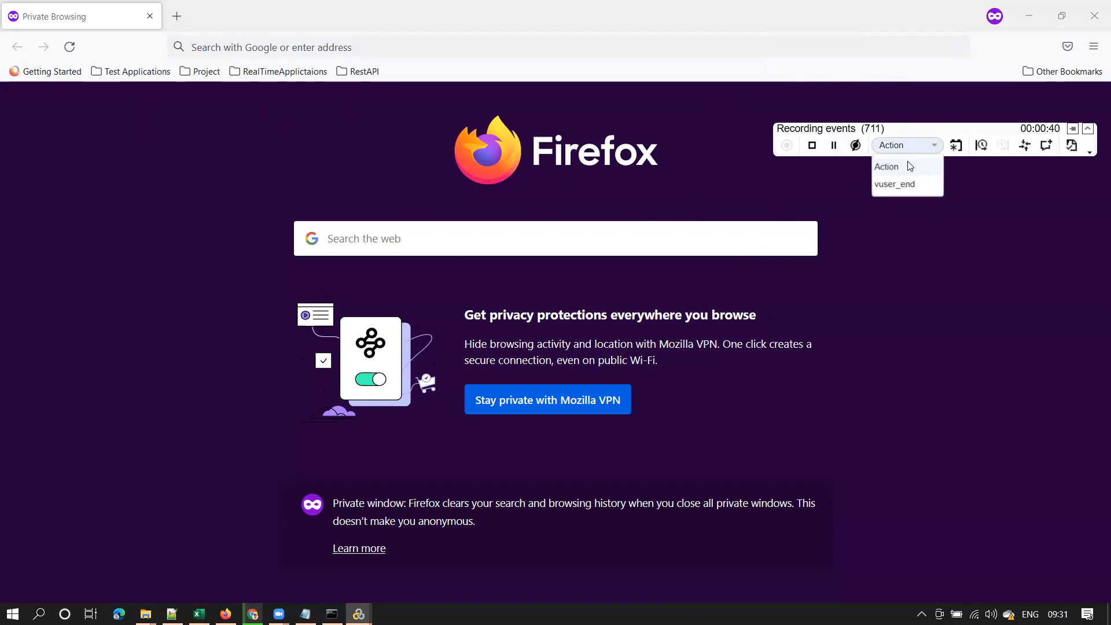
pyautogui.click(963, 180)
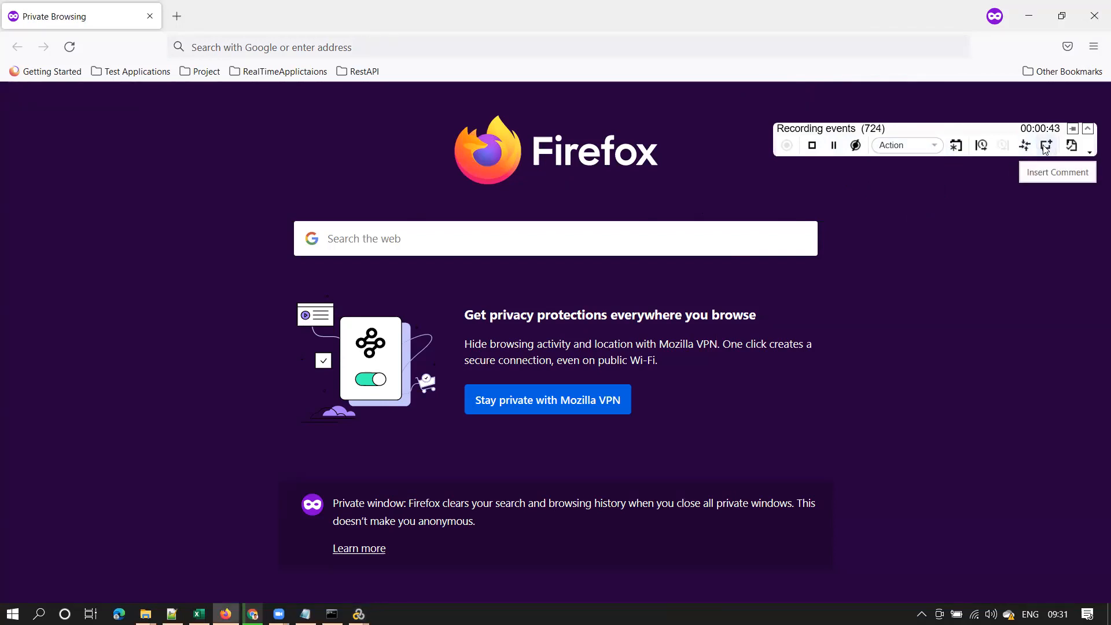
pyautogui.click(1046, 148)
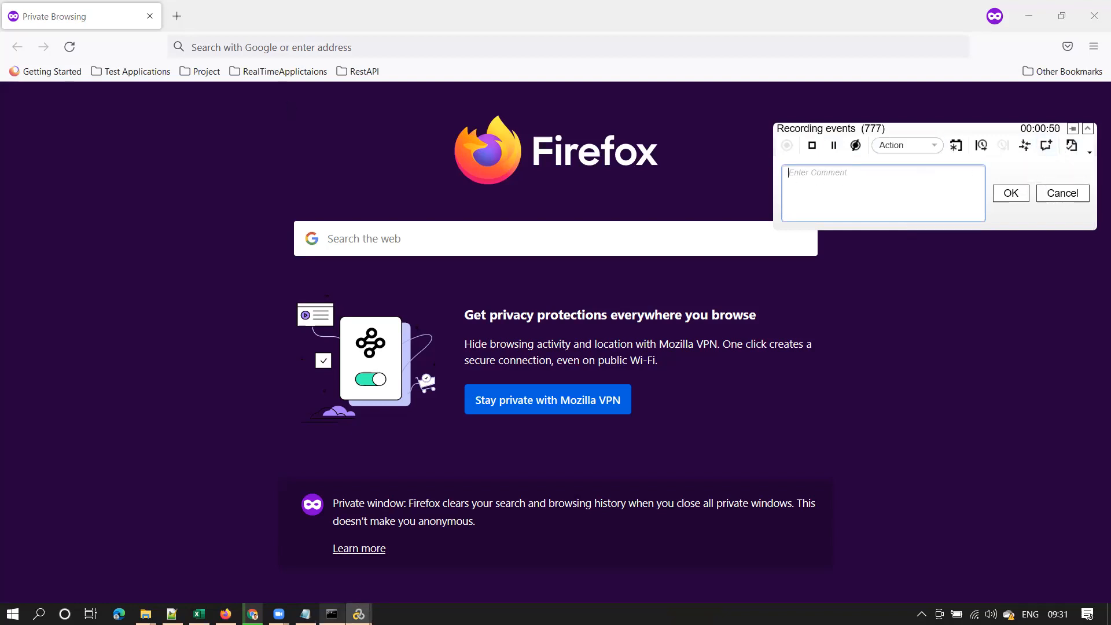
pyautogui.click(252, 614)
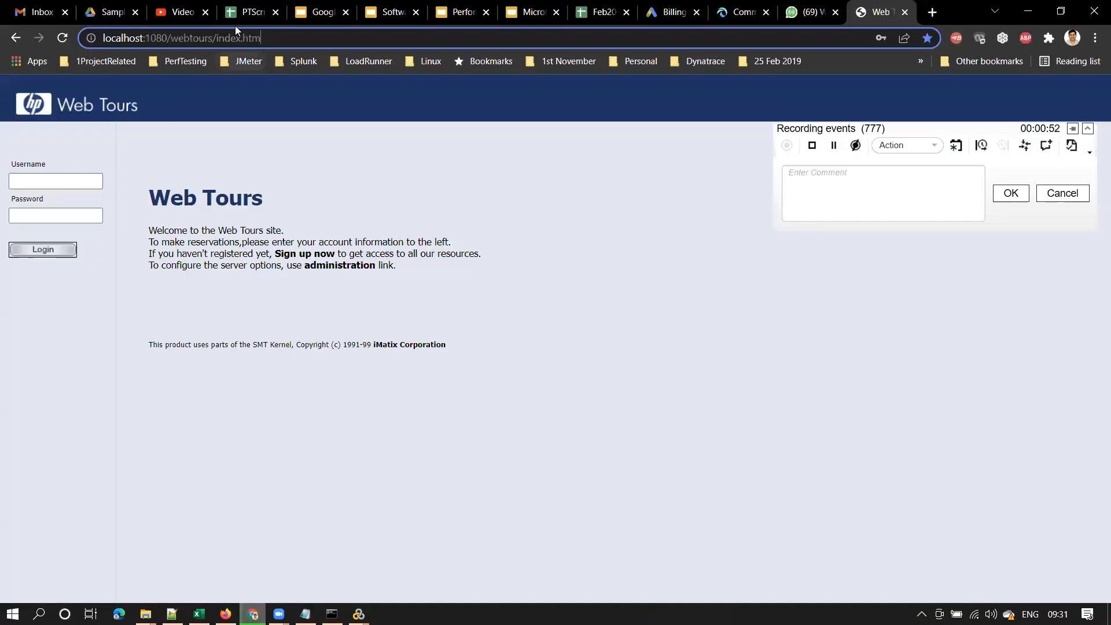
pyautogui.click(240, 18)
pyautogui.click(153, 212)
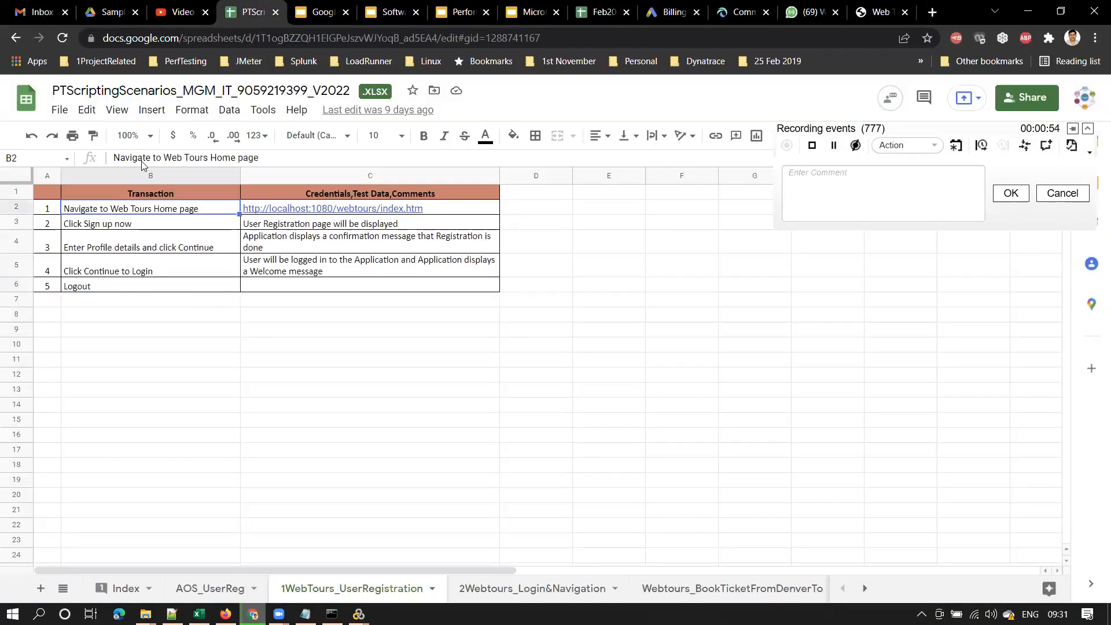
pyautogui.moveTo(259, 158); pyautogui.dragTo(3, 160)
pyautogui.hotkey('ctrl', 'c')
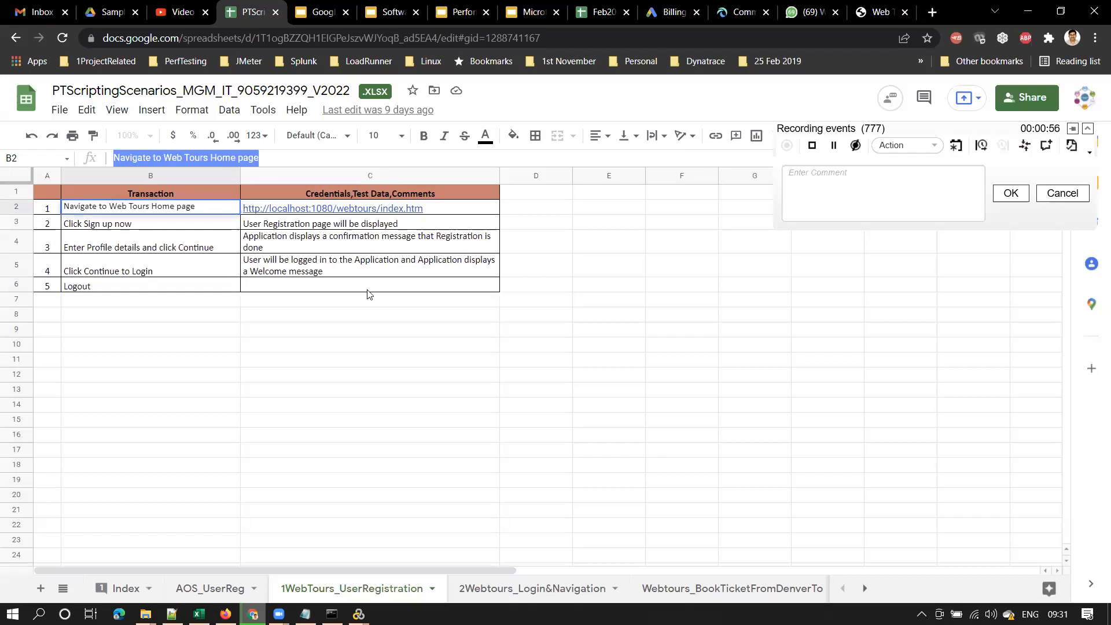
# Insert the comment '1. Navigate to Web Tours Home page' into the recording
pyautogui.click(1059, 195)
pyautogui.click(1046, 145)
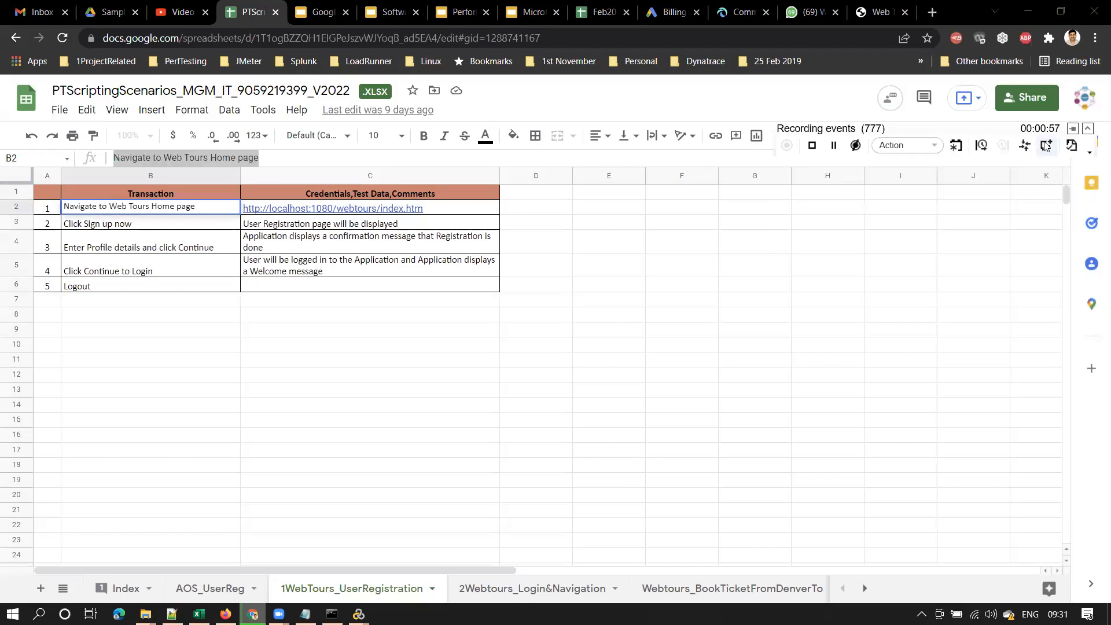
pyautogui.click(1030, 13)
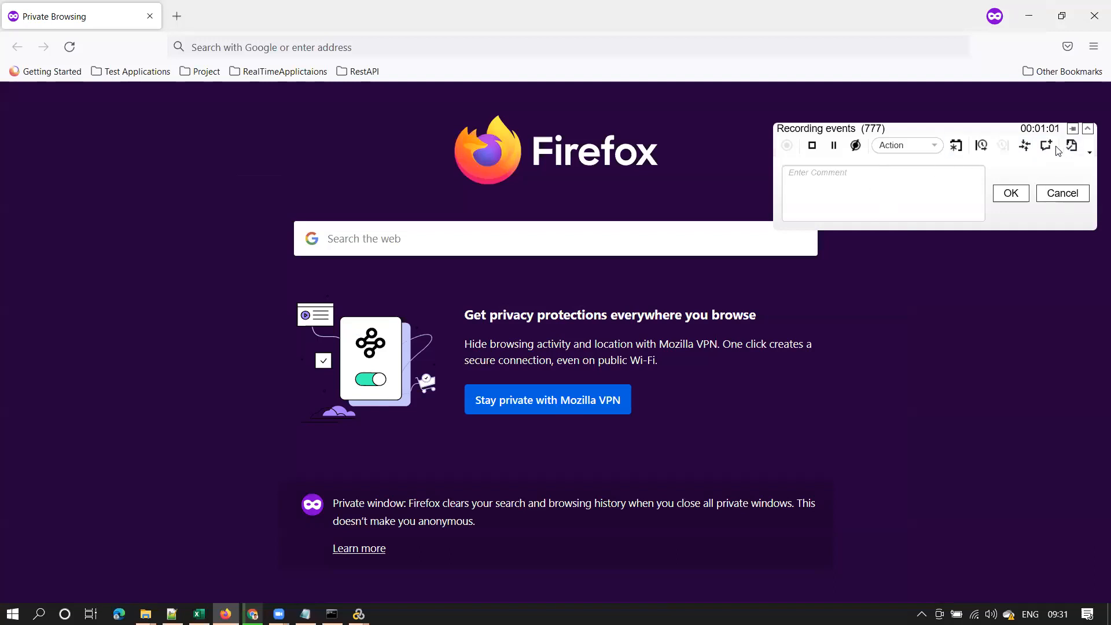
pyautogui.click(1065, 194)
pyautogui.click(1046, 145)
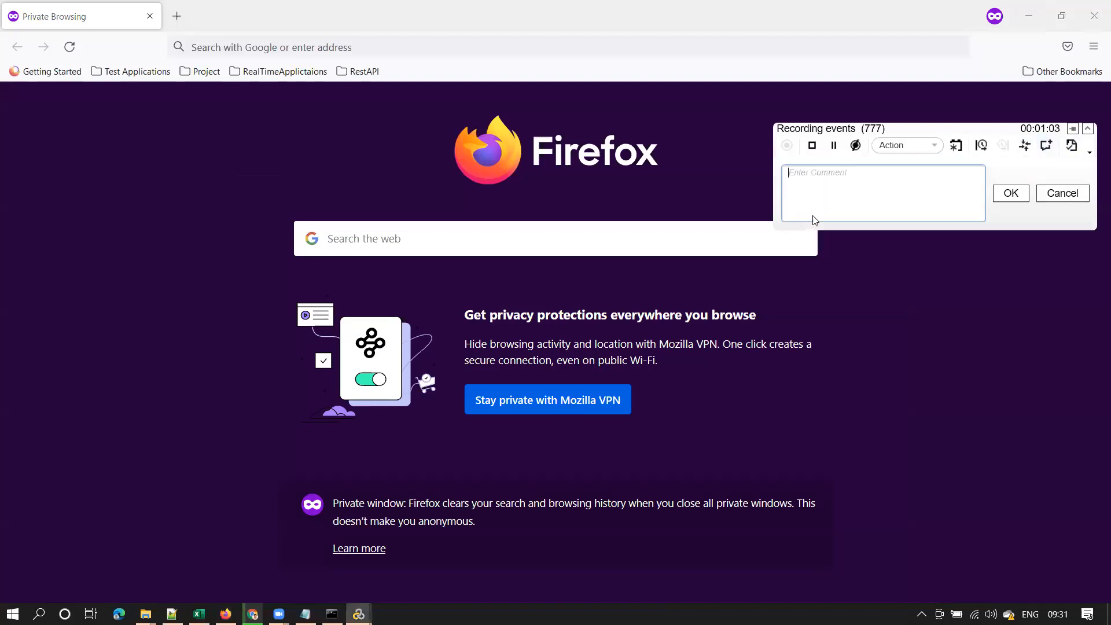
pyautogui.write('1.')
pyautogui.hotkey('ctrl', 'v')
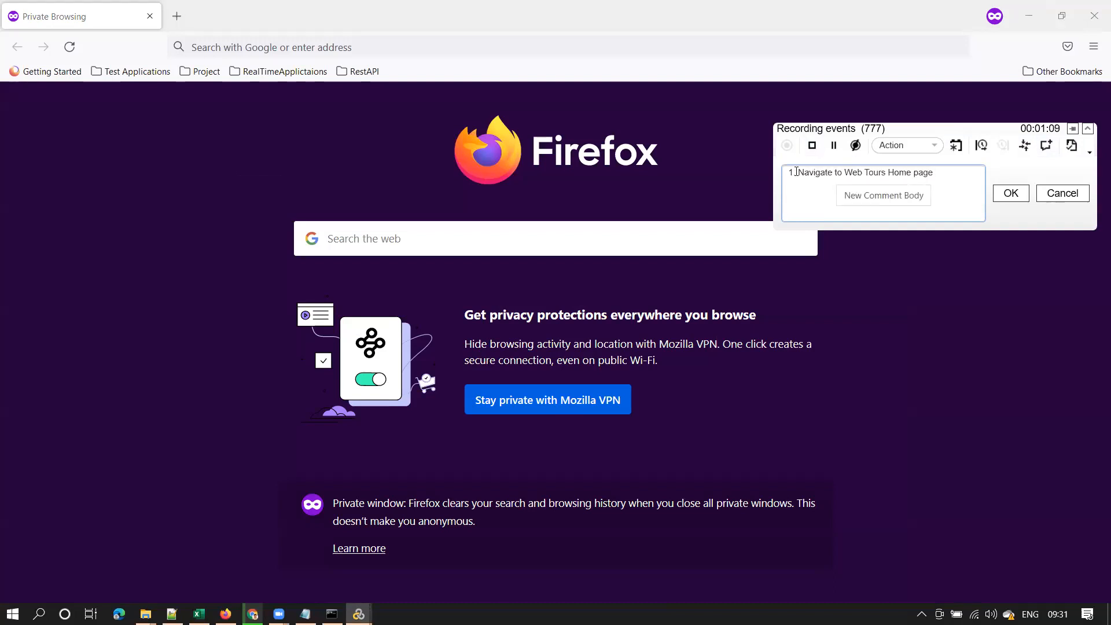
pyautogui.click(1011, 193)
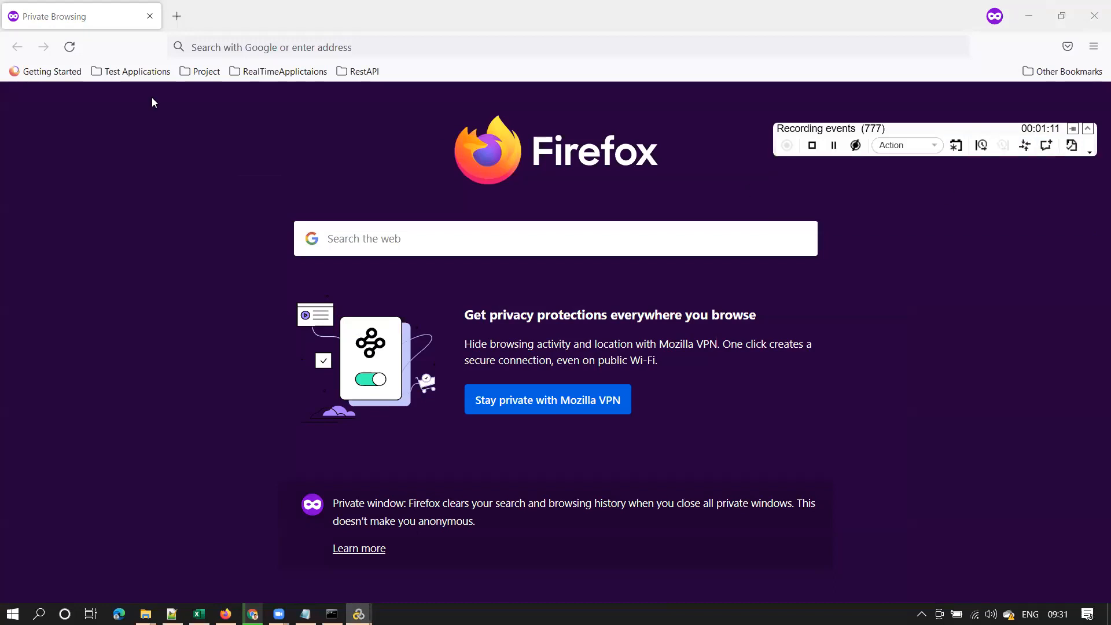
pyautogui.click(272, 49)
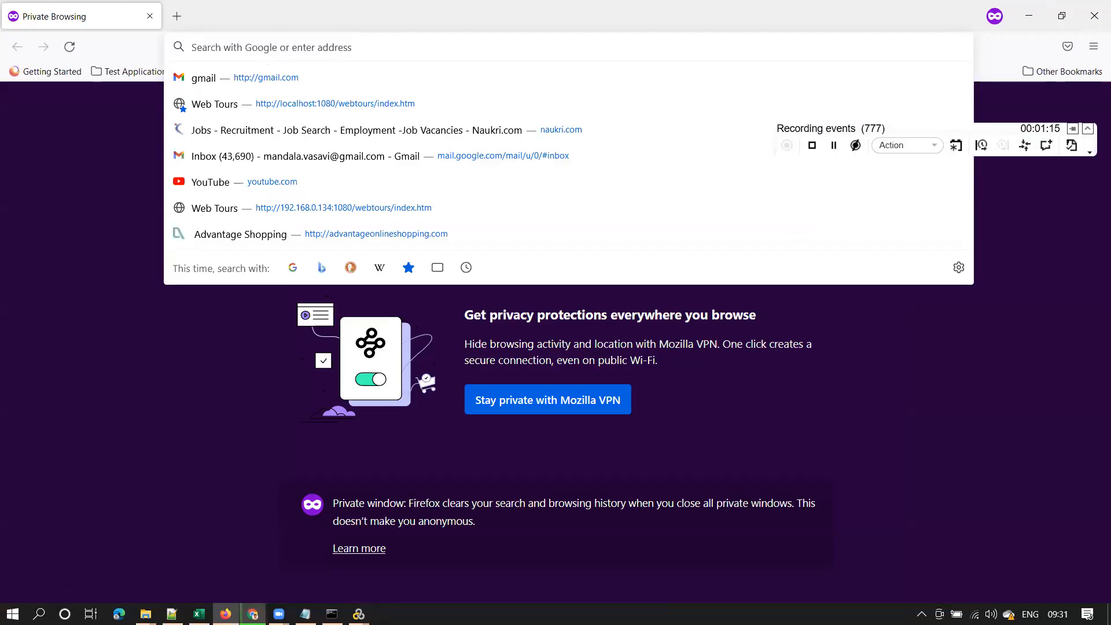
# Copy the Web Tours URL from cell C2 and load the home page while recording
pyautogui.click(252, 613)
pyautogui.click(370, 215)
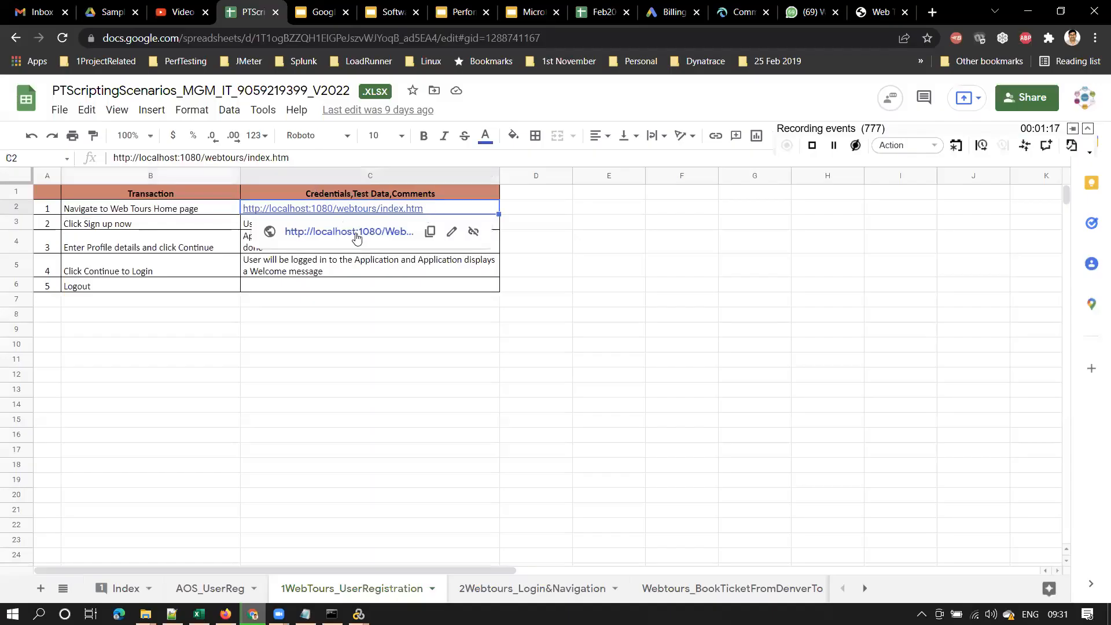
pyautogui.click(428, 232)
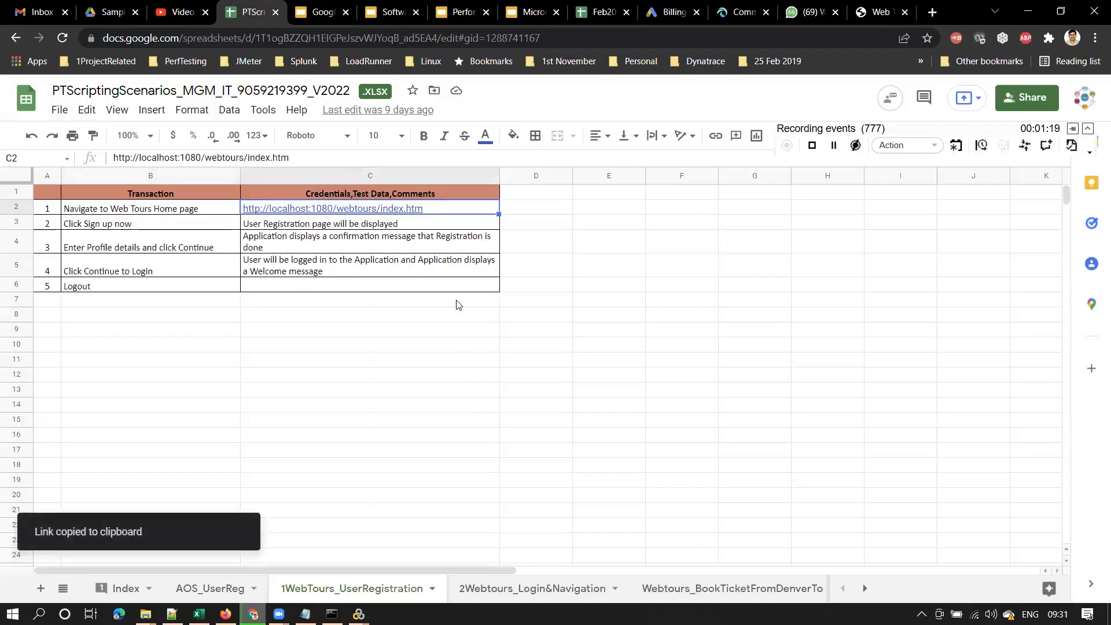
pyautogui.hotkey('alt', 'Tab')
pyautogui.hotkey('ctrl', 'v')
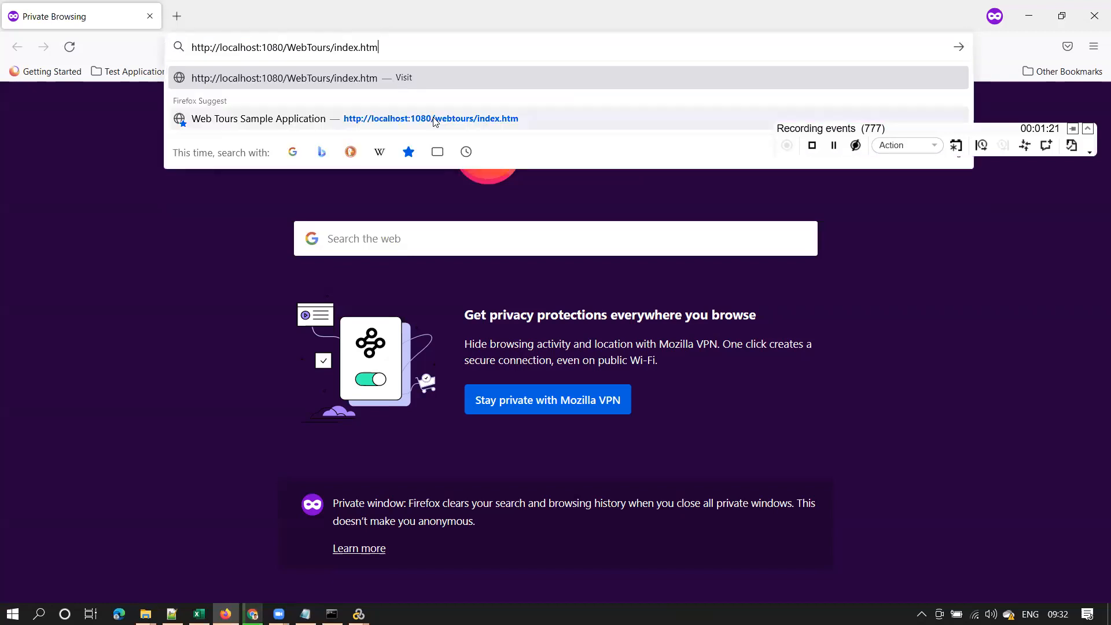
pyautogui.press('Return')
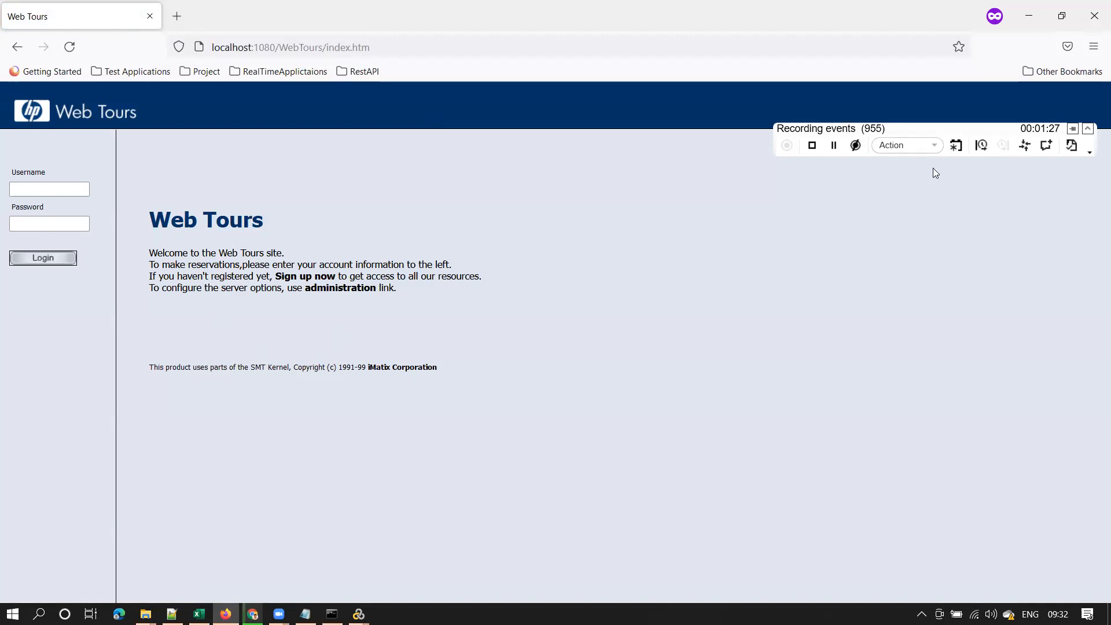
# Record the comment '2. Click Sign up now' and check step 2's expected result in the sheet
pyautogui.click(1043, 148)
pyautogui.write('2. Click Sign up now')
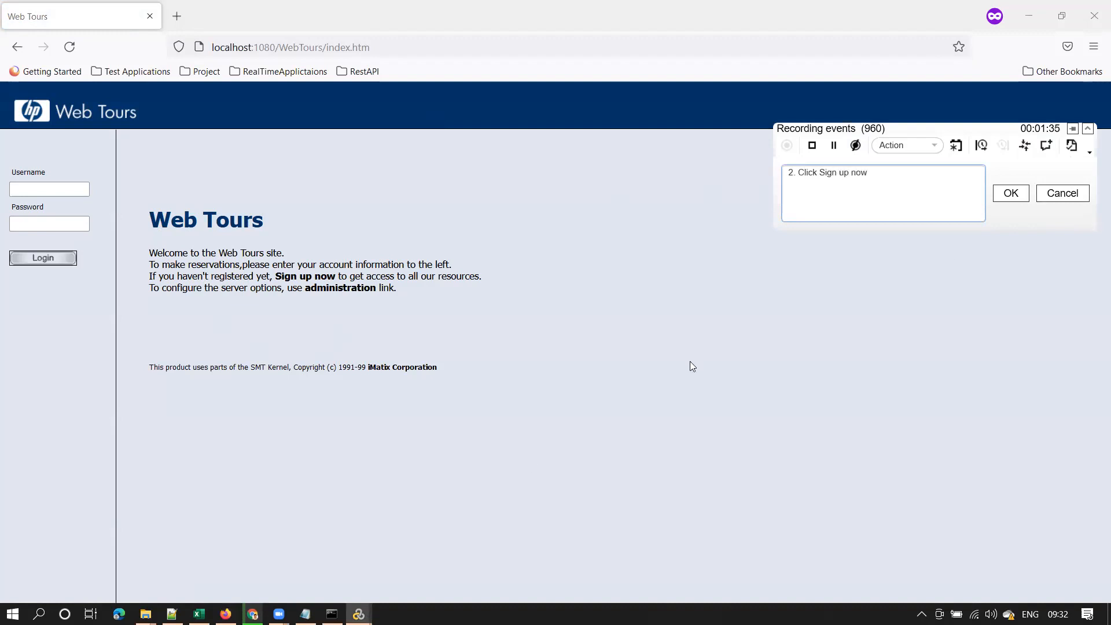
pyautogui.click(1011, 193)
pyautogui.click(252, 613)
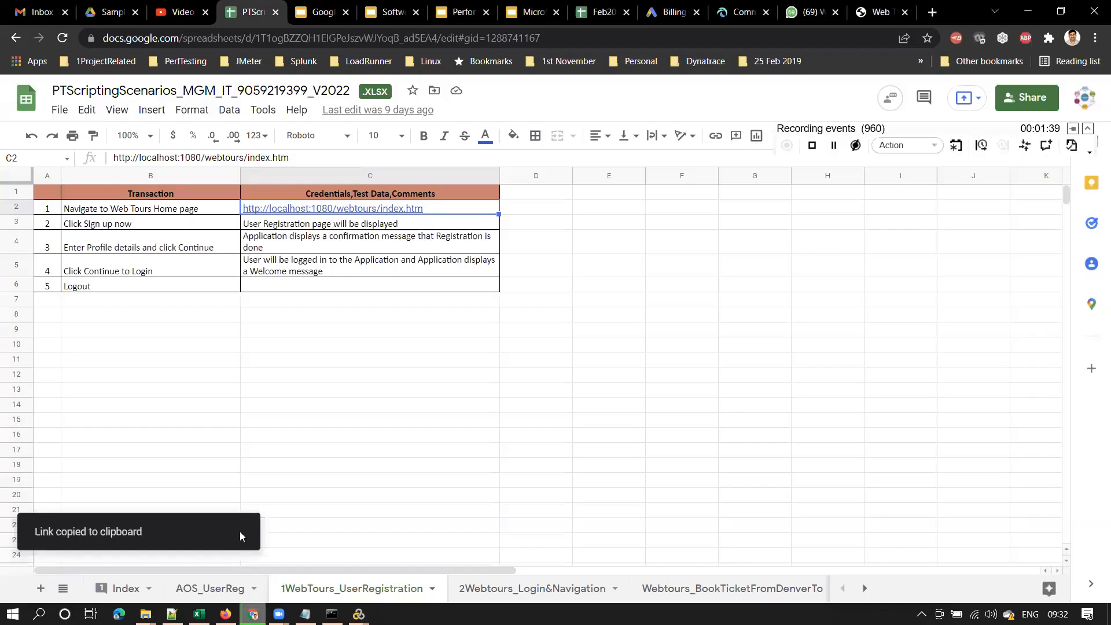
pyautogui.click(110, 230)
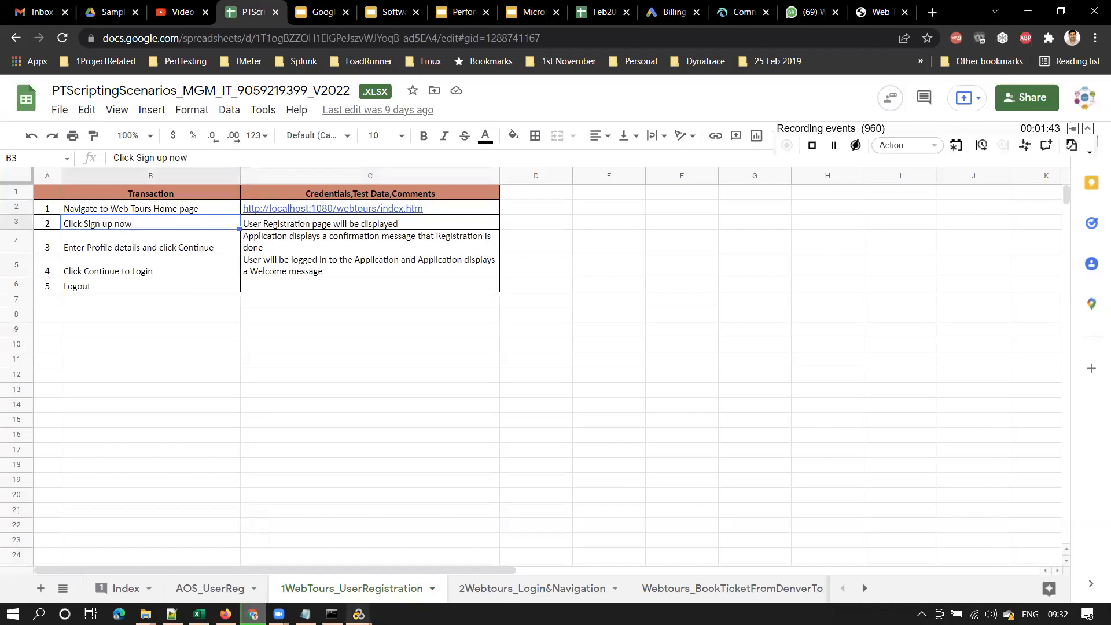
pyautogui.click(359, 613)
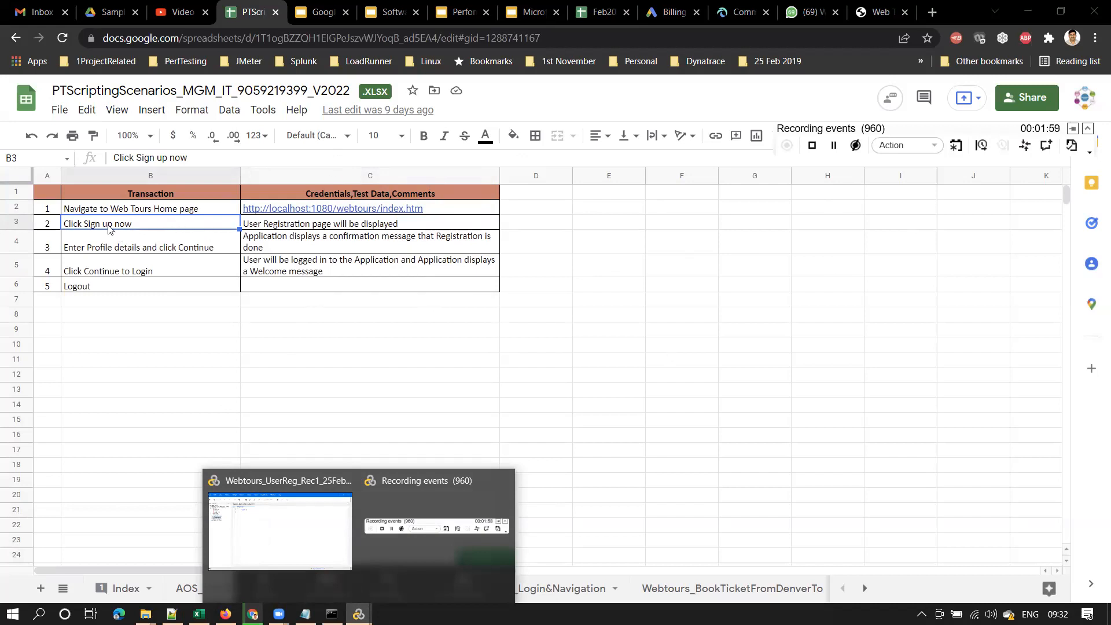
pyautogui.click(295, 225)
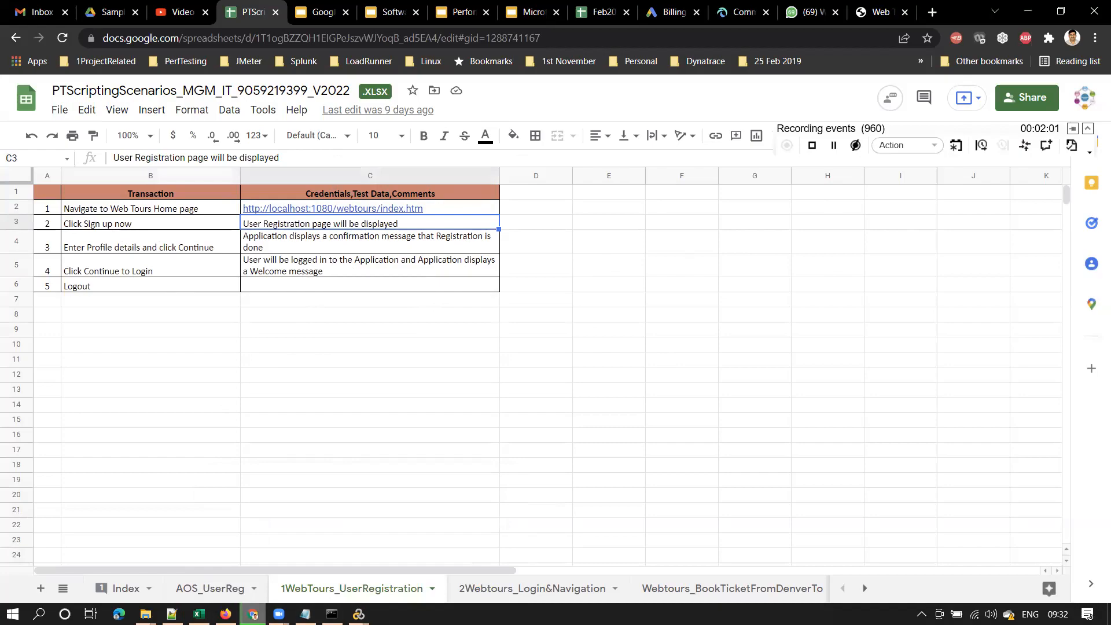
pyautogui.hotkey('alt', 'Tab')
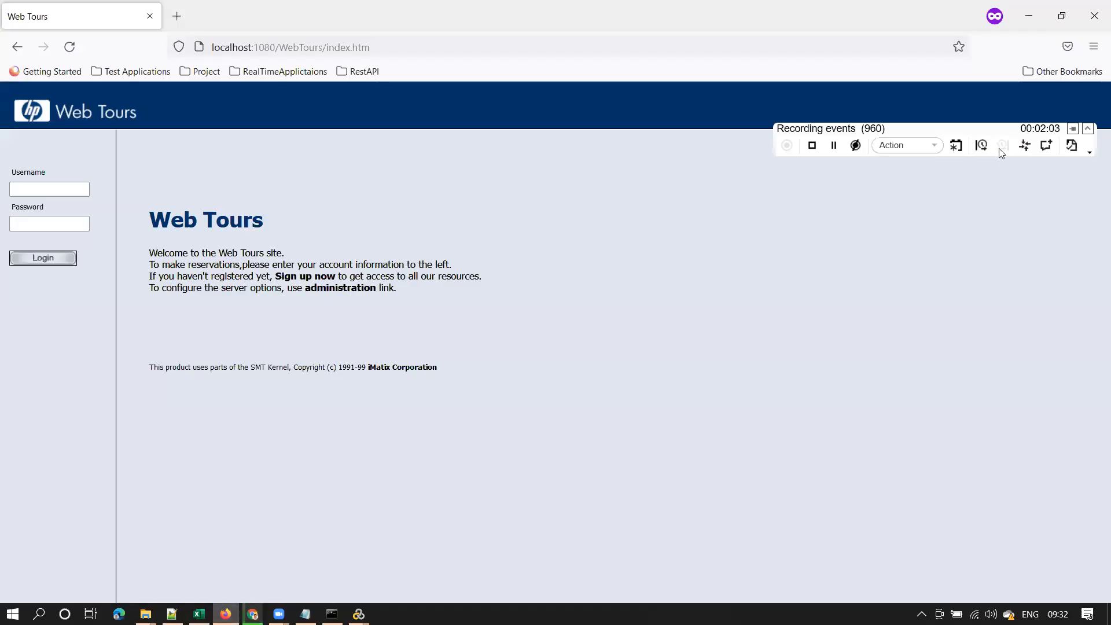
# Open the Web Tours sign-up form and copy step 3's text from cell B4
pyautogui.click(317, 280)
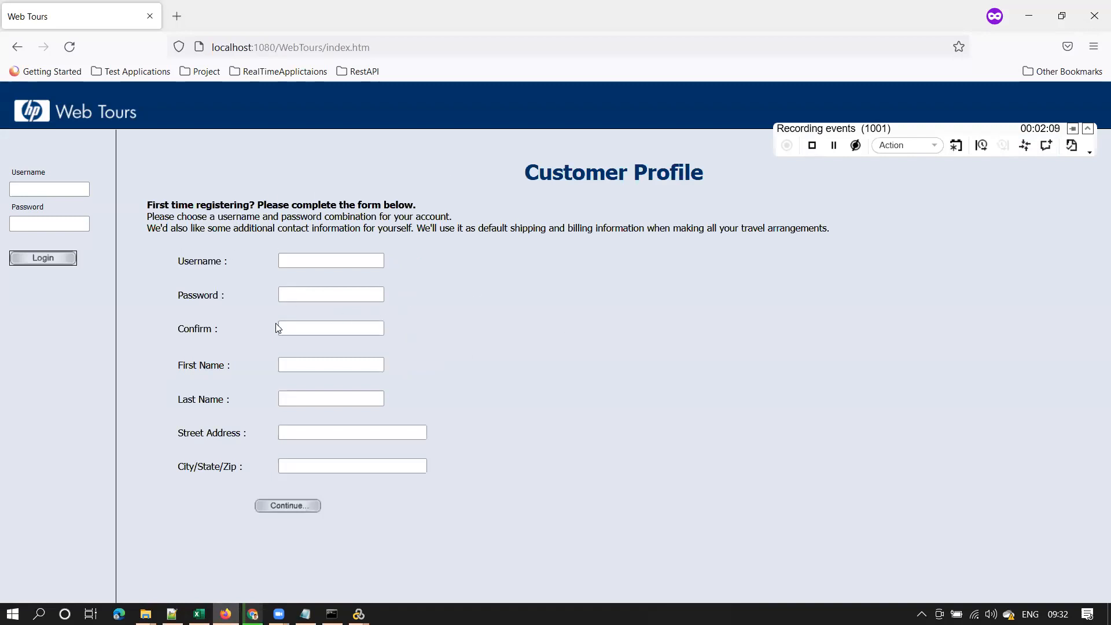
pyautogui.hotkey('alt', 'Tab')
pyautogui.click(192, 249)
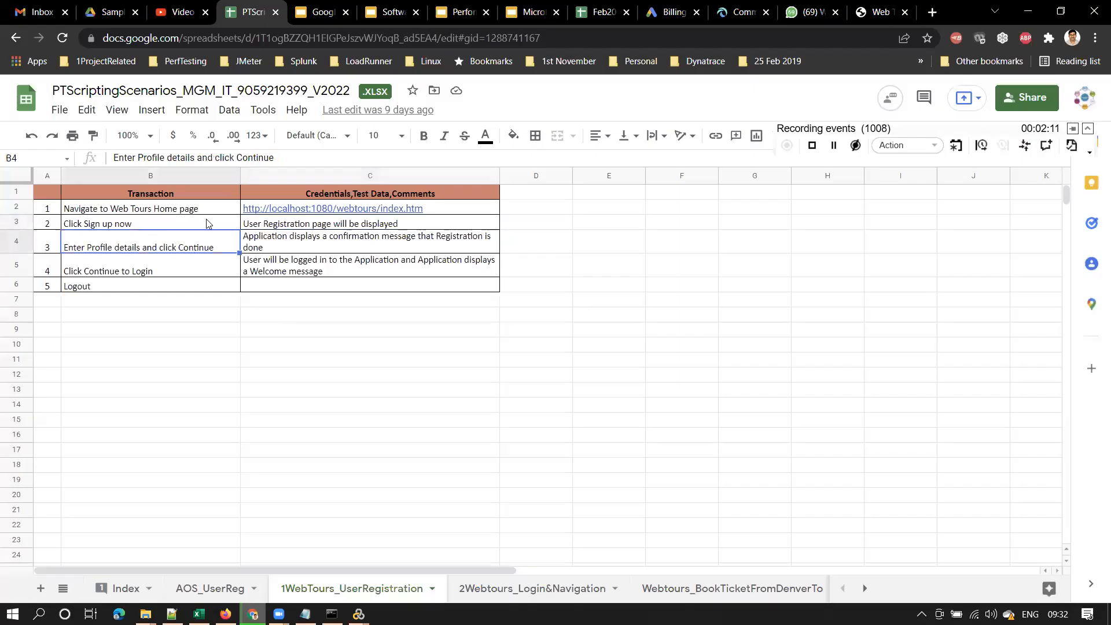
pyautogui.tripleClick(272, 157)
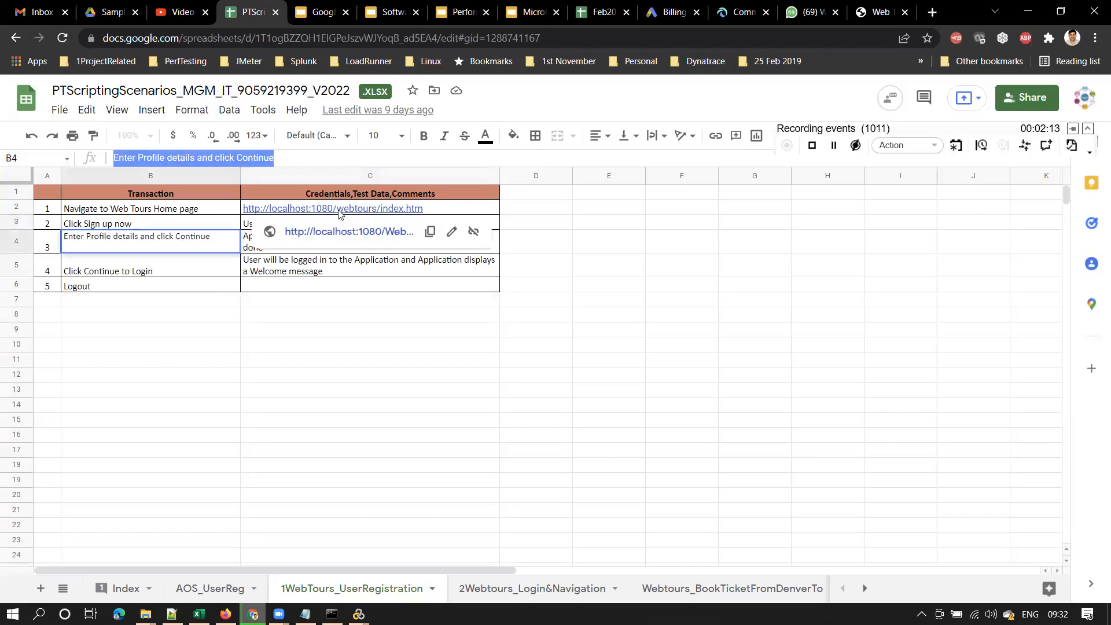
pyautogui.hotkey('alt', 'Tab')
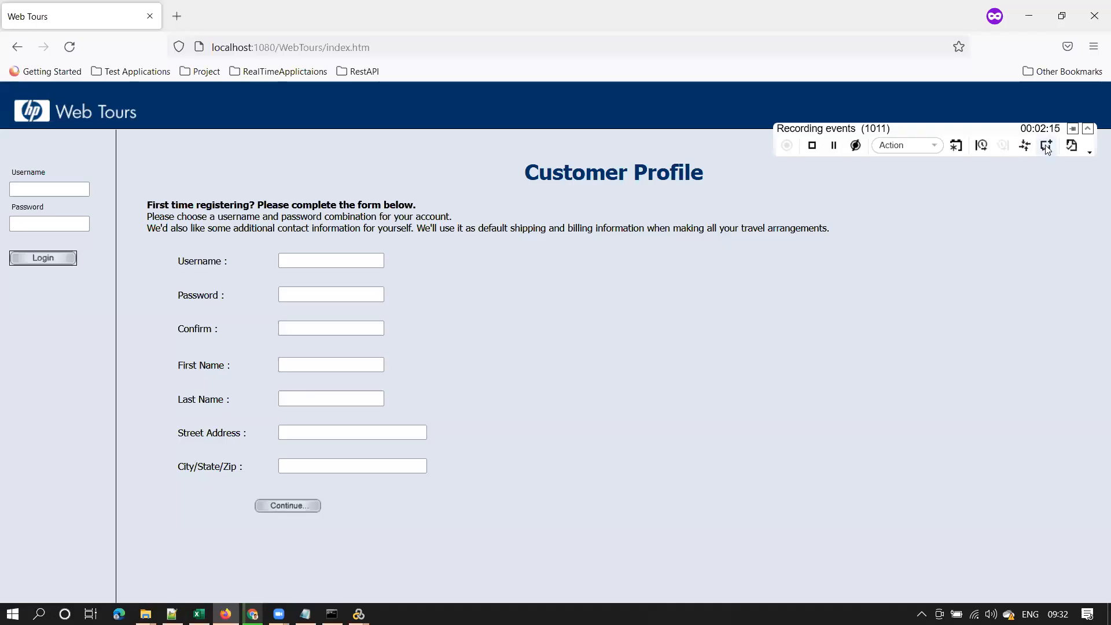
# Record the comment '3.Enter Profile details and click Continue' and enter a username
pyautogui.click(1046, 146)
pyautogui.write('3.')
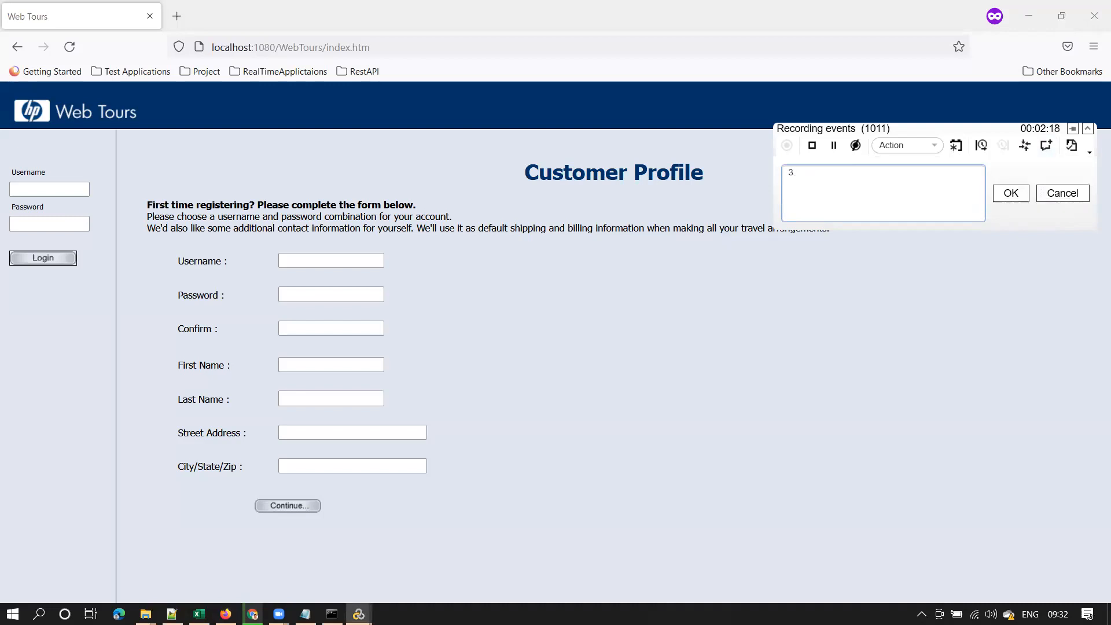
pyautogui.hotkey('ctrl', 'v')
pyautogui.click(1020, 195)
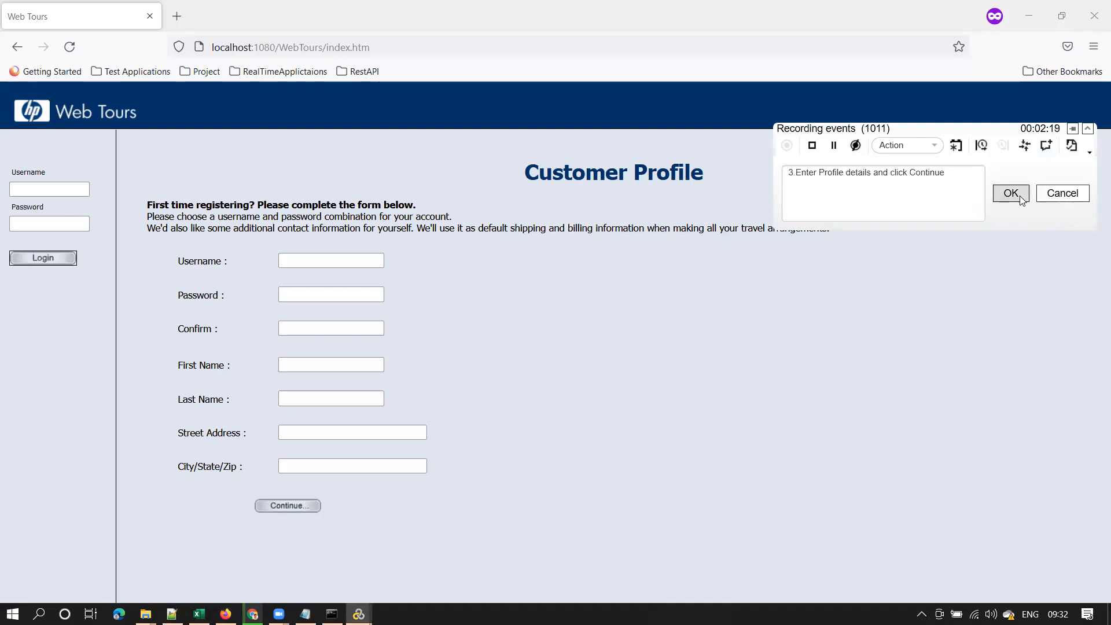
pyautogui.click(313, 261)
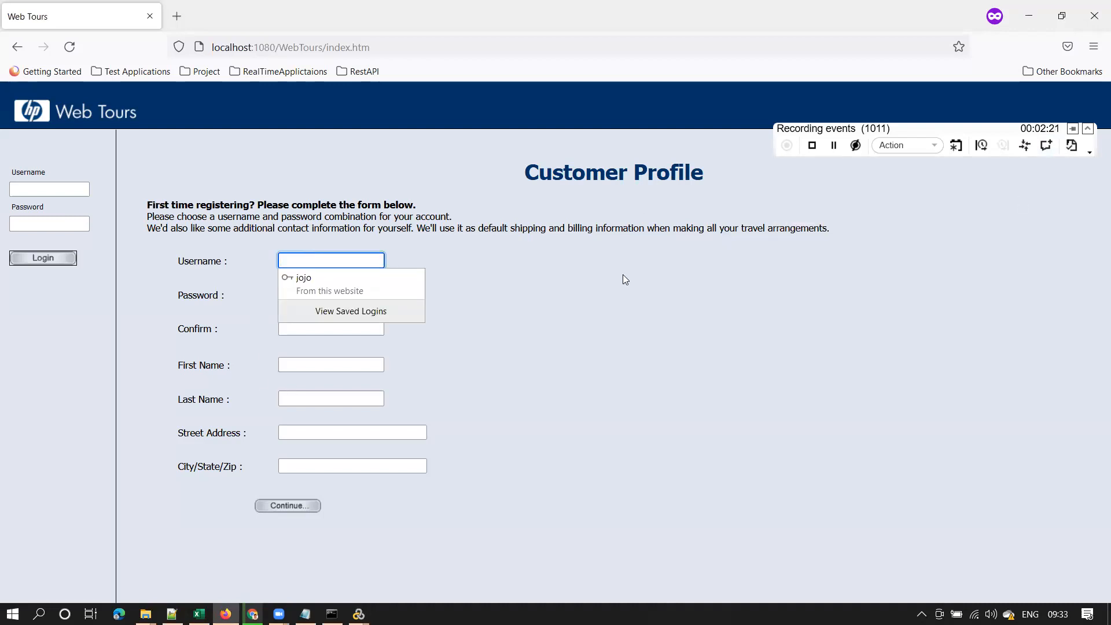
pyautogui.write('mpavan')
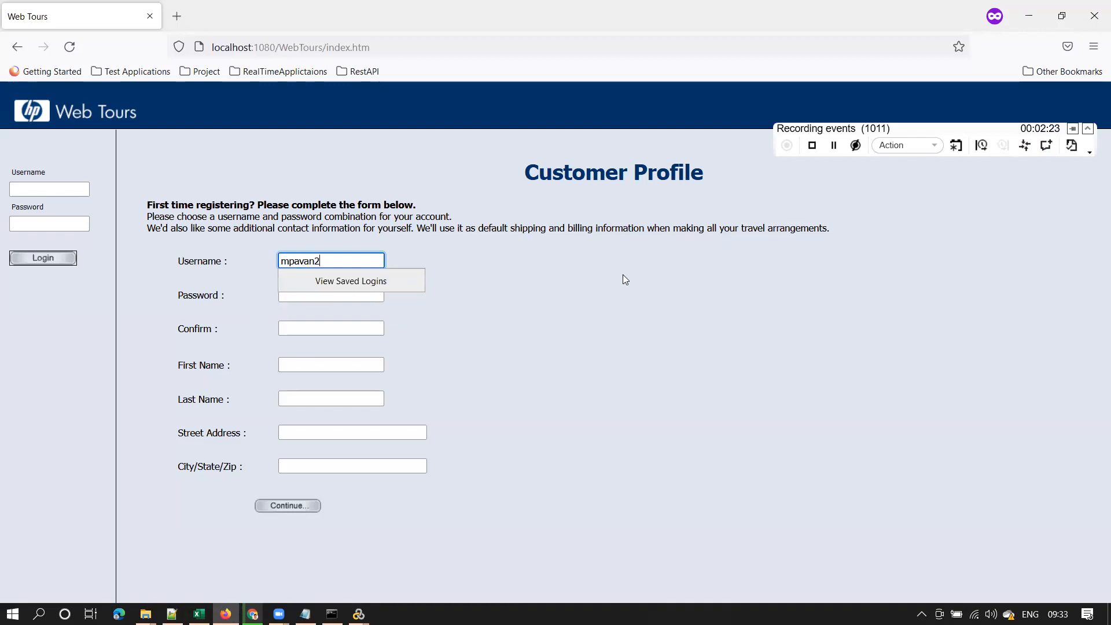
pyautogui.write('2')
# Enter and confirm the password on the Customer Profile form
pyautogui.doubleClick(303, 256)
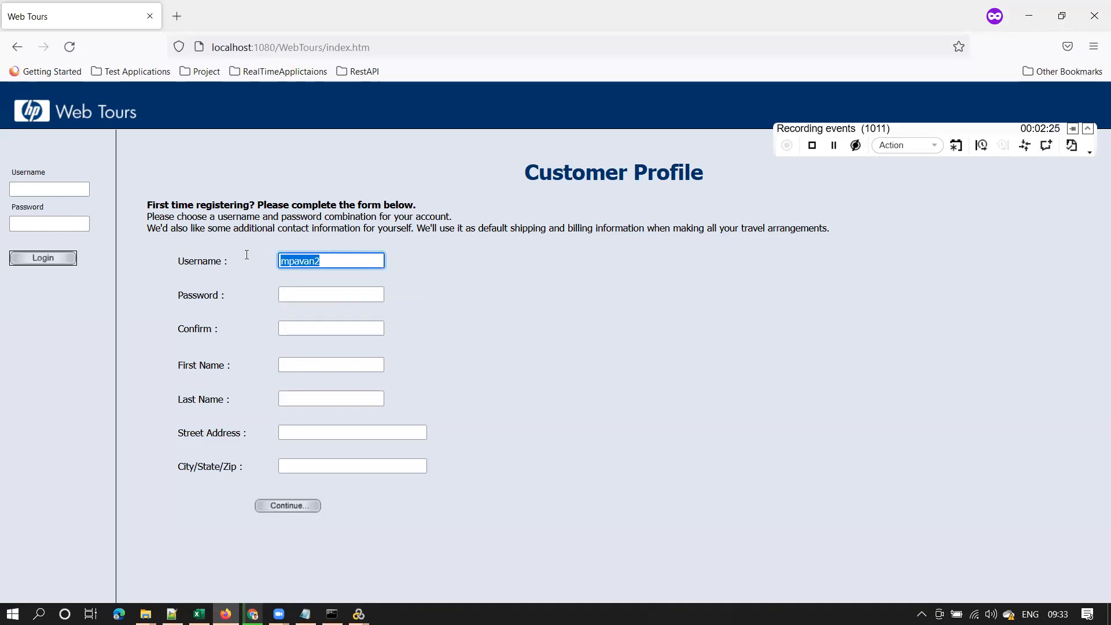
pyautogui.click(328, 264)
pyautogui.click(334, 296)
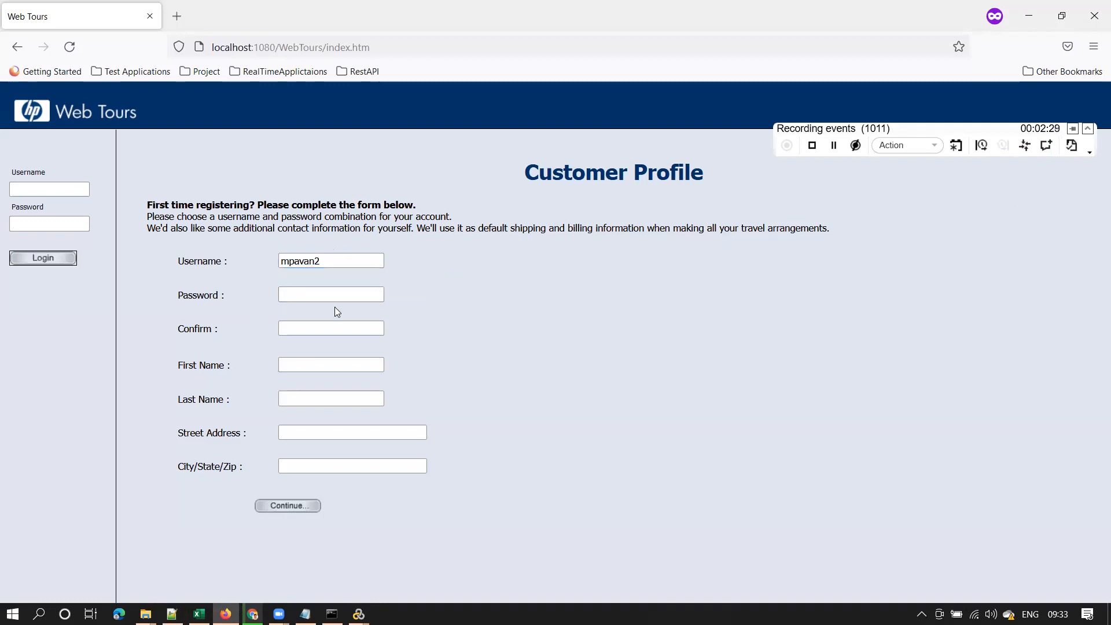
pyautogui.write('••••')
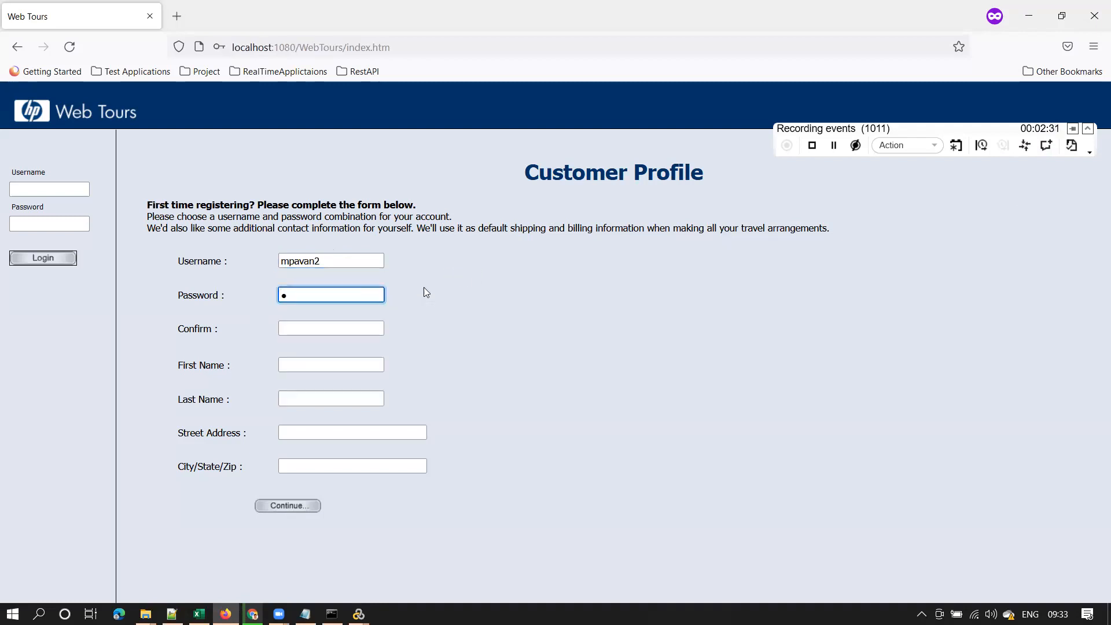
pyautogui.write('•••••')
pyautogui.press('Tab')
pyautogui.write('•••••••••')
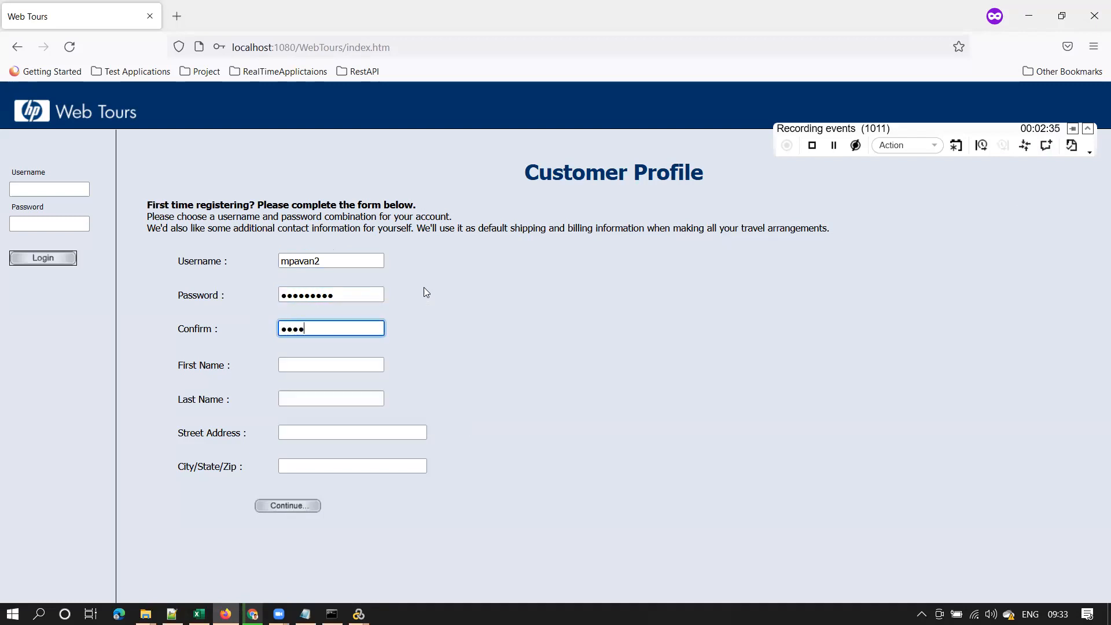
pyautogui.press('Tab')
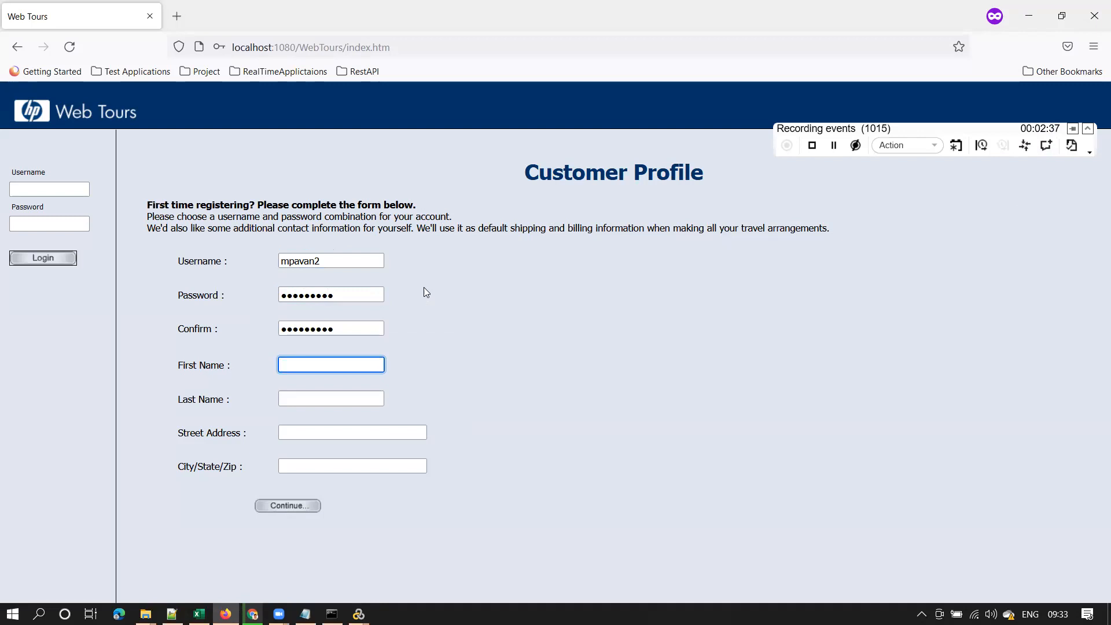
pyautogui.moveTo(325, 262); pyautogui.dragTo(210, 256)
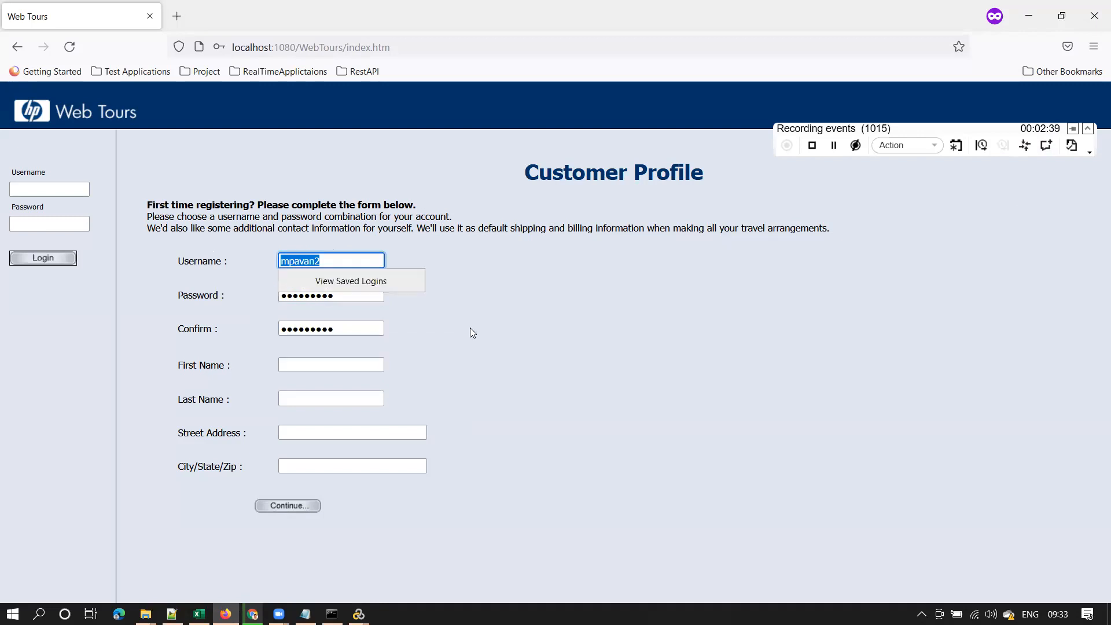
pyautogui.click(304, 365)
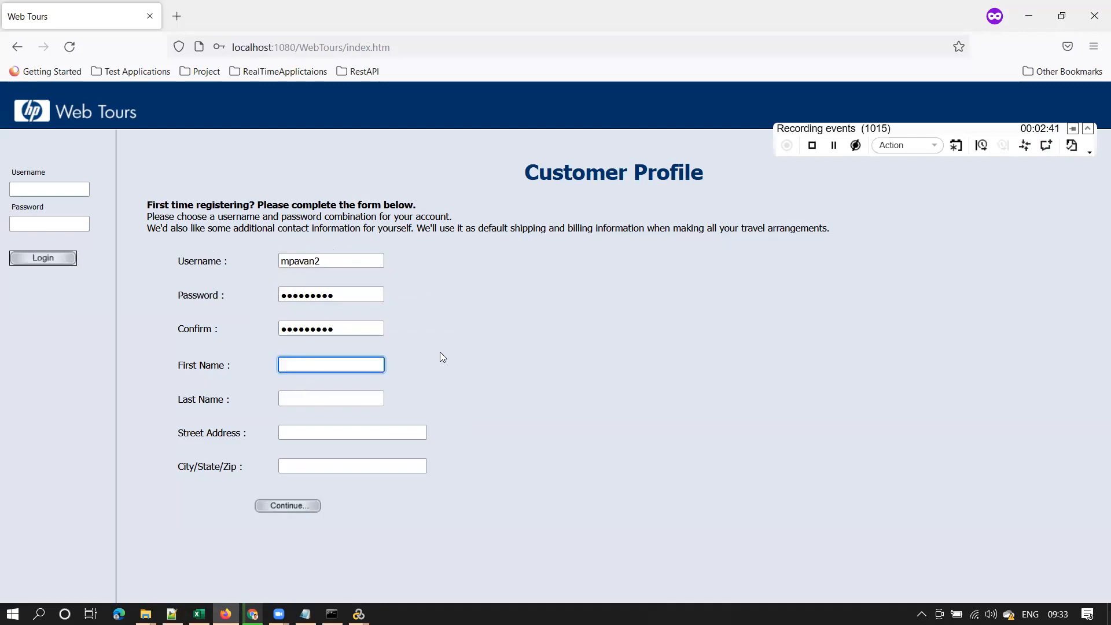
# Fill in the first name, last name and street address fields
pyautogui.write('pavan')
pyautogui.press('Tab')
pyautogui.write('m')
pyautogui.press('Tab')
pyautogui.write('a')
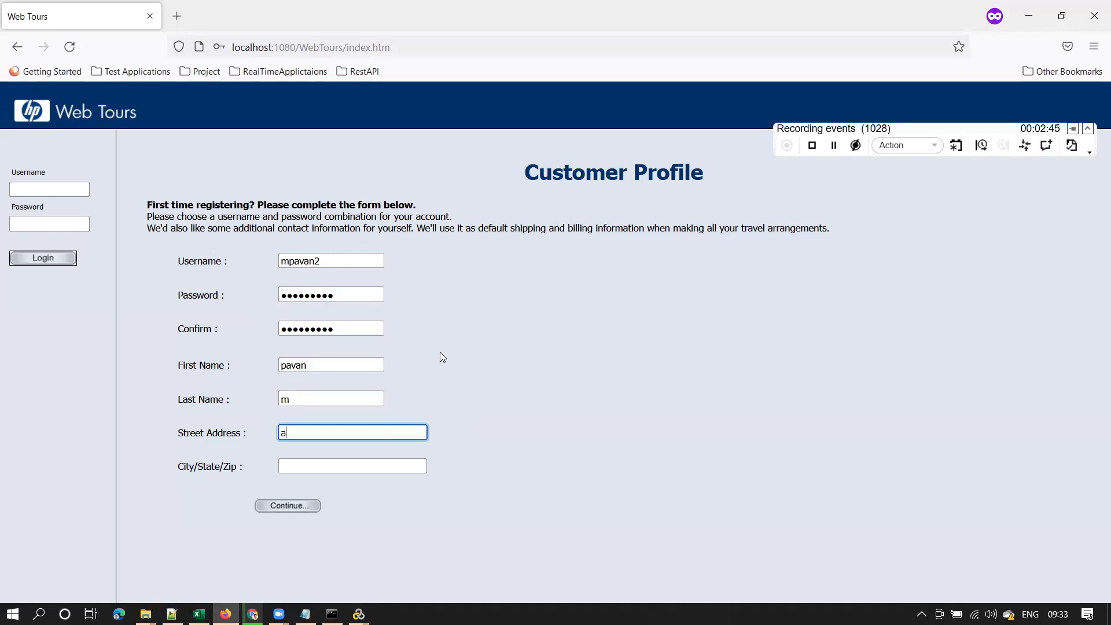
pyautogui.write('ddress1')
pyautogui.press('Tab')
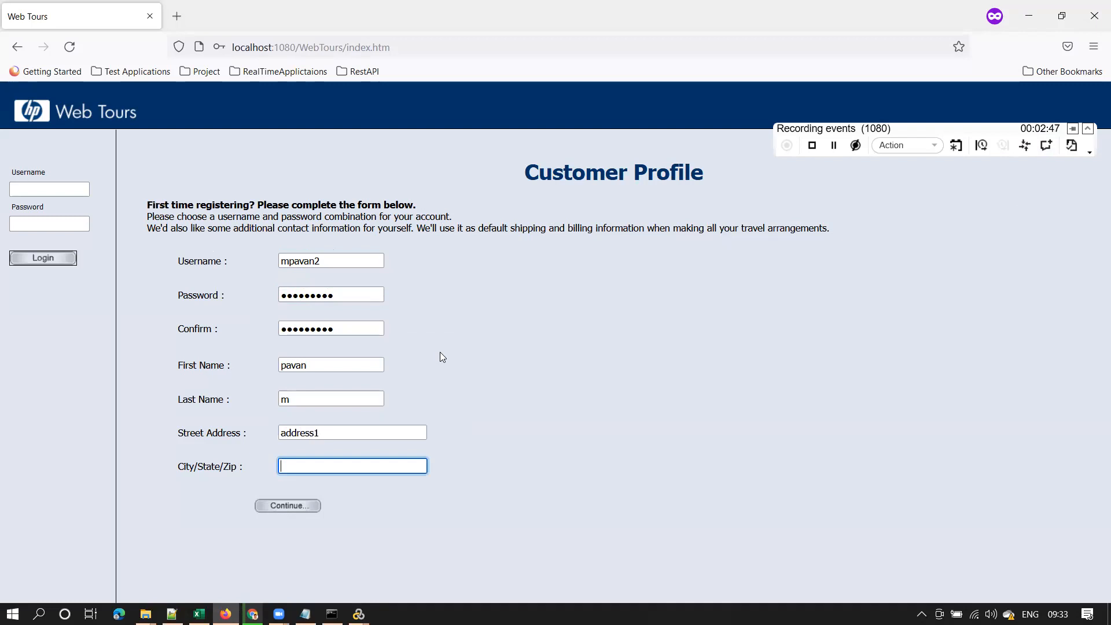
# Fill the City/State/Zip field from the browser's autofill suggestion
pyautogui.write('Hyder')
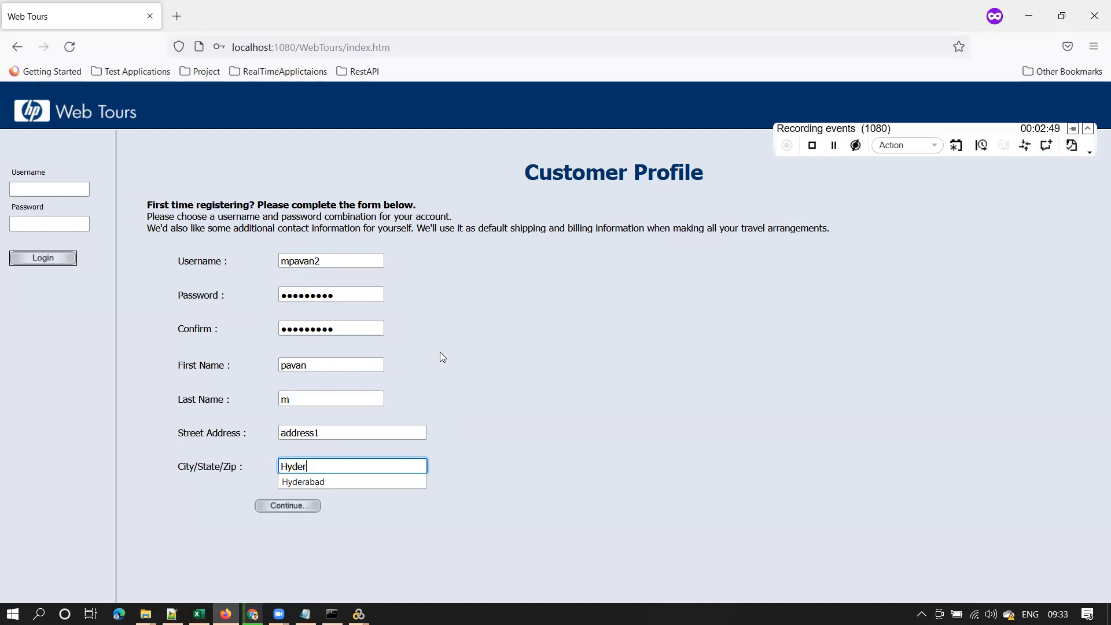
pyautogui.click(322, 482)
pyautogui.click(207, 467)
pyautogui.moveTo(184, 466); pyautogui.dragTo(261, 464)
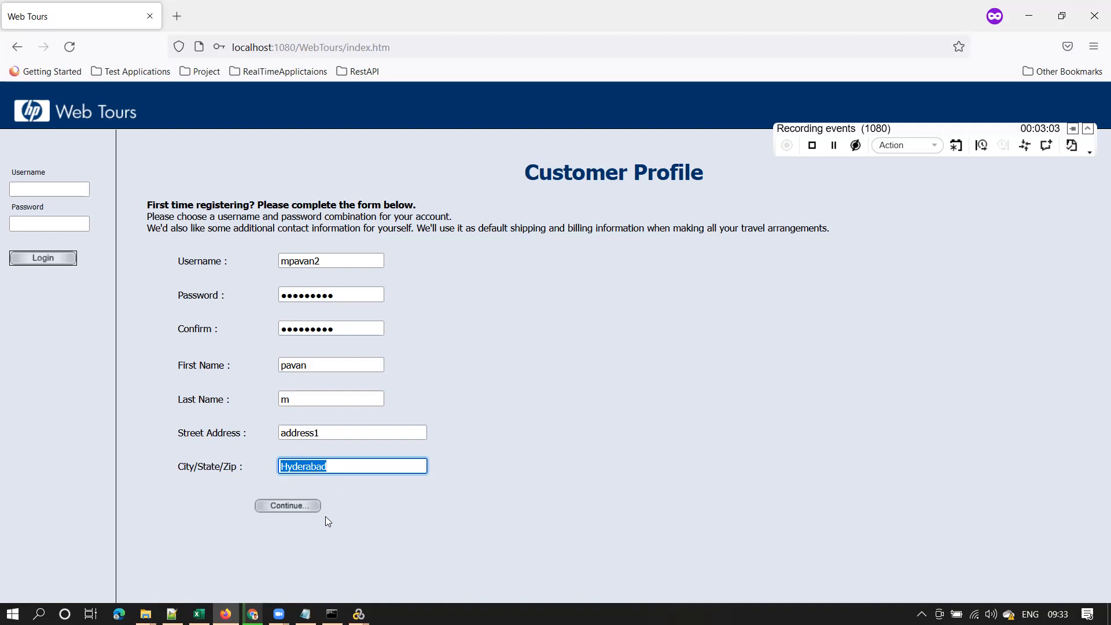
pyautogui.write('23434dlskjfjkl;sjf;e')
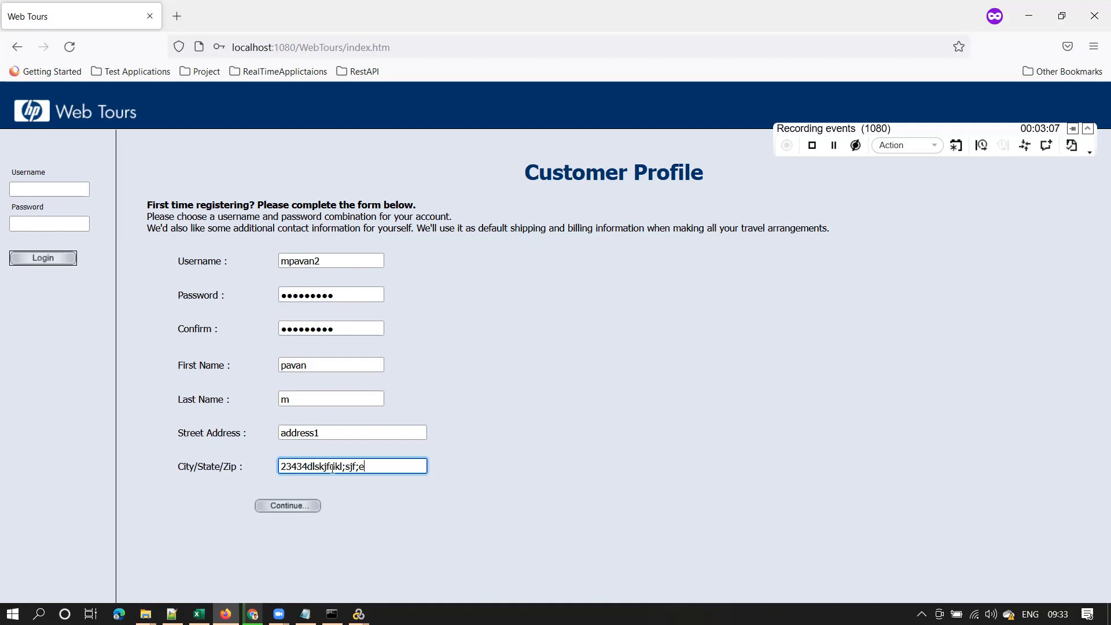
pyautogui.moveTo(374, 463); pyautogui.dragTo(279, 465)
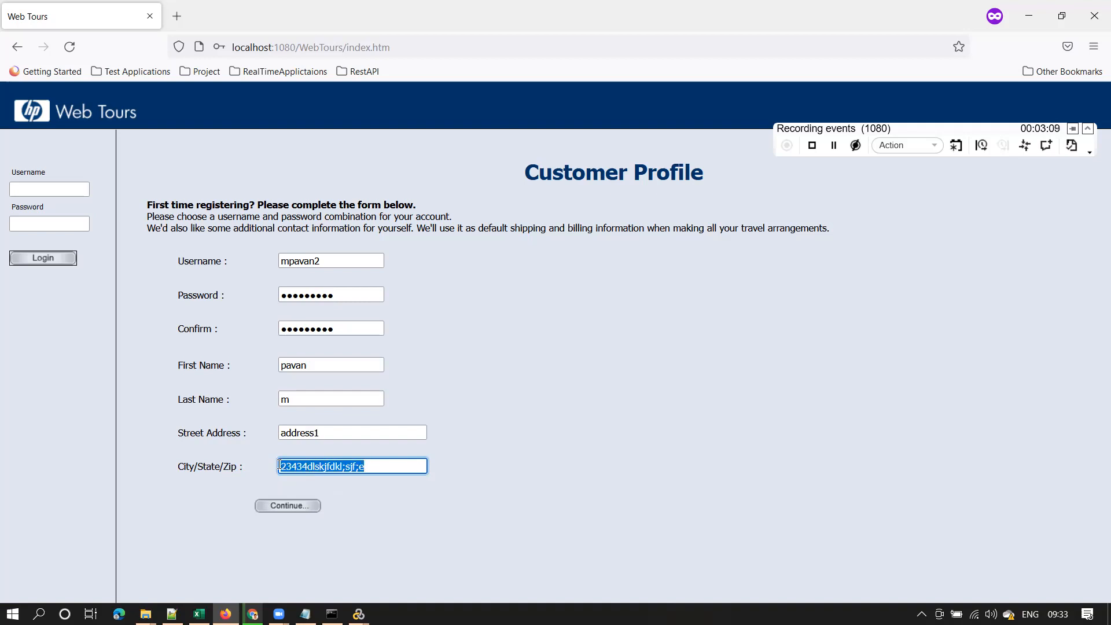
pyautogui.write('Hyd')
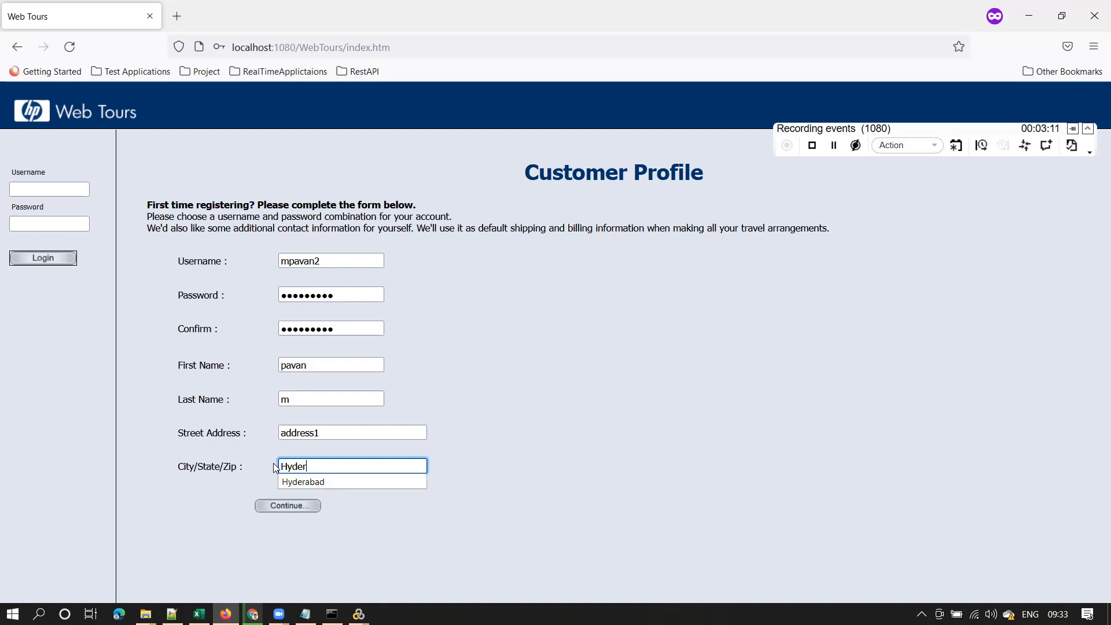
pyautogui.write('er')
pyautogui.click(332, 480)
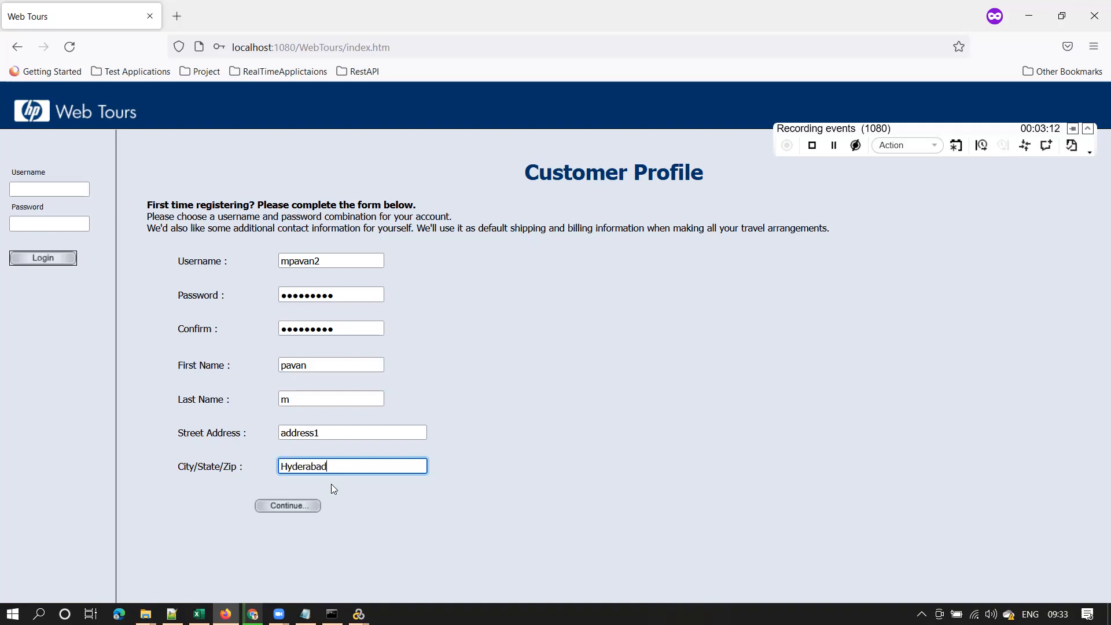
# Submit the profile and compare the thank-you page with the sheet's expected results
pyautogui.click(289, 507)
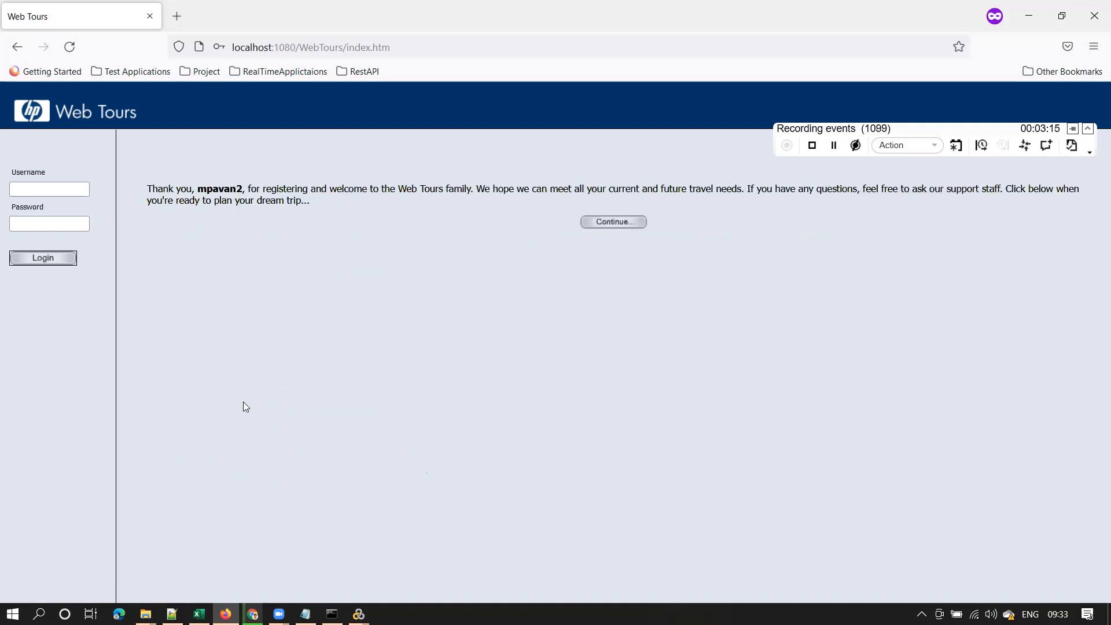
pyautogui.moveTo(197, 192); pyautogui.dragTo(248, 192)
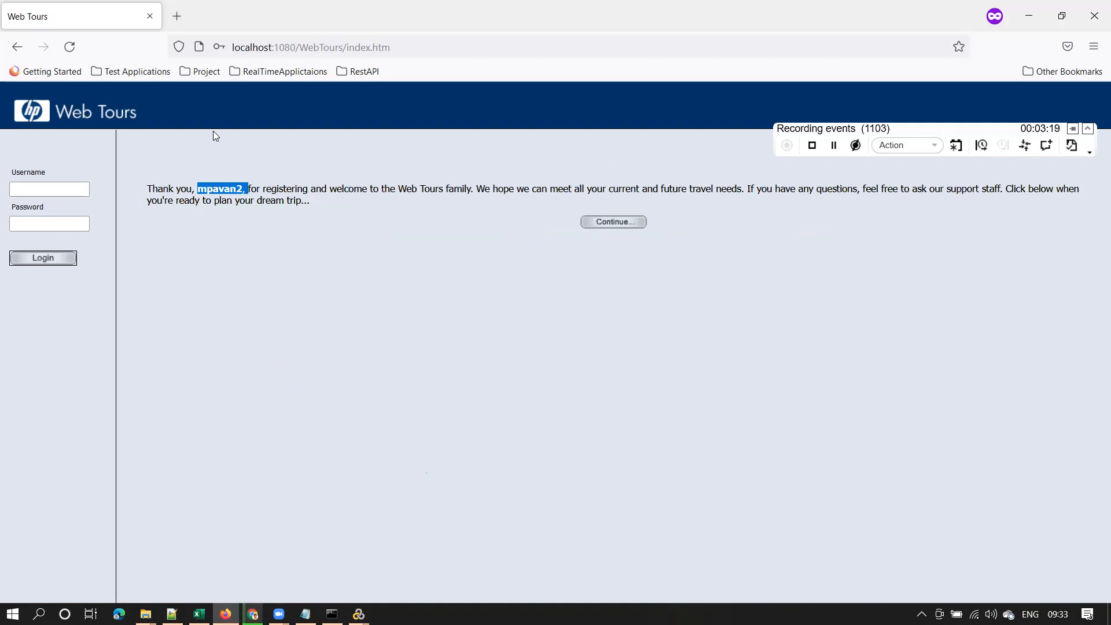
pyautogui.hotkey('alt', 'Tab')
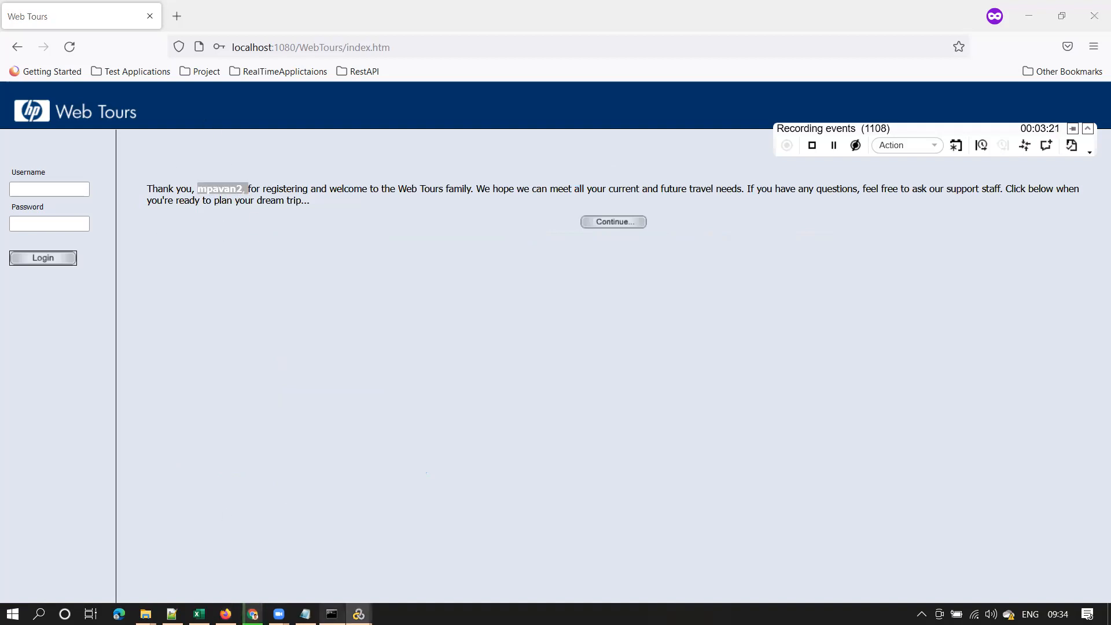
pyautogui.hotkey('alt', 'Tab')
pyautogui.click(172, 270)
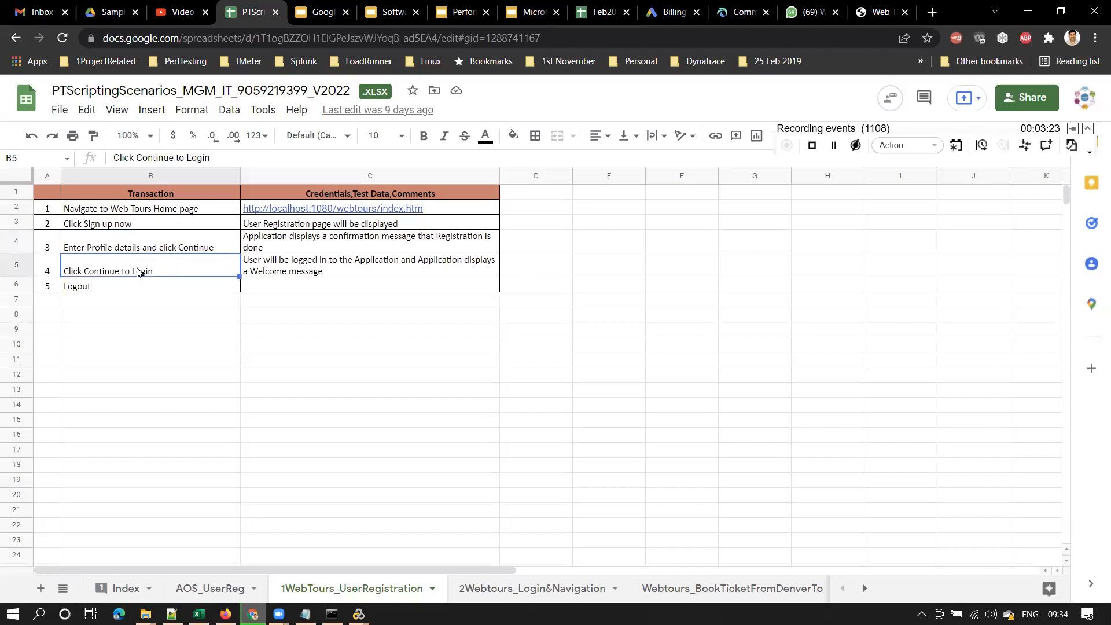
pyautogui.click(327, 271)
pyautogui.click(311, 240)
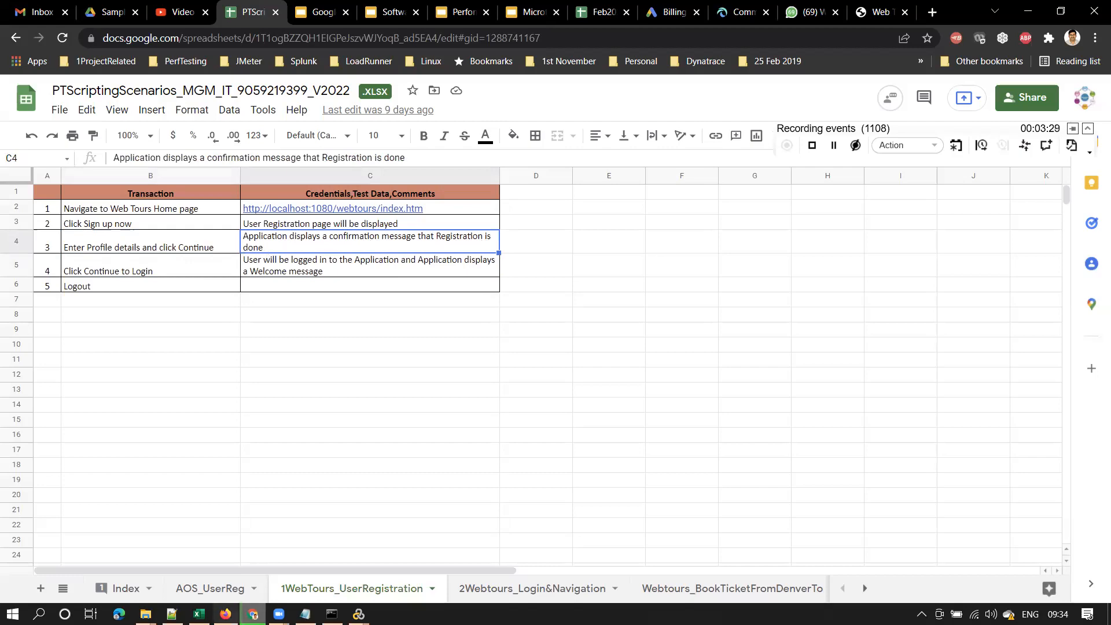
pyautogui.click(226, 614)
# Copy step 4's text 'Click Continue to Login' from cell B5
pyautogui.click(166, 192)
pyautogui.moveTo(149, 189); pyautogui.dragTo(469, 189)
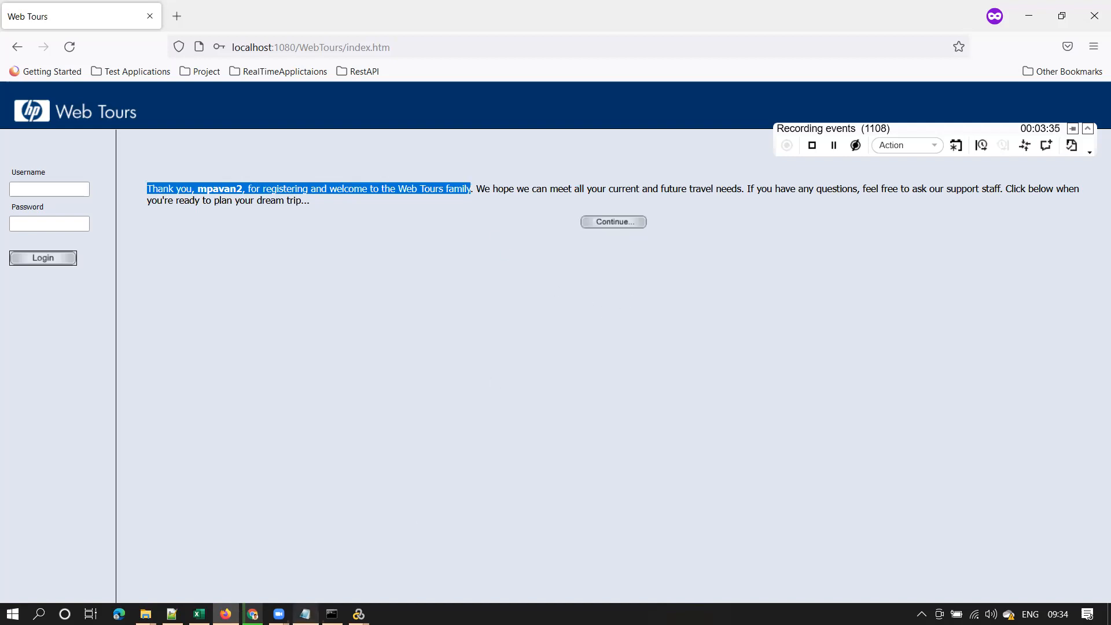
pyautogui.click(253, 613)
pyautogui.click(157, 270)
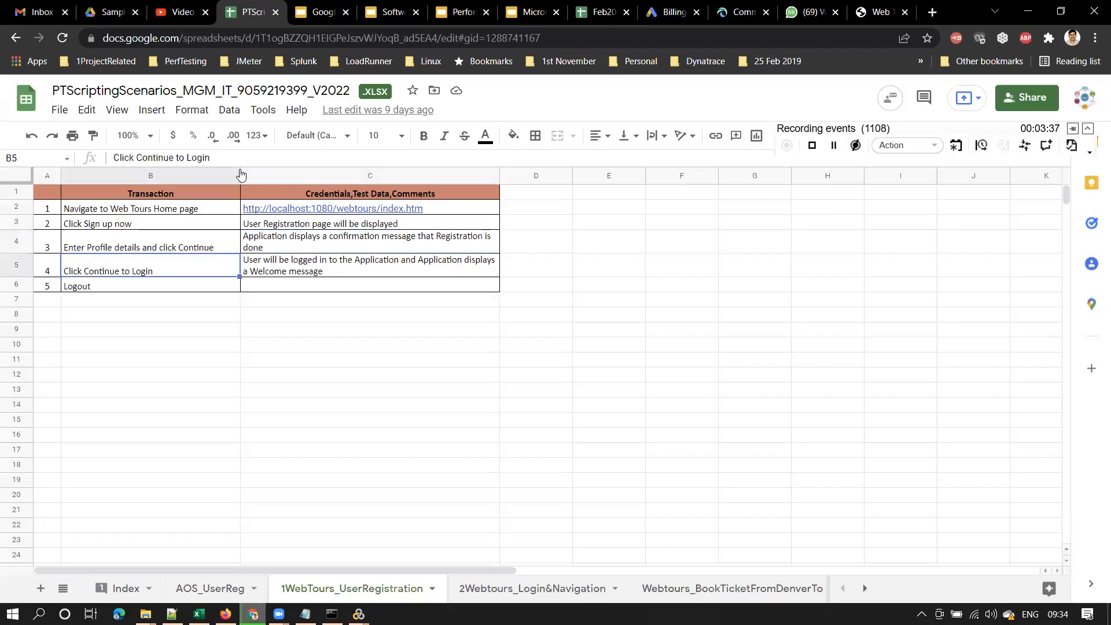
pyautogui.moveTo(231, 161); pyautogui.dragTo(65, 159)
pyautogui.hotkey('ctrl', 'c')
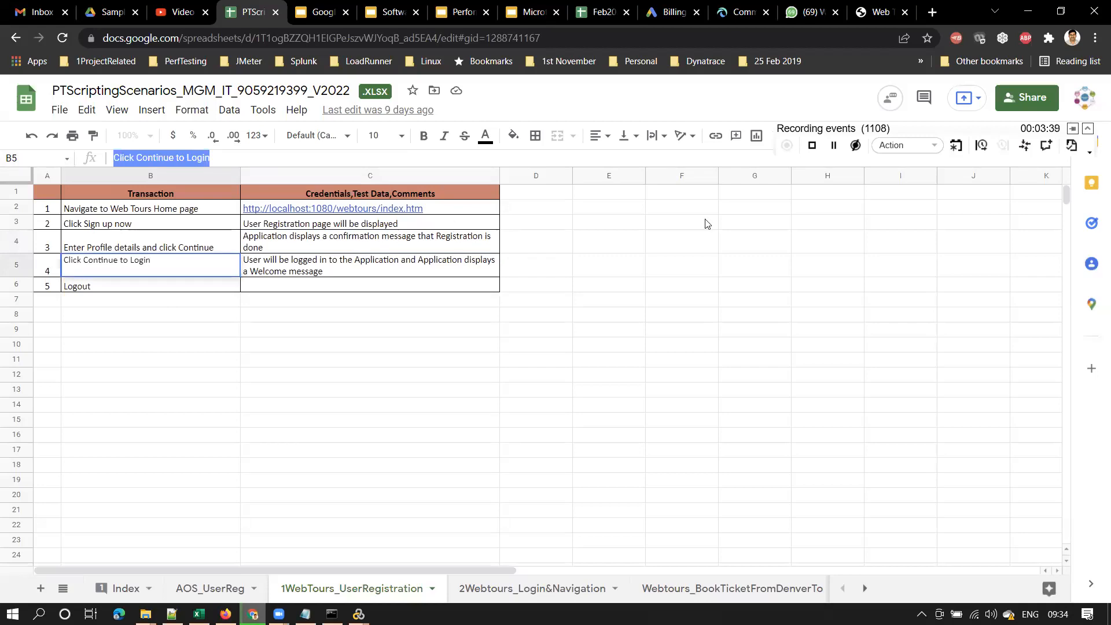
pyautogui.click(1028, 11)
# Record the comment '4. Click Continue to Login' in the script
pyautogui.click(1025, 140)
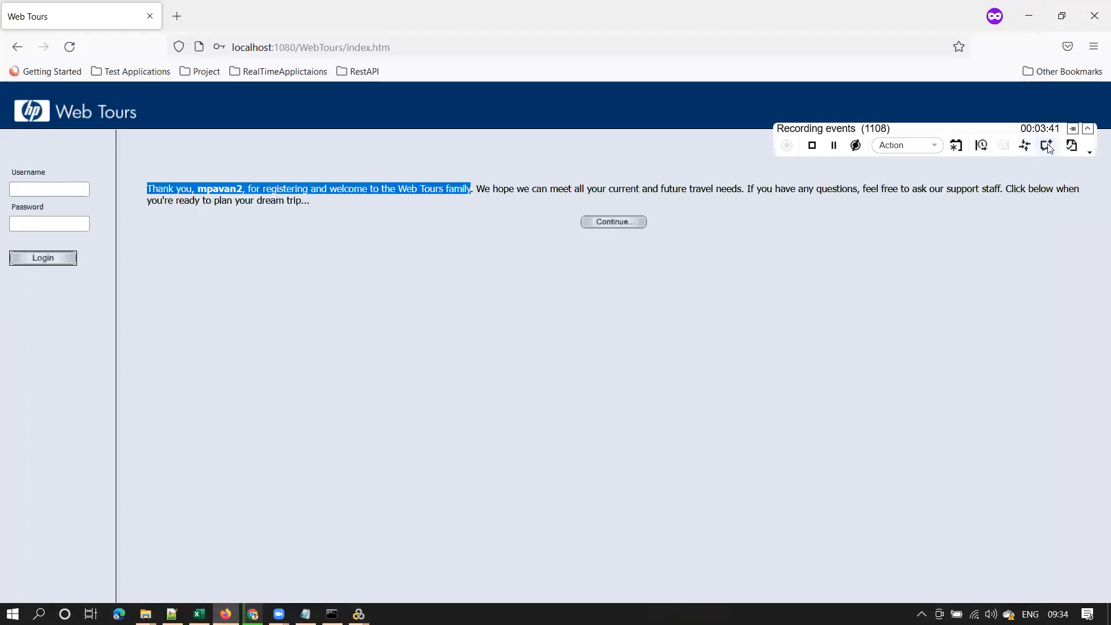
pyautogui.write('4.')
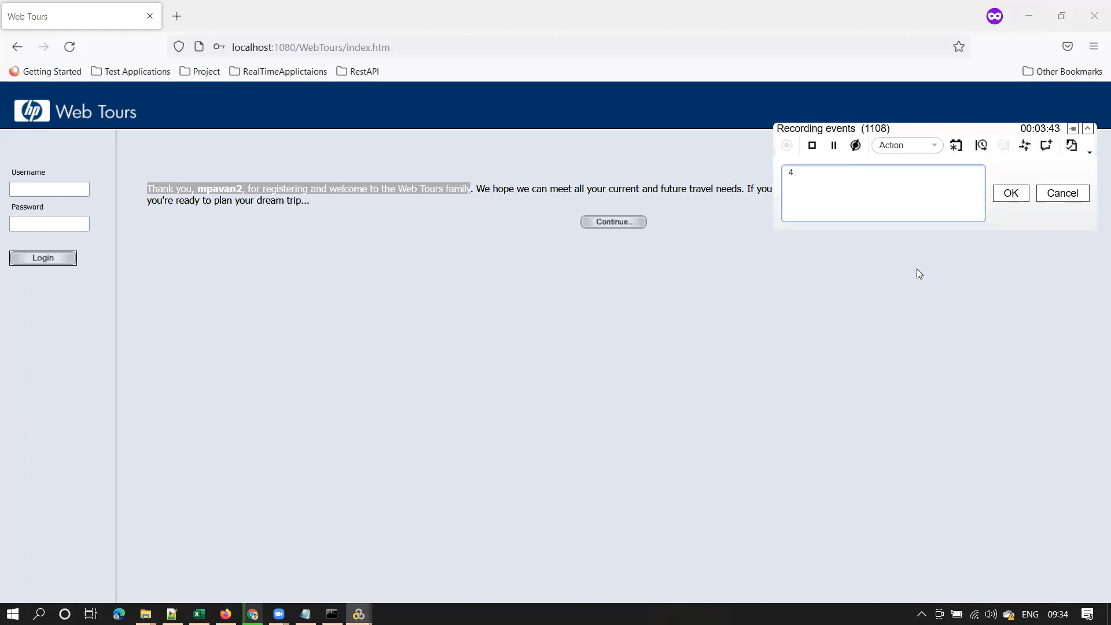
pyautogui.hotkey('ctrl', 'v')
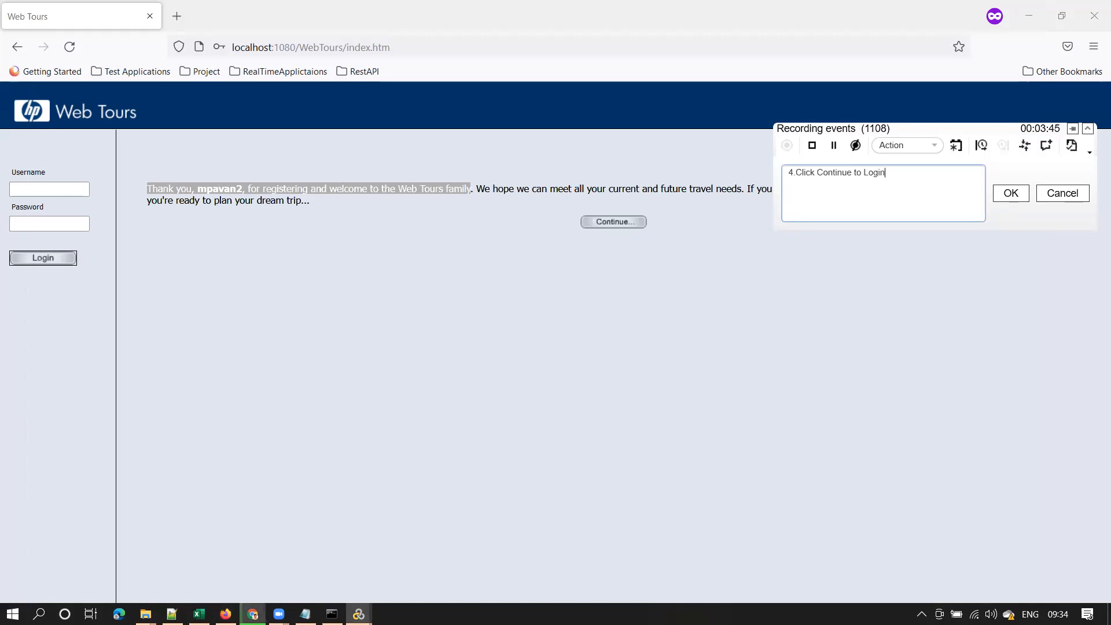
pyautogui.click(796, 172)
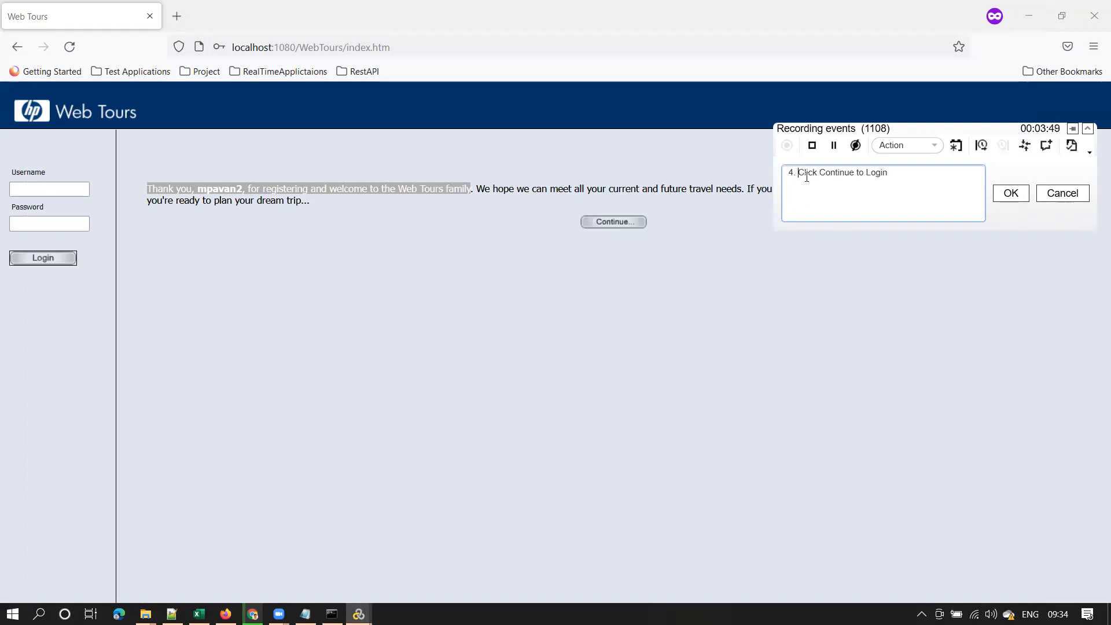
pyautogui.click(1014, 196)
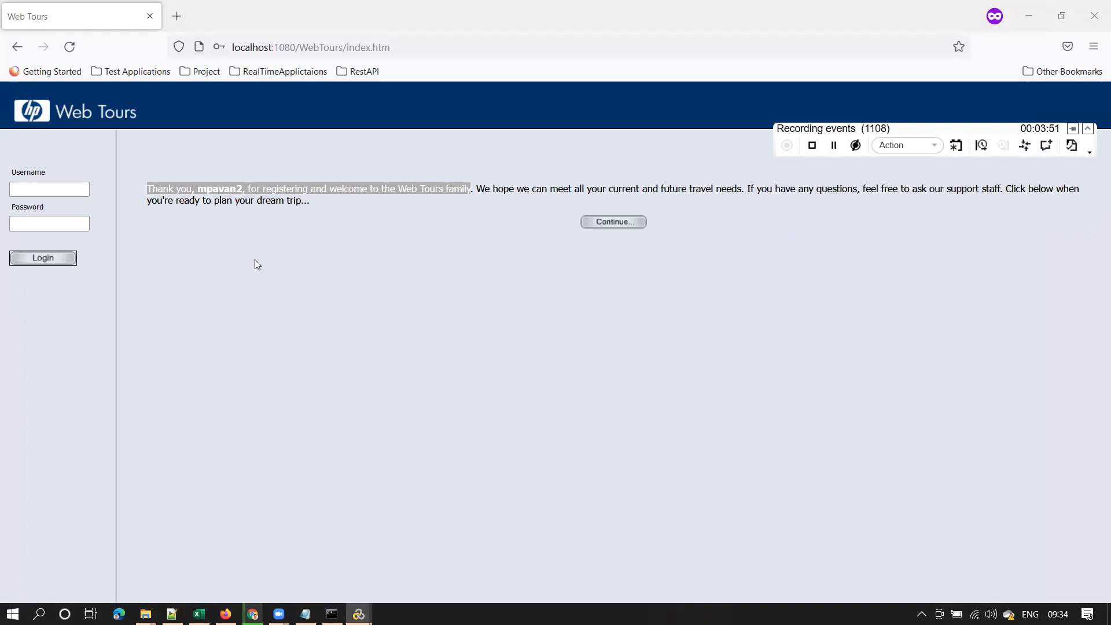
# Continue to log in as the new user and verify the welcome line
pyautogui.click(613, 224)
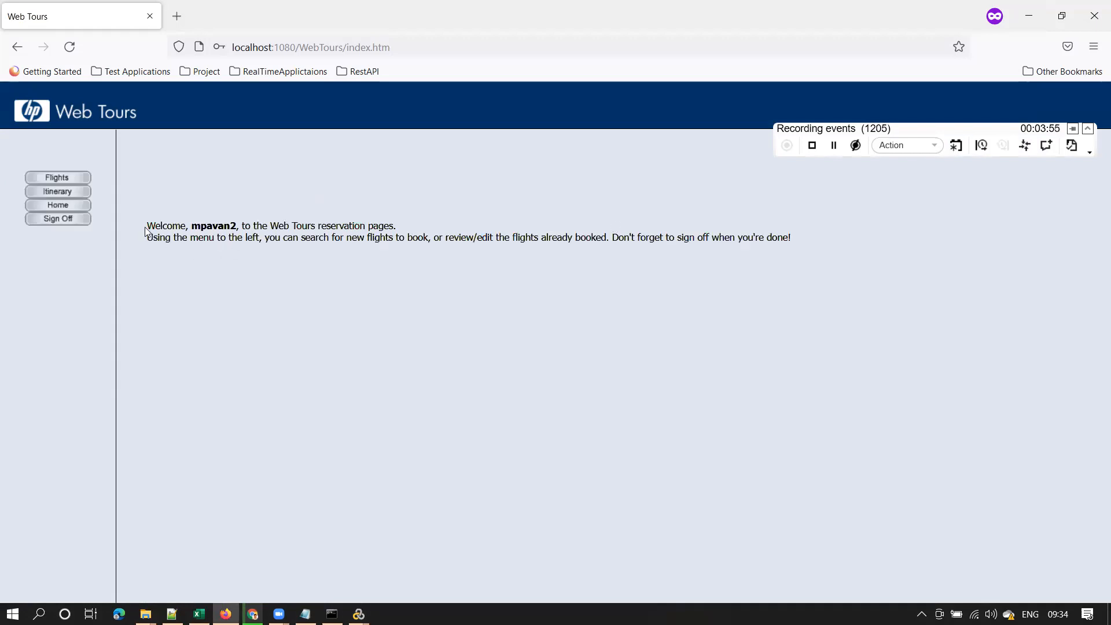
pyautogui.moveTo(145, 230); pyautogui.dragTo(402, 232)
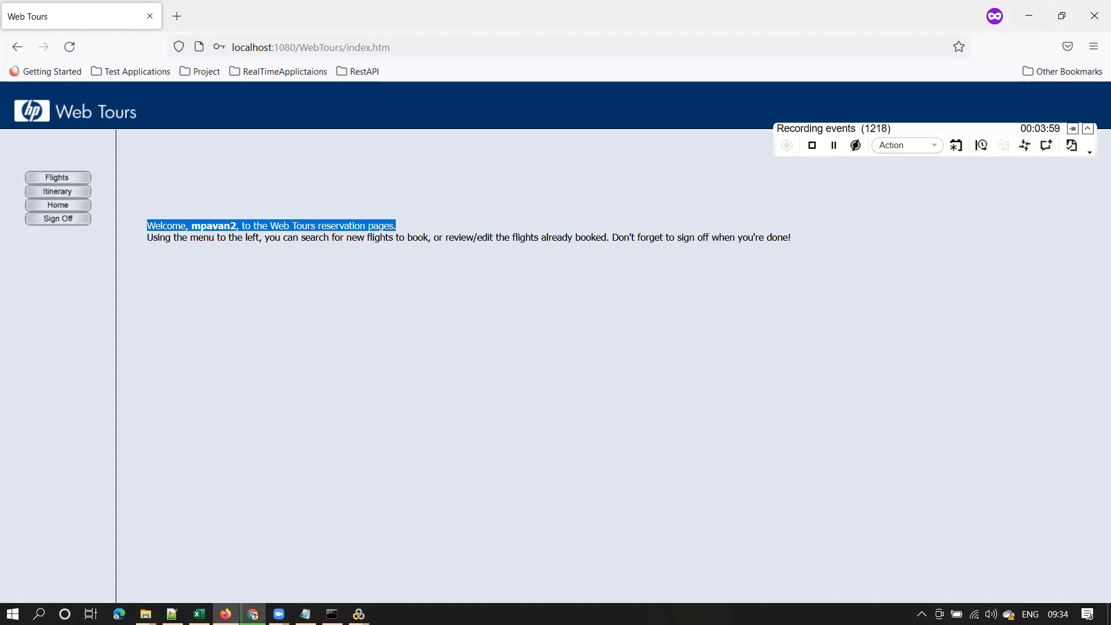
pyautogui.click(253, 614)
# Copy 'Logout' from cell B6 and record it as the comment '5. Logout'
pyautogui.click(258, 270)
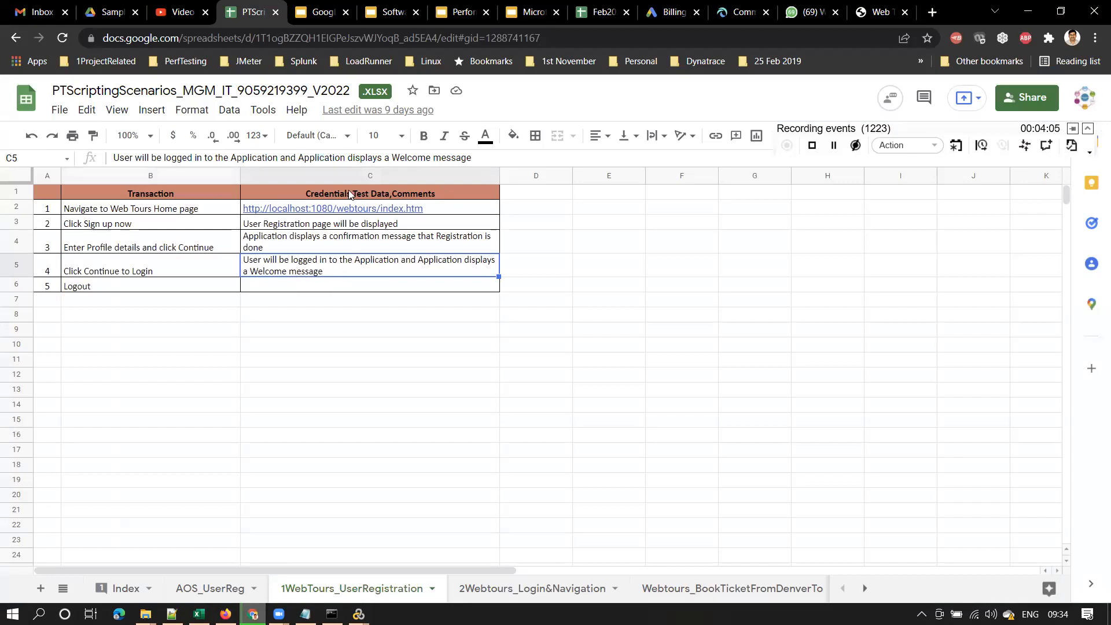
pyautogui.click(144, 289)
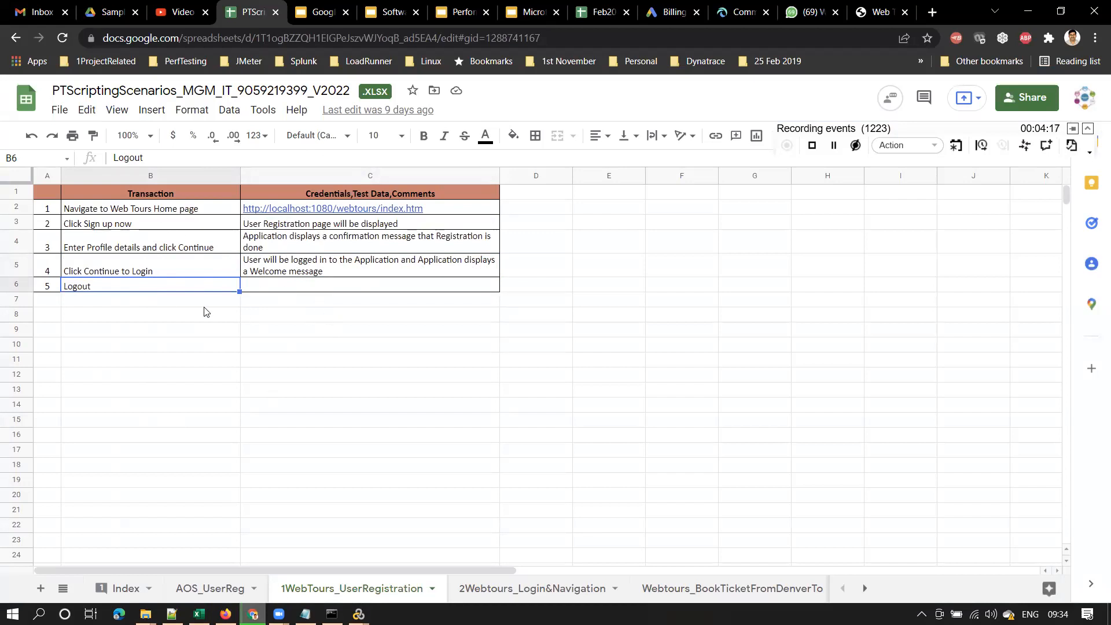
pyautogui.moveTo(158, 162); pyautogui.dragTo(19, 147)
pyautogui.hotkey('ctrl', 'c')
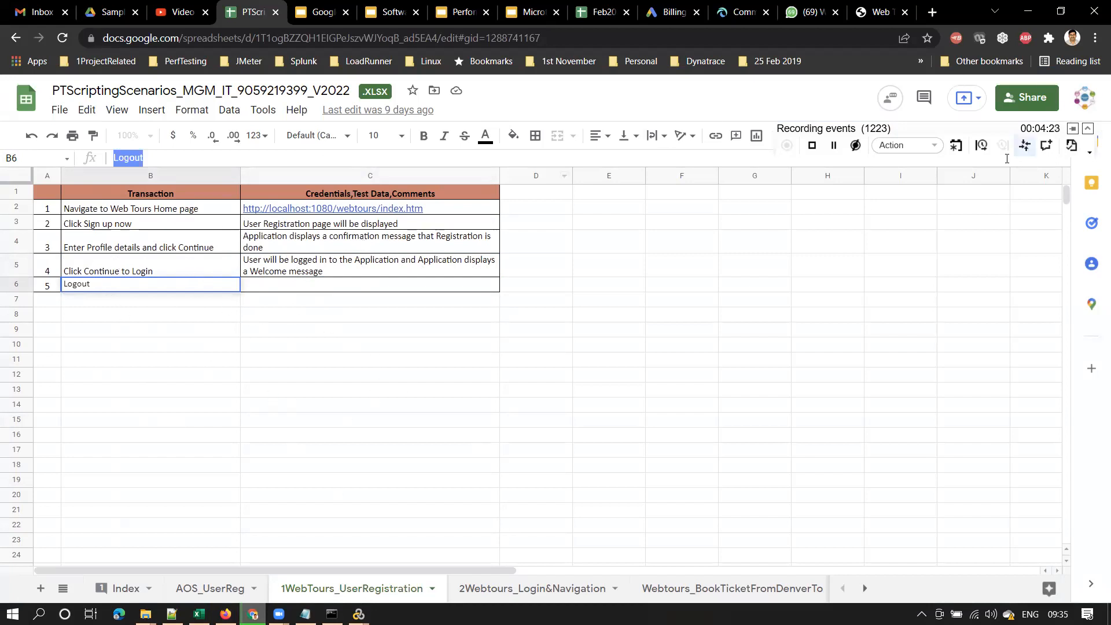
pyautogui.click(1048, 146)
pyautogui.write('5.')
pyautogui.hotkey('ctrl', 'v')
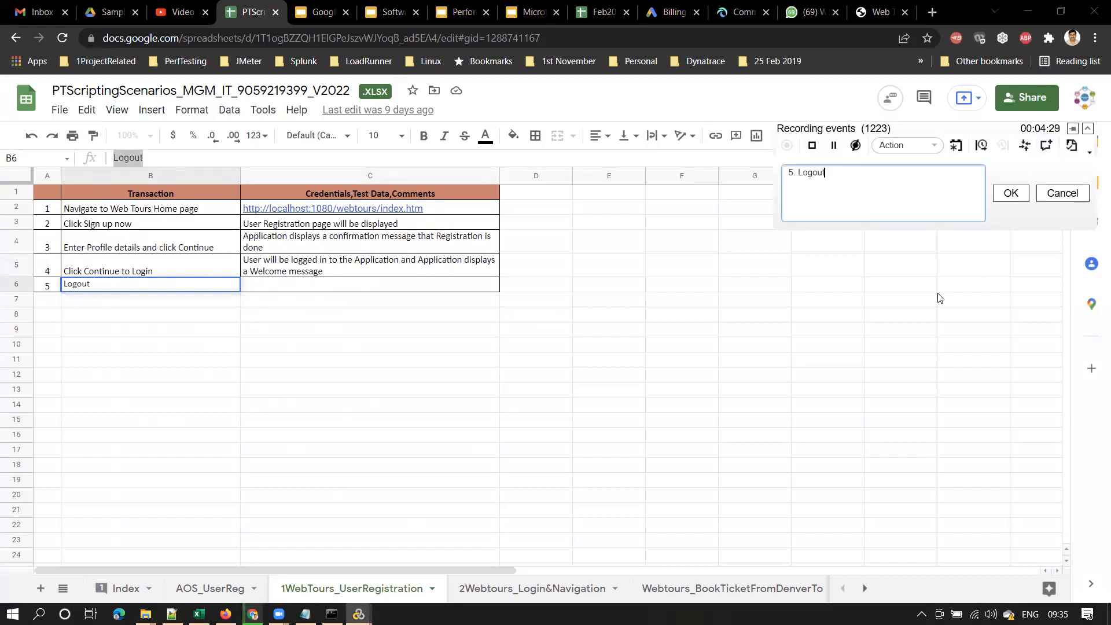
pyautogui.click(1011, 195)
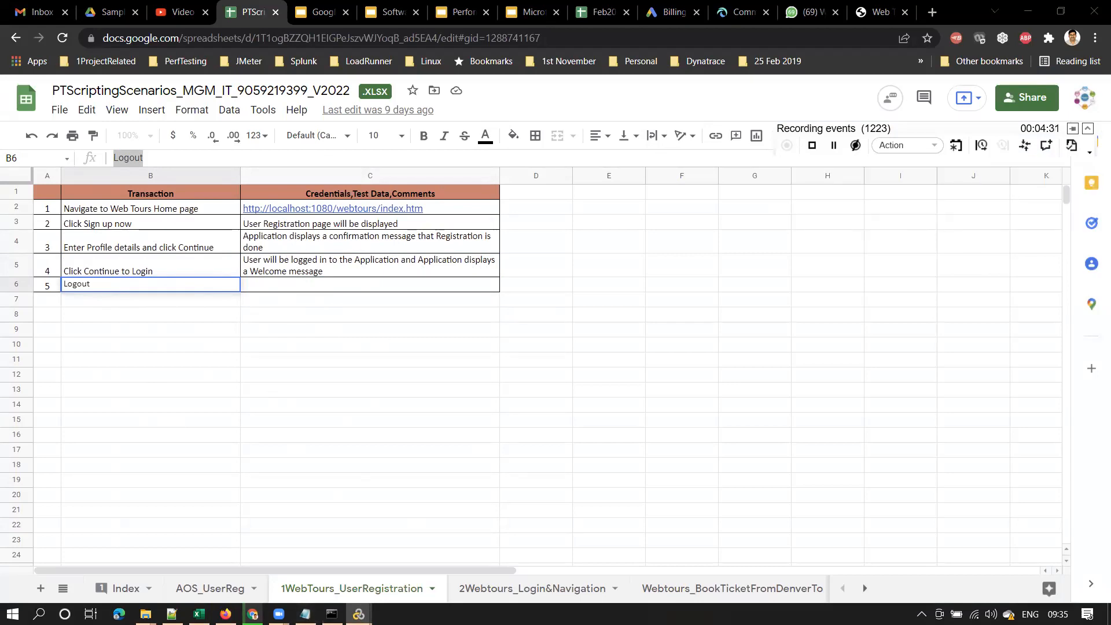
pyautogui.click(226, 614)
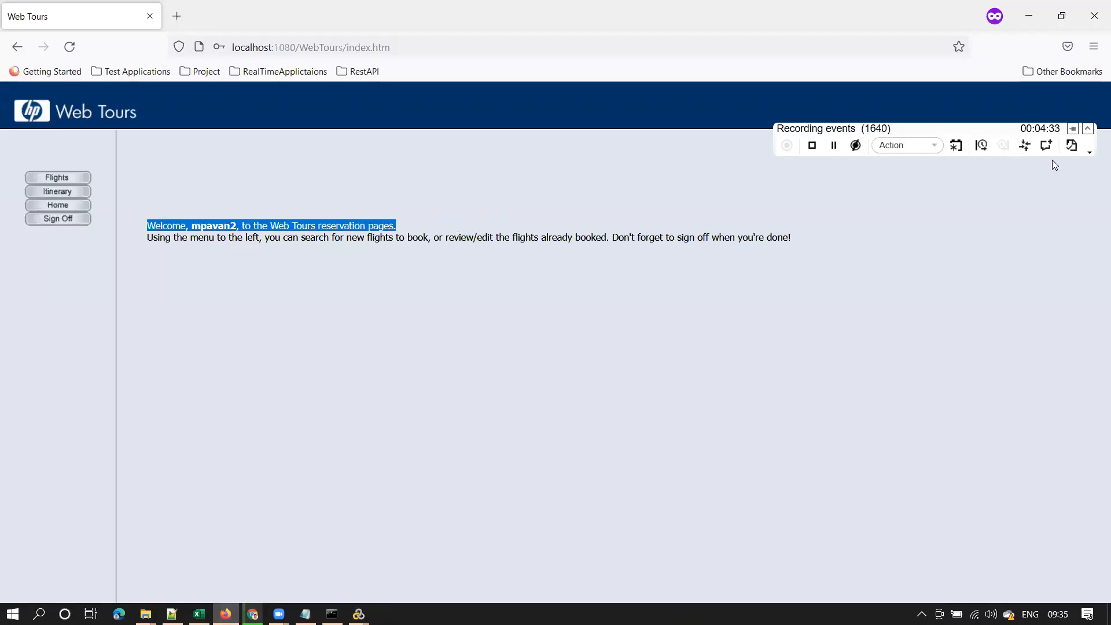
# Sign off from Web Tours and stop recording so VuGen generates the script
pyautogui.click(53, 220)
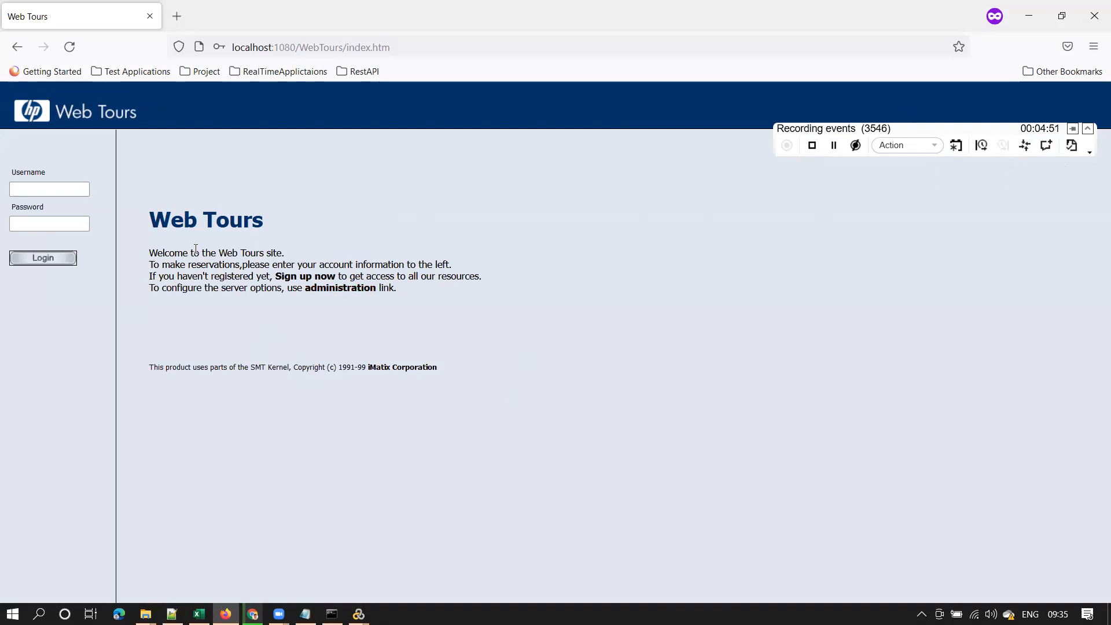
pyautogui.click(813, 146)
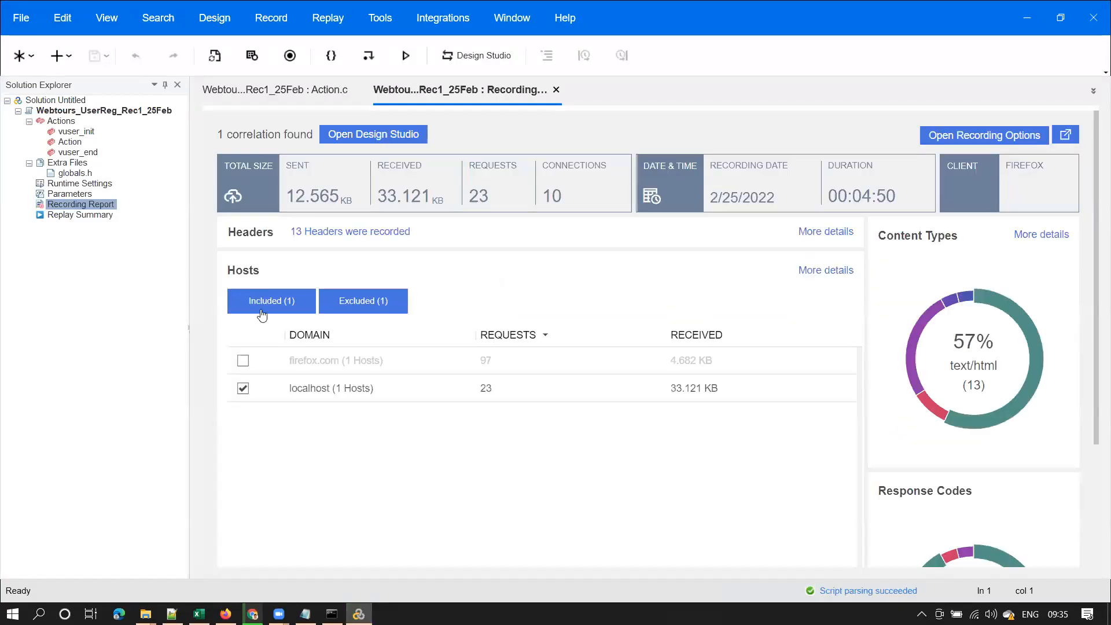
# Inspect the generated Action.c code, including its web_add_auto_header calls and step comments
pyautogui.click(73, 144)
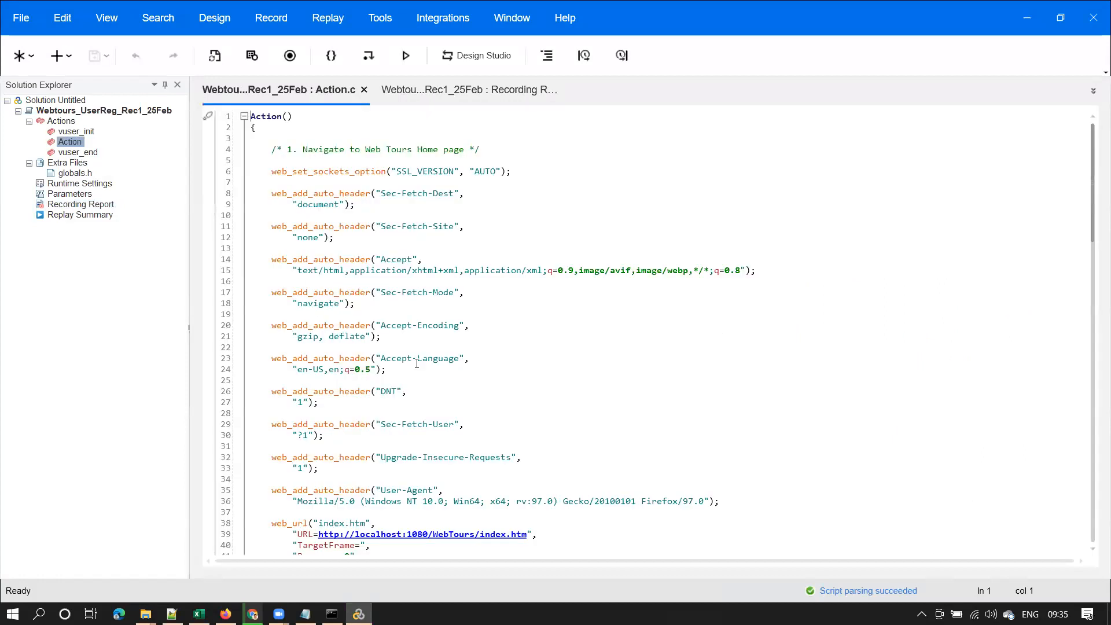
pyautogui.moveTo(1093, 163)
pyautogui.mouseDown()
pyautogui.moveTo(1095, 362)
pyautogui.moveTo(1094, 159)
pyautogui.mouseUp()
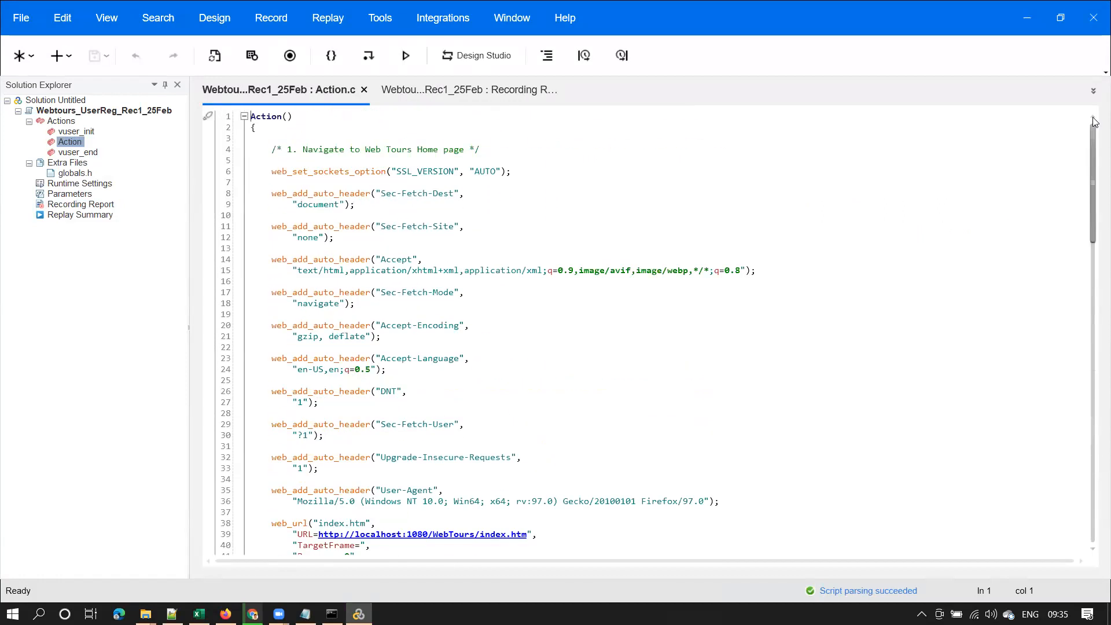
pyautogui.doubleClick(320, 193)
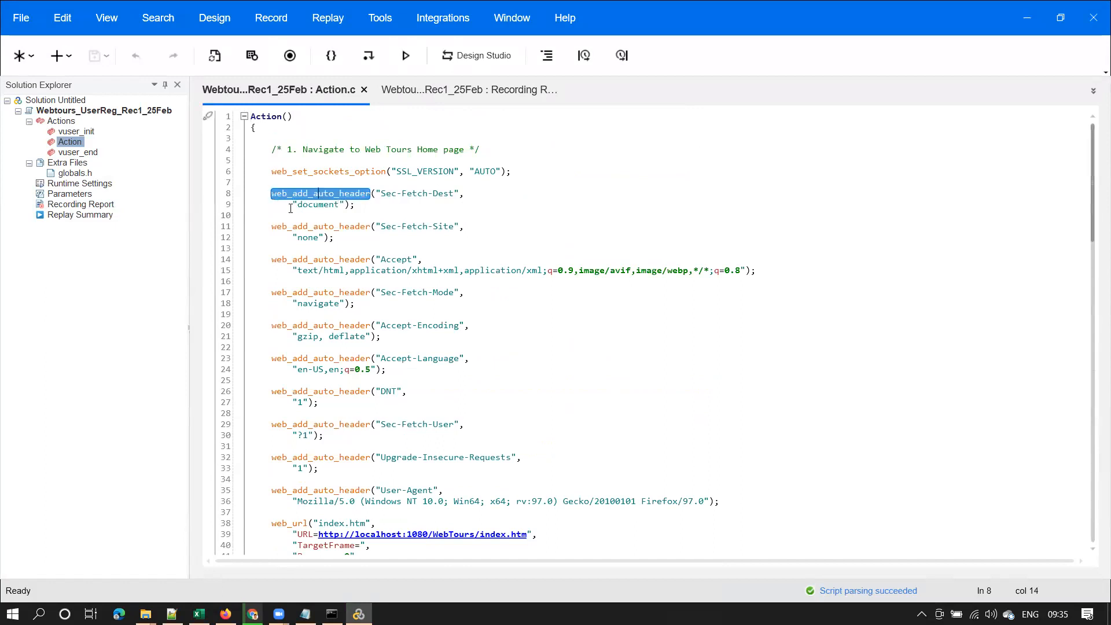
pyautogui.doubleClick(323, 192)
pyautogui.moveTo(278, 149); pyautogui.dragTo(480, 150)
pyautogui.moveTo(1093, 171); pyautogui.dragTo(1093, 254)
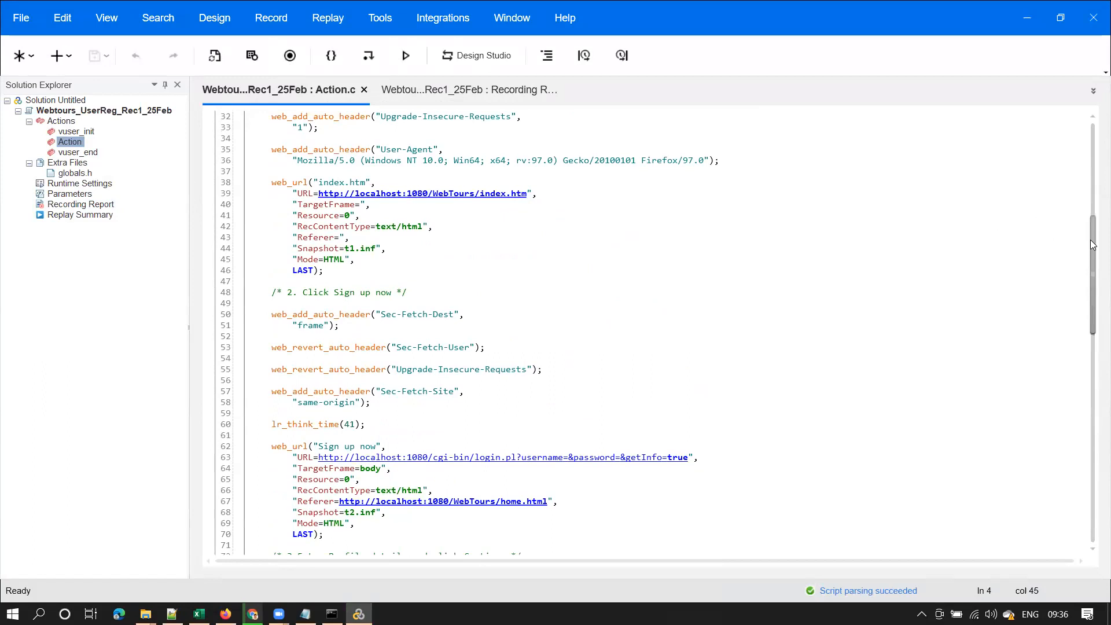
pyautogui.moveTo(1094, 249); pyautogui.dragTo(1094, 299)
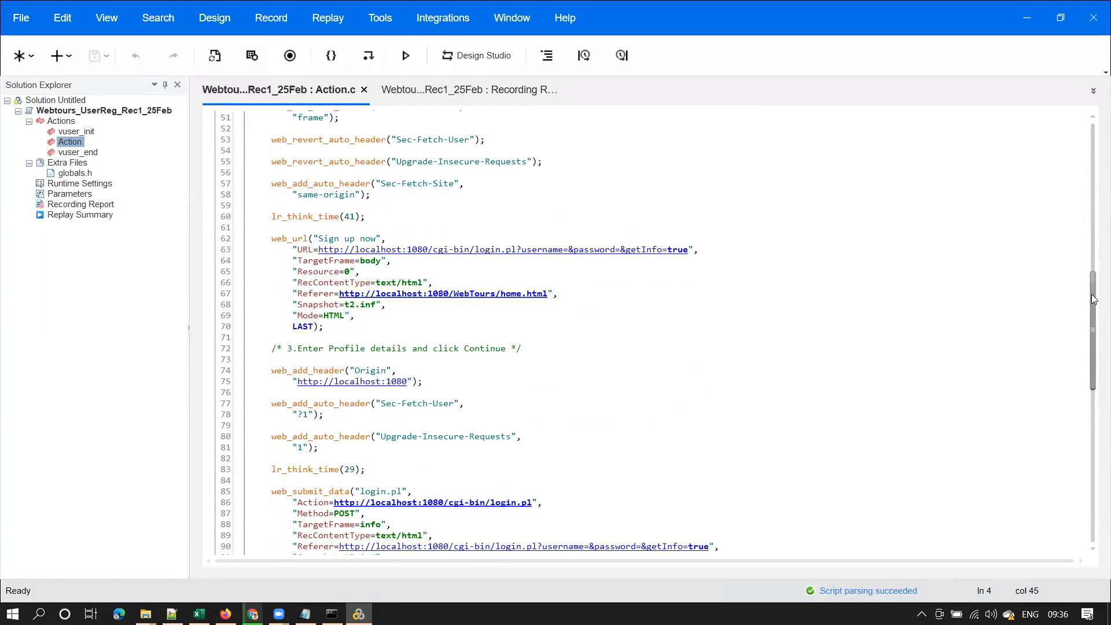
pyautogui.moveTo(1094, 299); pyautogui.dragTo(1089, 375)
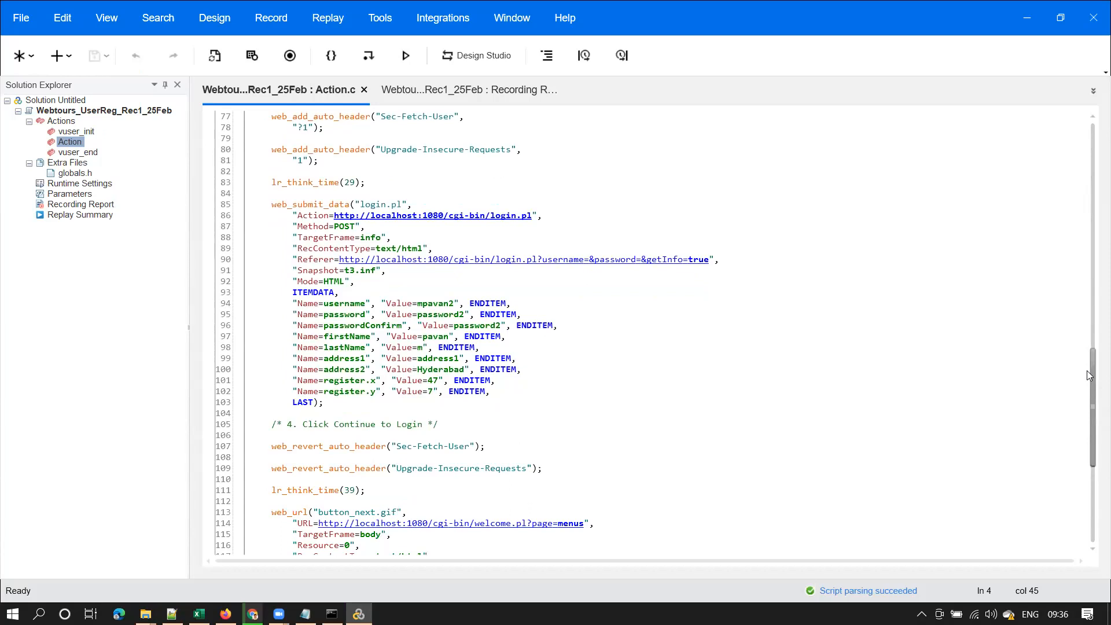
pyautogui.moveTo(1090, 375); pyautogui.dragTo(1094, 109)
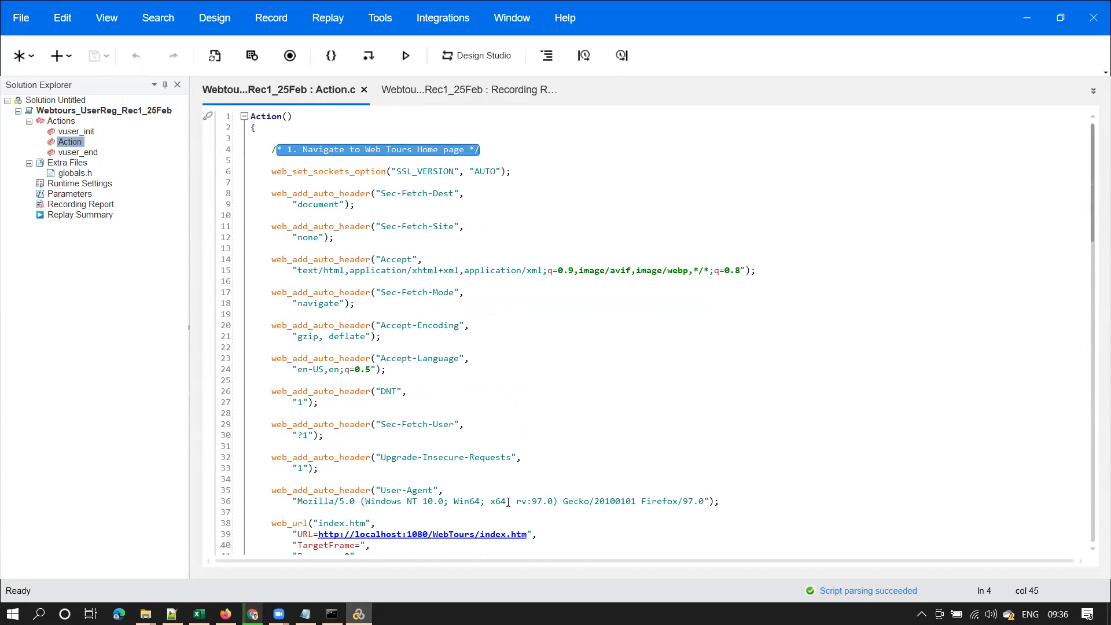
pyautogui.doubleClick(327, 204)
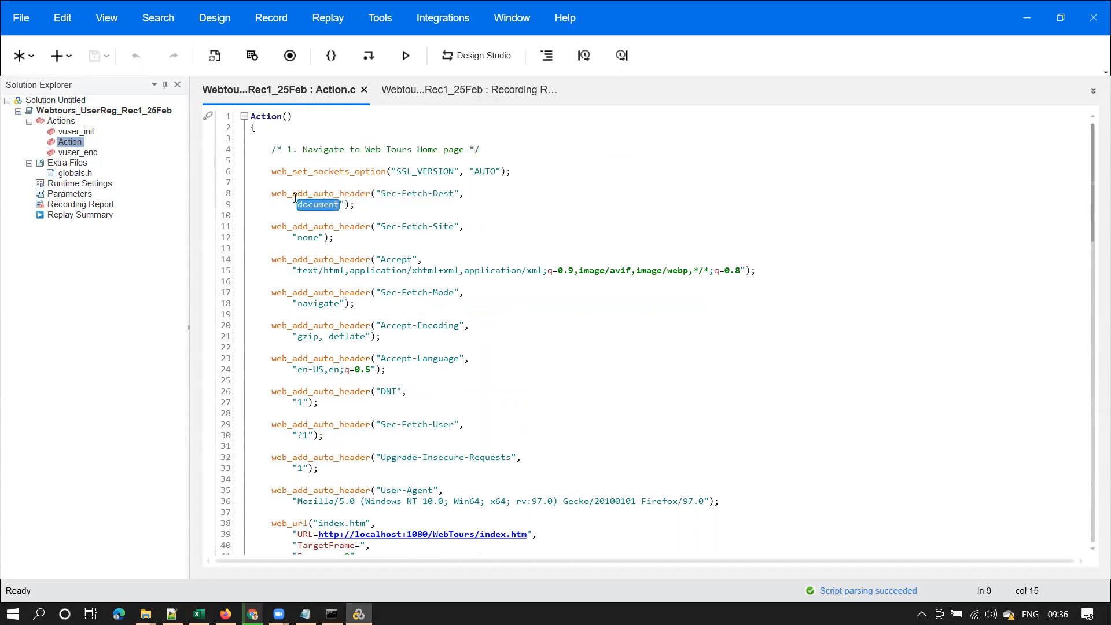
pyautogui.doubleClick(295, 197)
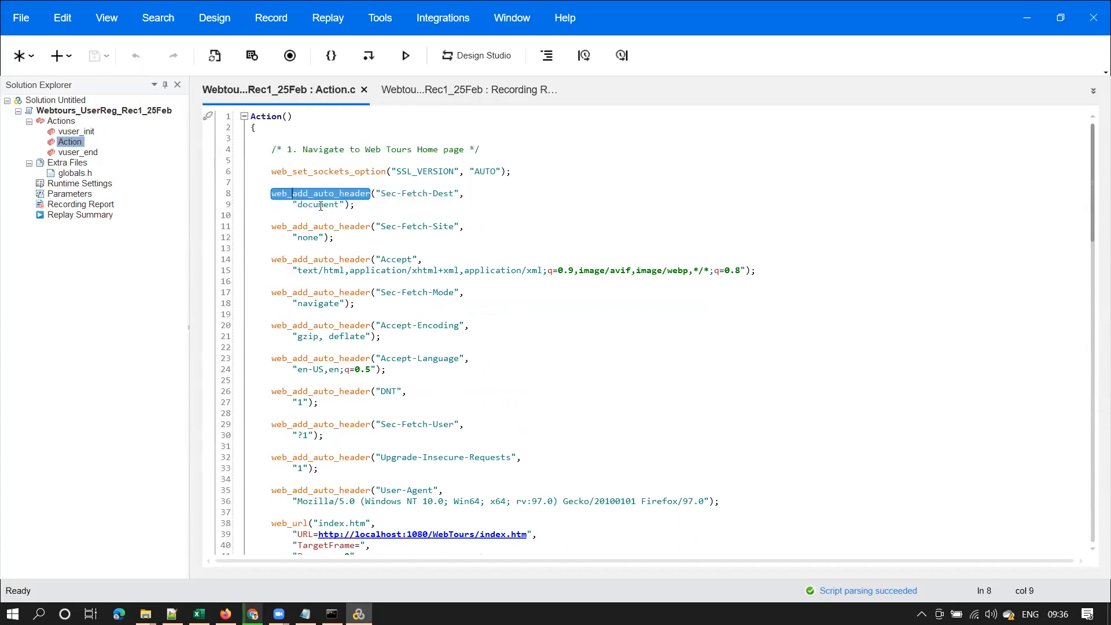
# Cancel the Start Recording dialog and request Record > Regenerate Script
pyautogui.click(291, 56)
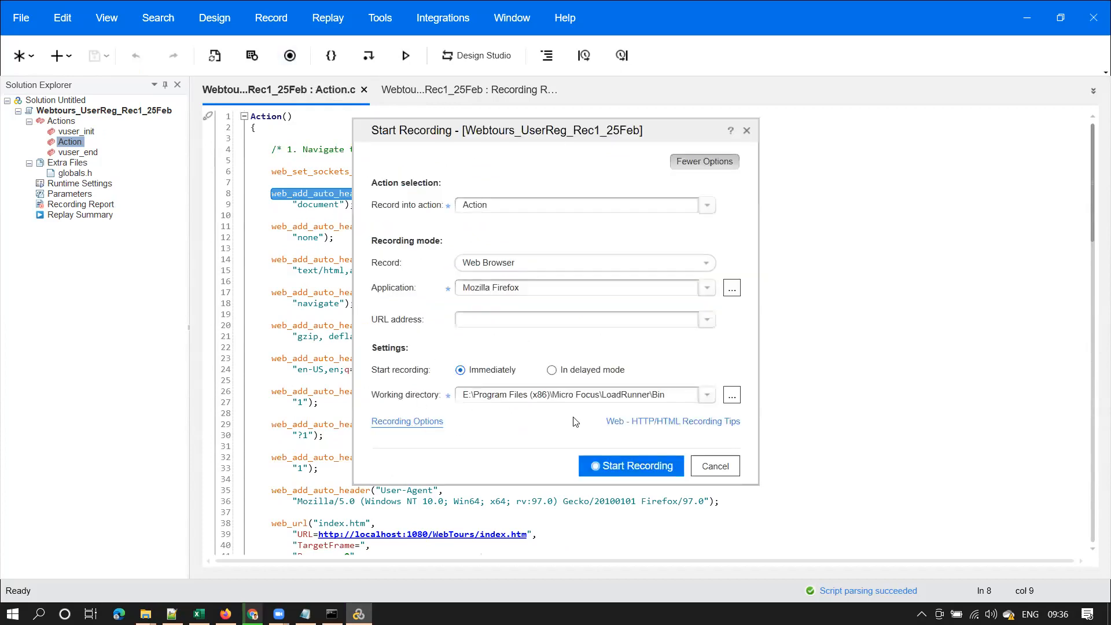
pyautogui.click(746, 131)
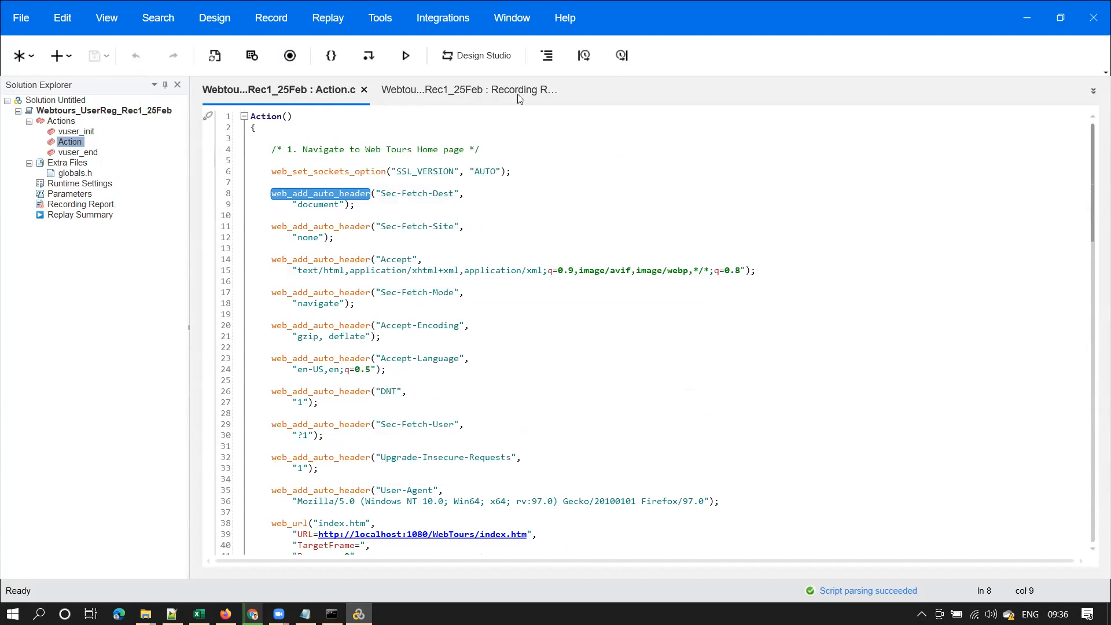
pyautogui.click(269, 20)
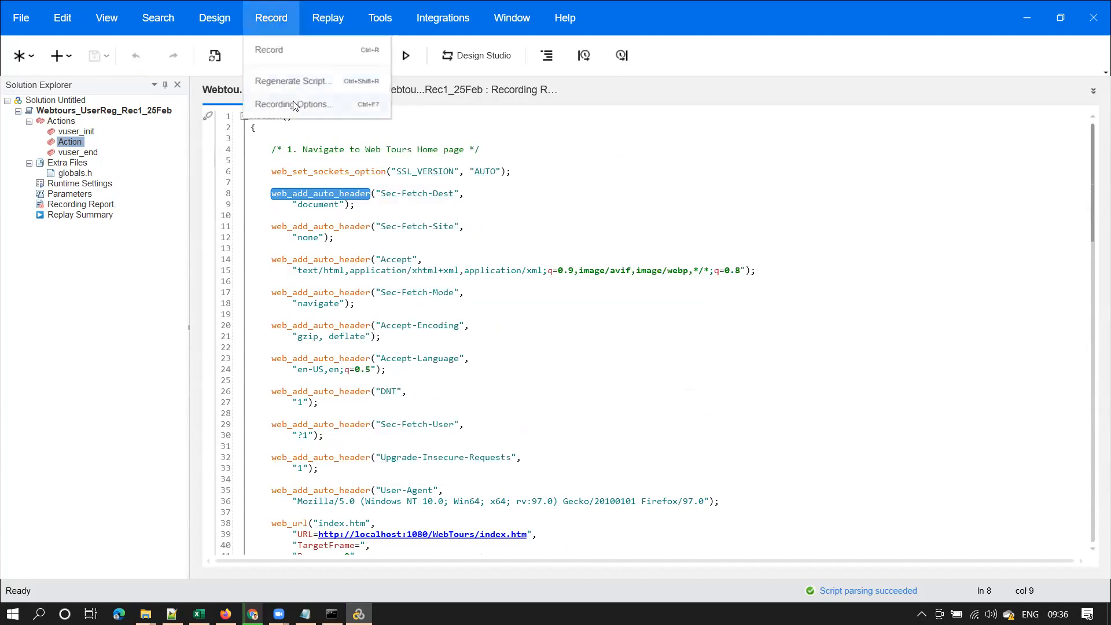
pyautogui.click(301, 82)
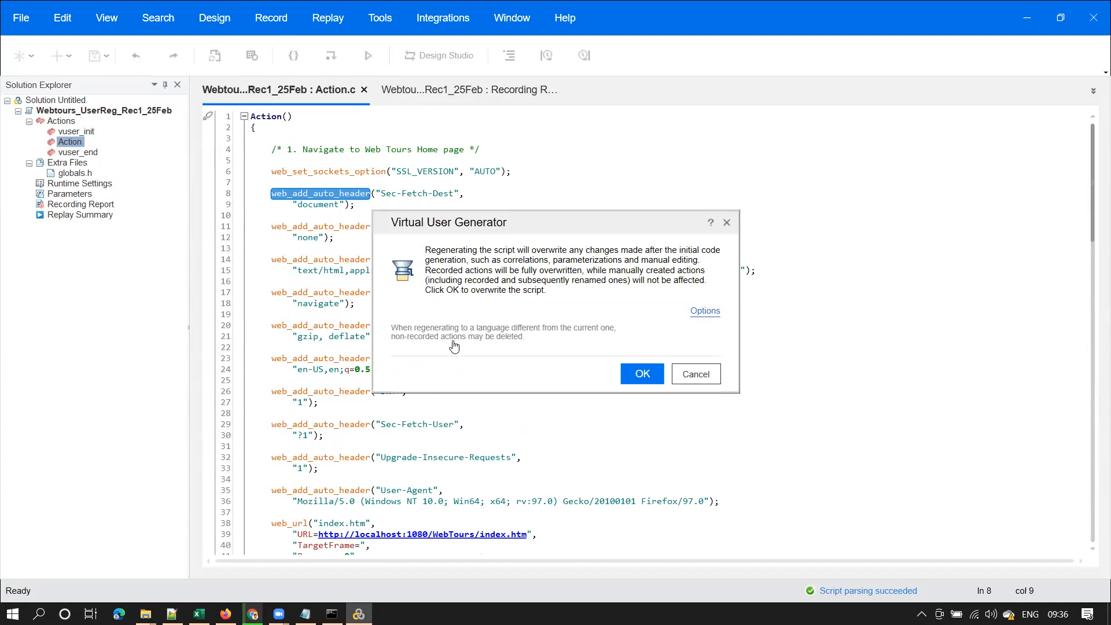
# Regenerate the script with HTTP Advanced header recording set to 'Do not record headers'
pyautogui.click(706, 311)
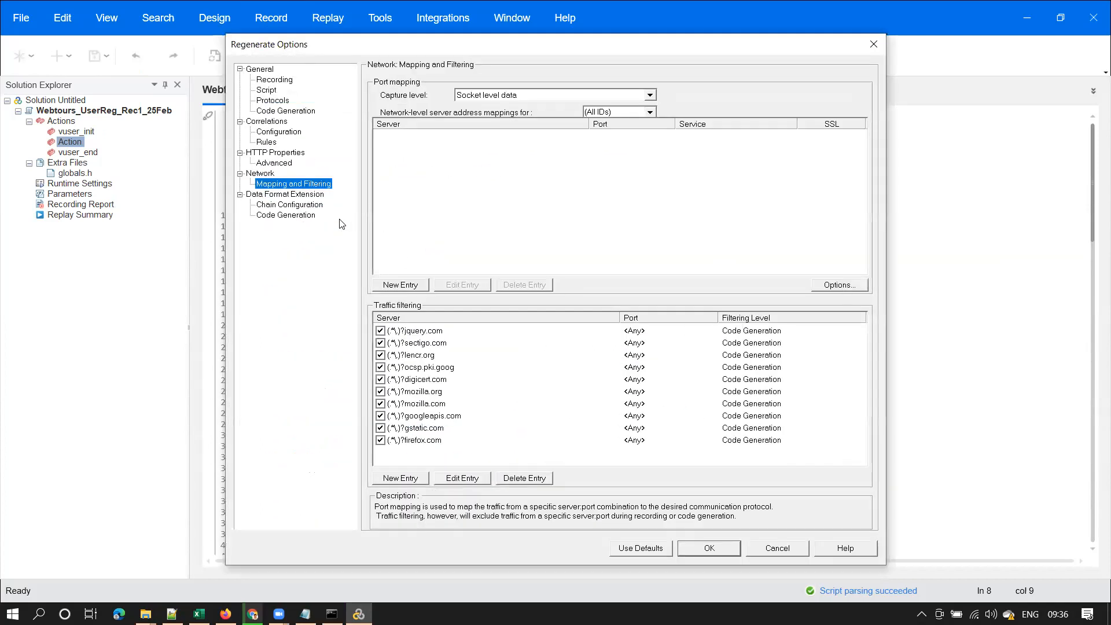
pyautogui.click(283, 112)
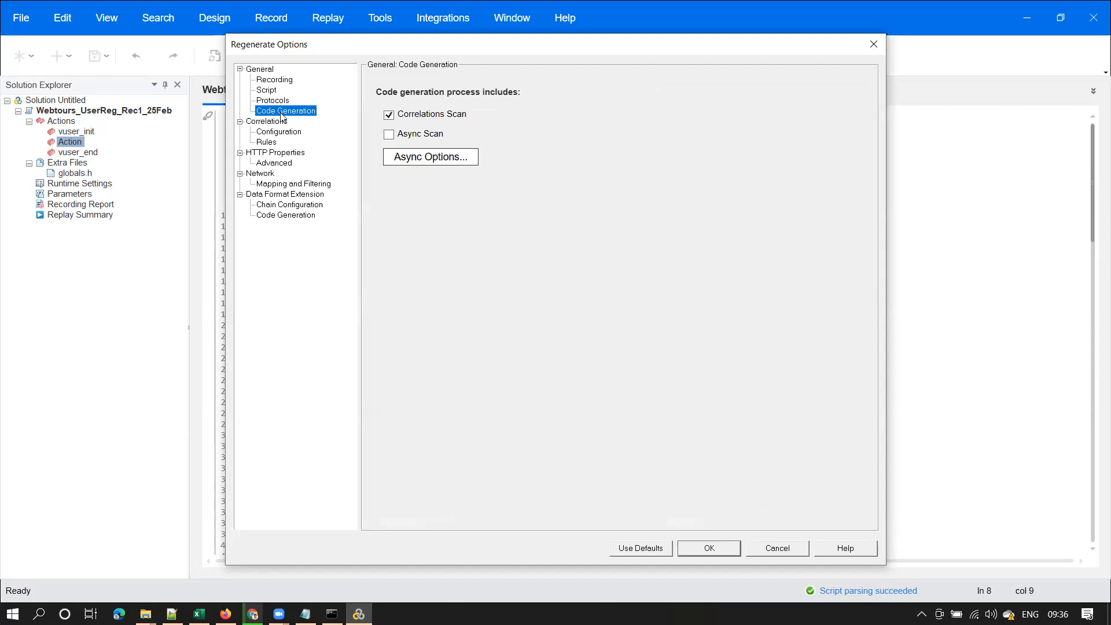
pyautogui.click(278, 83)
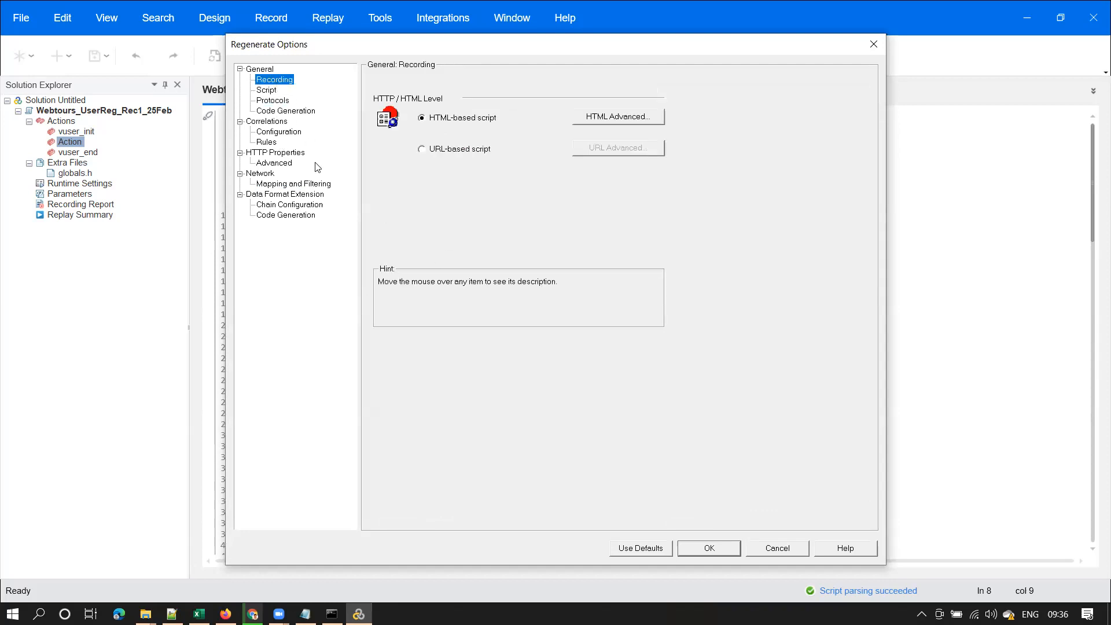
pyautogui.click(282, 163)
pyautogui.click(419, 390)
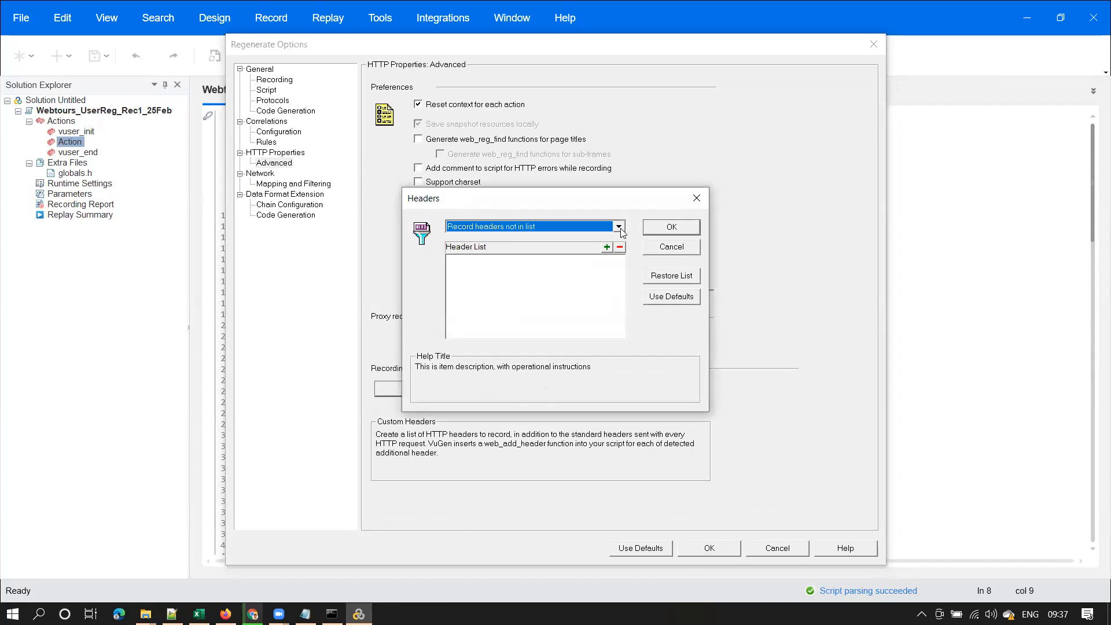
pyautogui.click(619, 226)
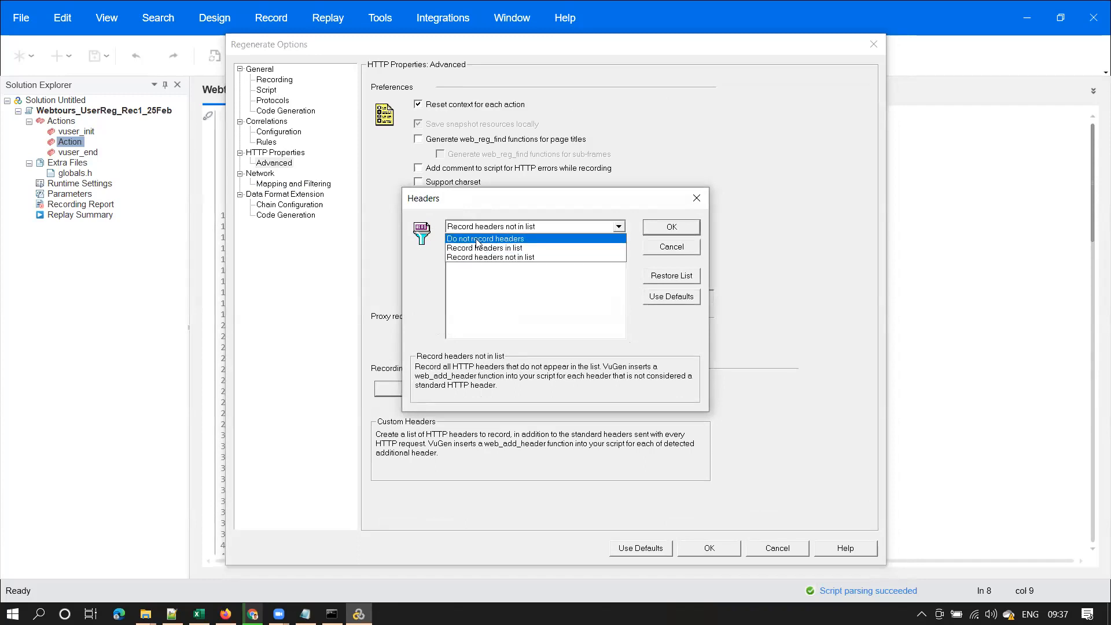
pyautogui.click(477, 239)
pyautogui.click(672, 227)
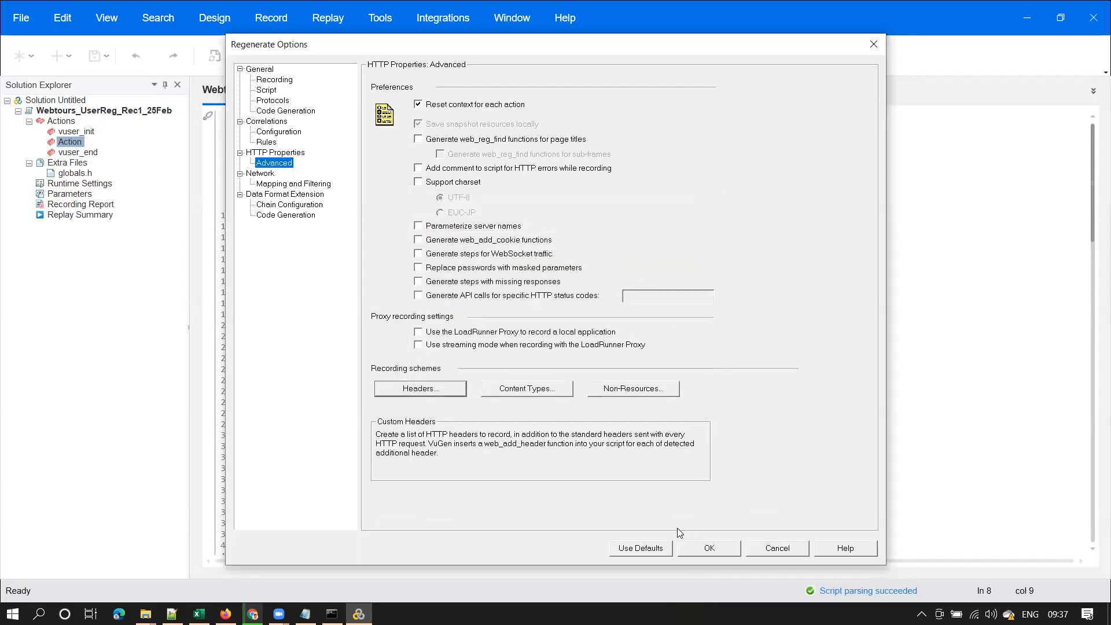
pyautogui.click(708, 544)
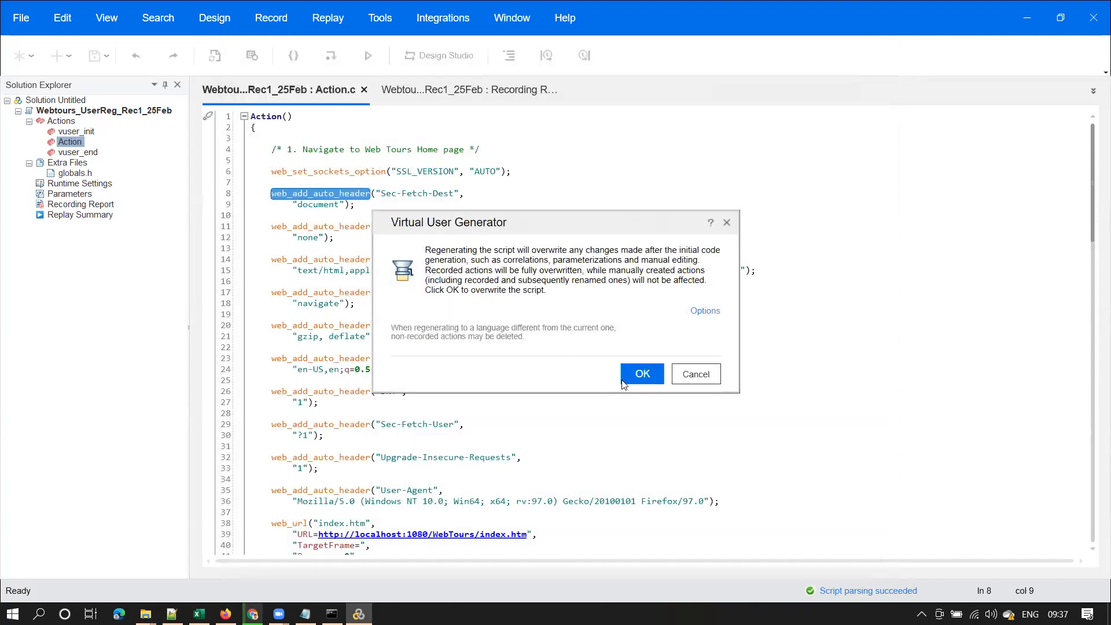
pyautogui.click(639, 376)
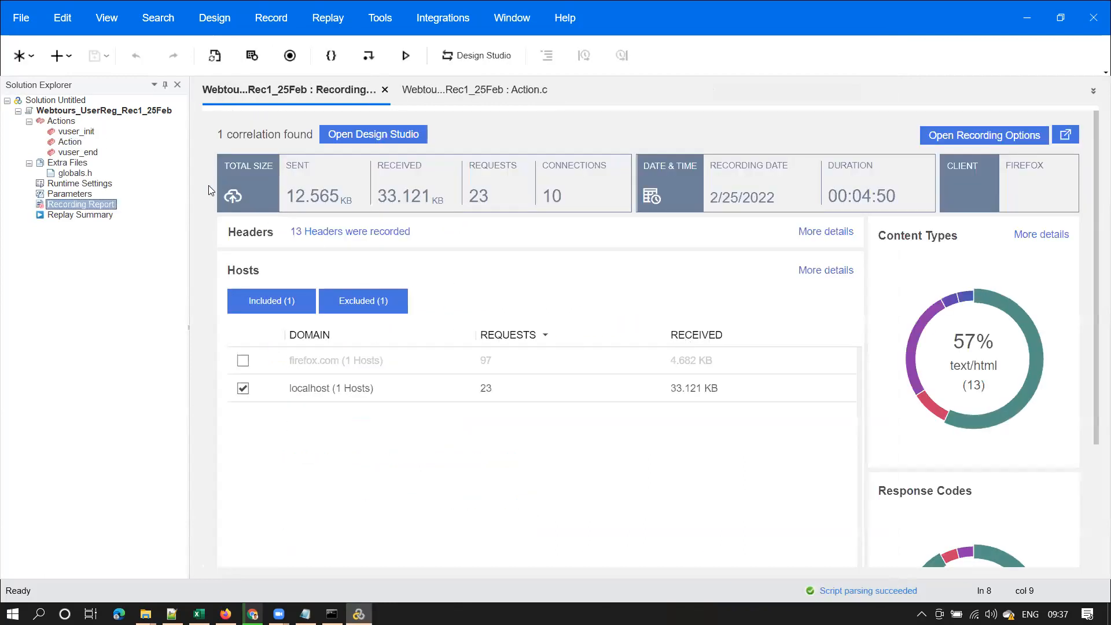
# Open Action from Solution Explorer to view the regenerated Action.c script
pyautogui.doubleClick(78, 142)
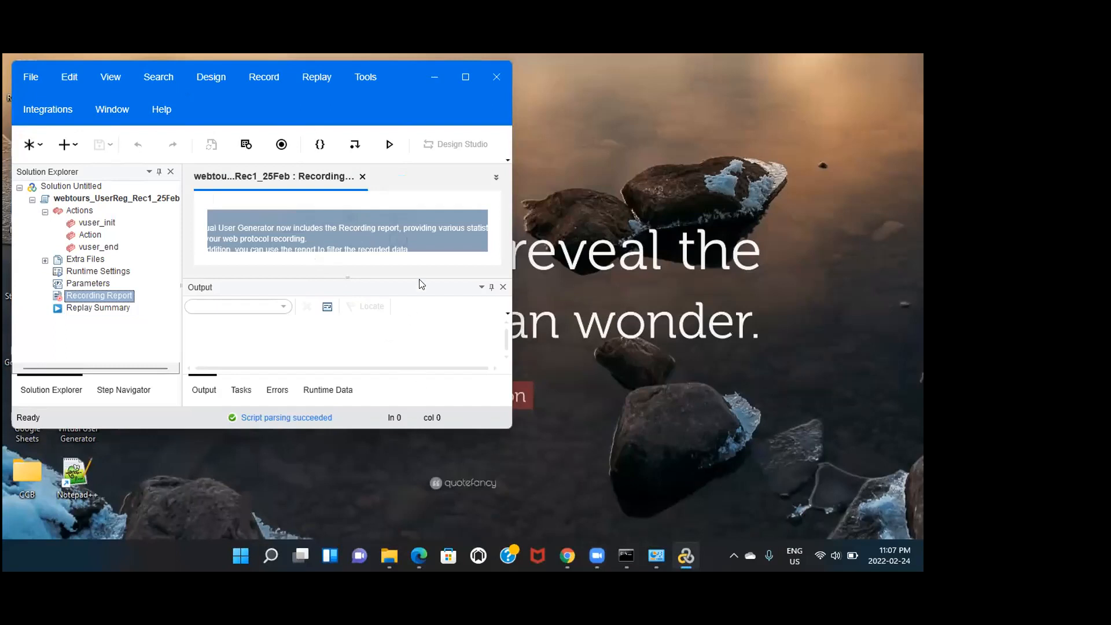
# Maximize VuGen, view the empty Action.c, then reopen the Recording Report
pyautogui.click(610, 139)
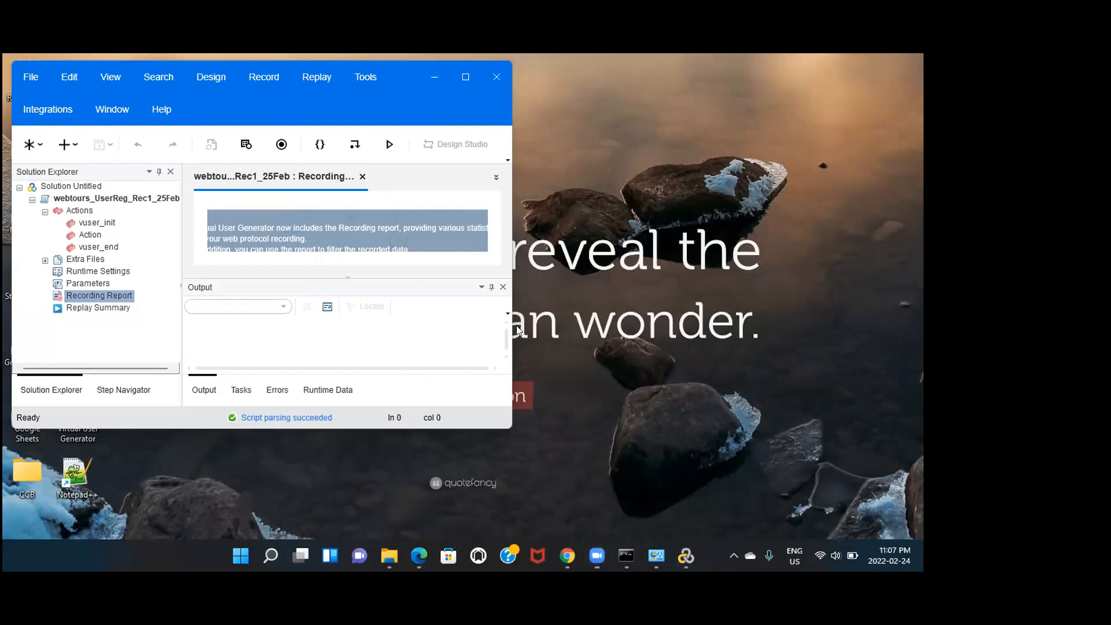
pyautogui.click(463, 75)
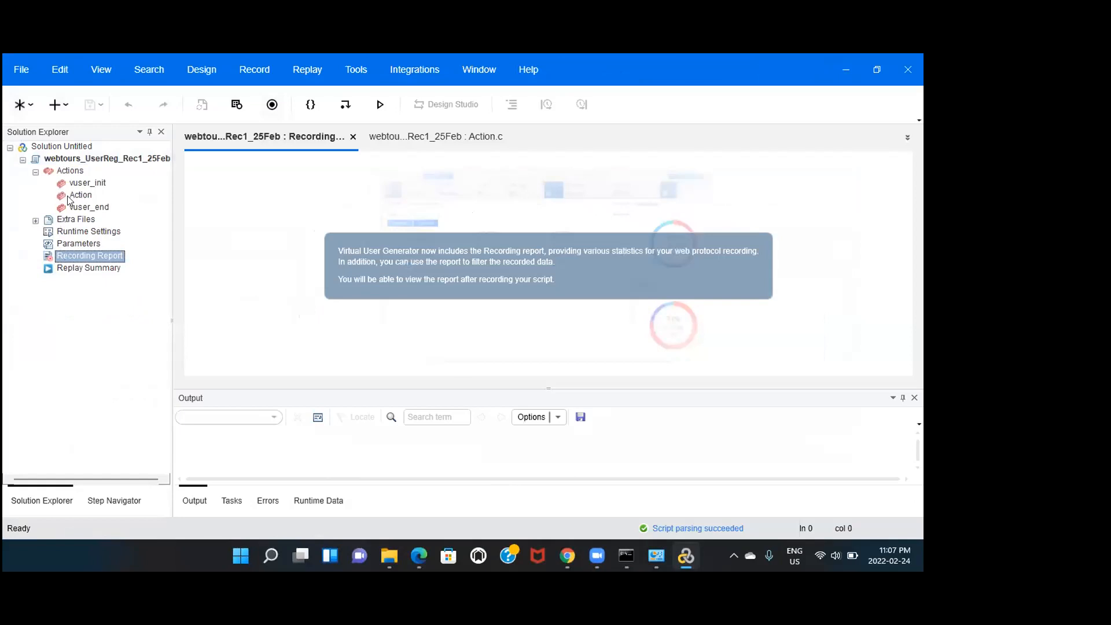
pyautogui.doubleClick(80, 195)
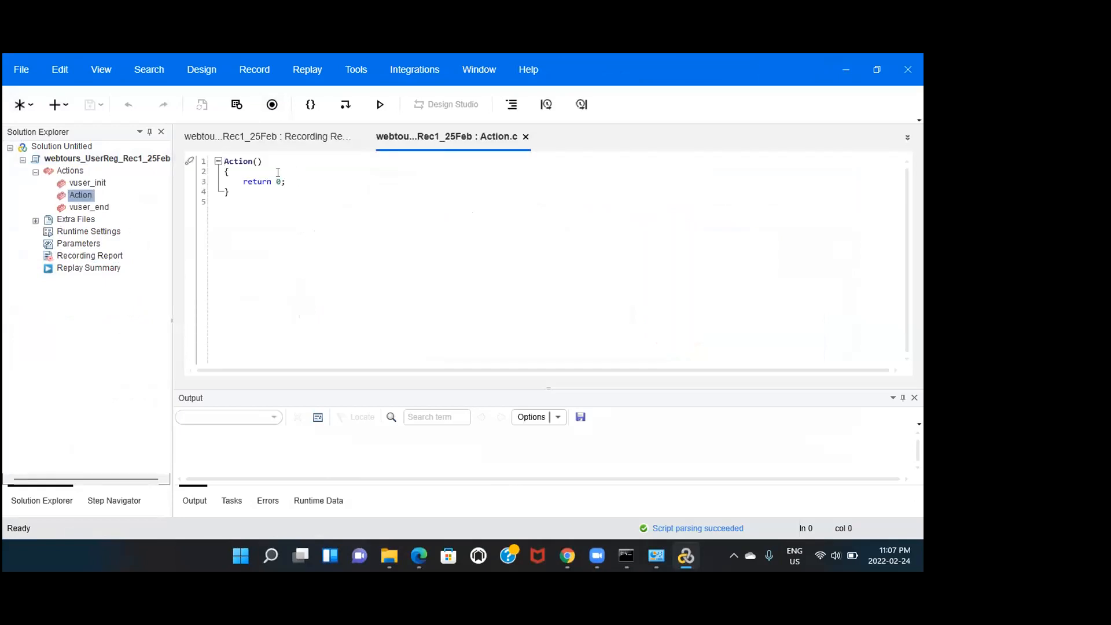
pyautogui.click(96, 255)
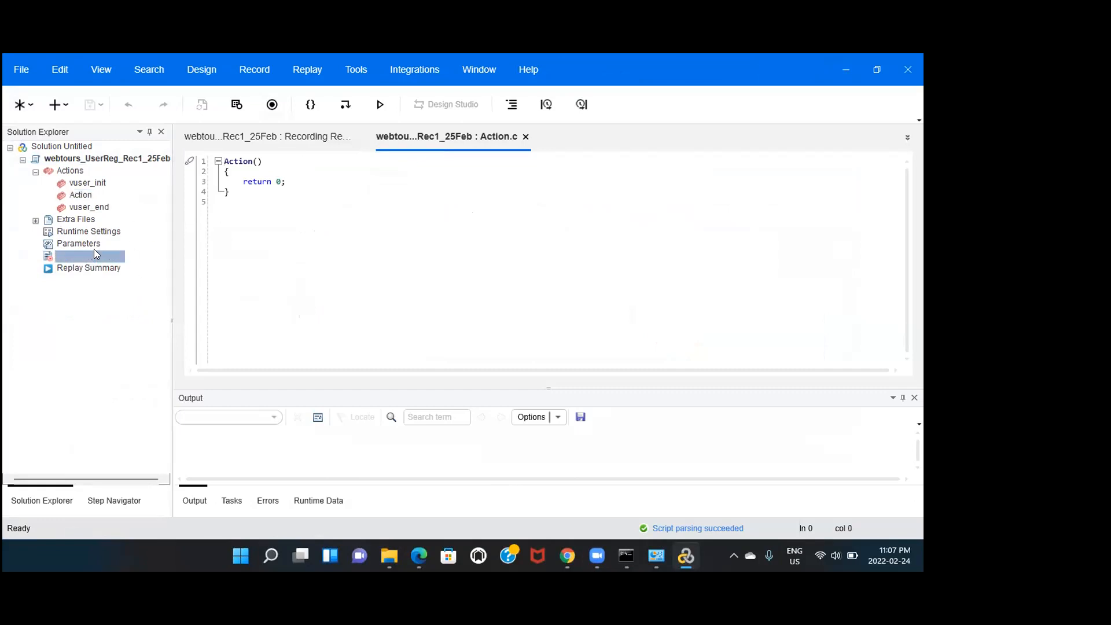
pyautogui.doubleClick(96, 255)
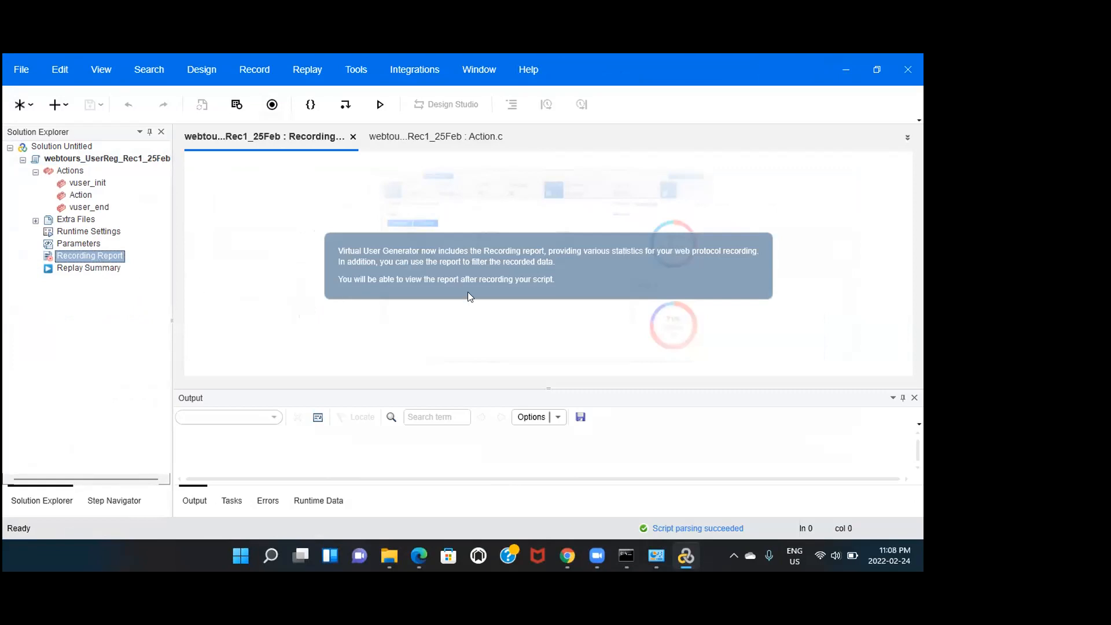
# Start a new recording into Action using the current Start Recording settings
pyautogui.click(272, 104)
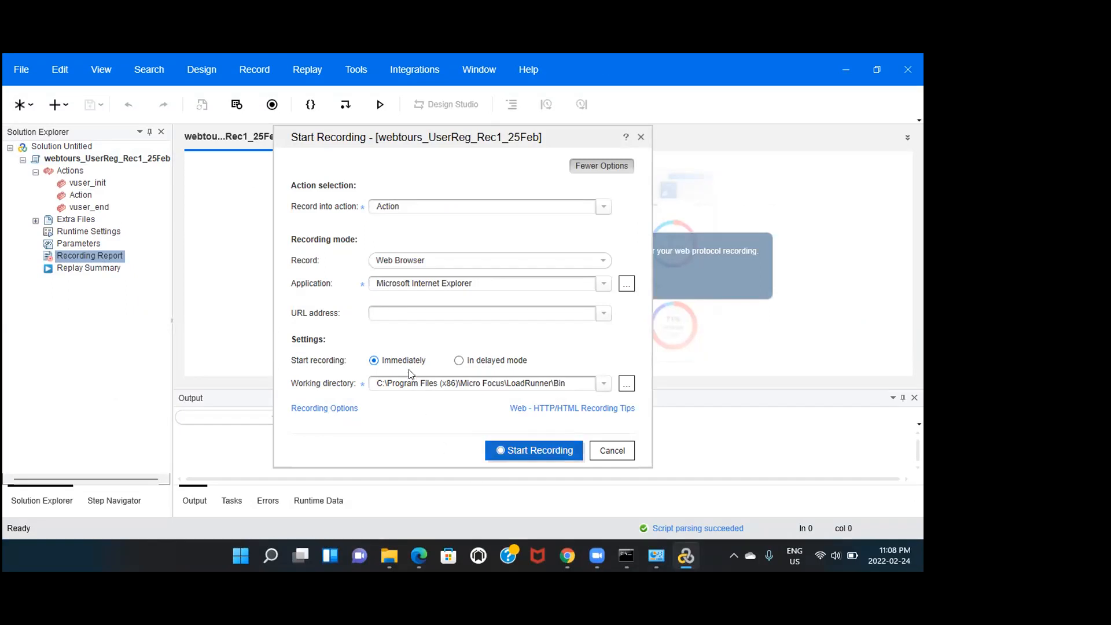
pyautogui.press('Return')
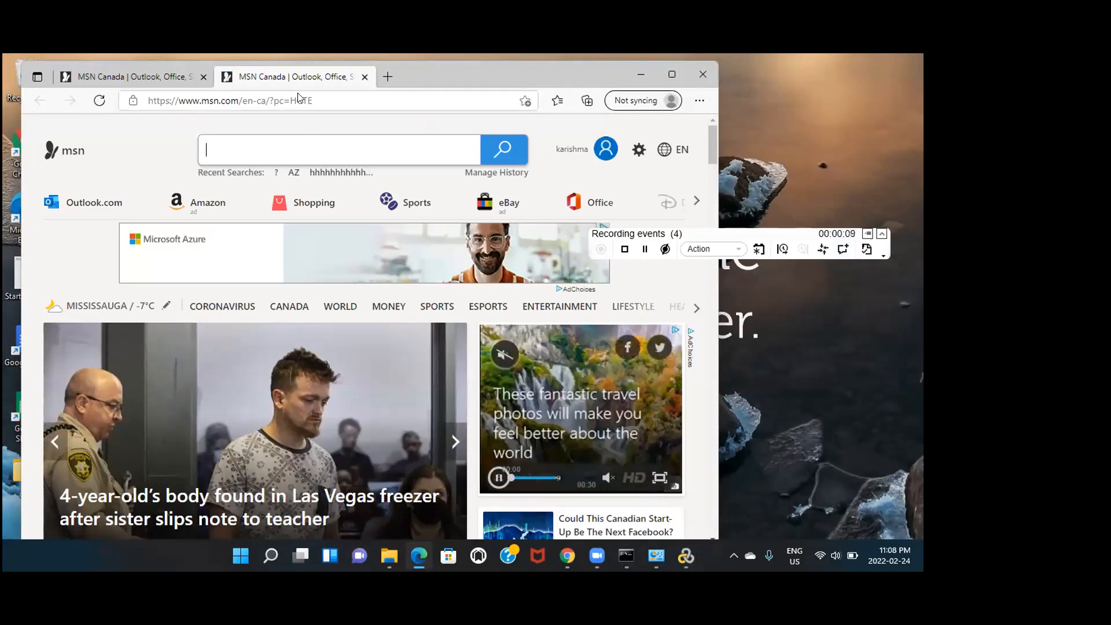
# Minimise the Web Tours server console and discard a first, incomplete comment
pyautogui.click(624, 558)
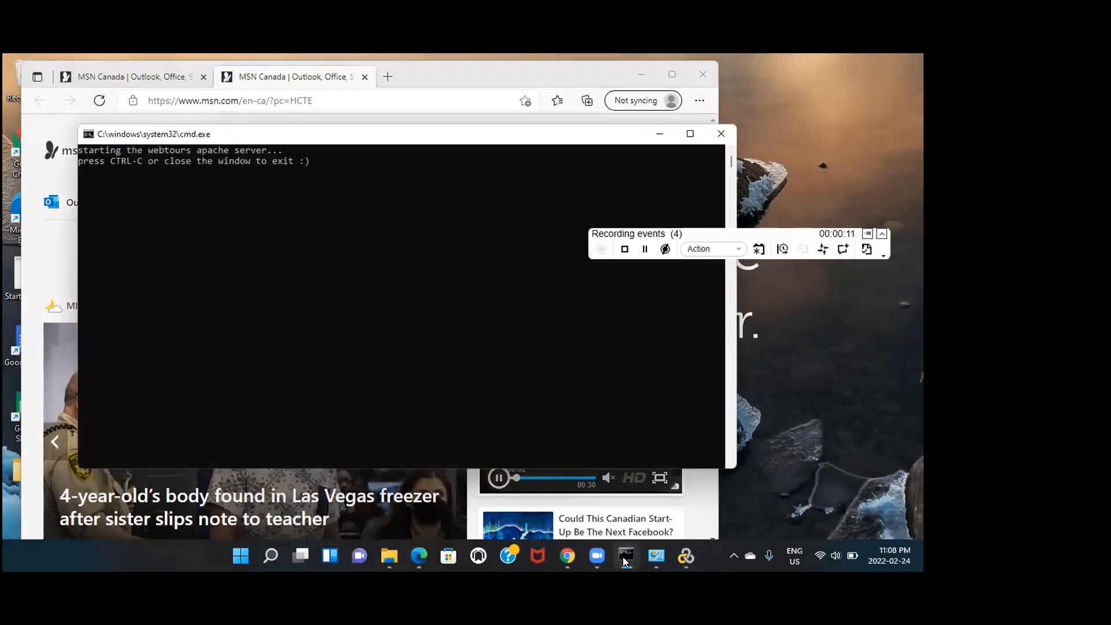
pyautogui.click(659, 137)
pyautogui.click(842, 249)
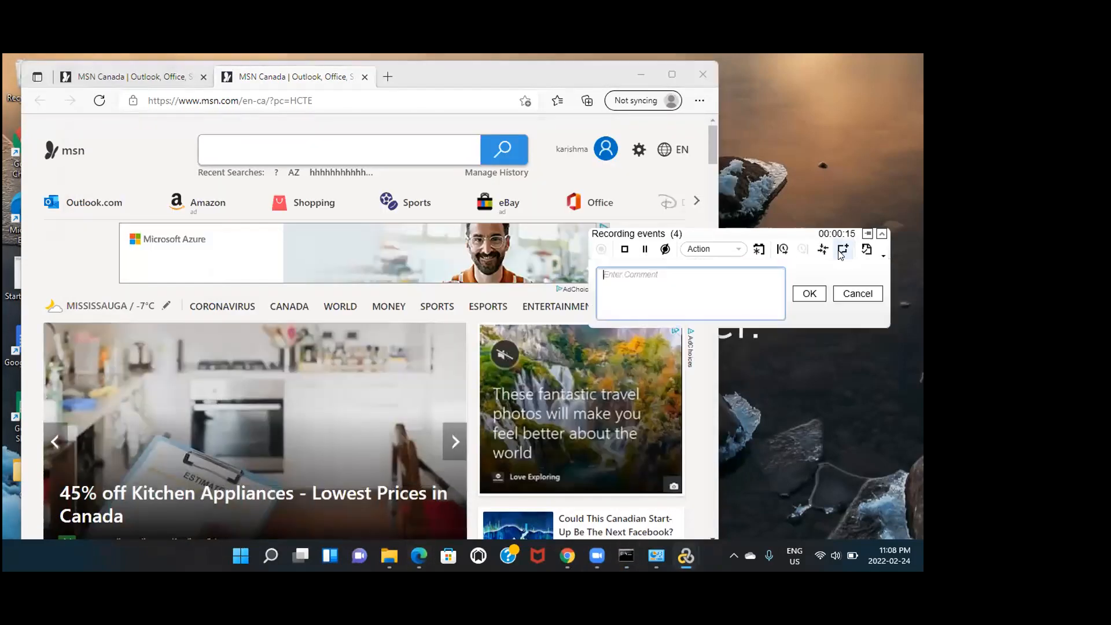
pyautogui.write('1')
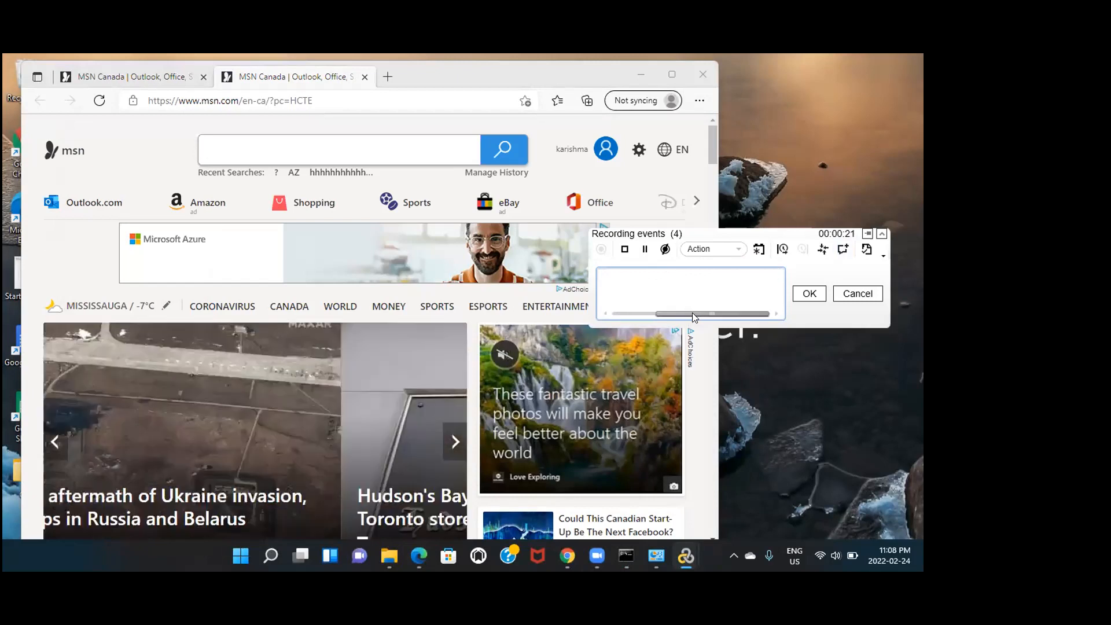
pyautogui.moveTo(692, 313); pyautogui.dragTo(649, 313)
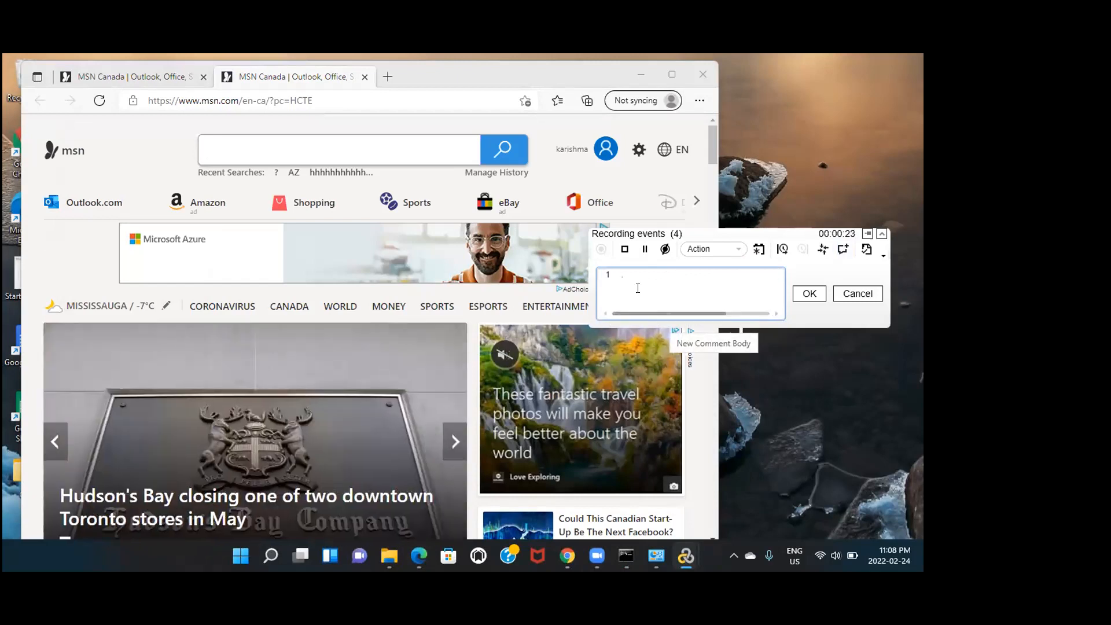
pyautogui.click(858, 293)
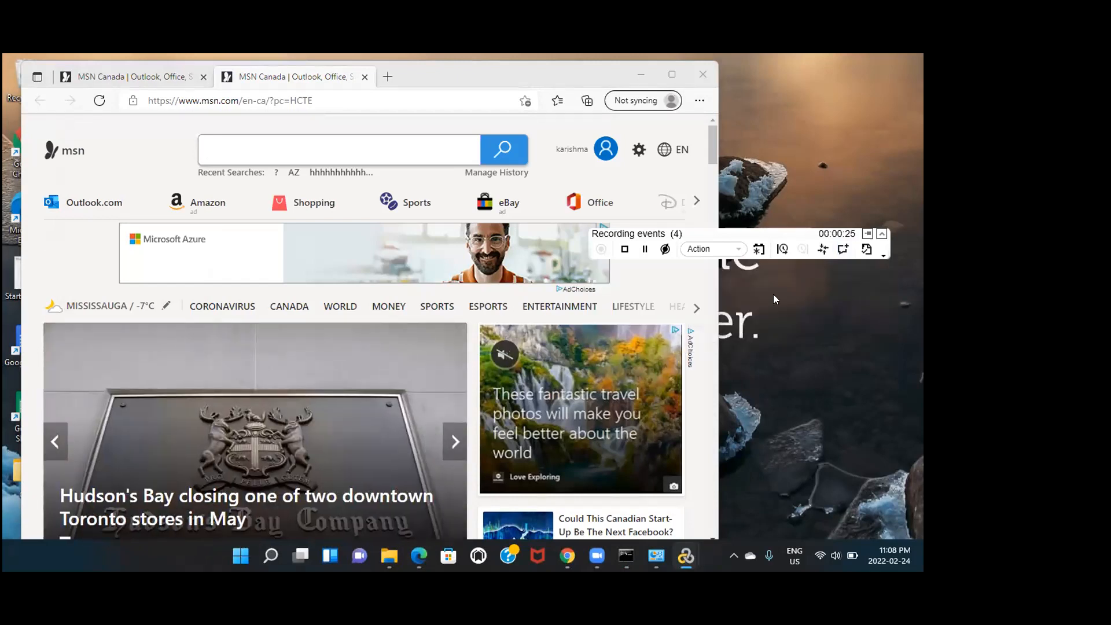
# Insert the recording comment '1. webtours home page'
pyautogui.click(866, 249)
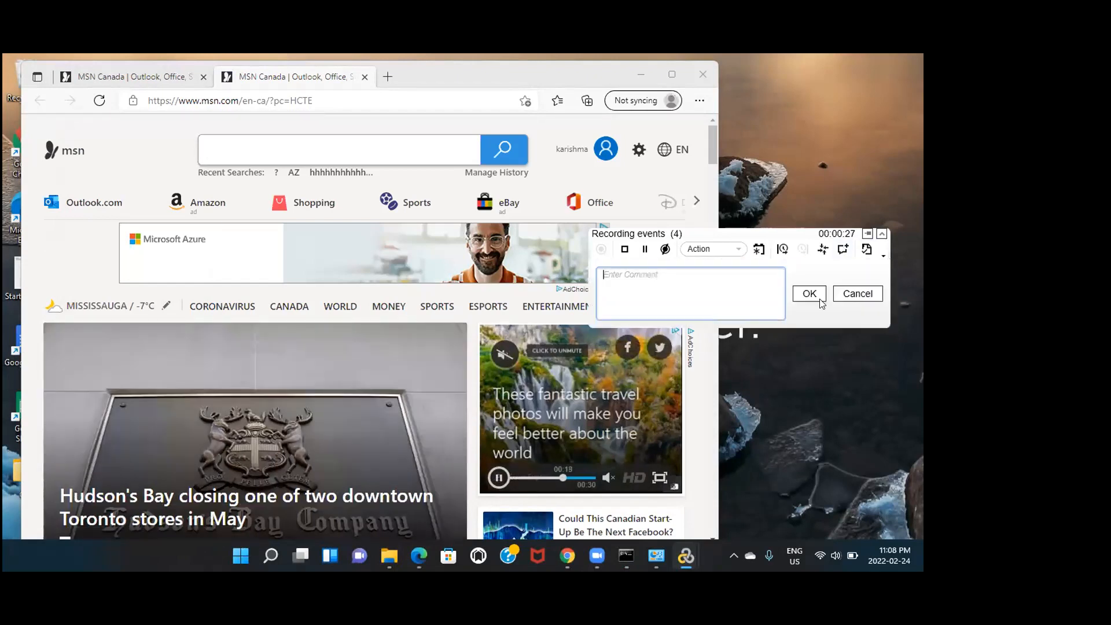
pyautogui.write('1')
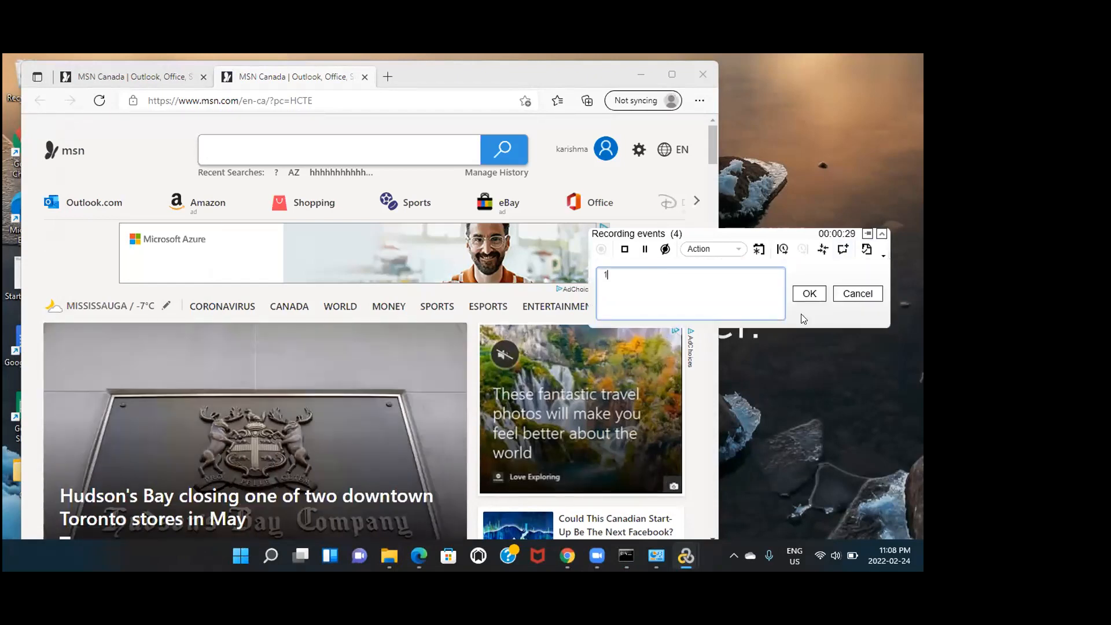
pyautogui.write('. w')
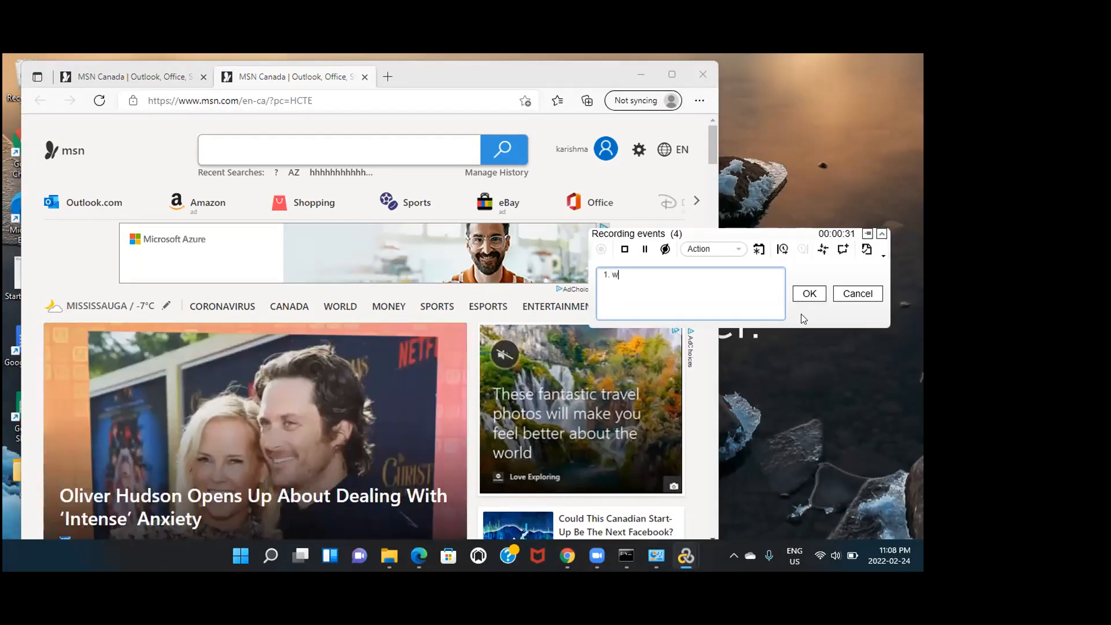
pyautogui.write('ebtours home page')
pyautogui.click(215, 58)
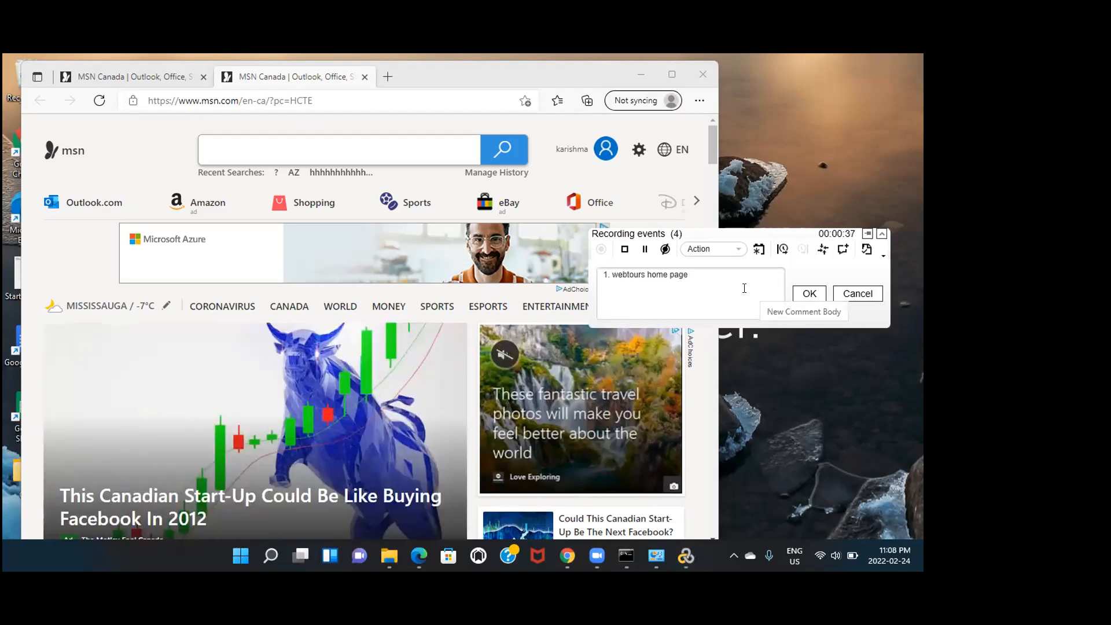
pyautogui.click(801, 292)
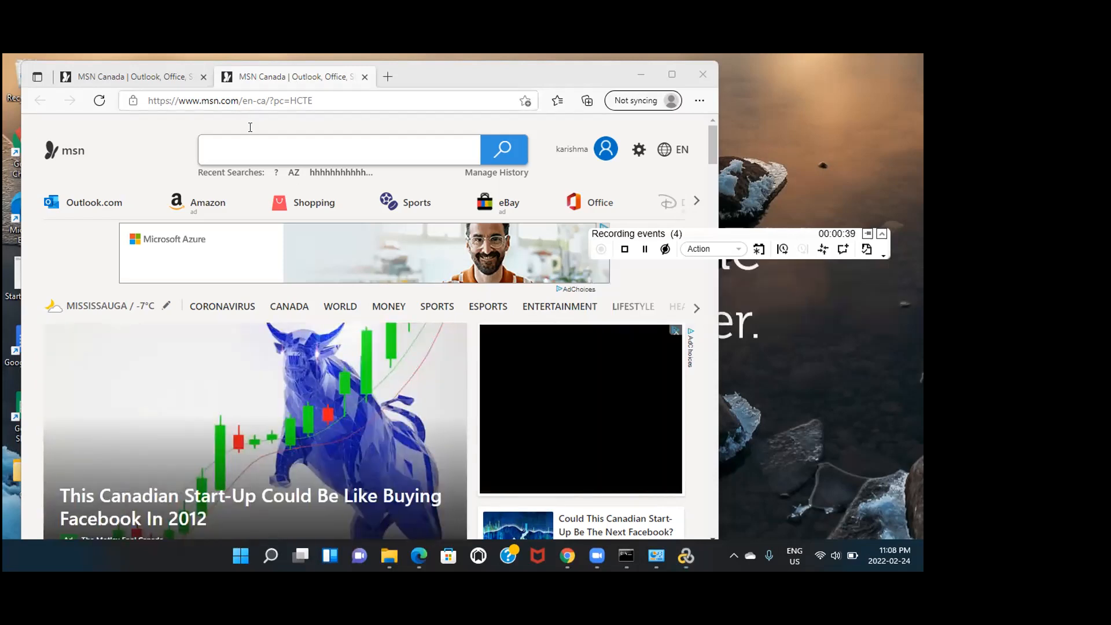
# Load localhost:1080/webtours/index.htm, dismiss the recording error, and stop recording
pyautogui.click(264, 102)
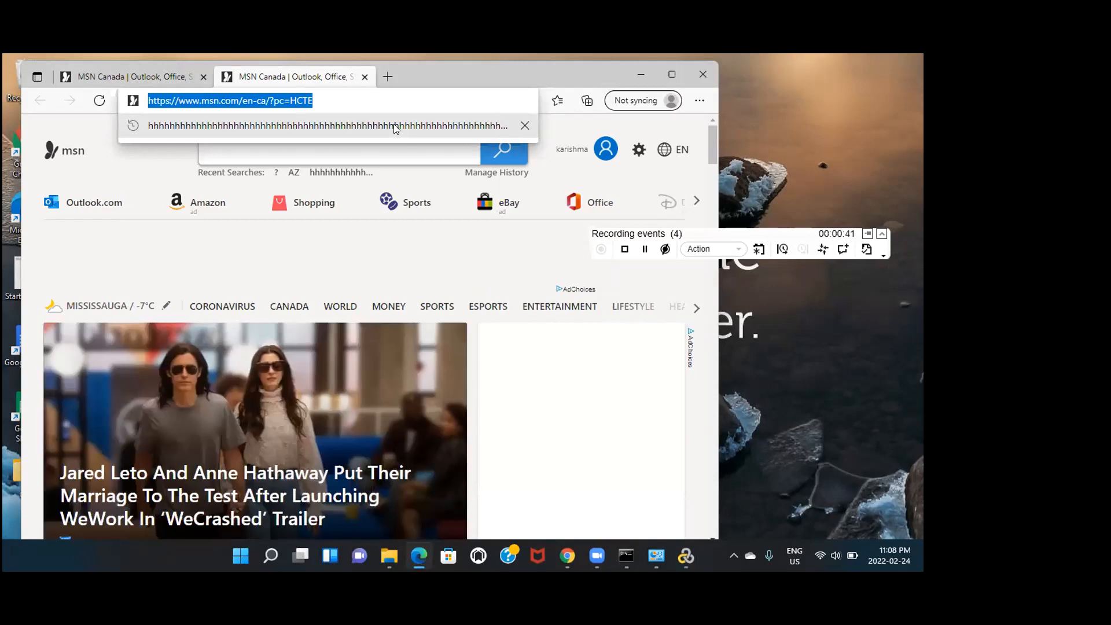
pyautogui.write('localhost')
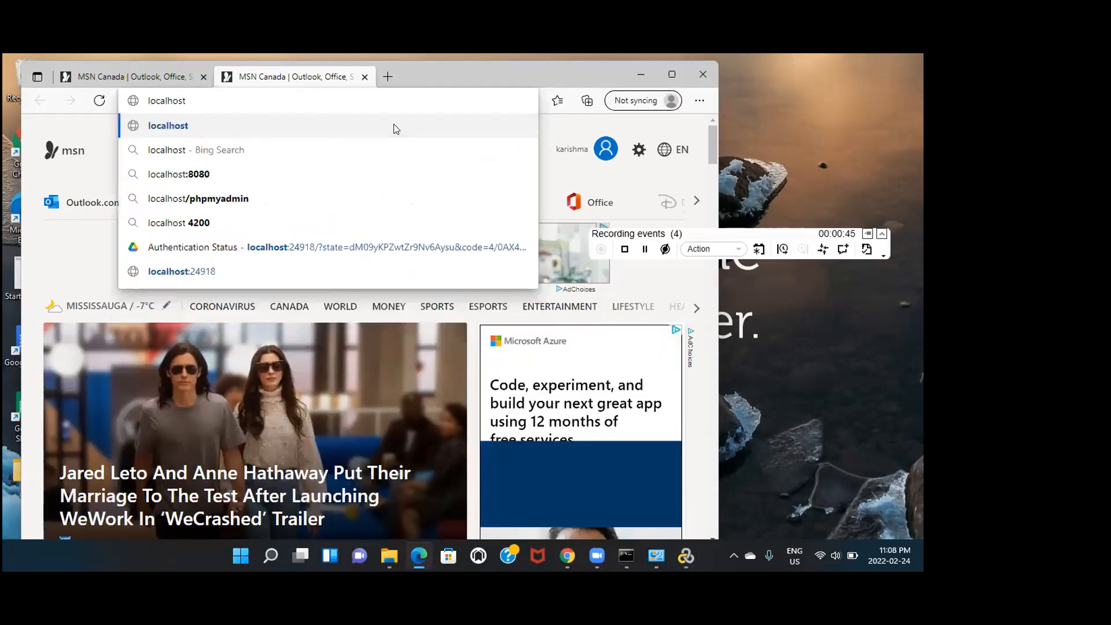
pyautogui.write(':10')
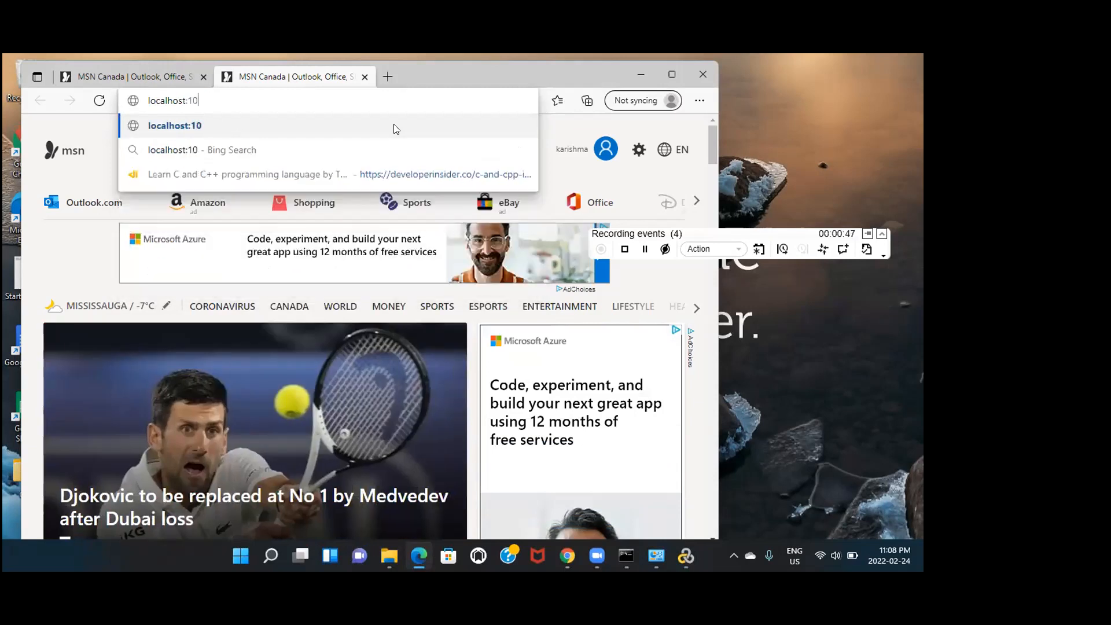
pyautogui.write('80/webtours')
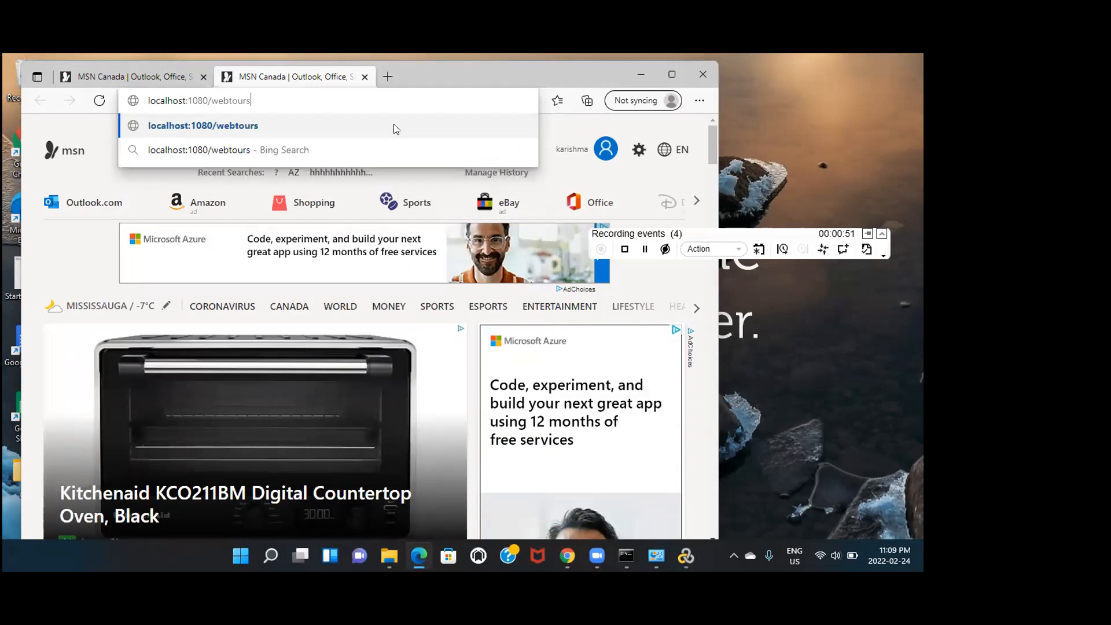
pyautogui.write('/index.t')
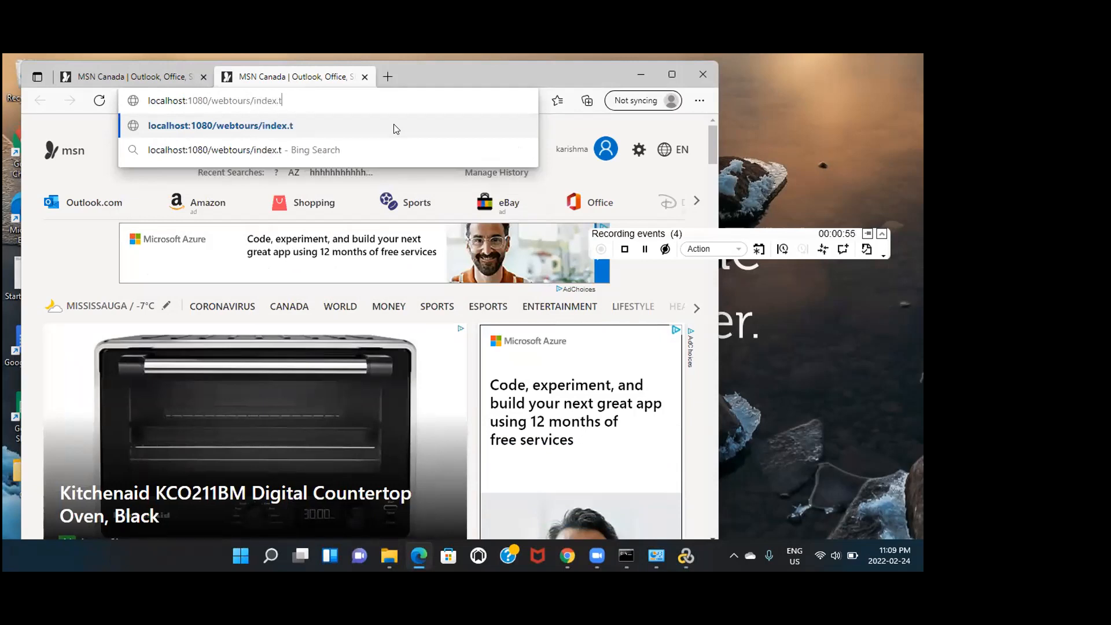
pyautogui.press('BackSpace')
pyautogui.write('htm')
pyautogui.press('Return')
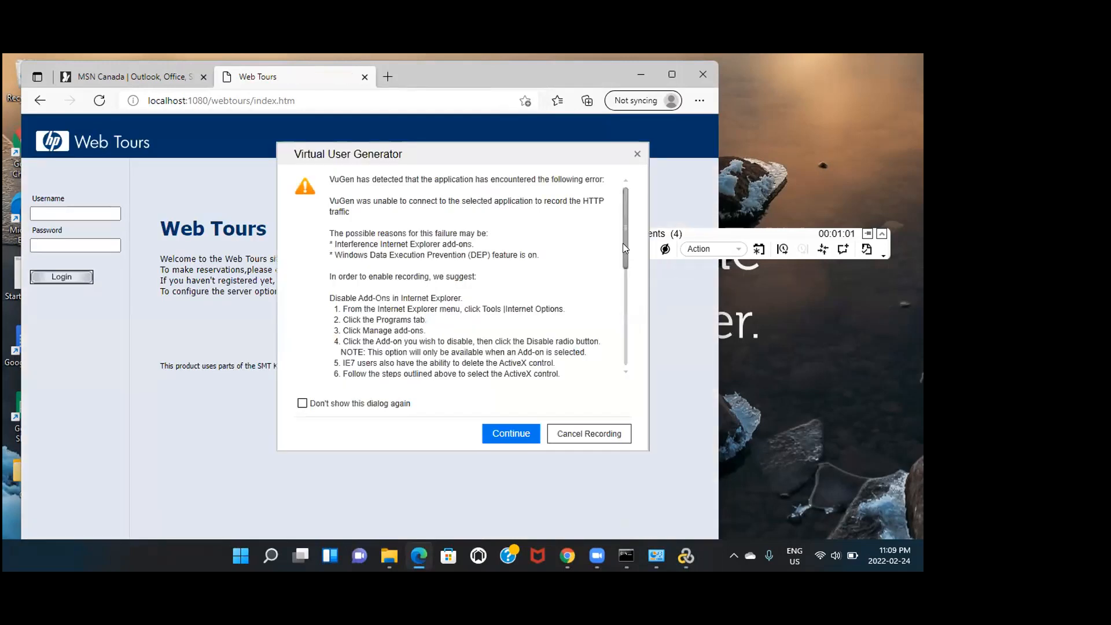
pyautogui.click(500, 433)
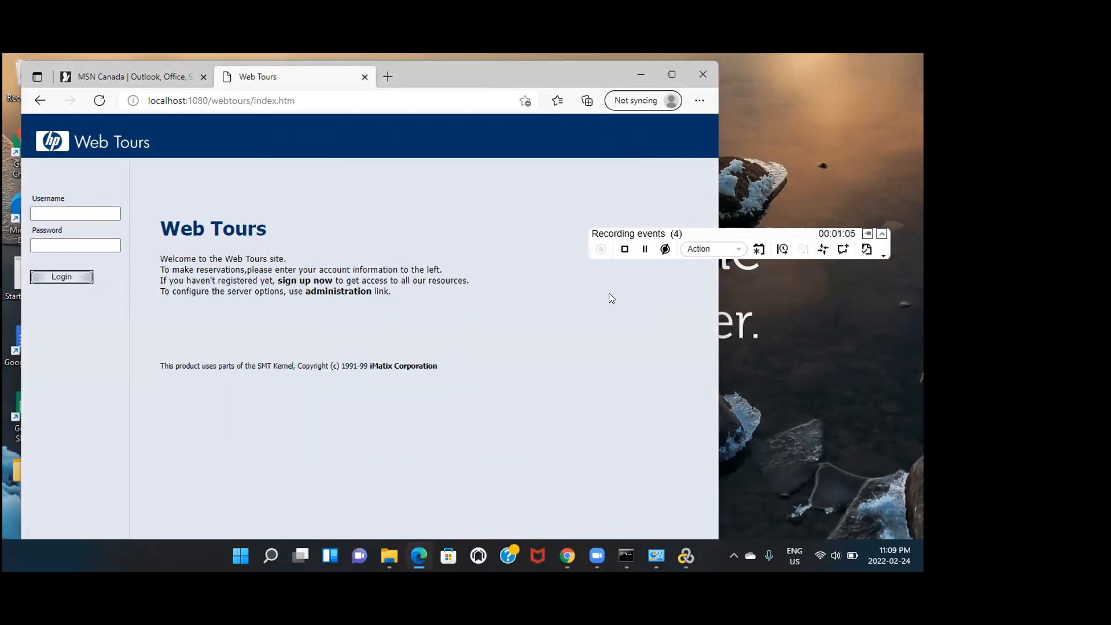
pyautogui.click(625, 249)
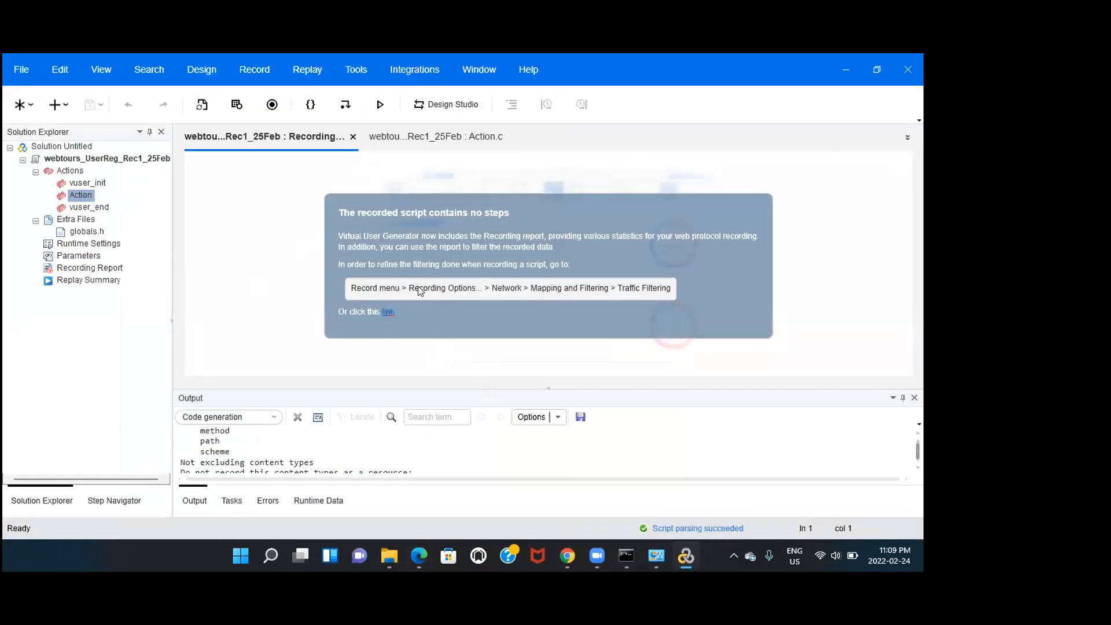
# View the Recording Report for the step-less script and open the Record menu
pyautogui.click(102, 266)
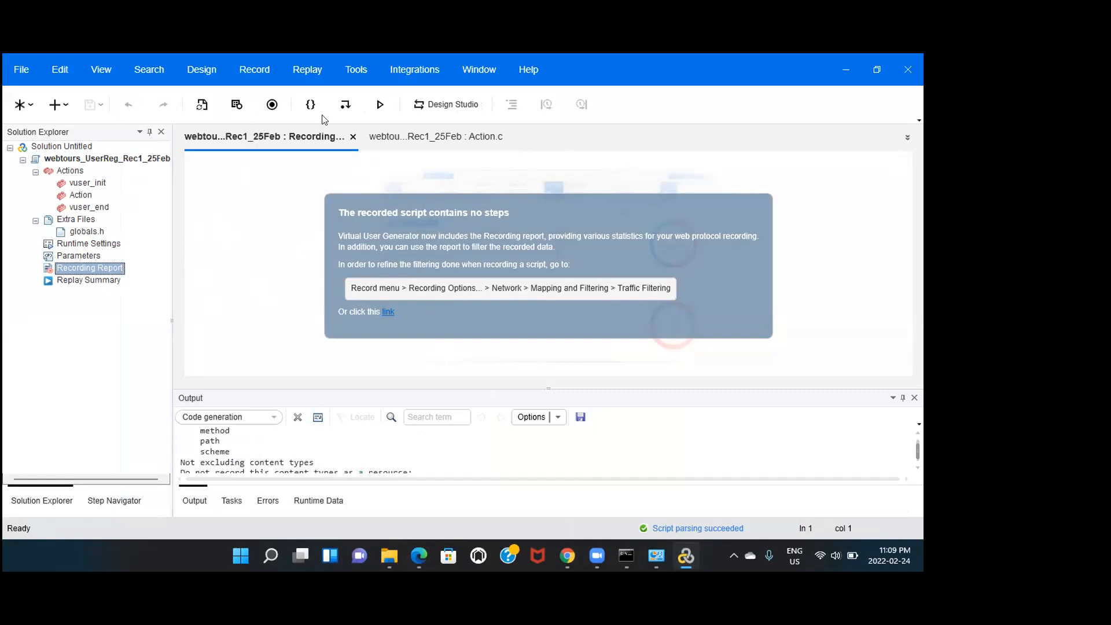
pyautogui.click(246, 71)
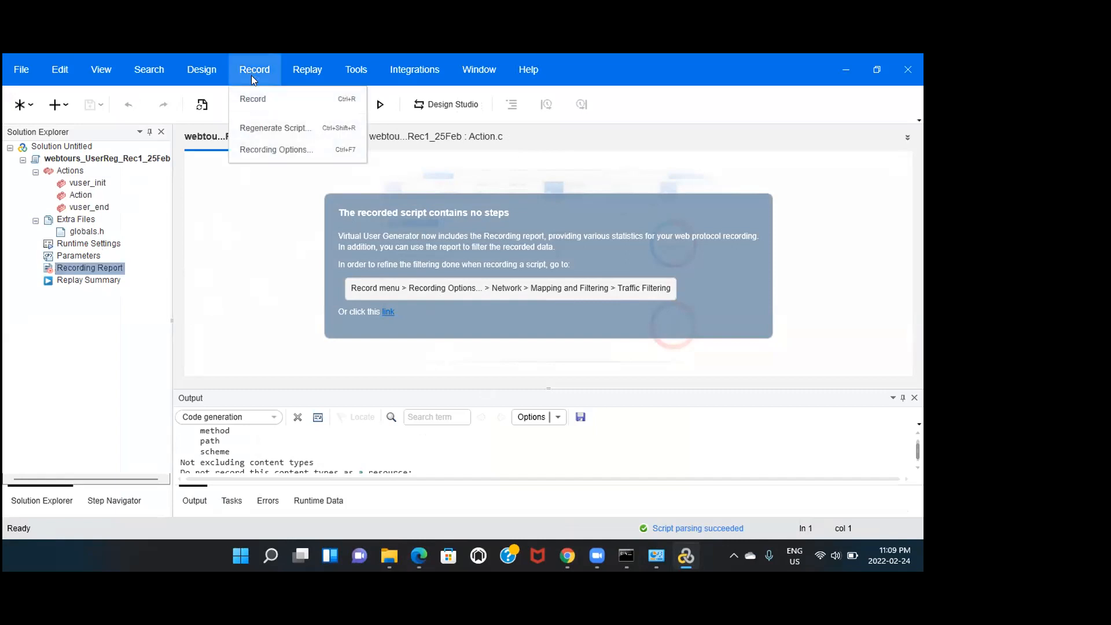
# In Recording Options, turn off web_add_cookie generation and choose 'Do not record headers'
pyautogui.click(263, 151)
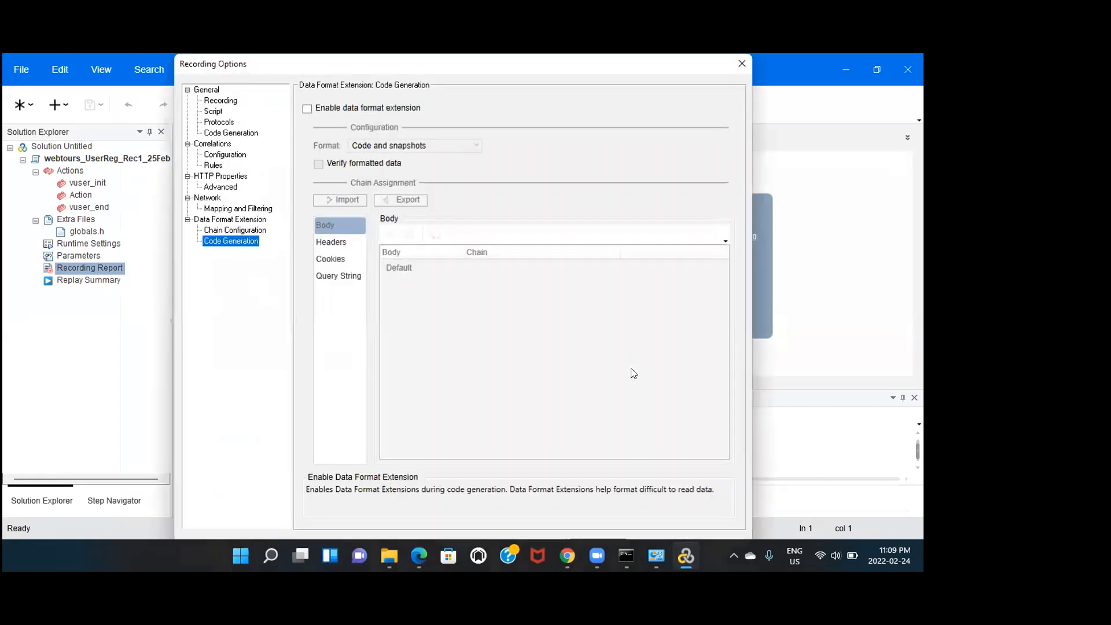
pyautogui.click(235, 209)
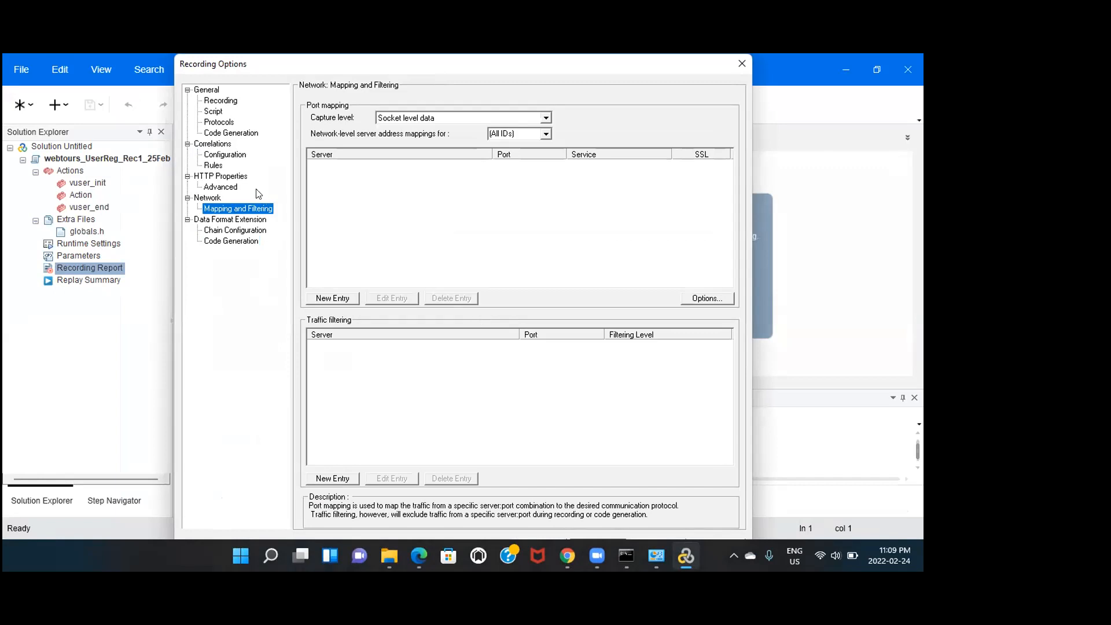
pyautogui.click(221, 188)
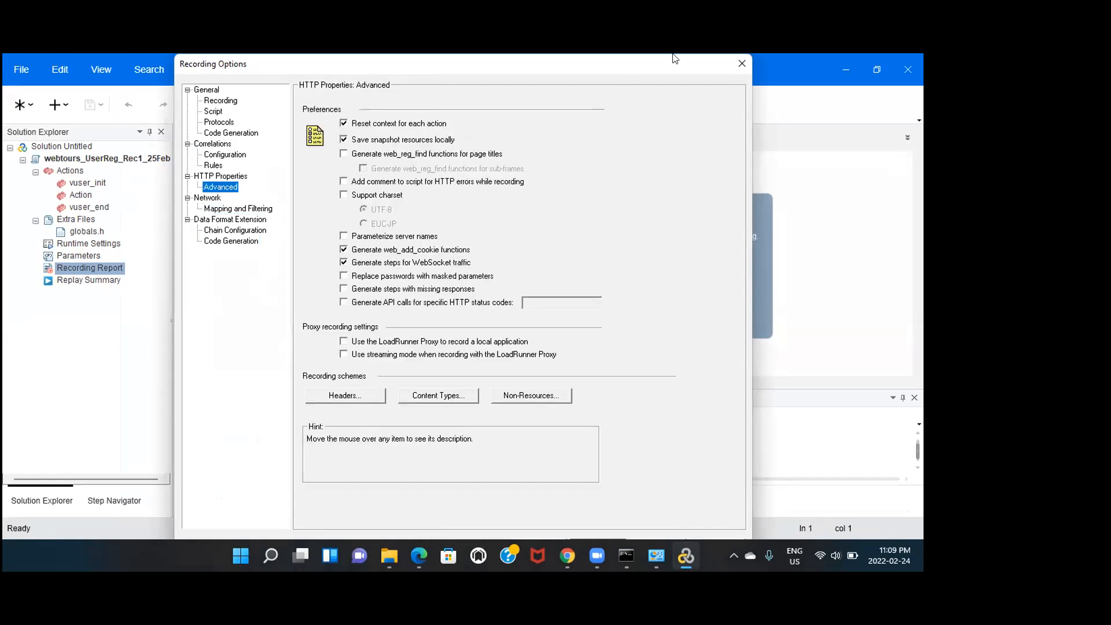
pyautogui.click(343, 250)
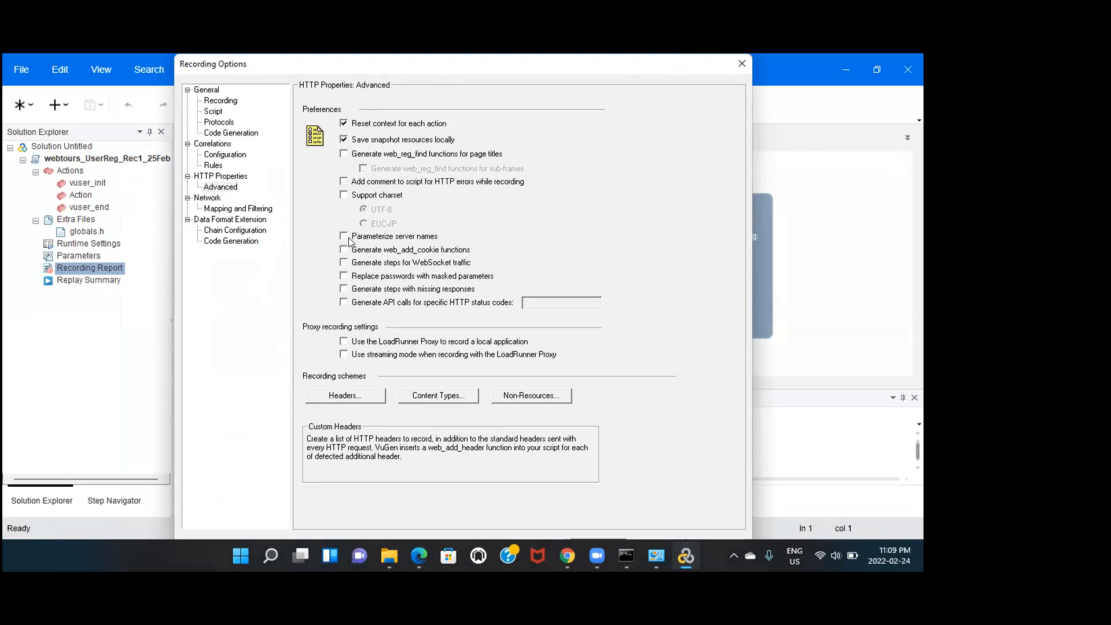
pyautogui.click(356, 395)
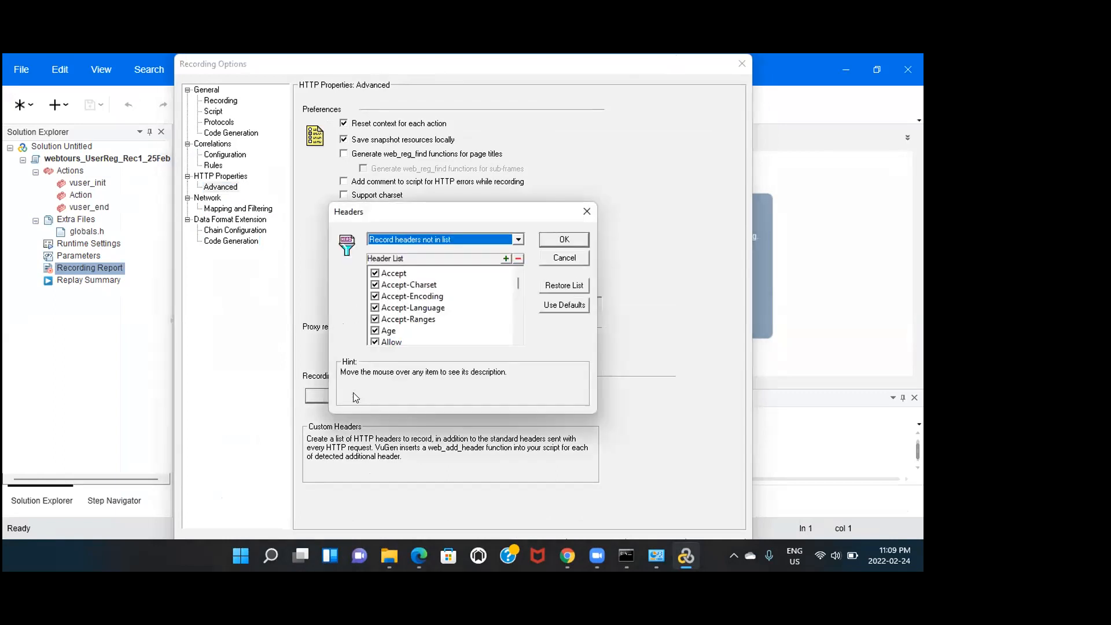
pyautogui.click(517, 239)
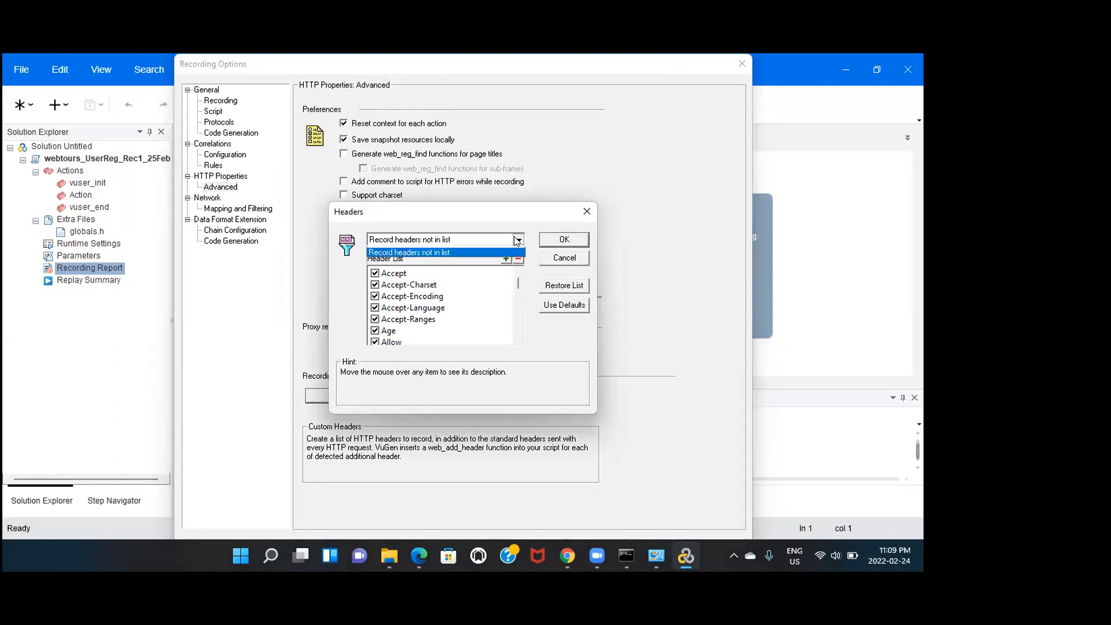
pyautogui.click(479, 251)
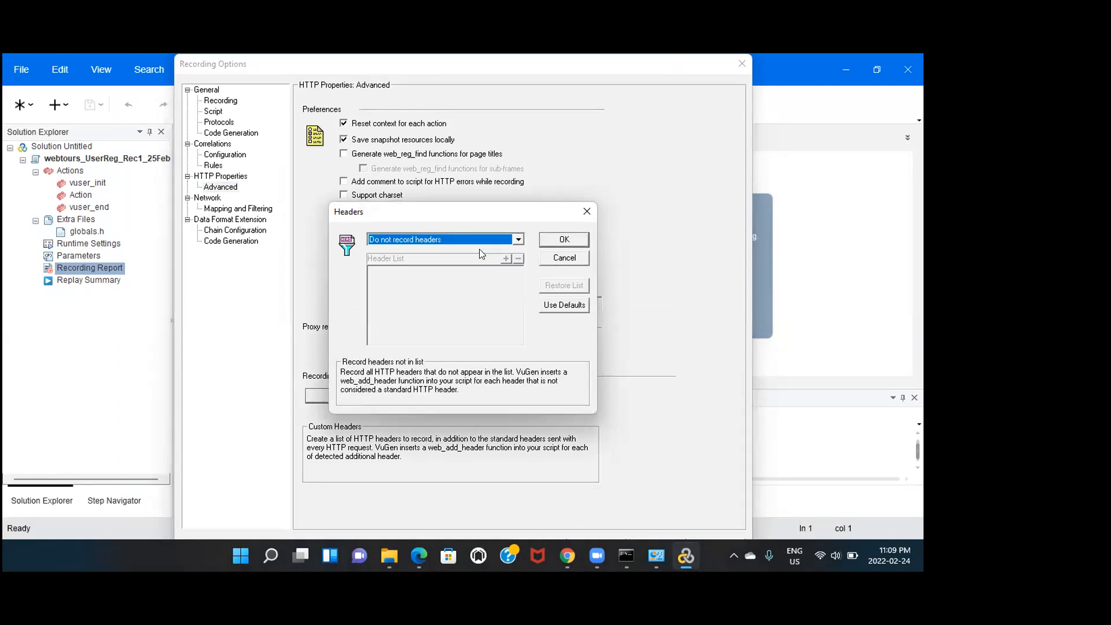
pyautogui.click(564, 239)
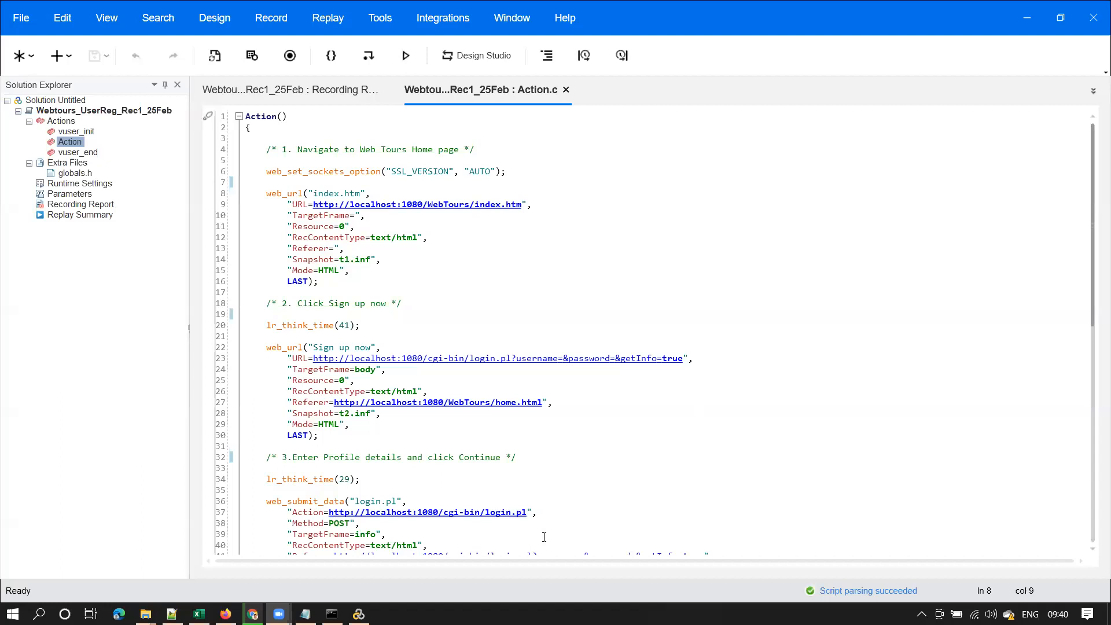
pyautogui.click(416, 218)
pyautogui.moveTo(266, 194); pyautogui.dragTo(380, 347)
pyautogui.click(622, 415)
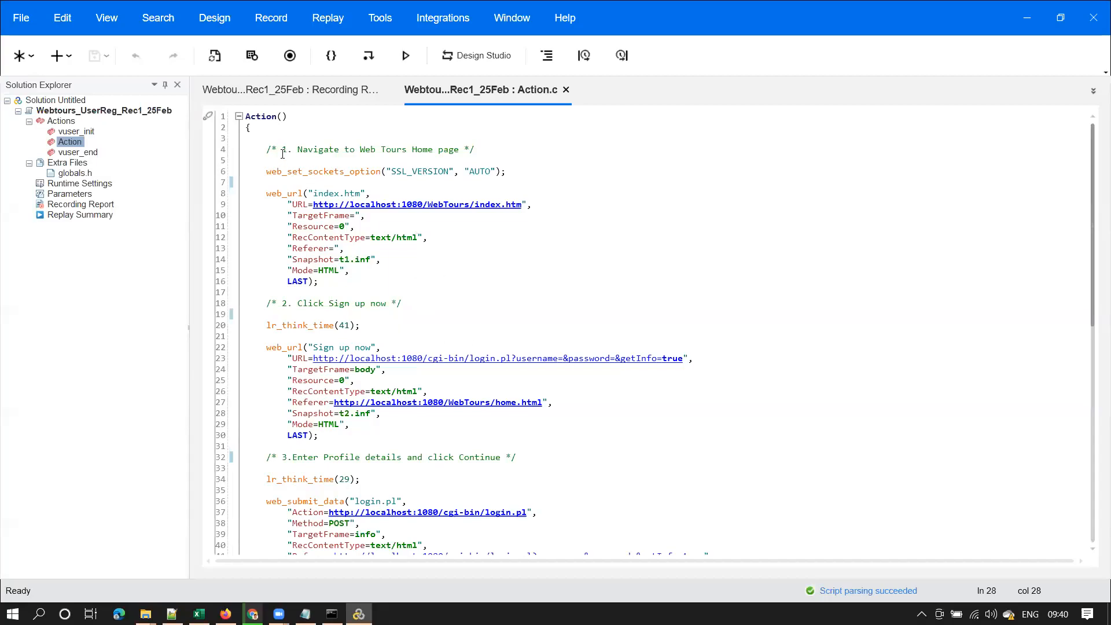
pyautogui.moveTo(282, 149); pyautogui.dragTo(464, 151)
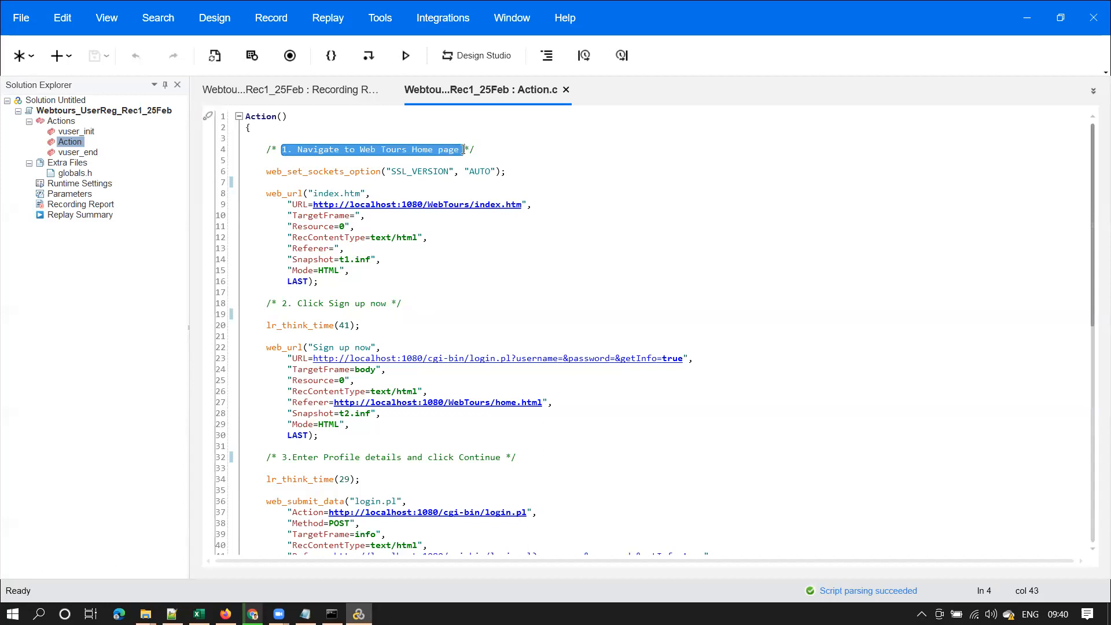
pyautogui.click(319, 149)
pyautogui.moveTo(284, 150); pyautogui.dragTo(460, 150)
pyautogui.click(329, 193)
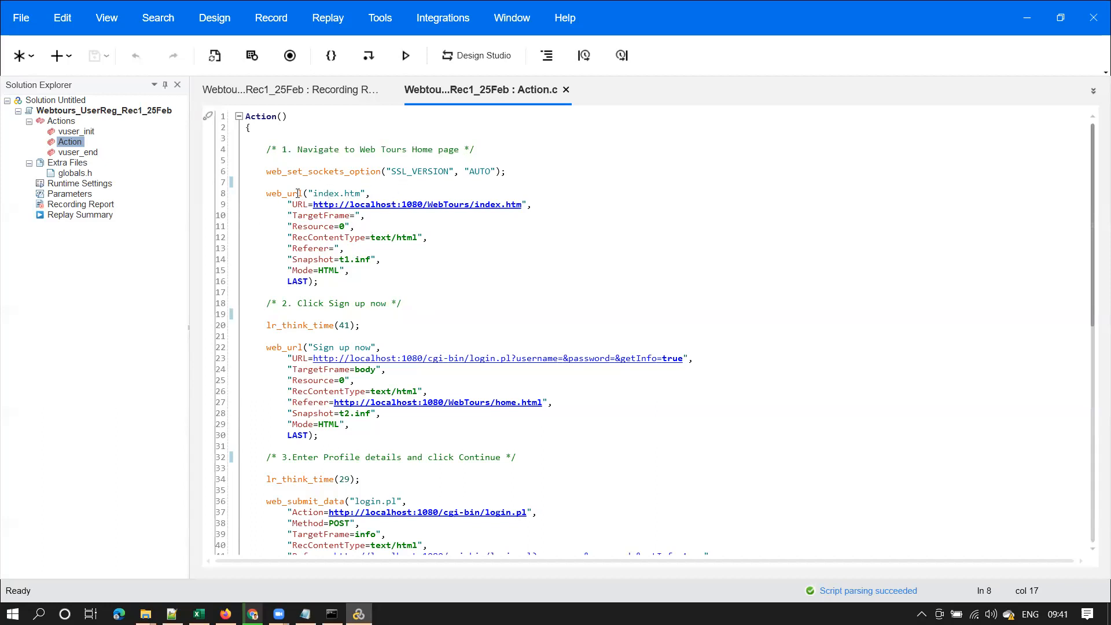
pyautogui.doubleClick(294, 193)
pyautogui.click(355, 205)
pyautogui.moveTo(522, 206); pyautogui.dragTo(313, 204)
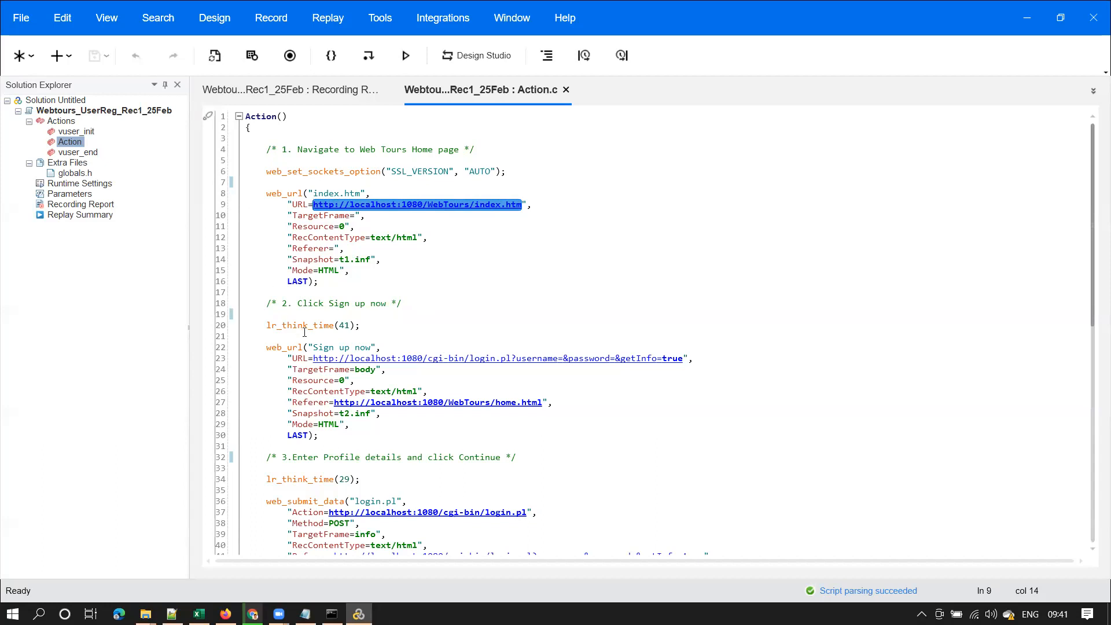
pyautogui.click(341, 304)
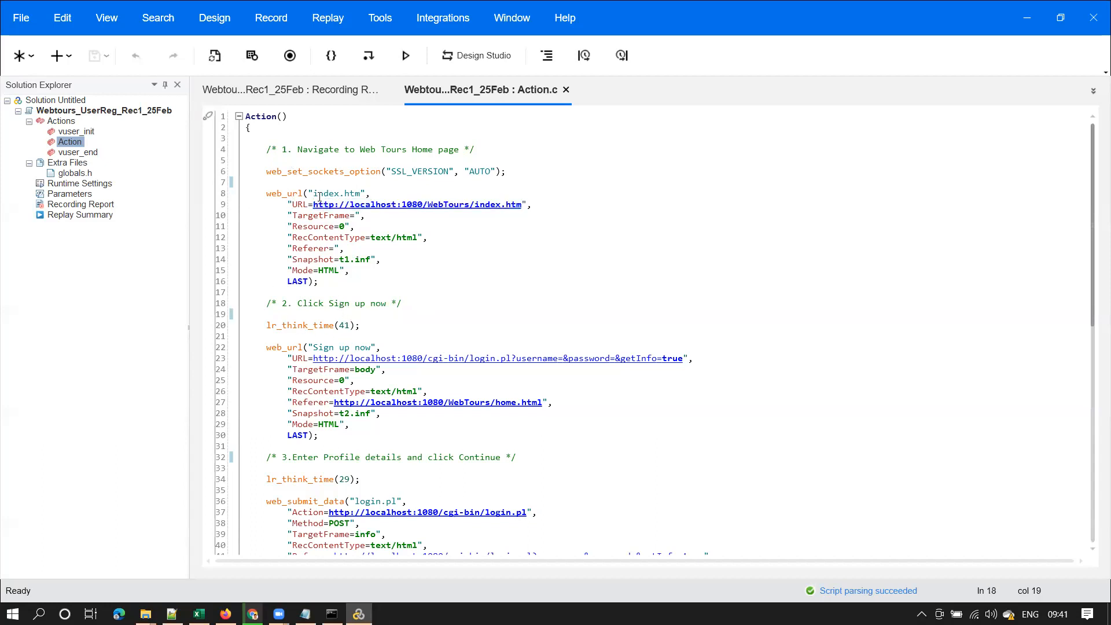
pyautogui.click(333, 184)
pyautogui.moveTo(519, 204); pyautogui.dragTo(329, 204)
pyautogui.moveTo(297, 304); pyautogui.dragTo(392, 303)
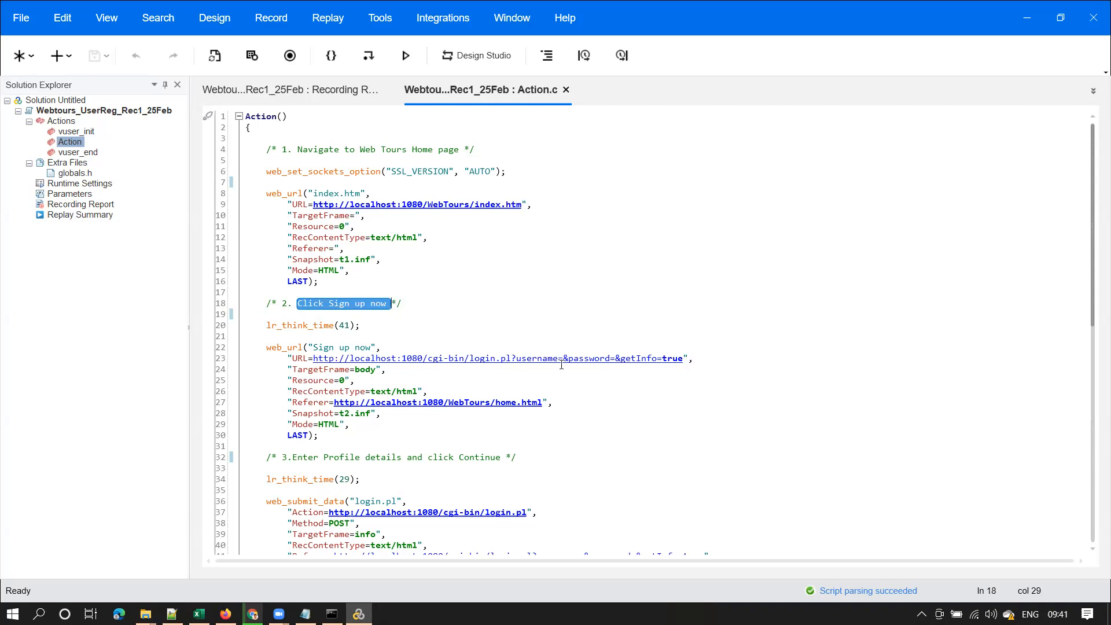
pyautogui.click(391, 367)
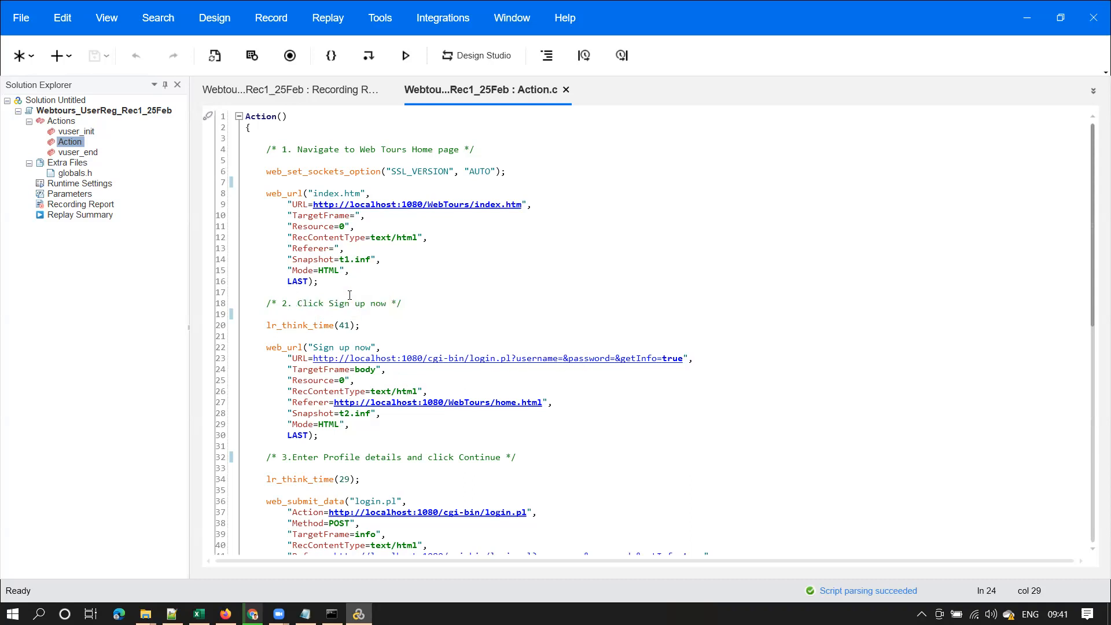
pyautogui.moveTo(313, 359); pyautogui.dragTo(684, 360)
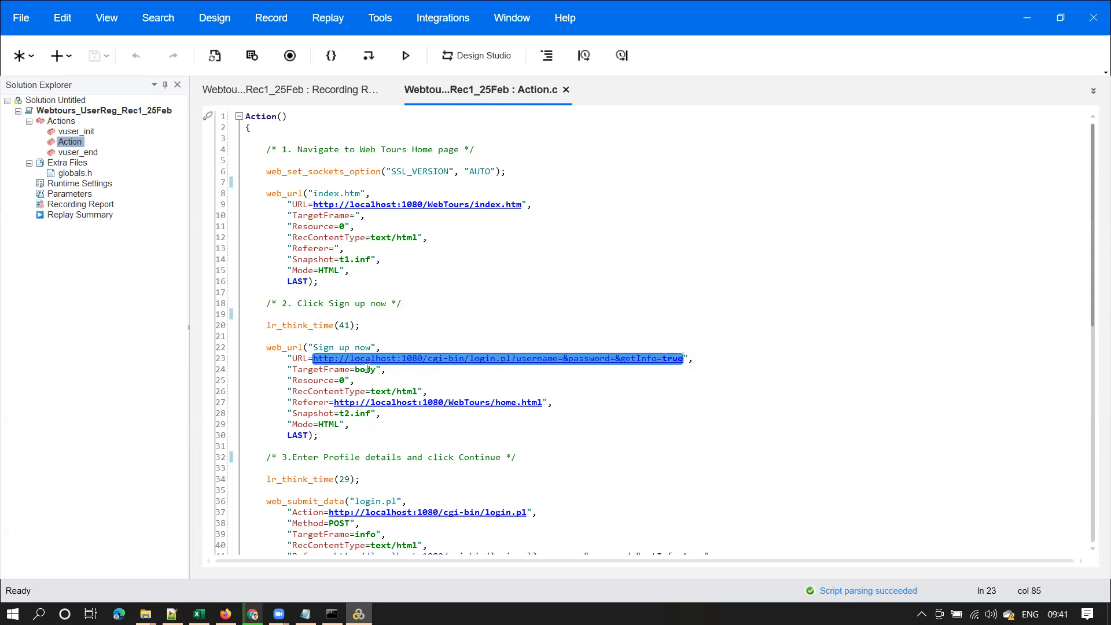
pyautogui.moveTo(324, 458); pyautogui.dragTo(371, 457)
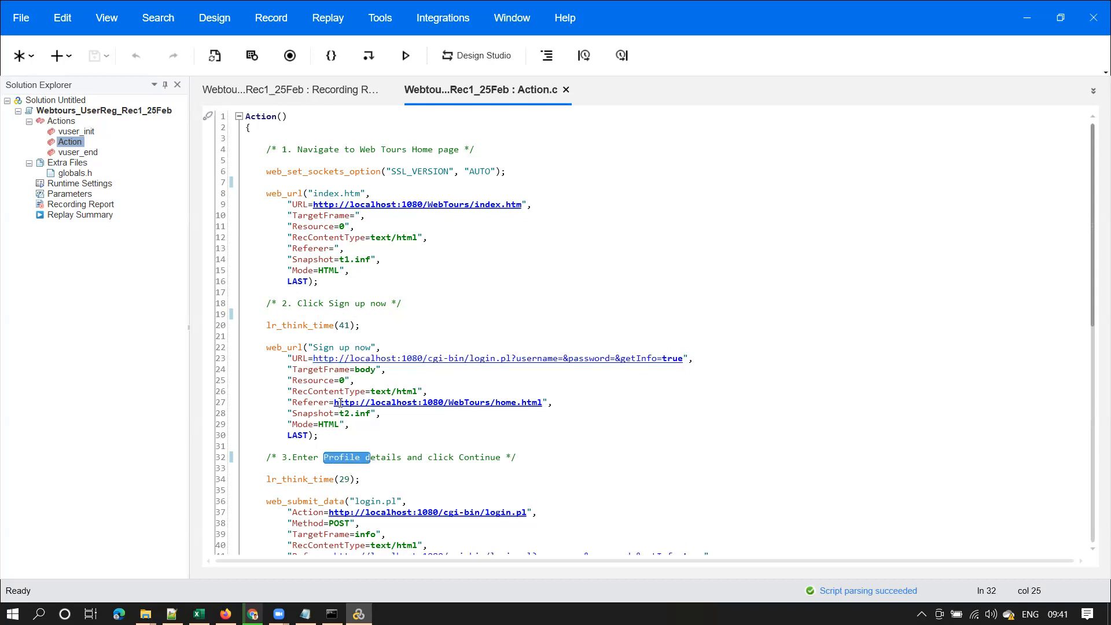
pyautogui.click(297, 370)
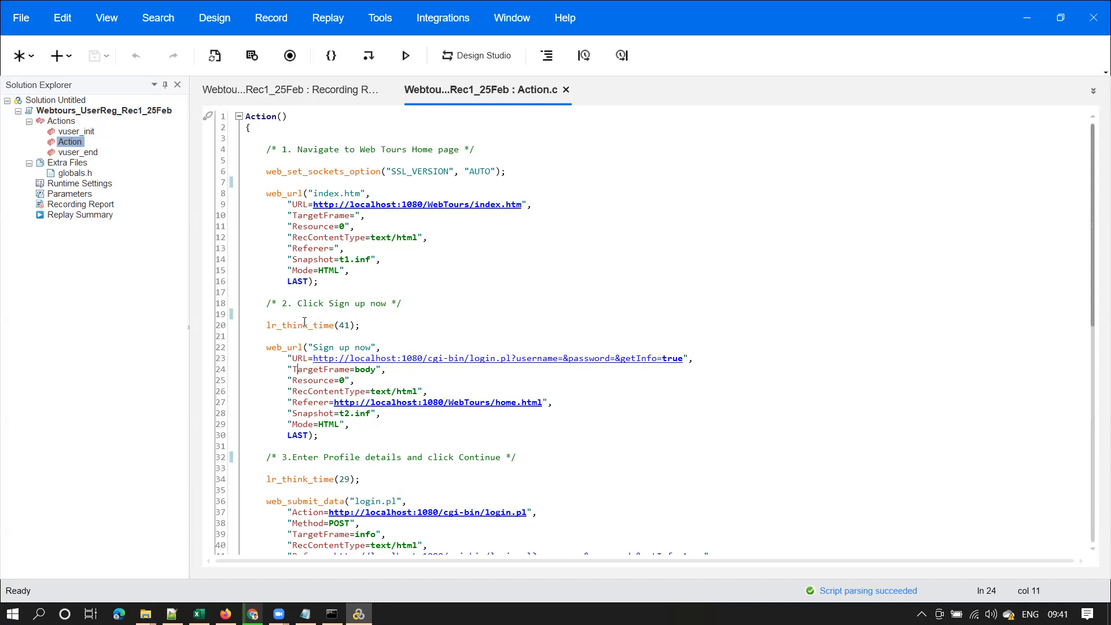
pyautogui.doubleClick(320, 370)
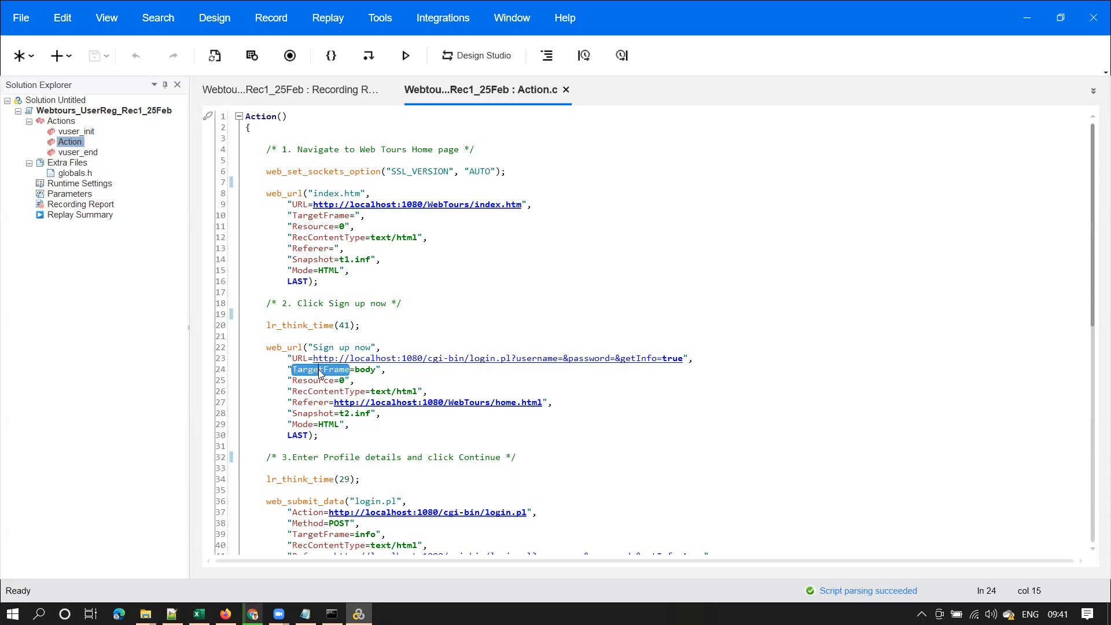
pyautogui.doubleClick(293, 348)
pyautogui.doubleClick(288, 194)
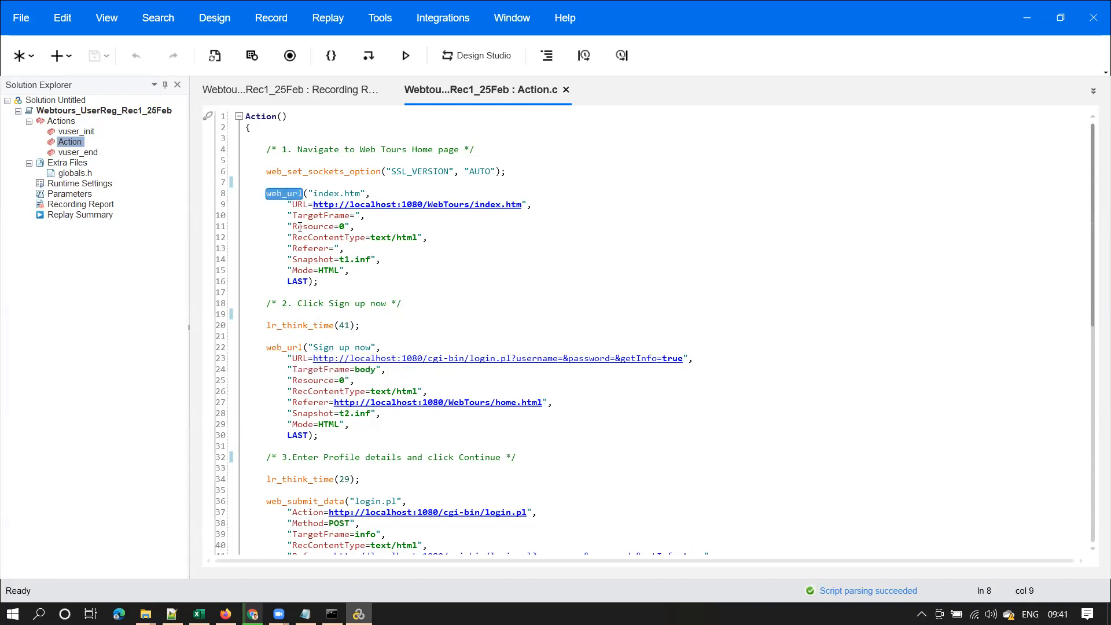
pyautogui.doubleClick(294, 348)
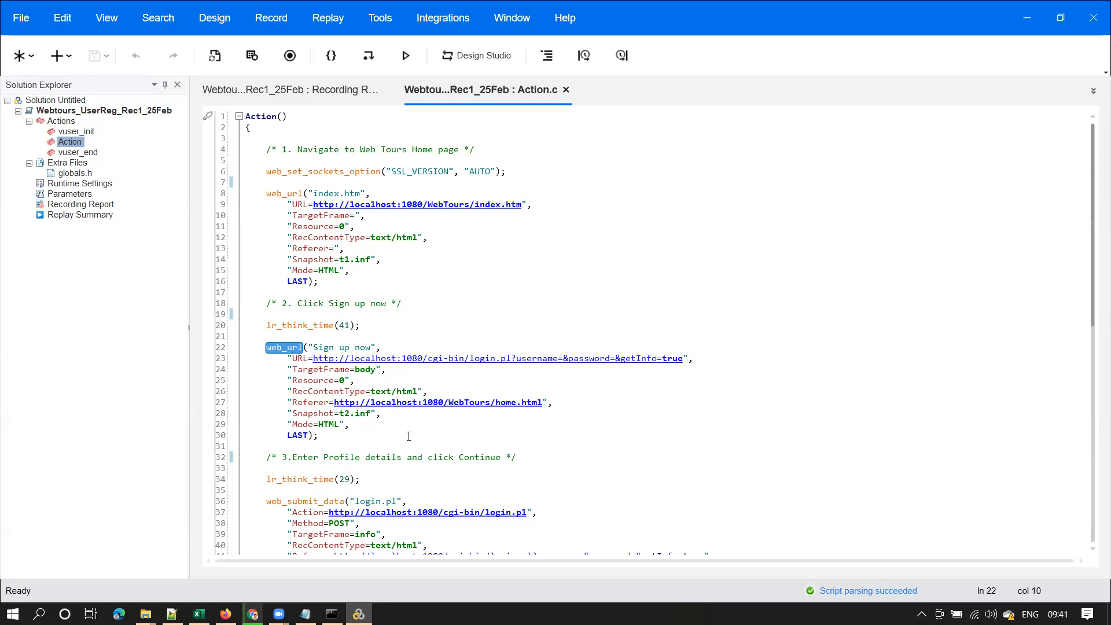
pyautogui.moveTo(292, 404); pyautogui.dragTo(549, 402)
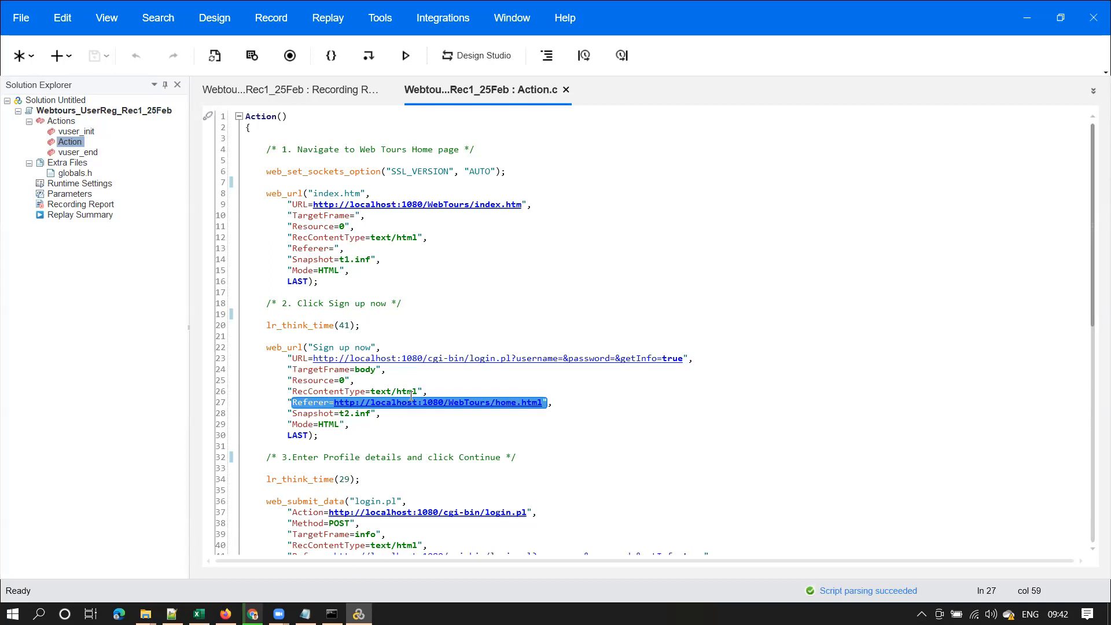
pyautogui.doubleClick(321, 403)
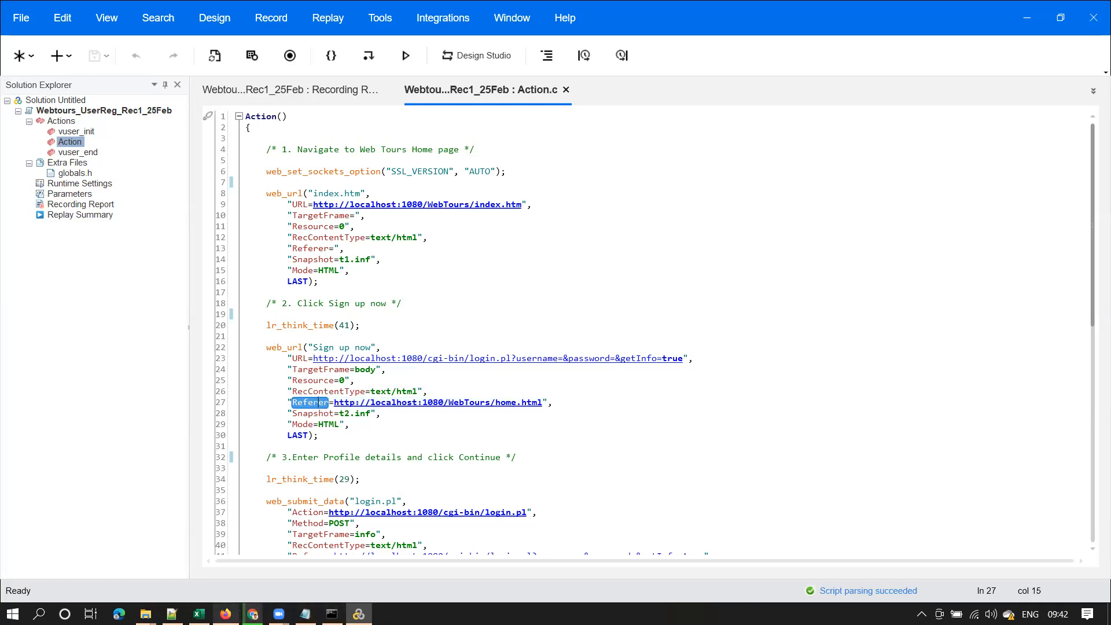
# In Firefox, open the Web Tours home.html frame's source in a new tab with View Frame Source
pyautogui.moveTo(226, 614)
pyautogui.click(225, 555)
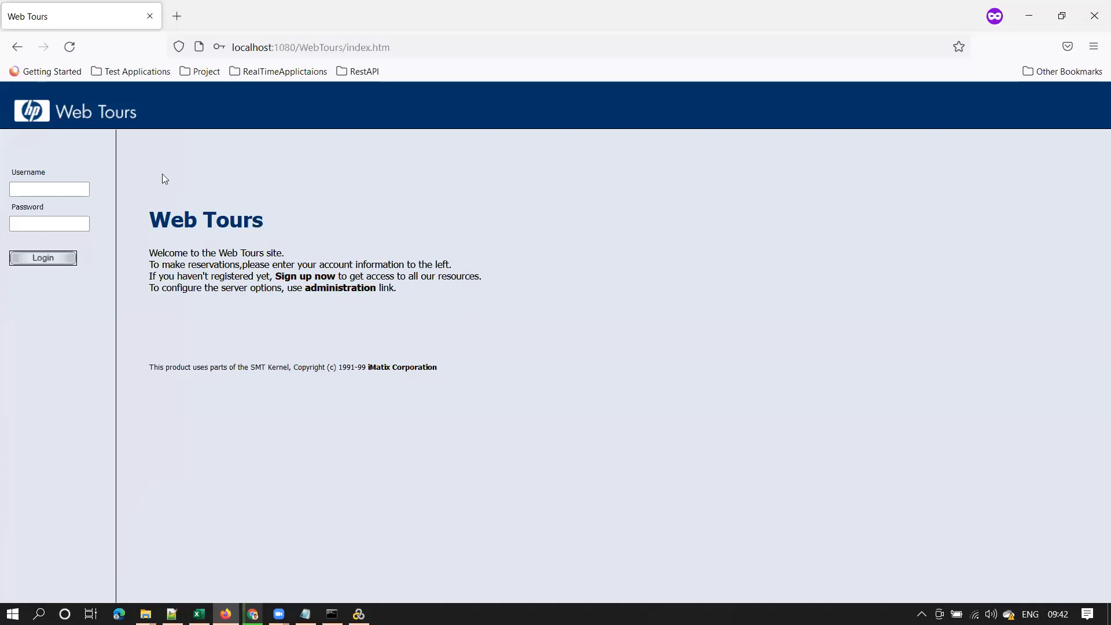
pyautogui.click(418, 51)
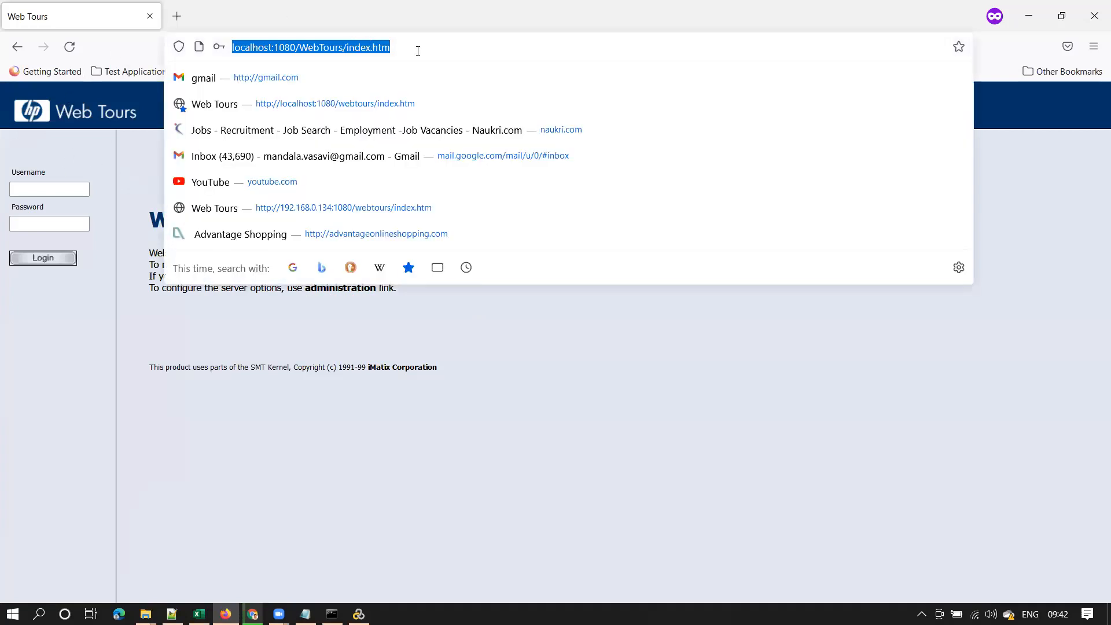
pyautogui.click(632, 409)
pyautogui.rightClick(335, 191)
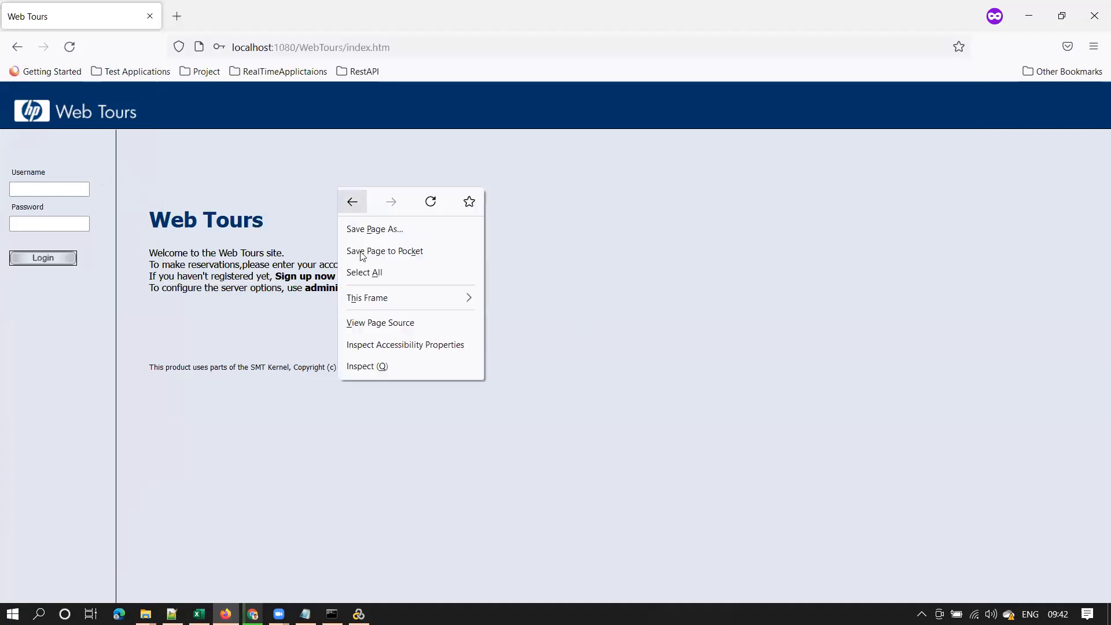
pyautogui.click(273, 357)
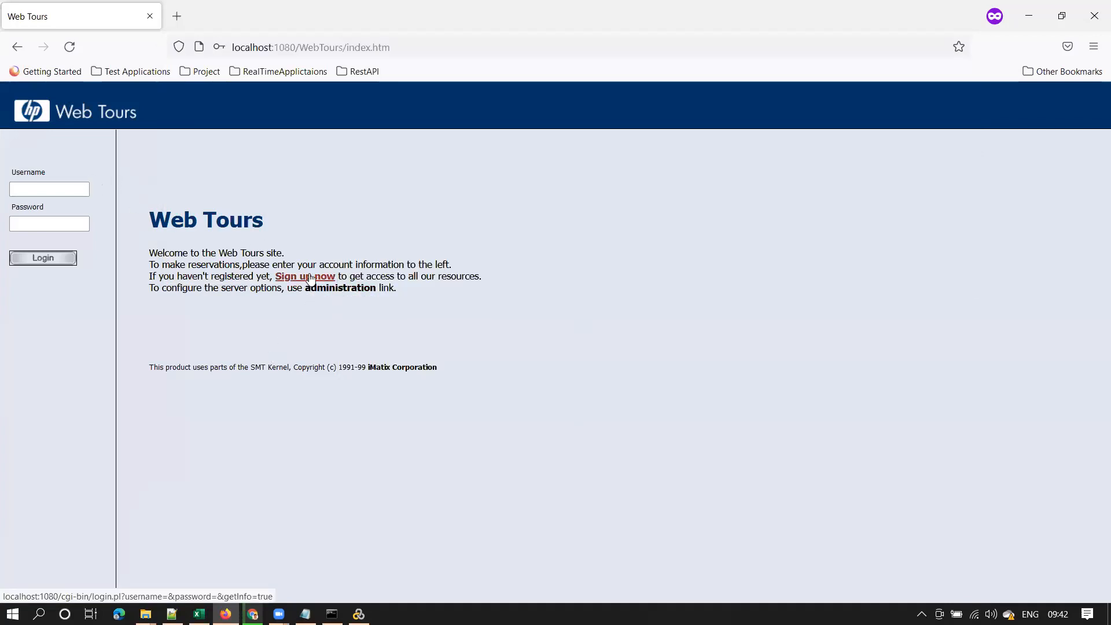
pyautogui.rightClick(351, 190)
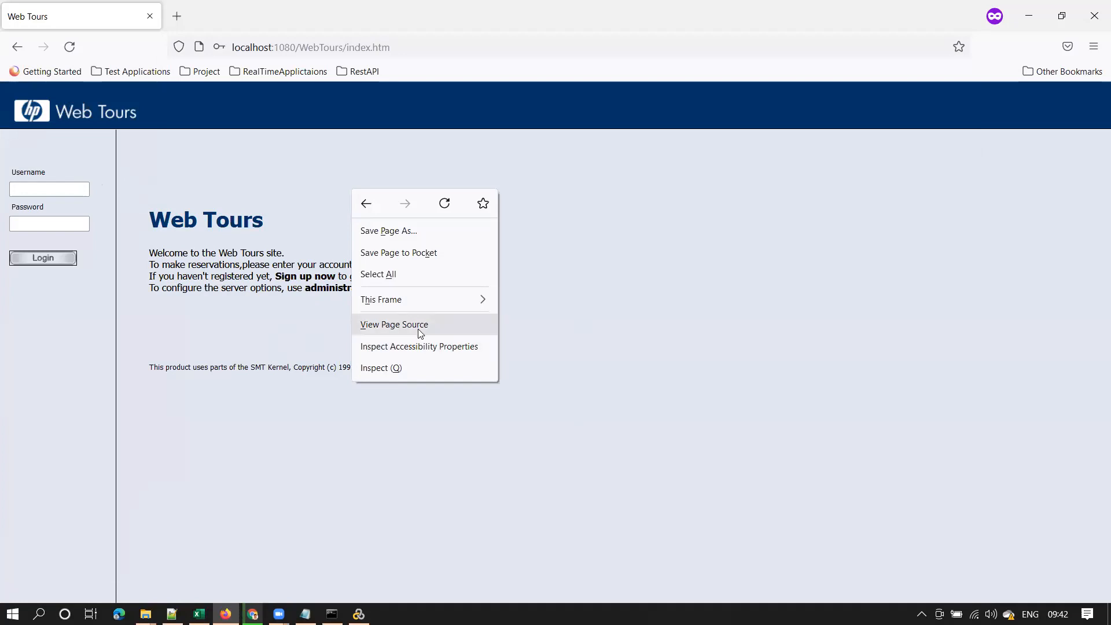
pyautogui.moveTo(429, 300)
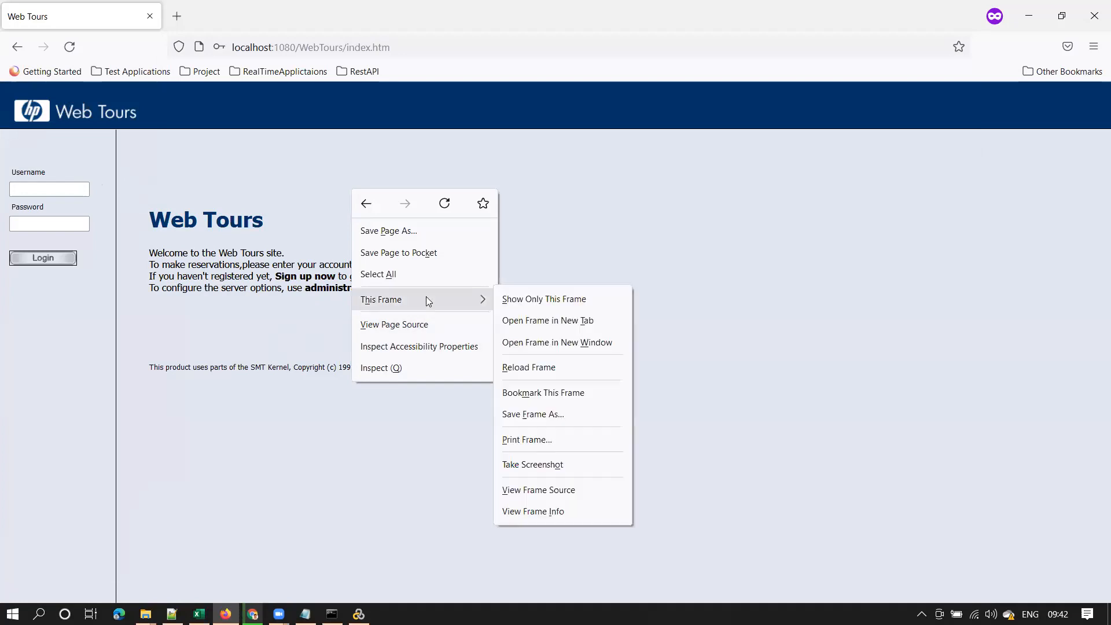
pyautogui.click(553, 492)
# Note the home.html address, then compare the login page's header and main content frames
pyautogui.moveTo(438, 47); pyautogui.dragTo(227, 36)
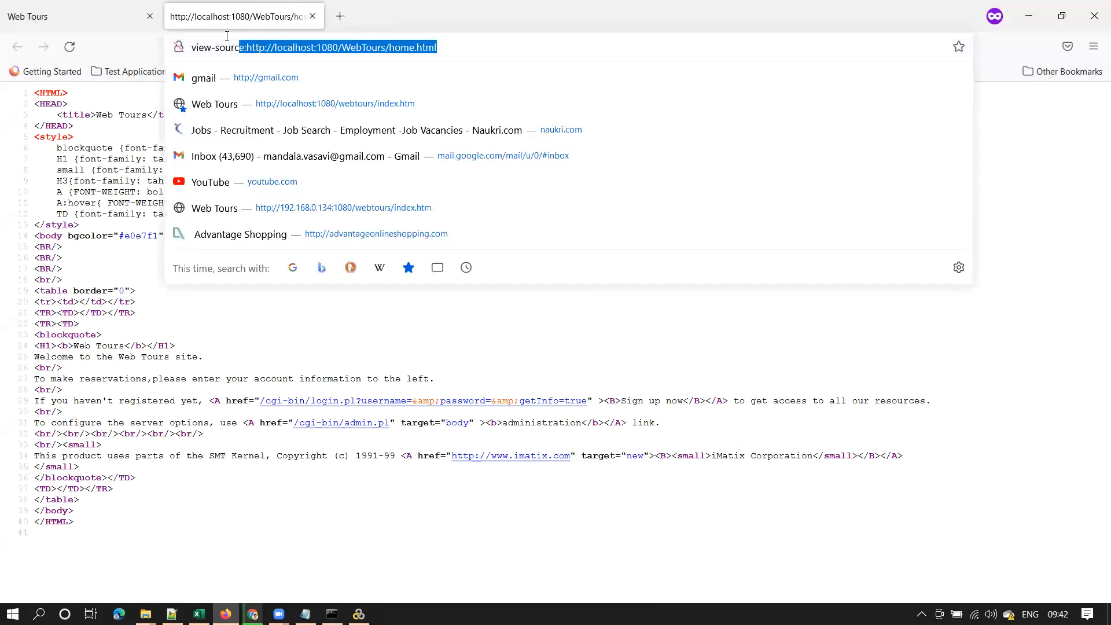
pyautogui.click(73, 16)
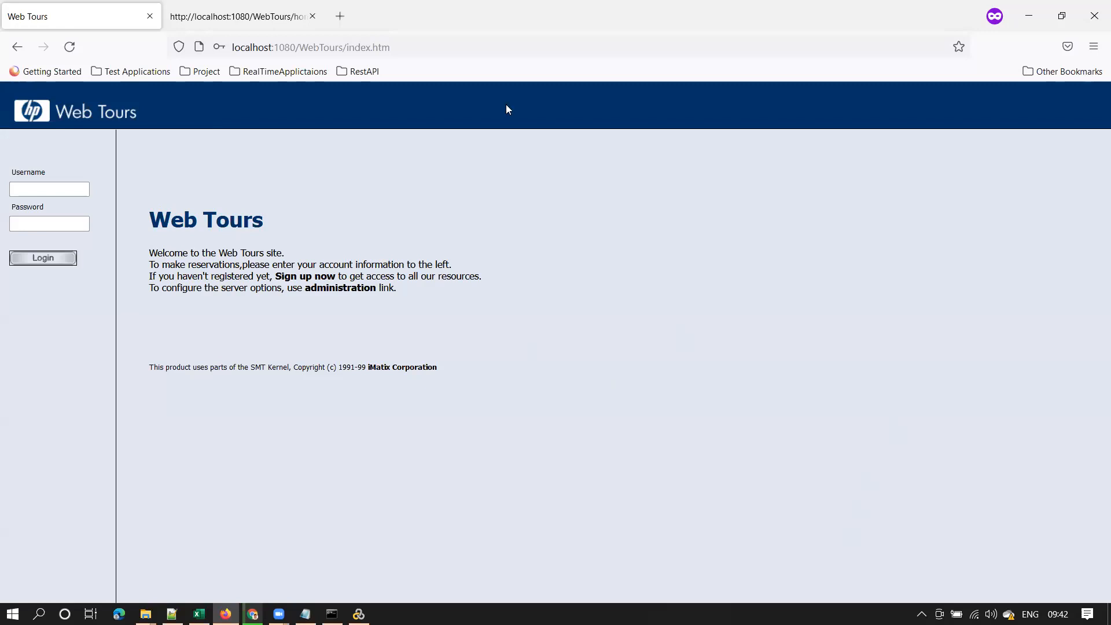
pyautogui.moveTo(122, 133); pyautogui.dragTo(122, 134)
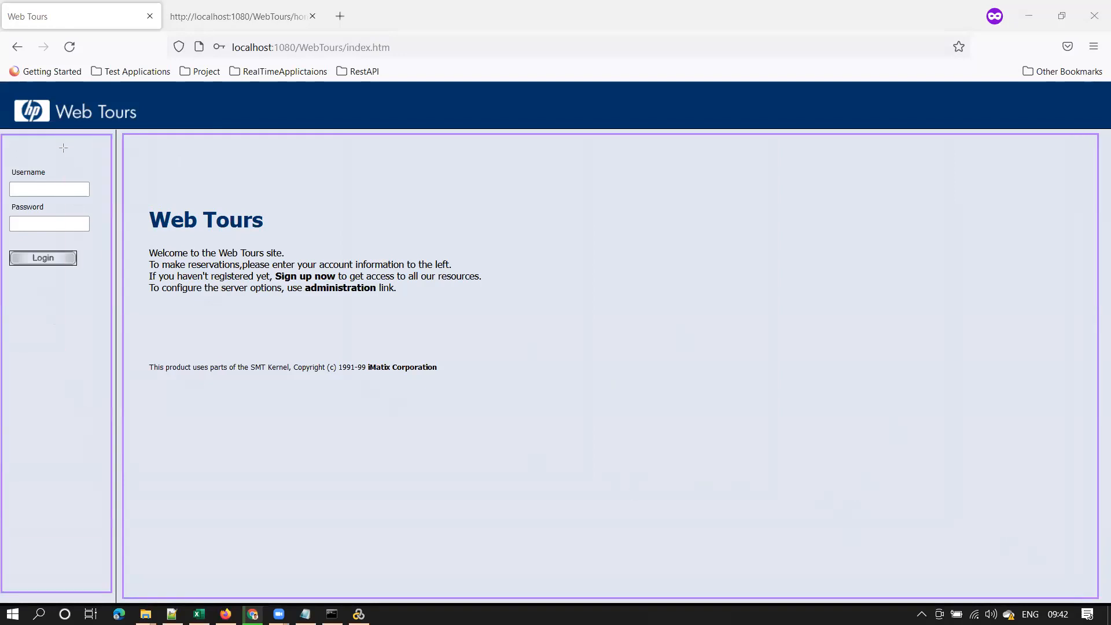
pyautogui.moveTo(5, 83); pyautogui.dragTo(558, 140)
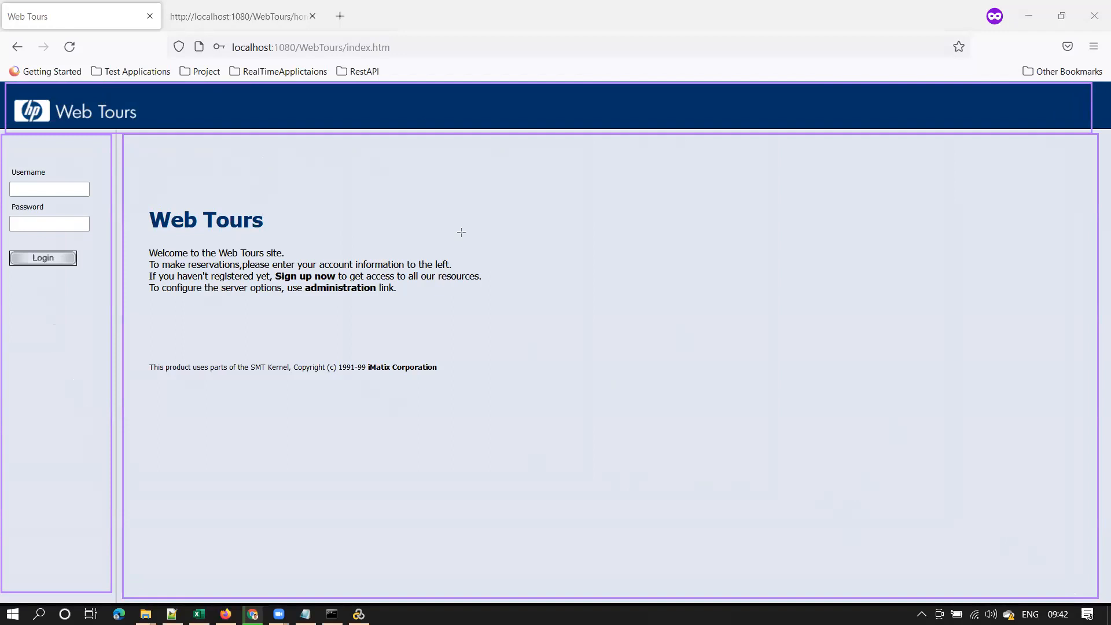
pyautogui.click(612, 119)
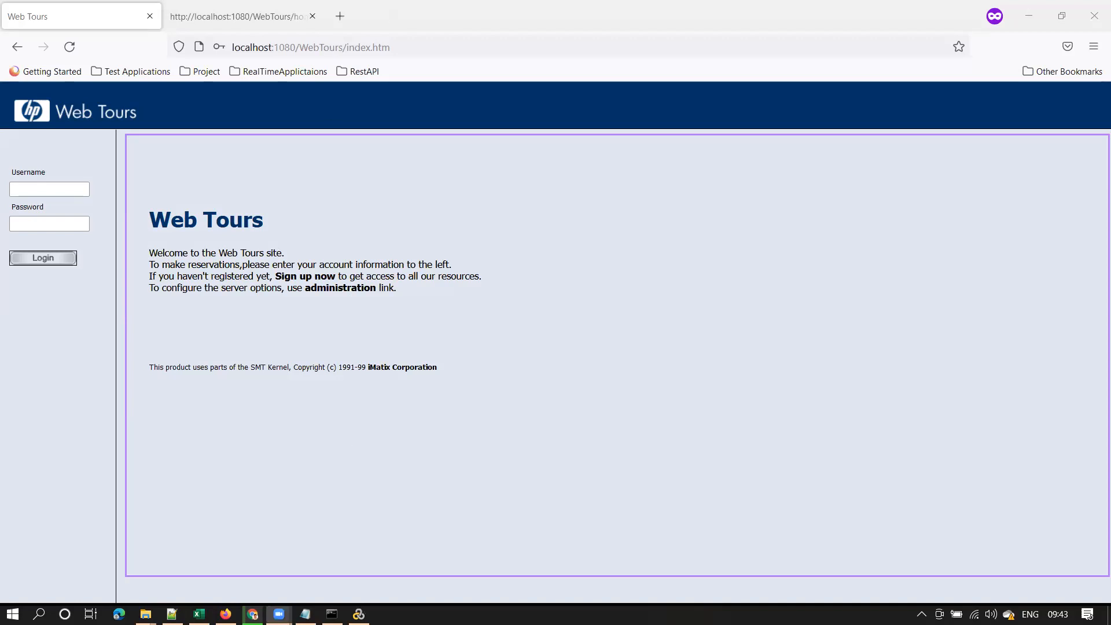
pyautogui.hotkey('alt', 'Tab')
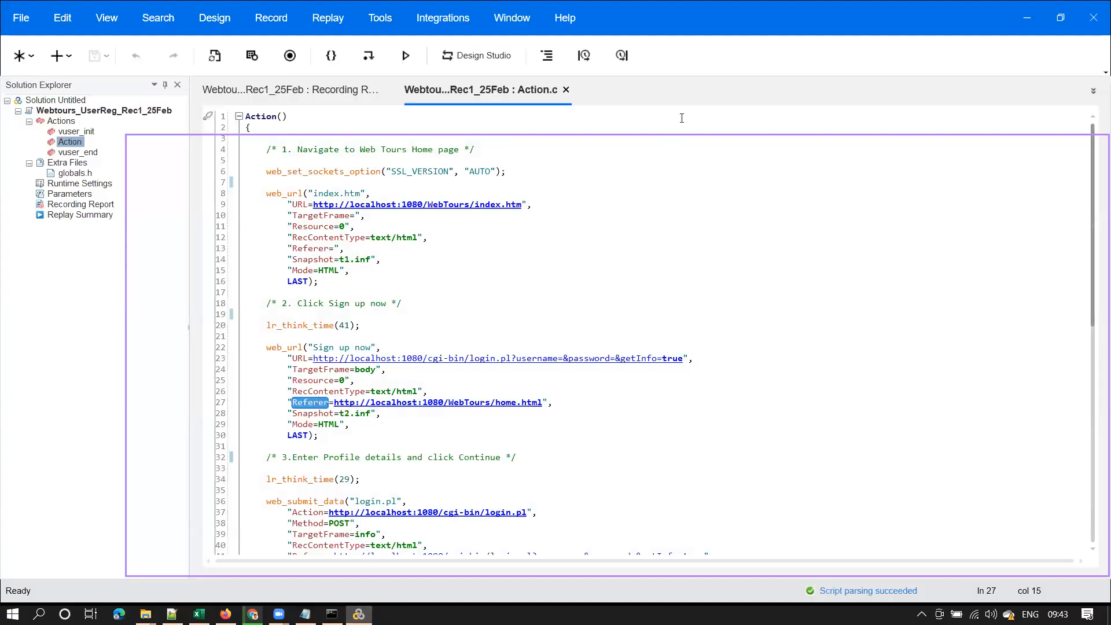
pyautogui.click(566, 400)
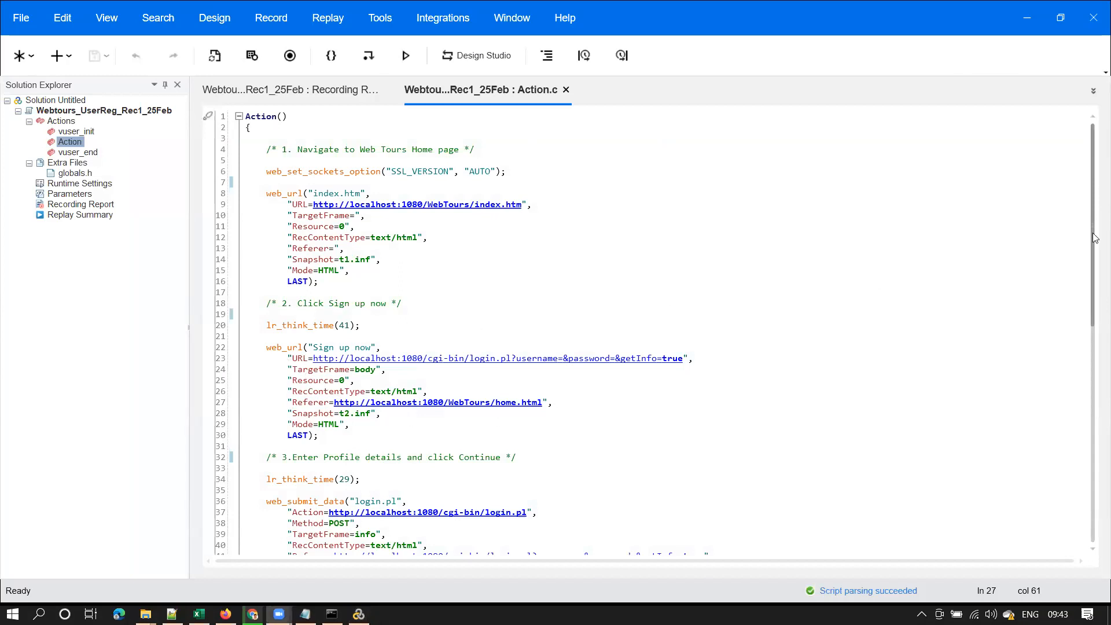
pyautogui.moveTo(1094, 198); pyautogui.dragTo(1092, 298)
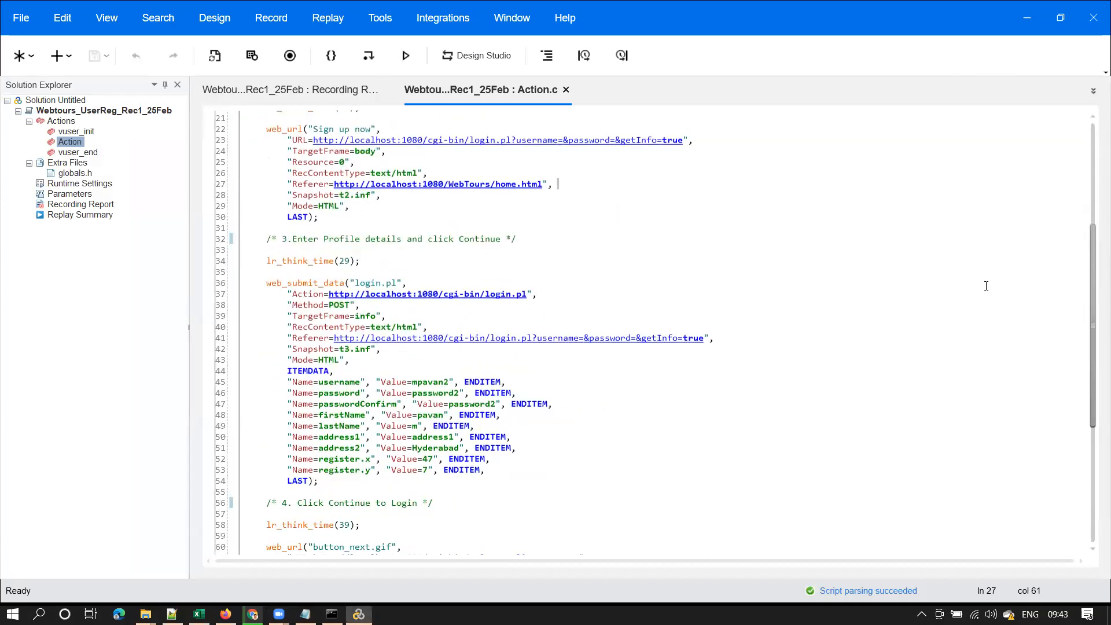
pyautogui.moveTo(289, 237); pyautogui.dragTo(515, 239)
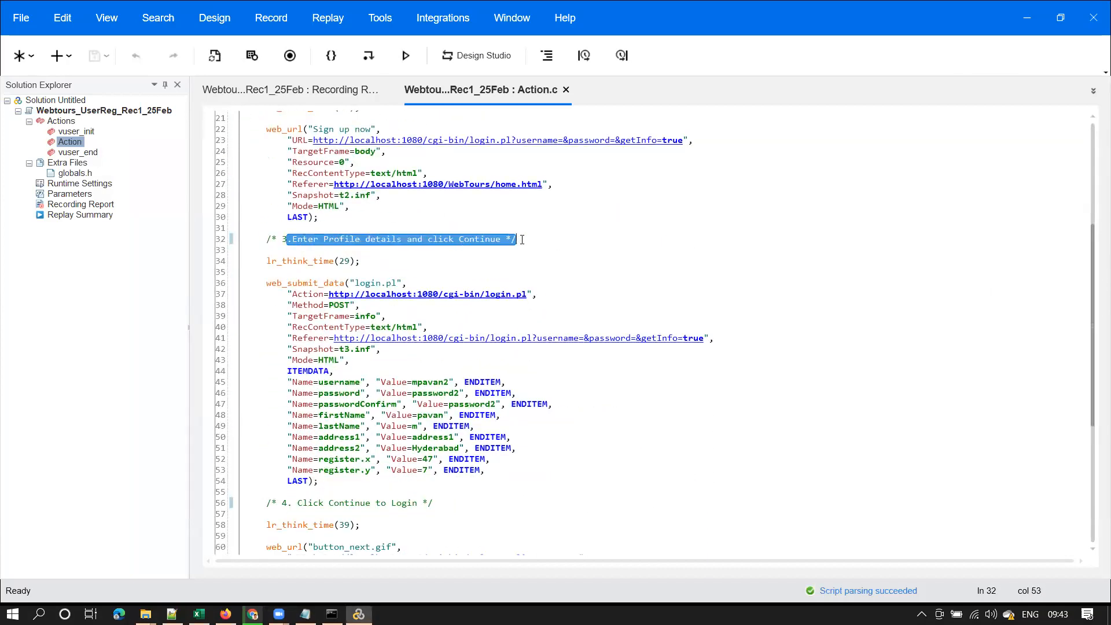
pyautogui.moveTo(288, 239); pyautogui.dragTo(528, 240)
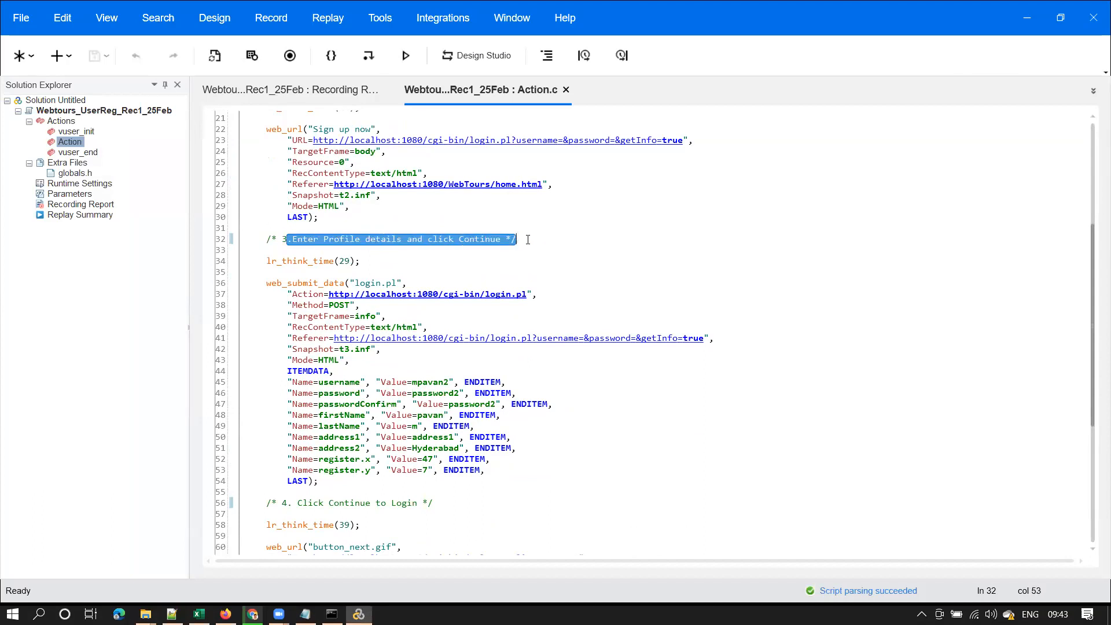
pyautogui.doubleClick(286, 261)
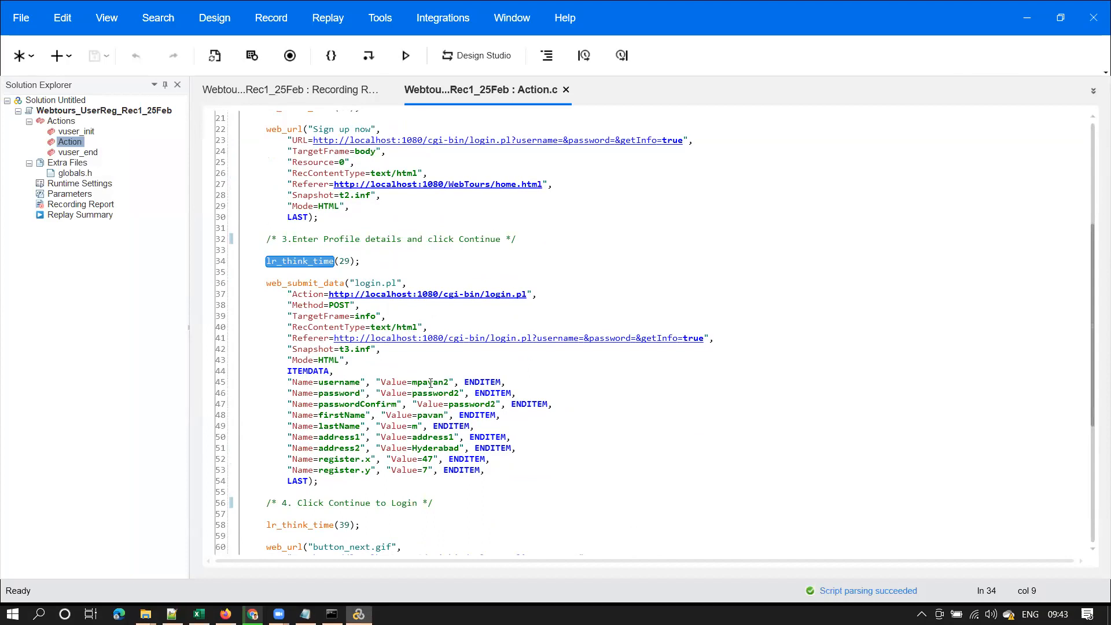
pyautogui.moveTo(412, 382); pyautogui.dragTo(447, 382)
pyautogui.doubleClick(347, 383)
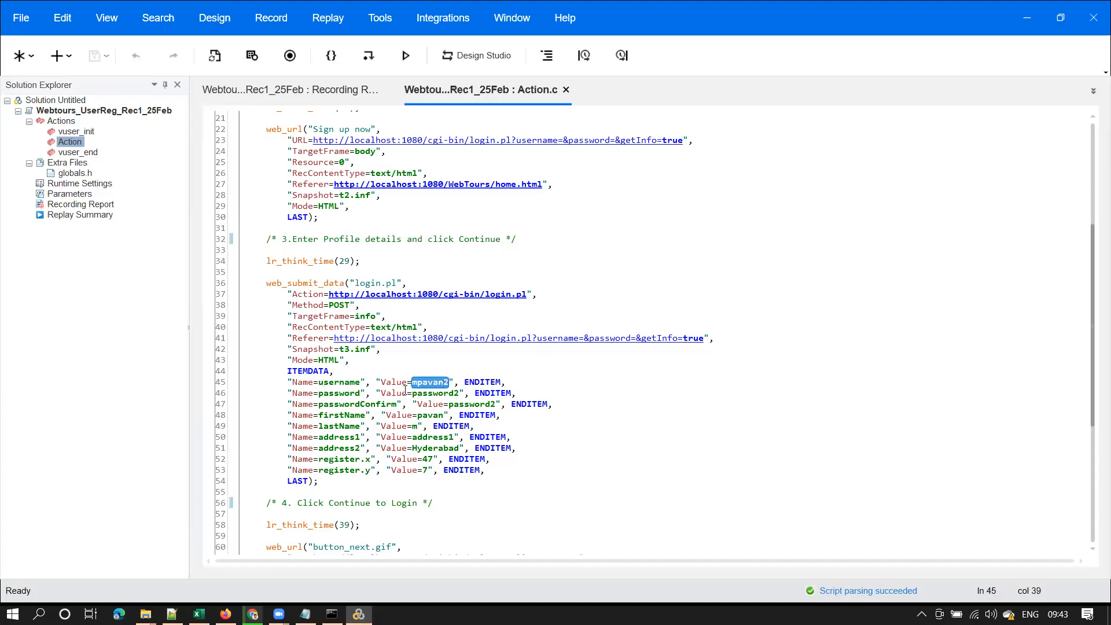
pyautogui.doubleClick(357, 393)
pyautogui.doubleClick(450, 386)
pyautogui.click(435, 393)
pyautogui.doubleClick(435, 393)
pyautogui.doubleClick(344, 404)
pyautogui.click(468, 404)
pyautogui.doubleClick(469, 404)
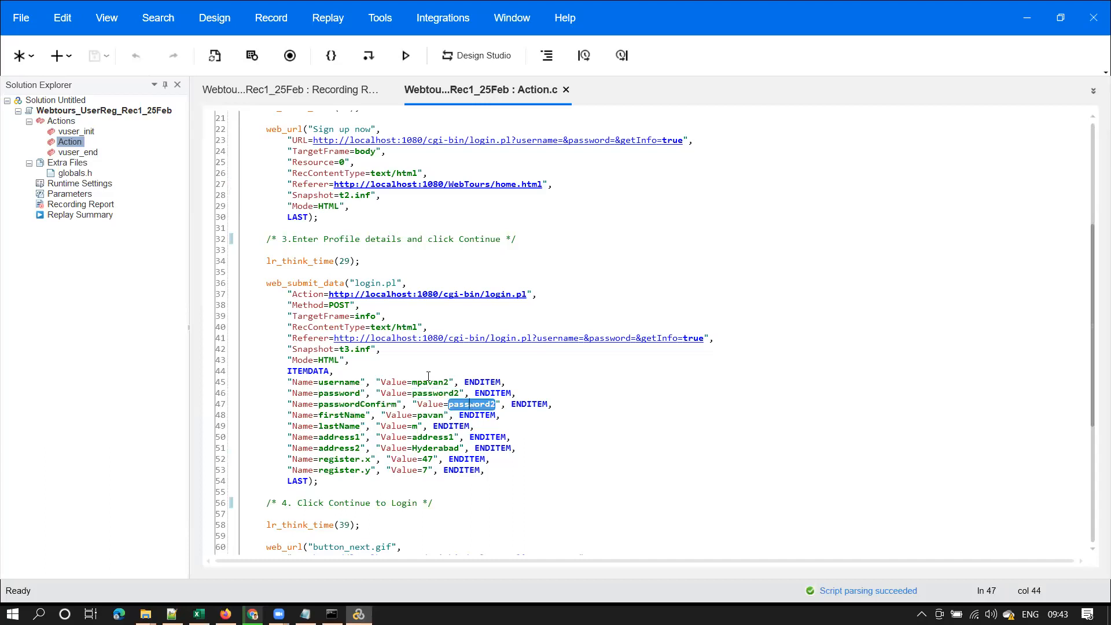
pyautogui.moveTo(408, 382); pyautogui.dragTo(398, 485)
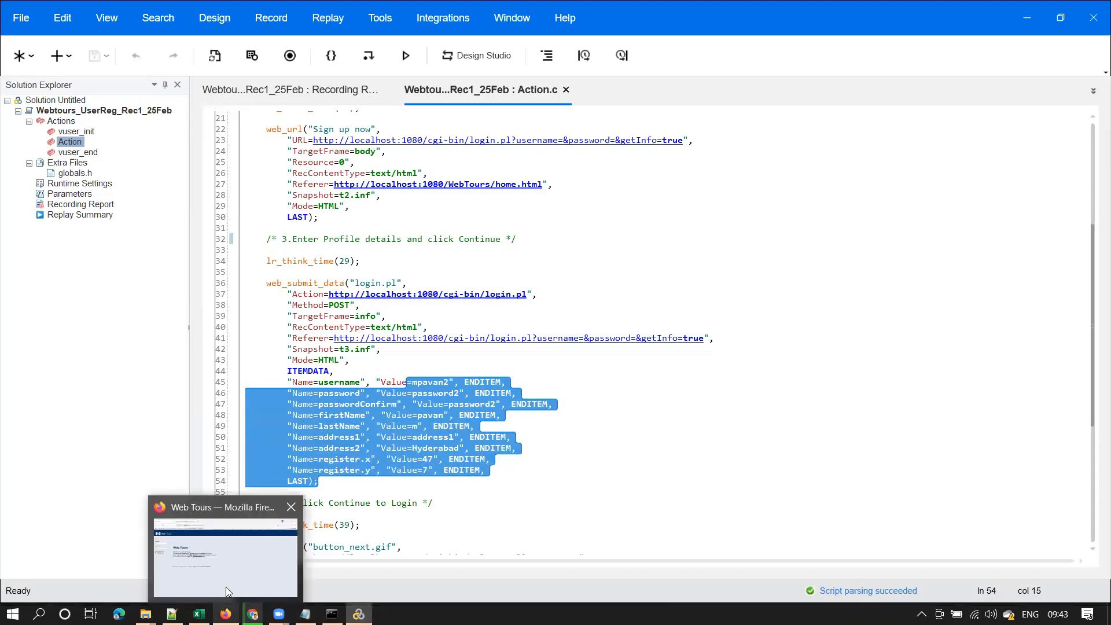
# Open the Web Tours Sign up now form and review its Username through Street Address labels
pyautogui.click(226, 614)
pyautogui.click(348, 277)
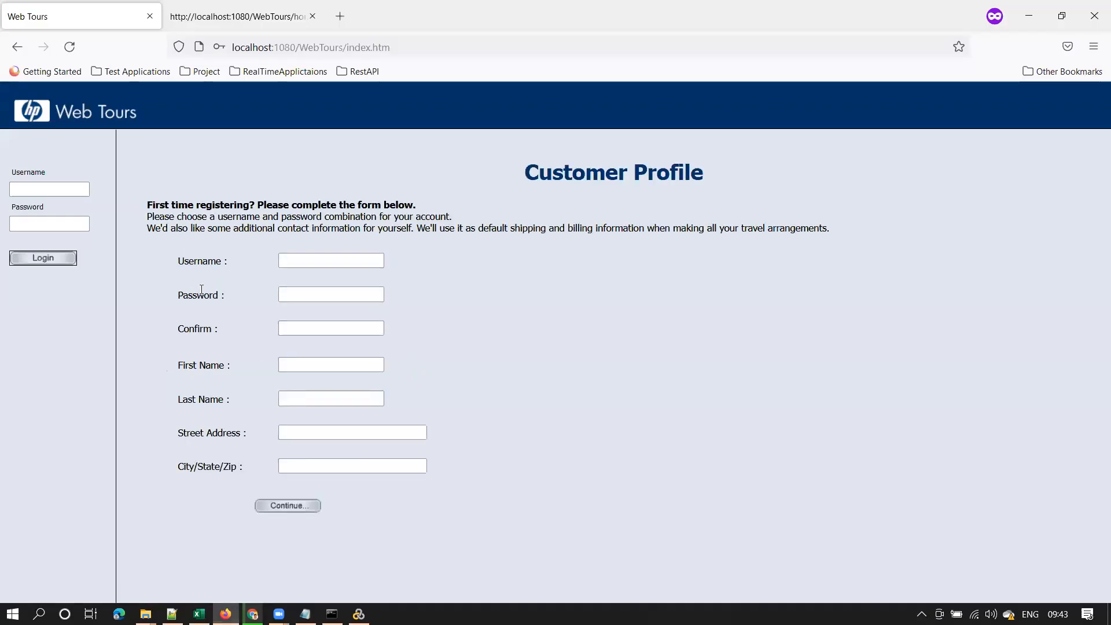
pyautogui.moveTo(233, 265); pyautogui.dragTo(169, 262)
pyautogui.moveTo(229, 299); pyautogui.dragTo(157, 291)
pyautogui.moveTo(223, 333); pyautogui.dragTo(172, 331)
pyautogui.moveTo(235, 369); pyautogui.dragTo(163, 361)
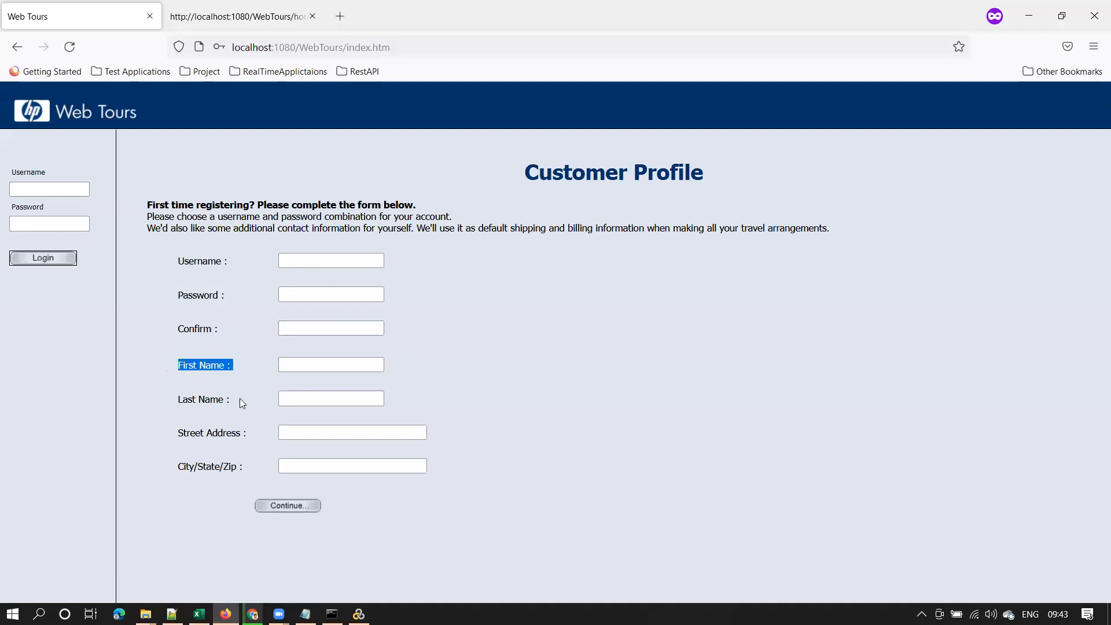
pyautogui.moveTo(244, 404); pyautogui.dragTo(139, 405)
pyautogui.moveTo(167, 440); pyautogui.dragTo(227, 436)
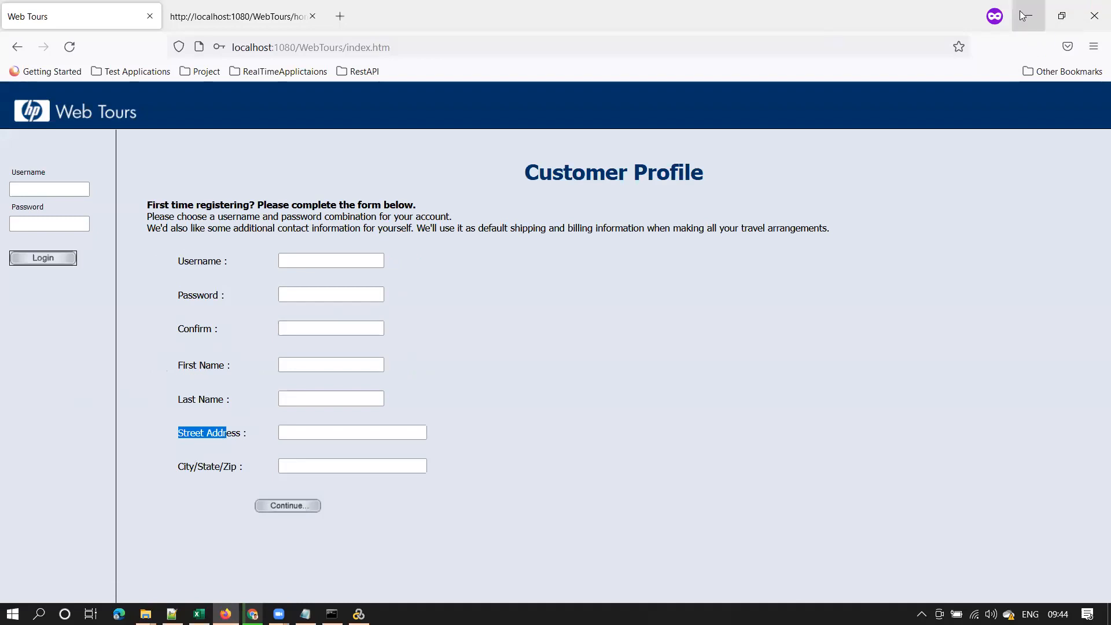
pyautogui.click(1026, 16)
pyautogui.click(340, 415)
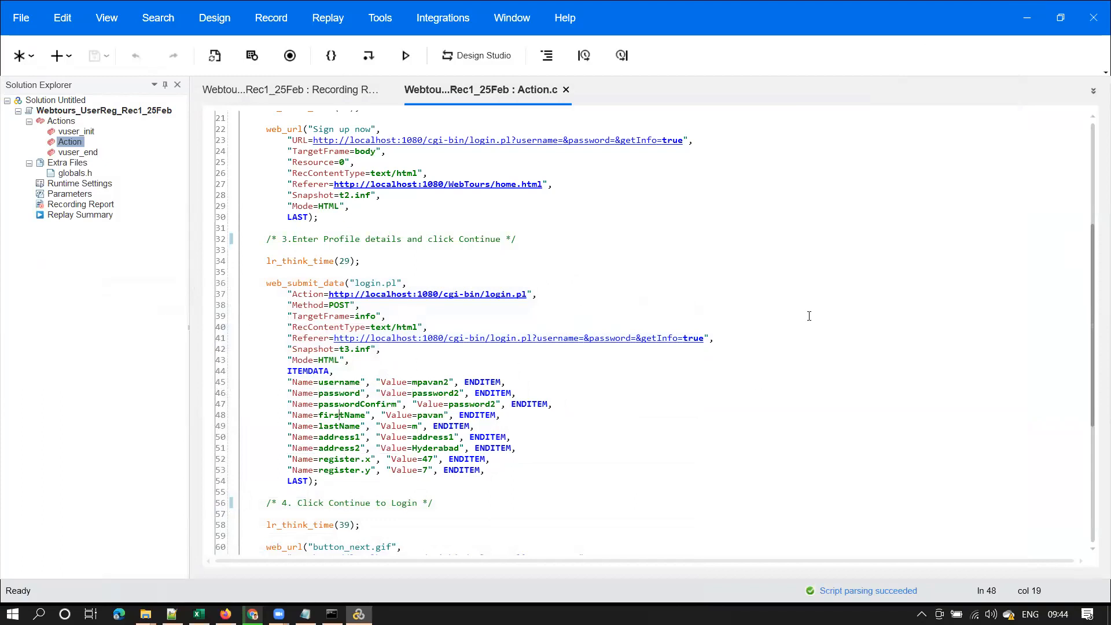
pyautogui.moveTo(1093, 287); pyautogui.dragTo(1085, 402)
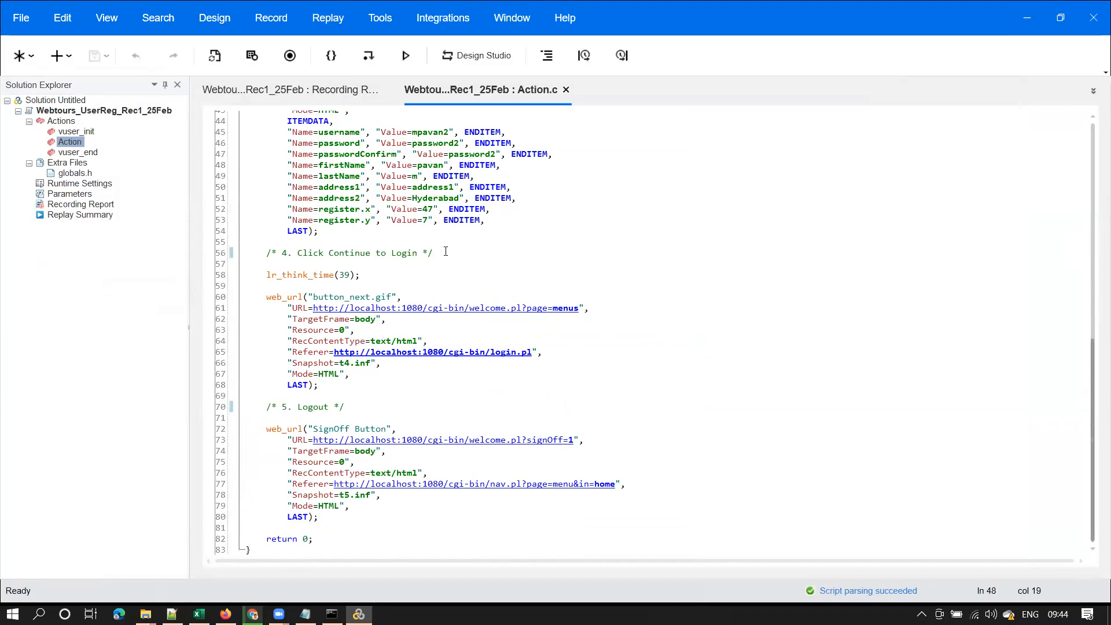
pyautogui.moveTo(189, 227); pyautogui.dragTo(139, 226)
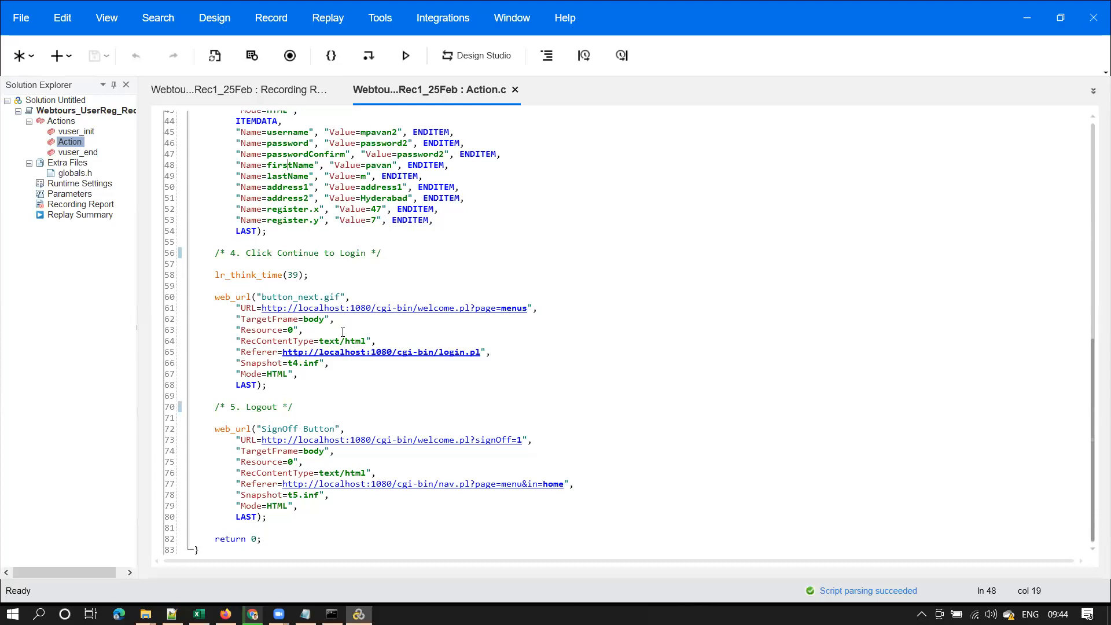
pyautogui.doubleClick(349, 255)
pyautogui.moveTo(294, 256); pyautogui.dragTo(296, 260)
pyautogui.click(298, 255)
pyautogui.click(379, 320)
pyautogui.doubleClick(261, 407)
pyautogui.click(310, 405)
pyautogui.click(339, 465)
pyautogui.moveTo(298, 408); pyautogui.dragTo(325, 518)
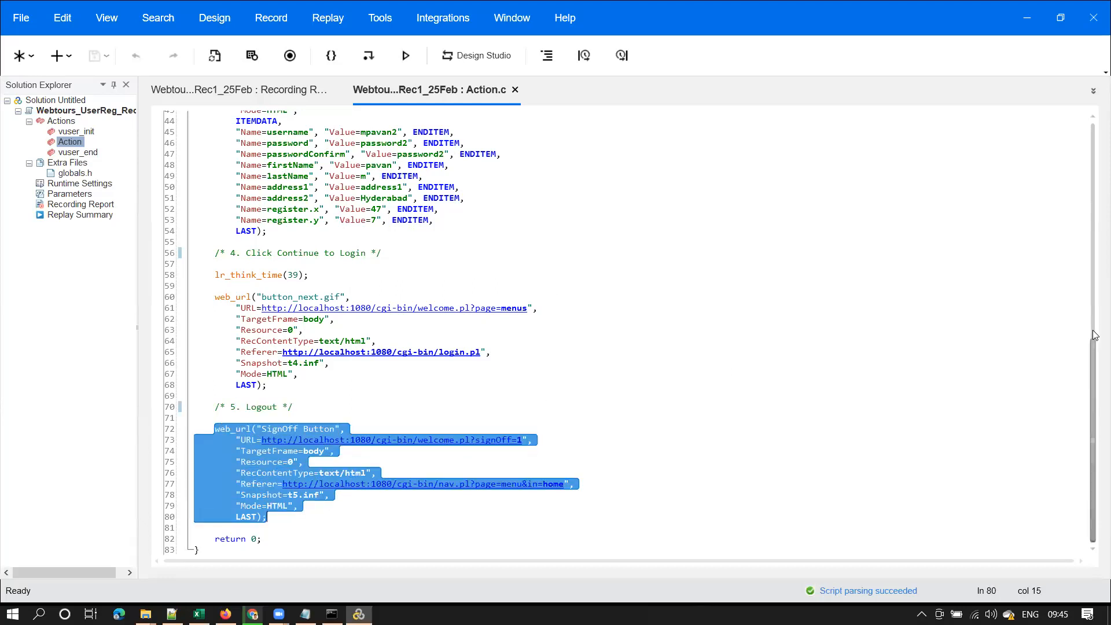
pyautogui.moveTo(1093, 350); pyautogui.dragTo(1085, 120)
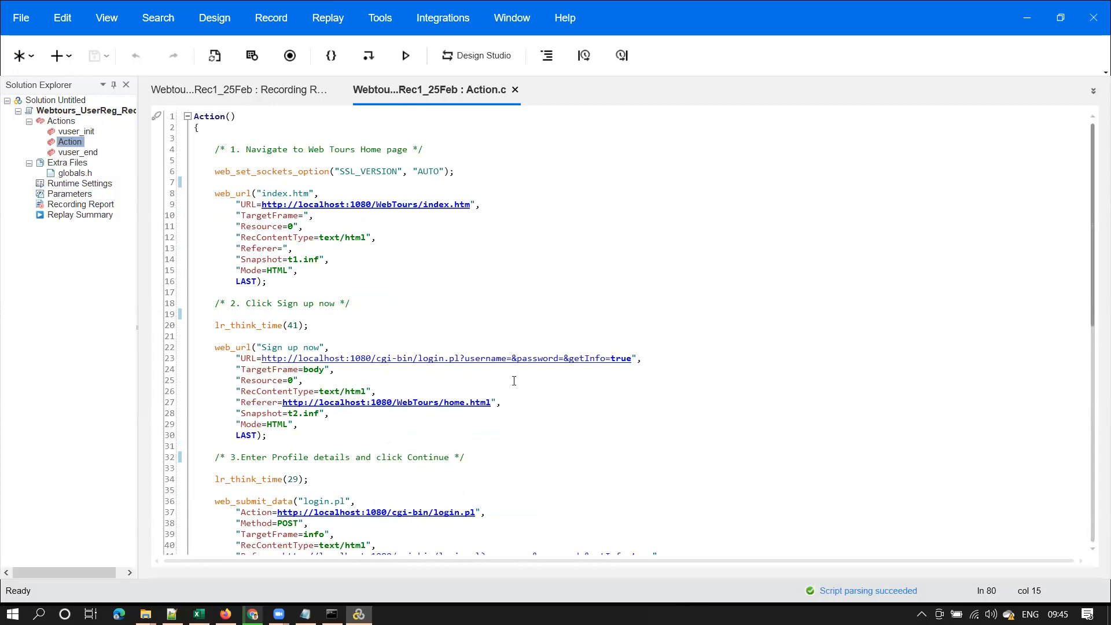
pyautogui.moveTo(1096, 181); pyautogui.dragTo(1094, 405)
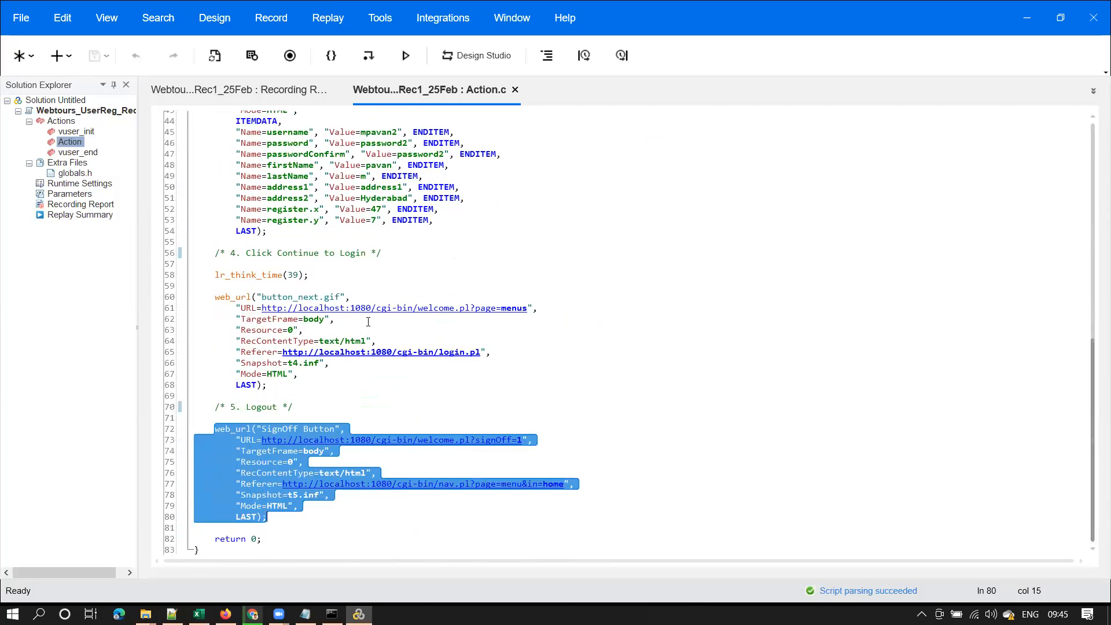
pyautogui.click(499, 351)
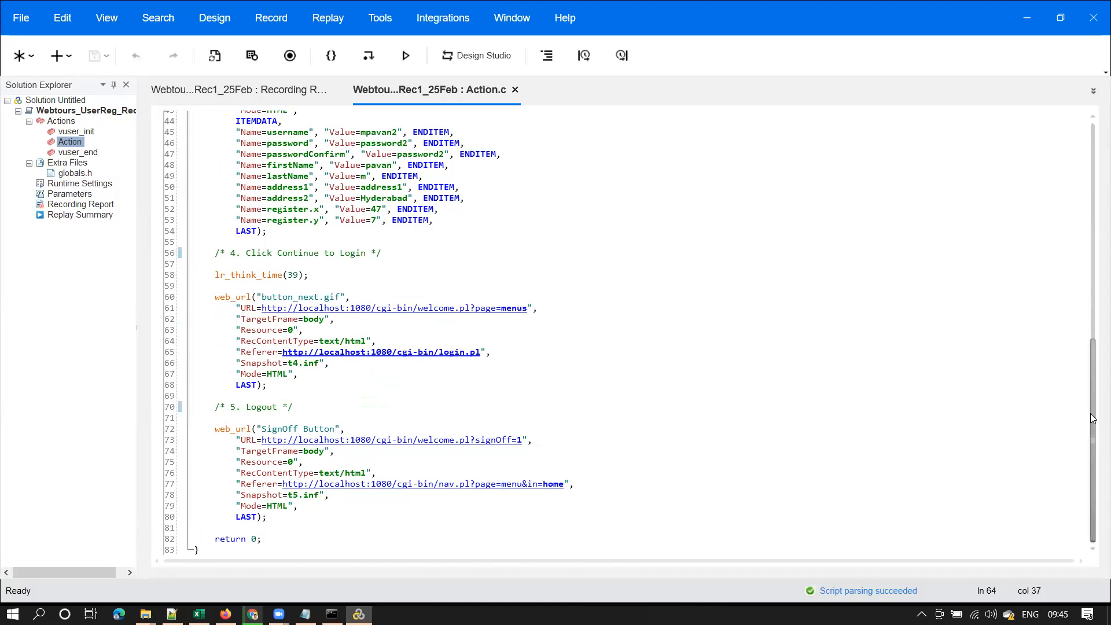
pyautogui.scroll(14, 683, 285)
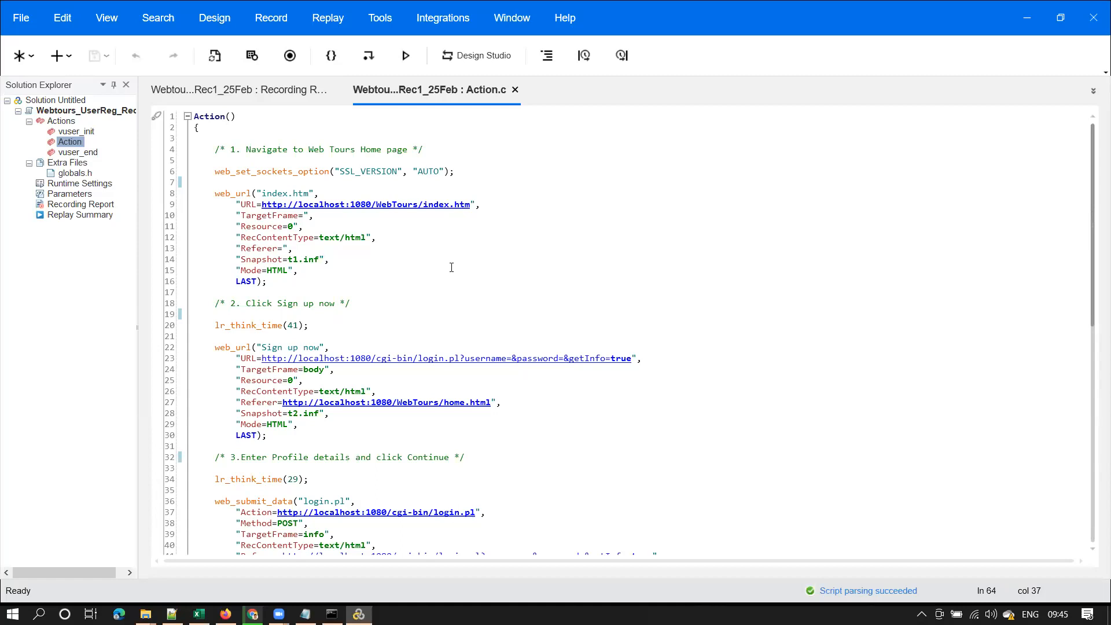
pyautogui.click(266, 243)
pyautogui.moveTo(1094, 189); pyautogui.dragTo(1096, 312)
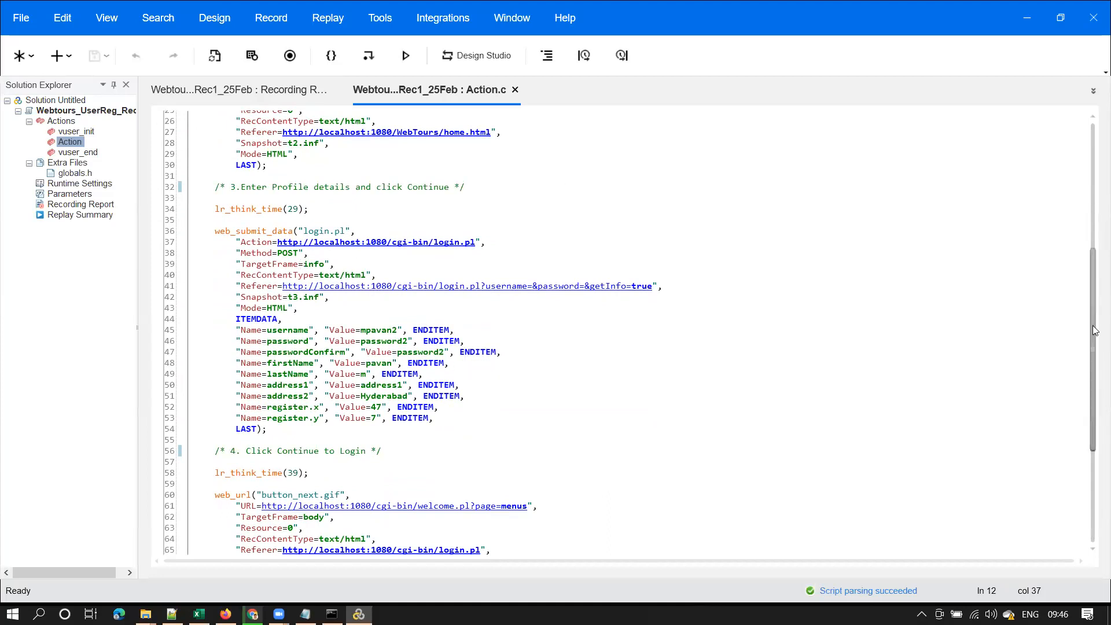
pyautogui.moveTo(1096, 334); pyautogui.dragTo(1096, 210)
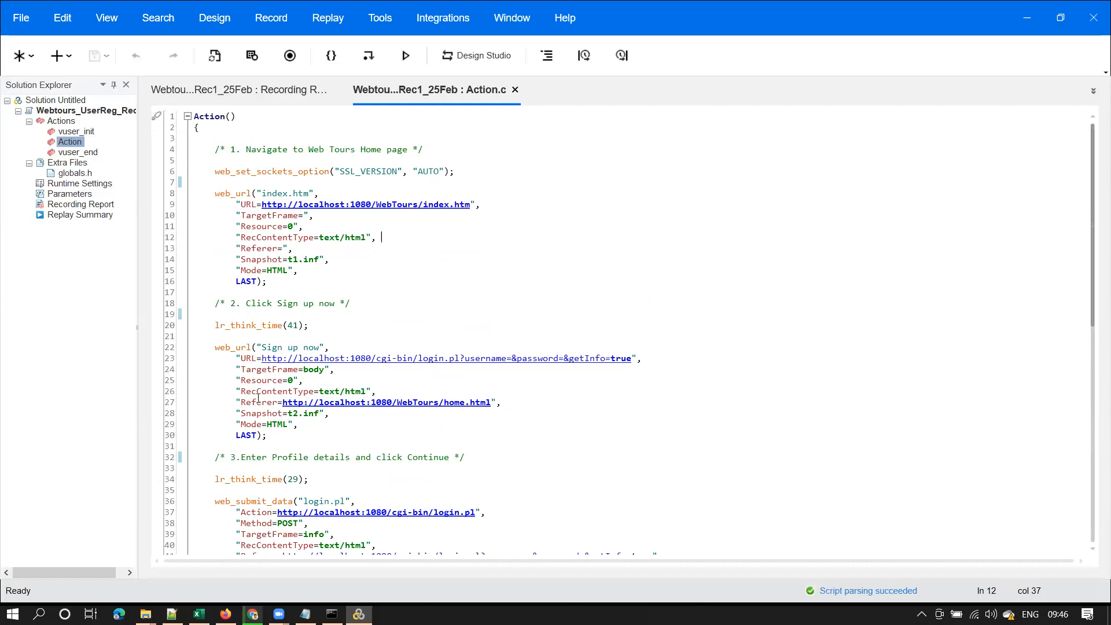
pyautogui.moveTo(236, 523); pyautogui.dragTo(314, 523)
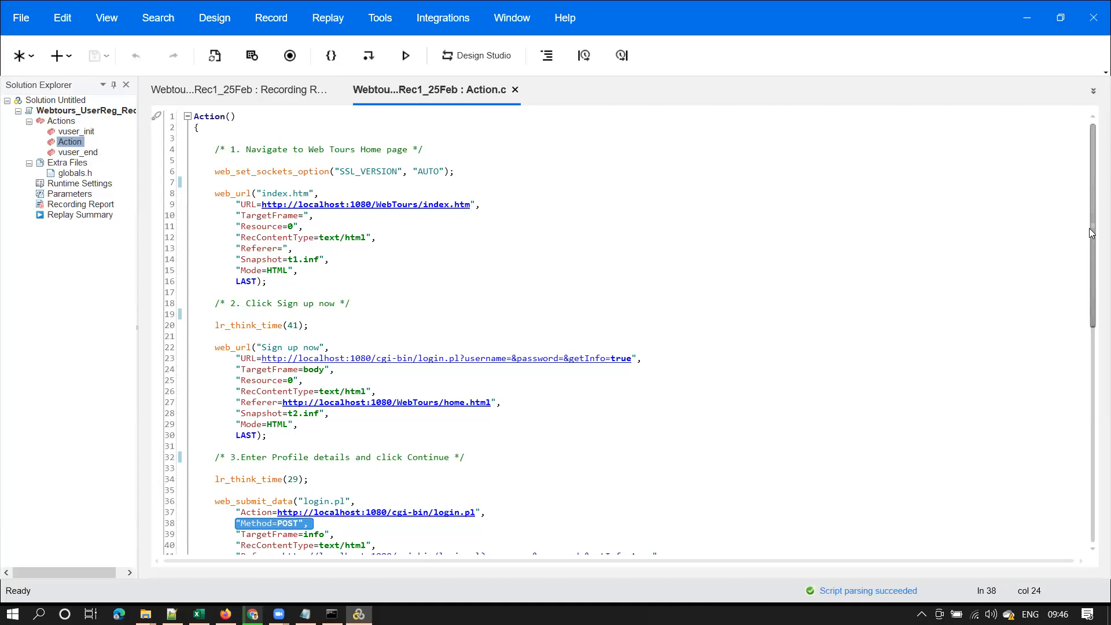
pyautogui.scroll(-9, 1093, 224)
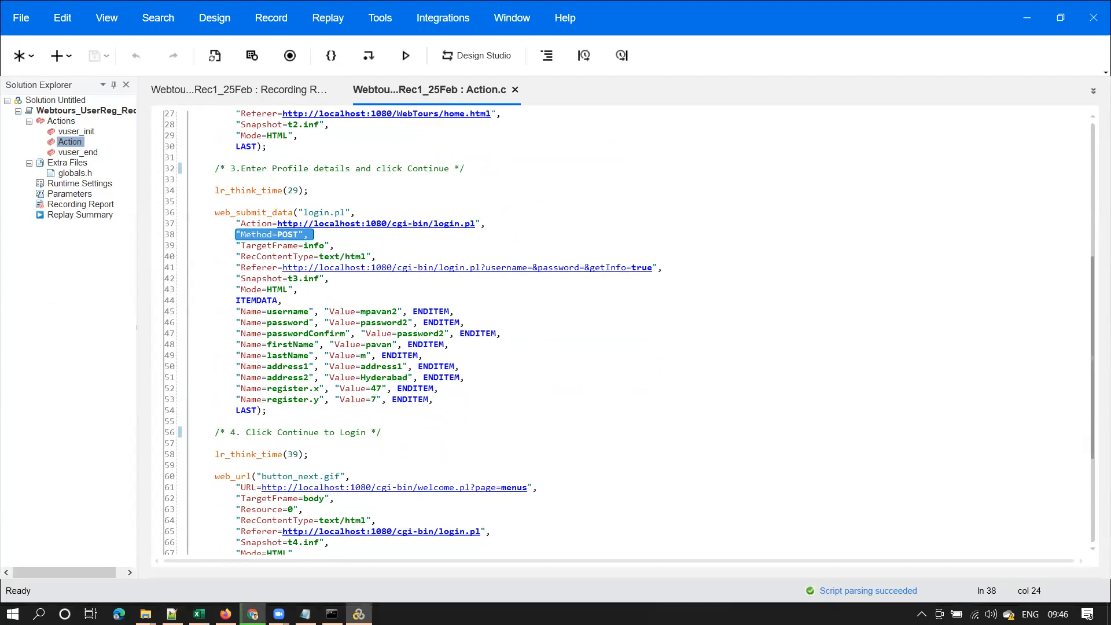
# In the Feb2022_PTBatchTracker sheet, check the D2 total-hours formula and the LoadRunner Intro session entry
pyautogui.moveTo(253, 614)
pyautogui.click(240, 554)
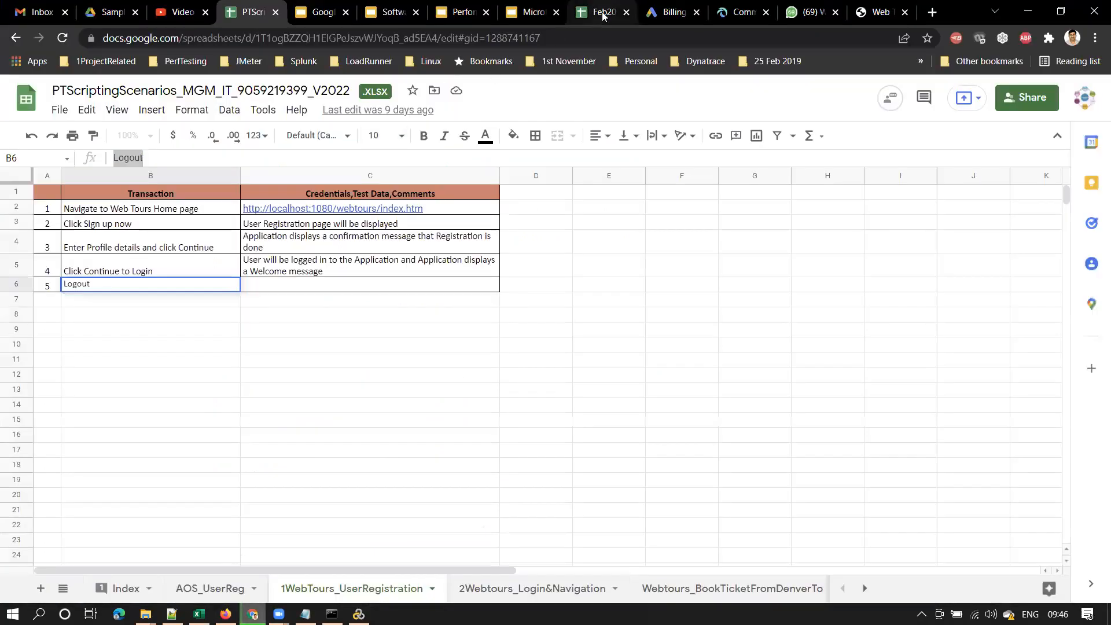
pyautogui.click(602, 13)
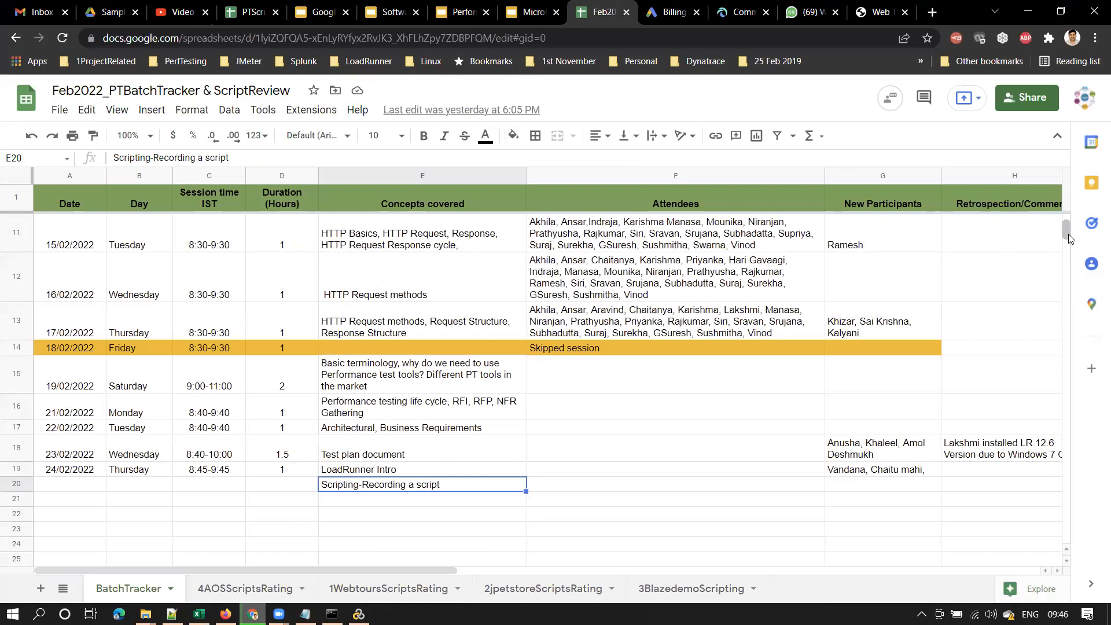
pyautogui.scroll(5, 1066, 231)
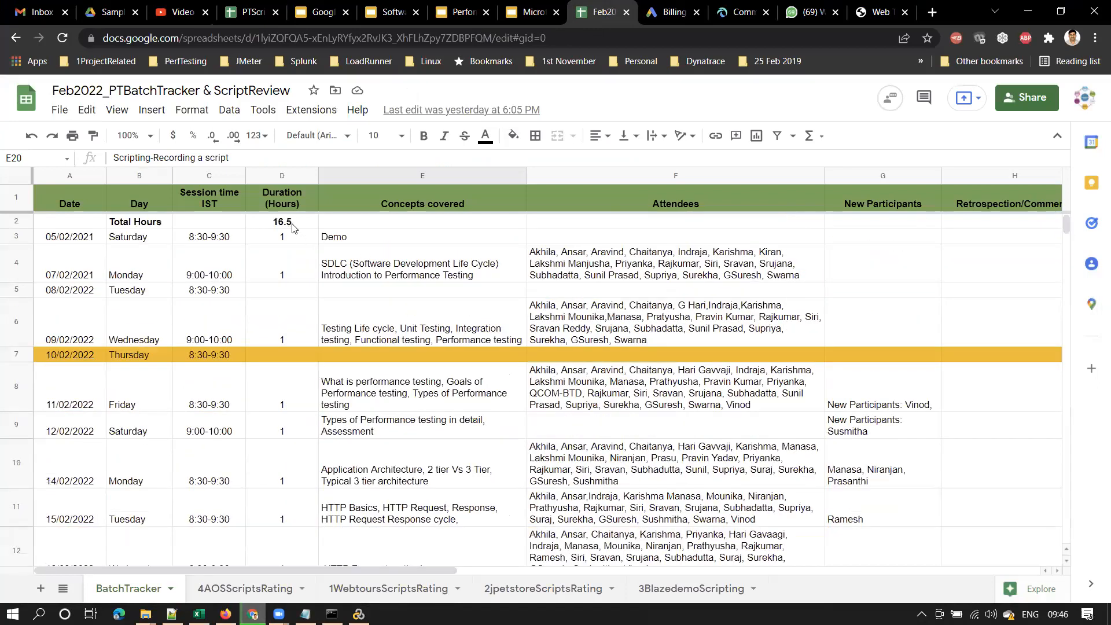
pyautogui.click(292, 226)
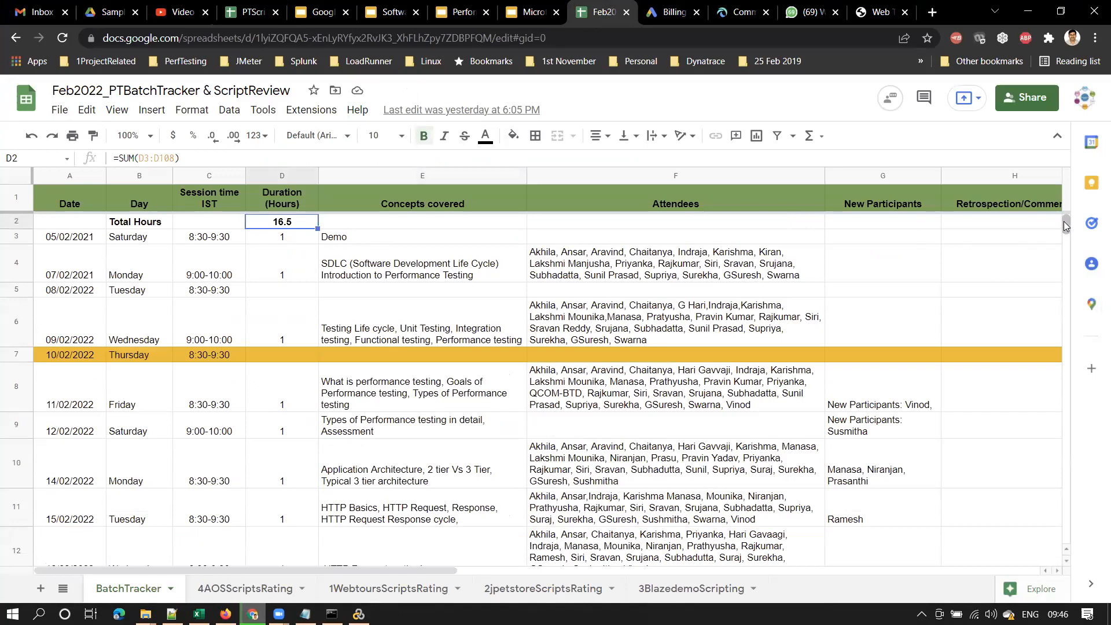
pyautogui.moveTo(1064, 221); pyautogui.dragTo(1064, 229)
pyautogui.click(397, 383)
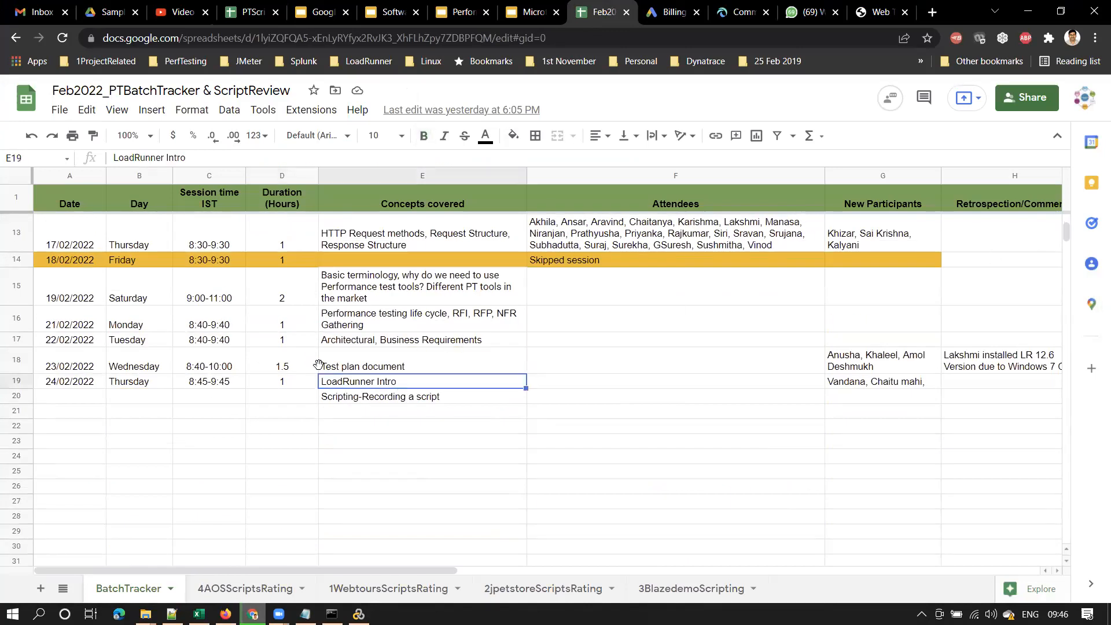
pyautogui.moveTo(1064, 234); pyautogui.dragTo(1066, 220)
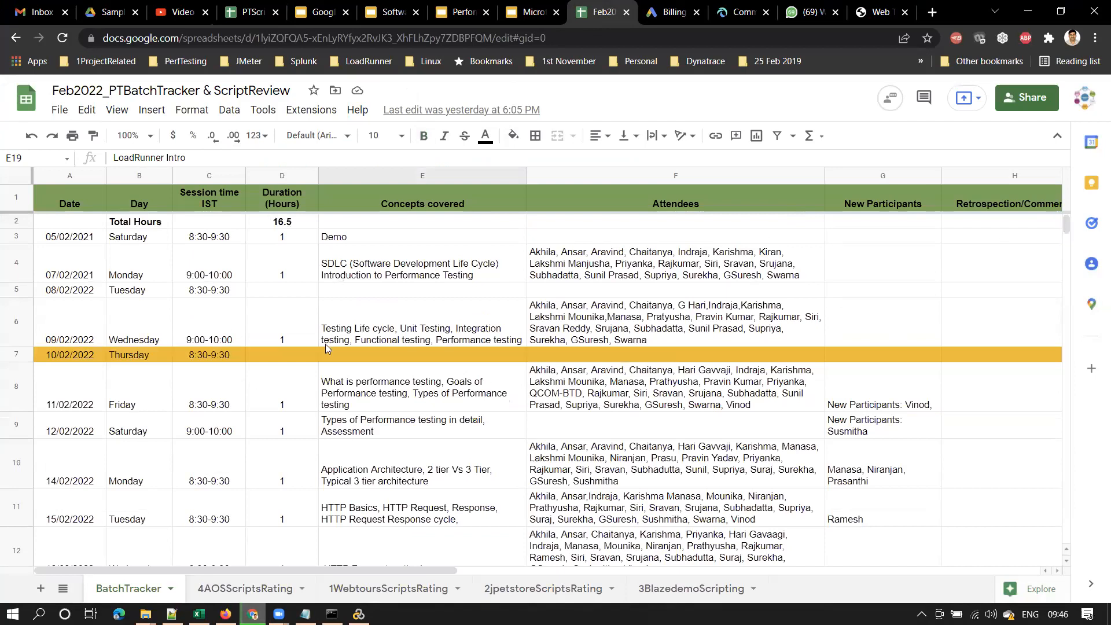
pyautogui.click(1028, 12)
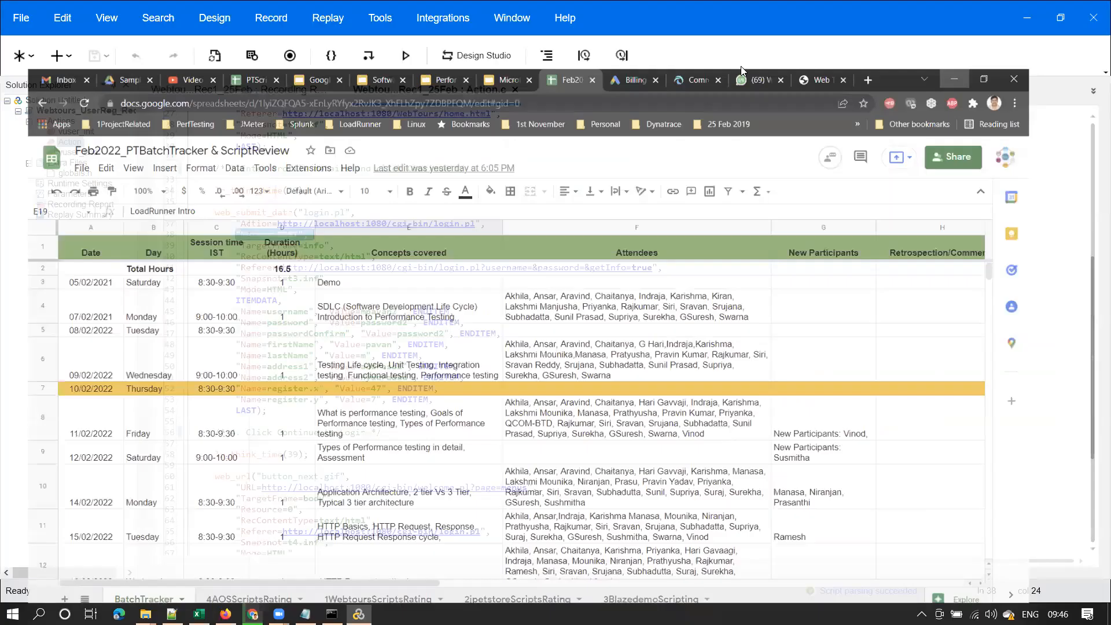
pyautogui.click(317, 237)
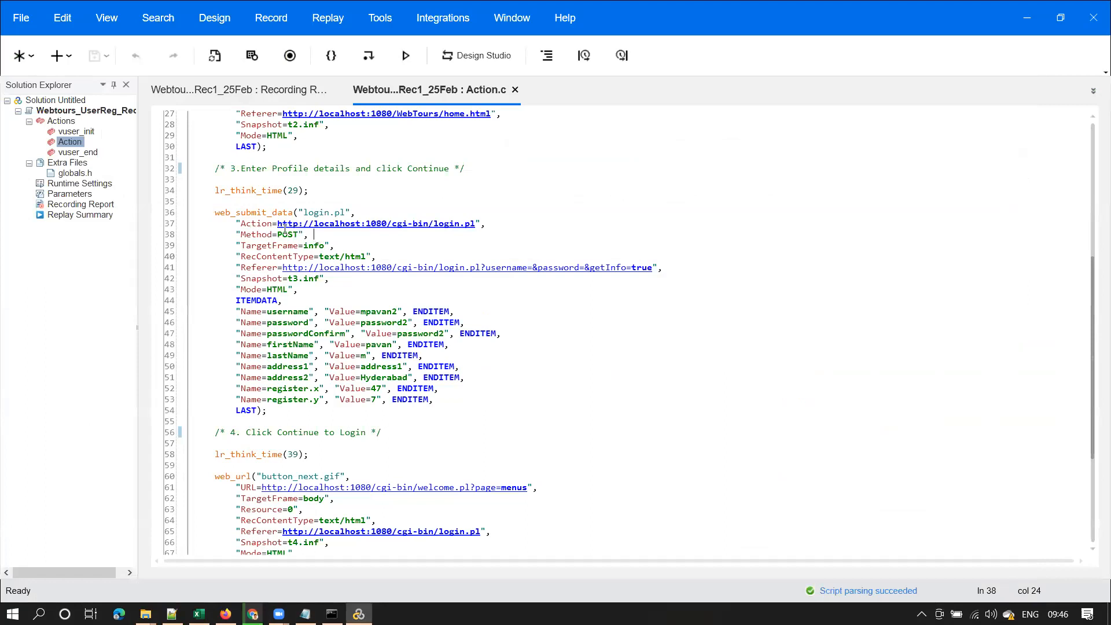
pyautogui.moveTo(232, 231); pyautogui.dragTo(315, 235)
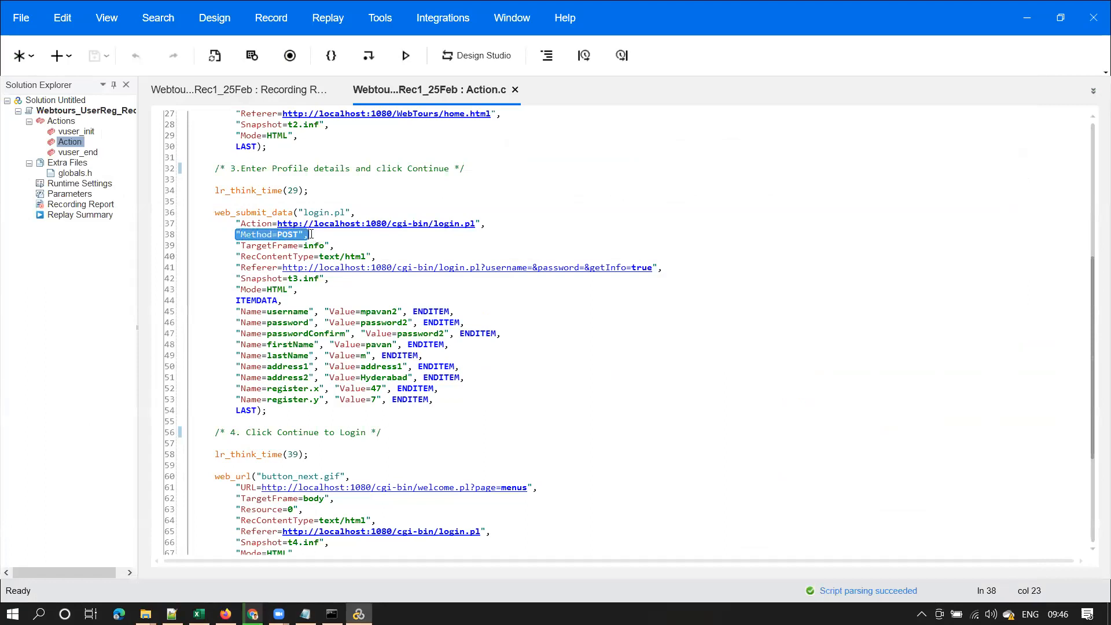
pyautogui.click(272, 235)
pyautogui.moveTo(235, 237); pyautogui.dragTo(316, 235)
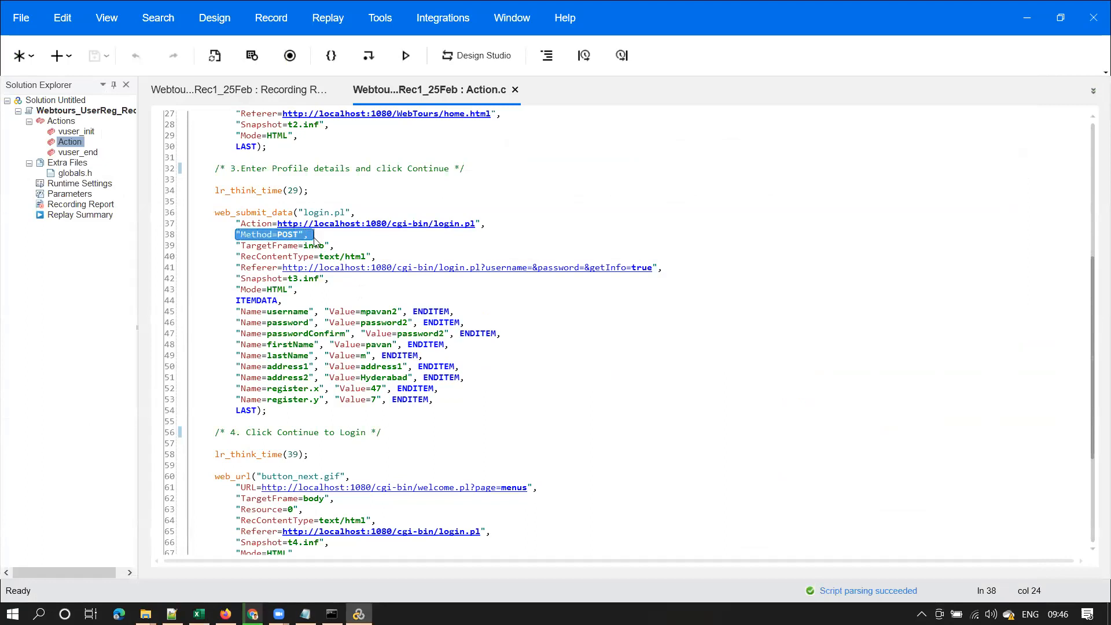
pyautogui.doubleClick(382, 311)
pyautogui.moveTo(318, 238); pyautogui.dragTo(237, 230)
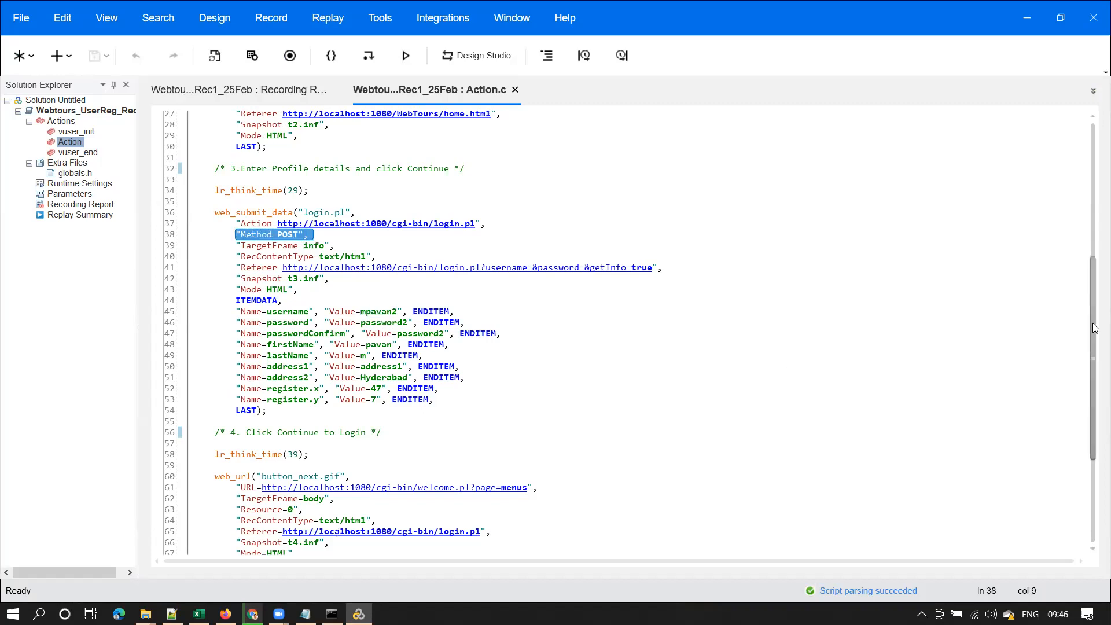
pyautogui.moveTo(1095, 338); pyautogui.dragTo(1094, 208)
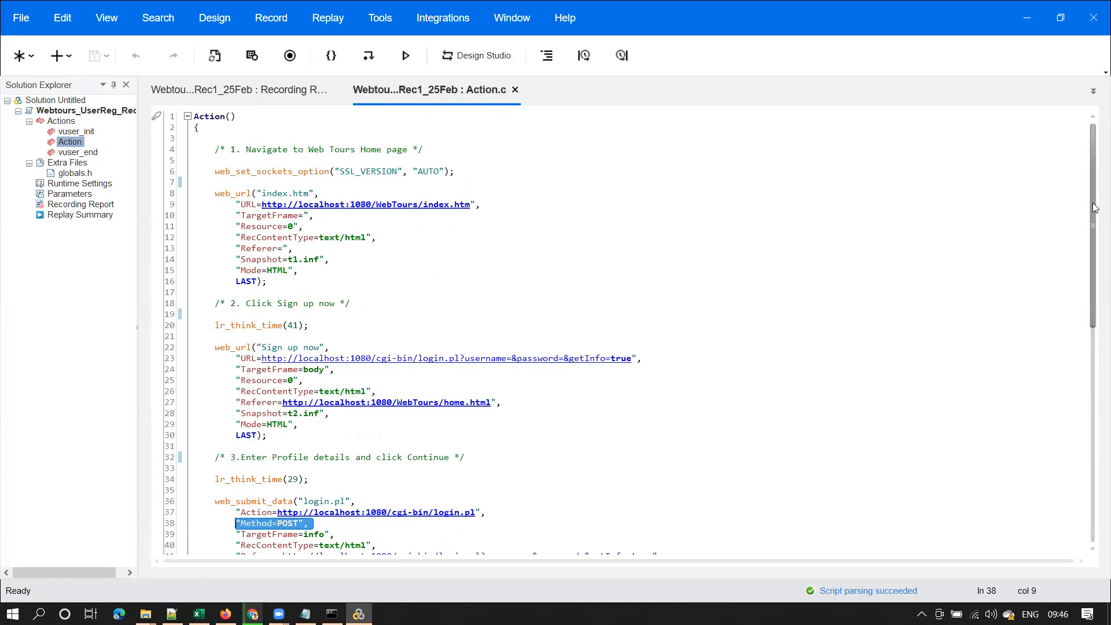
pyautogui.click(252, 227)
pyautogui.moveTo(236, 523); pyautogui.dragTo(310, 524)
pyautogui.click(238, 216)
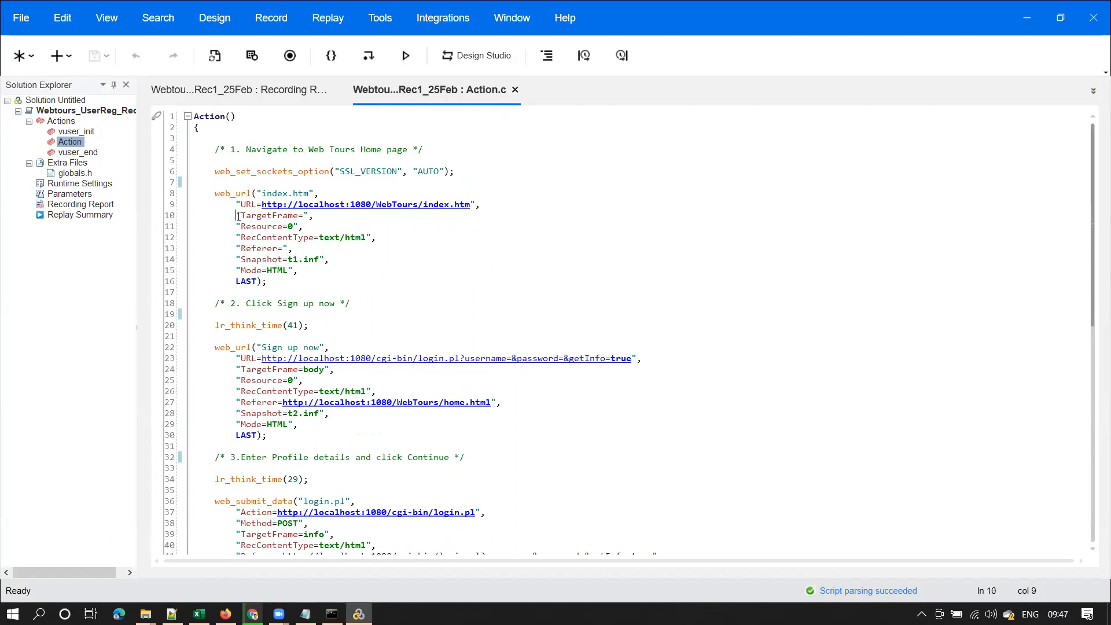
pyautogui.moveTo(304, 226); pyautogui.dragTo(241, 226)
pyautogui.moveTo(236, 523); pyautogui.dragTo(310, 524)
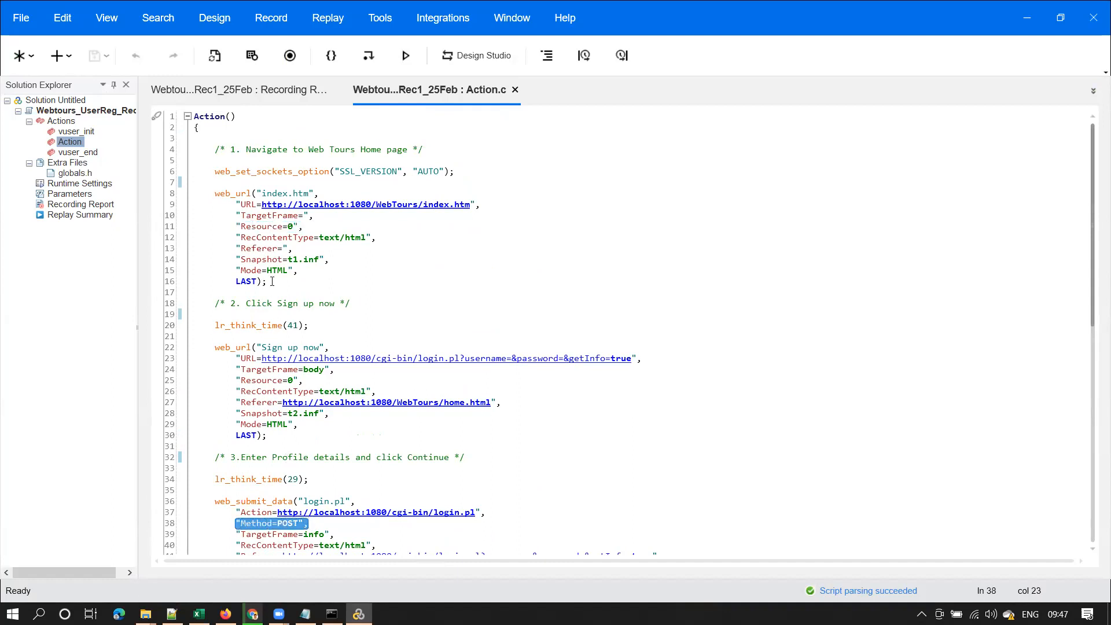
pyautogui.click(294, 226)
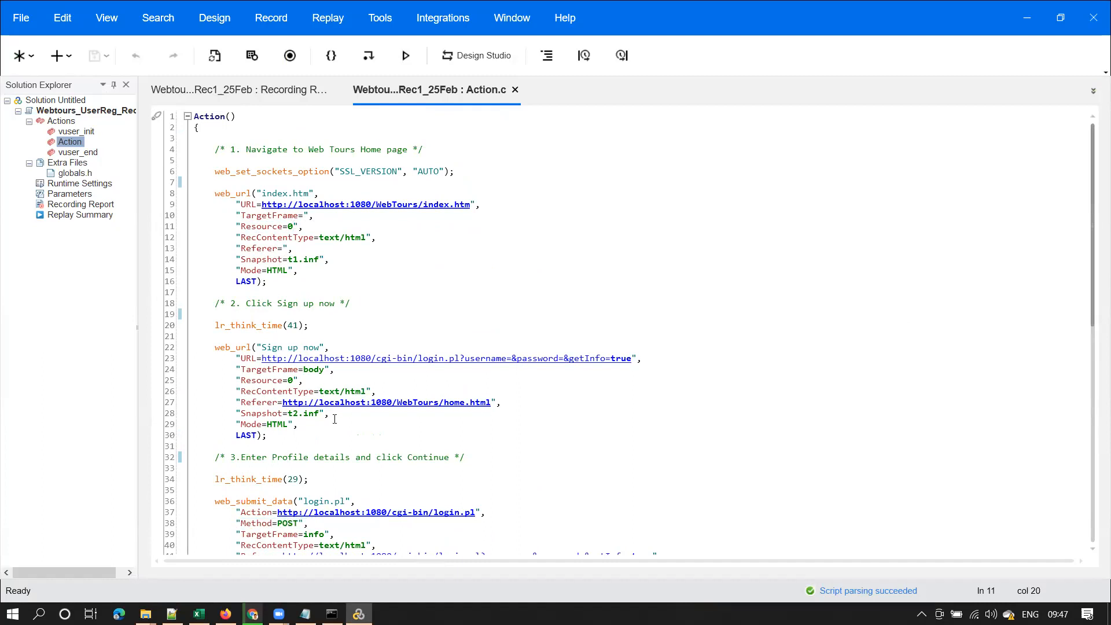
pyautogui.moveTo(310, 523); pyautogui.dragTo(236, 524)
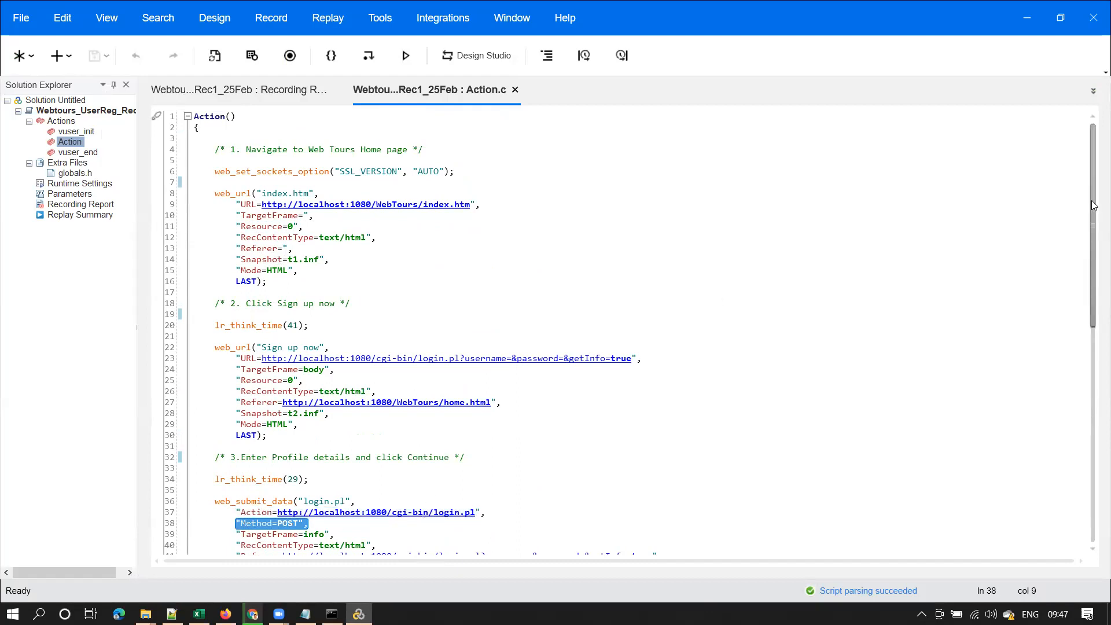
pyautogui.moveTo(1096, 198); pyautogui.dragTo(1084, 317)
pyautogui.click(300, 261)
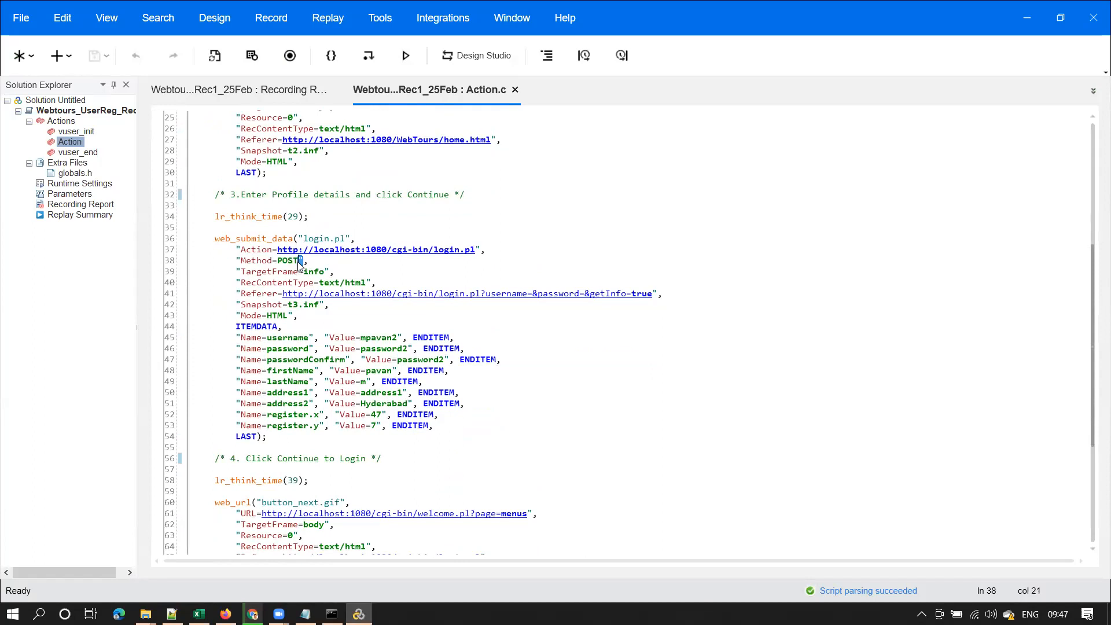
pyautogui.doubleClick(287, 261)
pyautogui.doubleClick(259, 294)
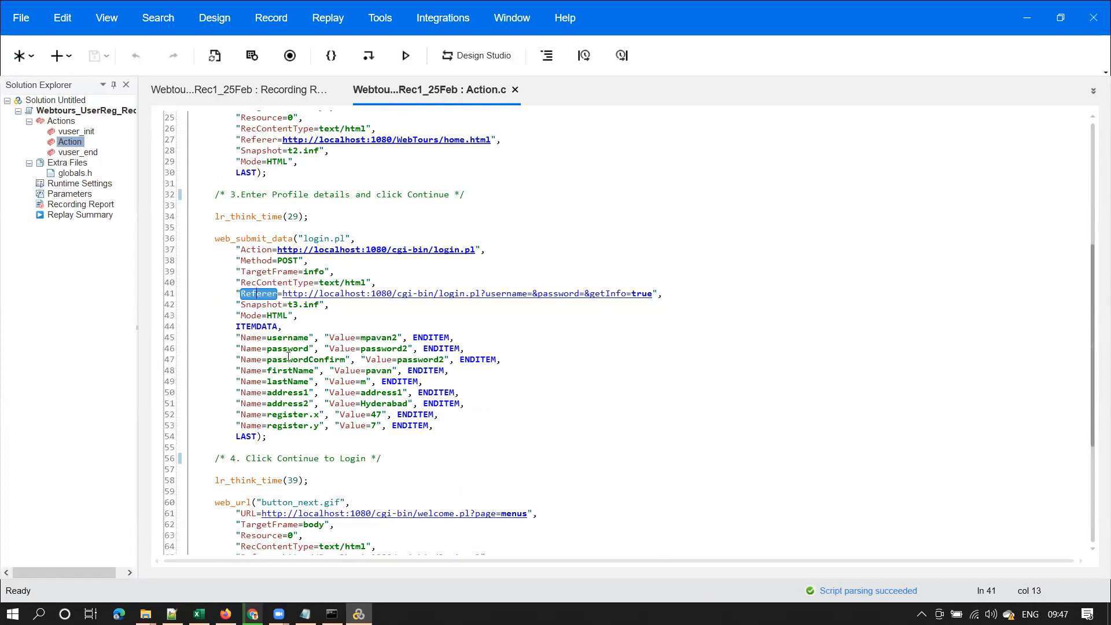
pyautogui.click(236, 337)
pyautogui.moveTo(236, 337); pyautogui.dragTo(436, 426)
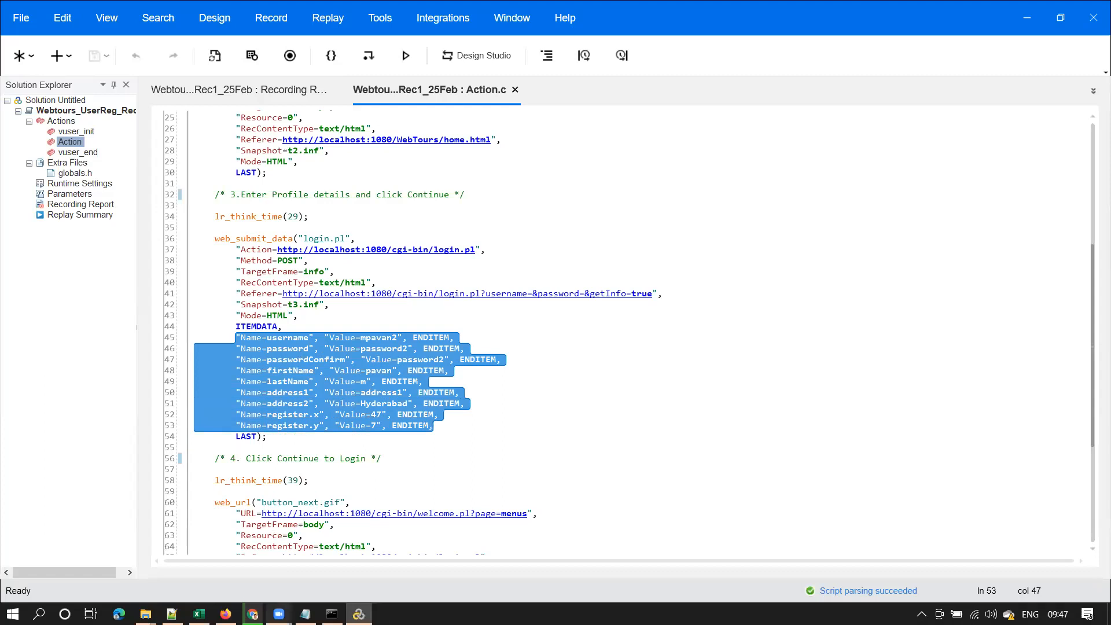
# In the Performance Testing Fundamentals deck, follow the HTTP Request link from the topics slide
pyautogui.moveTo(252, 613)
pyautogui.click(249, 564)
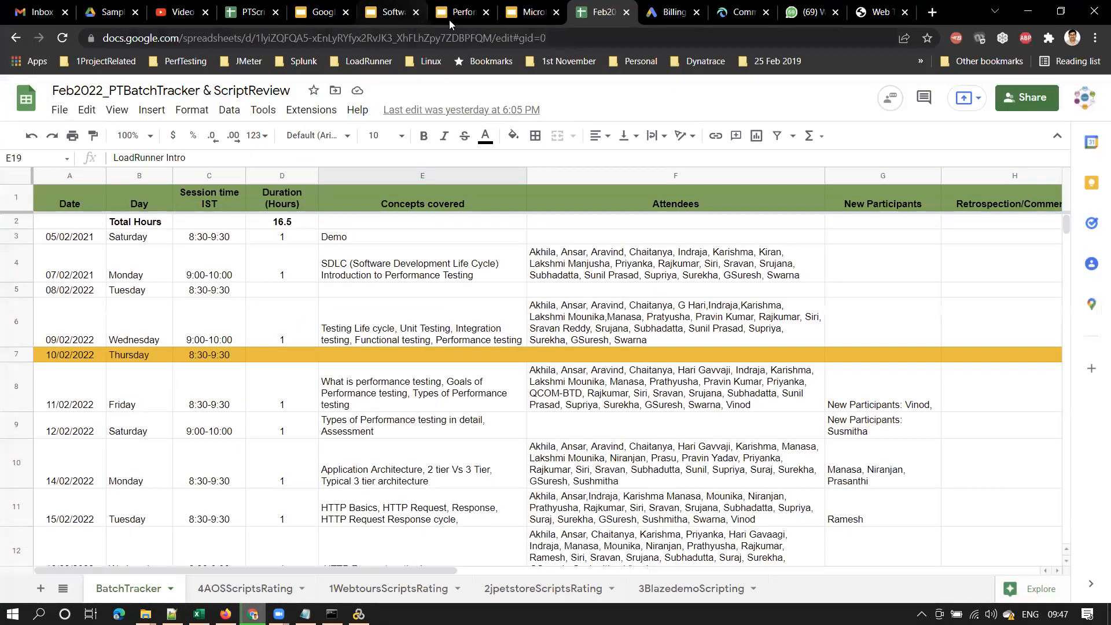
pyautogui.click(463, 12)
pyautogui.click(104, 267)
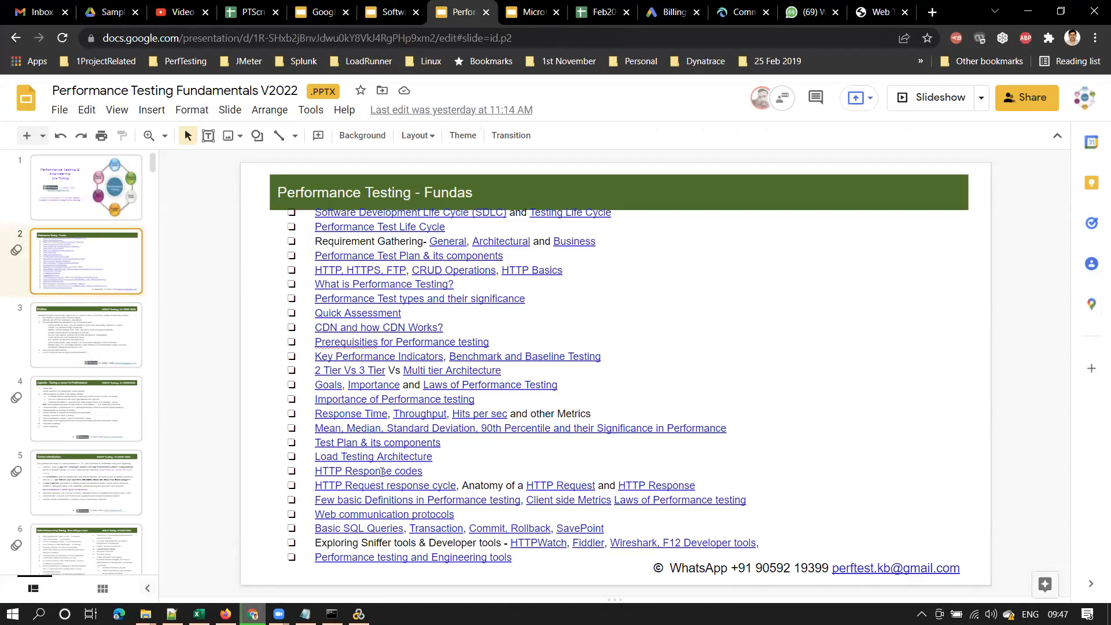
pyautogui.click(390, 487)
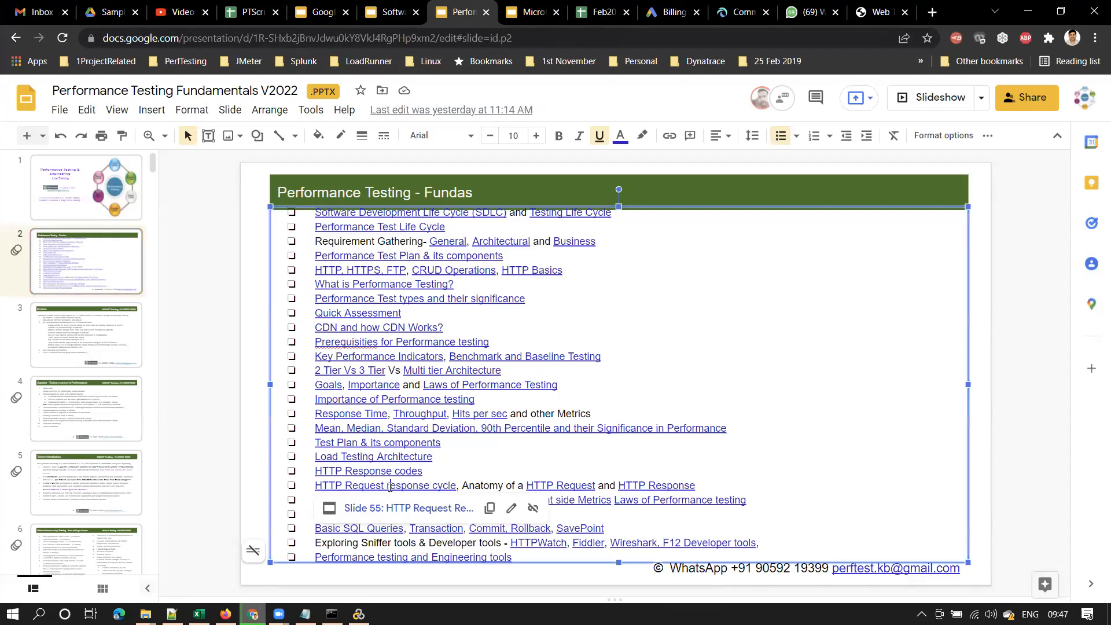
pyautogui.click(583, 476)
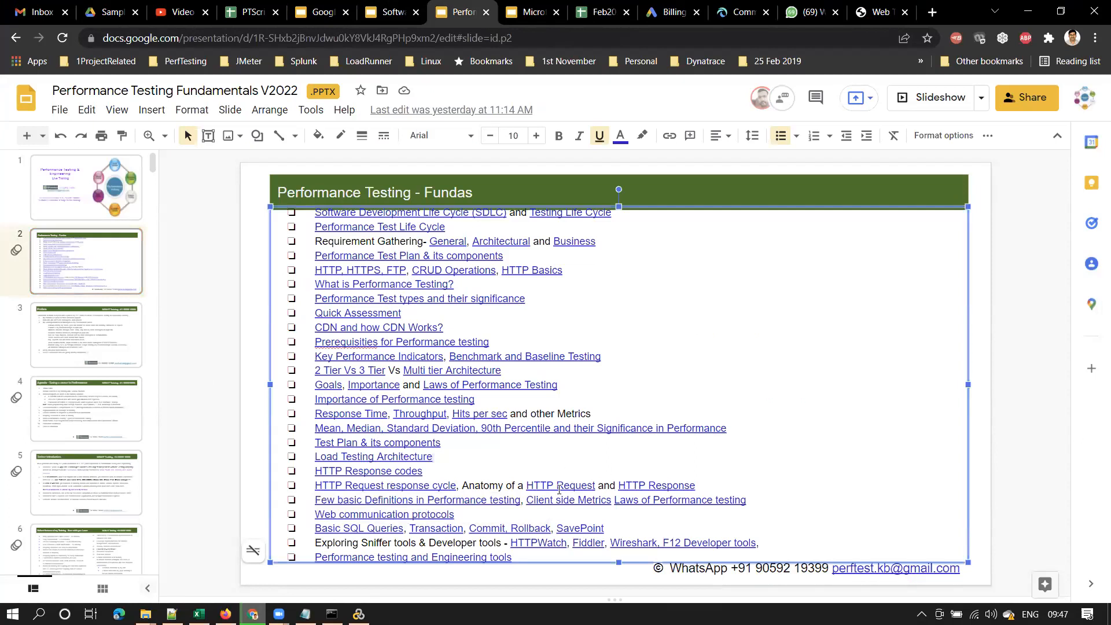
pyautogui.click(562, 484)
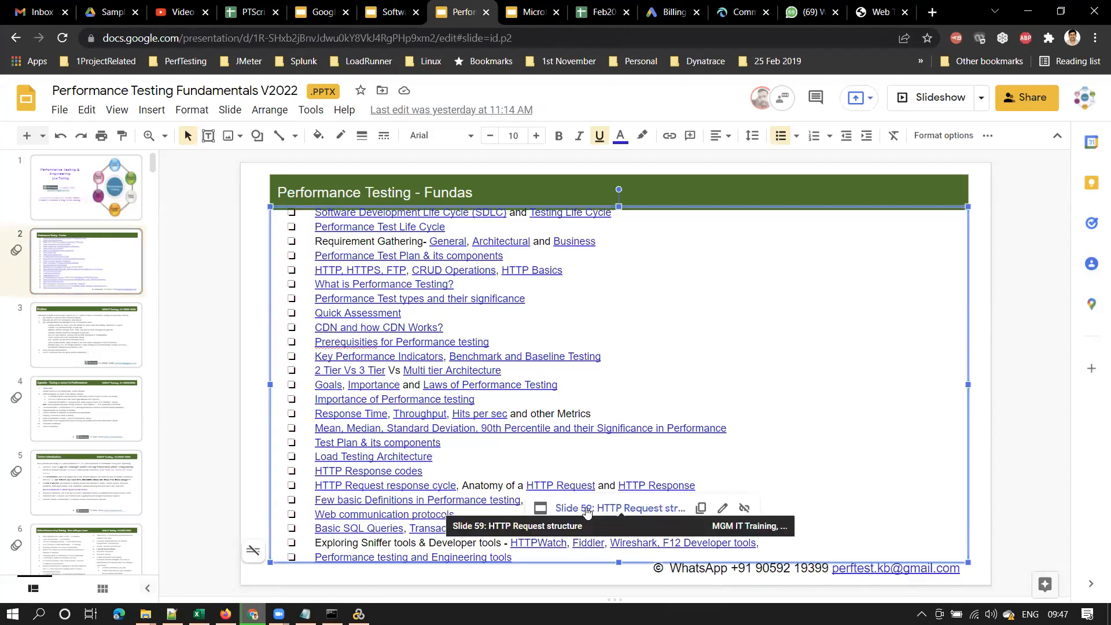
pyautogui.click(580, 512)
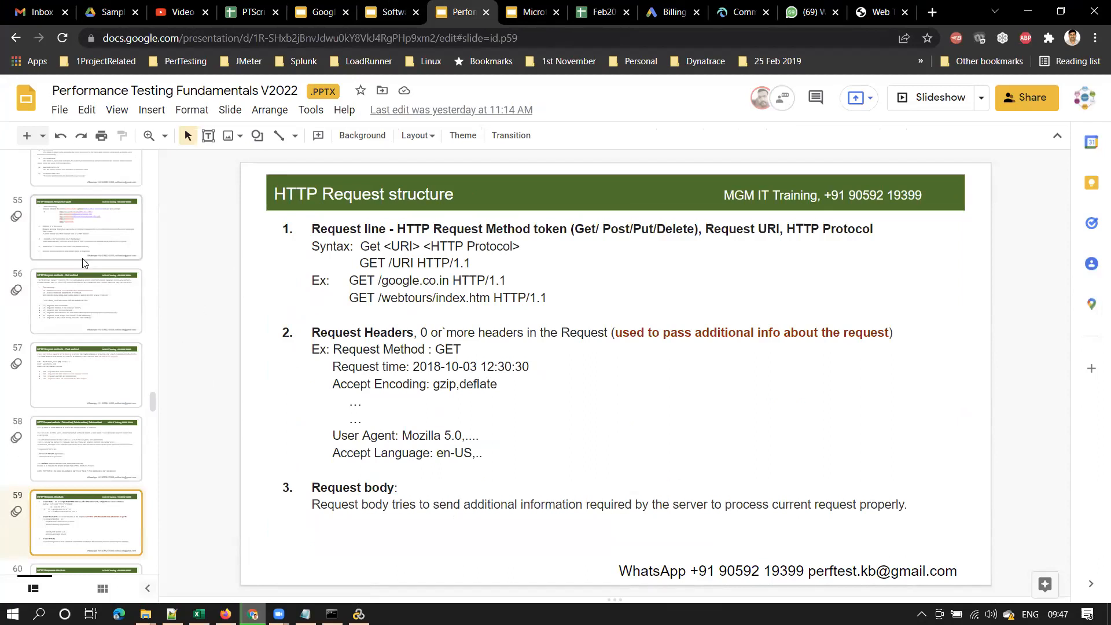
# Visit slide 55, then highlight the name1=value1&name2=value2 pairs in slide 57's POST example
pyautogui.click(88, 223)
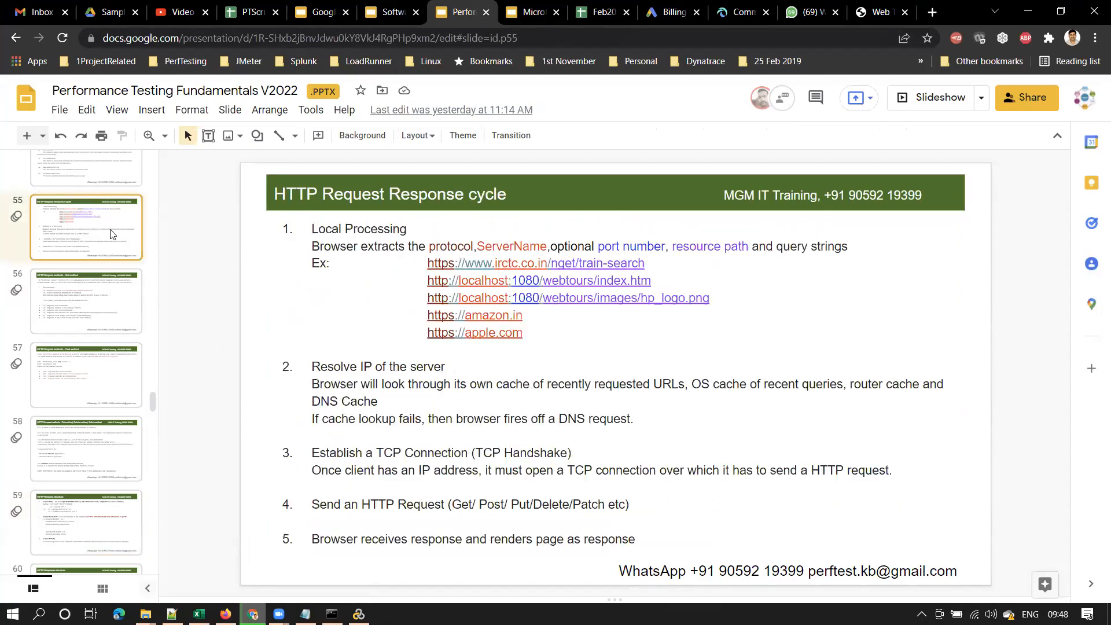
pyautogui.click(91, 387)
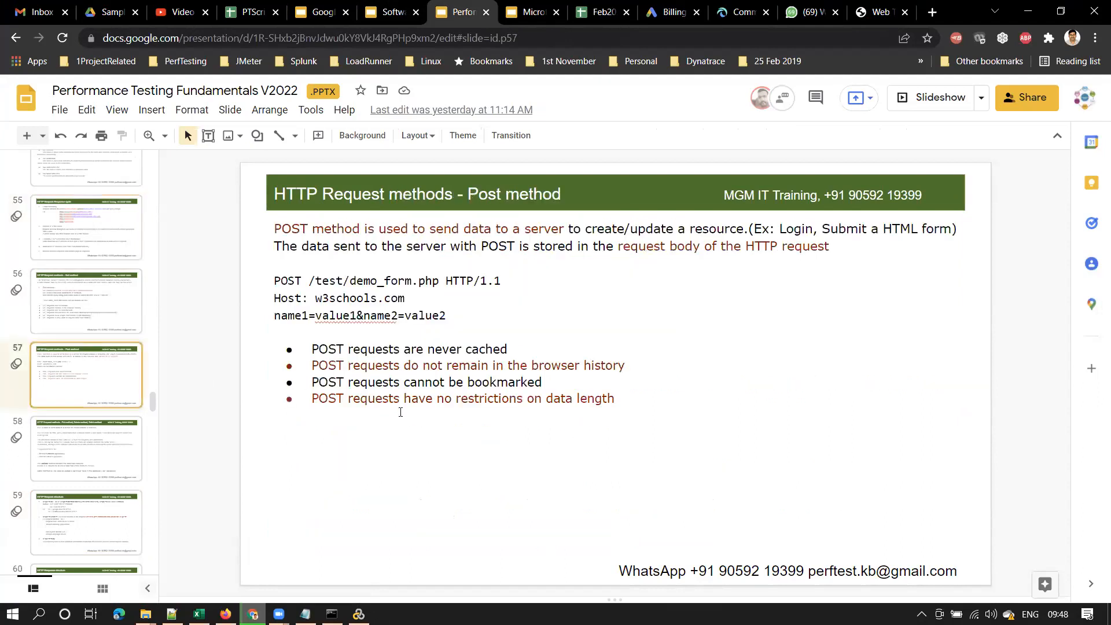
pyautogui.click(313, 322)
pyautogui.moveTo(288, 317); pyautogui.dragTo(387, 317)
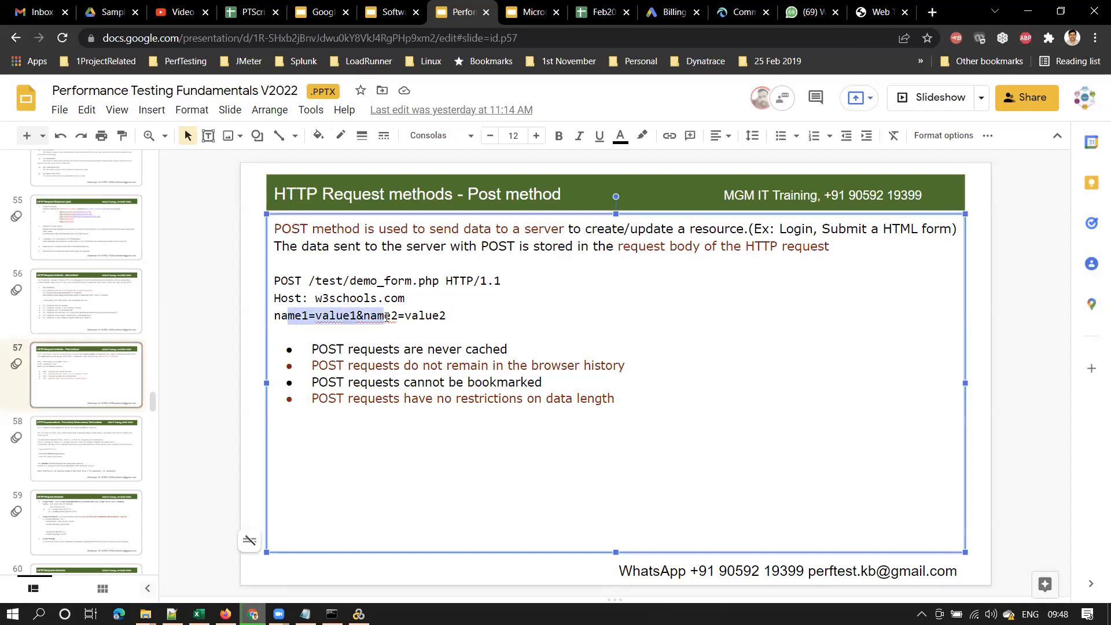
pyautogui.click(316, 335)
pyautogui.moveTo(274, 316); pyautogui.dragTo(460, 317)
pyautogui.click(363, 316)
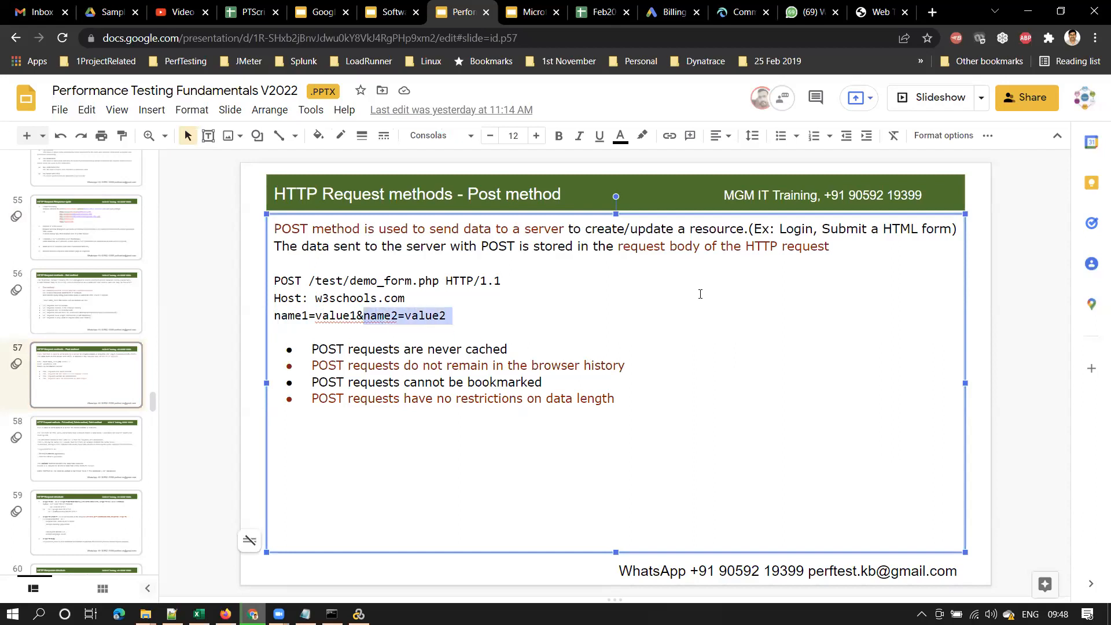
# On slide 55, point out the localhost server, 1080 port and webtours/index.htm path in the example URLs
pyautogui.press('pageup')
pyautogui.press('pageup')
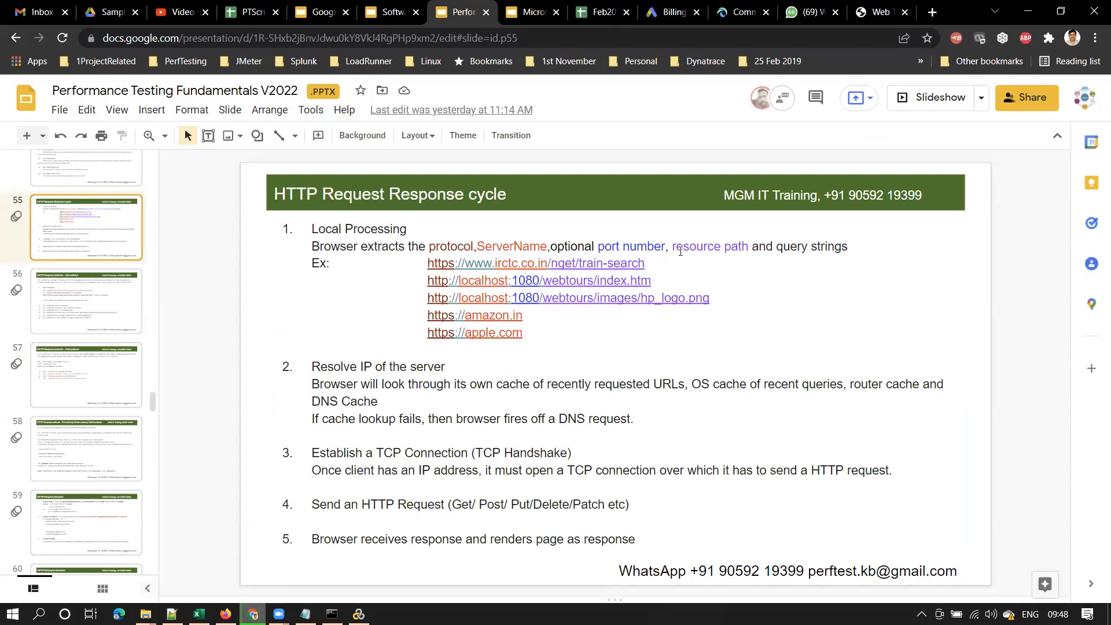
pyautogui.moveTo(550, 264); pyautogui.dragTo(652, 269)
pyautogui.click(544, 281)
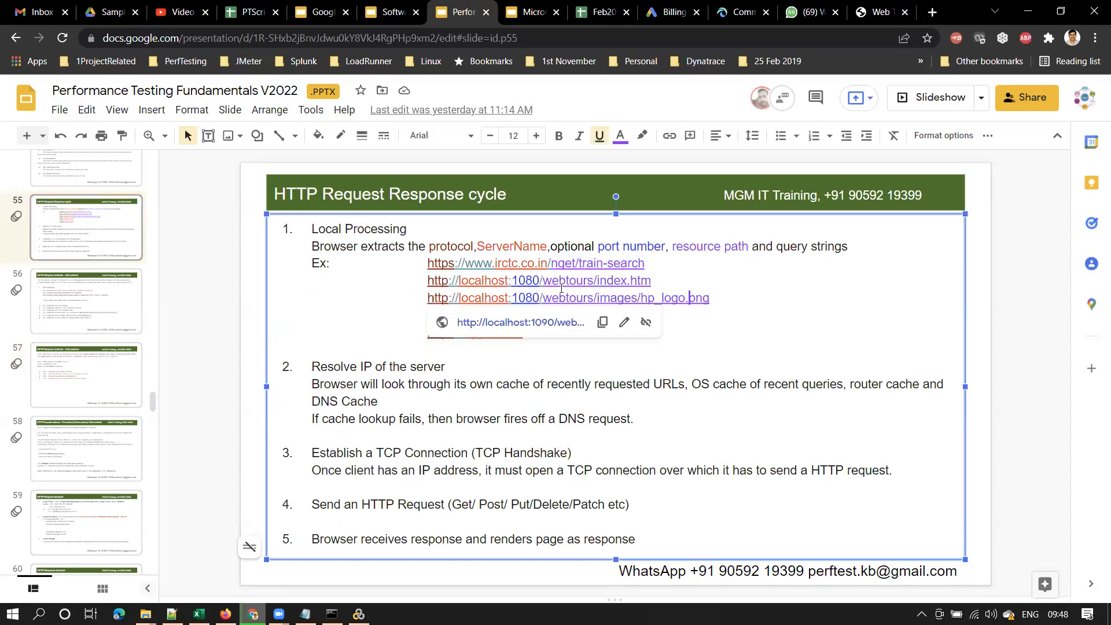
pyautogui.moveTo(544, 281); pyautogui.dragTo(653, 282)
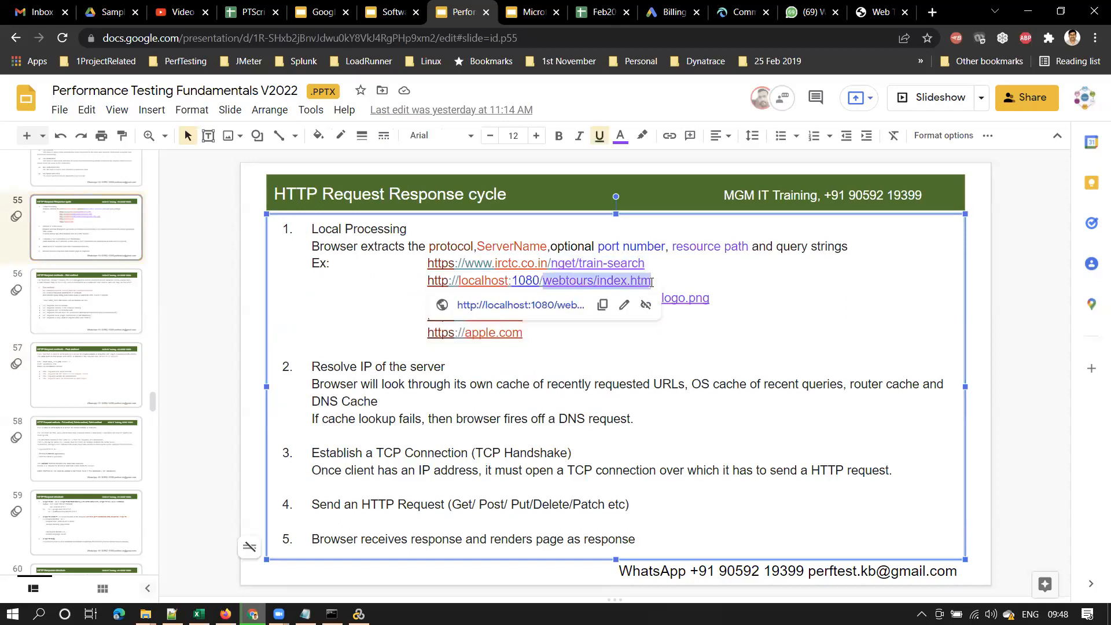
pyautogui.click(485, 281)
pyautogui.moveTo(460, 282); pyautogui.dragTo(534, 282)
pyautogui.click(518, 281)
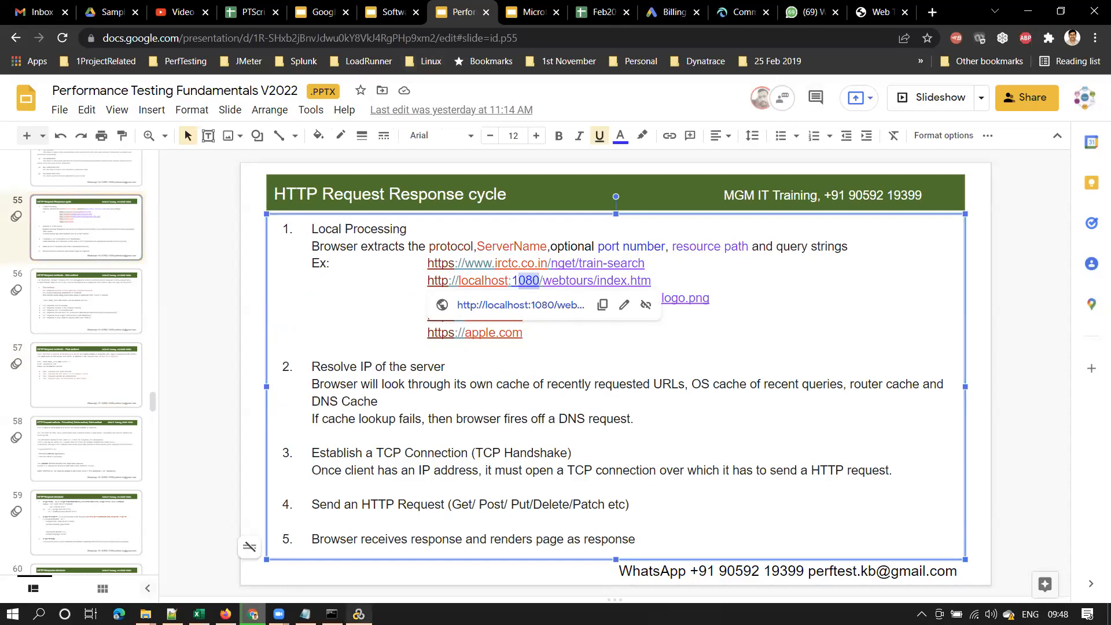
pyautogui.click(359, 613)
# Widen the Solution Explorer pane and review the registration fields on lines 45–54, including the recorded username
pyautogui.click(451, 348)
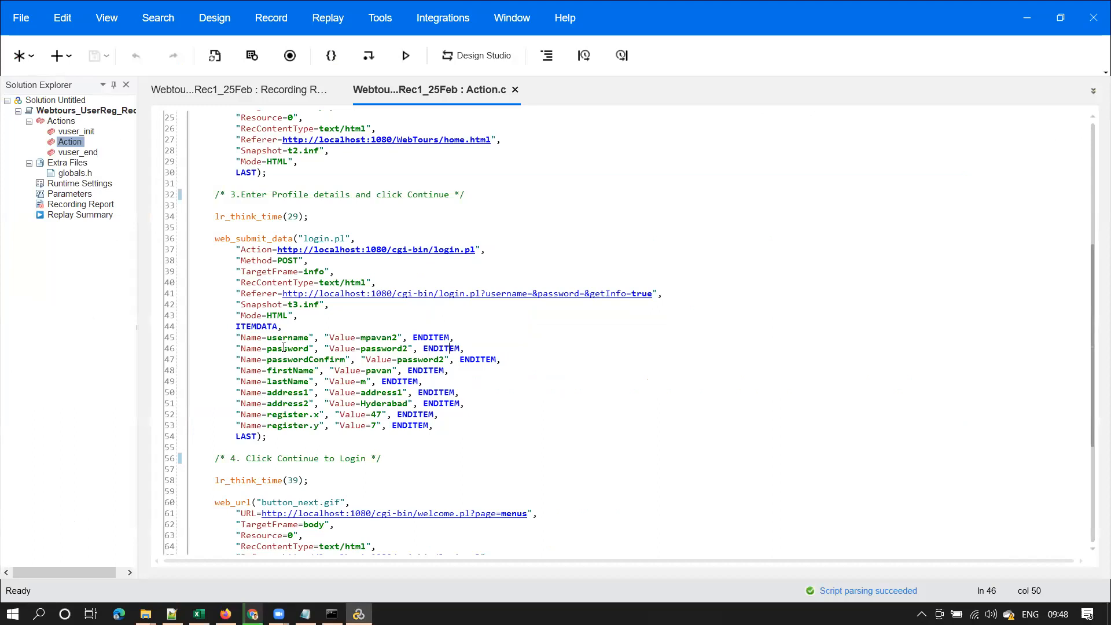
pyautogui.moveTo(238, 338); pyautogui.dragTo(441, 437)
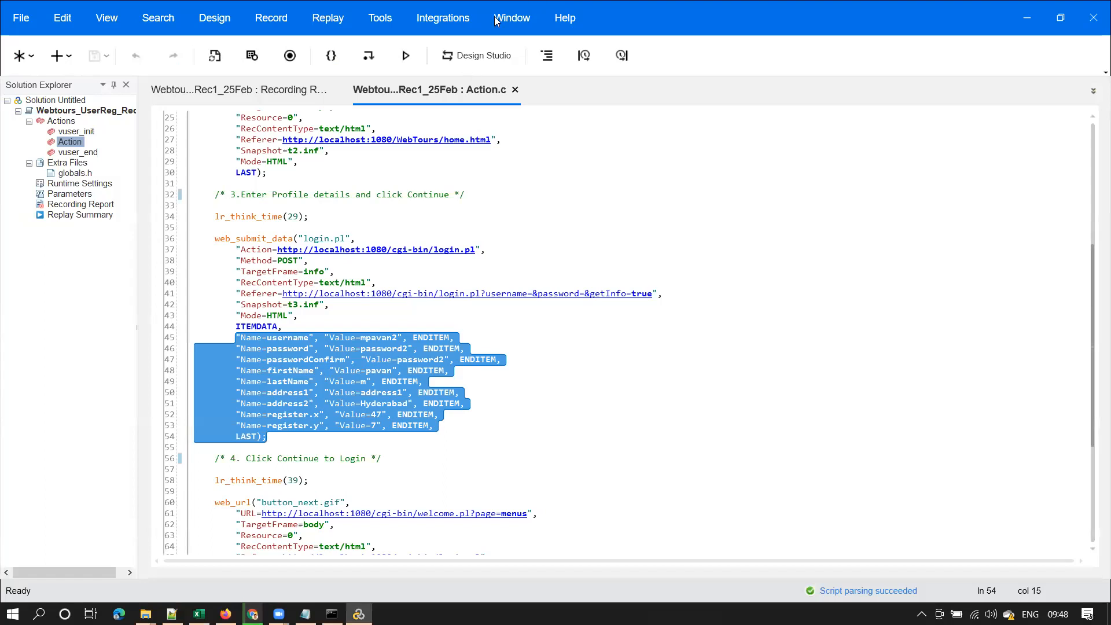
pyautogui.click(527, 359)
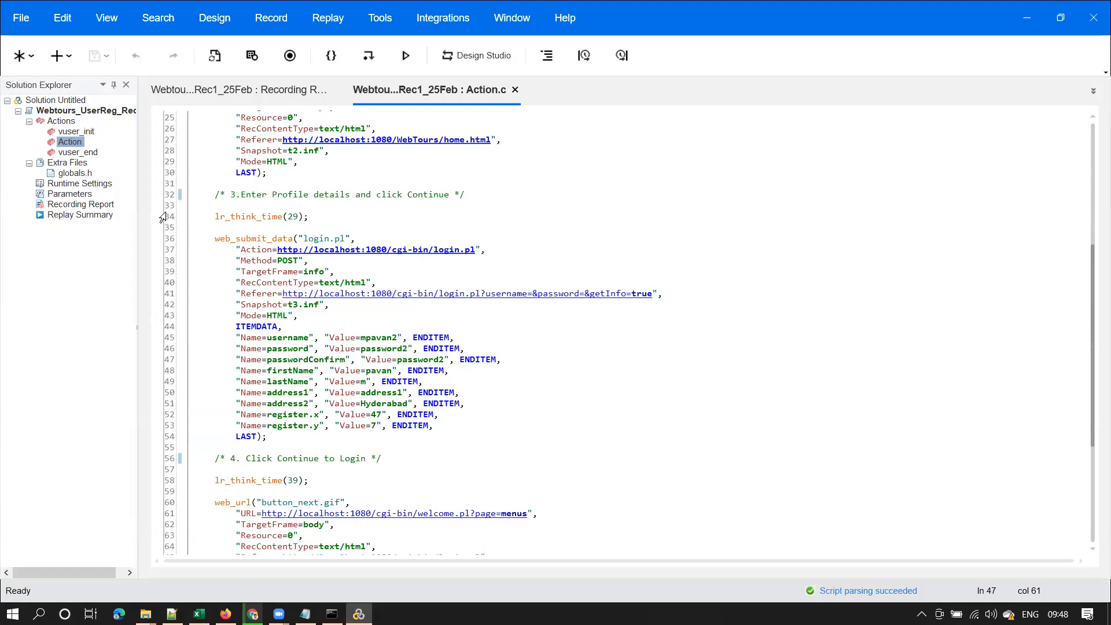
pyautogui.moveTo(138, 213); pyautogui.dragTo(172, 212)
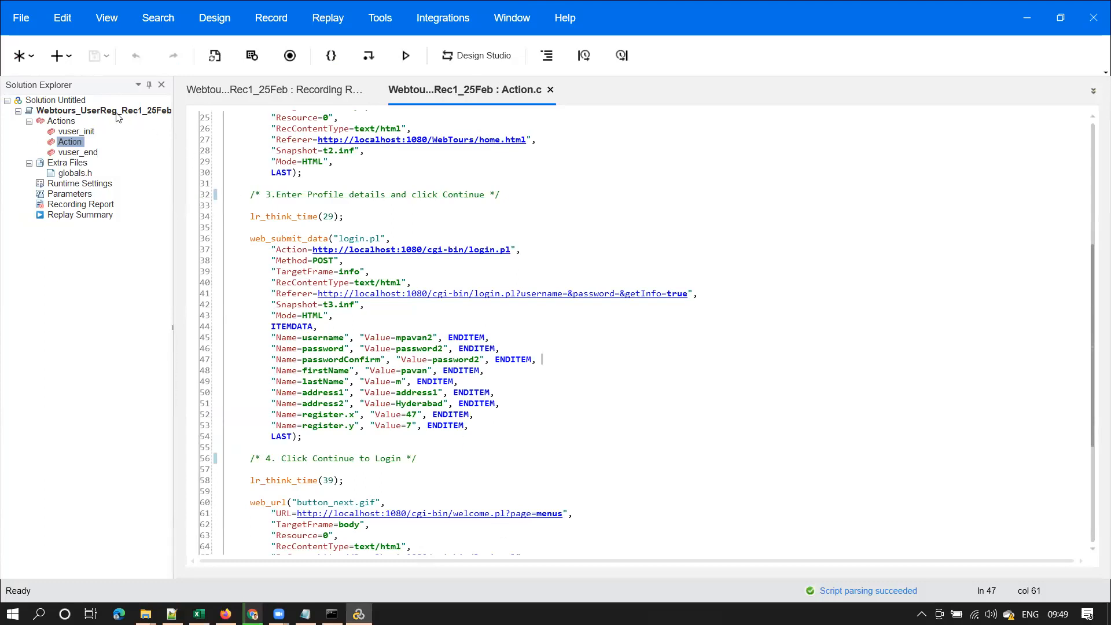
pyautogui.doubleClick(411, 337)
pyautogui.click(417, 338)
# Scroll Action.c to the top, review lines 3–34, and compare with the Customer Profile page in Firefox
pyautogui.scroll(1, 1093, 302)
pyautogui.moveTo(1093, 302); pyautogui.dragTo(1094, 188)
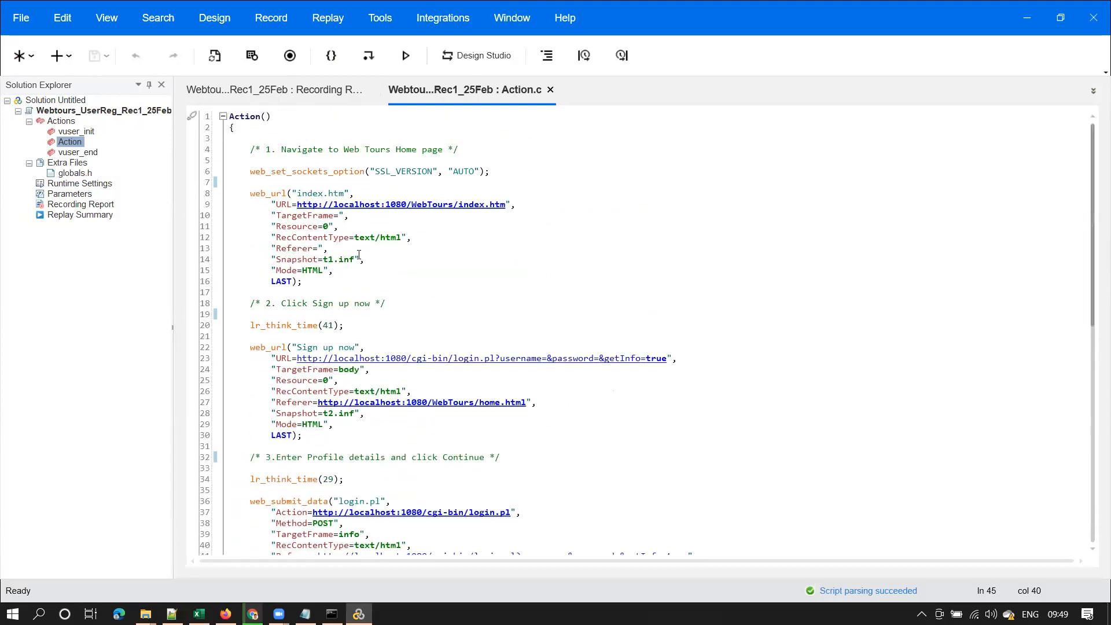
pyautogui.moveTo(265, 181); pyautogui.dragTo(471, 480)
pyautogui.moveTo(1094, 208)
pyautogui.mouseDown()
pyautogui.moveTo(1090, 426)
pyautogui.moveTo(1091, 211)
pyautogui.mouseUp()
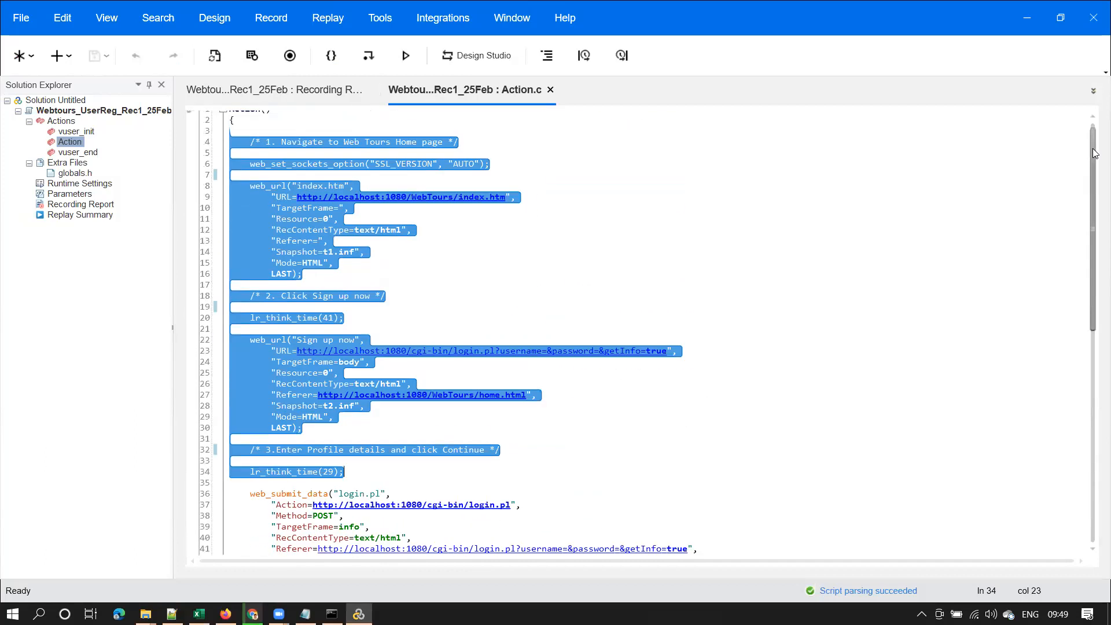
pyautogui.click(387, 244)
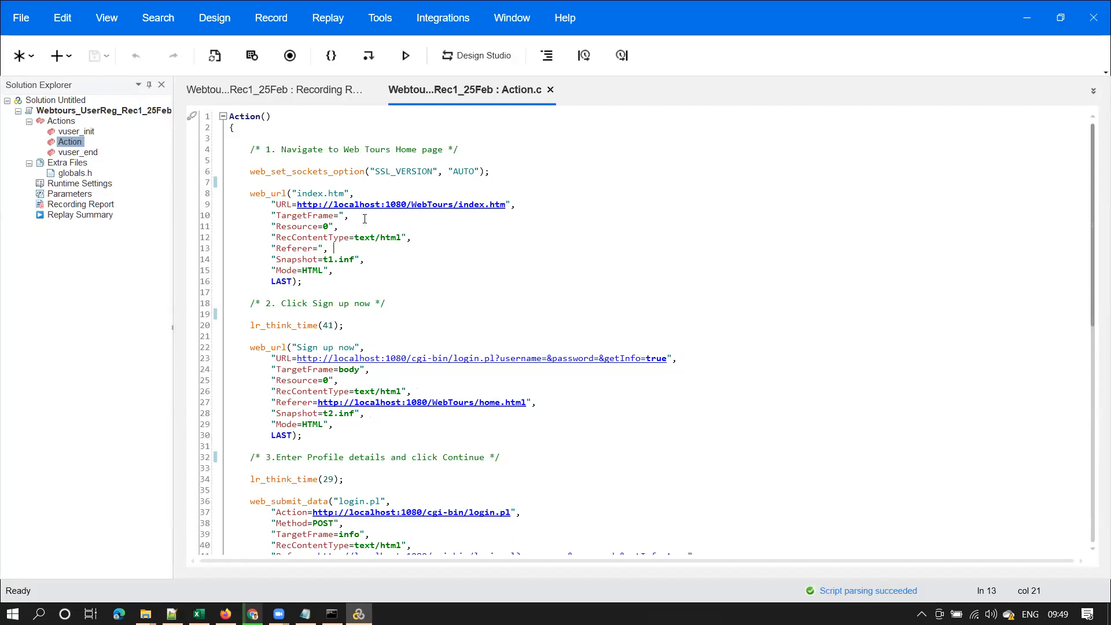
pyautogui.click(226, 614)
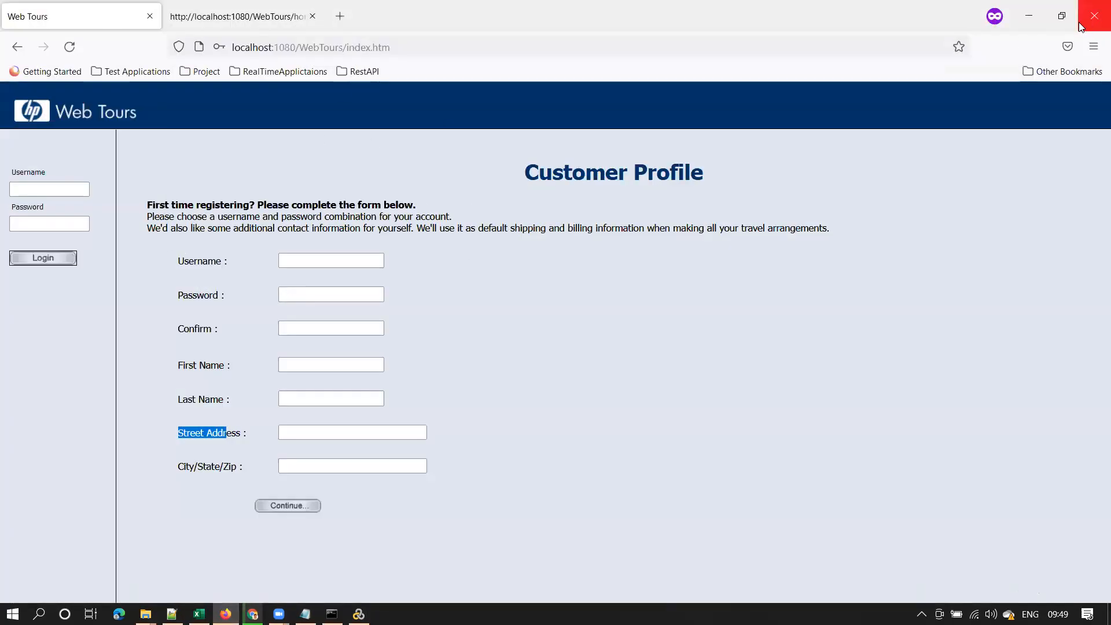
pyautogui.click(1029, 16)
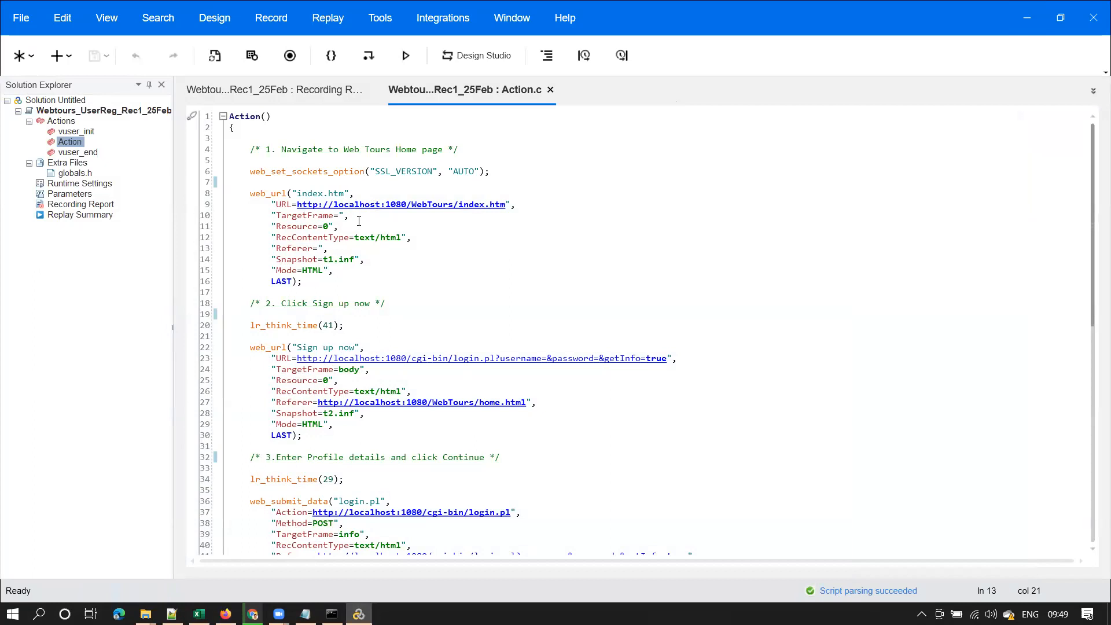
pyautogui.click(359, 221)
# View the index.htm step's recorded snapshot as a rendered page in an enlarged panel, then close it
pyautogui.rightClick(359, 221)
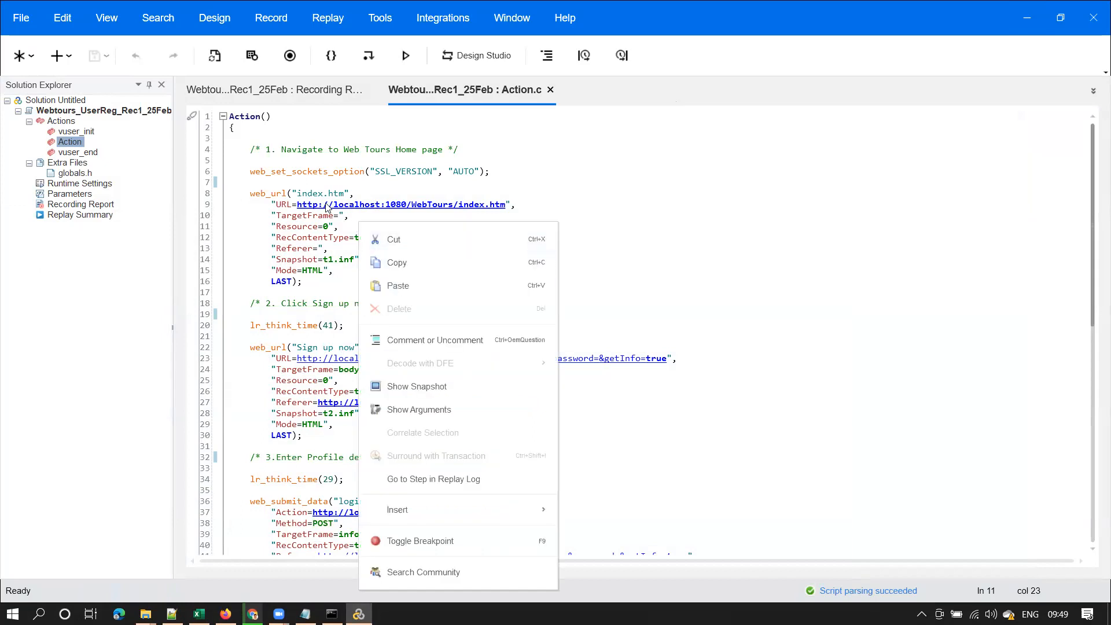
pyautogui.click(436, 391)
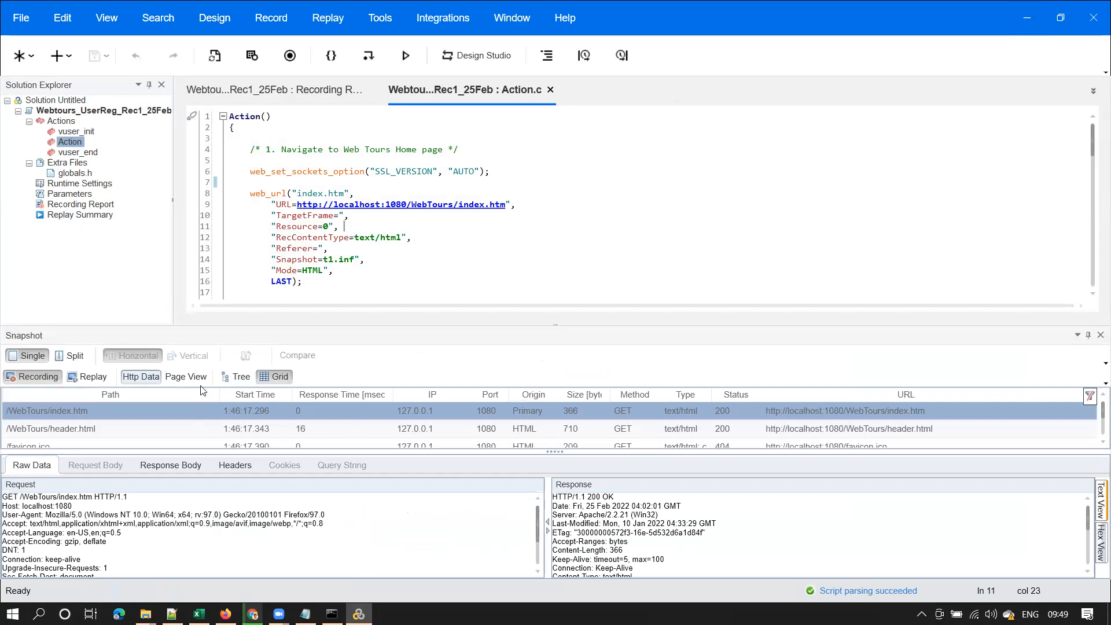
pyautogui.click(193, 379)
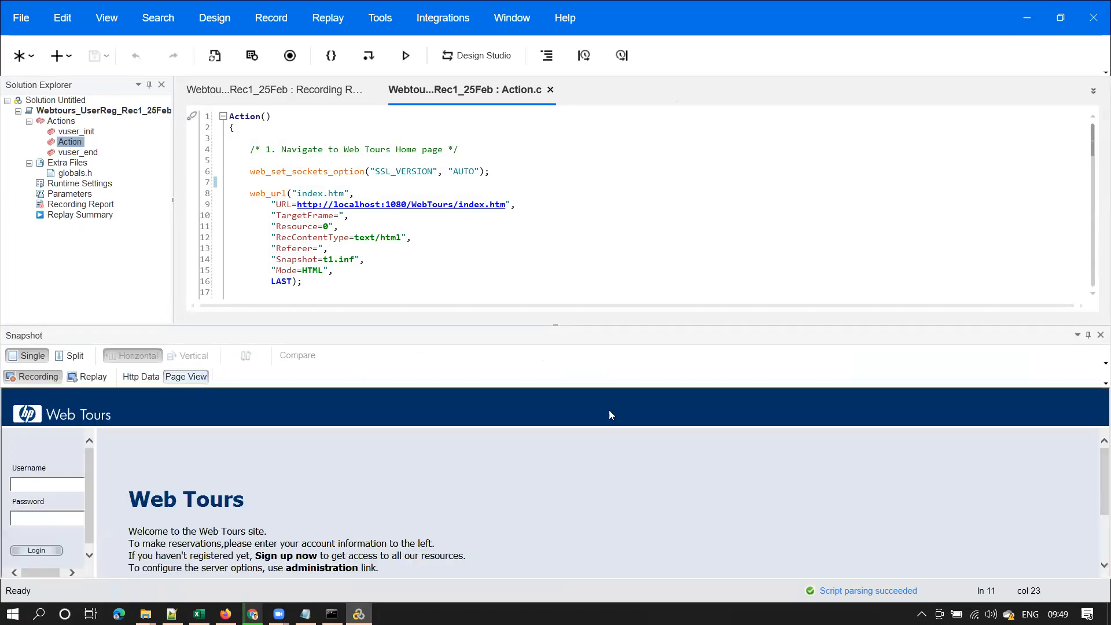
pyautogui.moveTo(556, 325); pyautogui.dragTo(556, 248)
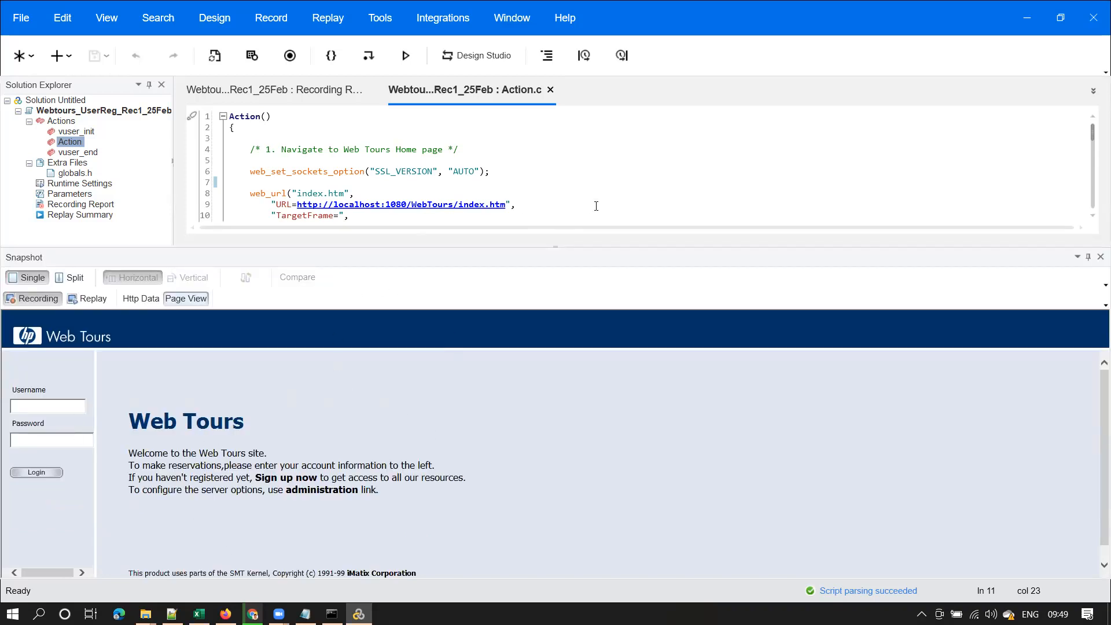
pyautogui.click(452, 216)
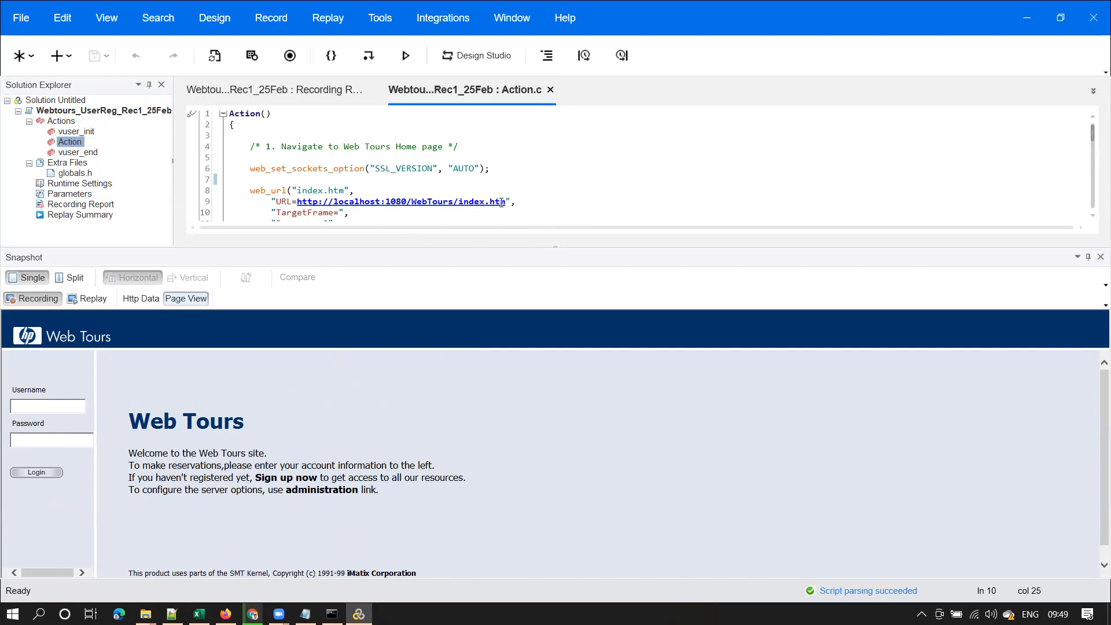
pyautogui.moveTo(507, 201); pyautogui.dragTo(298, 202)
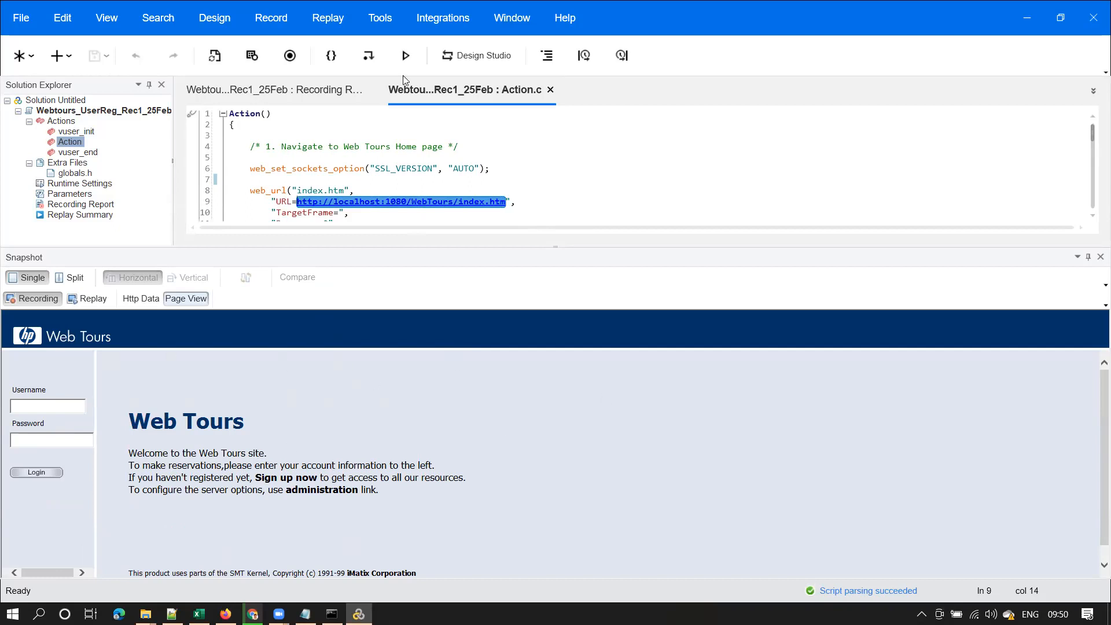
pyautogui.click(475, 76)
pyautogui.click(484, 117)
pyautogui.moveTo(5, 315)
pyautogui.mouseDown()
pyautogui.moveTo(665, 604)
pyautogui.moveTo(993, 603)
pyautogui.moveTo(1077, 581)
pyautogui.mouseUp()
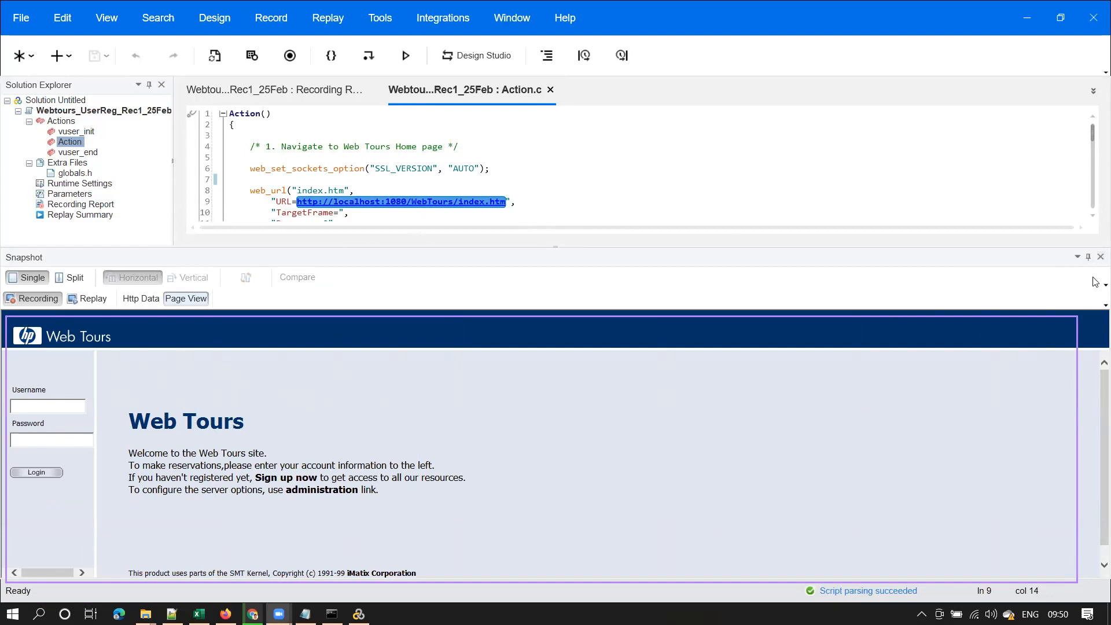
pyautogui.click(1101, 256)
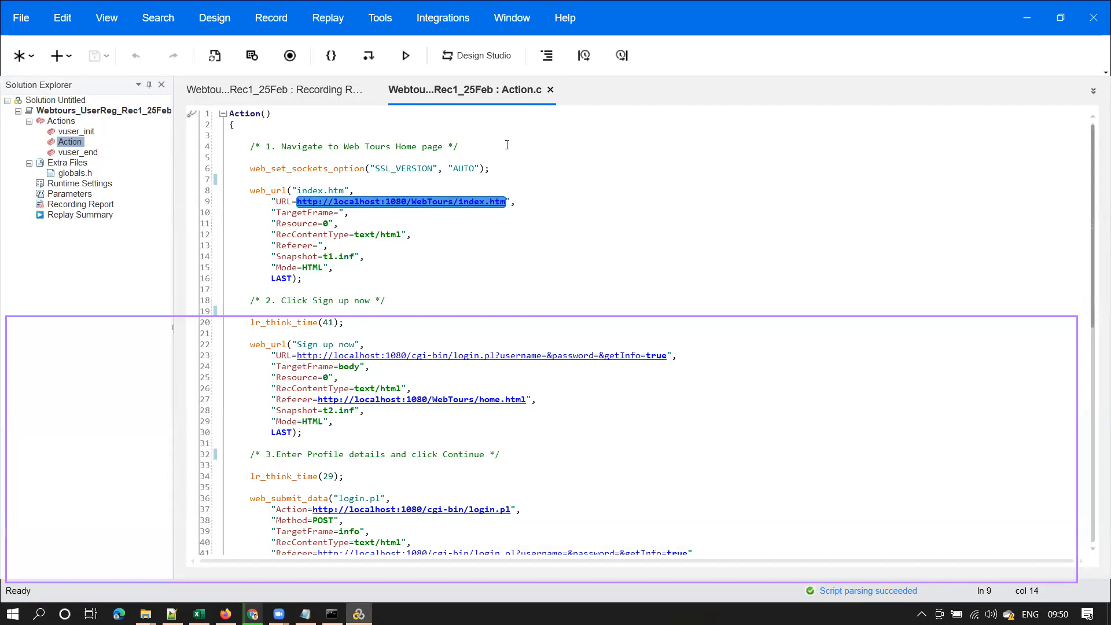
pyautogui.click(349, 223)
pyautogui.click(382, 379)
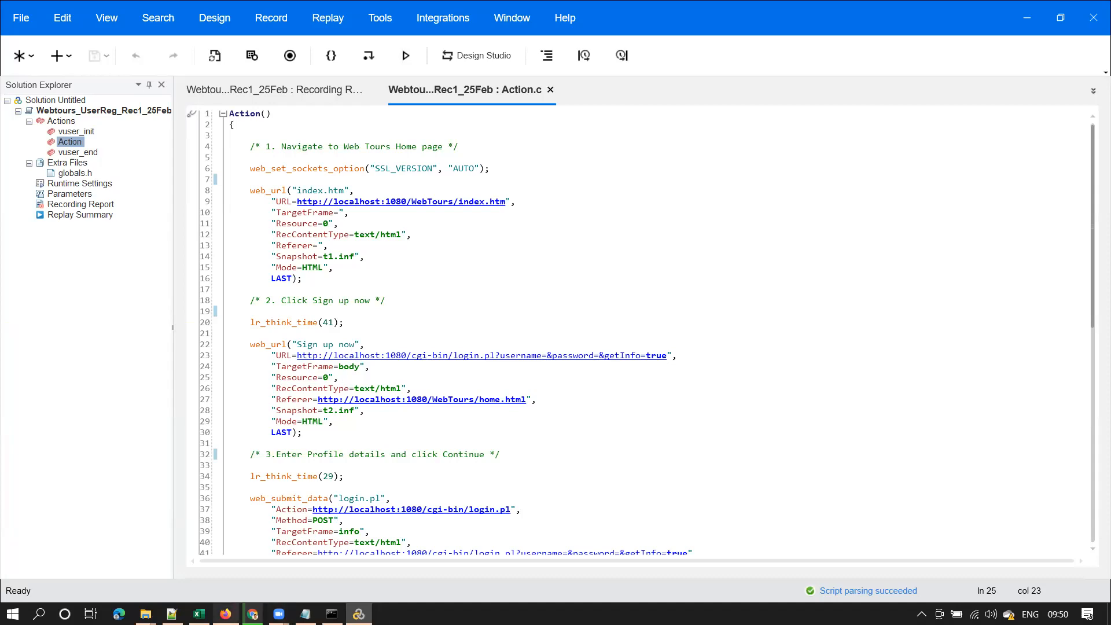
# In Firefox, go back to the welcome page, reopen the Customer Profile form, and minimize the browser
pyautogui.click(225, 613)
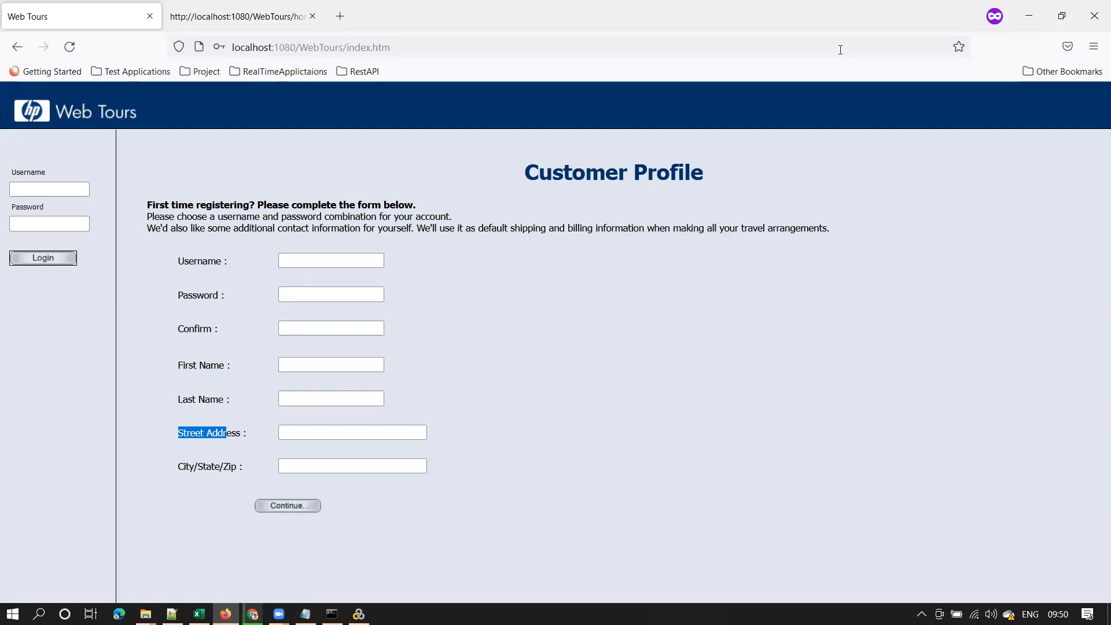
pyautogui.click(17, 48)
pyautogui.click(305, 414)
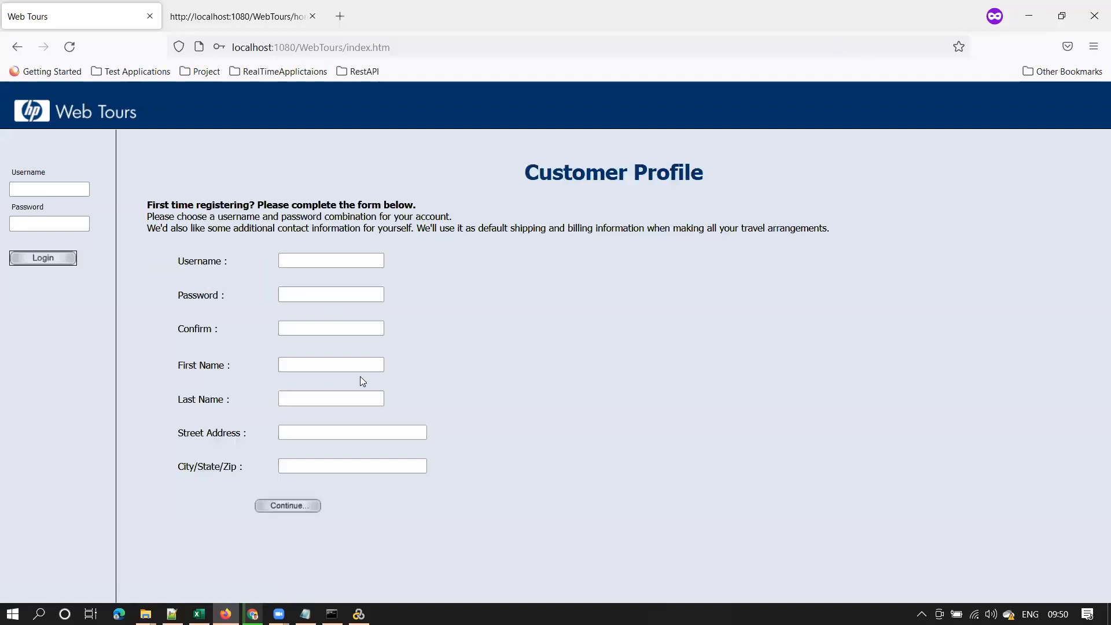
pyautogui.click(1029, 16)
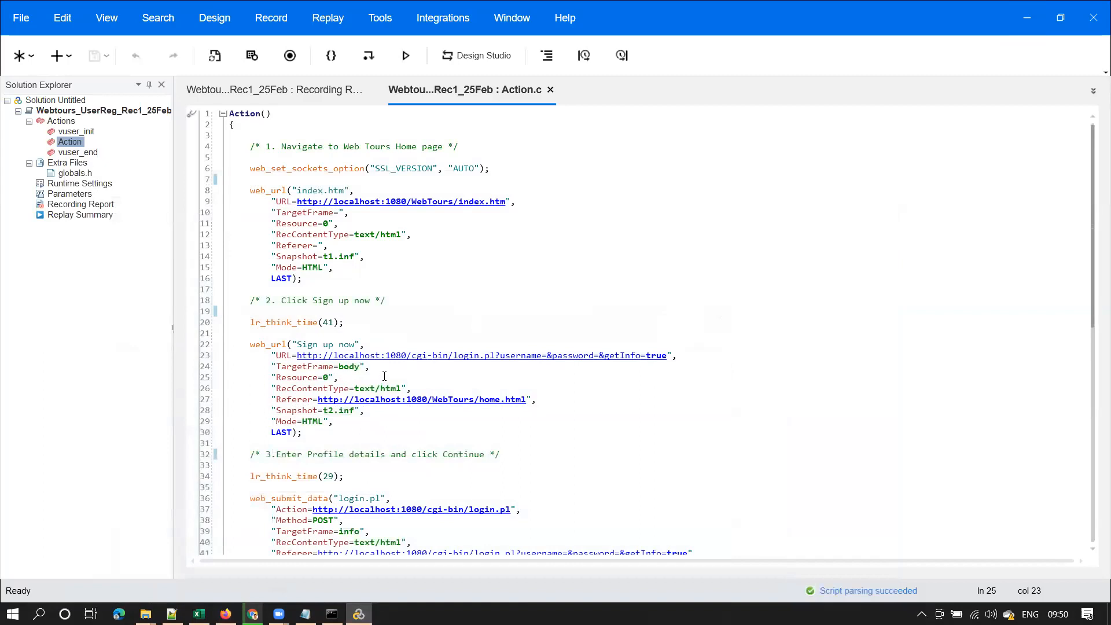
pyautogui.rightClick(384, 376)
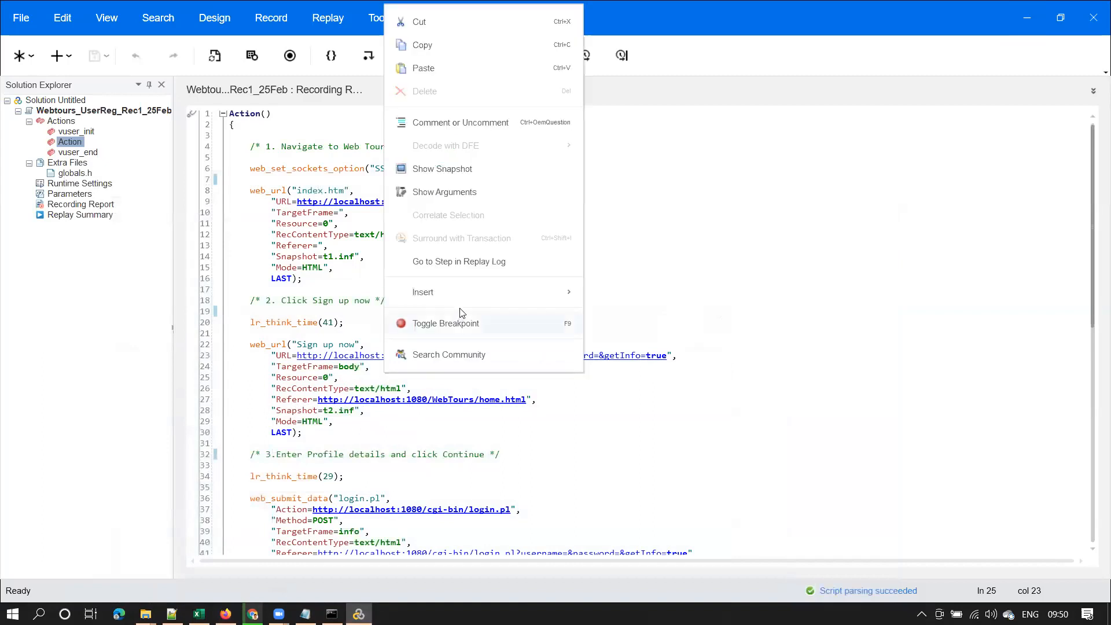
pyautogui.click(479, 172)
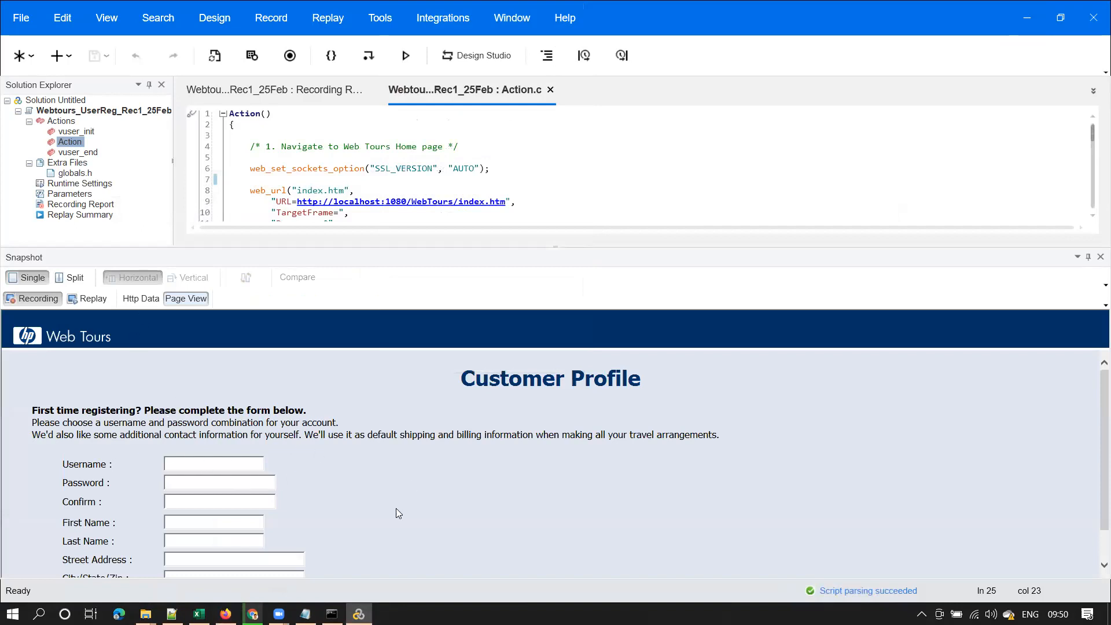
pyautogui.click(1101, 257)
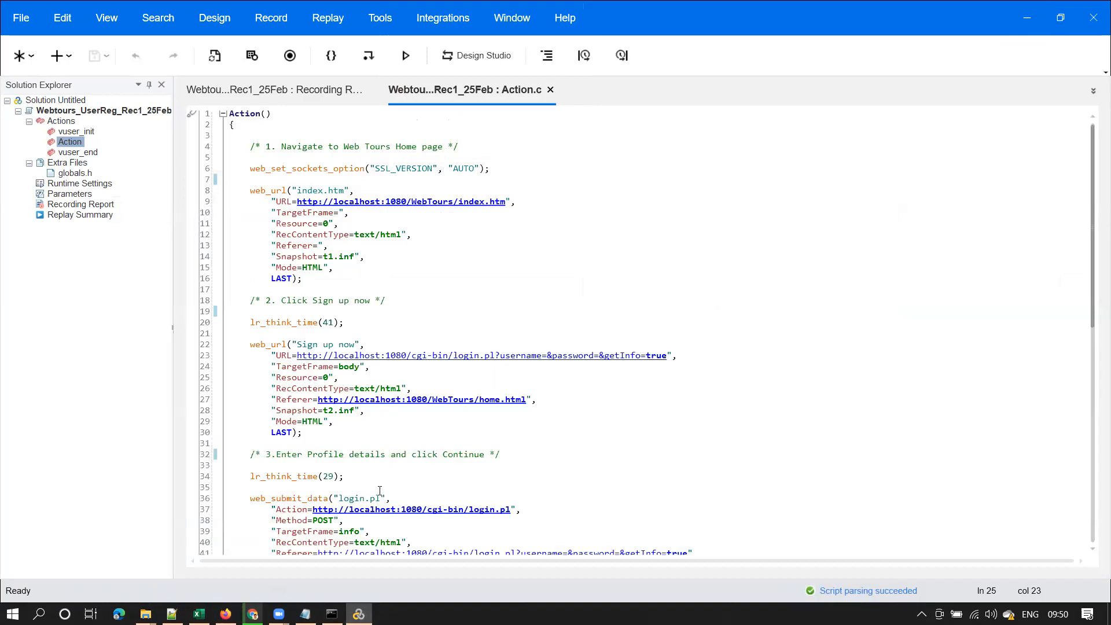
pyautogui.scroll(-7, 1095, 280)
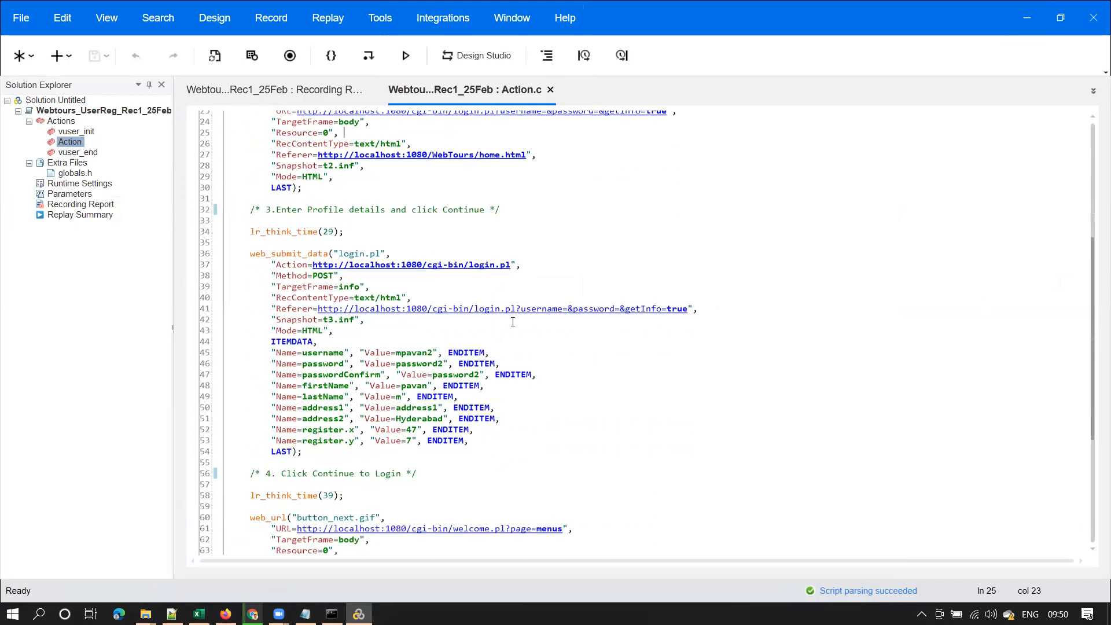
pyautogui.click(428, 298)
pyautogui.rightClick(428, 299)
pyautogui.click(512, 400)
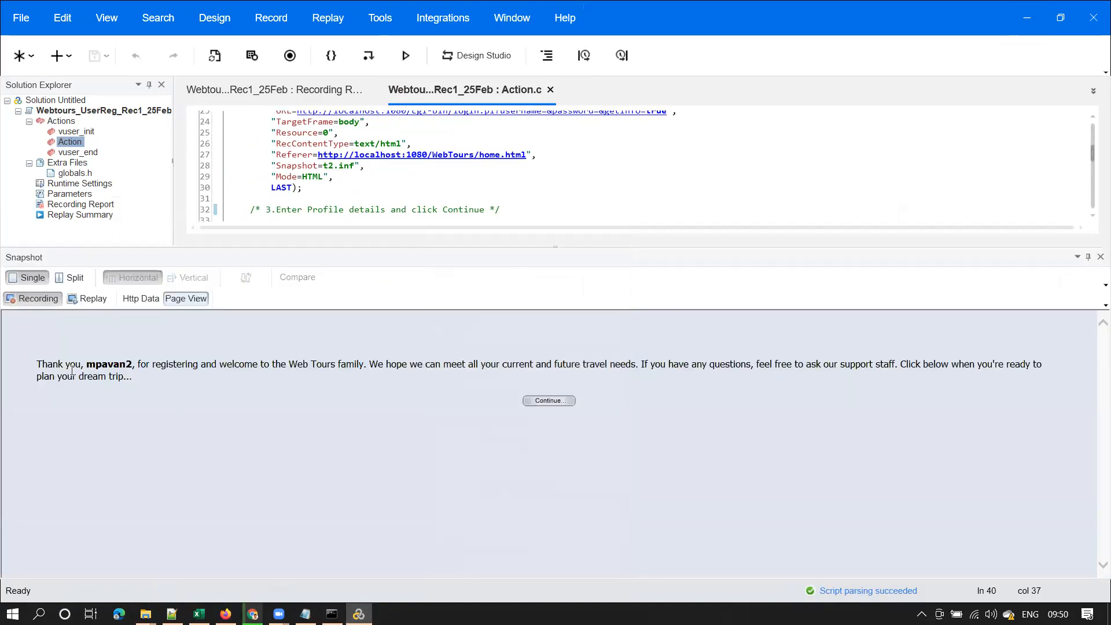
pyautogui.moveTo(71, 367); pyautogui.dragTo(1042, 379)
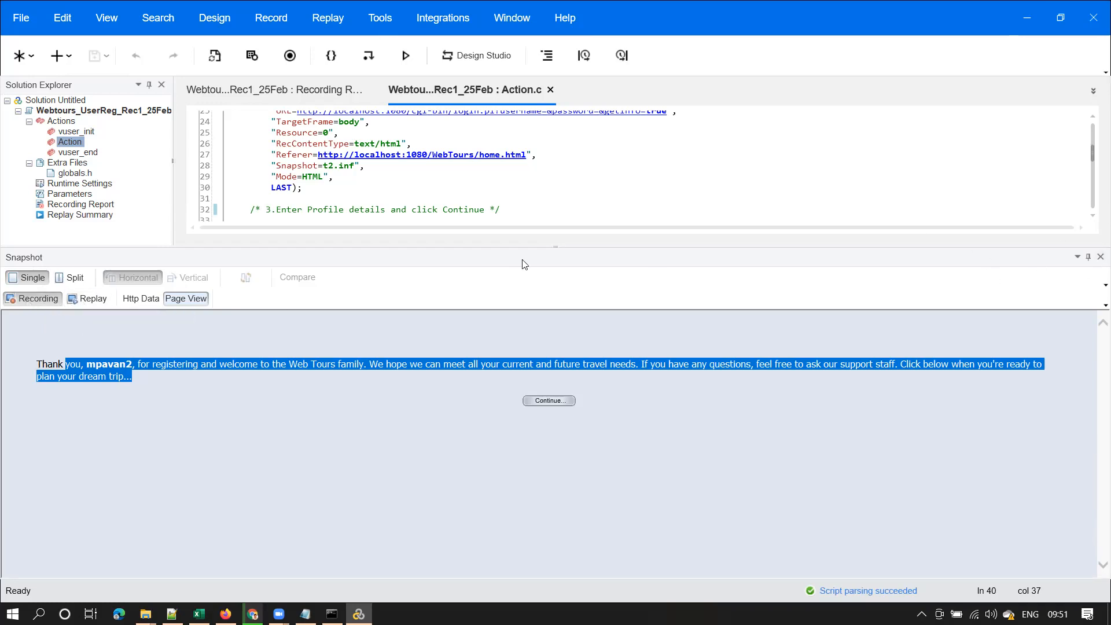
pyautogui.click(1100, 257)
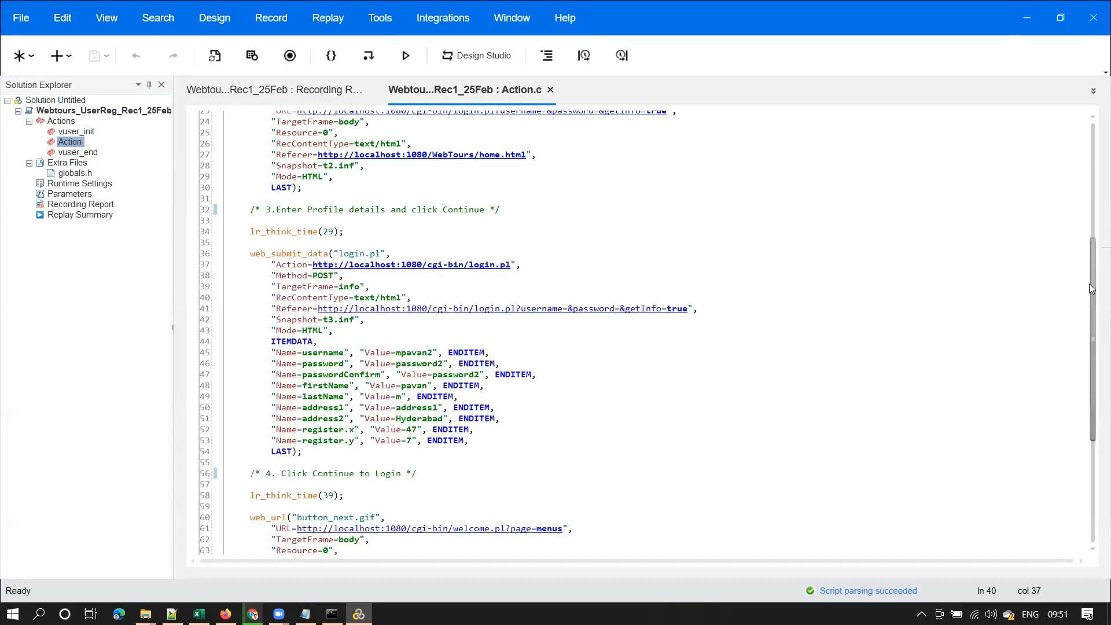
pyautogui.moveTo(1094, 321); pyautogui.dragTo(1094, 425)
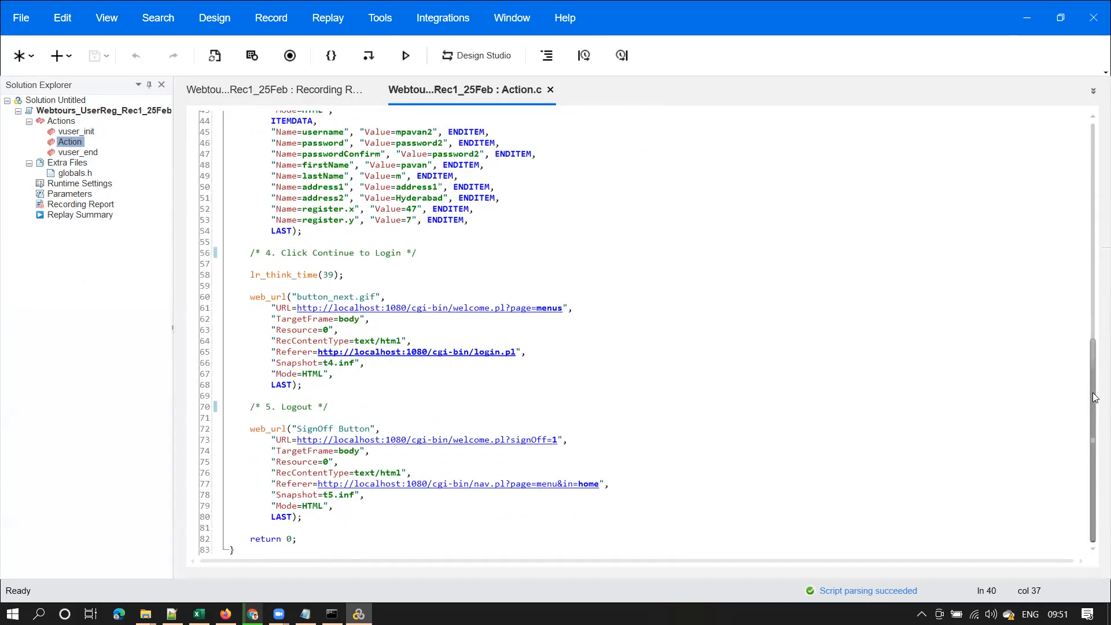
pyautogui.rightClick(424, 473)
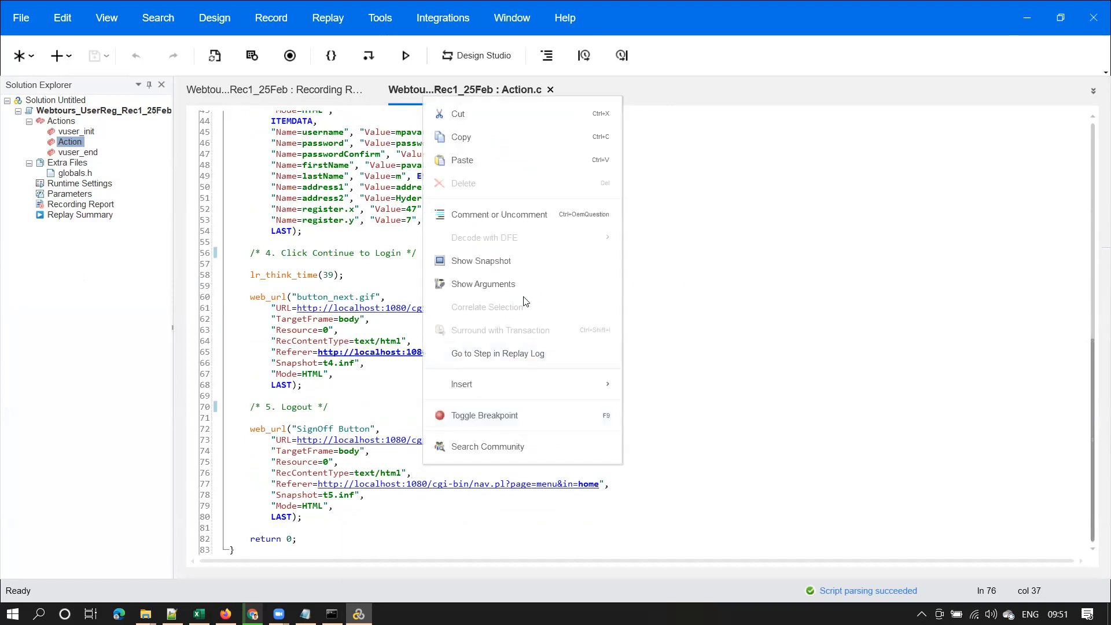
pyautogui.click(529, 264)
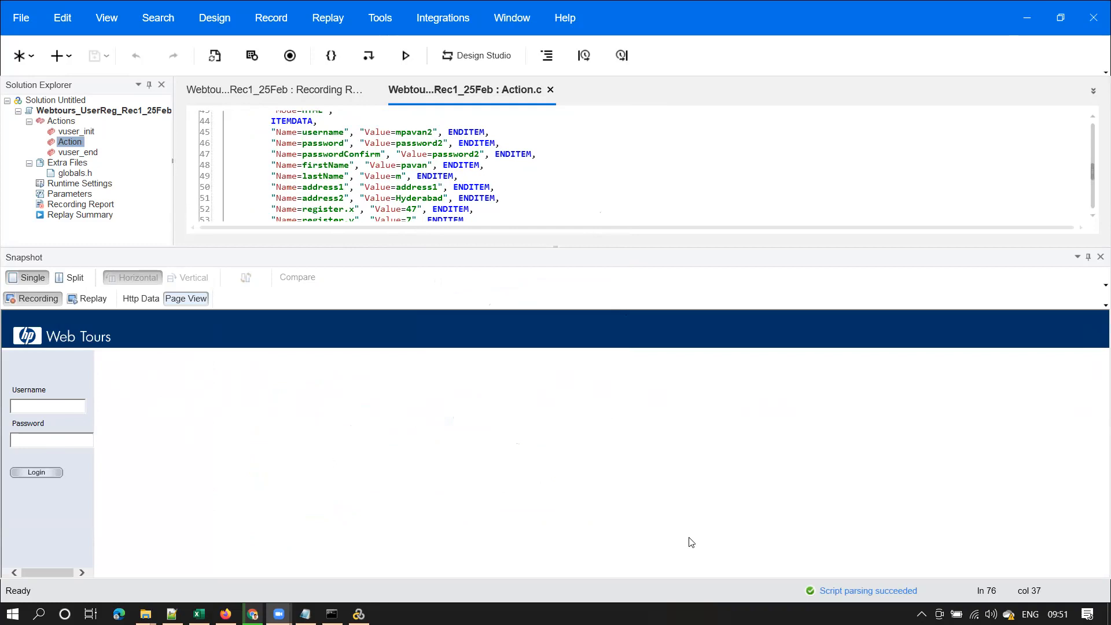
pyautogui.moveTo(4, 357)
pyautogui.mouseDown()
pyautogui.moveTo(73, 356)
pyautogui.moveTo(88, 438)
pyautogui.moveTo(84, 535)
pyautogui.moveTo(7, 530)
pyautogui.moveTo(5, 363)
pyautogui.mouseUp()
pyautogui.click(1101, 257)
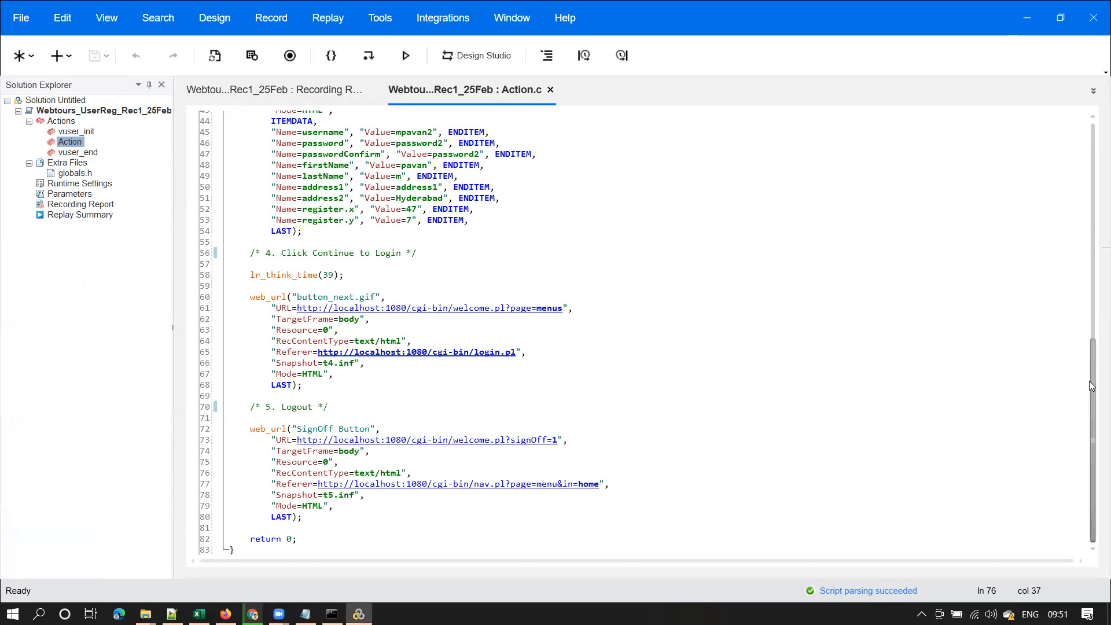
pyautogui.moveTo(1094, 376); pyautogui.dragTo(1096, 148)
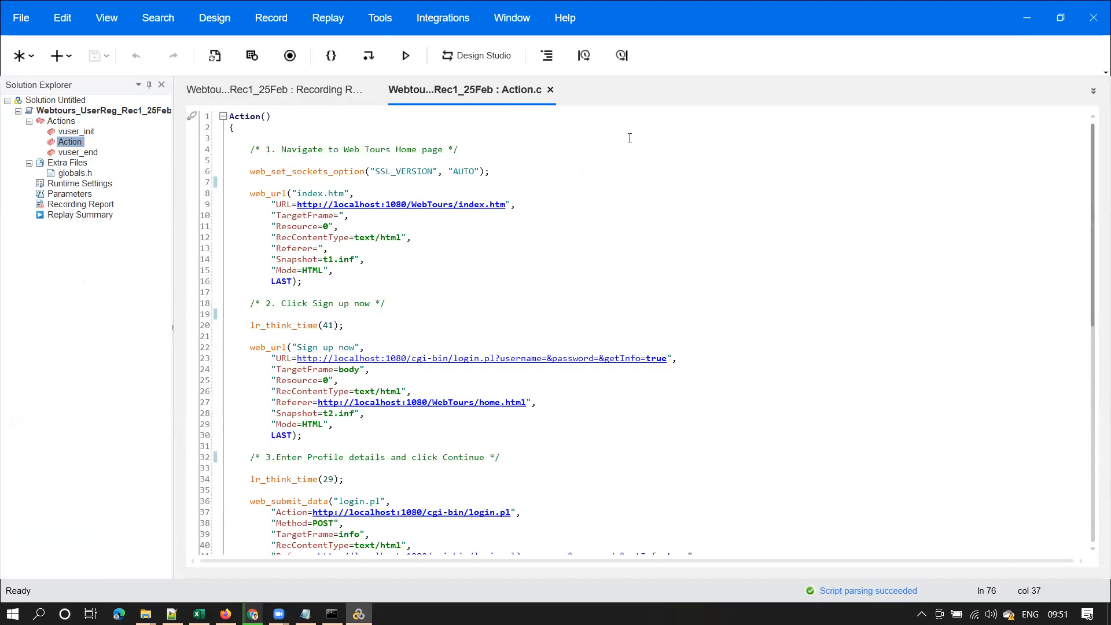
# Use Save Script As to save the script as Webtours_UserReg_25Feb, removing the Rec1 part
pyautogui.click(22, 19)
pyautogui.click(56, 175)
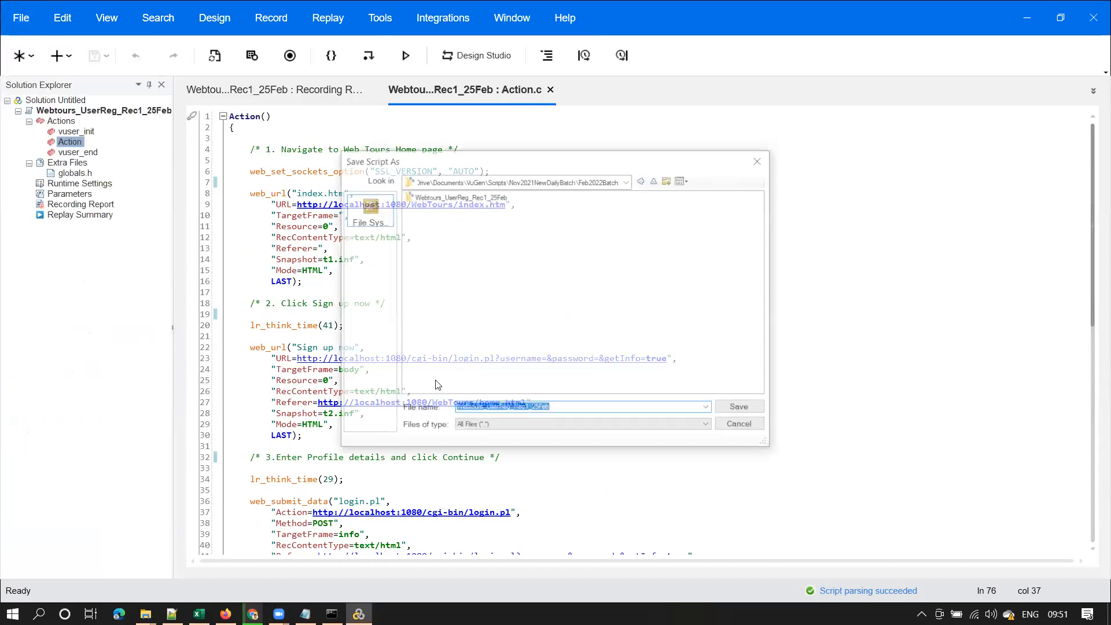
pyautogui.click(490, 197)
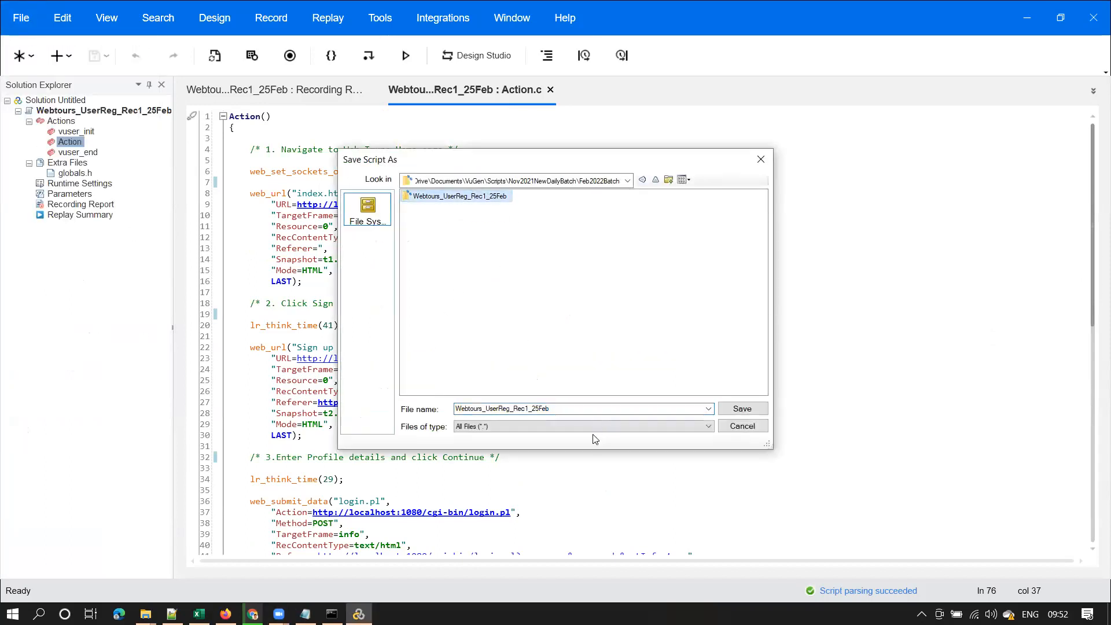
pyautogui.doubleClick(525, 410)
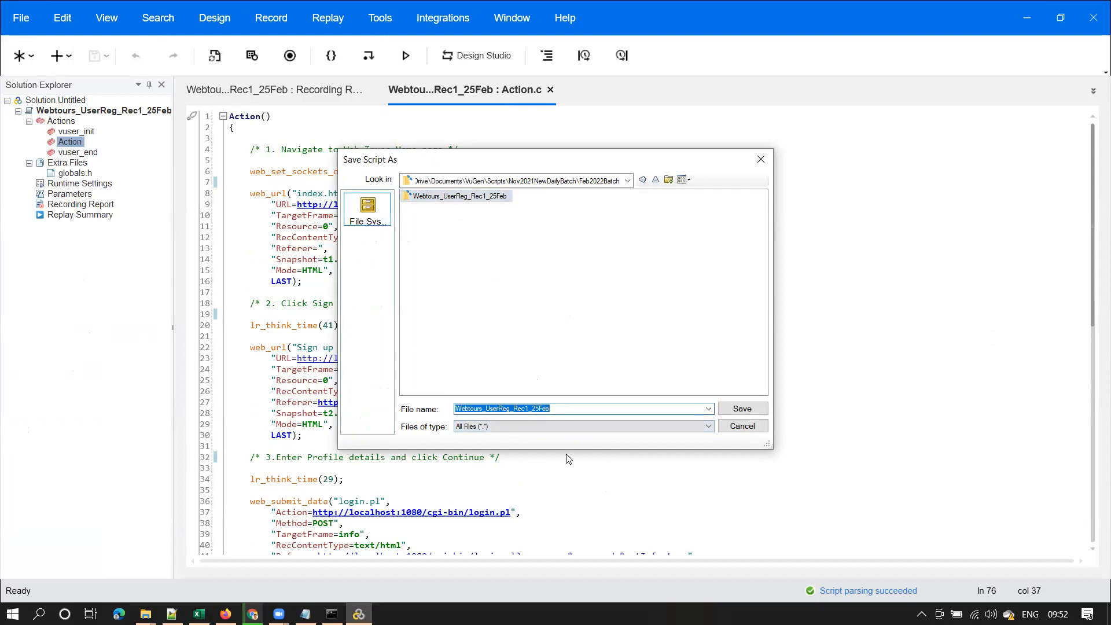
pyautogui.click(527, 409)
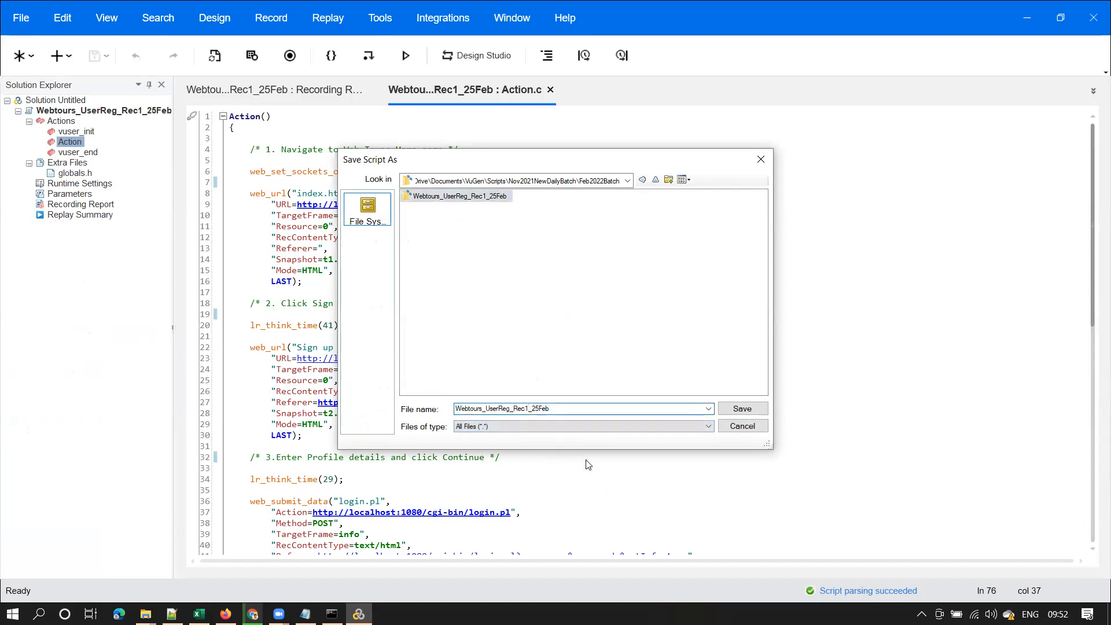
pyautogui.press('BackSpace')
pyautogui.press('BackSpace')
pyautogui.press('BackSpace')
pyautogui.press('BackSpace')
pyautogui.press('BackSpace')
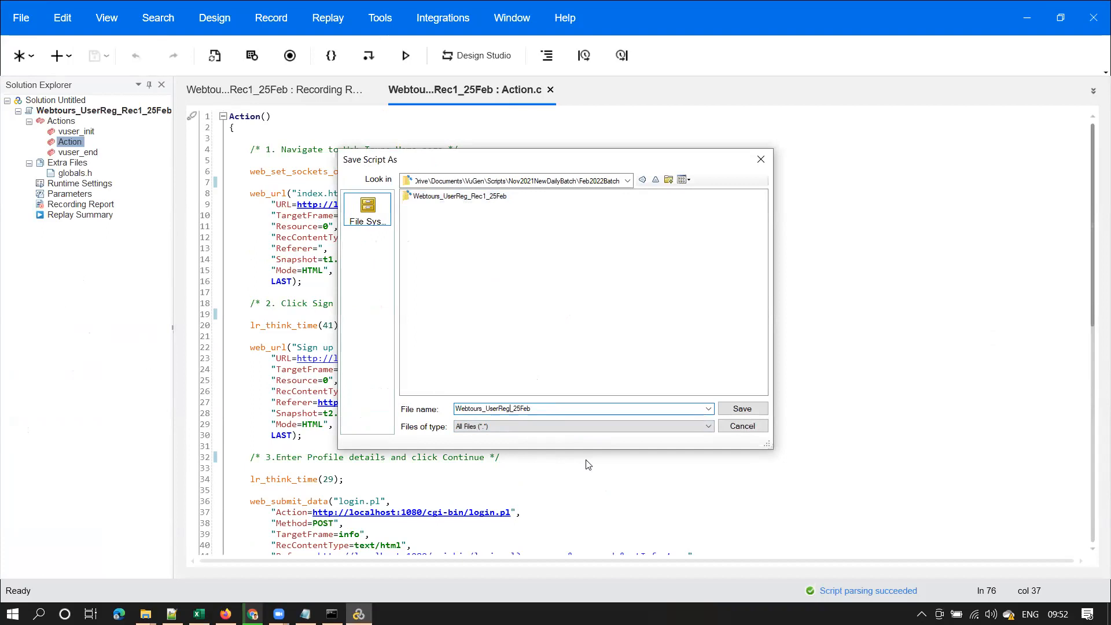
pyautogui.click(474, 198)
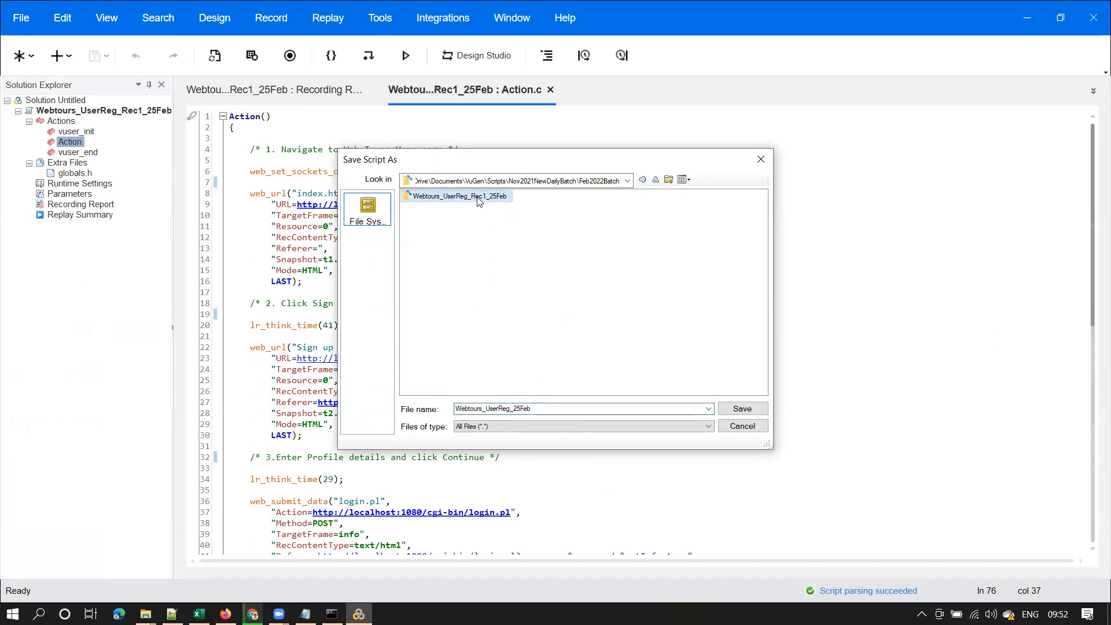
pyautogui.doubleClick(514, 409)
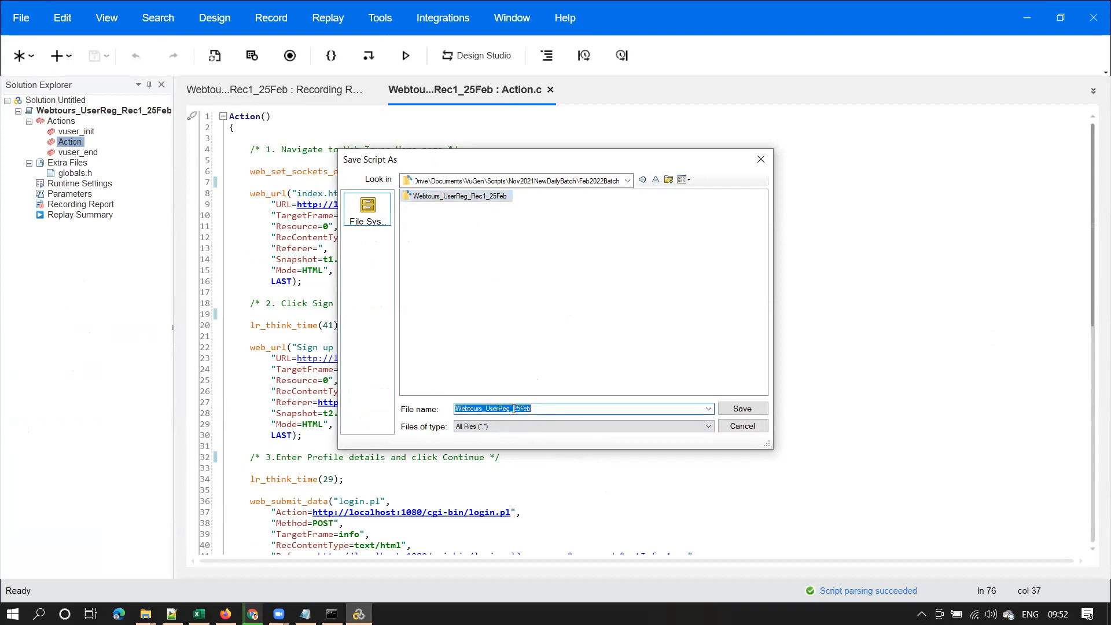
pyautogui.click(736, 410)
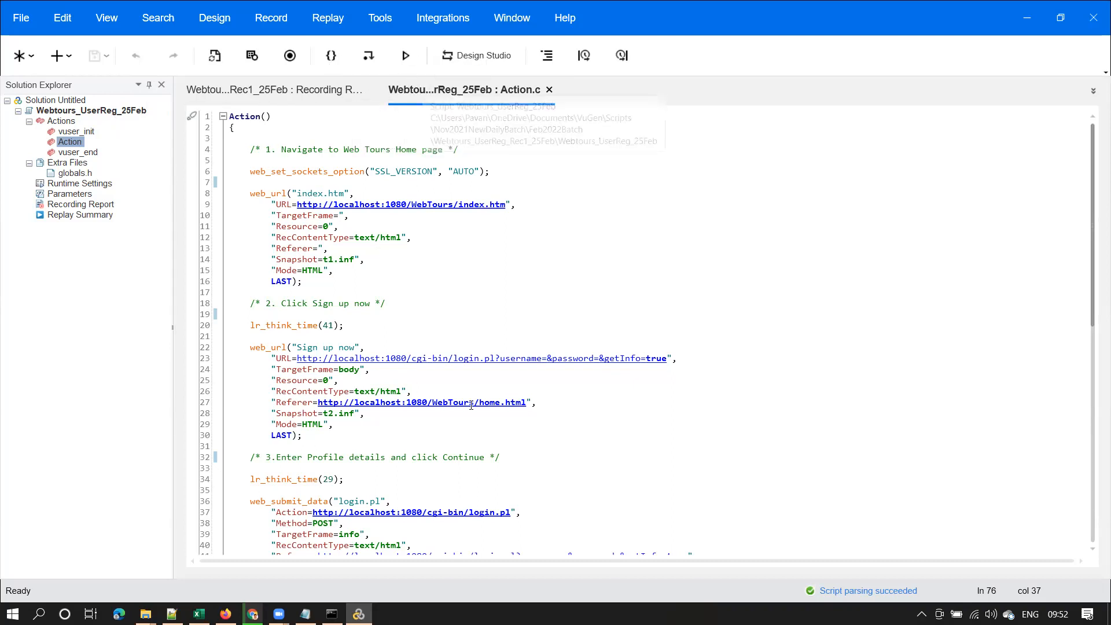
# Replay Webtours_UserReg_25Feb, check the Runtime Viewer, and minimize it
pyautogui.click(406, 56)
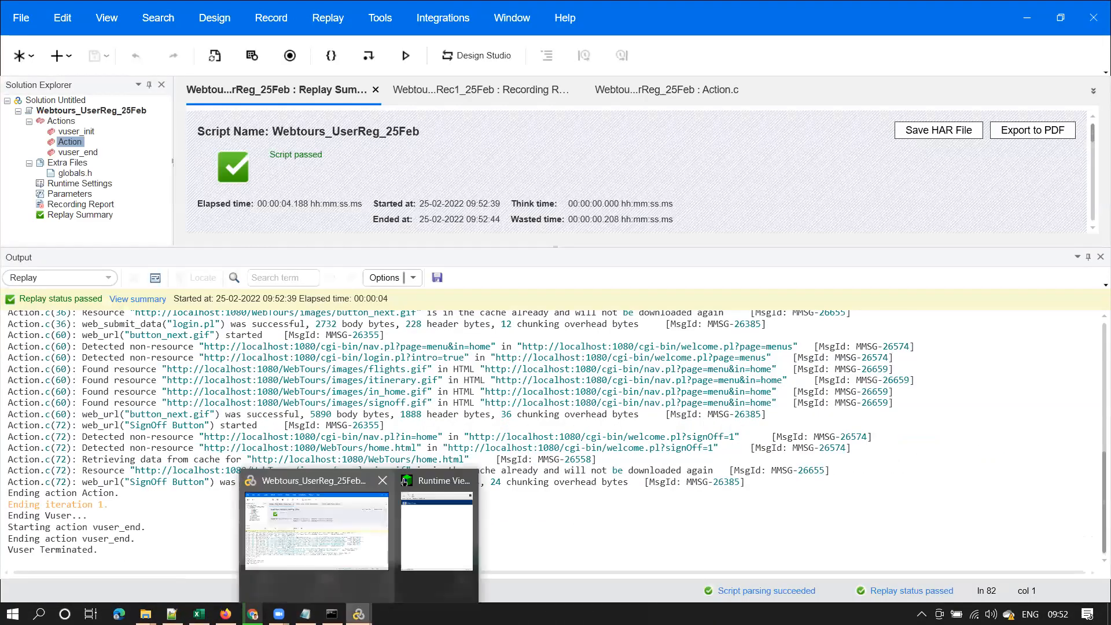
pyautogui.click(438, 521)
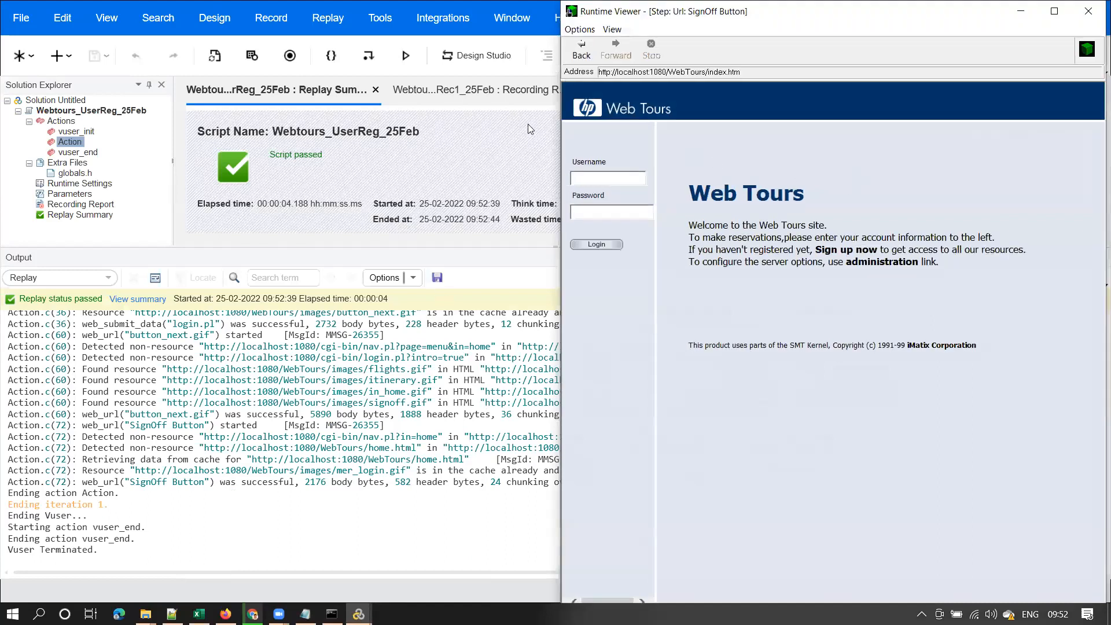
pyautogui.click(1020, 10)
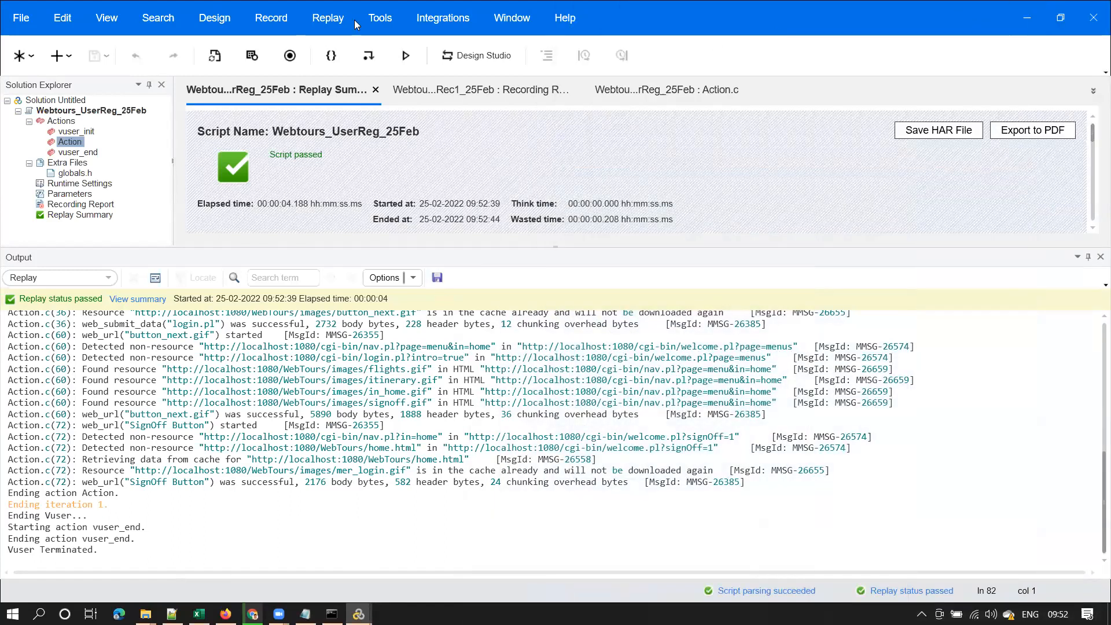
pyautogui.click(384, 16)
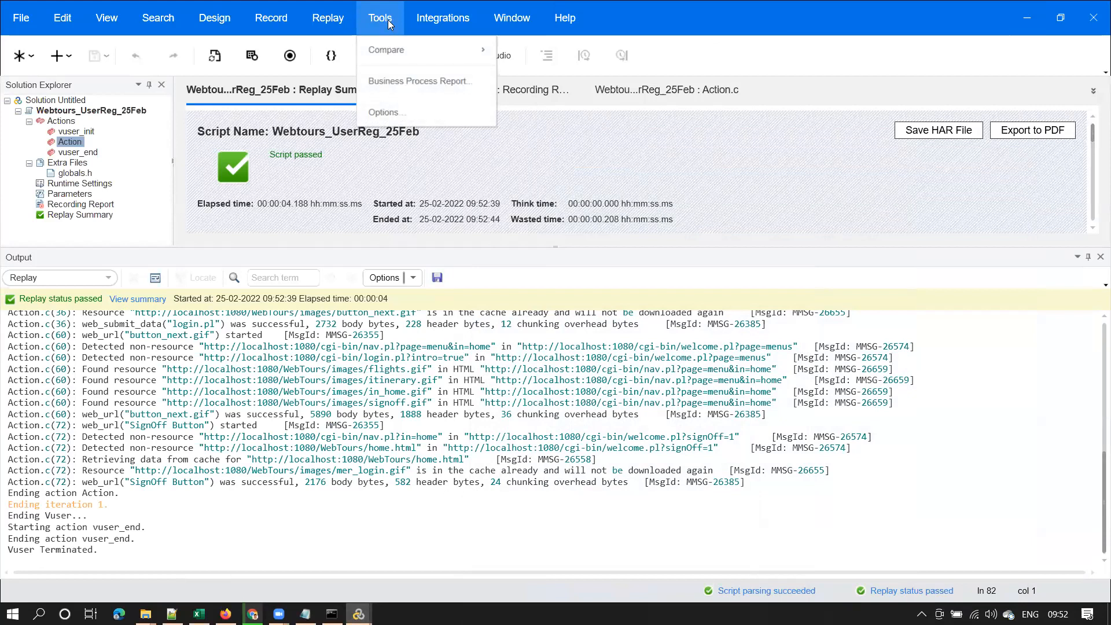
# Open Tools > Options and show the Replay settings under the Scripting options
pyautogui.click(387, 113)
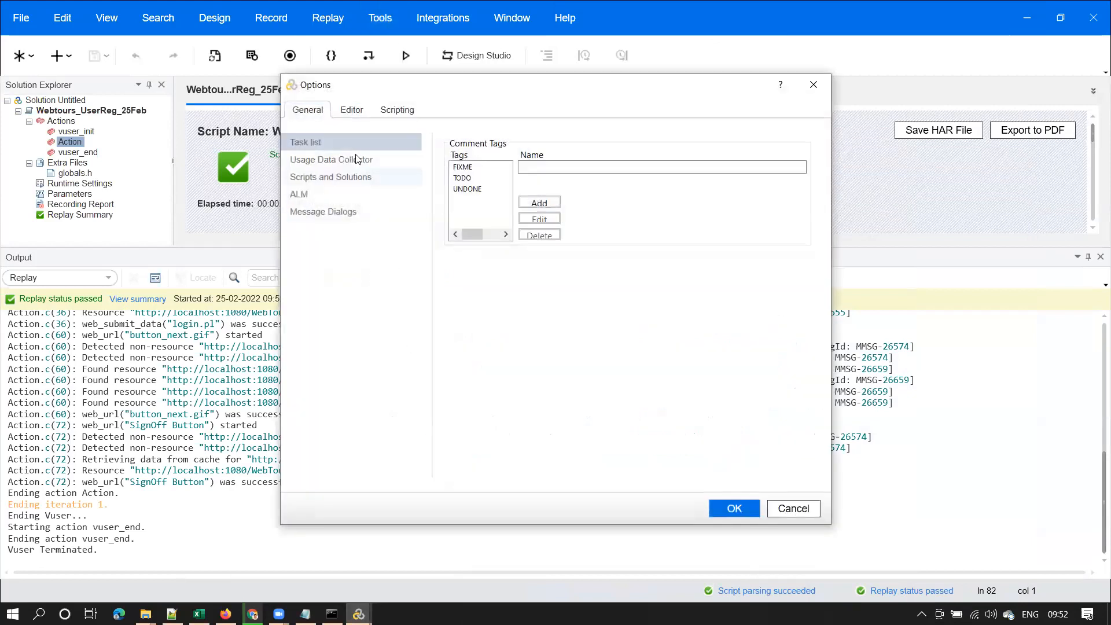
pyautogui.click(398, 111)
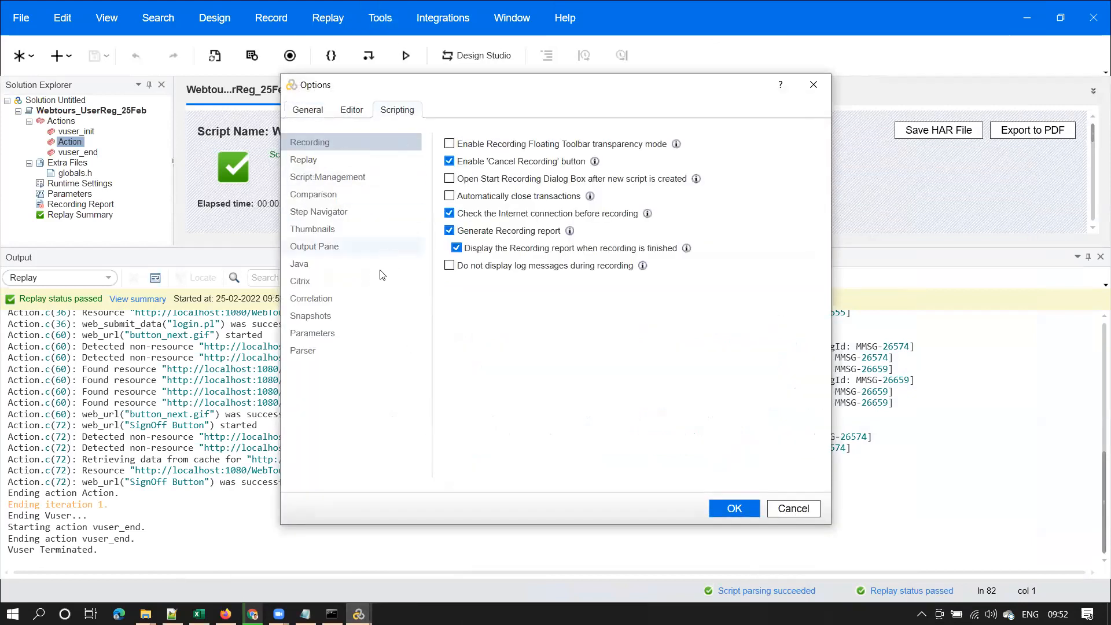
pyautogui.click(315, 161)
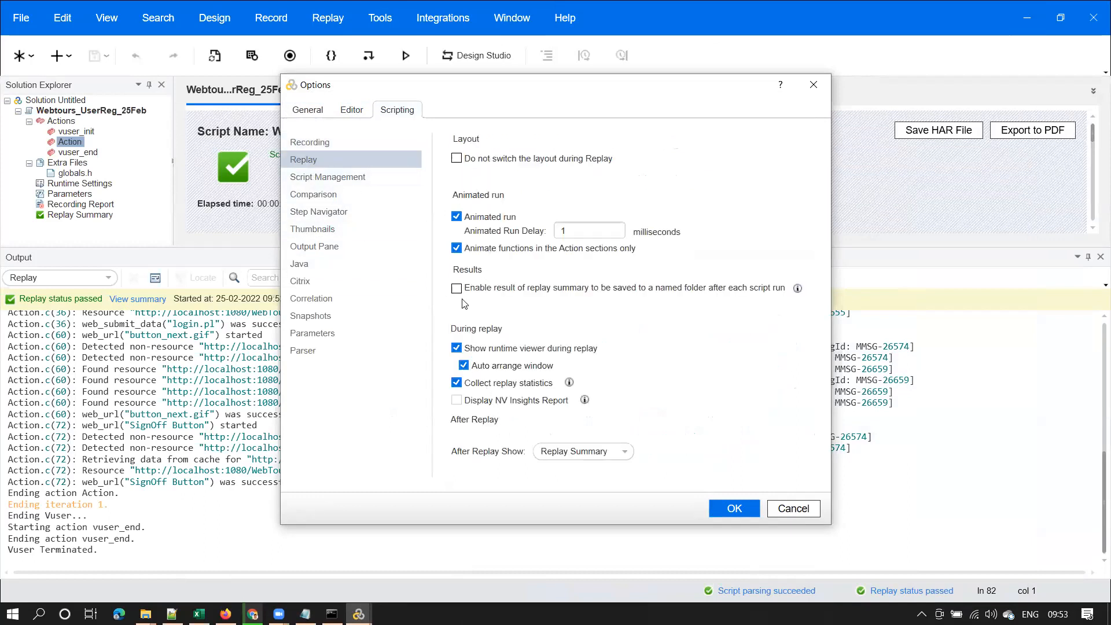
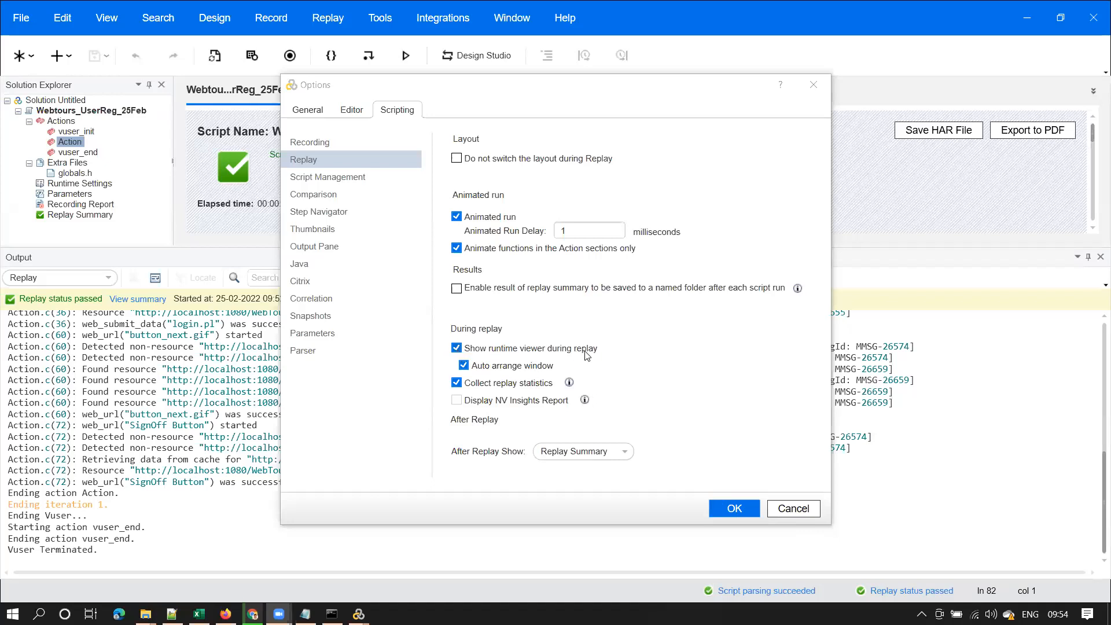
# Close the replay options and enlarge the Replay Summary to show the passed vuser_init, Action and vuser_end
pyautogui.click(735, 509)
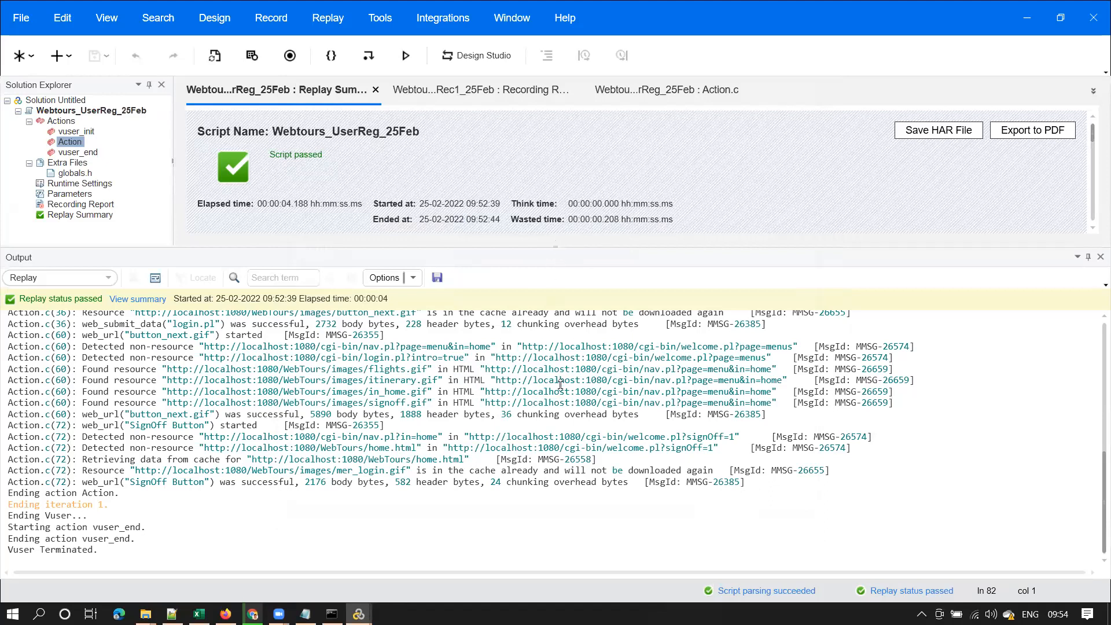
pyautogui.moveTo(555, 247); pyautogui.dragTo(556, 418)
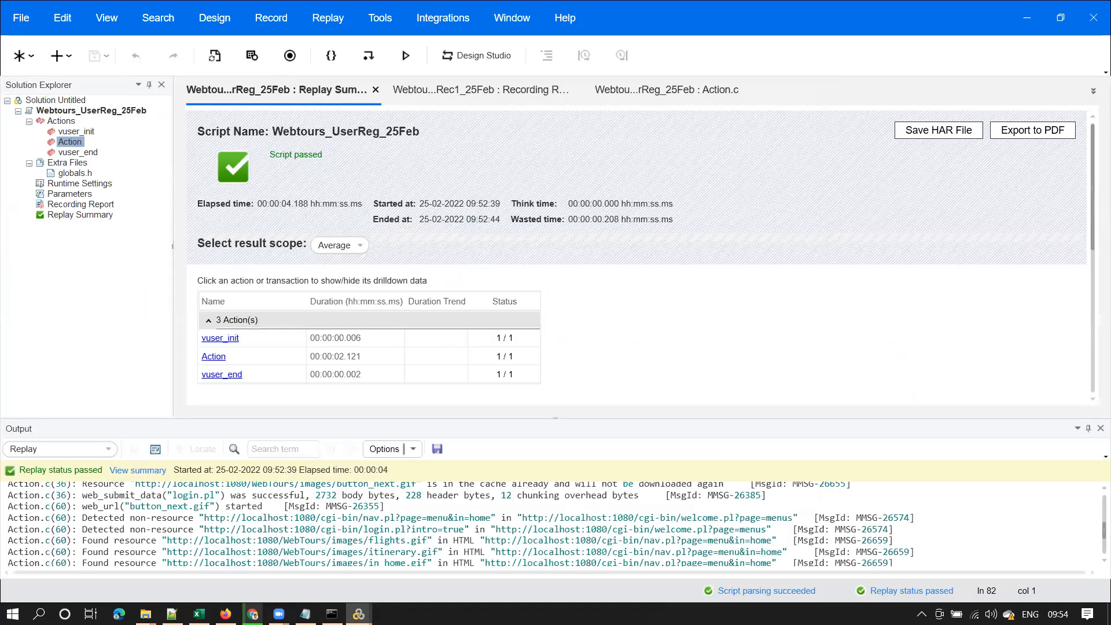
# Step the Runtime Viewer back to the Web Tours home page, then forward to Sign up now
pyautogui.hotkey('alt', 'Tab')
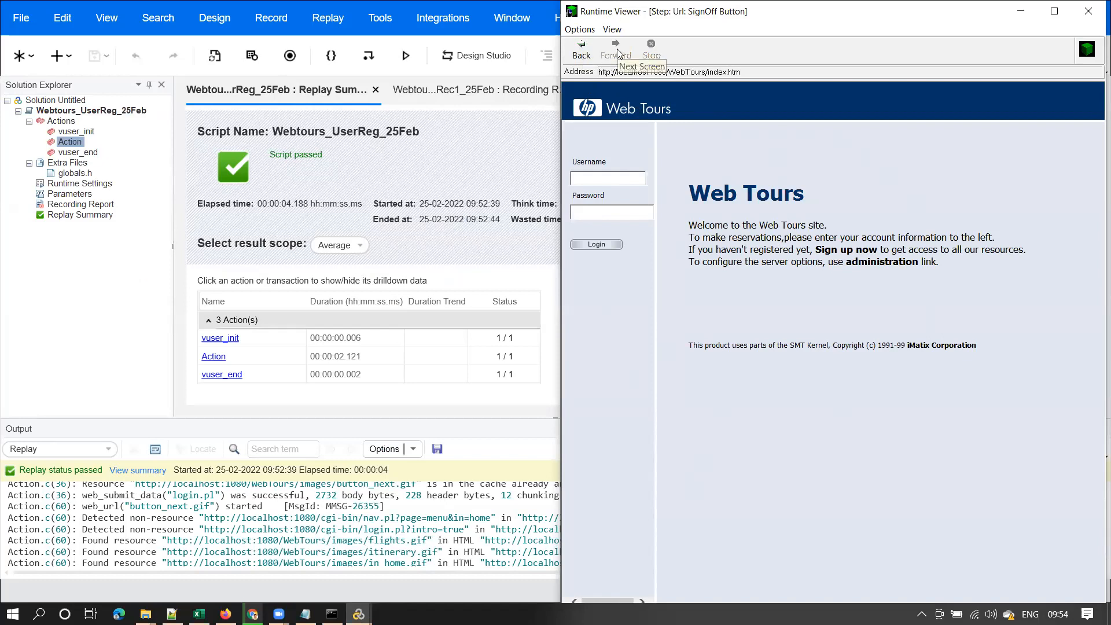
pyautogui.click(580, 49)
pyautogui.click(581, 49)
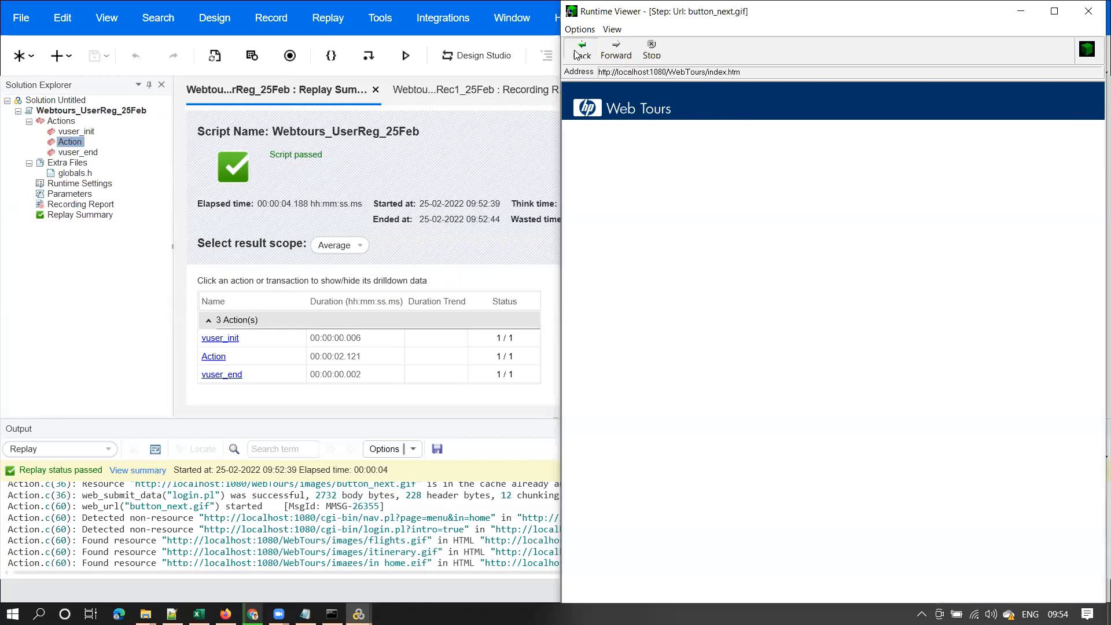
pyautogui.click(578, 52)
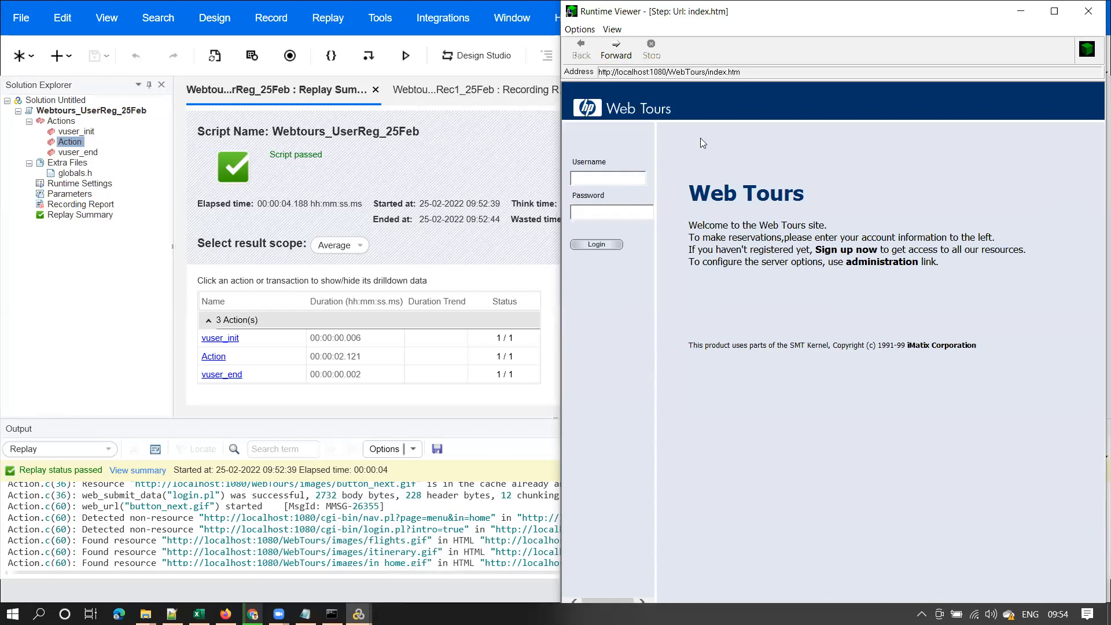
pyautogui.click(619, 55)
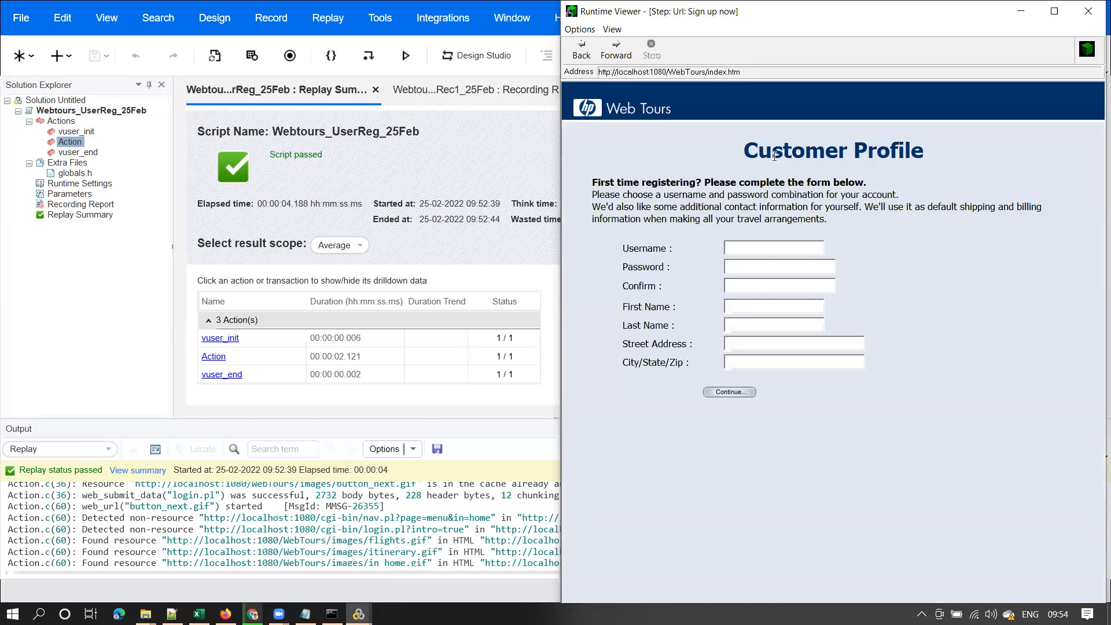
# Open Action.c, mark the Sign up now step on line 18, and restore the Runtime Viewer
pyautogui.doubleClick(76, 143)
pyautogui.moveTo(1094, 330); pyautogui.dragTo(1094, 144)
pyautogui.click(350, 303)
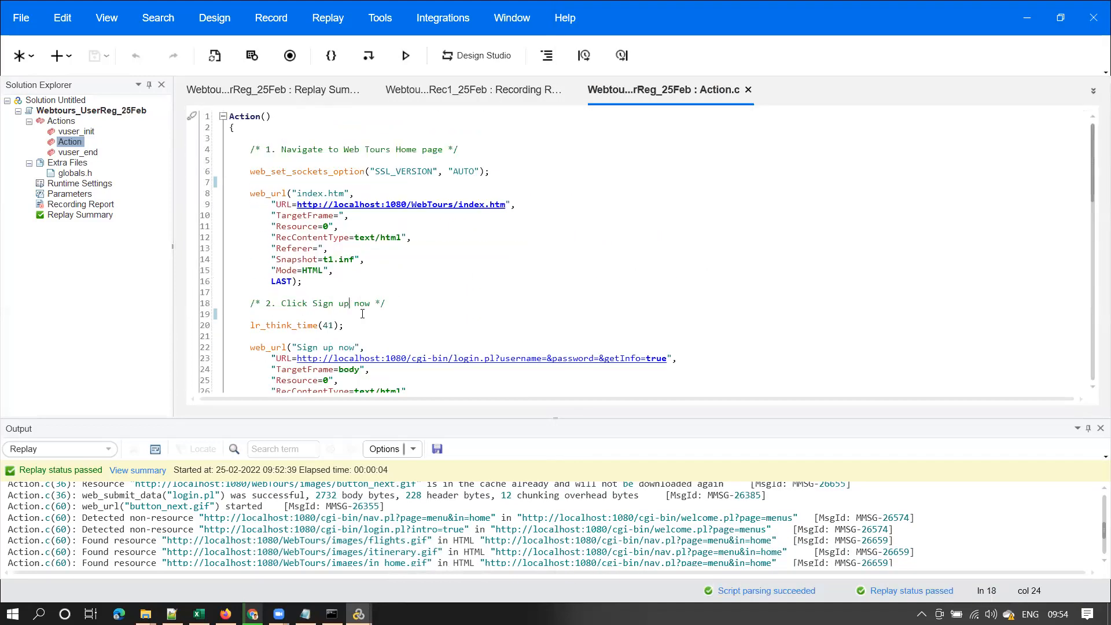
pyautogui.moveTo(359, 614)
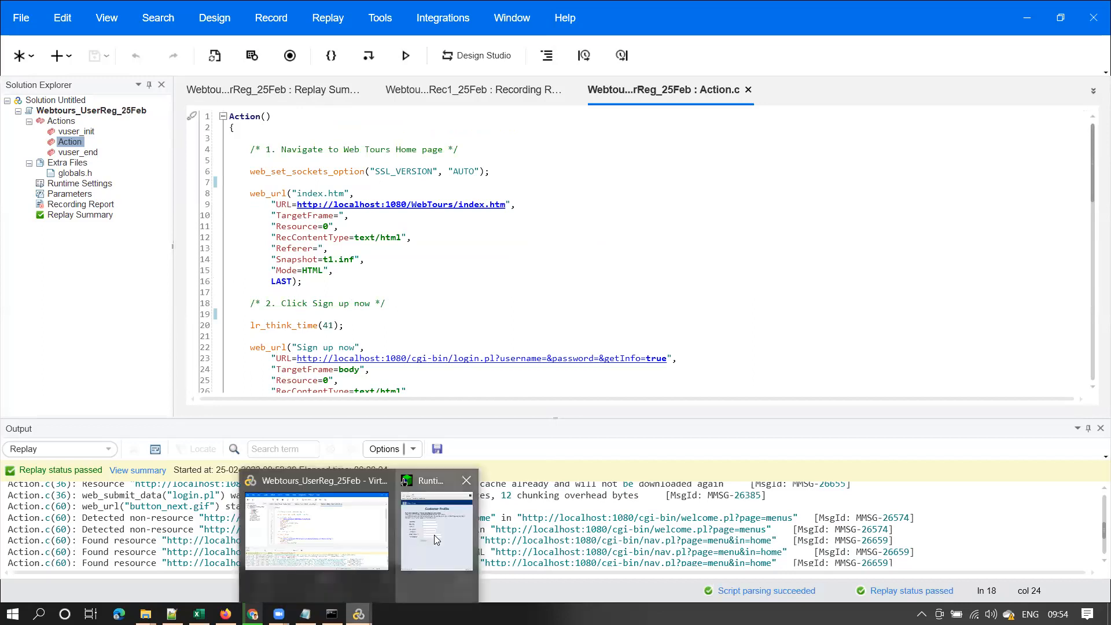
pyautogui.click(434, 538)
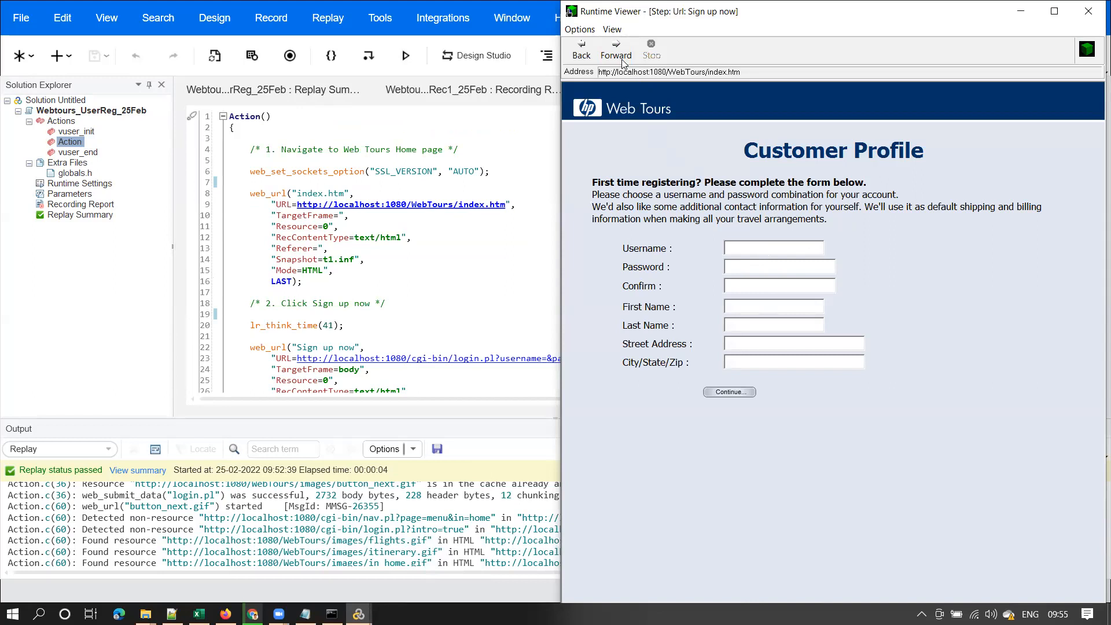
# Inspect the rejected username and the 'username is taken' warning in the Runtime Viewer
pyautogui.doubleClick(790, 254)
pyautogui.moveTo(614, 211); pyautogui.dragTo(996, 227)
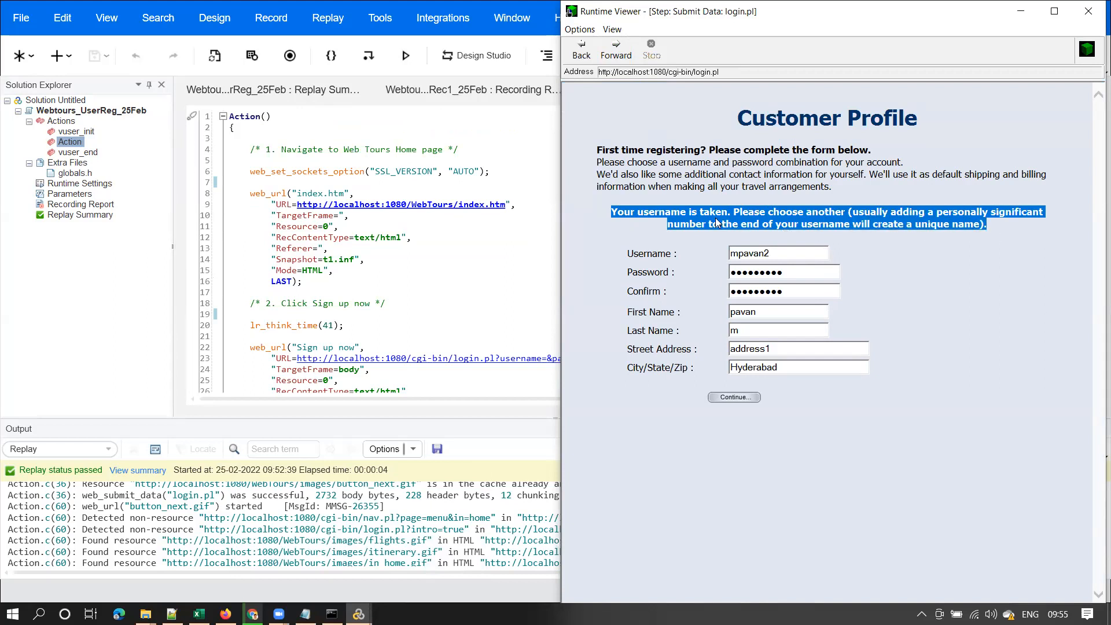
pyautogui.moveTo(773, 255); pyautogui.dragTo(712, 255)
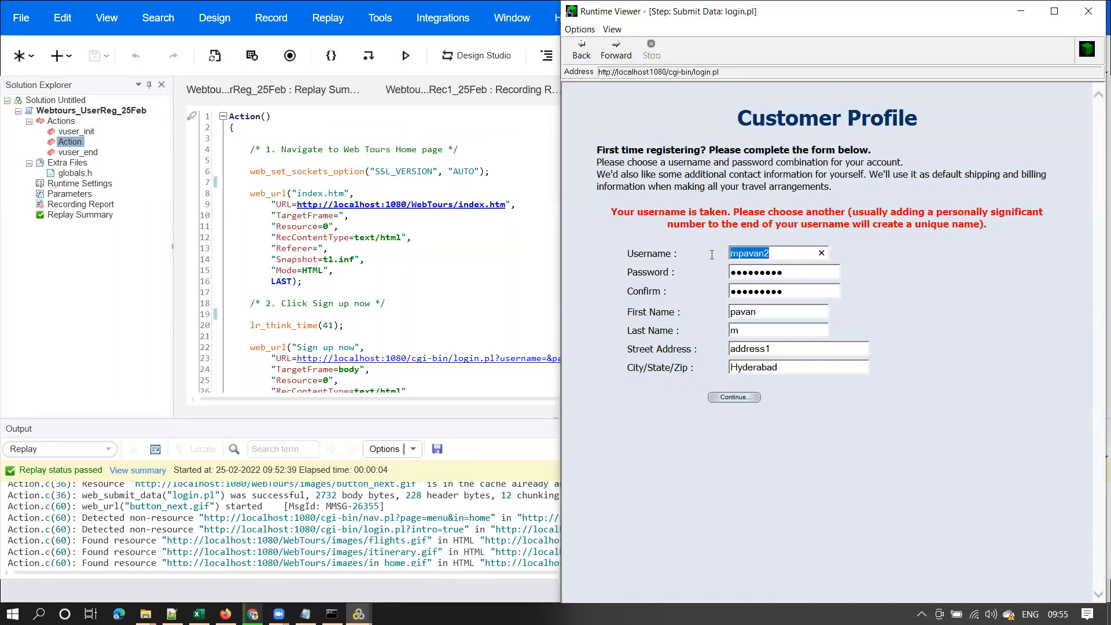
pyautogui.click(775, 254)
pyautogui.moveTo(774, 253); pyautogui.dragTo(720, 254)
pyautogui.moveTo(774, 253); pyautogui.dragTo(725, 253)
pyautogui.moveTo(638, 212); pyautogui.dragTo(979, 225)
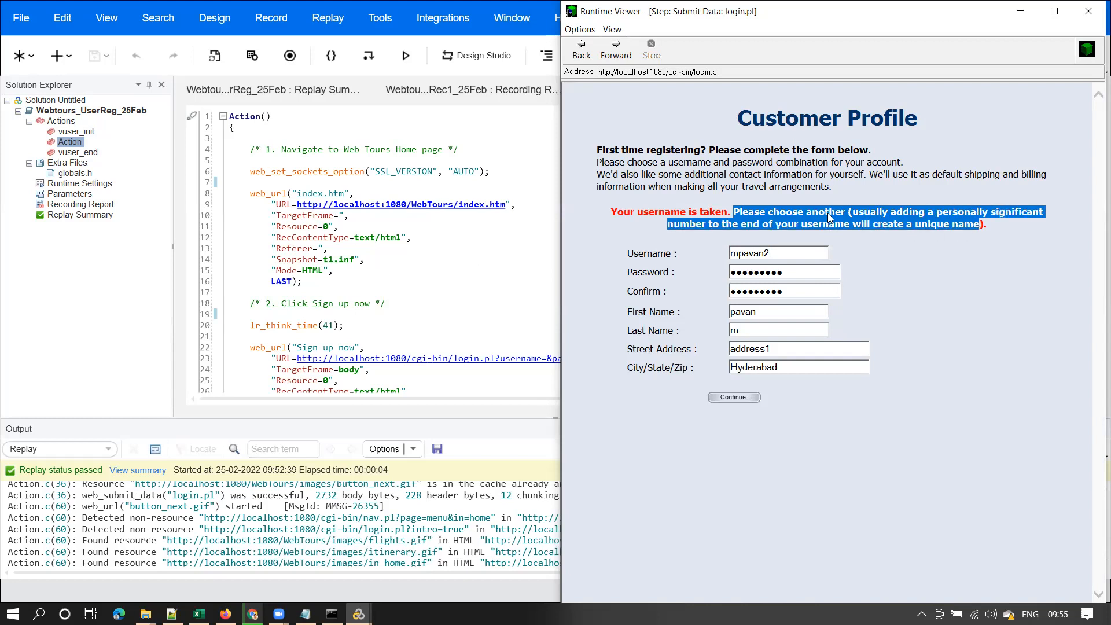
pyautogui.click(877, 228)
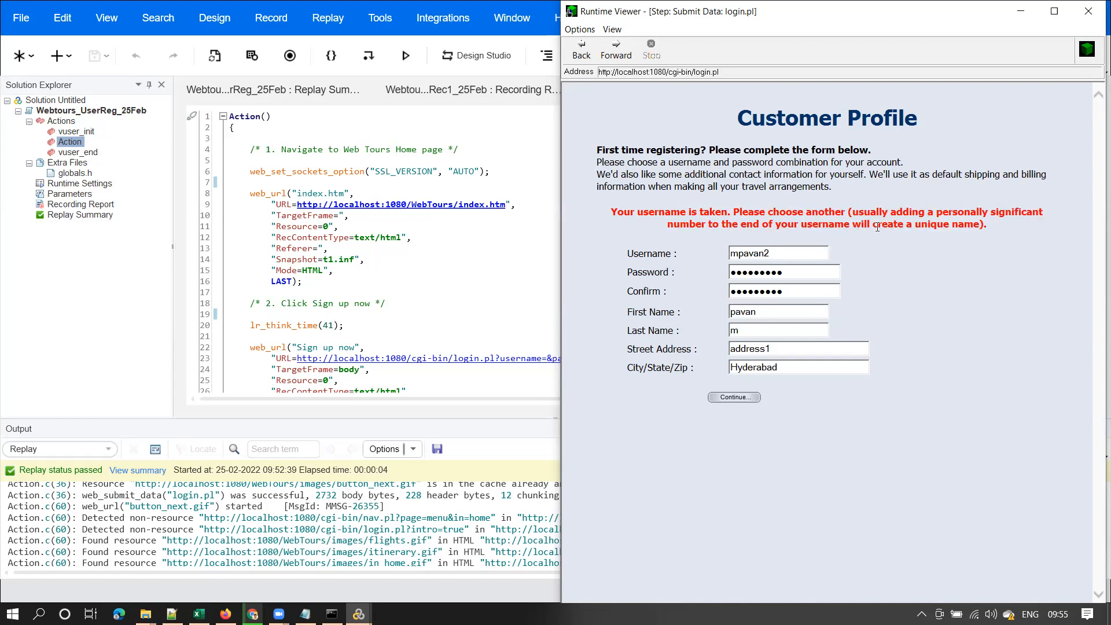
pyautogui.moveTo(853, 212); pyautogui.dragTo(1031, 222)
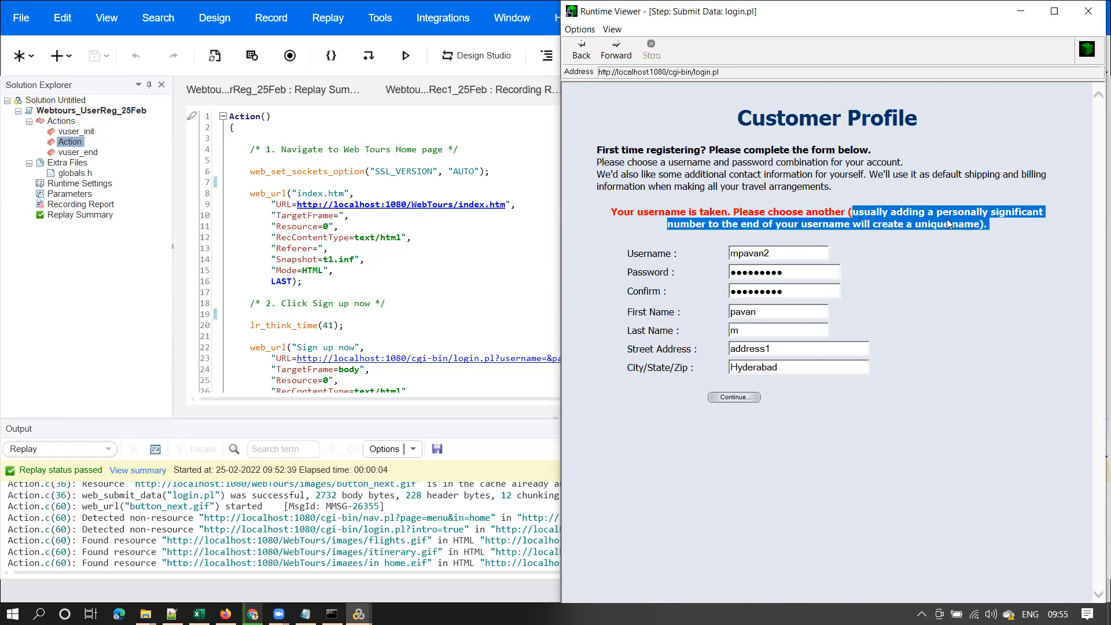
pyautogui.click(761, 224)
pyautogui.moveTo(741, 224); pyautogui.dragTo(976, 227)
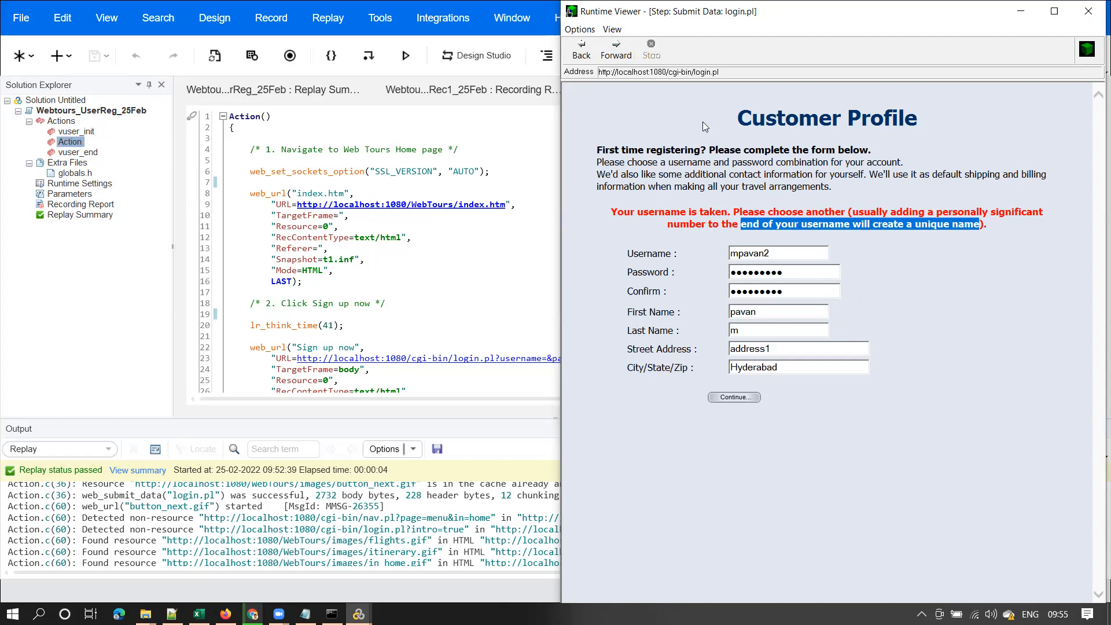
# Step forward past submission and back to the submitted Customer Profile form to review the warning
pyautogui.click(617, 52)
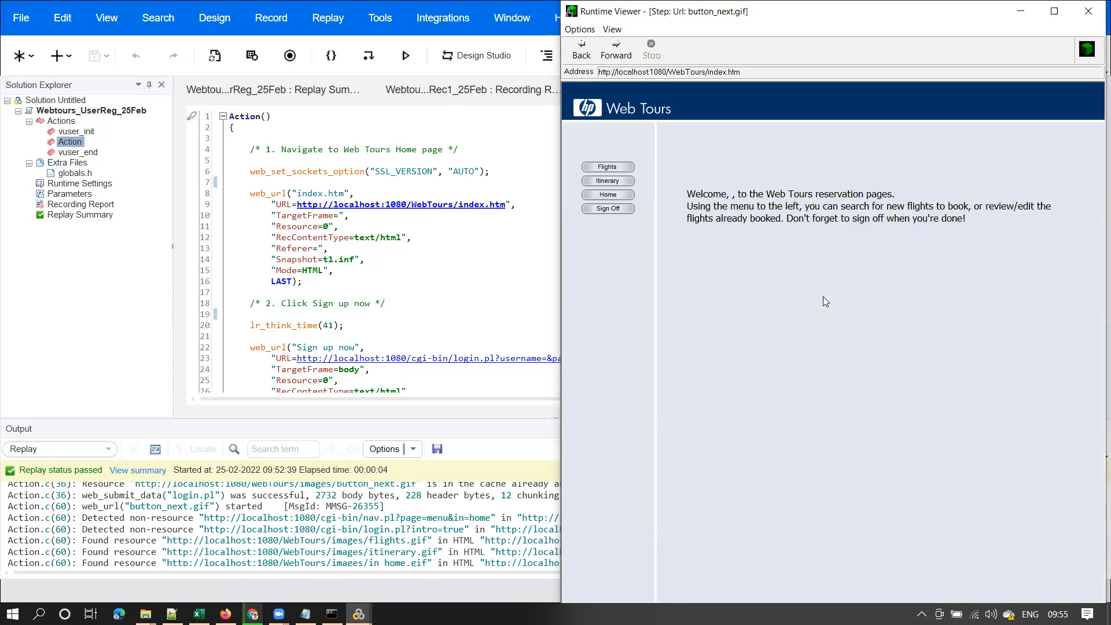
pyautogui.click(581, 51)
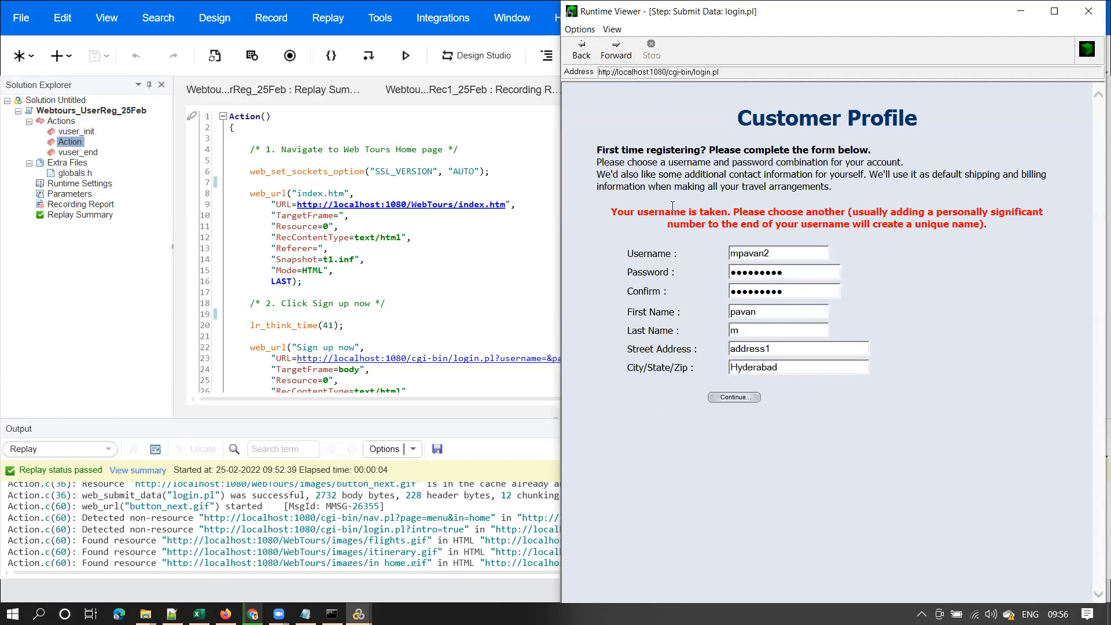
pyautogui.moveTo(608, 214); pyautogui.dragTo(842, 234)
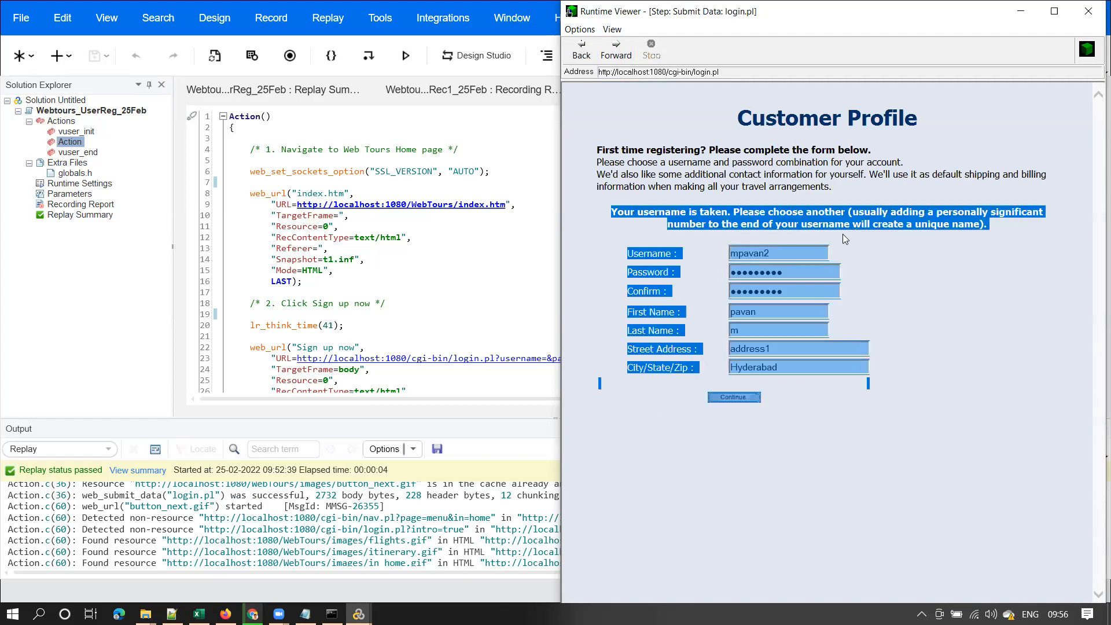
pyautogui.click(770, 254)
# Minimize the Runtime Viewer and close the Output pane to show more of Action.c
pyautogui.click(1020, 11)
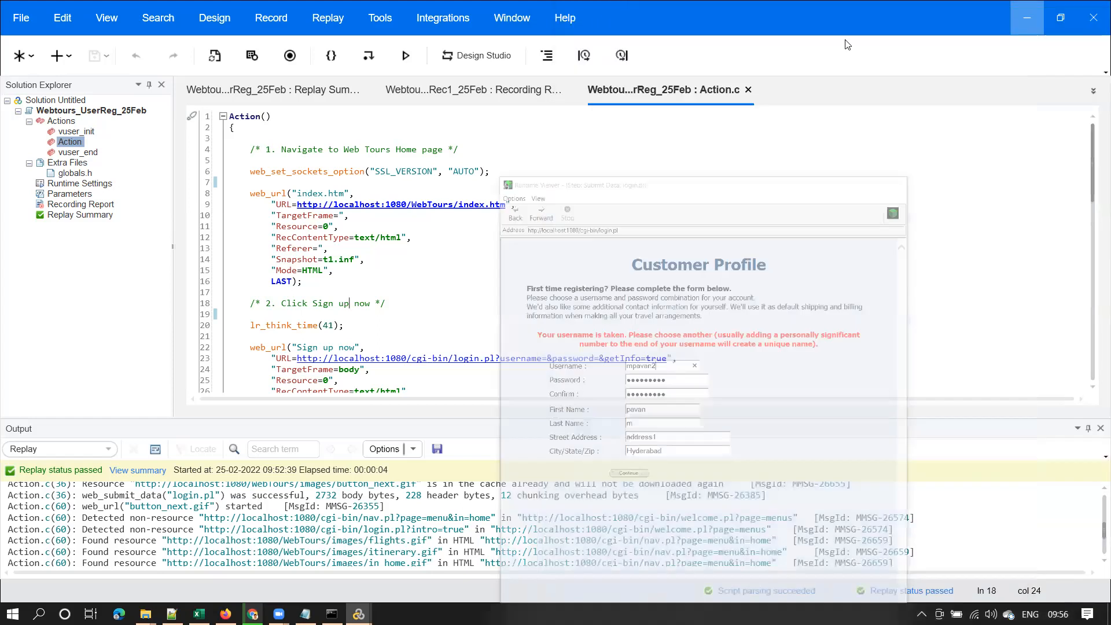
pyautogui.moveTo(1092, 168); pyautogui.dragTo(1092, 253)
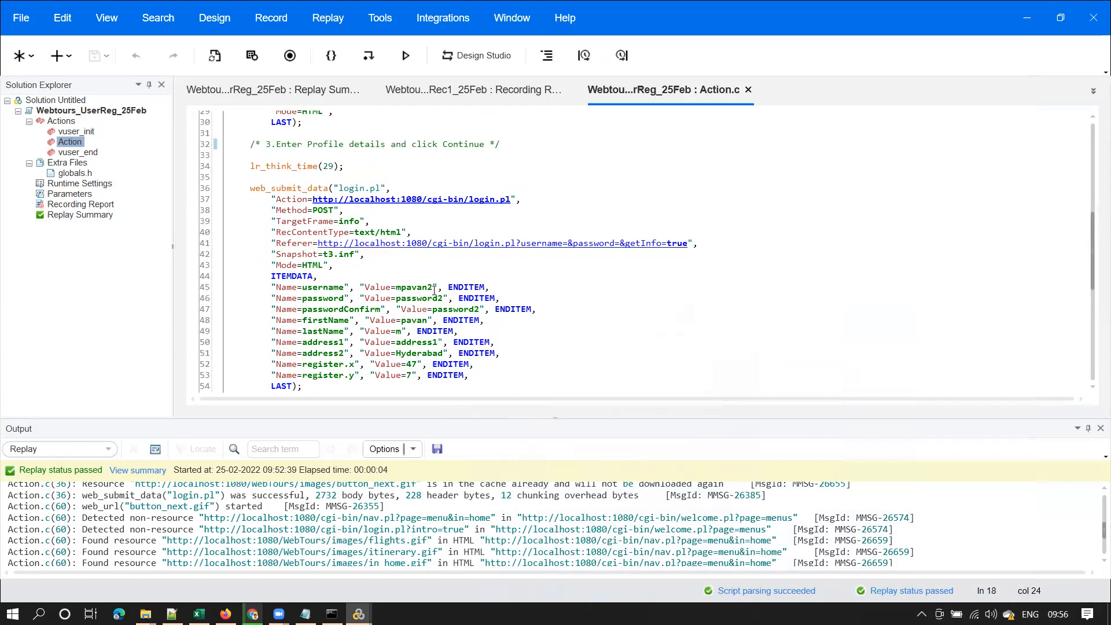
pyautogui.doubleClick(434, 288)
pyautogui.click(1101, 428)
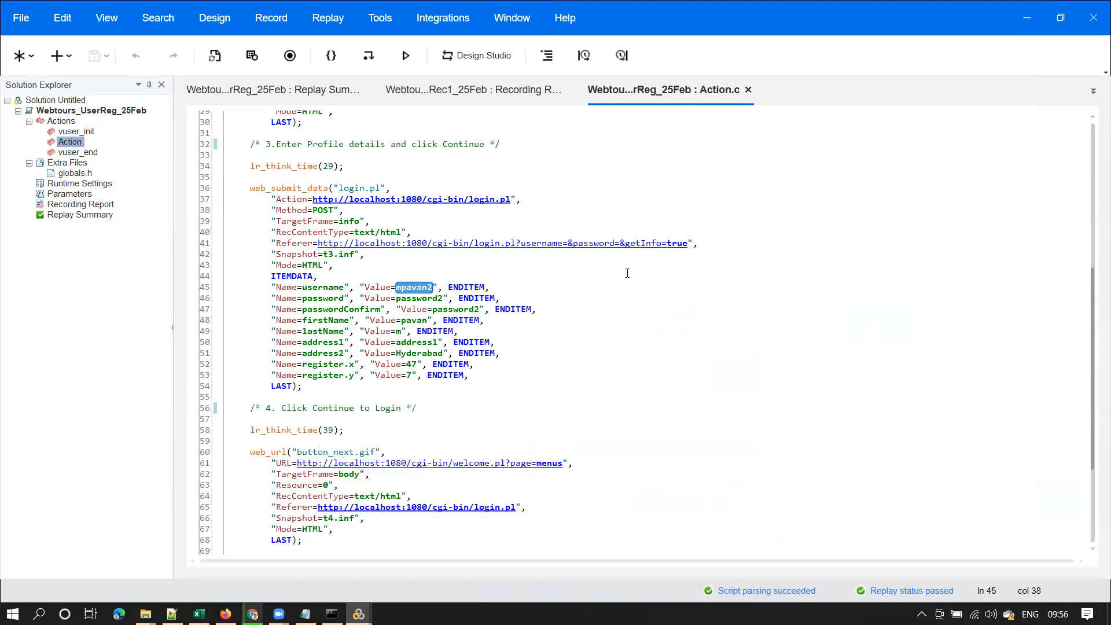
# Change the username, password and passwordConfirm suffixes from 2 to 3 in web_submit_data
pyautogui.doubleClick(429, 289)
pyautogui.click(432, 291)
pyautogui.press('BackSpace')
pyautogui.write('3')
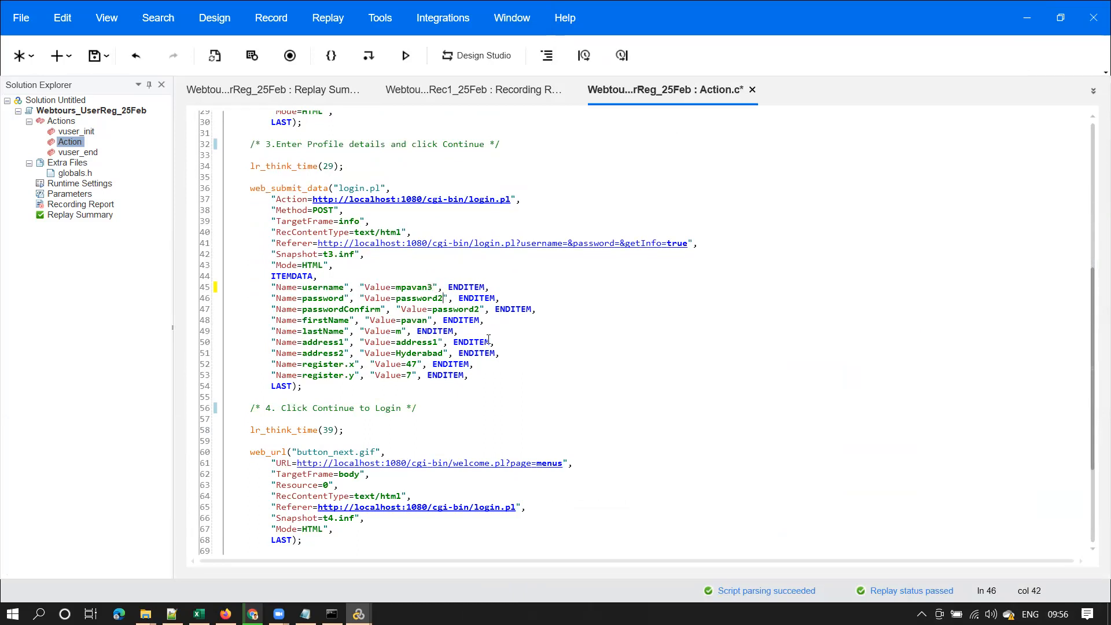
pyautogui.press('BackSpace')
pyautogui.write('3')
pyautogui.click(479, 310)
pyautogui.press('Delete')
pyautogui.write('3')
# Save Action.c and select the home page request on lines 8–16
pyautogui.click(94, 56)
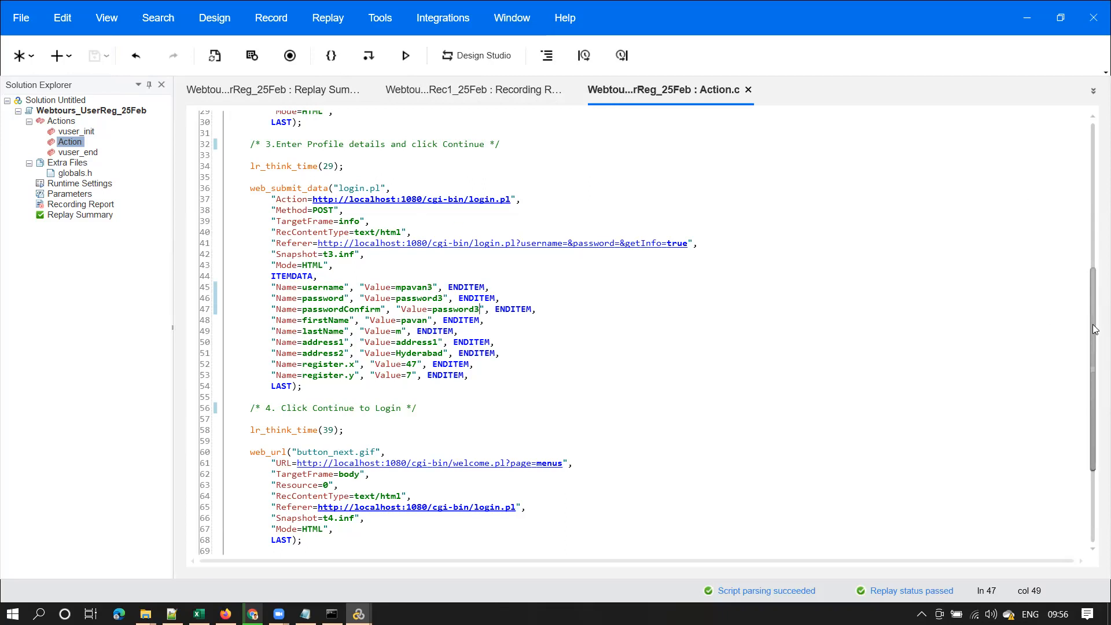
pyautogui.scroll(5, 1095, 176)
pyautogui.scroll(5, 1094, 175)
pyautogui.moveTo(247, 188); pyautogui.dragTo(394, 288)
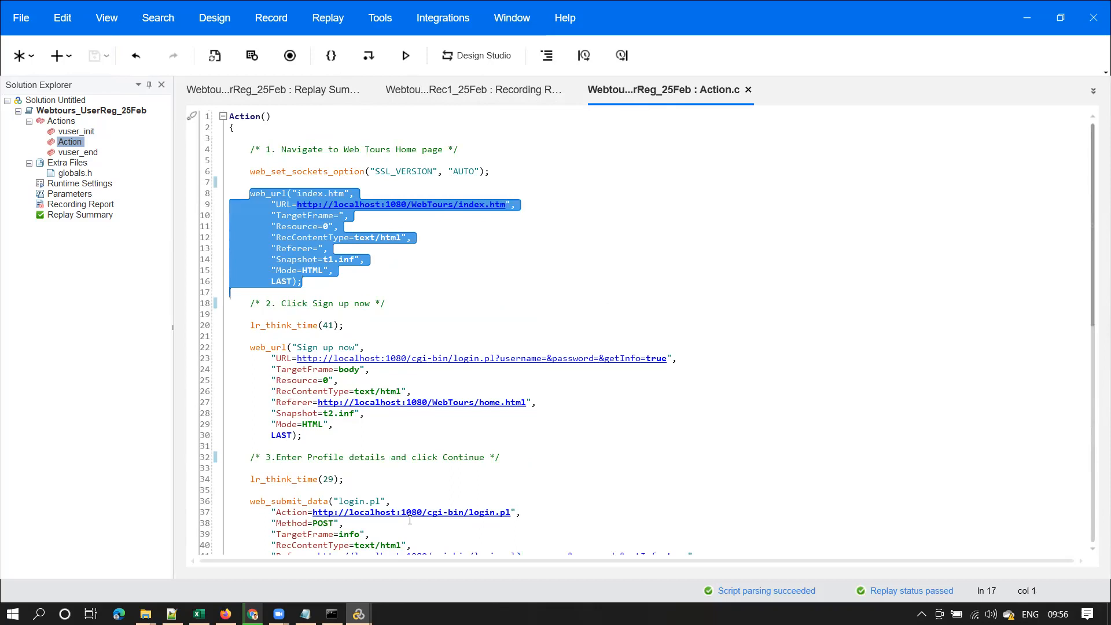
# Review the home page and Sign up now web_url blocks, then replay the edited script
pyautogui.click(431, 262)
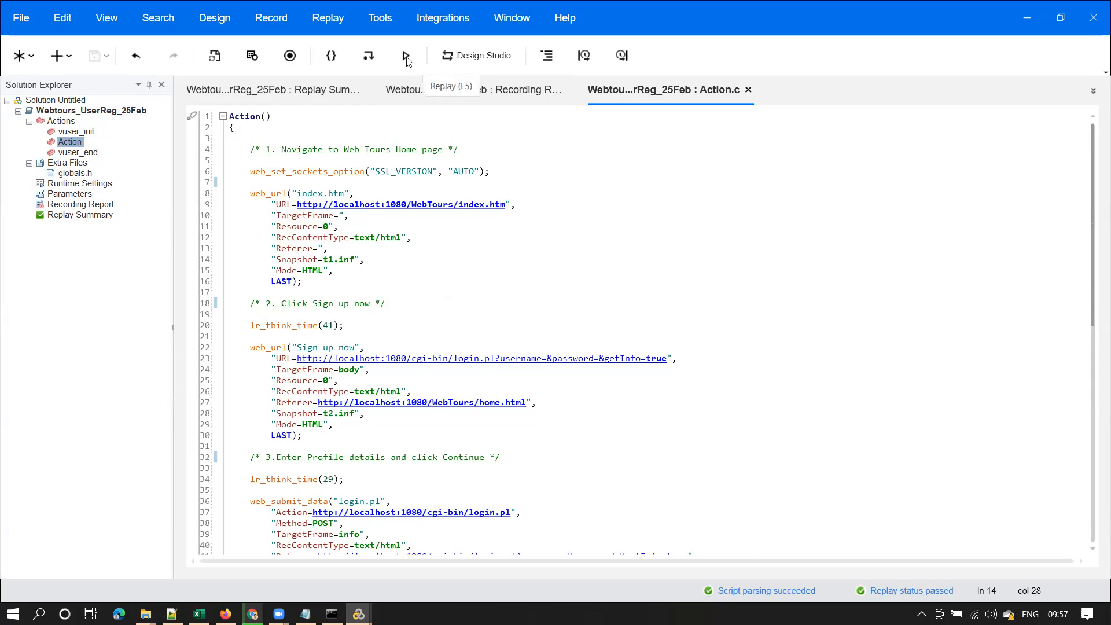
pyautogui.click(241, 182)
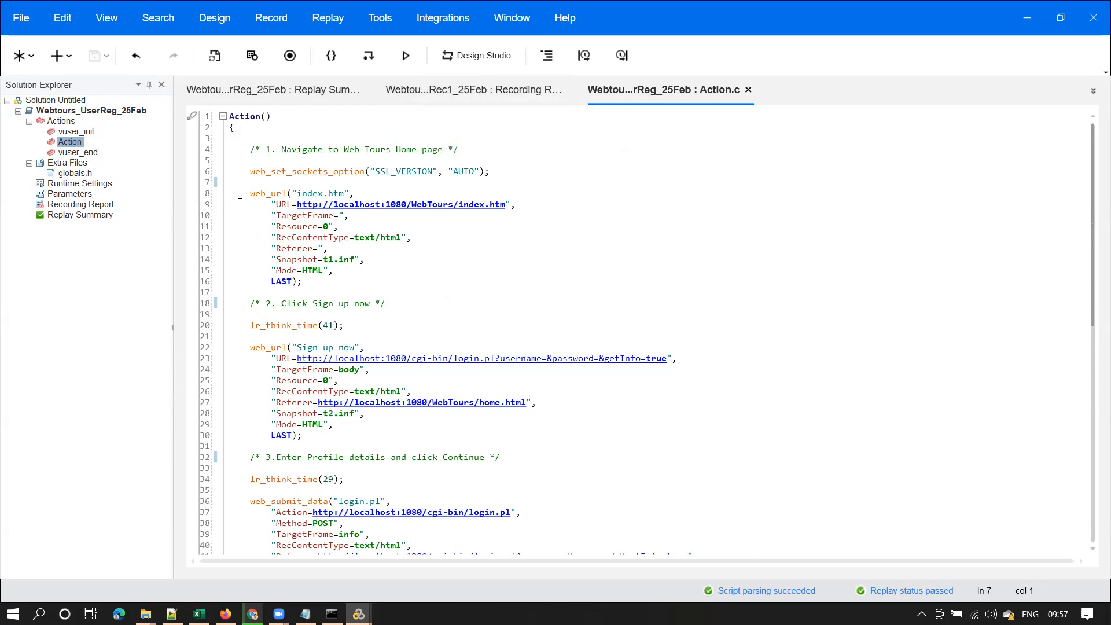
pyautogui.moveTo(248, 194); pyautogui.dragTo(231, 292)
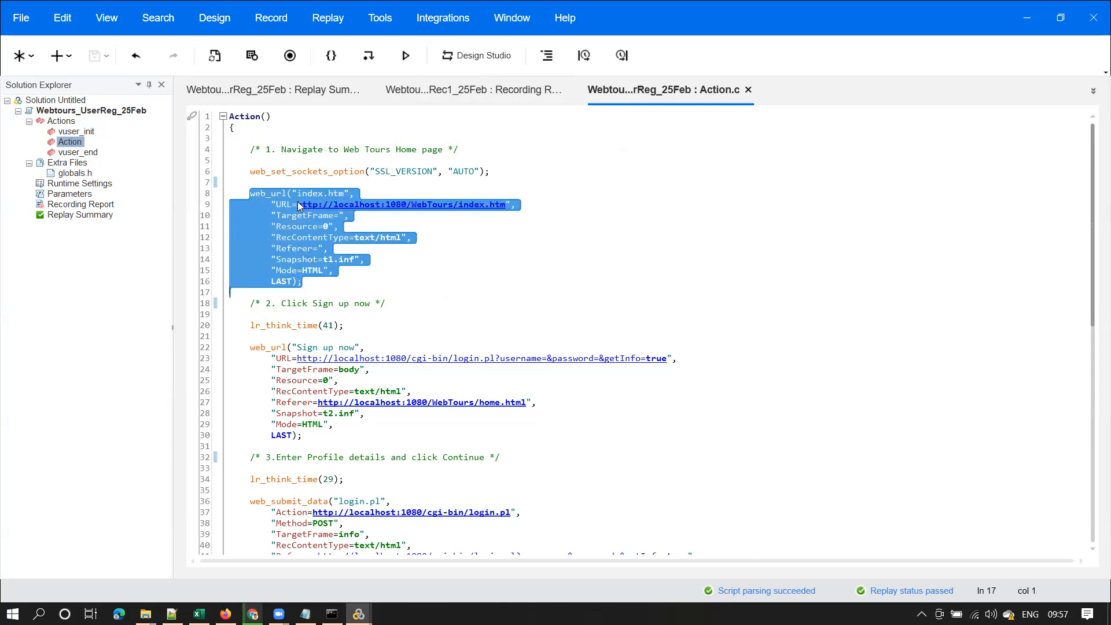
pyautogui.click(277, 178)
pyautogui.moveTo(249, 194); pyautogui.dragTo(334, 271)
pyautogui.moveTo(250, 349); pyautogui.dragTo(348, 441)
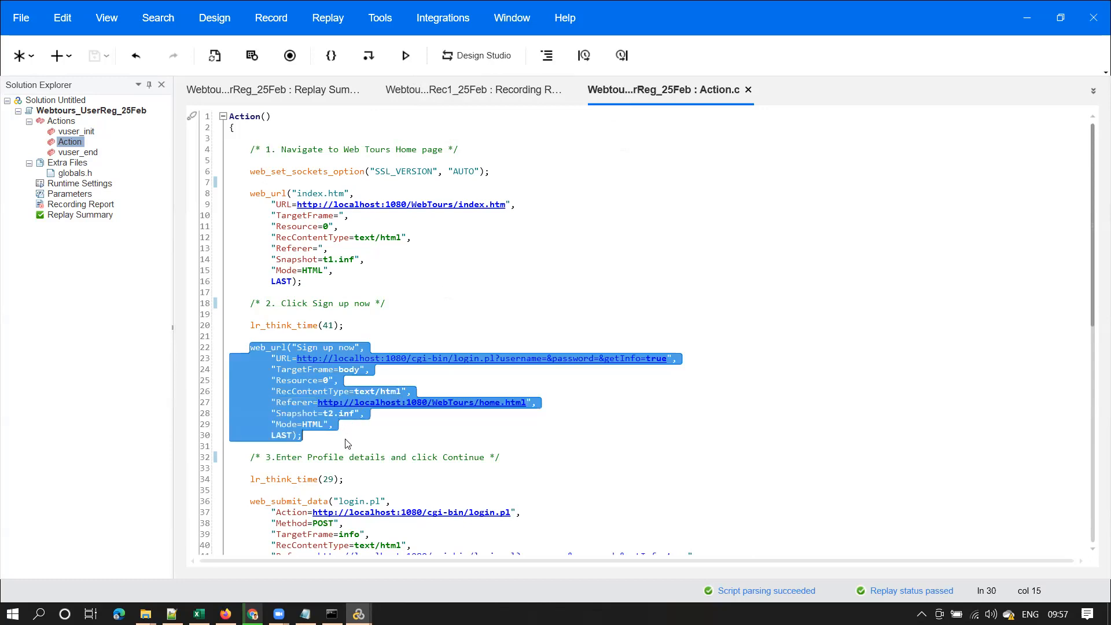
pyautogui.click(407, 56)
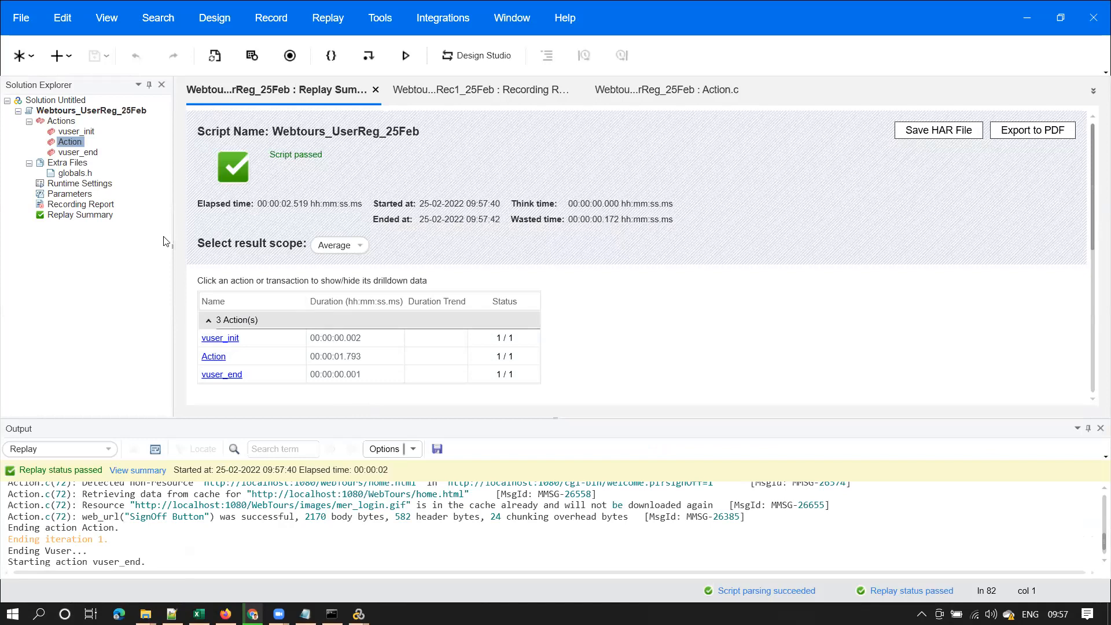
# Inspect the lr_think_time(41) and lr_think_time(29) calls in Action.c, then open Runtime Settings
pyautogui.doubleClick(69, 143)
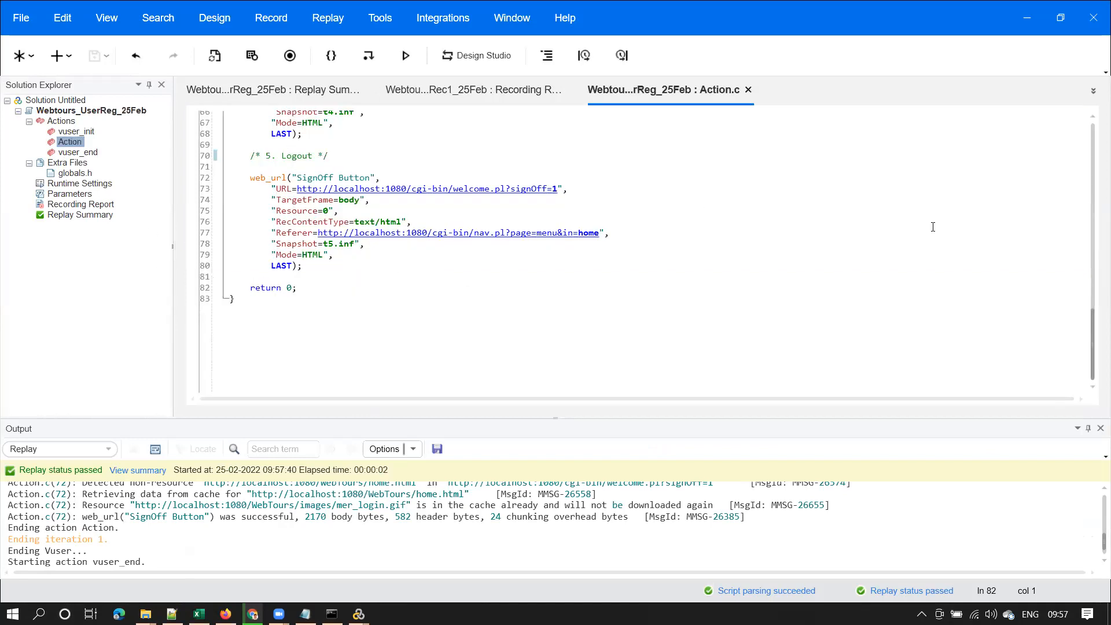
pyautogui.moveTo(1095, 333); pyautogui.dragTo(1094, 149)
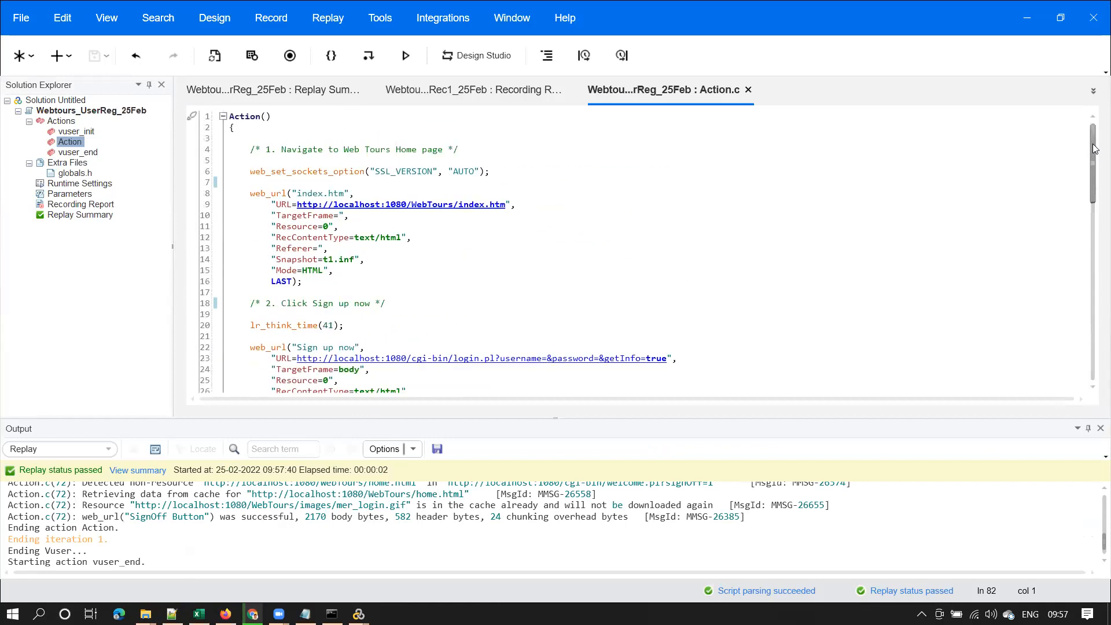
pyautogui.moveTo(344, 326); pyautogui.dragTo(252, 327)
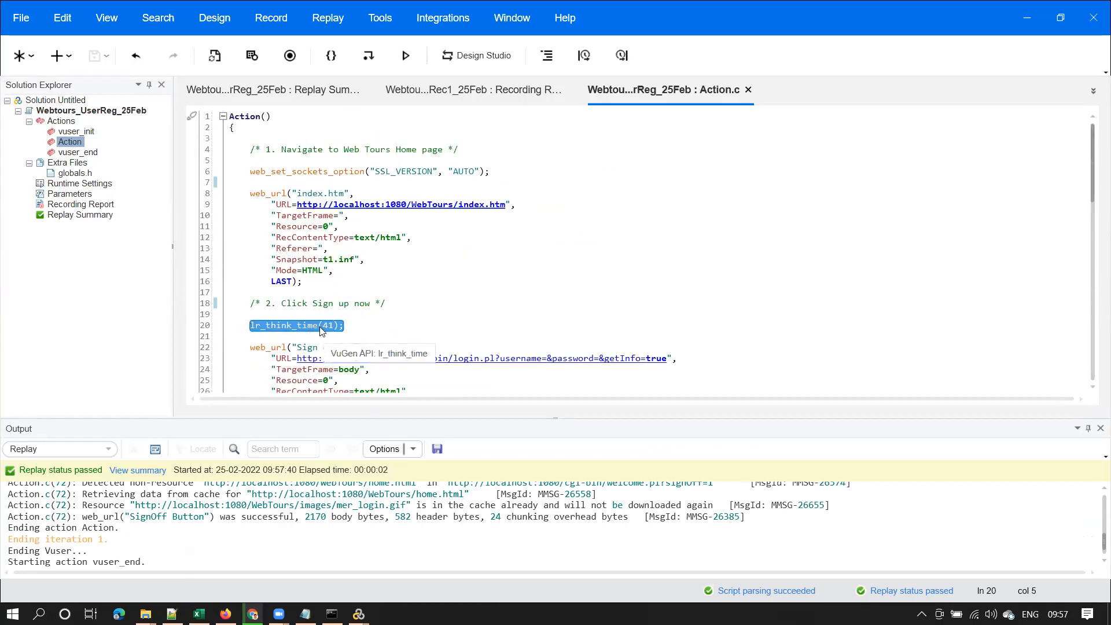
pyautogui.doubleClick(307, 327)
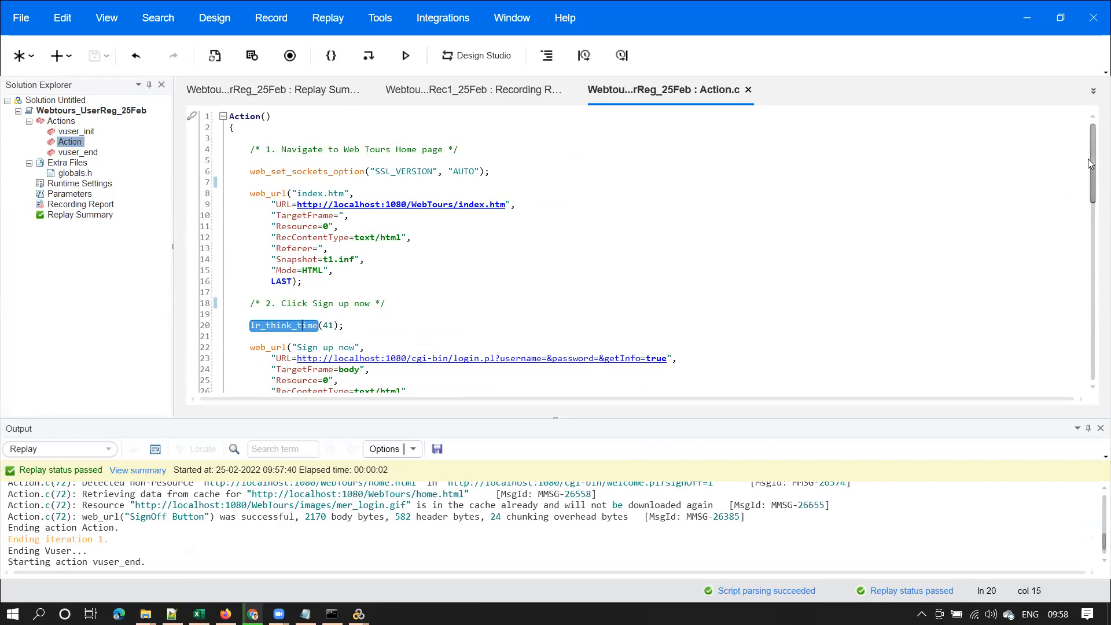
pyautogui.moveTo(1093, 158); pyautogui.dragTo(1093, 225)
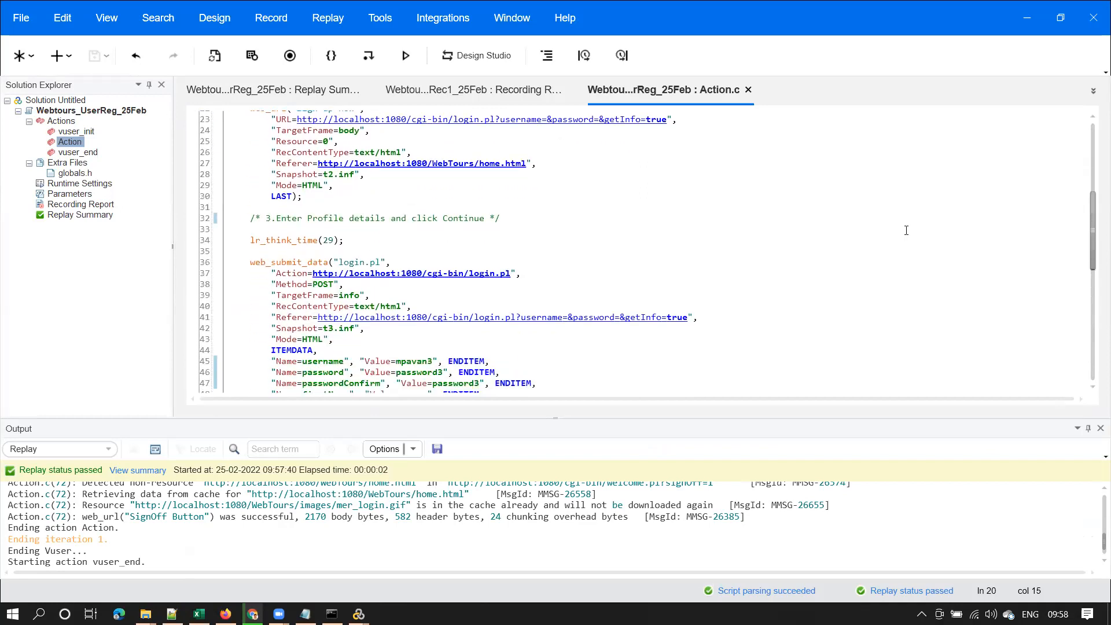
pyautogui.moveTo(345, 240); pyautogui.dragTo(250, 240)
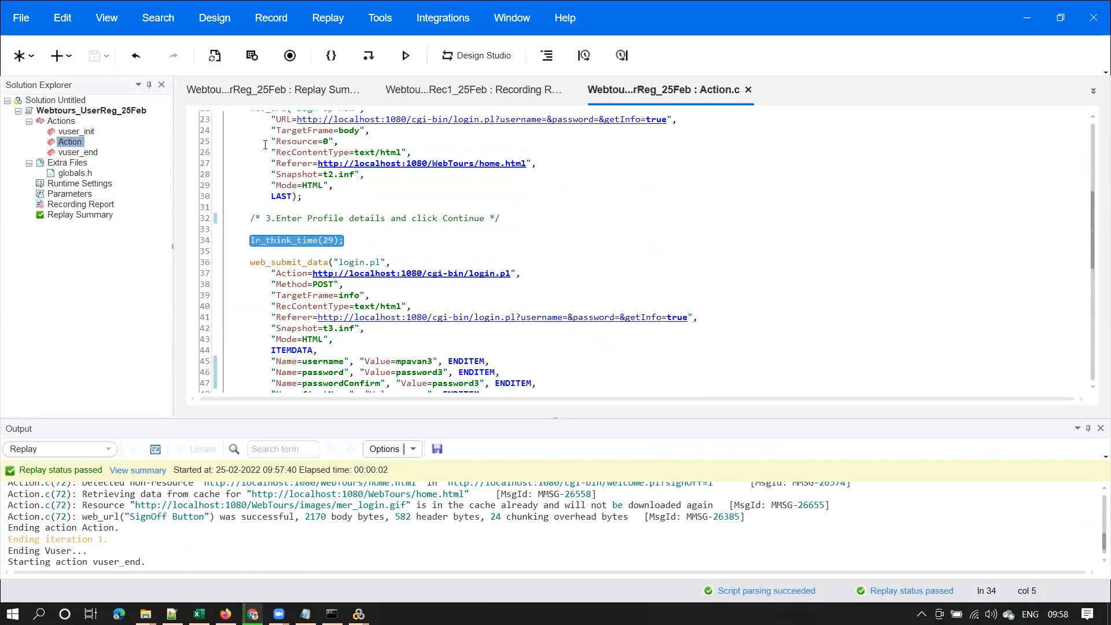
pyautogui.click(83, 185)
pyautogui.doubleClick(82, 184)
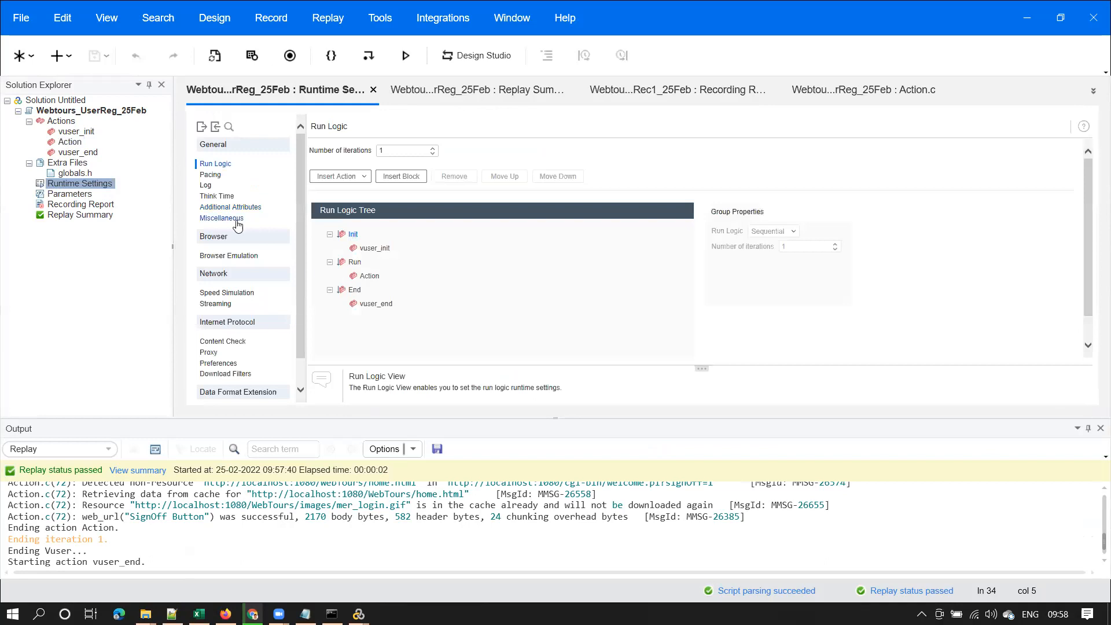
# Set Think Time to 'Replay think time as recorded', save it, and reopen Action.c
pyautogui.click(217, 197)
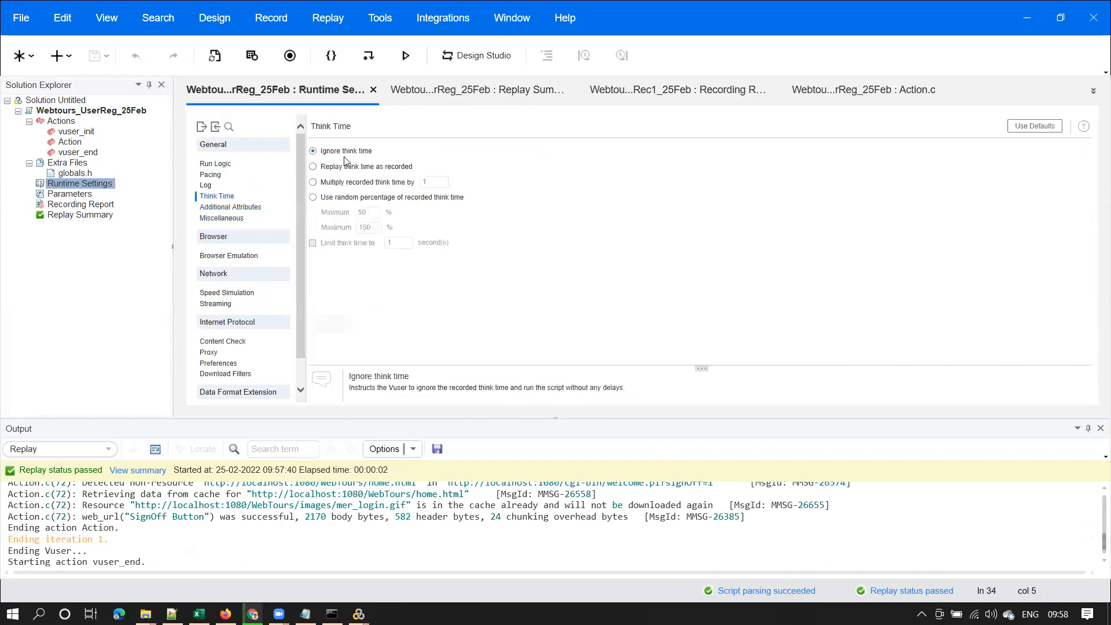
pyautogui.click(315, 168)
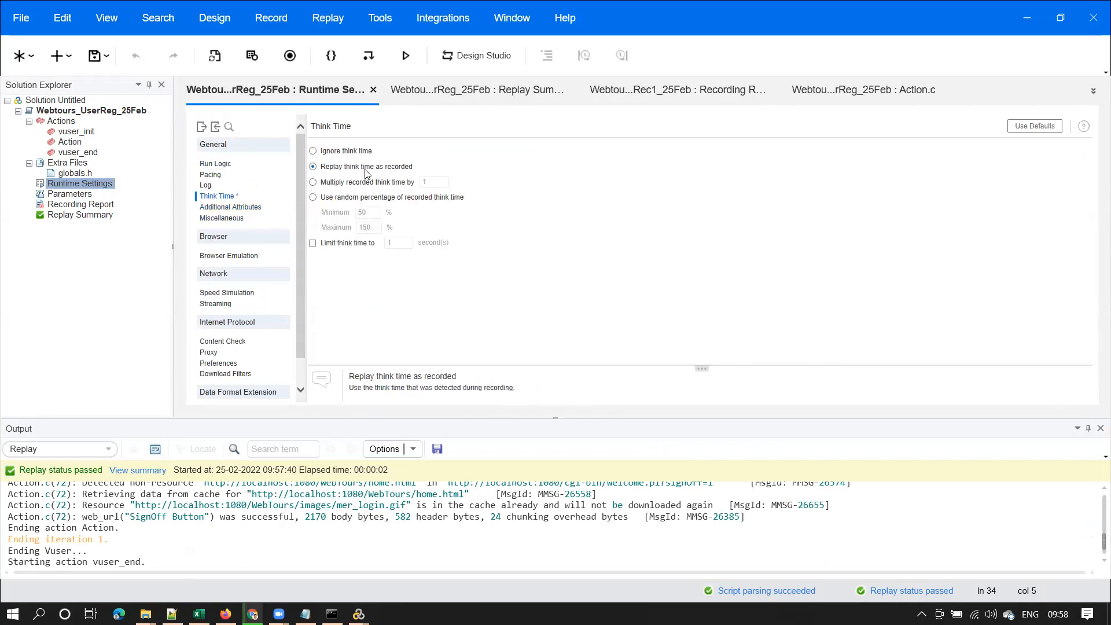
pyautogui.click(97, 57)
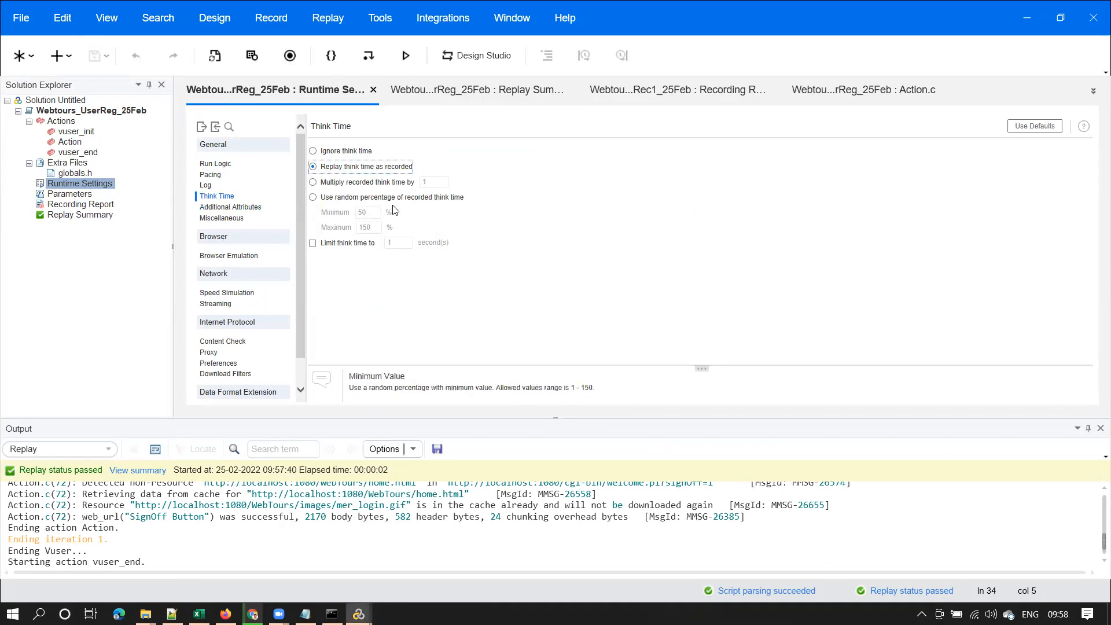
pyautogui.click(72, 143)
pyautogui.doubleClick(72, 143)
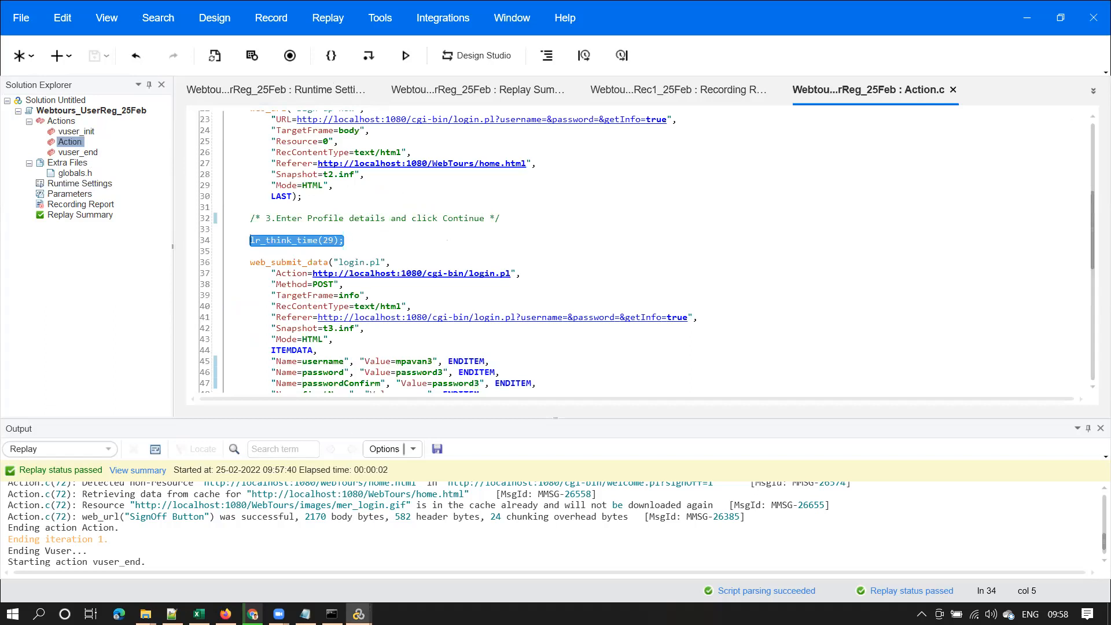
# Bring the Runtime Viewer forward and step it back one page
pyautogui.moveTo(359, 613)
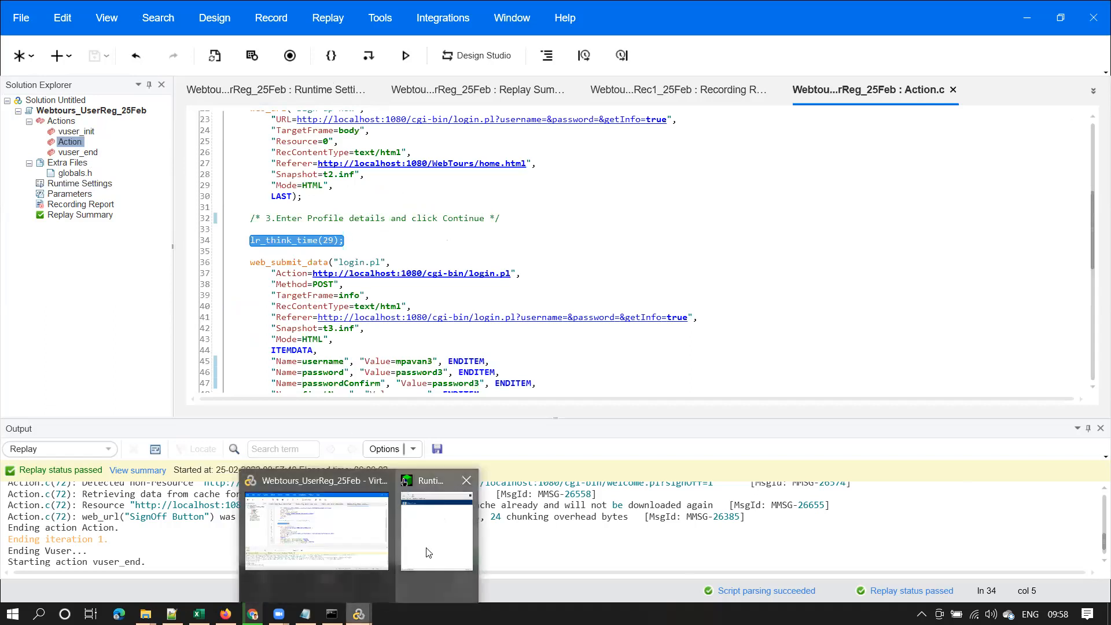
pyautogui.click(423, 573)
pyautogui.click(582, 51)
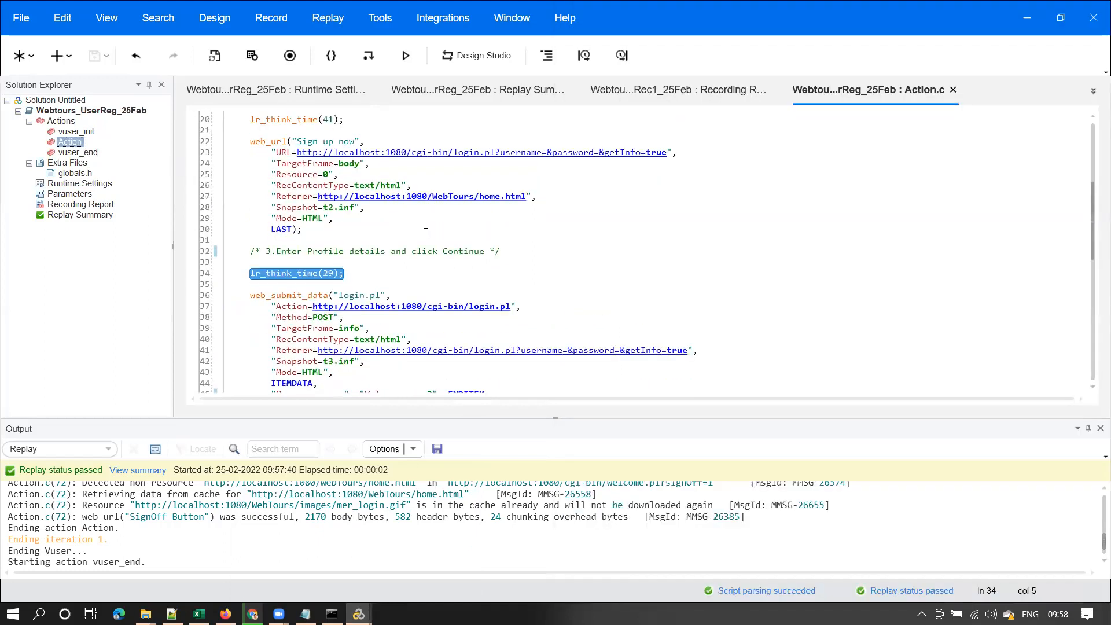
# Compare the Sign up now step comment and the recorded username on line 45 with the Customer Profile page
pyautogui.scroll(6, 275, 291)
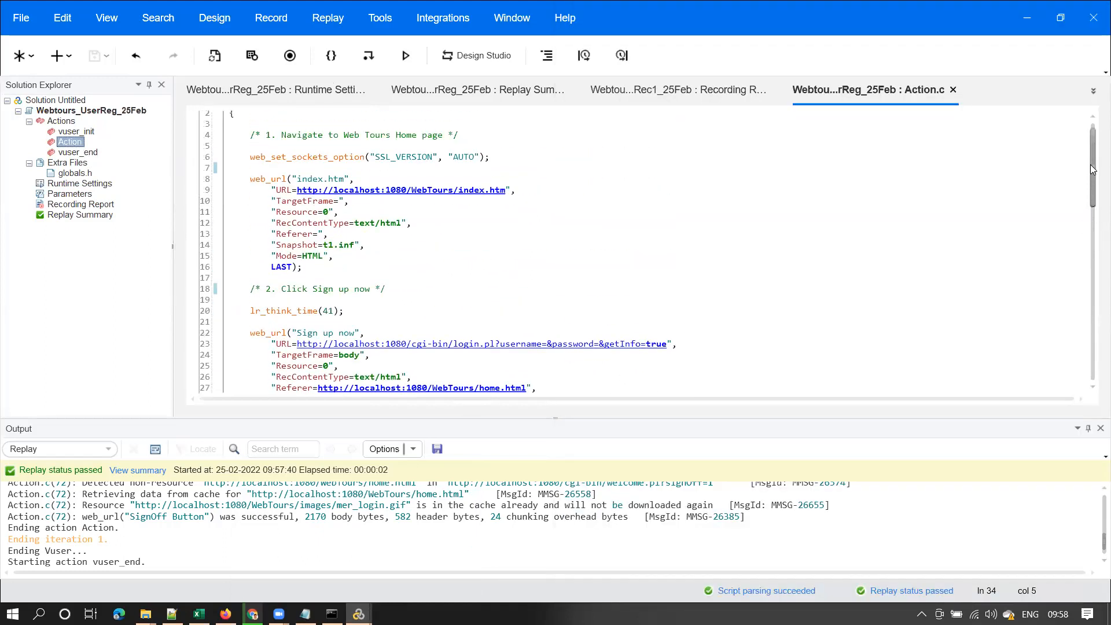
pyautogui.moveTo(266, 289); pyautogui.dragTo(386, 288)
pyautogui.moveTo(359, 613)
pyautogui.click(447, 539)
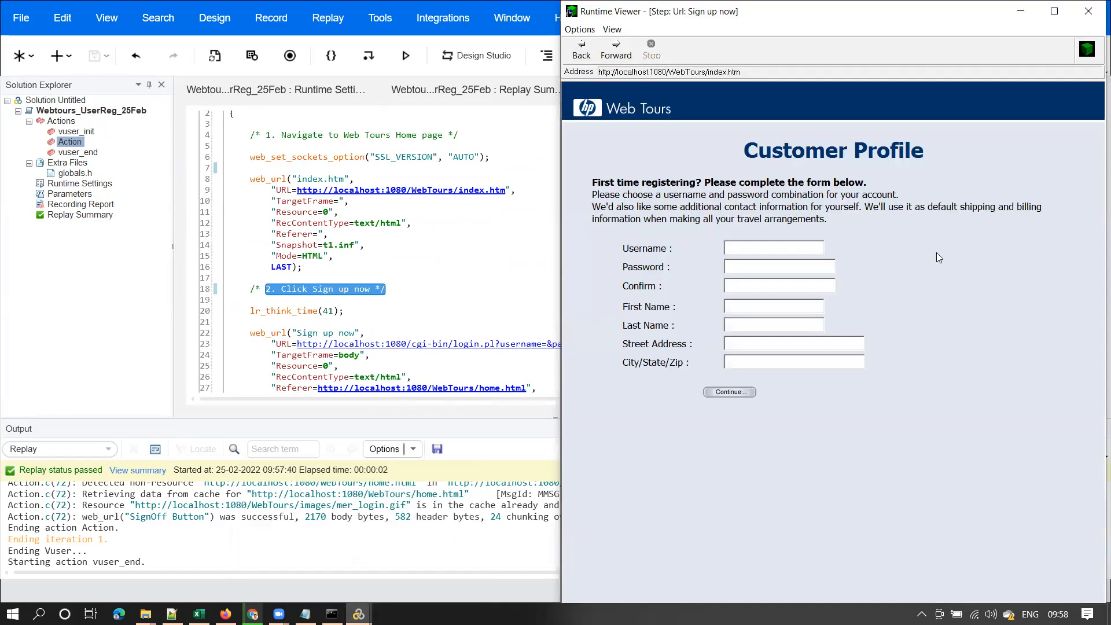
pyautogui.click(450, 344)
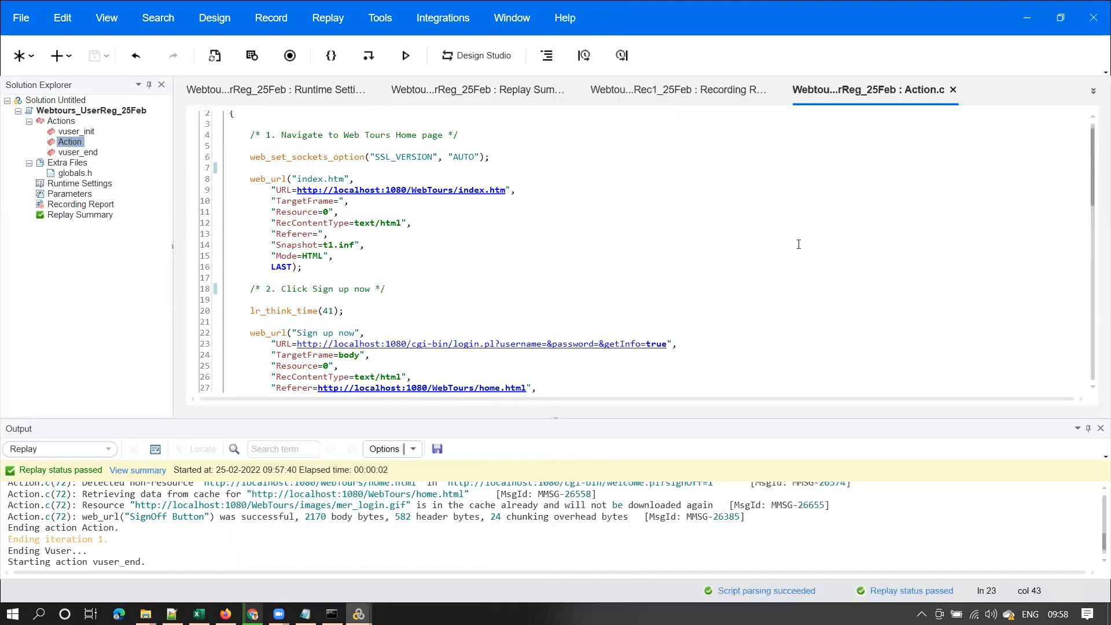
pyautogui.moveTo(1094, 167); pyautogui.dragTo(1095, 250)
pyautogui.doubleClick(407, 287)
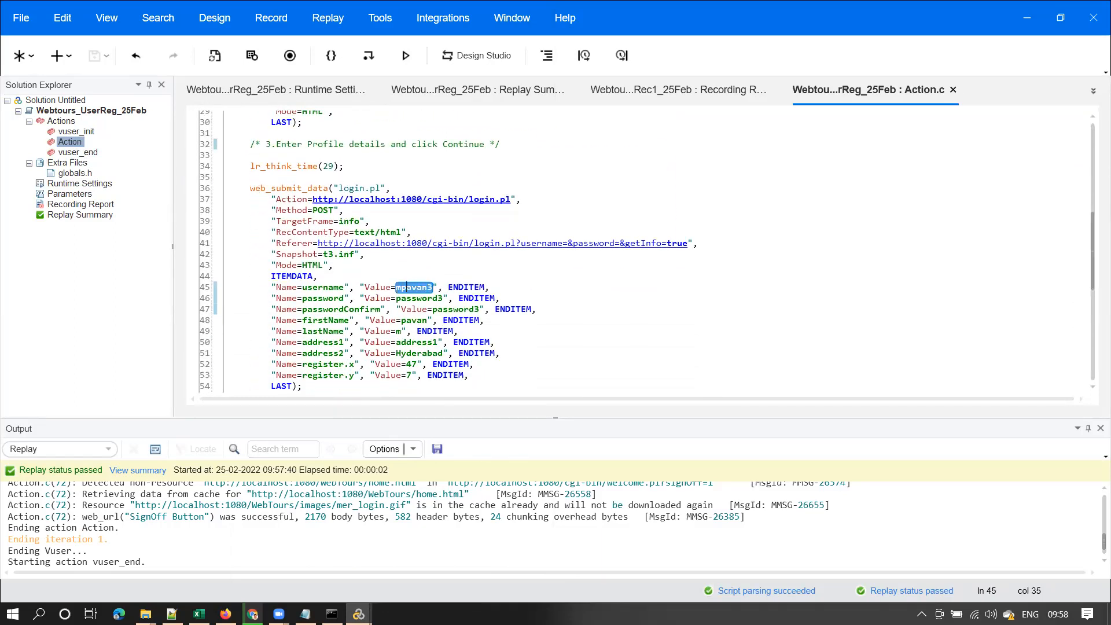
# Step the Runtime Viewer forward to the thank-you page and highlight the registered username greeting
pyautogui.moveTo(359, 614)
pyautogui.click(438, 530)
pyautogui.click(614, 48)
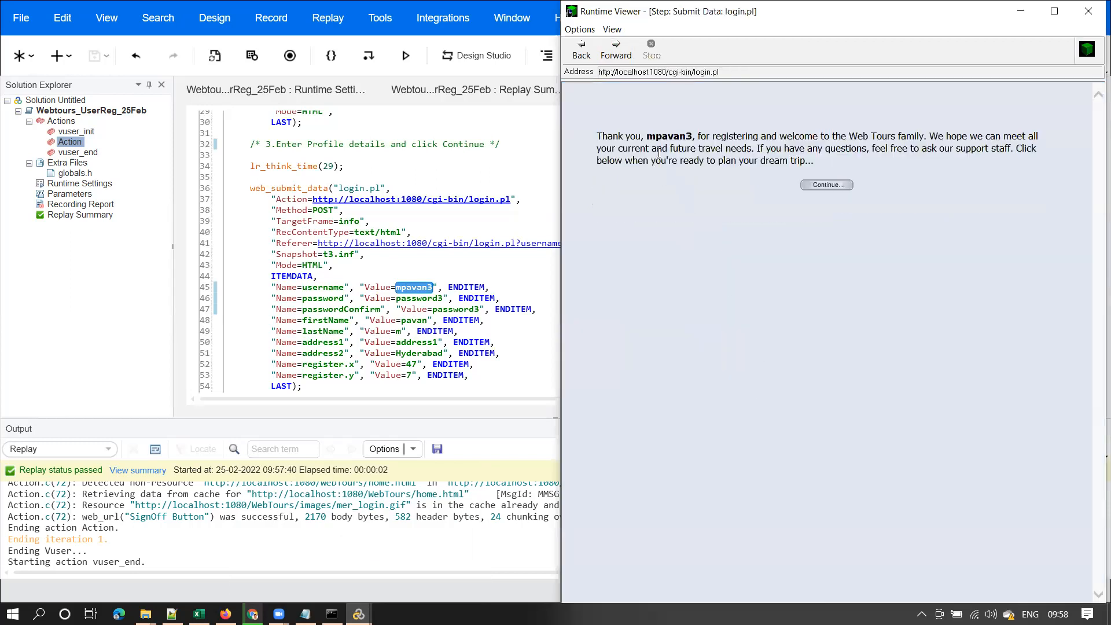
pyautogui.moveTo(647, 136); pyautogui.dragTo(695, 138)
pyautogui.moveTo(597, 137); pyautogui.dragTo(780, 137)
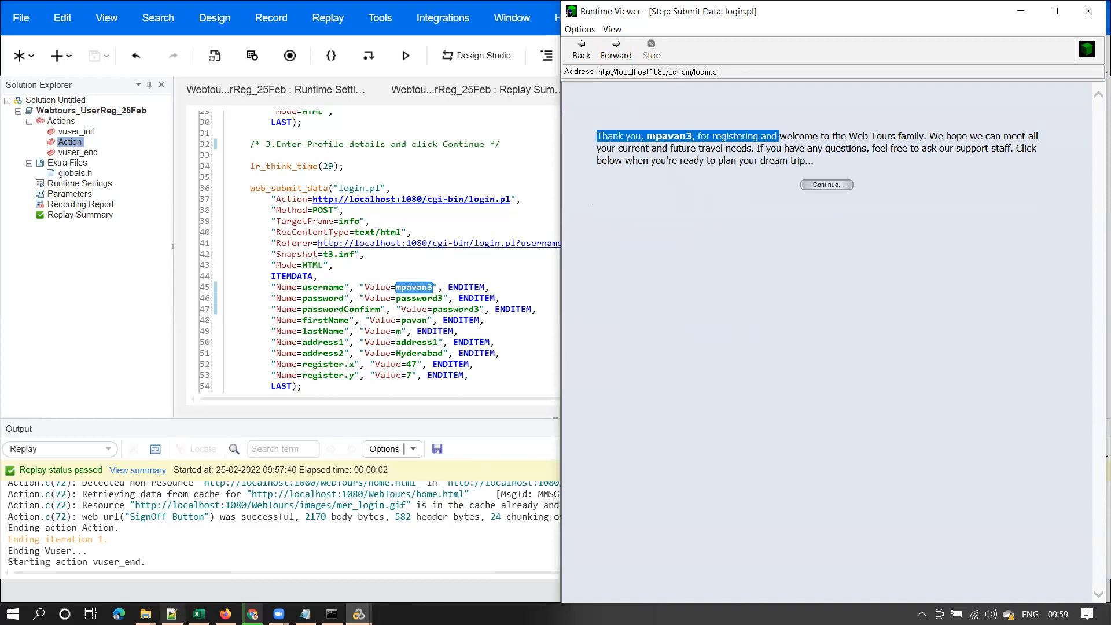
# Select the newly created user file in the Web Tours users folder
pyautogui.moveTo(145, 614)
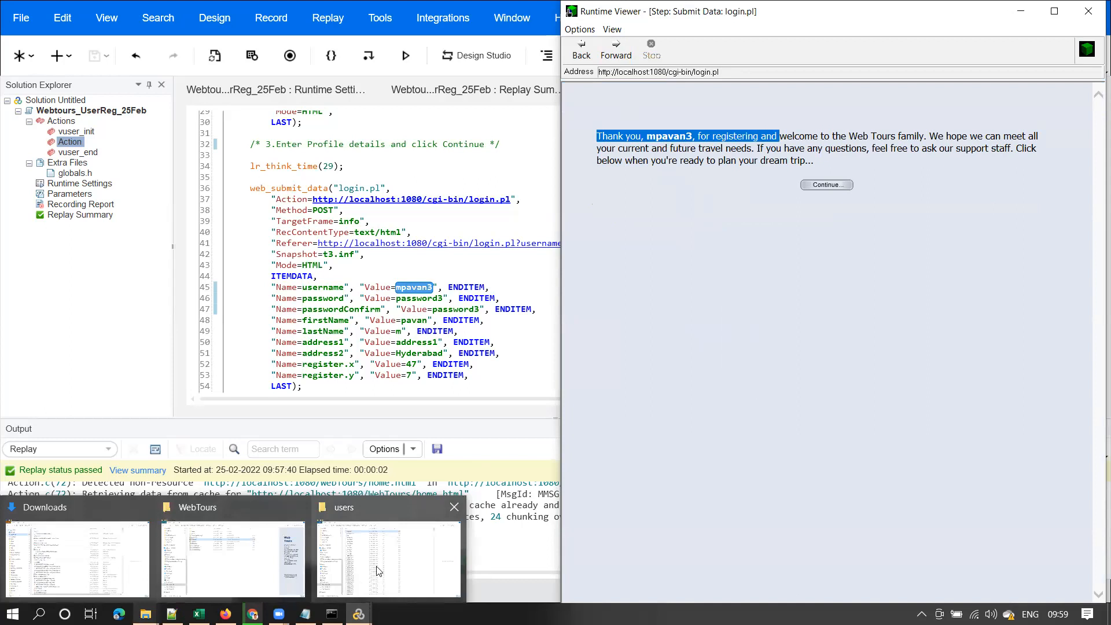
pyautogui.click(379, 576)
pyautogui.click(258, 99)
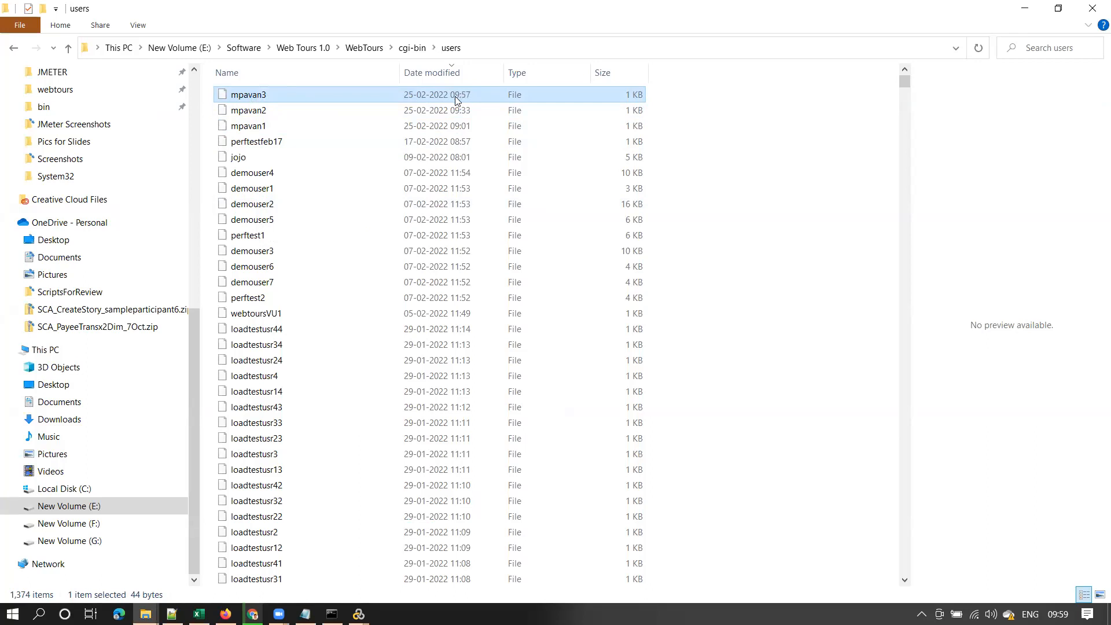
# Leave the new user file's name unchanged, re-highlight the thank-you message, and return to VuGen
pyautogui.click(257, 94)
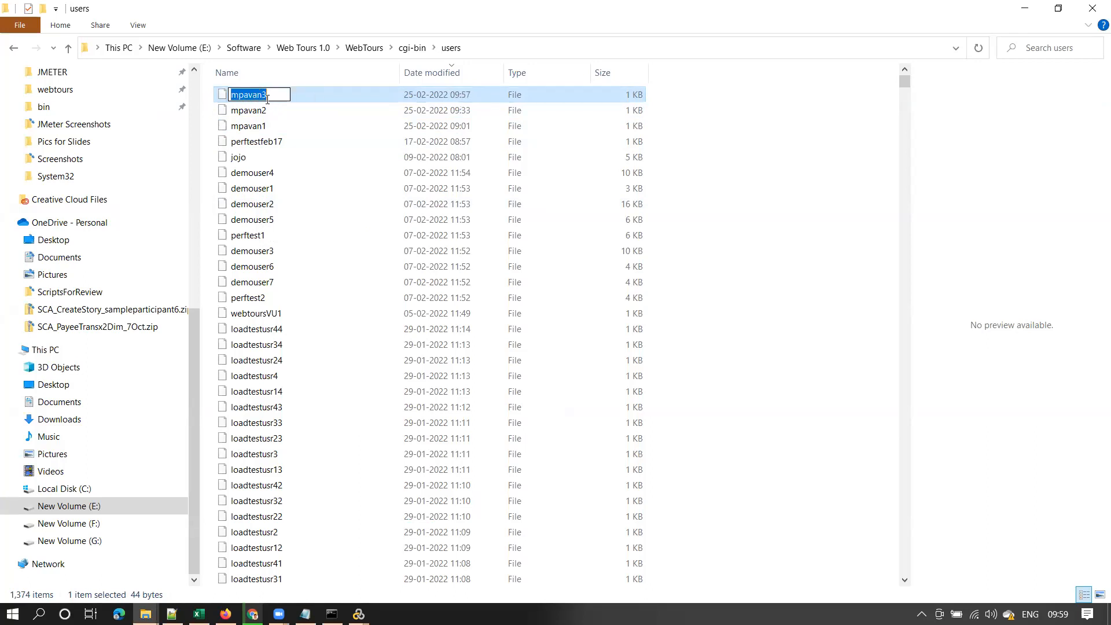
pyautogui.click(460, 94)
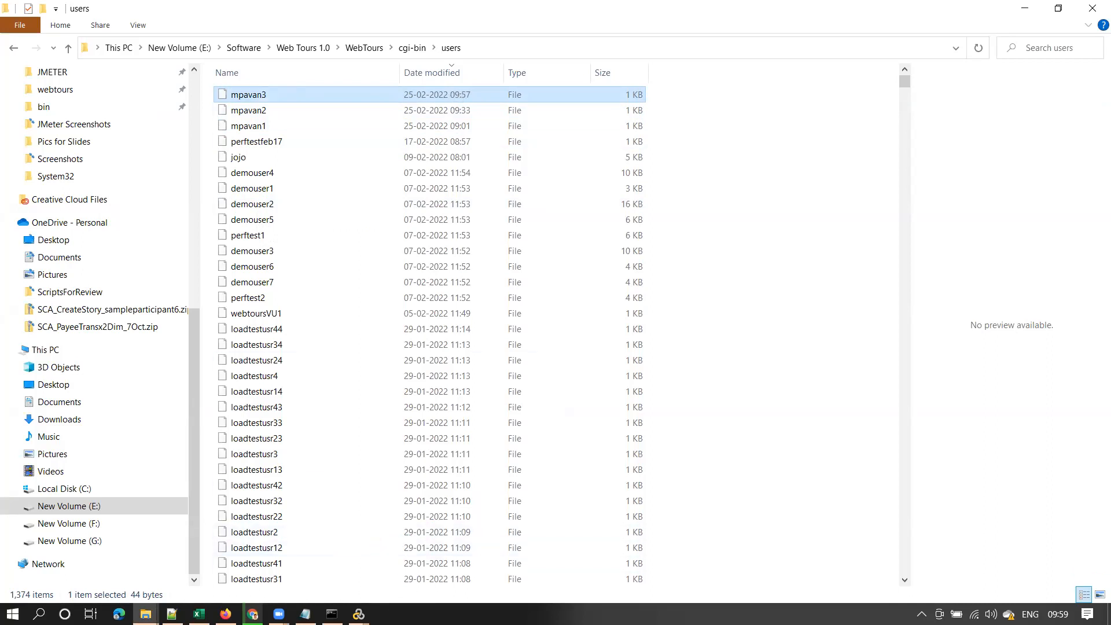
pyautogui.moveTo(359, 613)
pyautogui.click(431, 530)
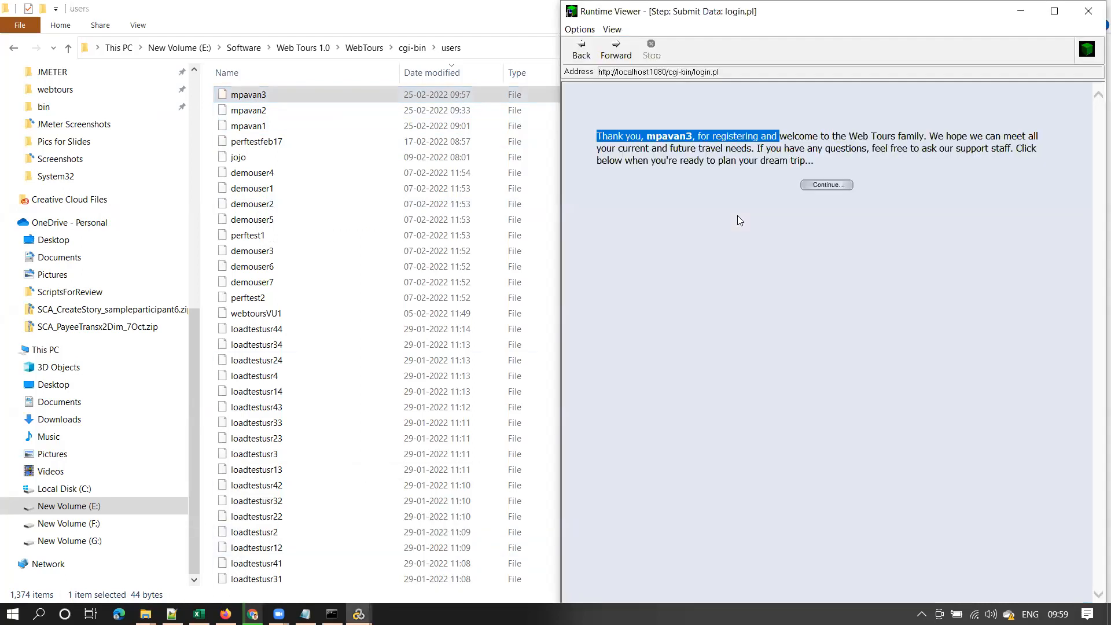
pyautogui.click(813, 131)
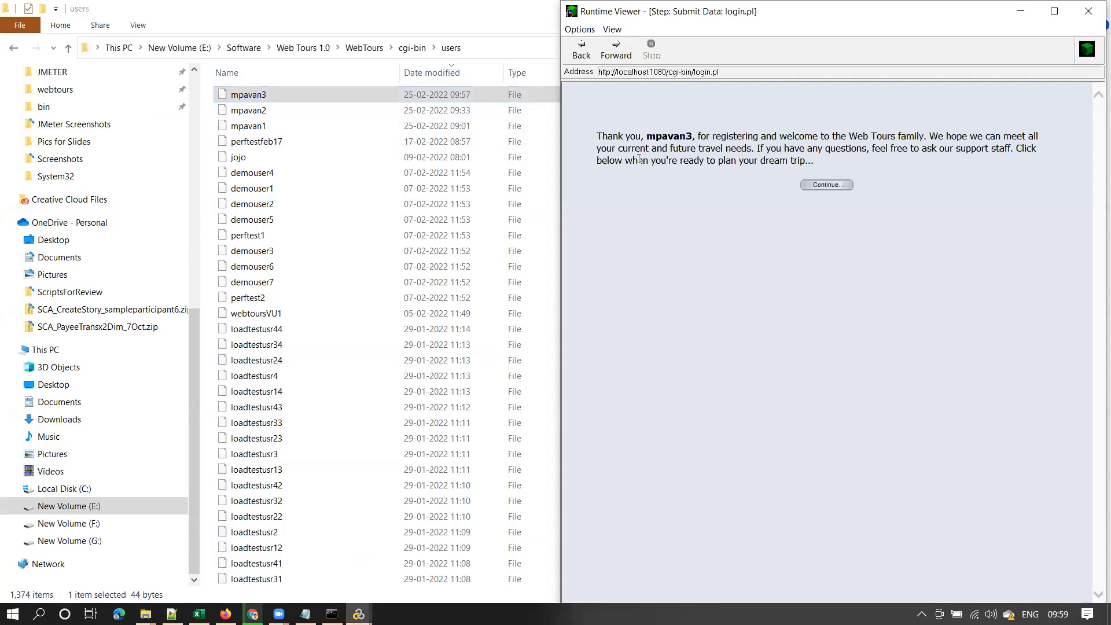
pyautogui.moveTo(596, 140); pyautogui.dragTo(806, 150)
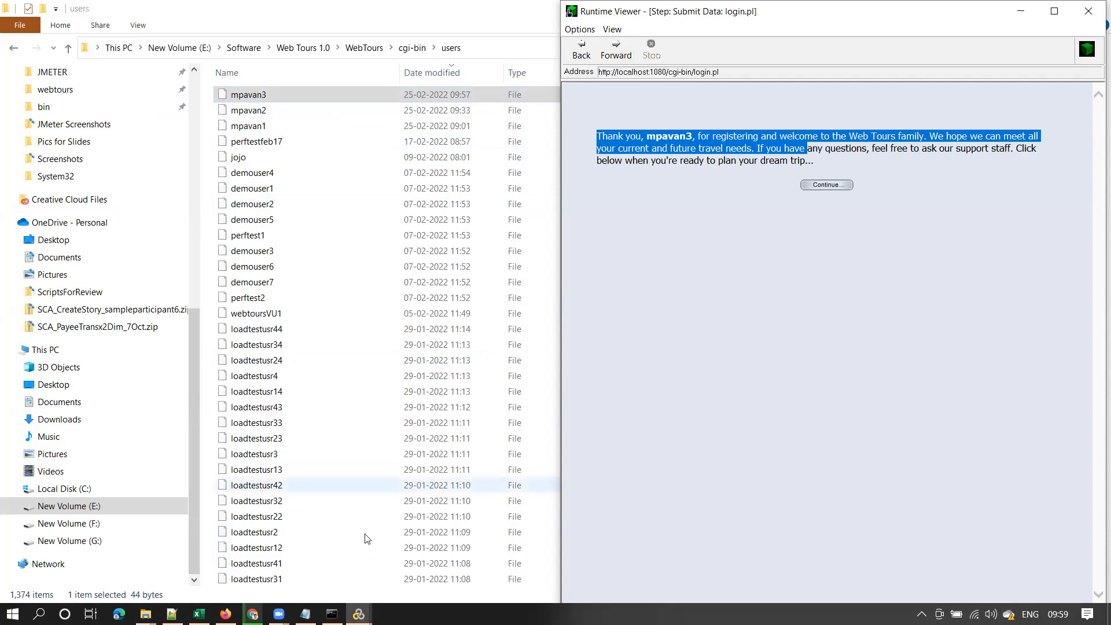
pyautogui.click(359, 614)
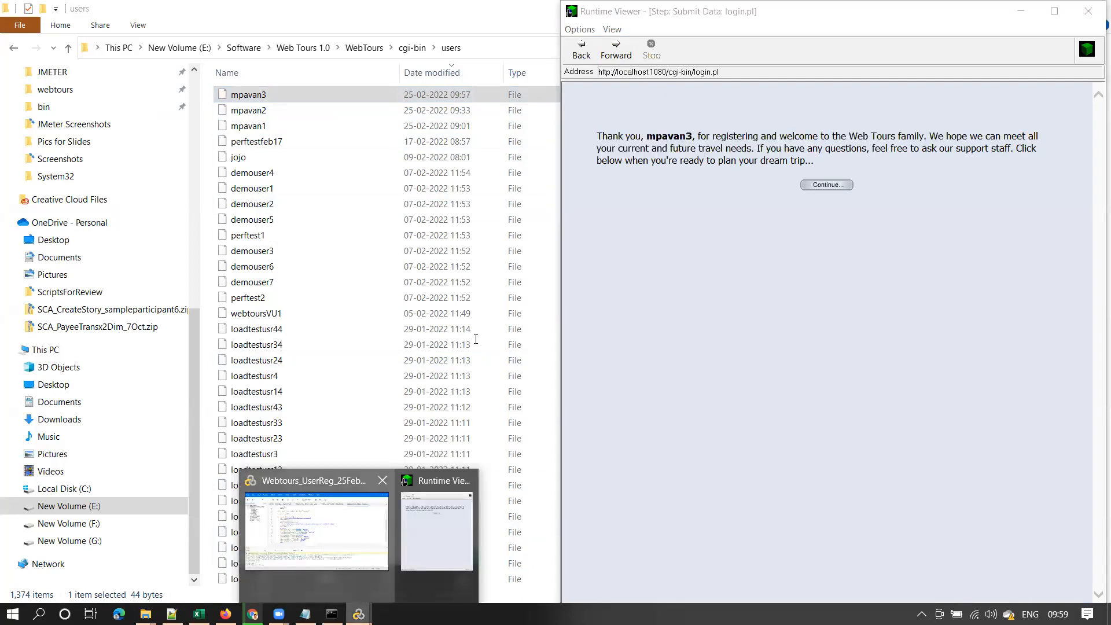
pyautogui.click(316, 537)
# Step the Runtime Viewer forward through button_next.gif to the Web Tours welcome page for the new user
pyautogui.scroll(-8, 463, 239)
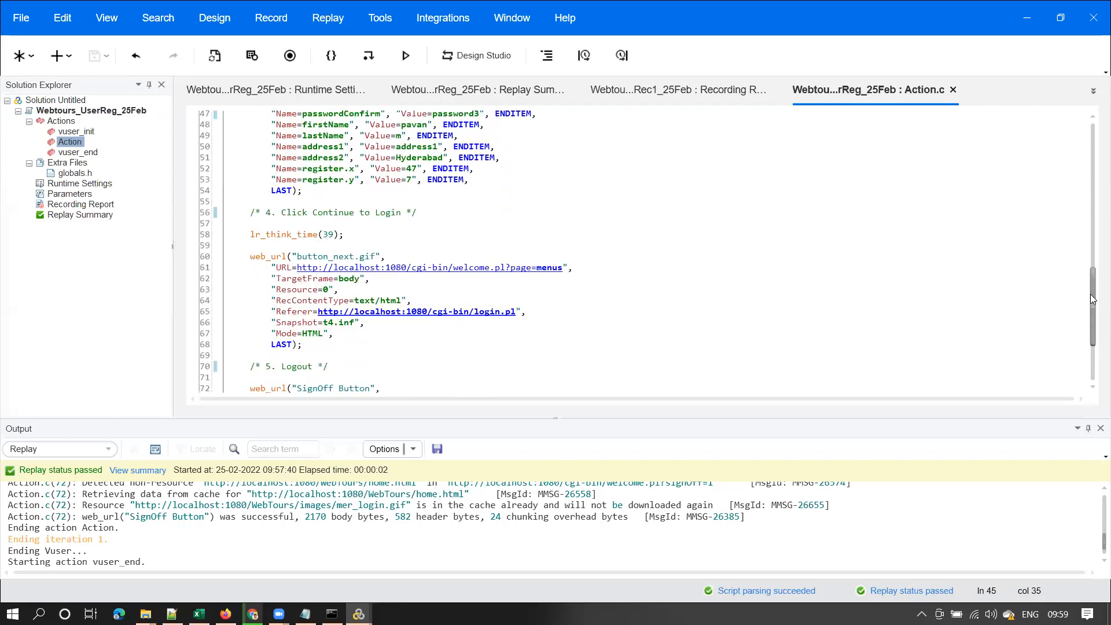
pyautogui.moveTo(312, 157); pyautogui.dragTo(401, 157)
pyautogui.moveTo(359, 613)
pyautogui.click(424, 535)
pyautogui.click(609, 54)
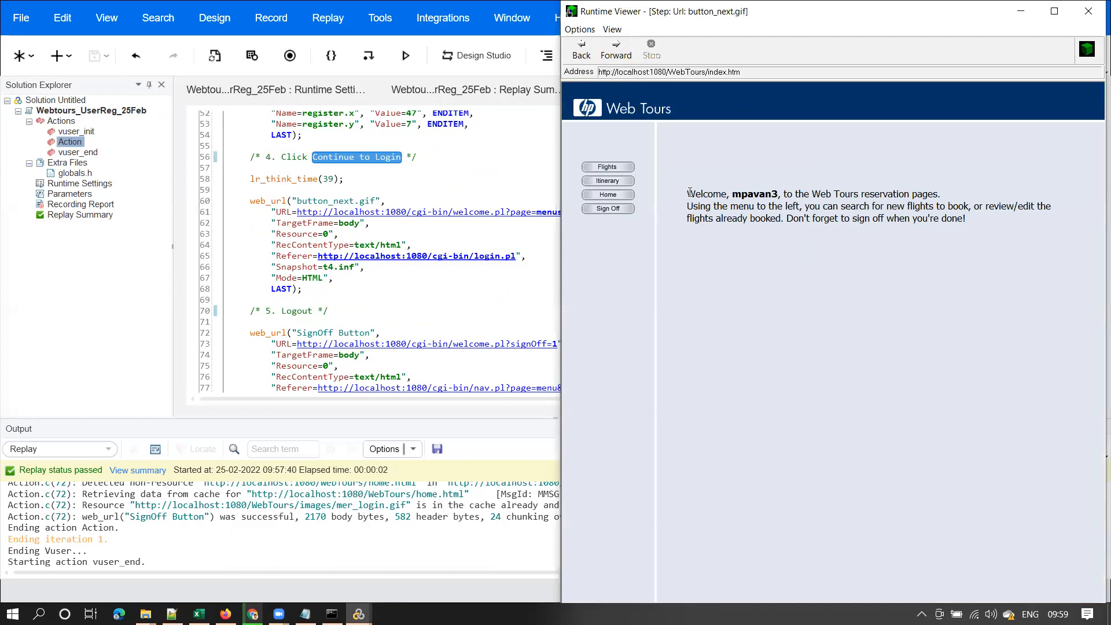
# Advance the replay past the welcome page to the SignOff Button step
pyautogui.moveTo(687, 194); pyautogui.dragTo(937, 196)
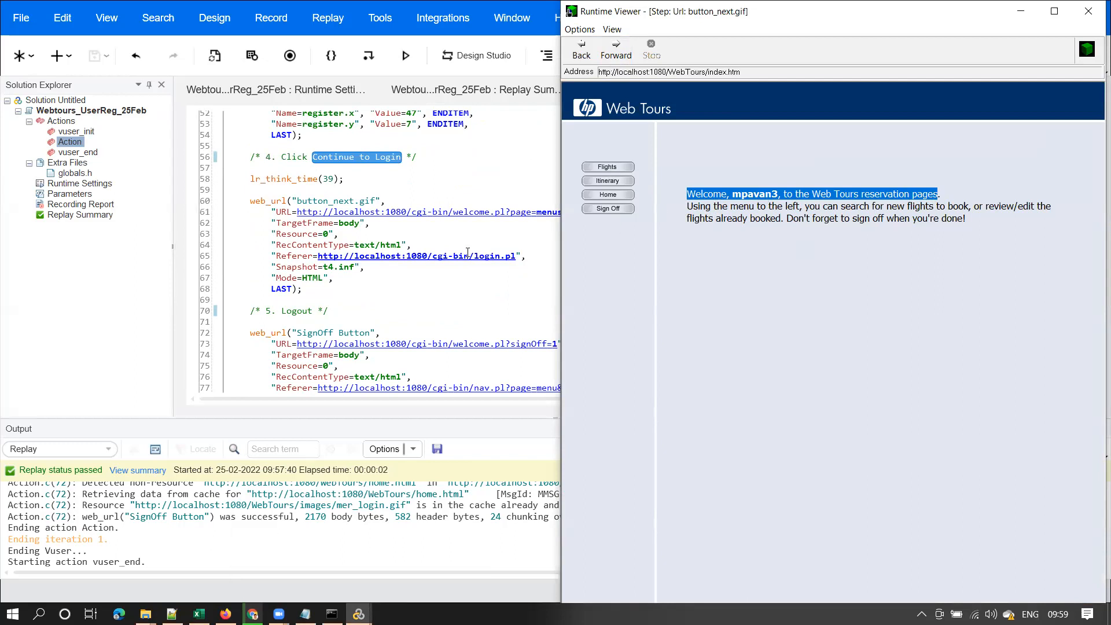
pyautogui.doubleClick(293, 313)
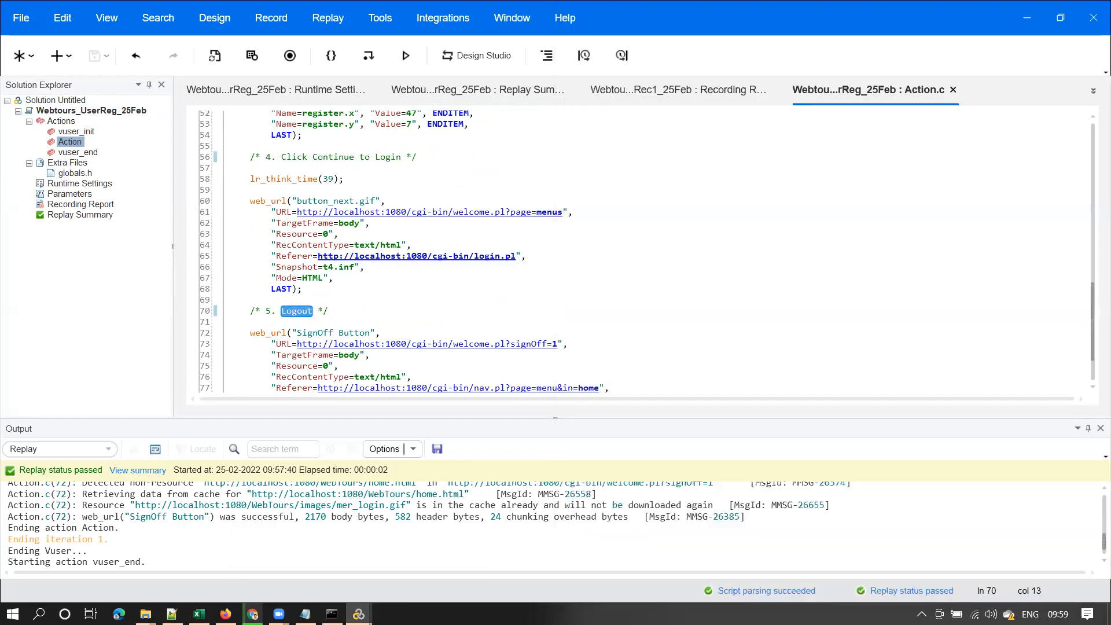
pyautogui.click(358, 614)
pyautogui.click(423, 534)
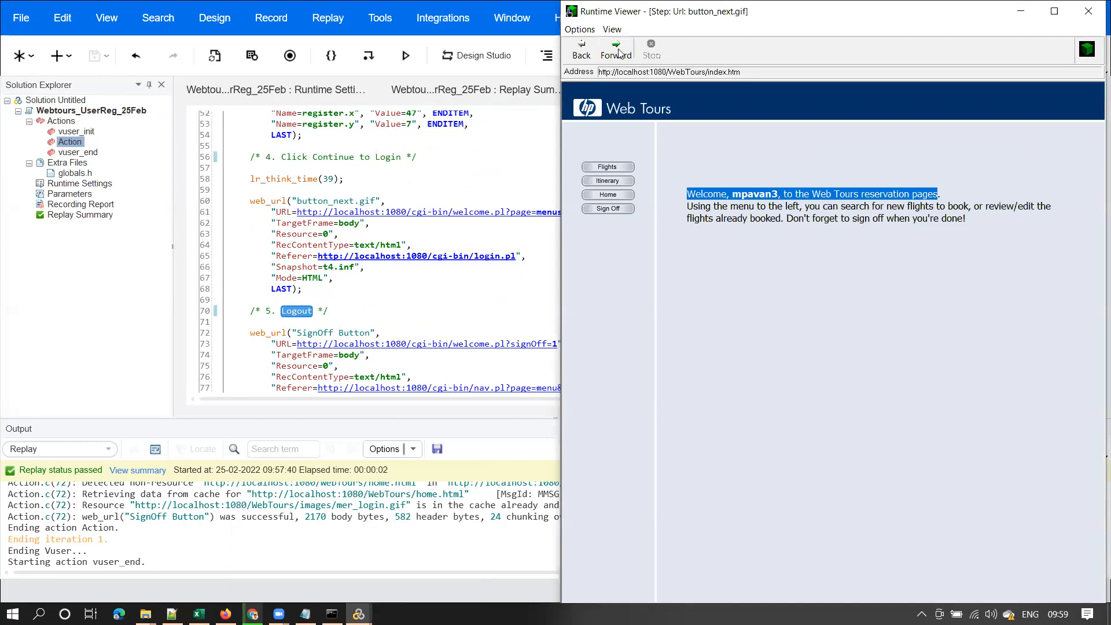
pyautogui.click(619, 51)
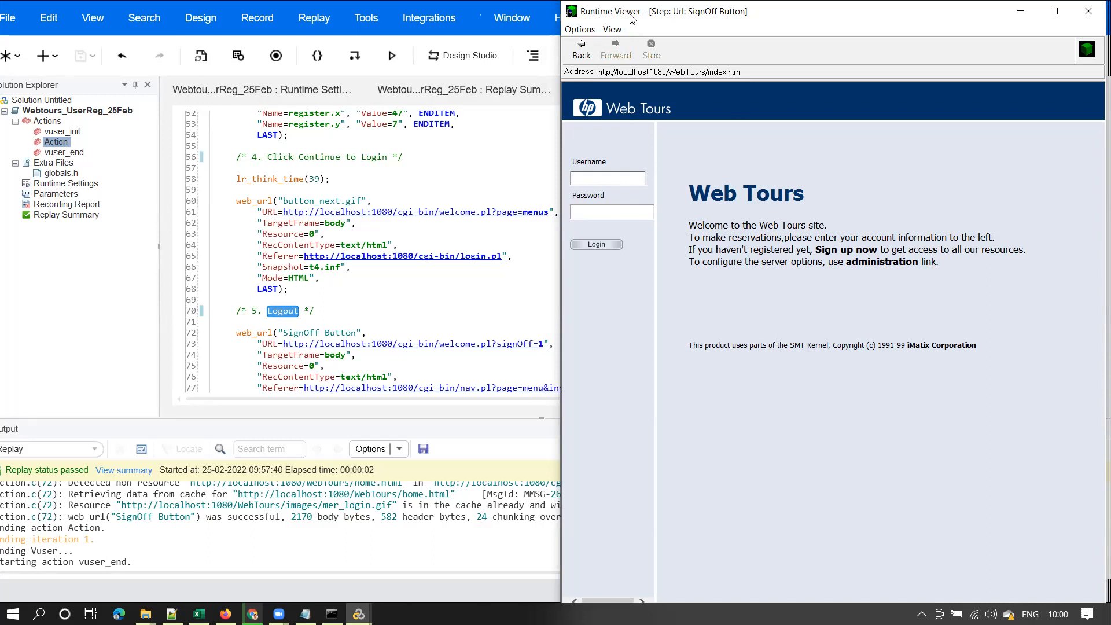
# Close the Runtime Viewer and change the username on line 45 from mpavan3 to mpavan4
pyautogui.click(1088, 11)
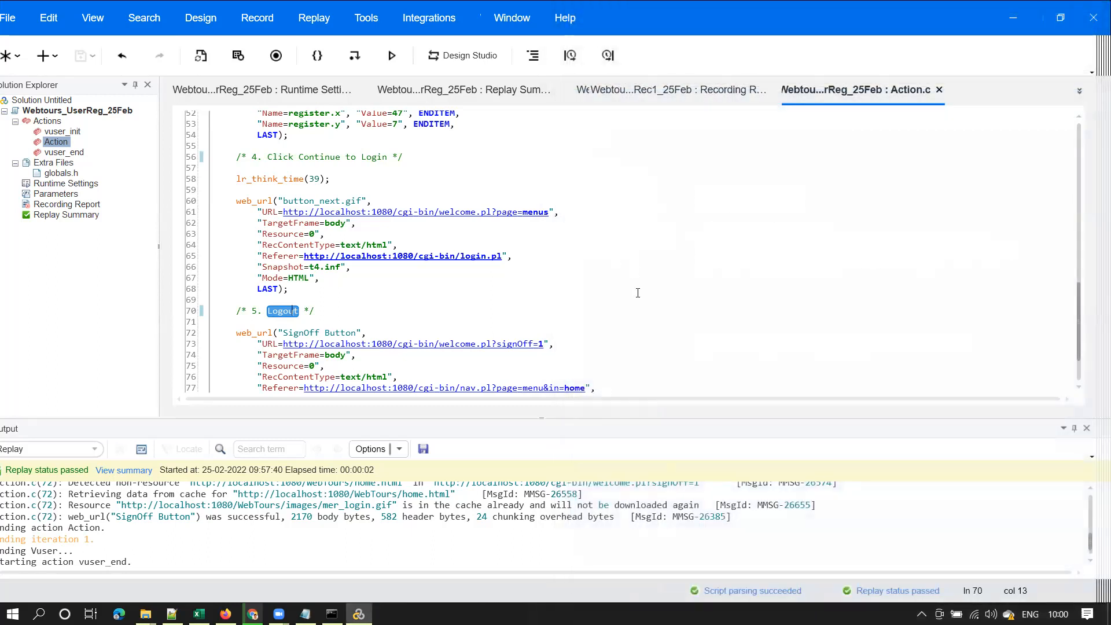
pyautogui.click(1075, 428)
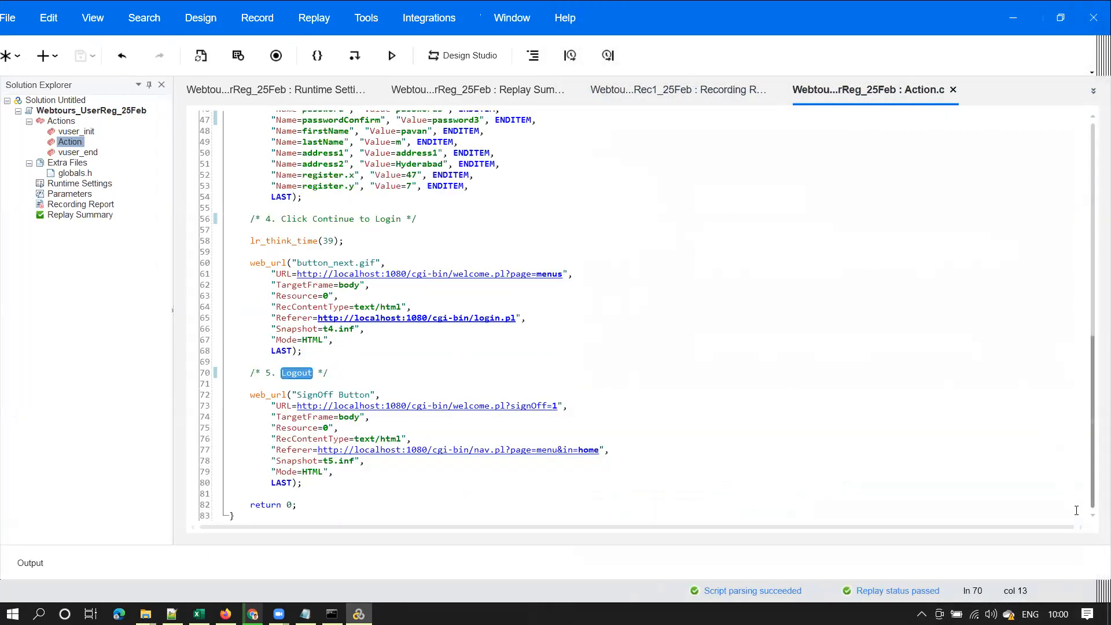
pyautogui.scroll(1, 467, 258)
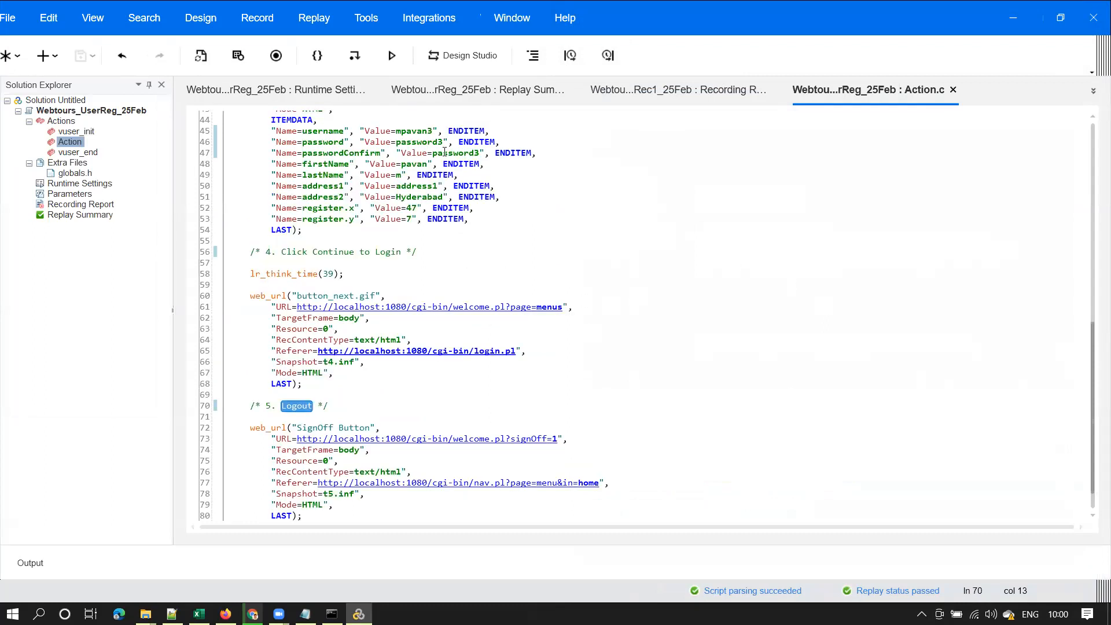
pyautogui.click(431, 125)
pyautogui.click(434, 130)
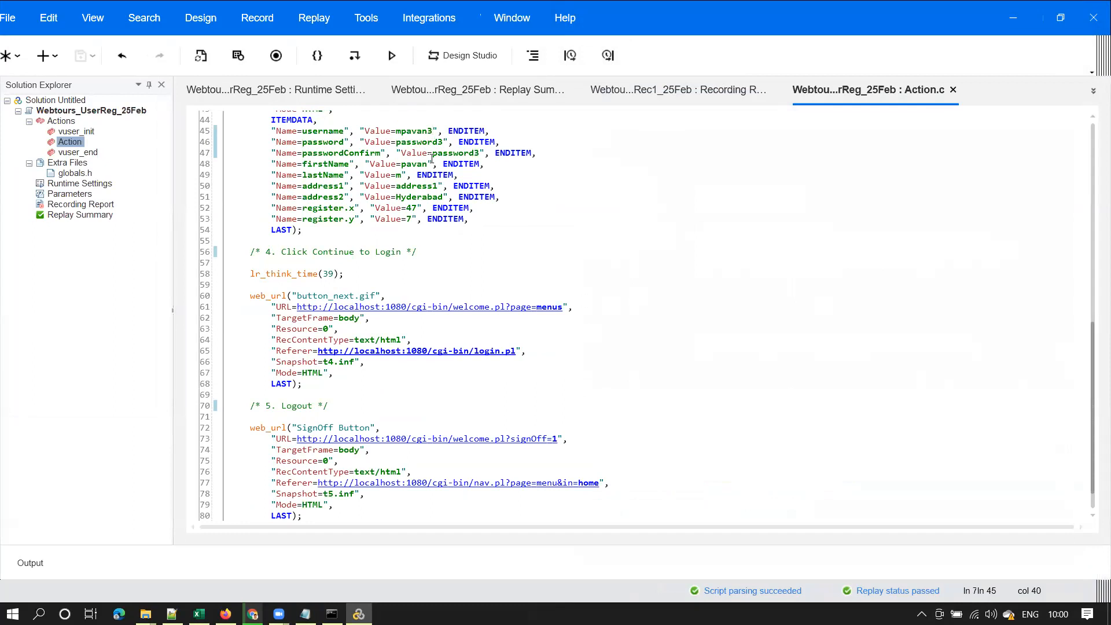
pyautogui.press('BackSpace')
pyautogui.write('4')
pyautogui.click(444, 150)
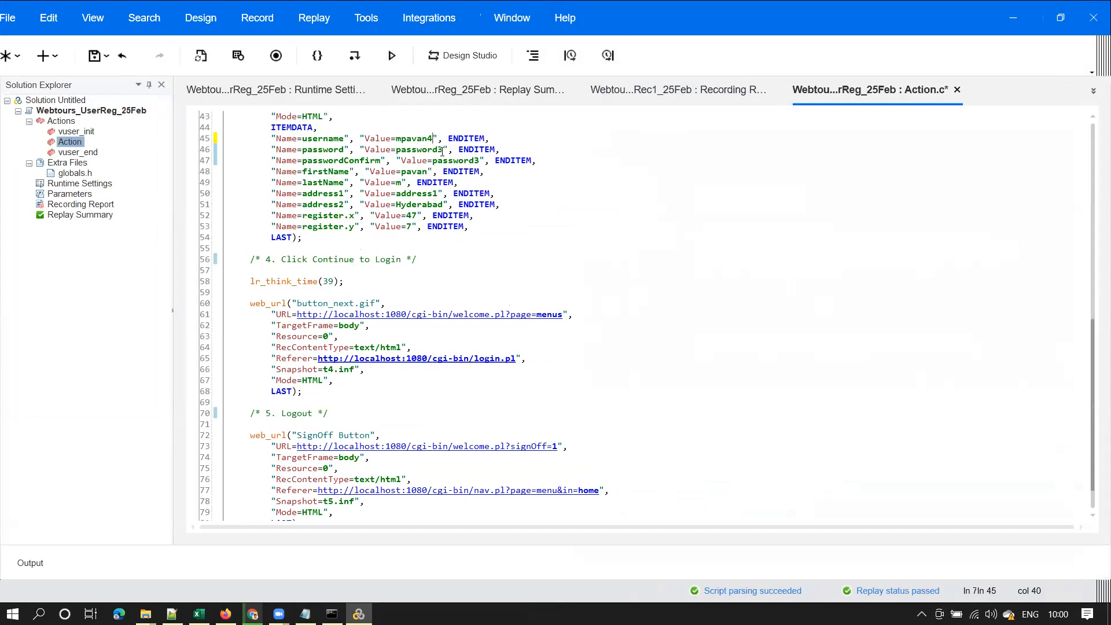
pyautogui.press('BackSpace')
pyautogui.write('4')
pyautogui.click(480, 164)
pyautogui.press('BackSpace')
pyautogui.write('4')
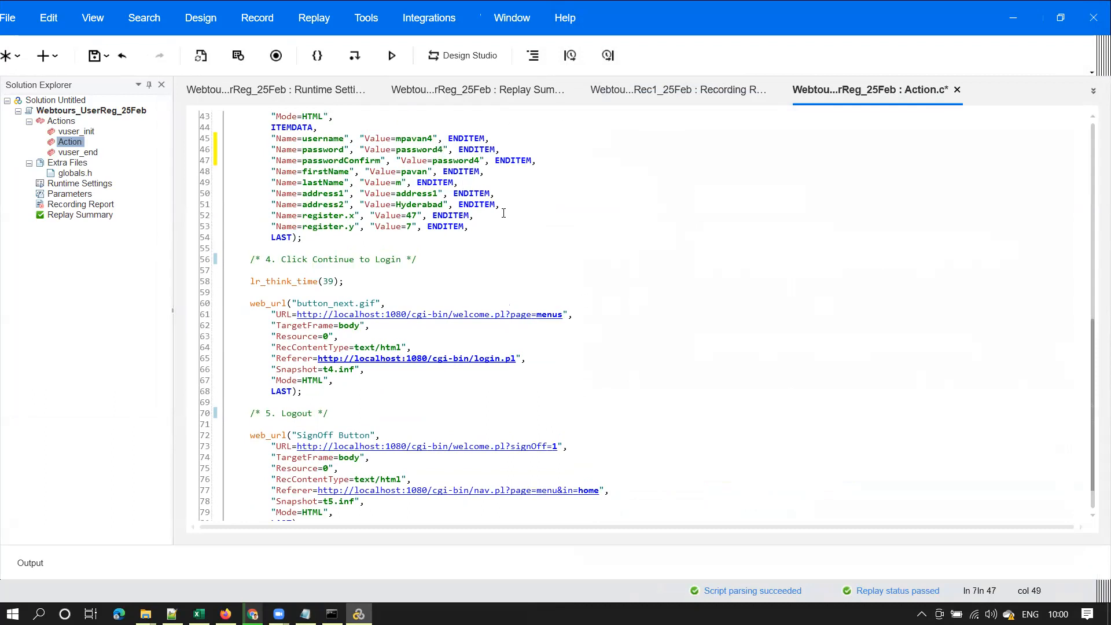
pyautogui.doubleClick(422, 138)
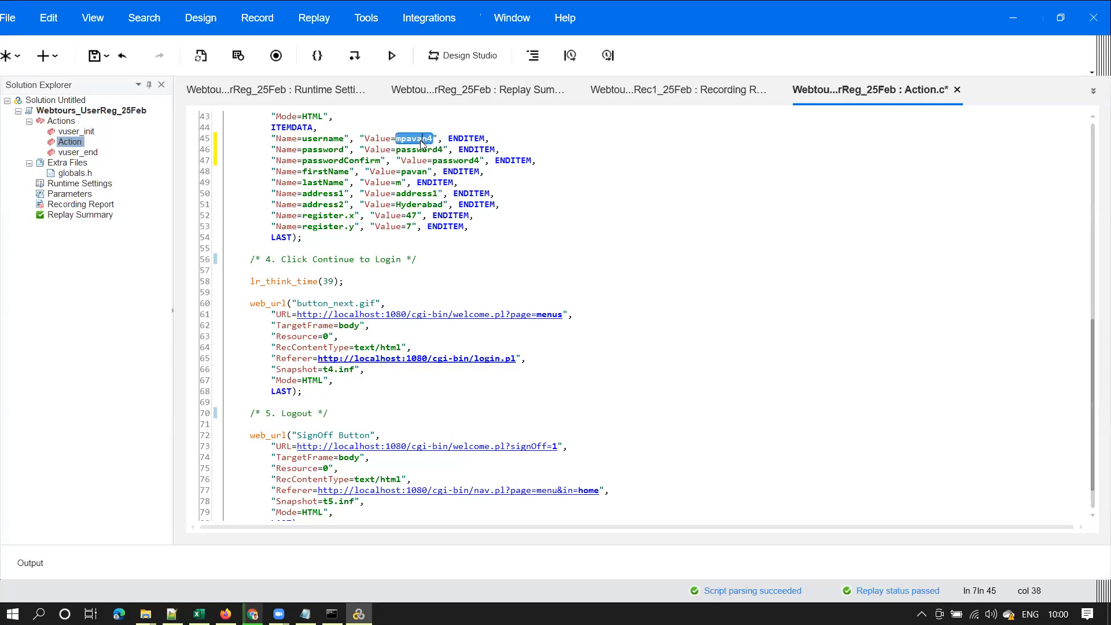
pyautogui.doubleClick(433, 151)
pyautogui.press('F5')
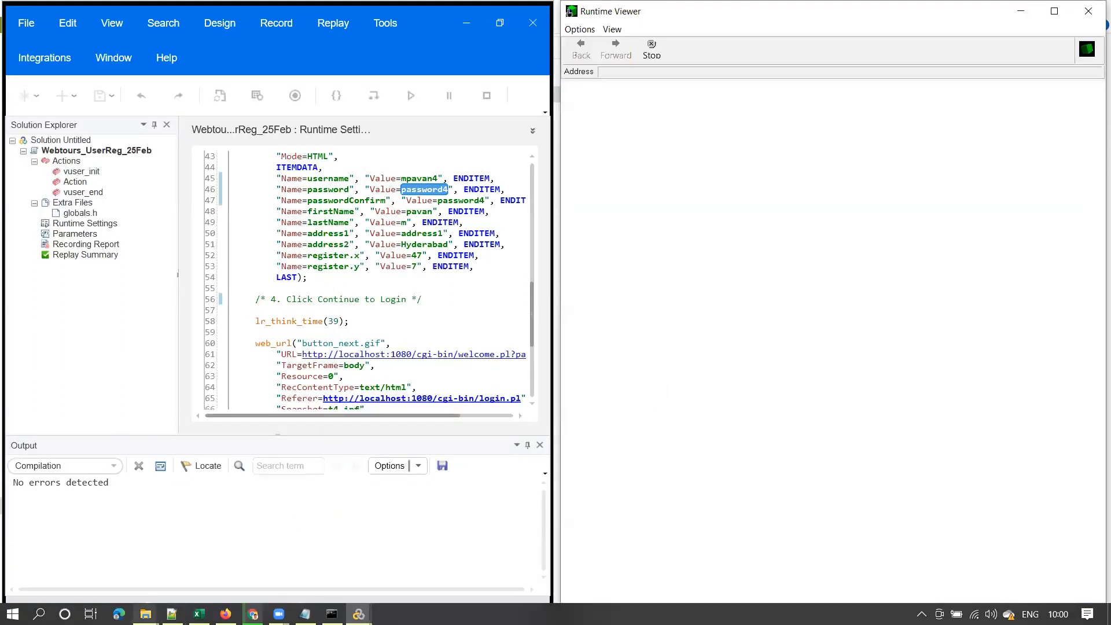
# Glance at the users folder, minimize it, and restore VuGen full size while the replay runs
pyautogui.moveTo(145, 614)
pyautogui.click(359, 542)
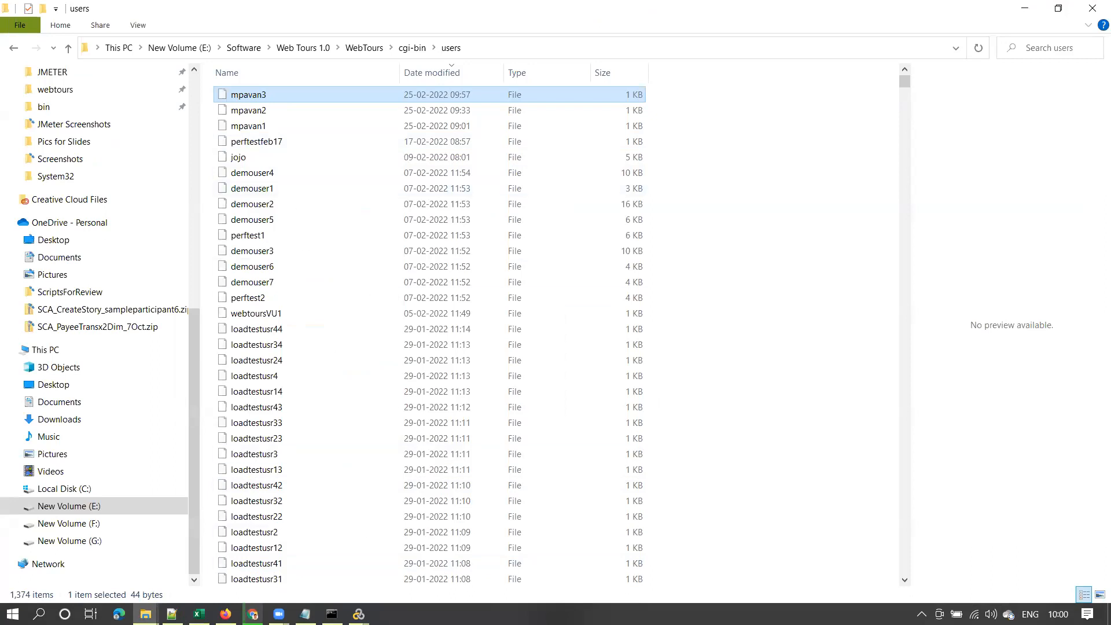
pyautogui.moveTo(359, 614)
pyautogui.click(317, 538)
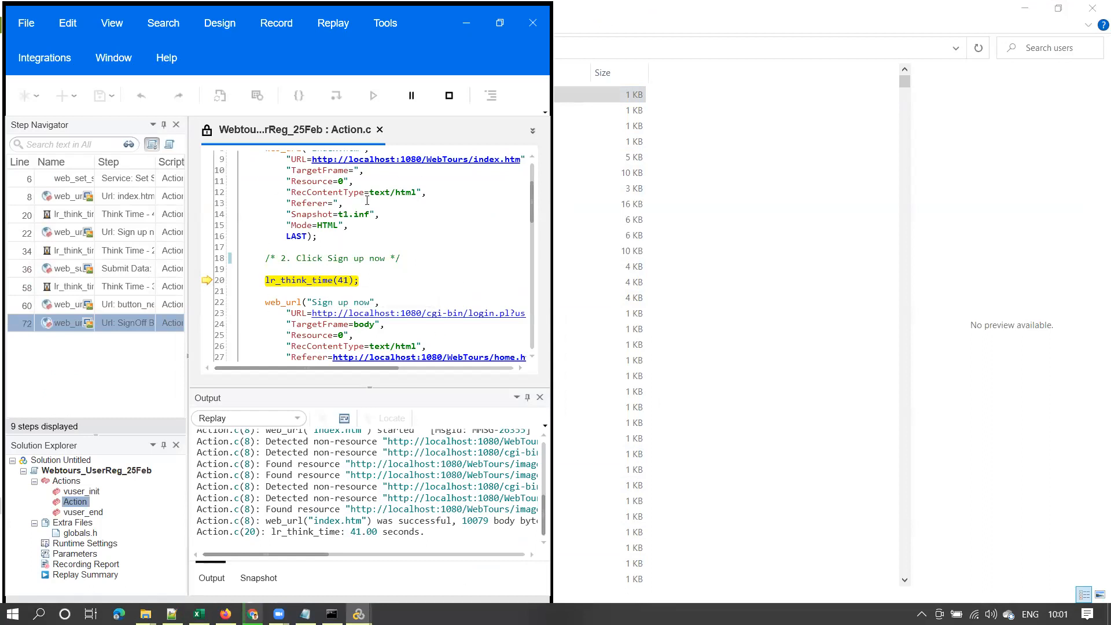
pyautogui.click(500, 22)
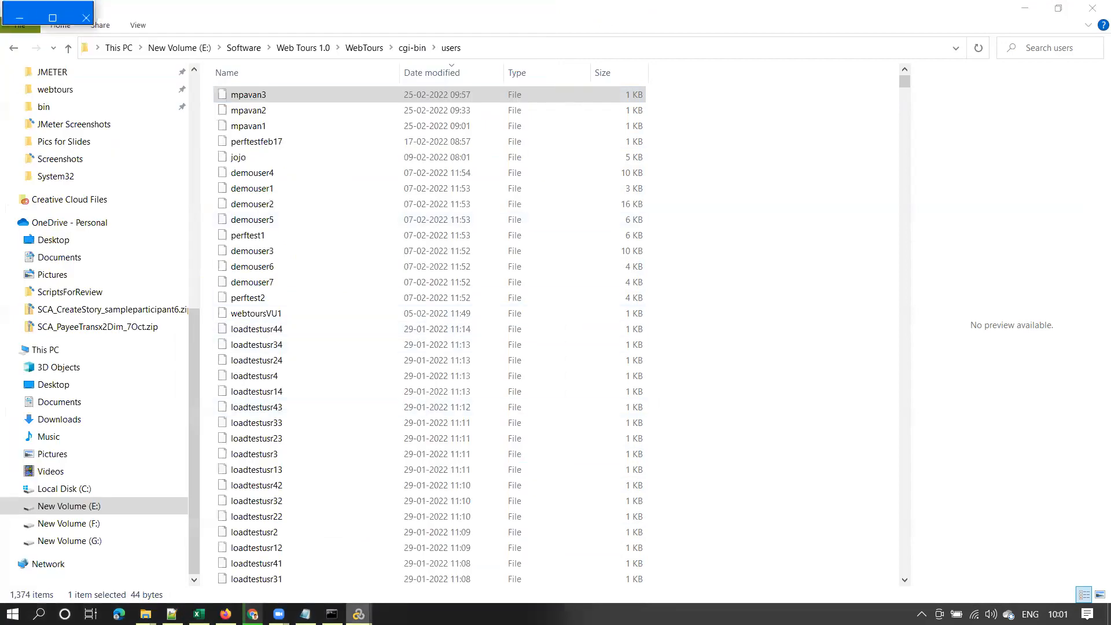
pyautogui.moveTo(359, 613)
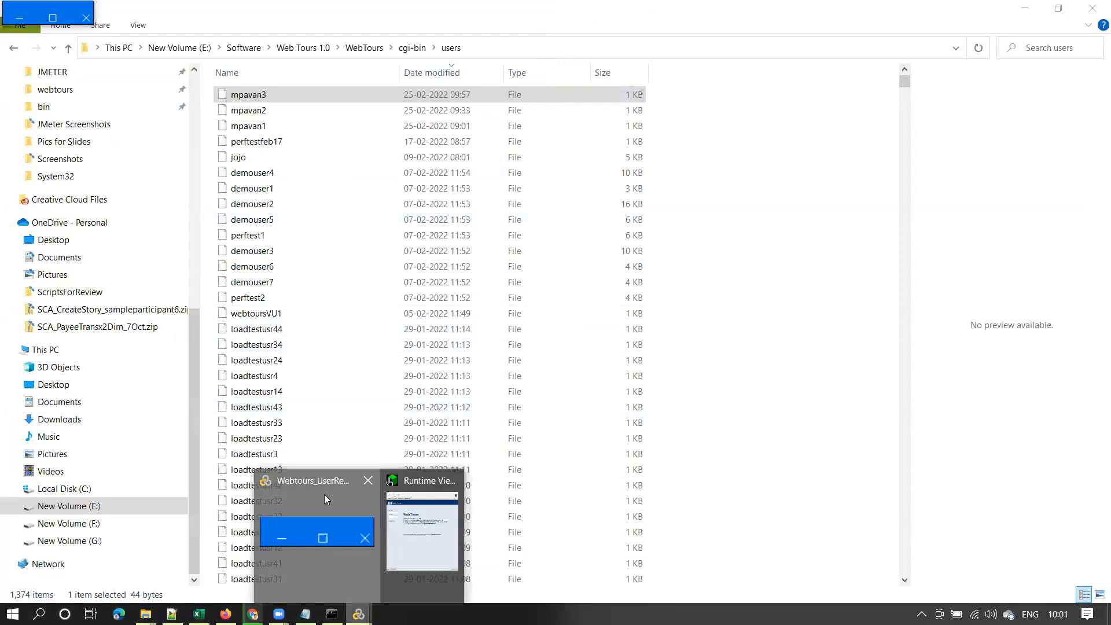
pyautogui.click(1025, 8)
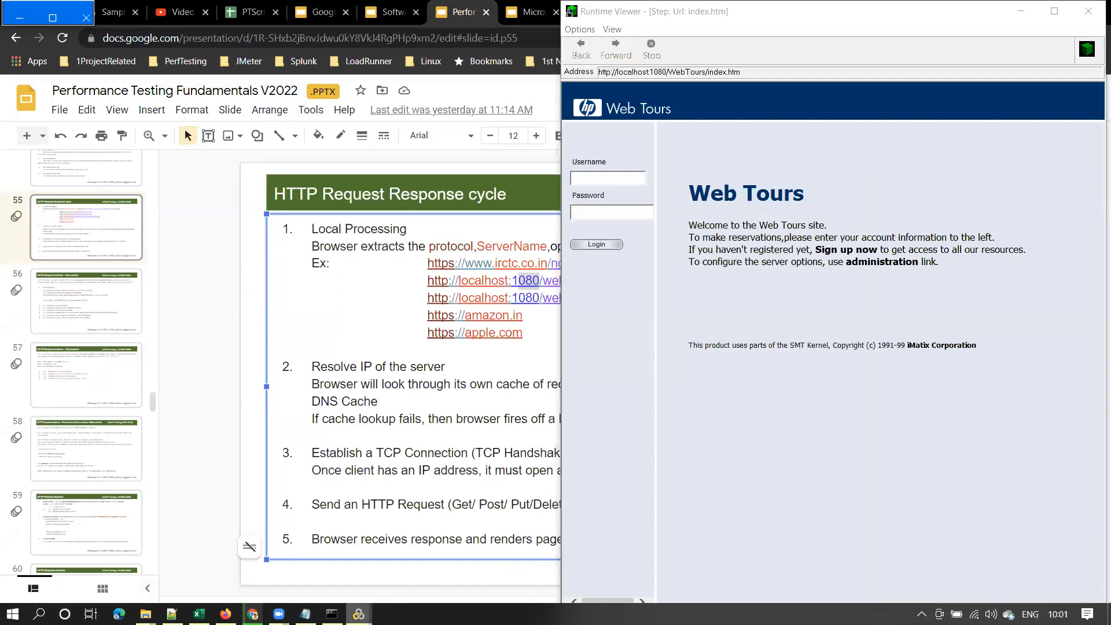
pyautogui.moveTo(359, 613)
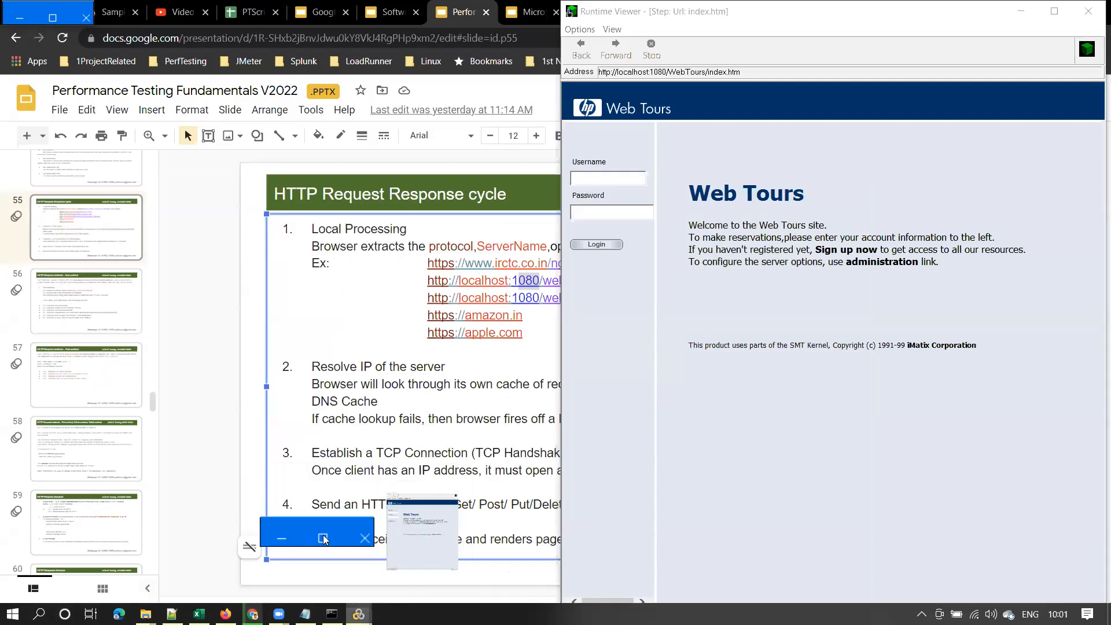
pyautogui.click(47, 10)
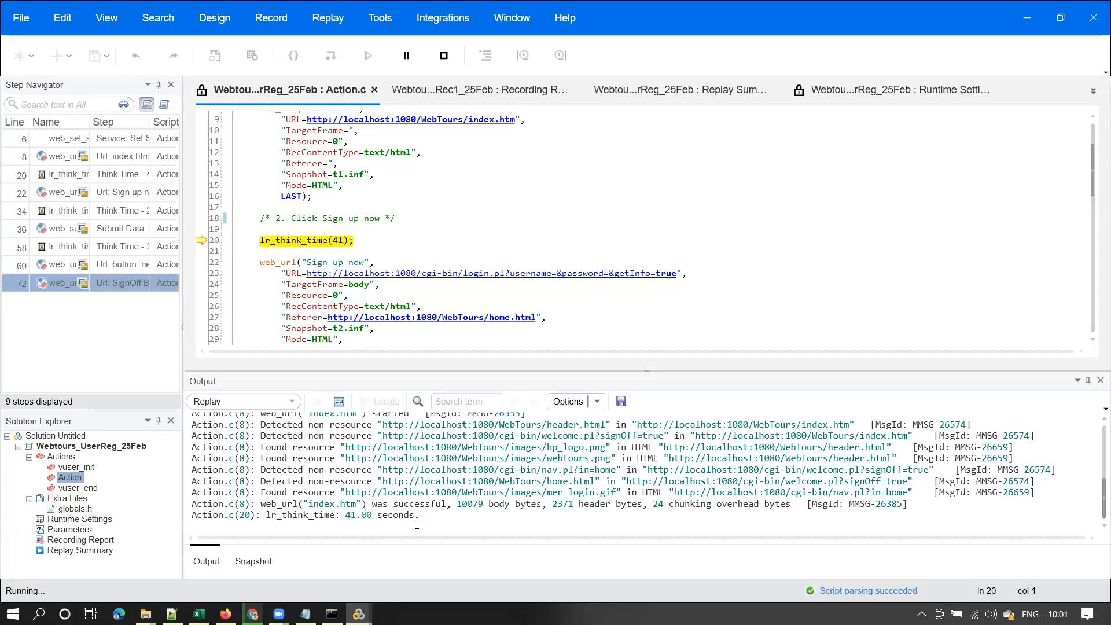
# Check the think-time line in the replay log, then bring up the Runtime Viewer to watch
pyautogui.moveTo(419, 516); pyautogui.dragTo(271, 516)
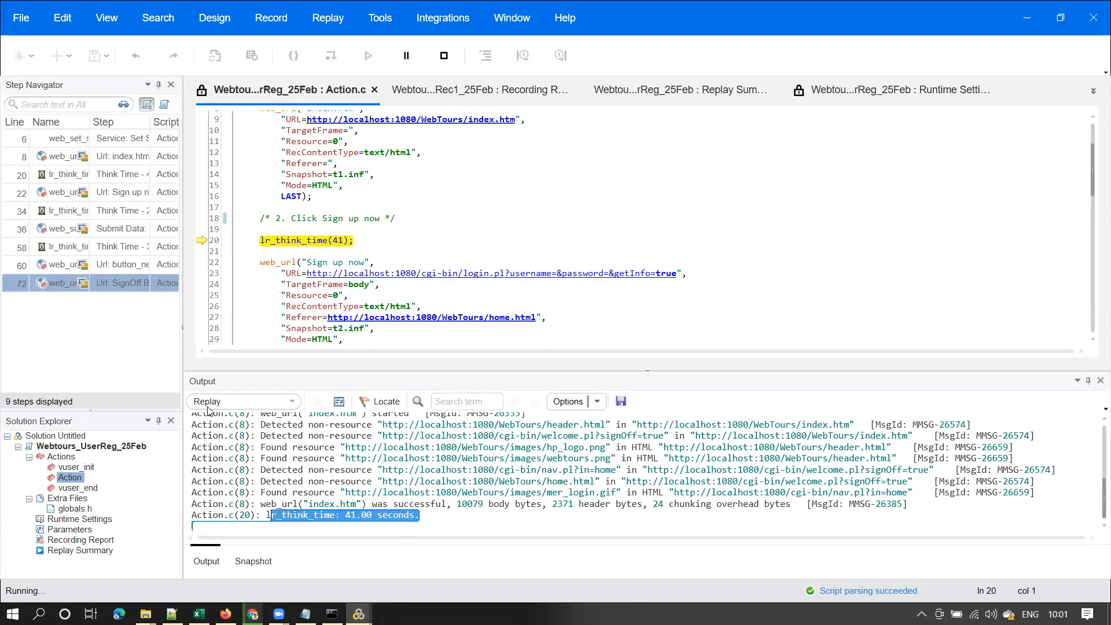
pyautogui.click(317, 516)
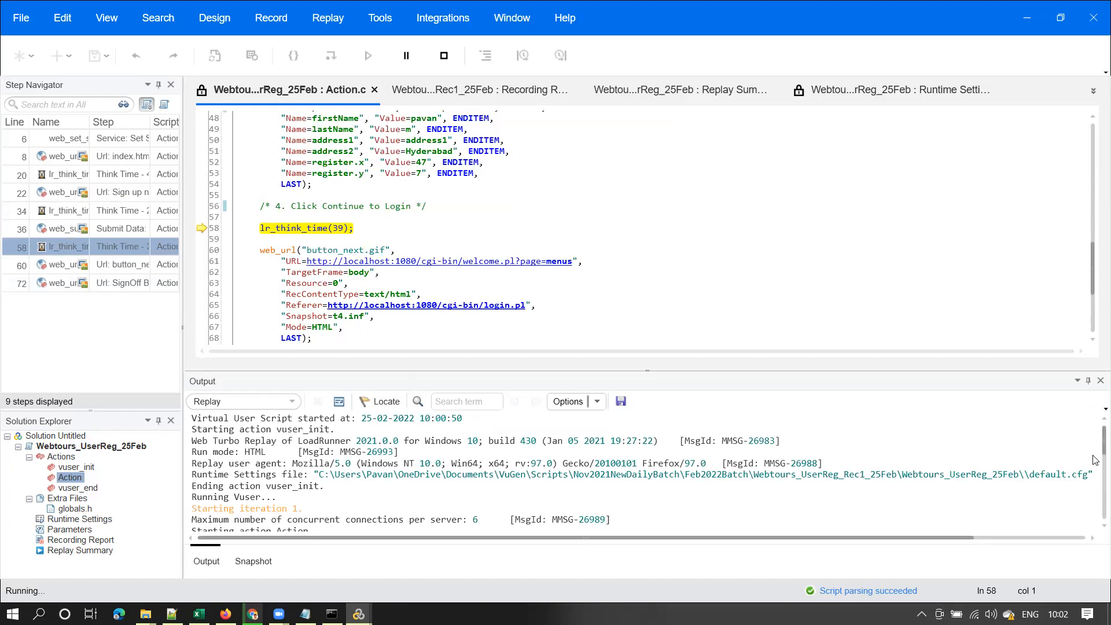
pyautogui.moveTo(1094, 442); pyautogui.dragTo(1095, 516)
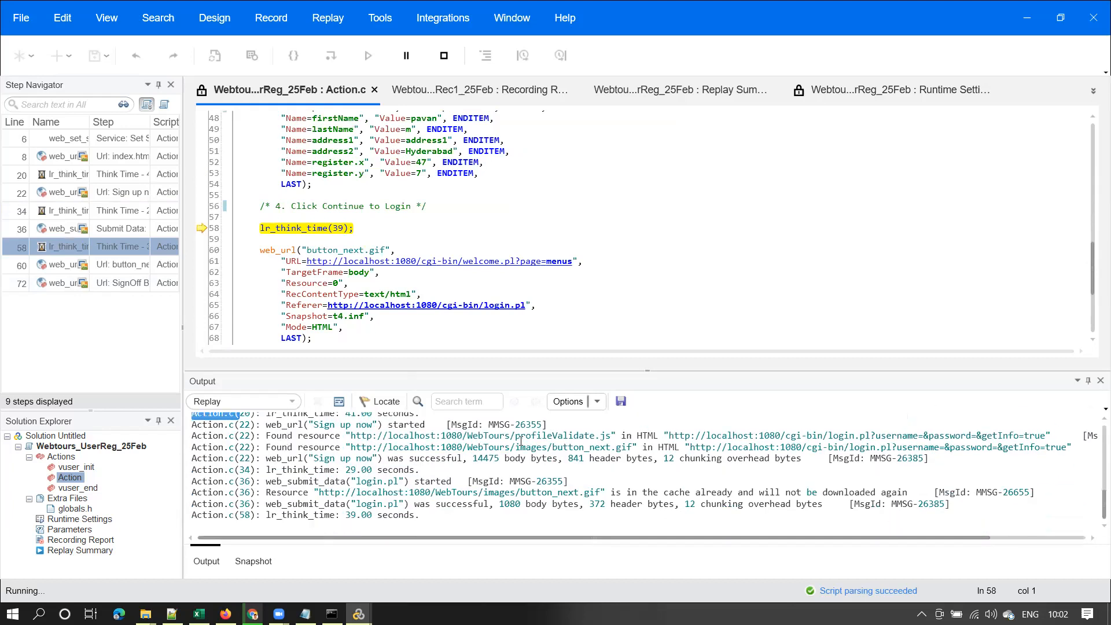
pyautogui.moveTo(359, 613)
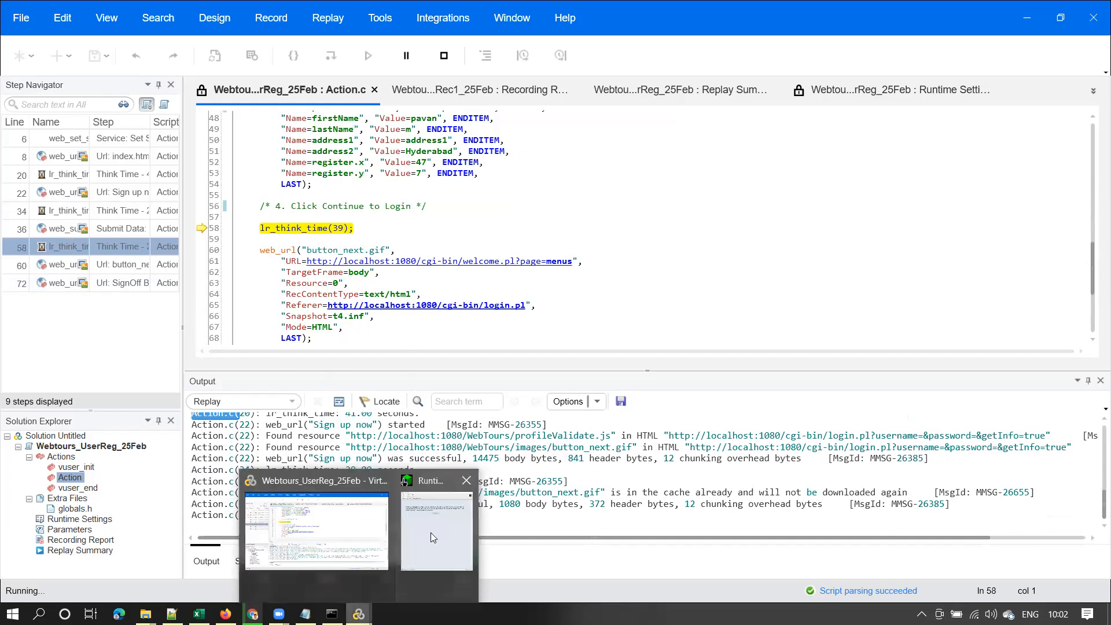
pyautogui.click(431, 532)
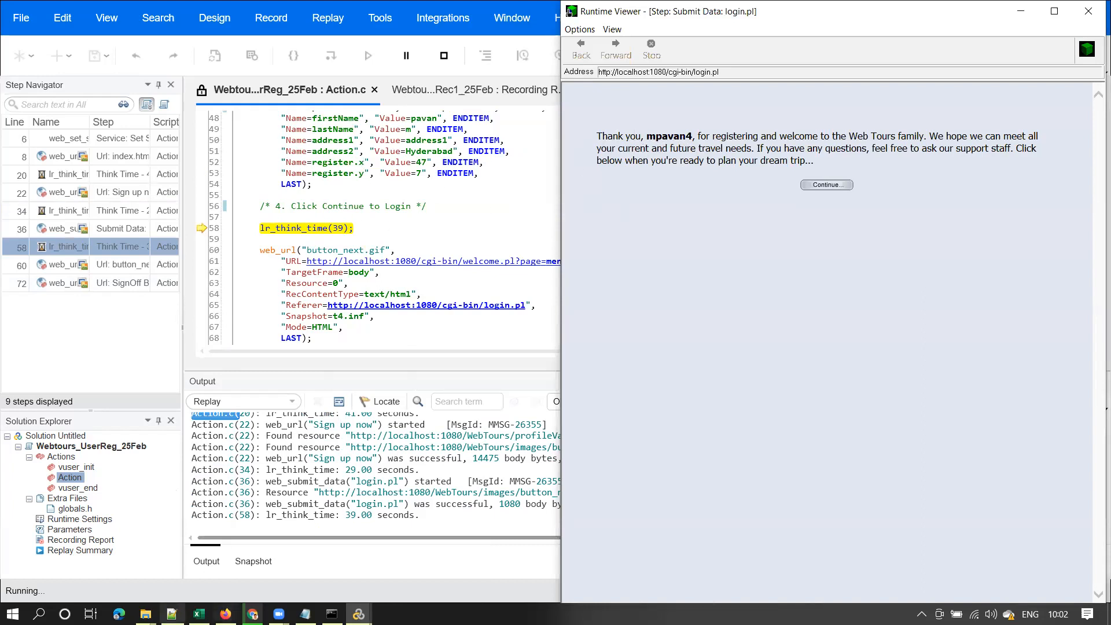
# Select the new mpavan4 user file in the users folder, then minimize the folder window
pyautogui.moveTo(146, 613)
pyautogui.click(381, 549)
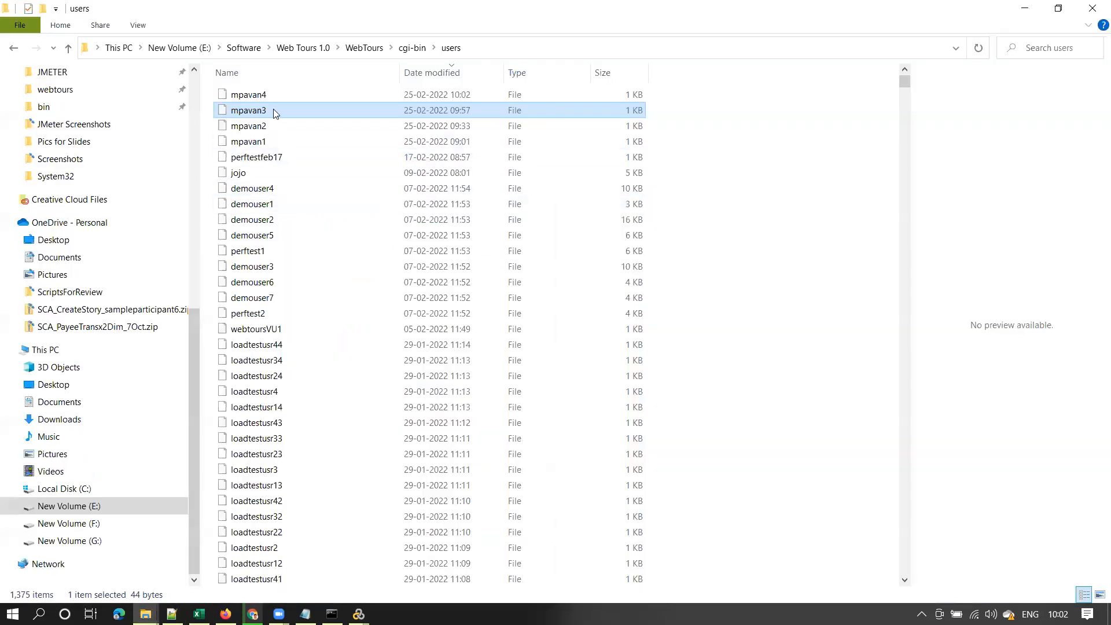
pyautogui.click(445, 99)
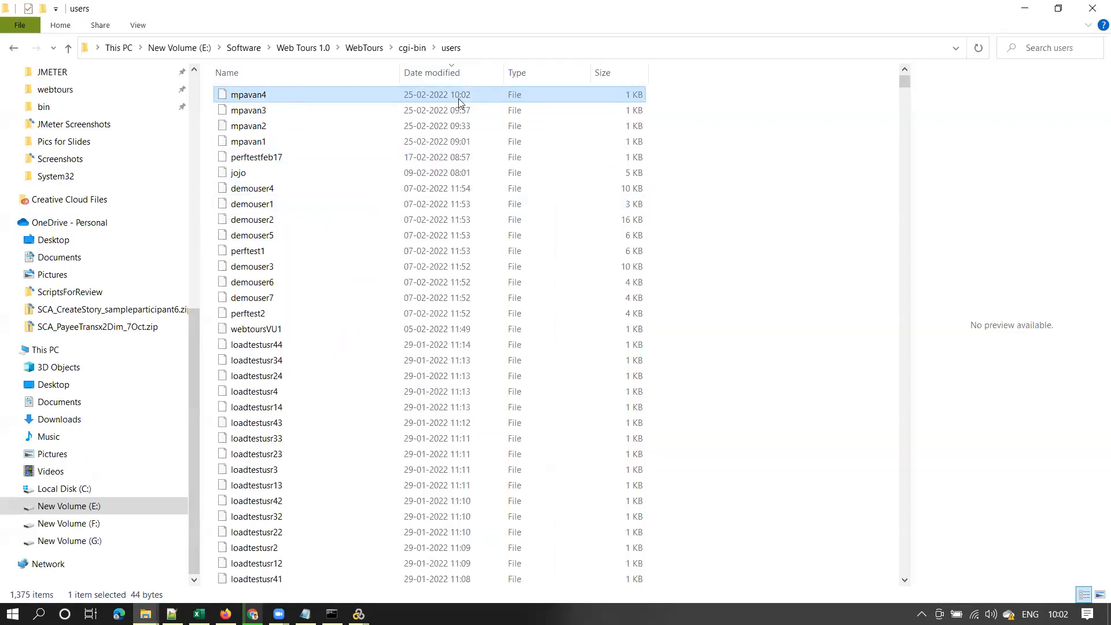
pyautogui.click(1026, 9)
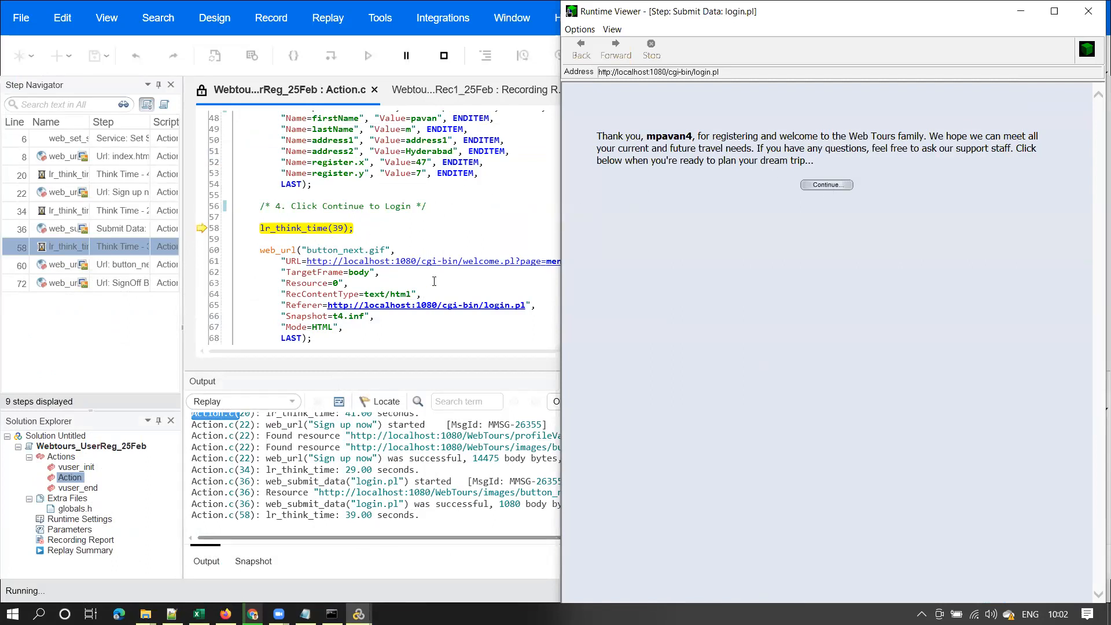
# Reopen the Action script, select the think-time call on line 58, and return to the Runtime Viewer
pyautogui.click(333, 250)
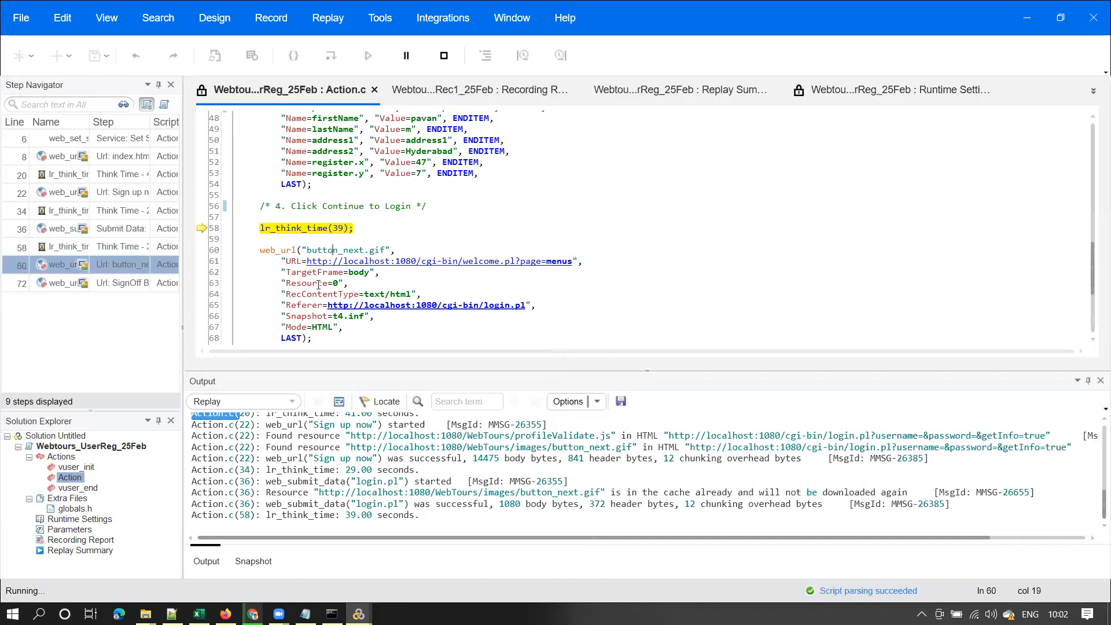
pyautogui.moveTo(359, 613)
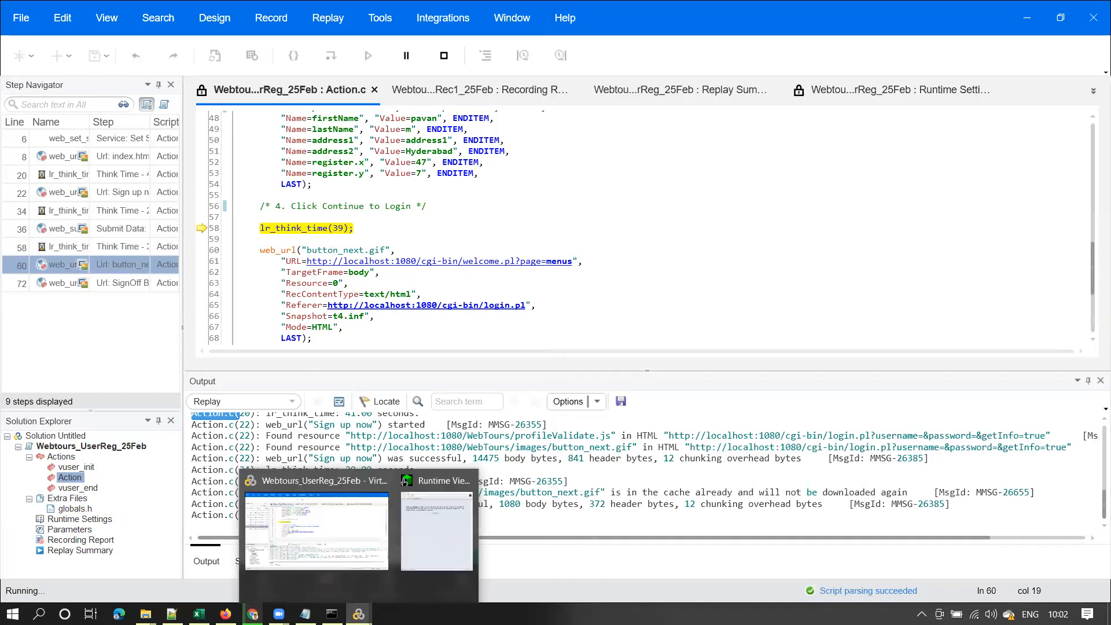
pyautogui.click(424, 527)
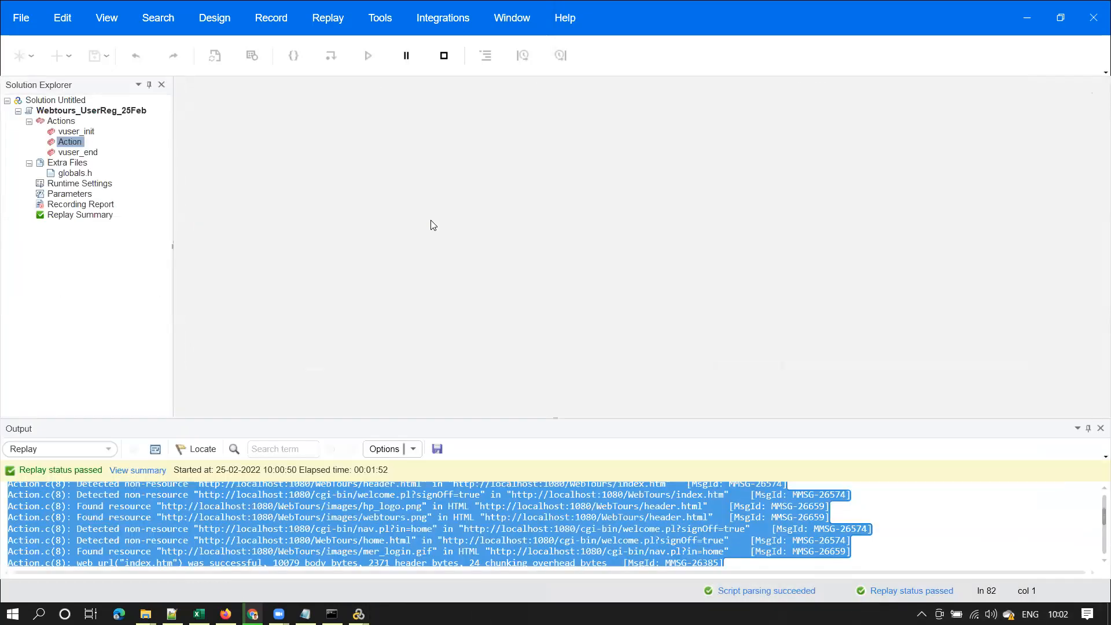
pyautogui.doubleClick(68, 141)
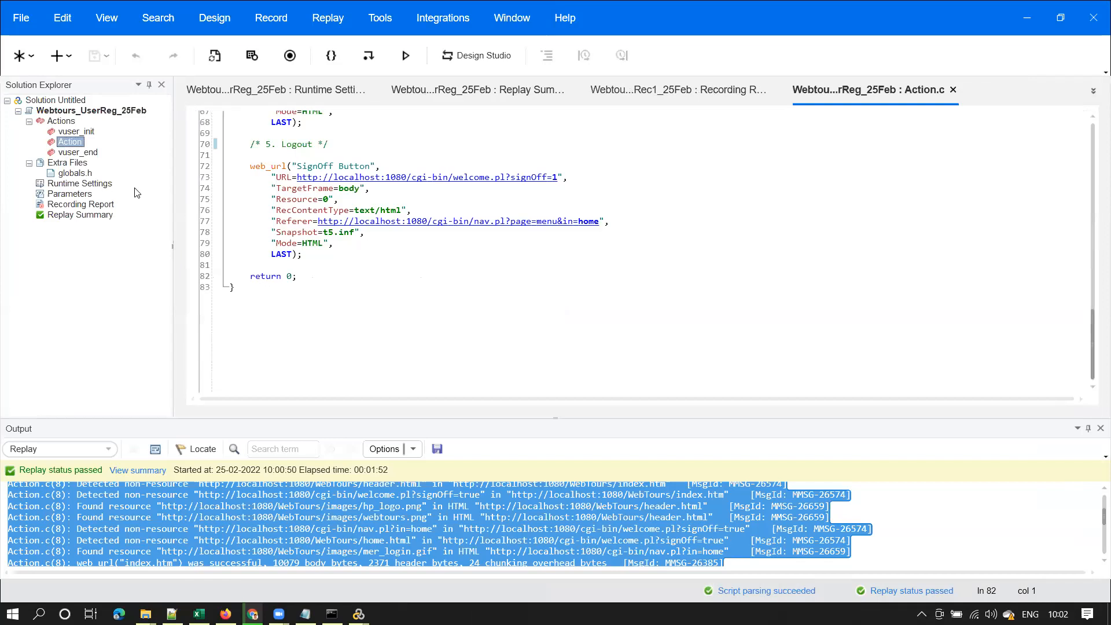
pyautogui.moveTo(1090, 343); pyautogui.dragTo(1095, 297)
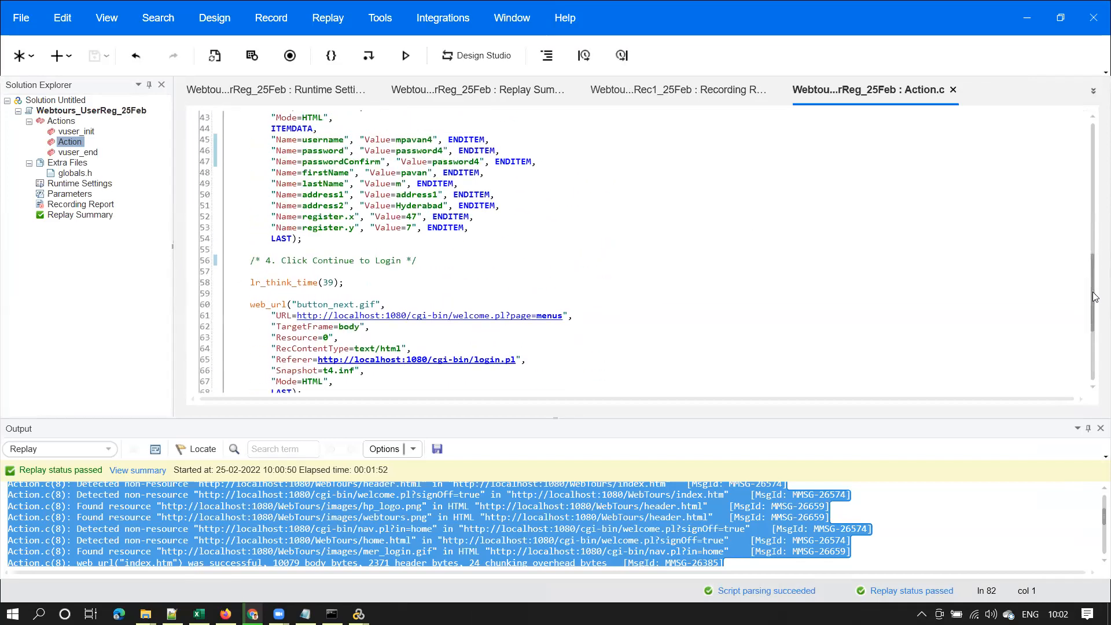
pyautogui.moveTo(346, 283); pyautogui.dragTo(276, 283)
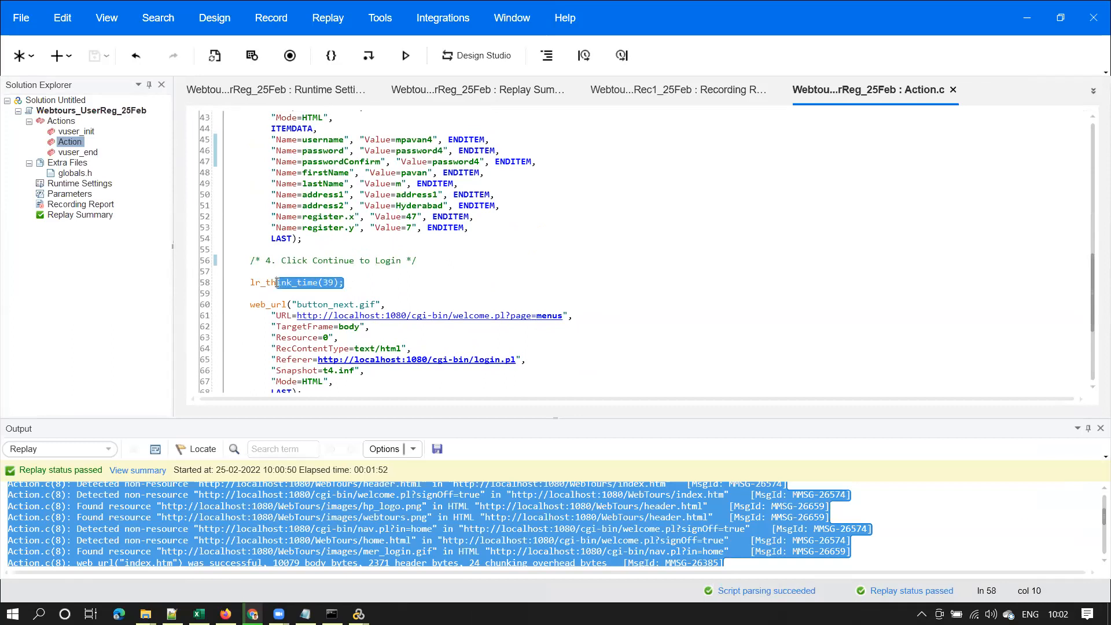
pyautogui.click(359, 614)
pyautogui.click(426, 539)
# Confirm the mpavan4 welcome page in the Runtime Viewer, then select the hard-coded username on line 45
pyautogui.click(581, 50)
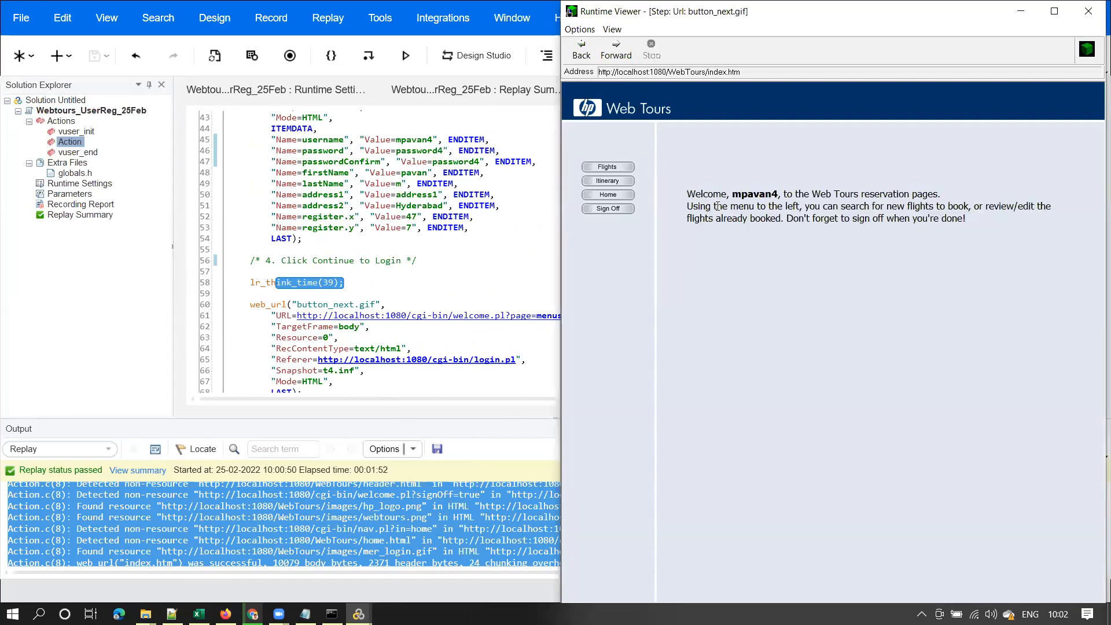
pyautogui.moveTo(687, 194); pyautogui.dragTo(937, 194)
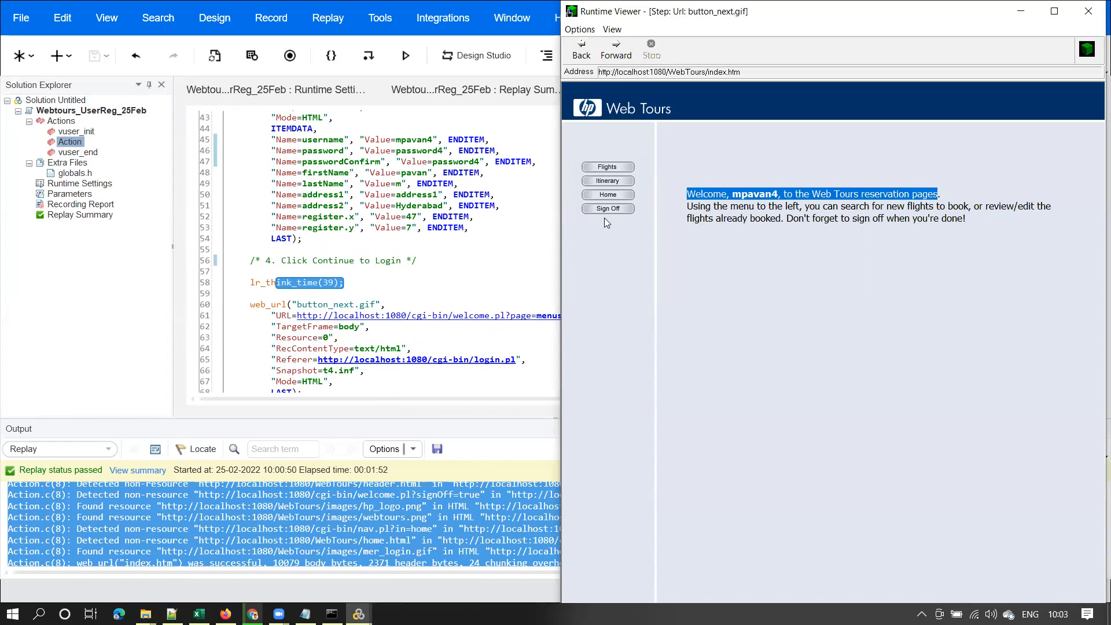
pyautogui.click(708, 202)
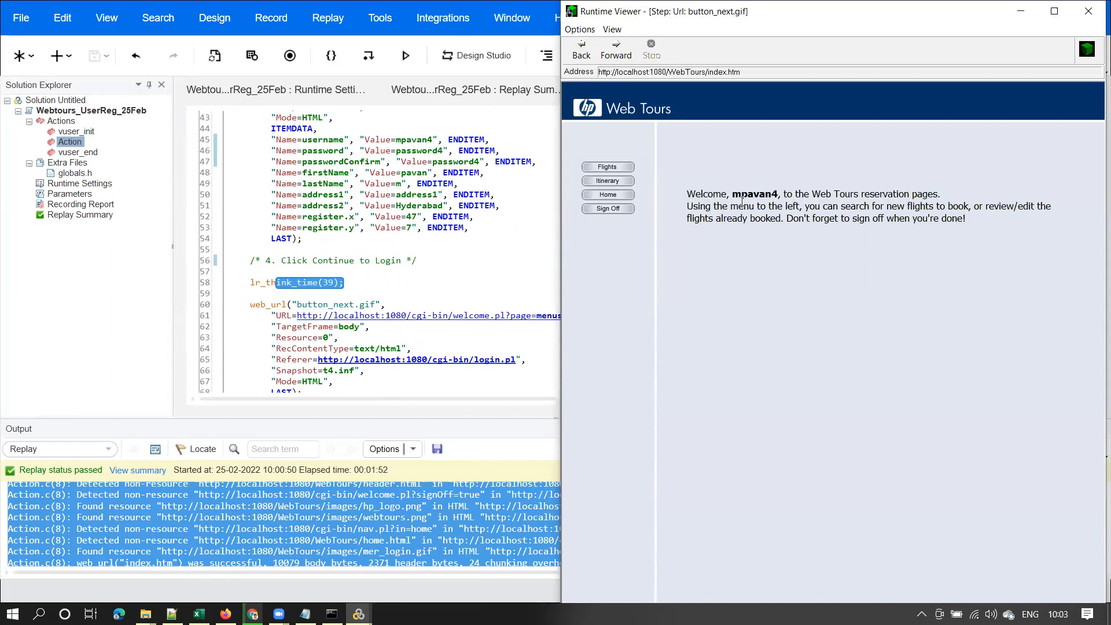
pyautogui.click(1021, 11)
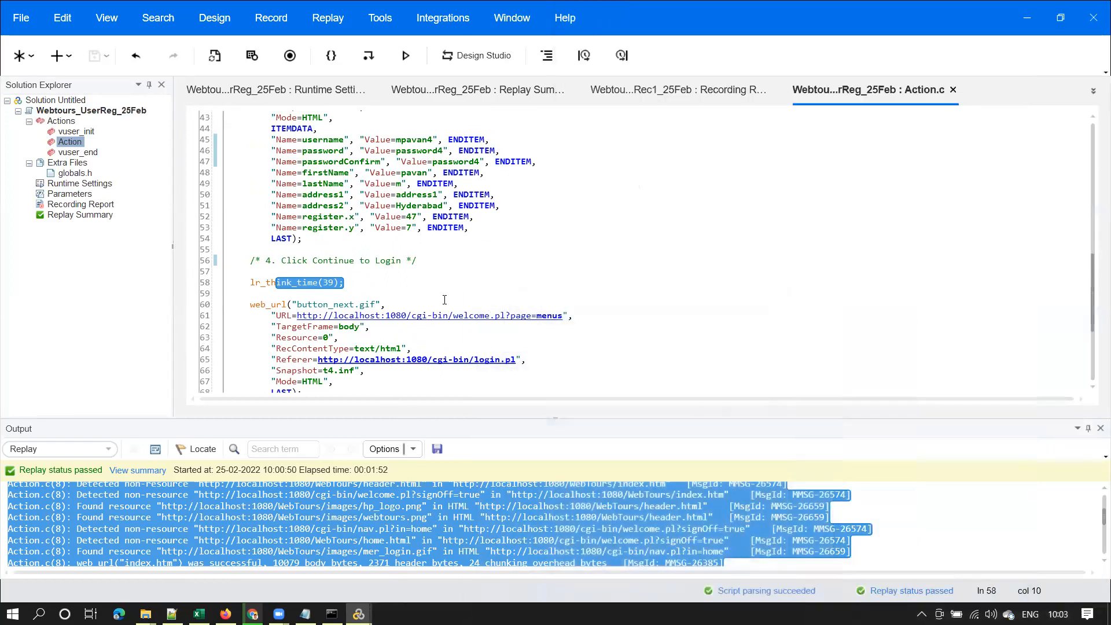
pyautogui.moveTo(1094, 313); pyautogui.dragTo(1095, 276)
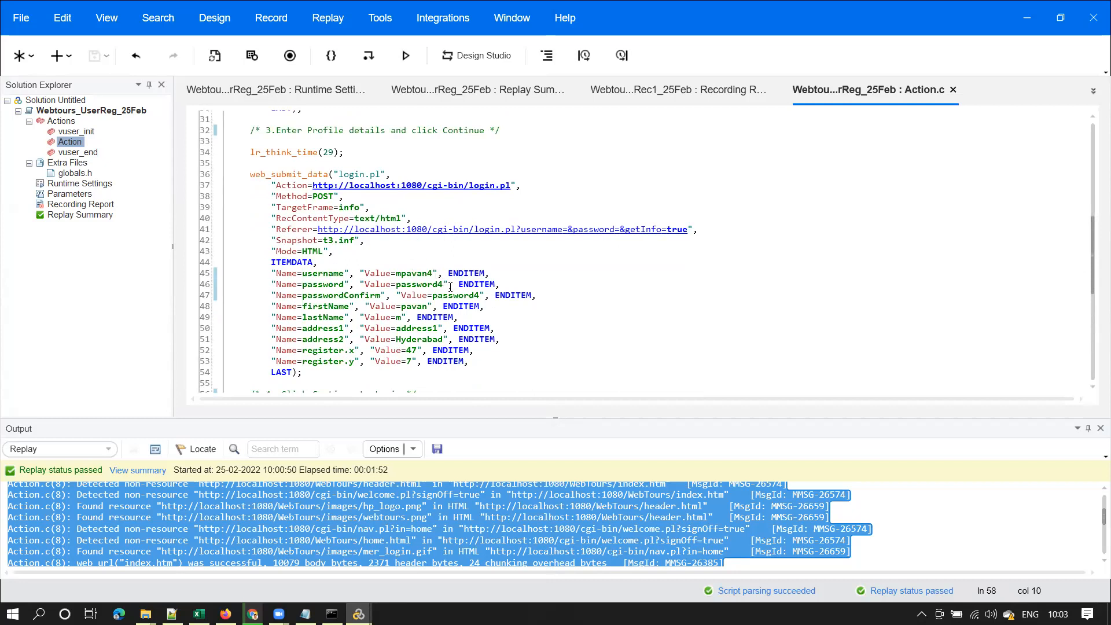
pyautogui.click(436, 278)
pyautogui.doubleClick(421, 274)
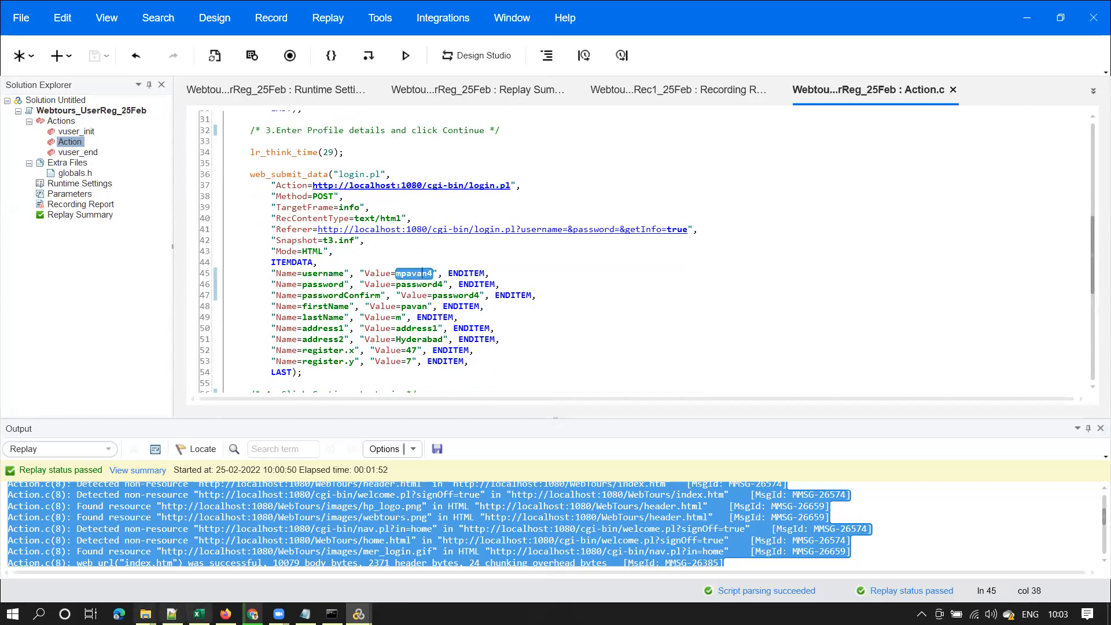
# Launch Excel from the Run box and open a maximized blank workbook
pyautogui.press('super+r')
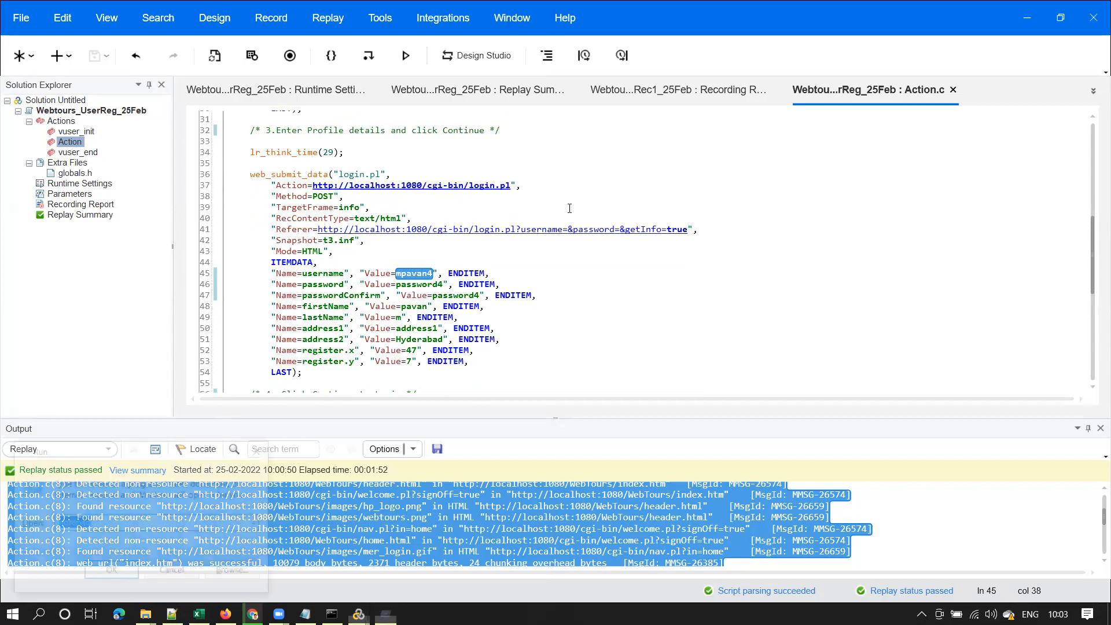
pyautogui.write('exce')
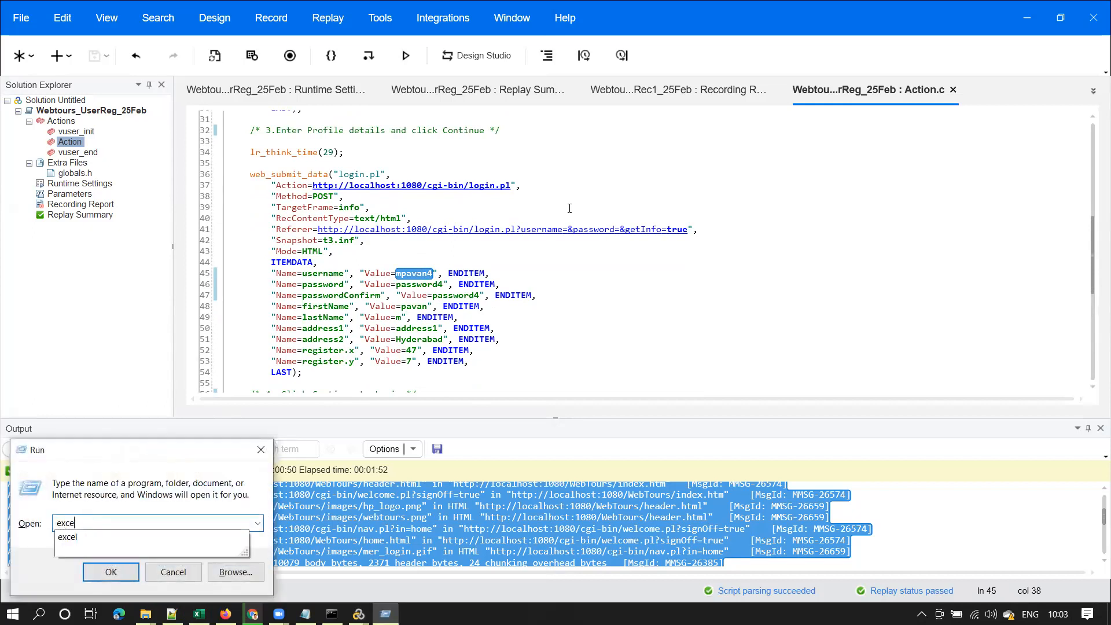
pyautogui.press('Return')
pyautogui.press('Return')
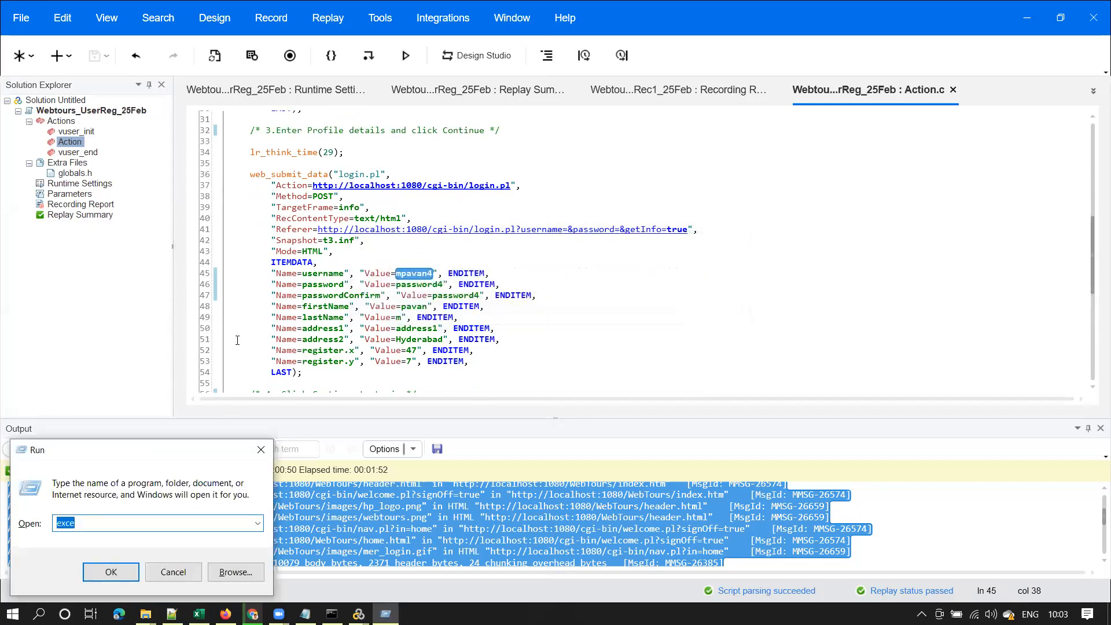
pyautogui.click(101, 517)
pyautogui.write('l')
pyautogui.press('Return')
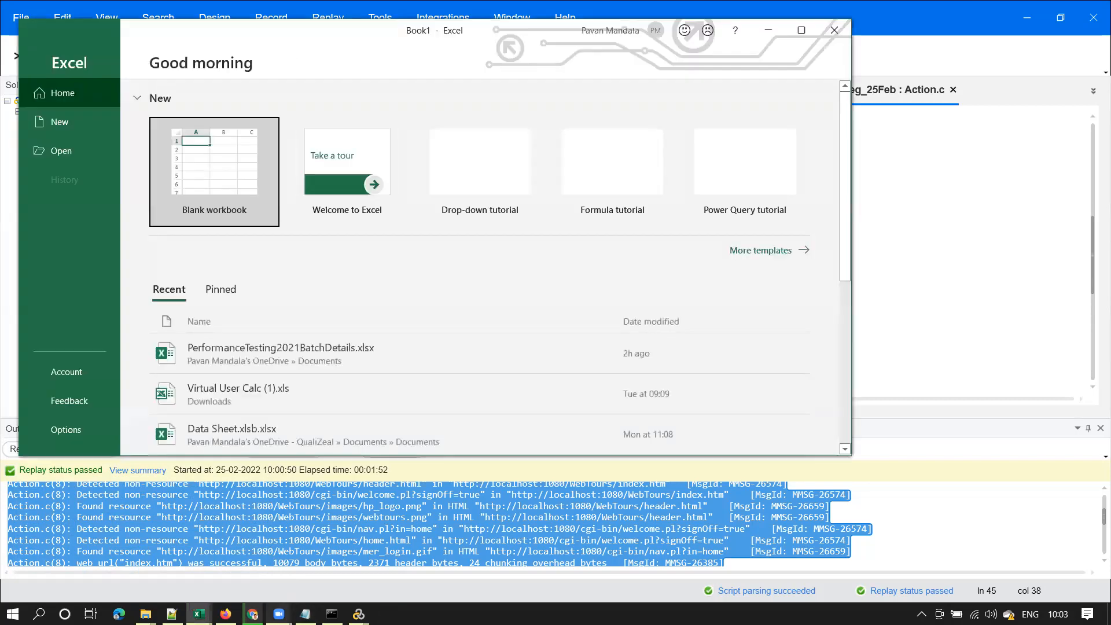
pyautogui.click(219, 177)
pyautogui.click(219, 173)
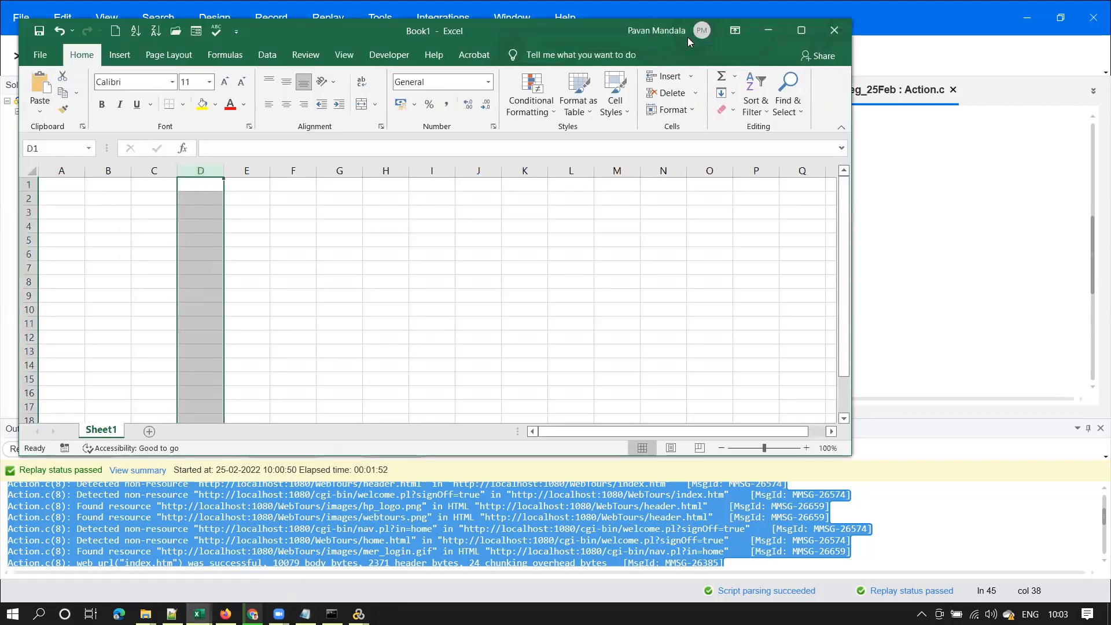
pyautogui.click(802, 30)
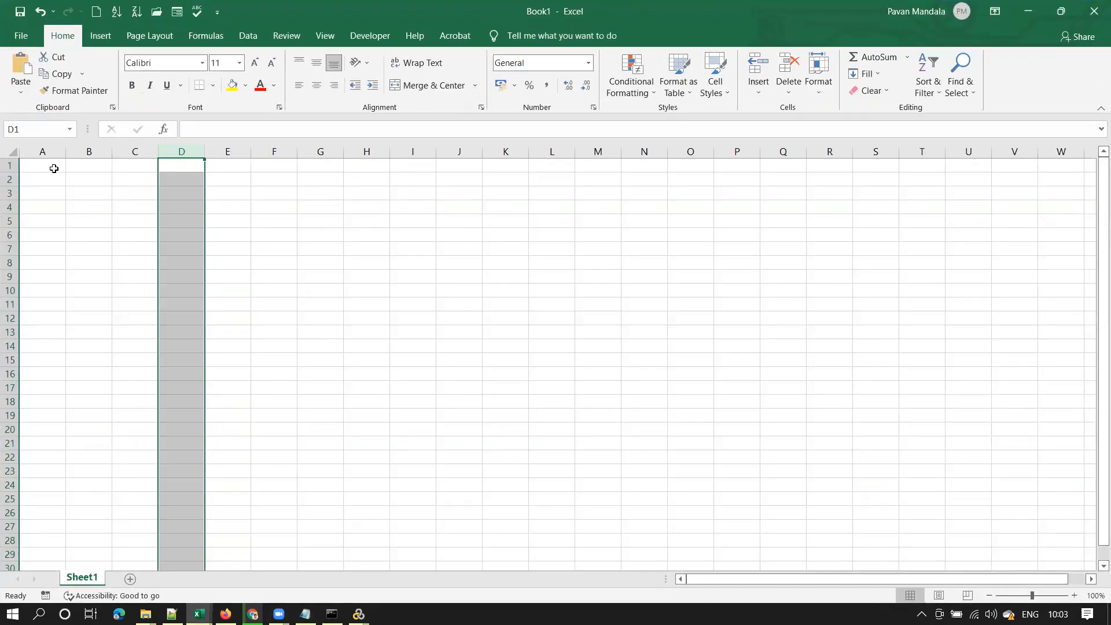
pyautogui.click(54, 166)
pyautogui.write('mpavan')
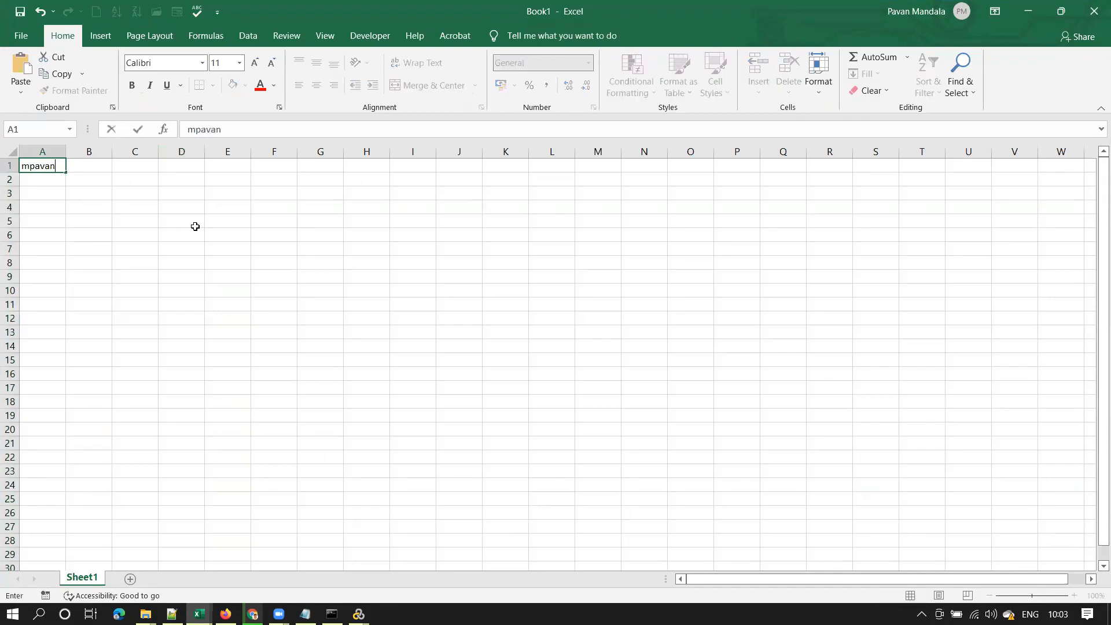
pyautogui.write('5')
pyautogui.press('Return')
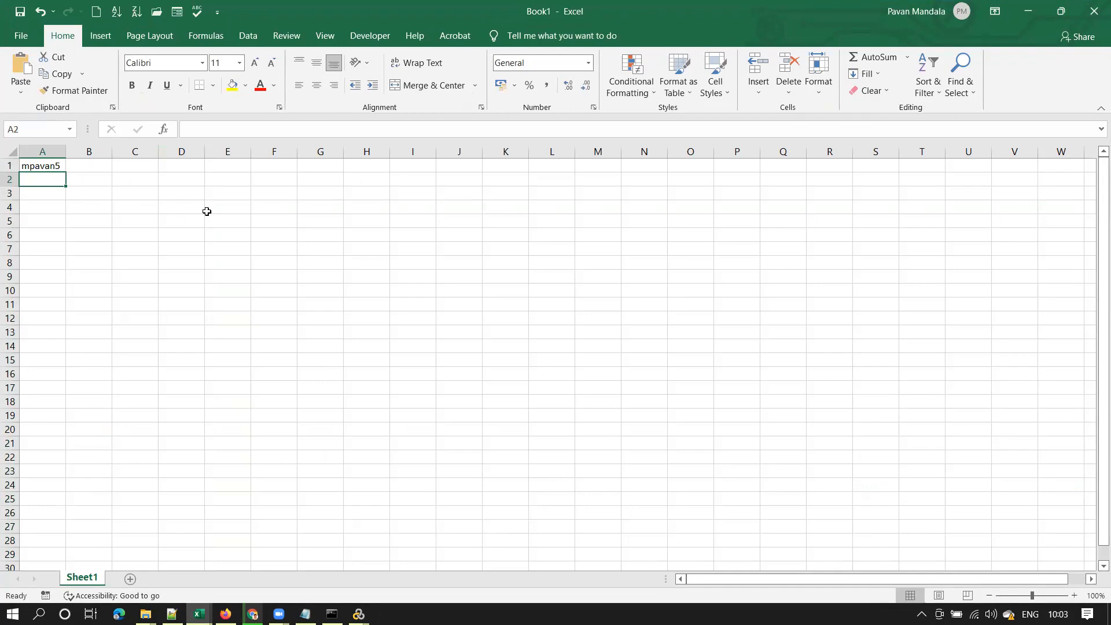
pyautogui.write('mpavan5an')
pyautogui.write('6')
pyautogui.click(168, 206)
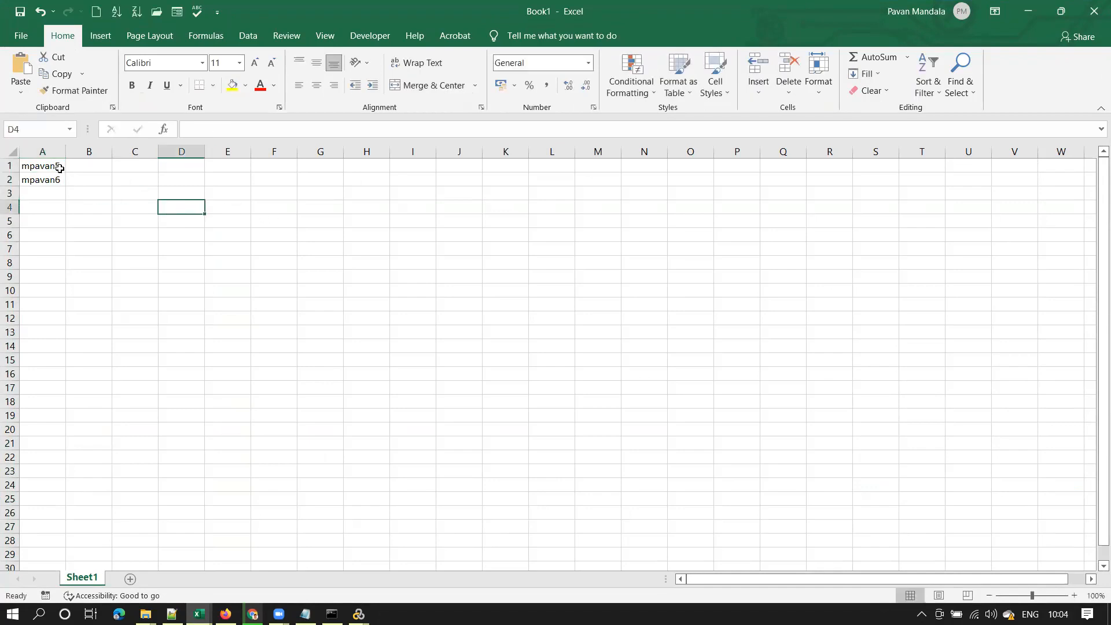
pyautogui.click(359, 613)
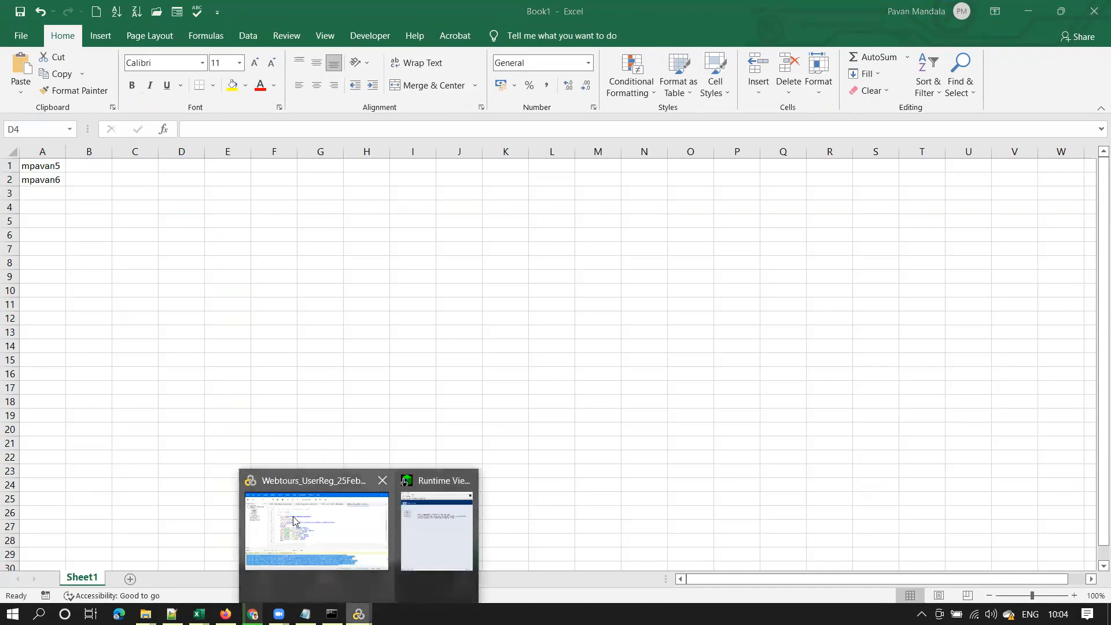
pyautogui.click(293, 520)
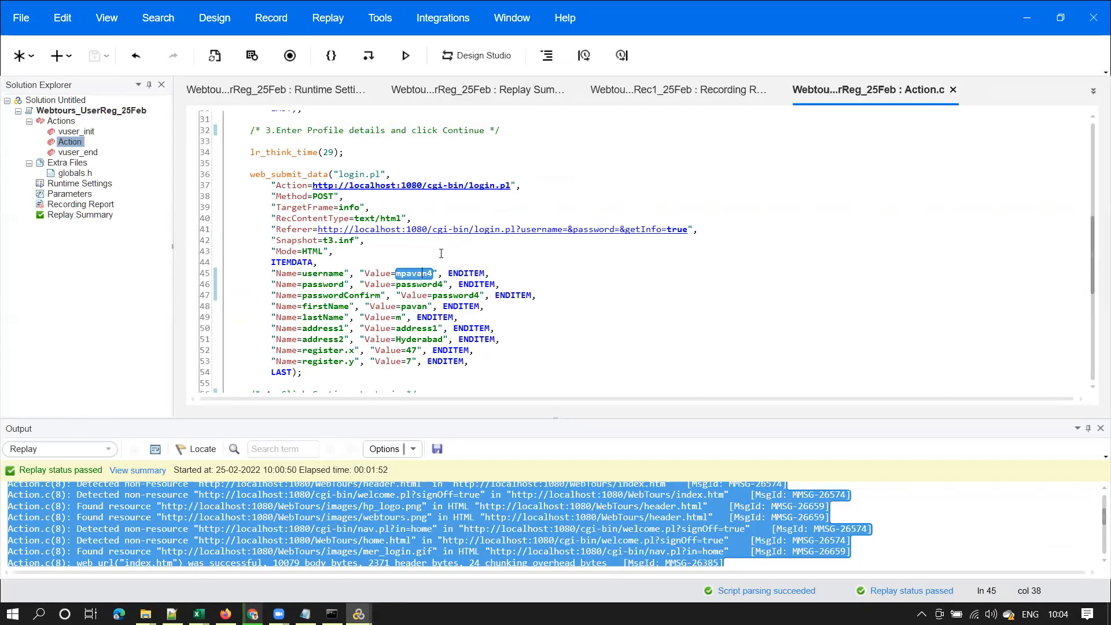
pyautogui.click(1027, 17)
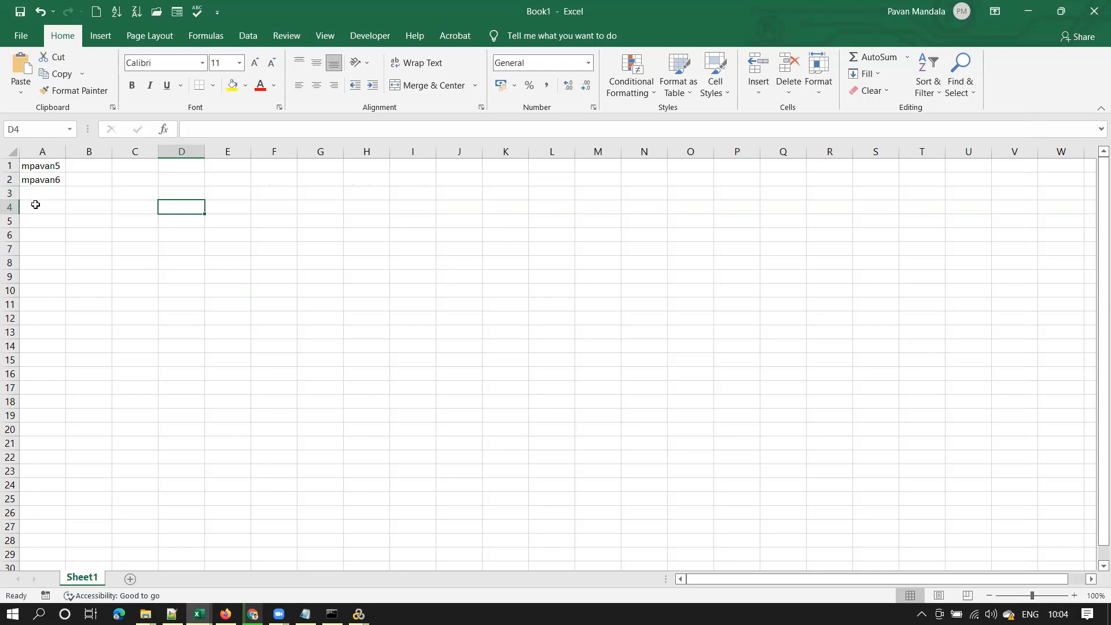
pyautogui.moveTo(49, 166); pyautogui.dragTo(84, 348)
pyautogui.moveTo(1096, 508); pyautogui.dragTo(1093, 162)
pyautogui.click(93, 168)
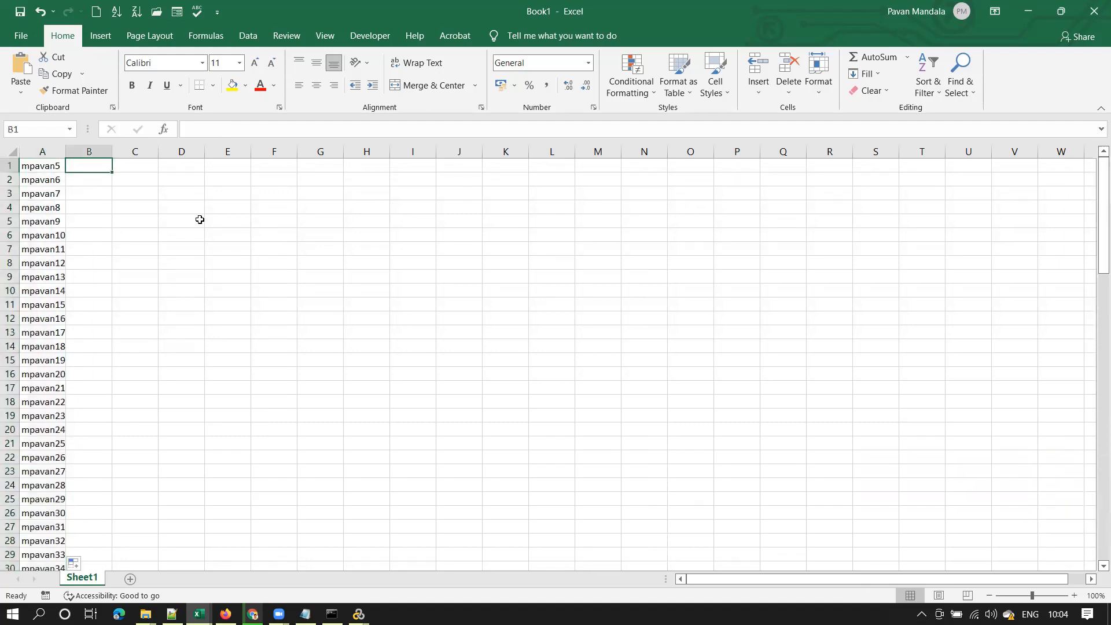
pyautogui.write('password5')
pyautogui.click(183, 209)
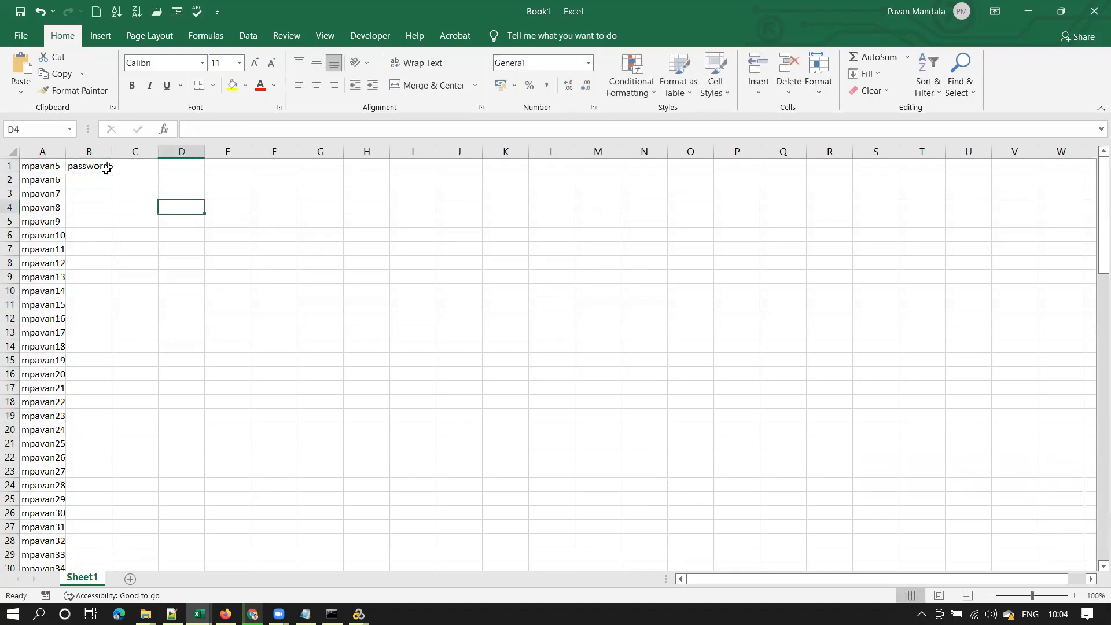
pyautogui.click(108, 168)
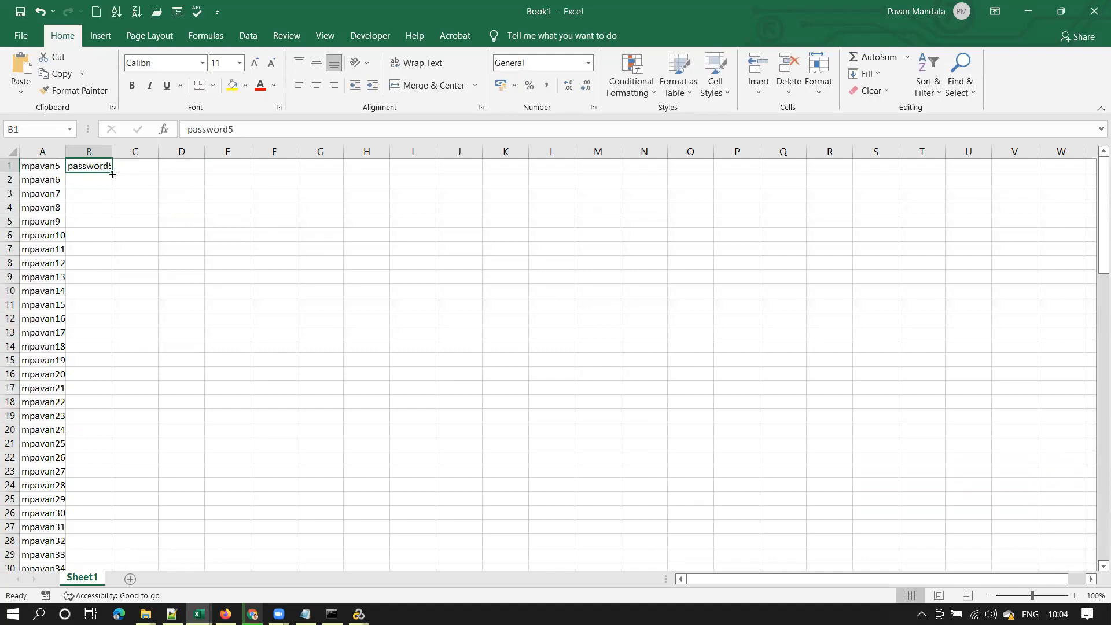
pyautogui.moveTo(112, 172); pyautogui.dragTo(112, 213)
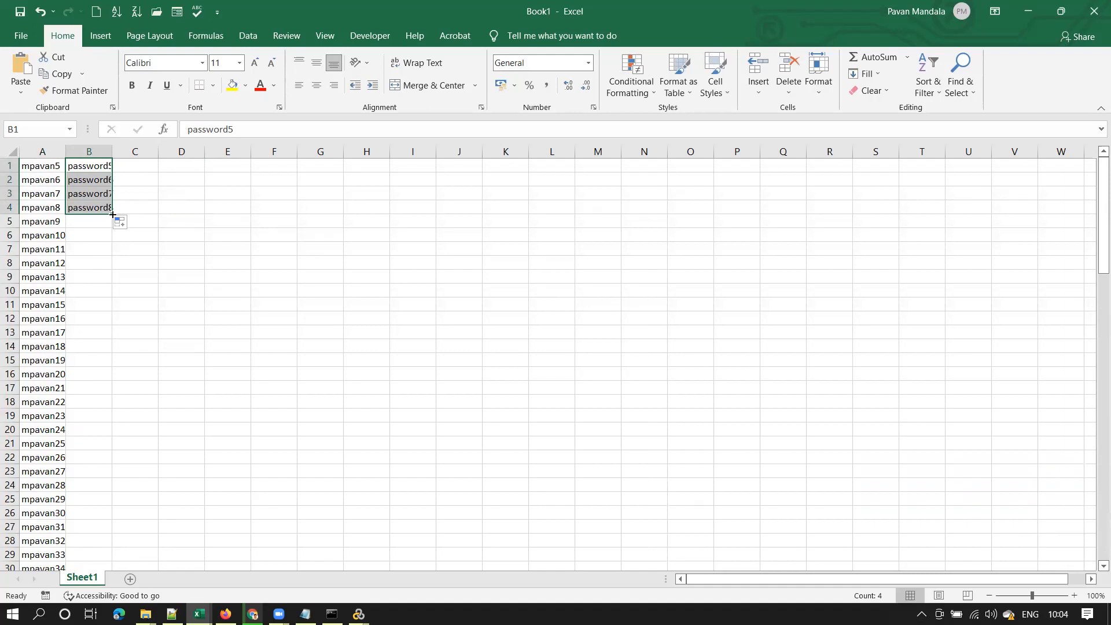
pyautogui.doubleClick(112, 215)
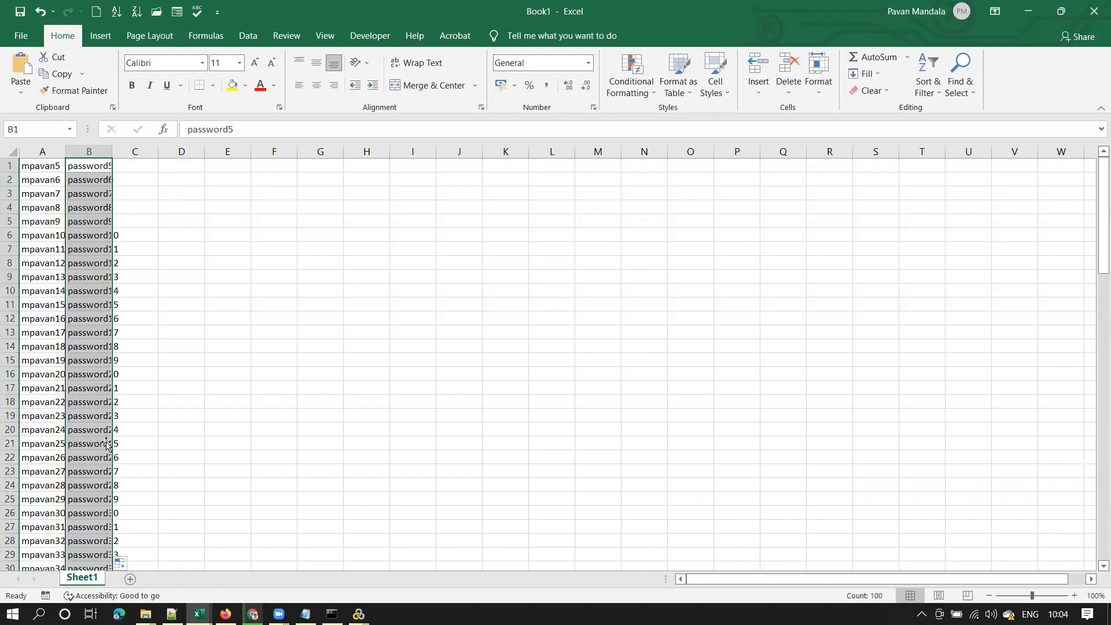
pyautogui.moveTo(1095, 230); pyautogui.dragTo(1096, 552)
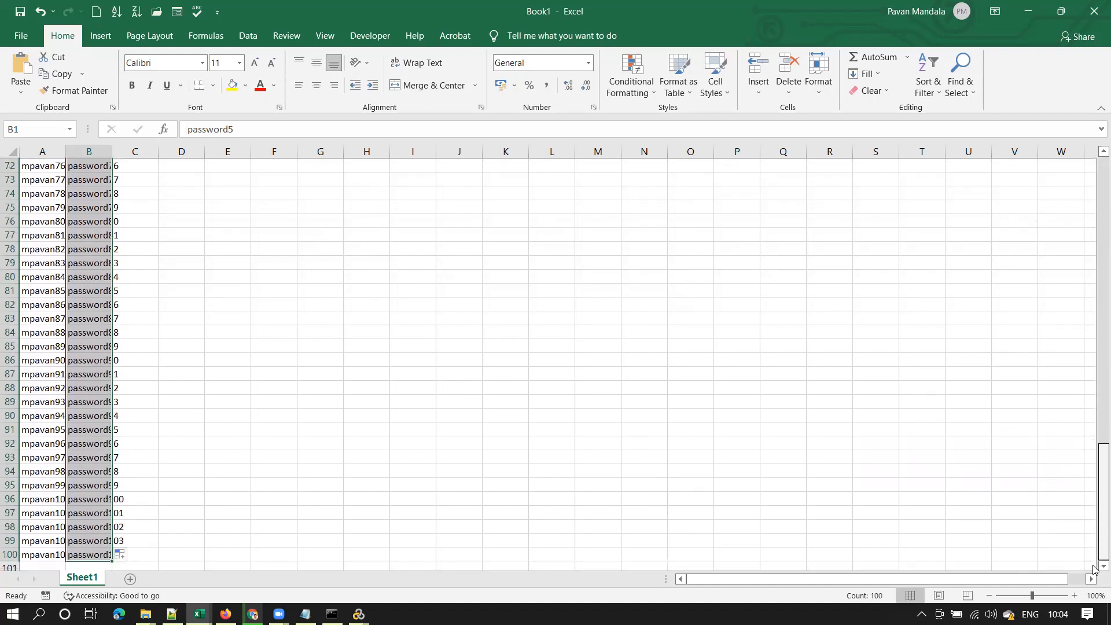
# Autofit columns A and B, then select and copy the A1:B100 username-password list
pyautogui.doubleClick(112, 151)
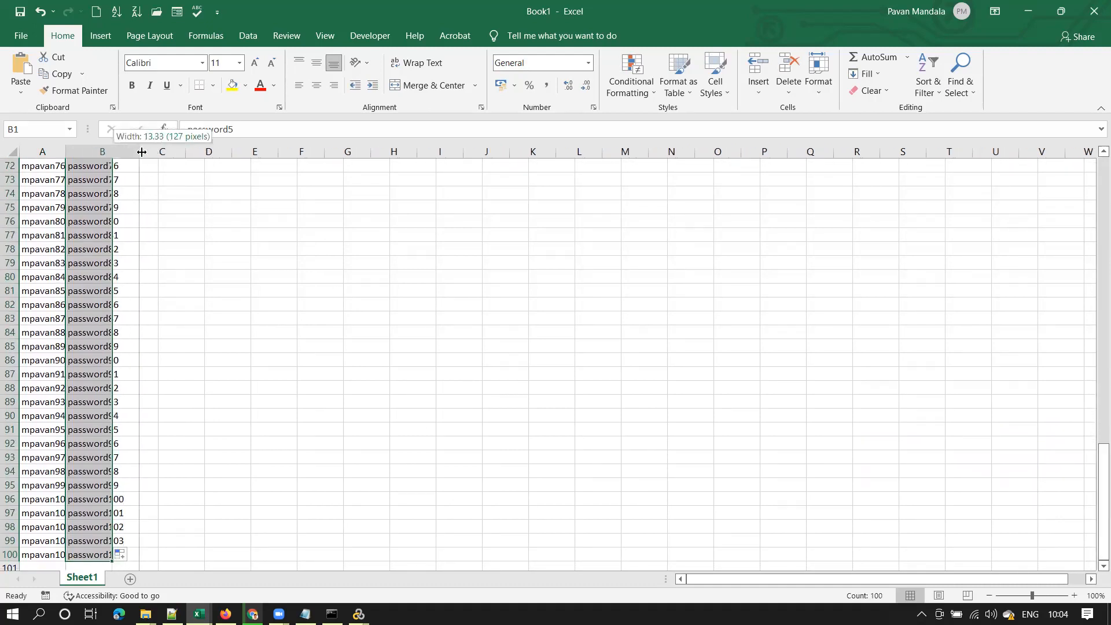
pyautogui.doubleClick(65, 151)
pyautogui.moveTo(1095, 497); pyautogui.dragTo(1095, 165)
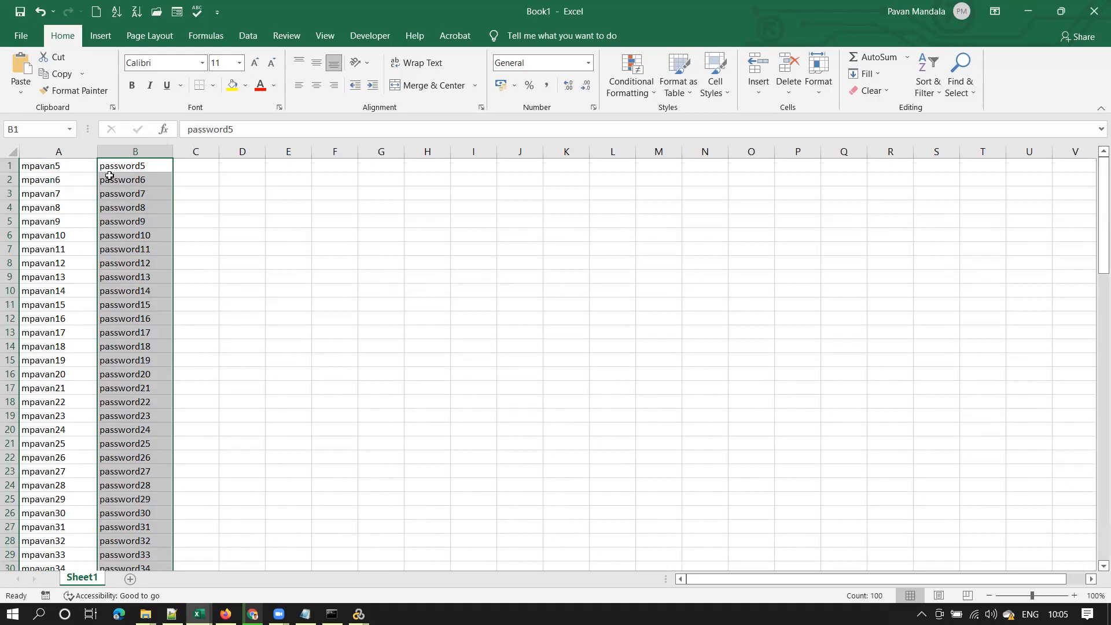
pyautogui.moveTo(60, 169); pyautogui.dragTo(153, 514)
pyautogui.hotkey('ctrl', 'c')
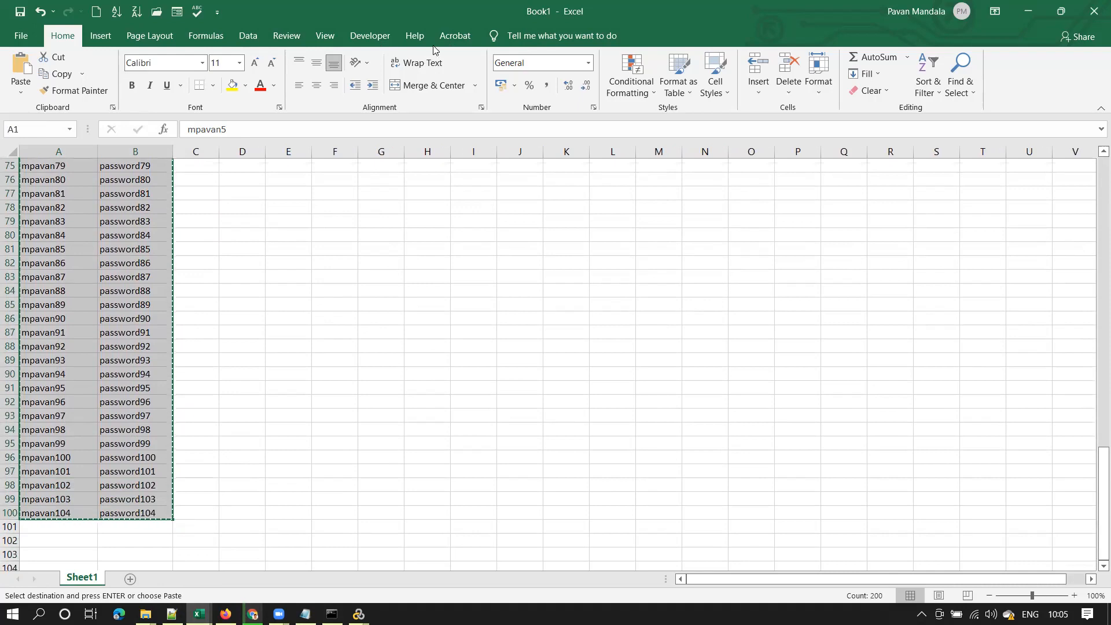
# Open Excel's Help training pane, close it again, and paste the copied list
pyautogui.click(414, 37)
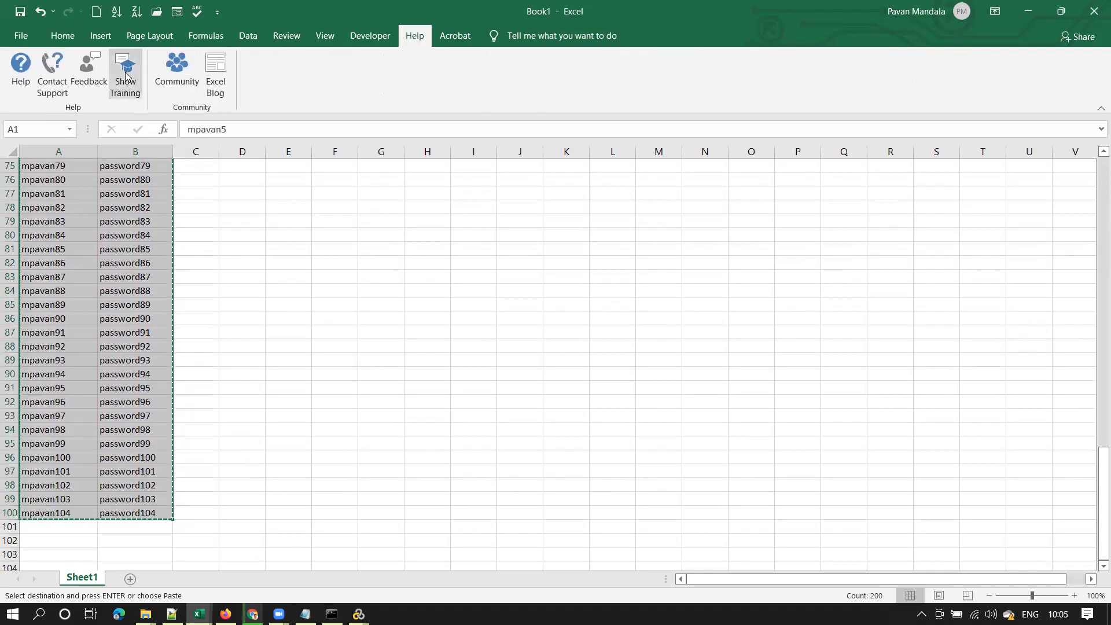
pyautogui.click(126, 75)
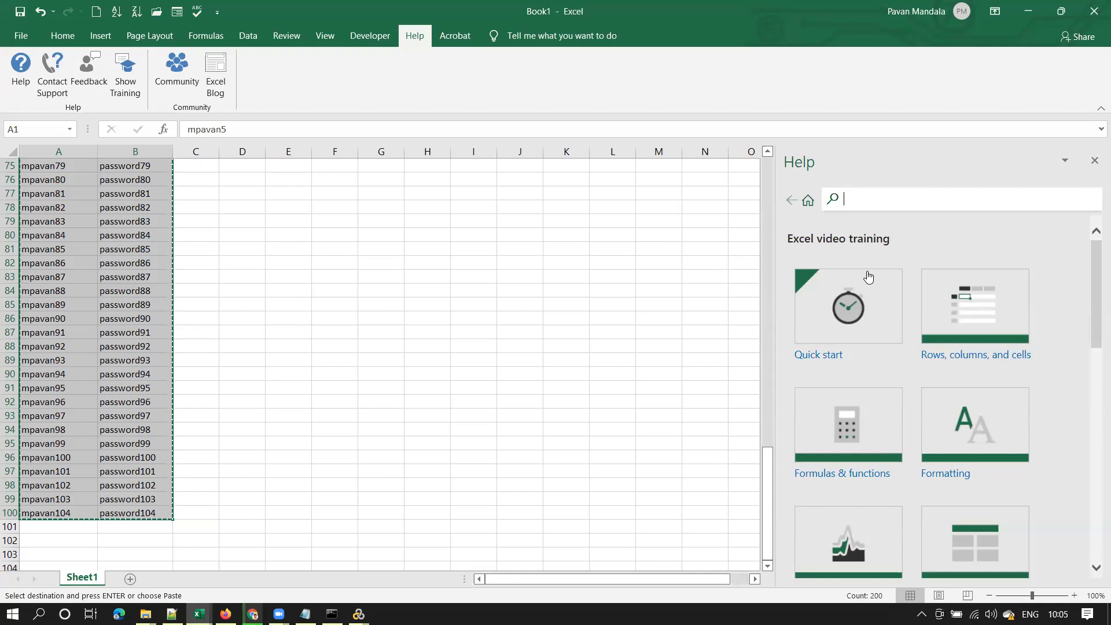
pyautogui.click(1094, 162)
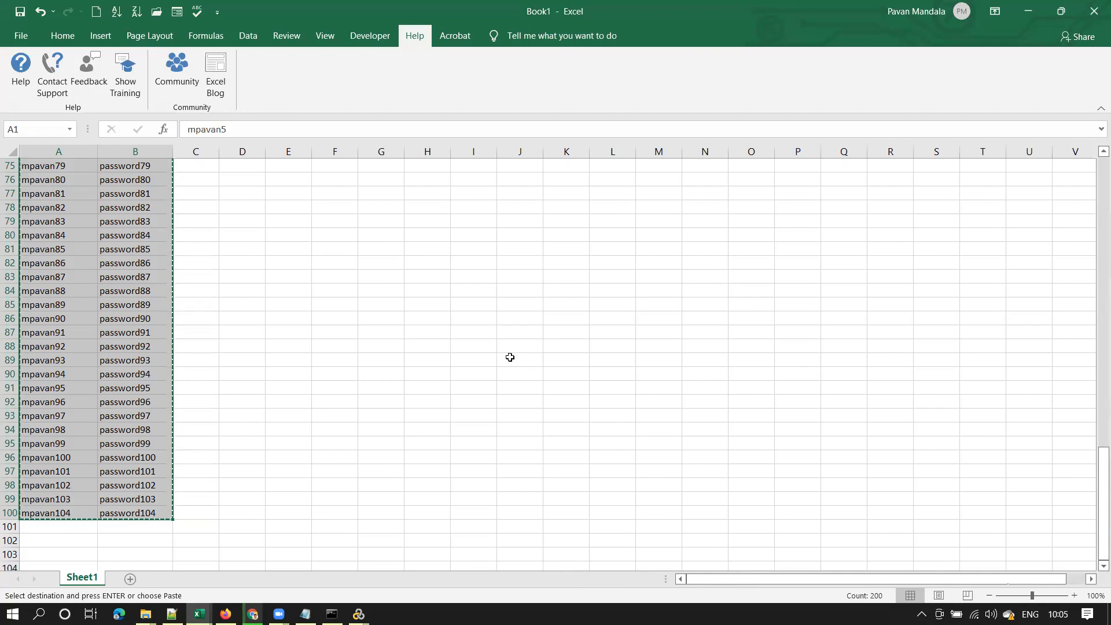
pyautogui.hotkey('ctrl', 'v')
# Open youtube.com in a new Chrome tab
pyautogui.moveTo(252, 613)
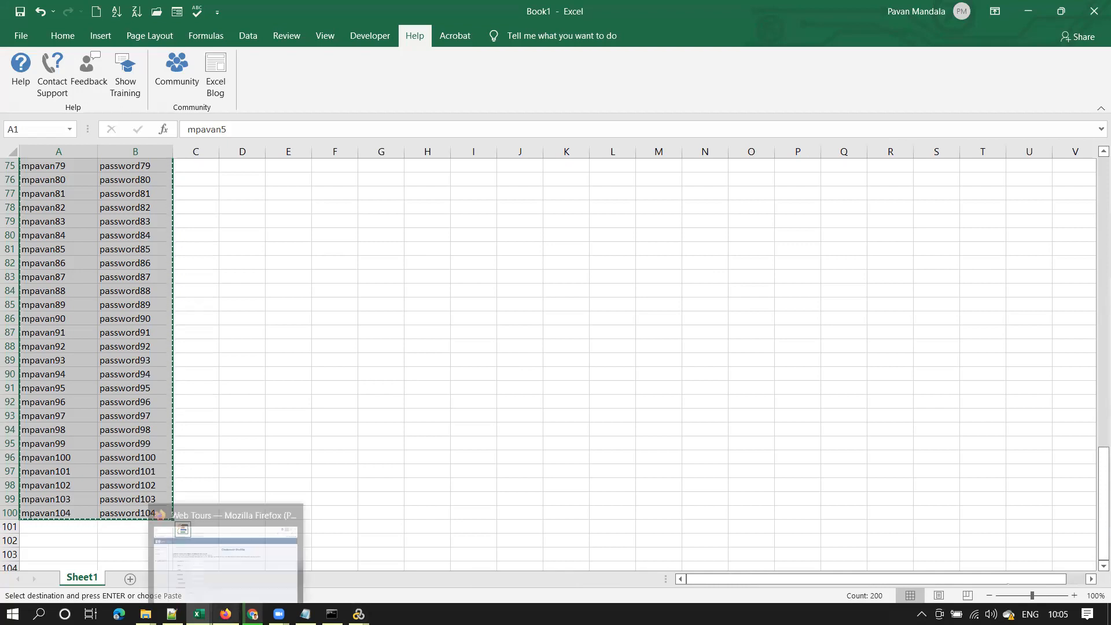
pyautogui.click(254, 547)
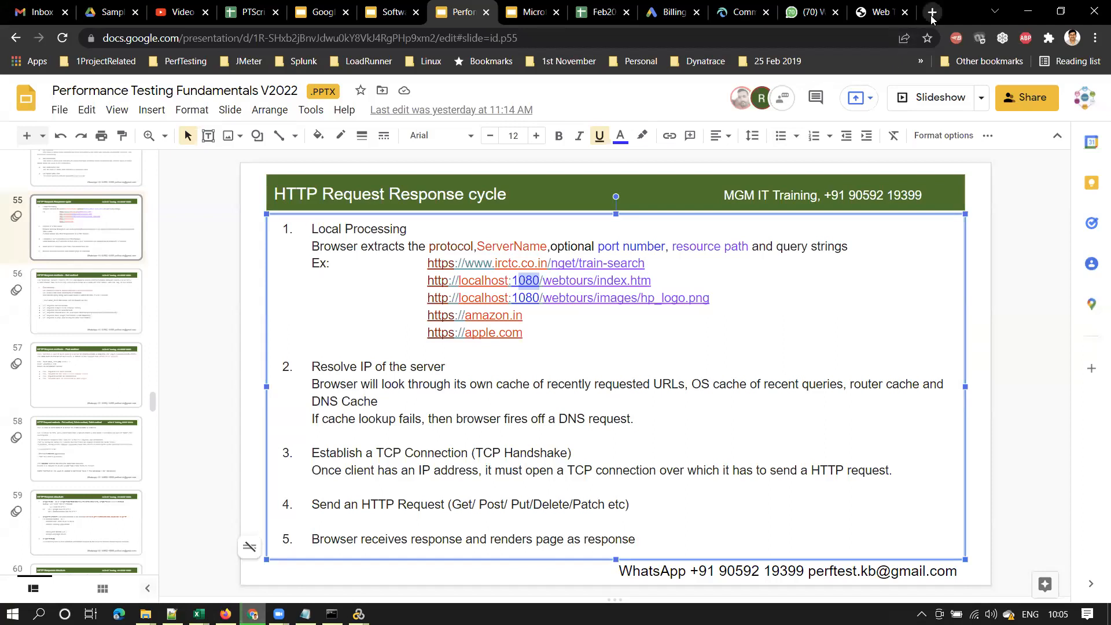
pyautogui.click(932, 11)
pyautogui.write('you')
pyautogui.press('Return')
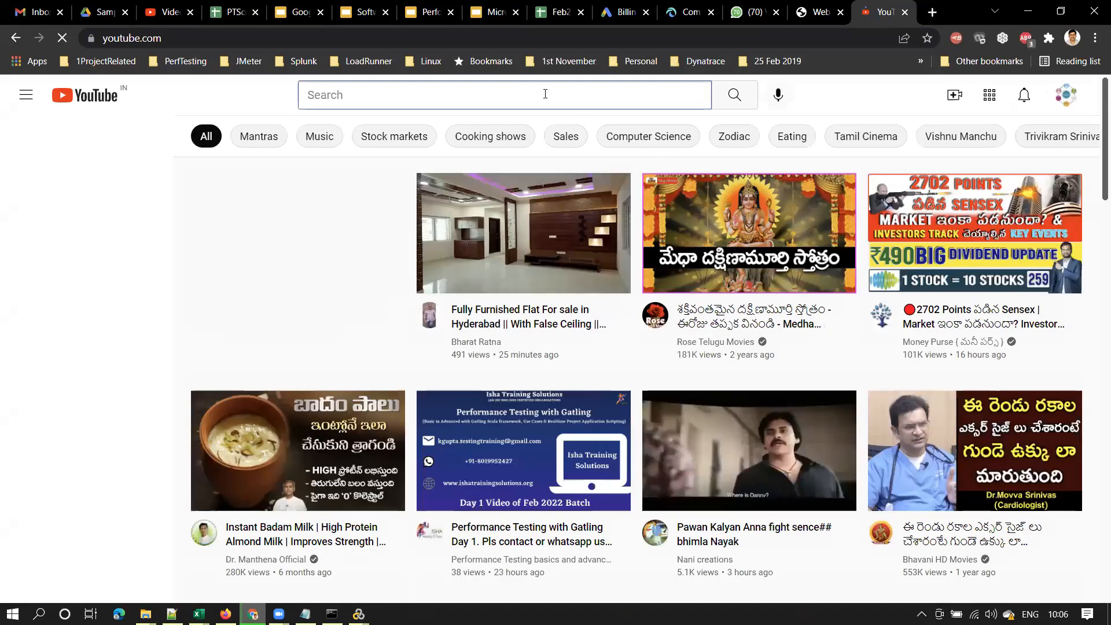
# Search YouTube for 'excel training for beginners', then minimize Chrome back to Excel
pyautogui.click(545, 94)
pyautogui.write('excel training vi')
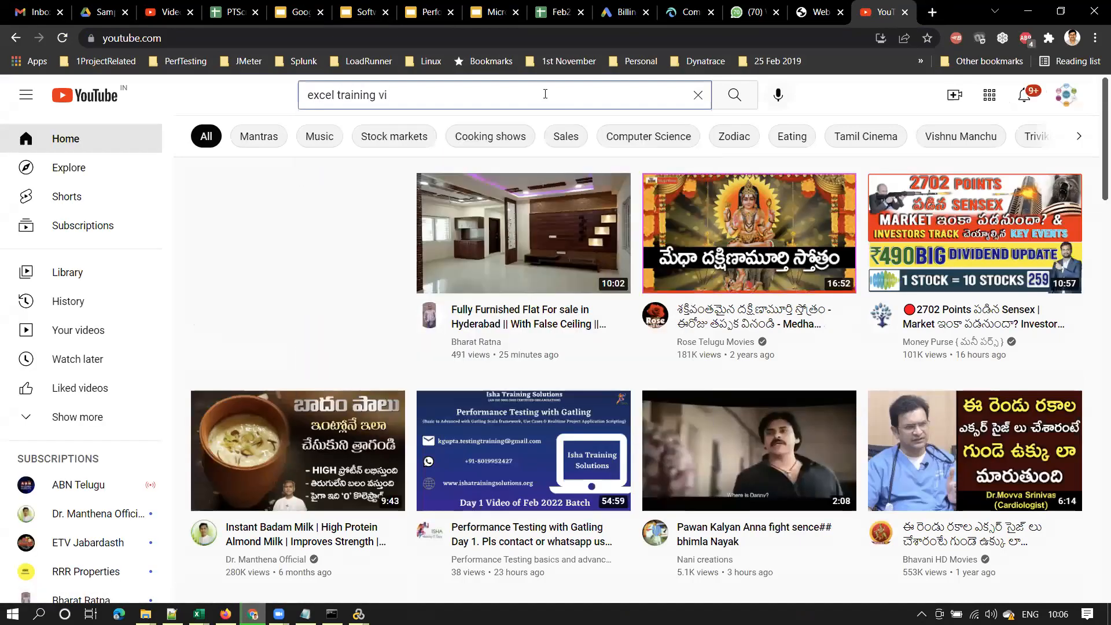
pyautogui.press('BackSpace')
pyautogui.press('BackSpace')
pyautogui.click(555, 132)
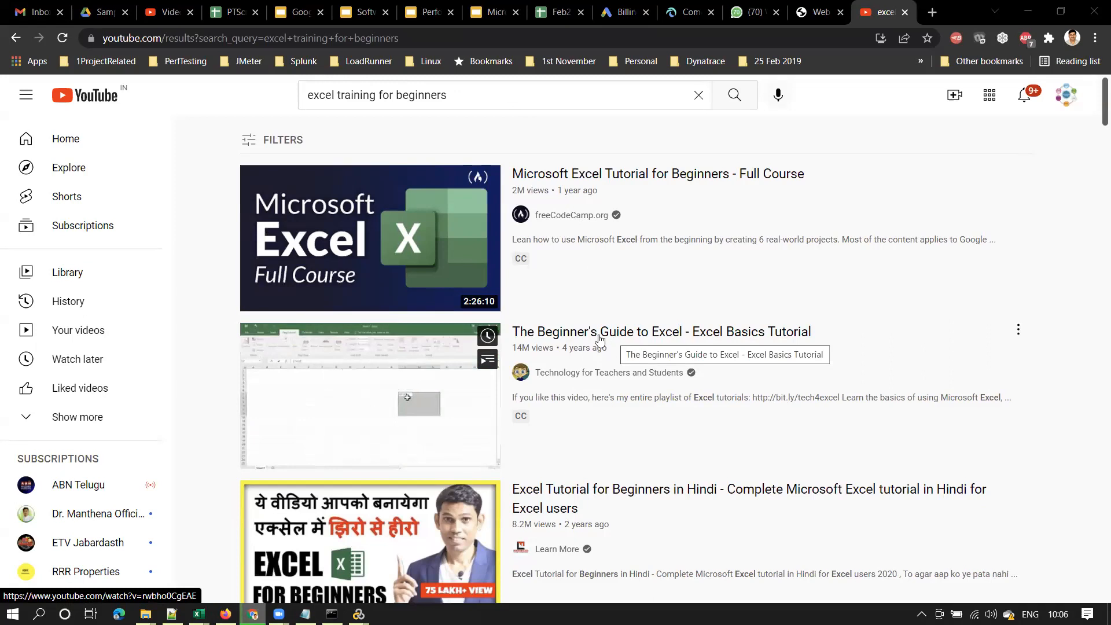
pyautogui.click(1026, 12)
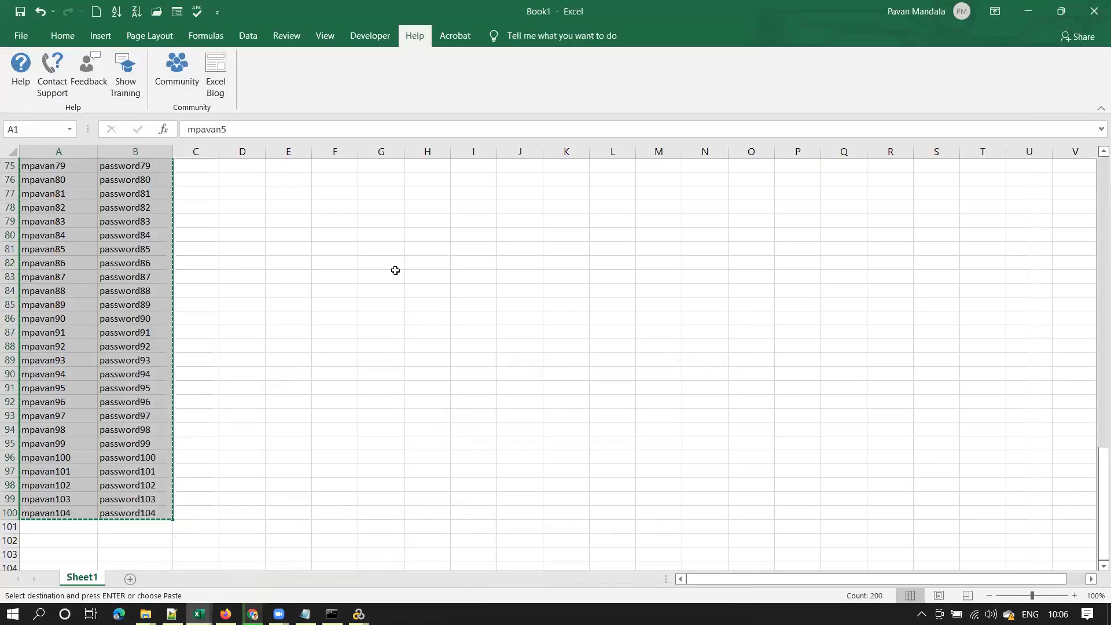
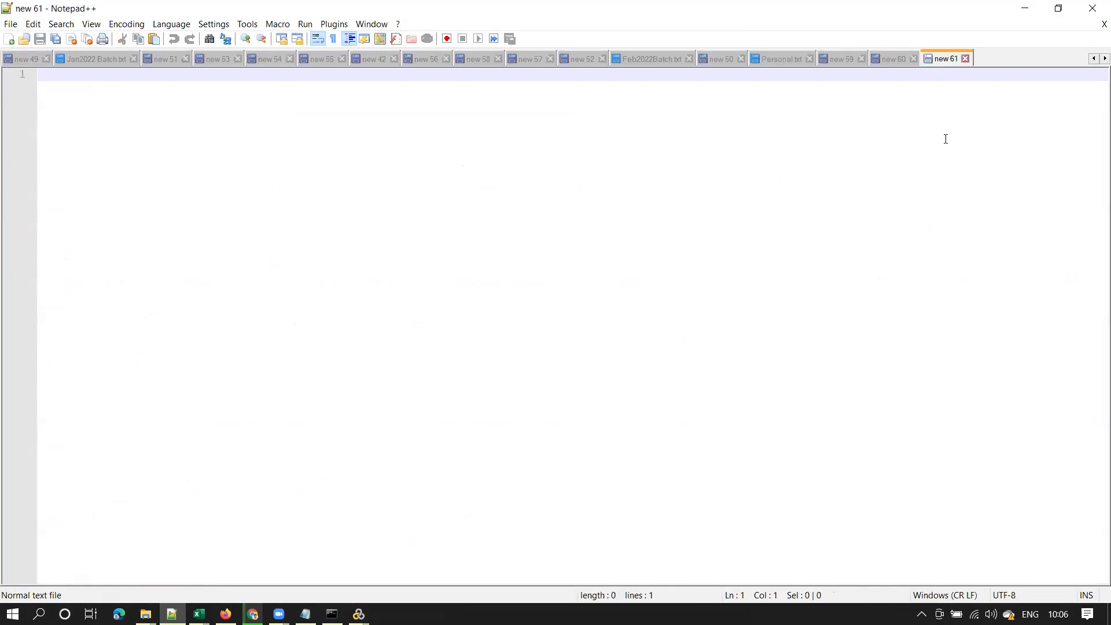
# Paste the 100 username–password pairs into a new Notepad++ tab, check the separator, and return to the VuGen script
pyautogui.hotkey('ctrl', 'v')
pyautogui.moveTo(1095, 404); pyautogui.dragTo(1099, 99)
pyautogui.moveTo(85, 78); pyautogui.dragTo(95, 77)
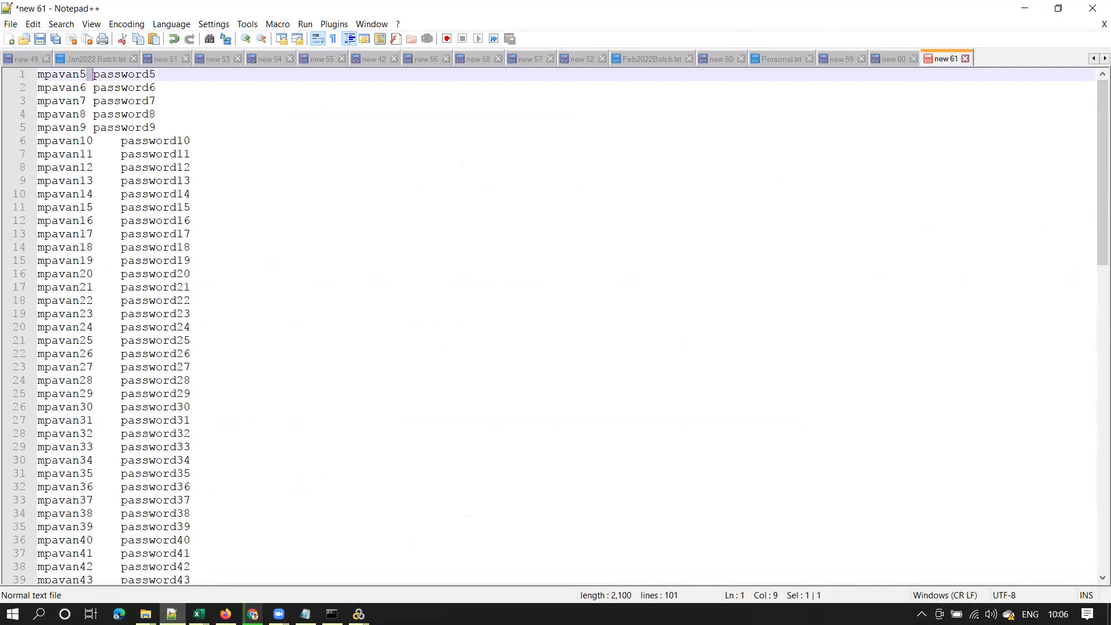
pyautogui.click(358, 613)
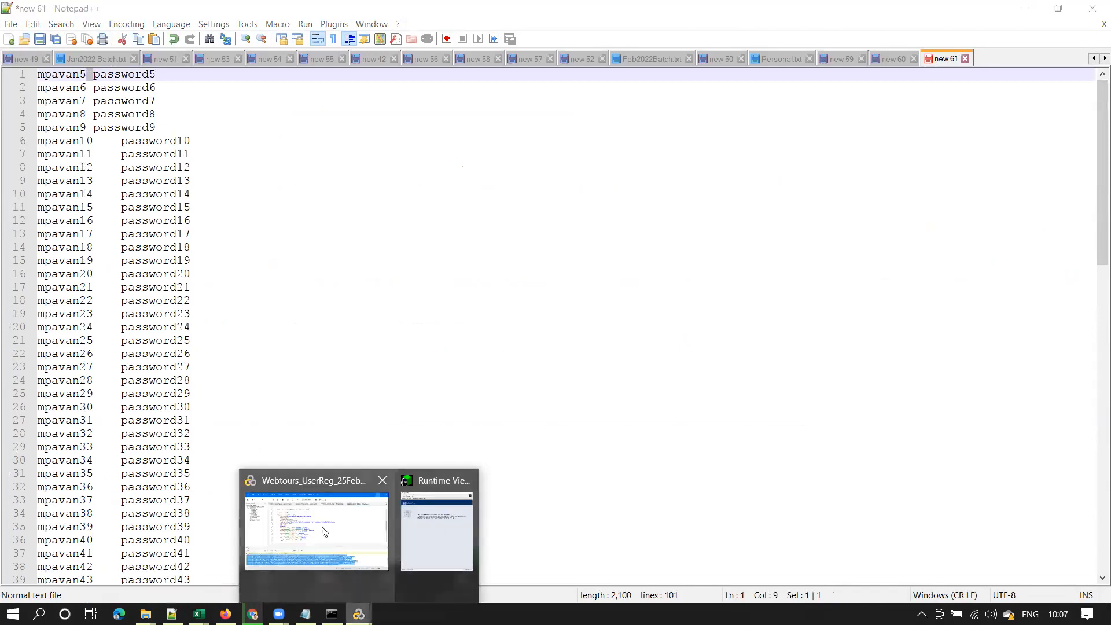
pyautogui.click(324, 532)
# Hide the Output pane and create a new parameter from the recorded username value on line 45
pyautogui.doubleClick(418, 278)
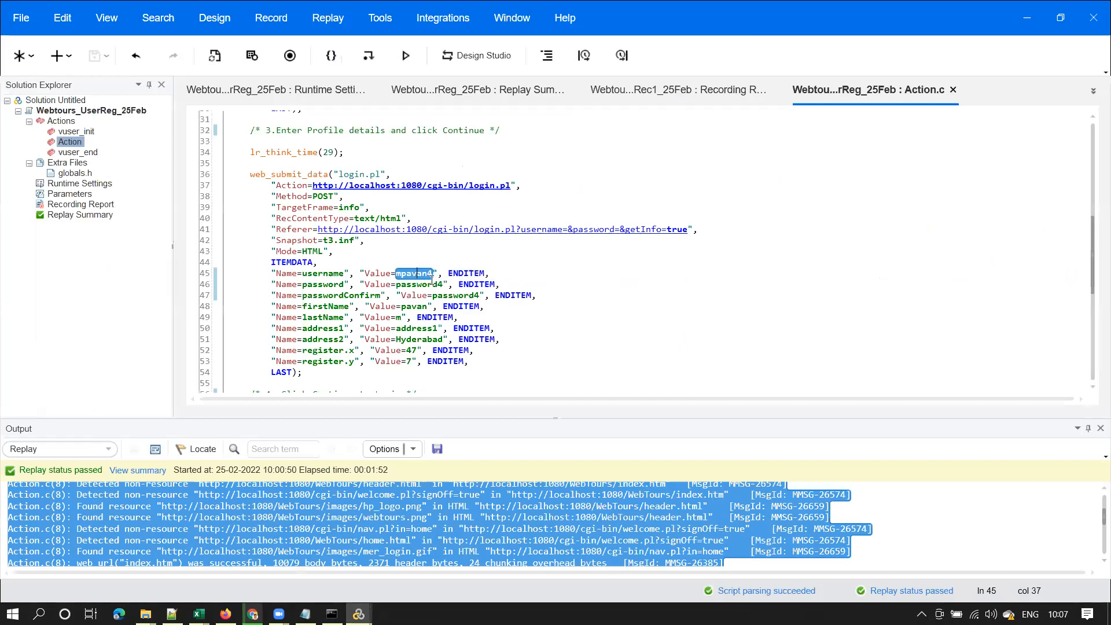
pyautogui.click(1101, 429)
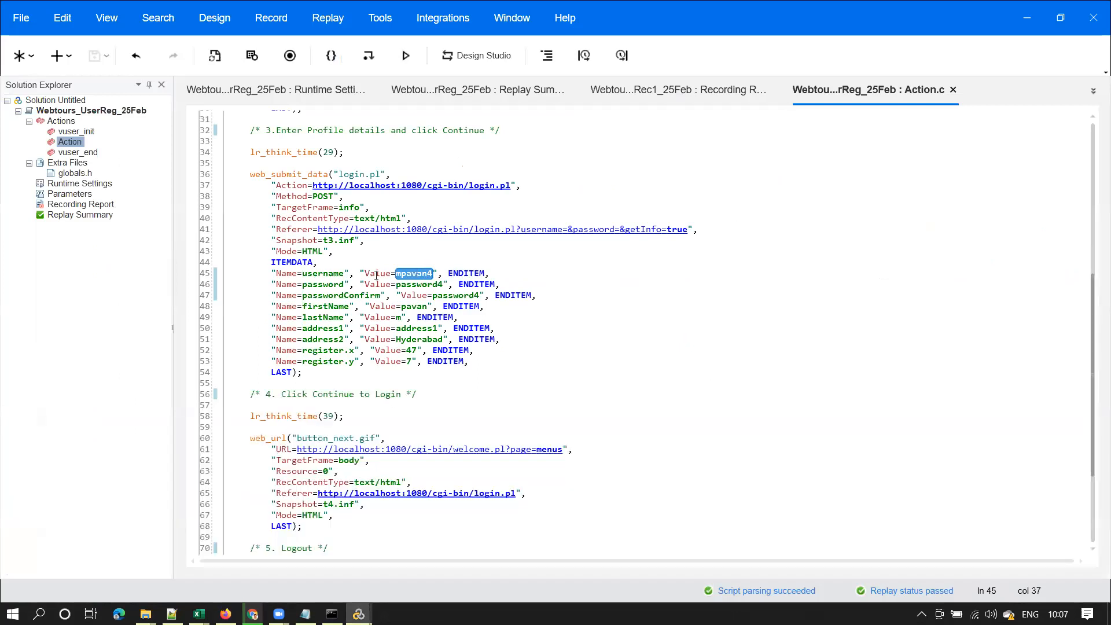
pyautogui.click(424, 276)
pyautogui.doubleClick(425, 274)
pyautogui.doubleClick(415, 275)
pyautogui.rightClick(415, 276)
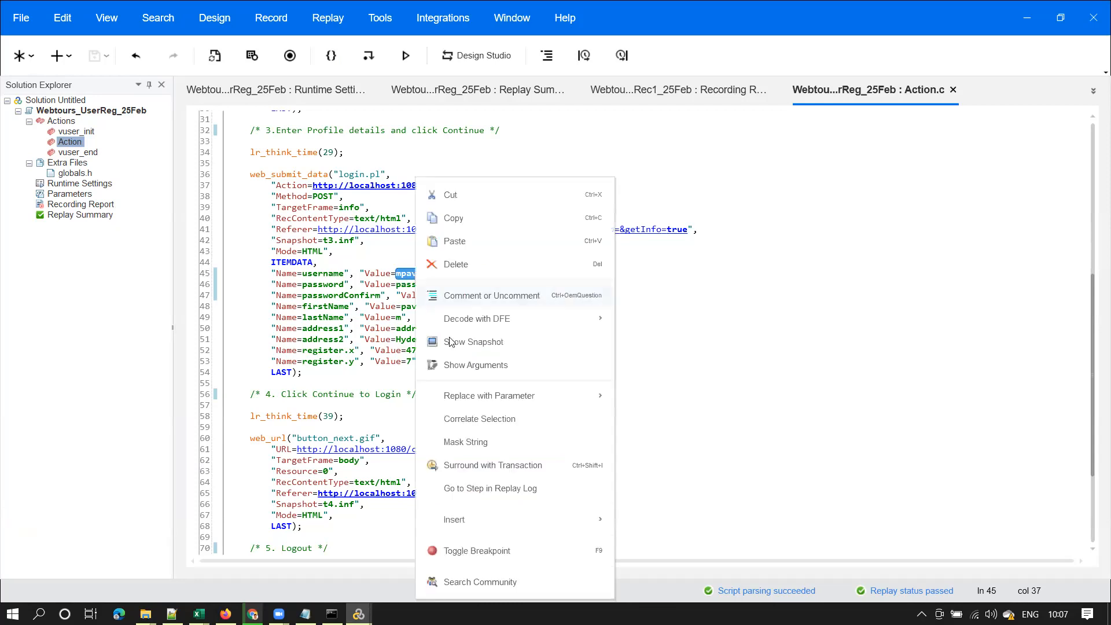
pyautogui.moveTo(498, 402)
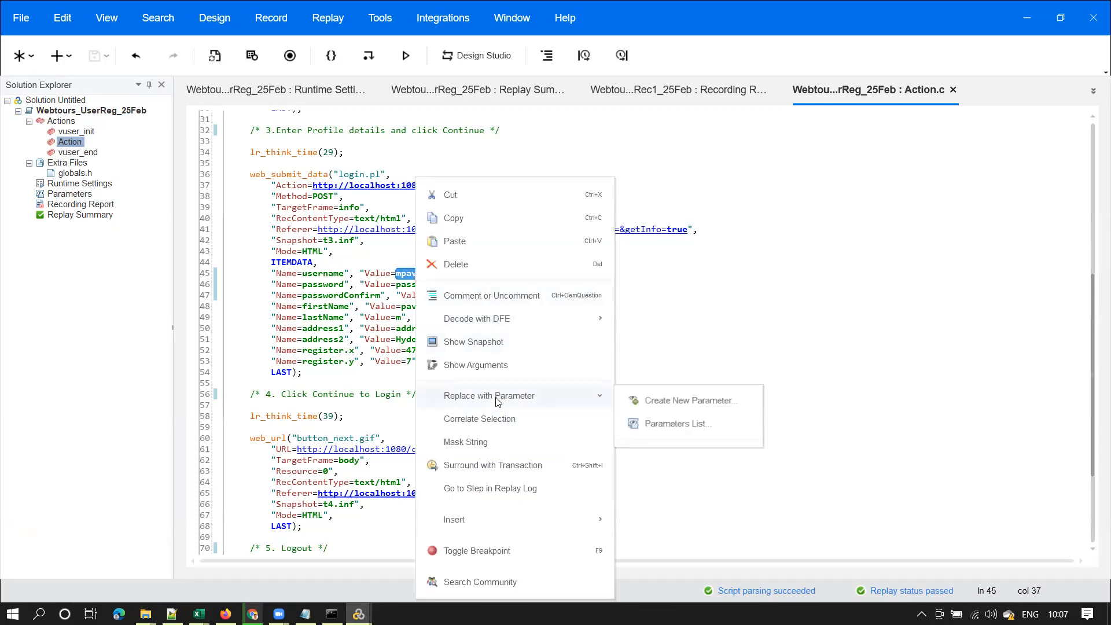
pyautogui.click(656, 401)
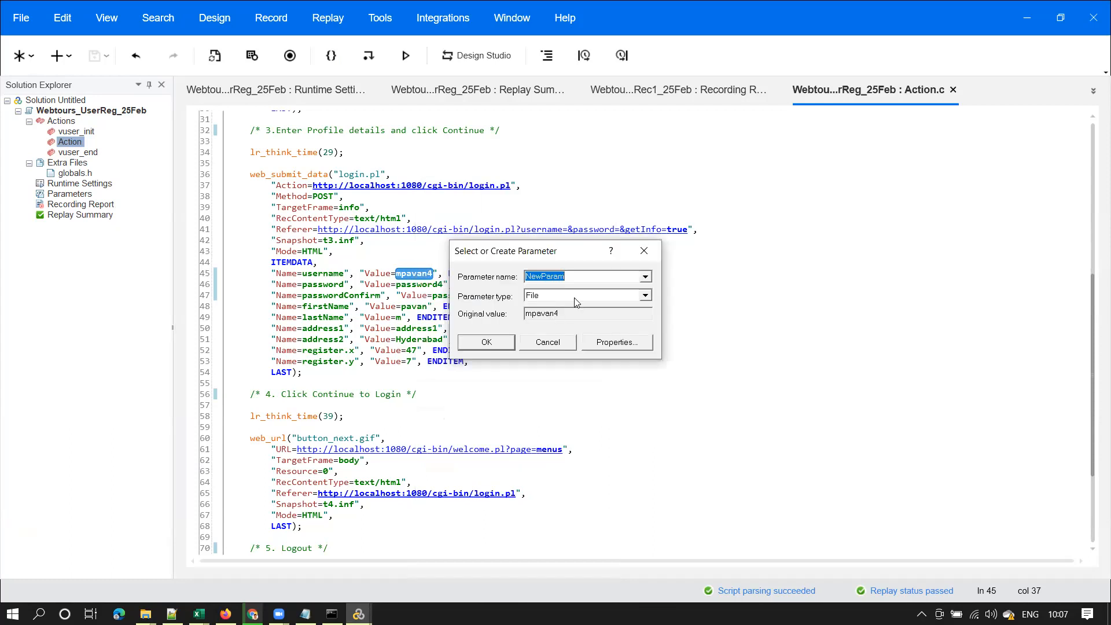
# Name the parameter pUsername and create its pUsername.dat data table
pyautogui.write('pUsername')
pyautogui.click(617, 342)
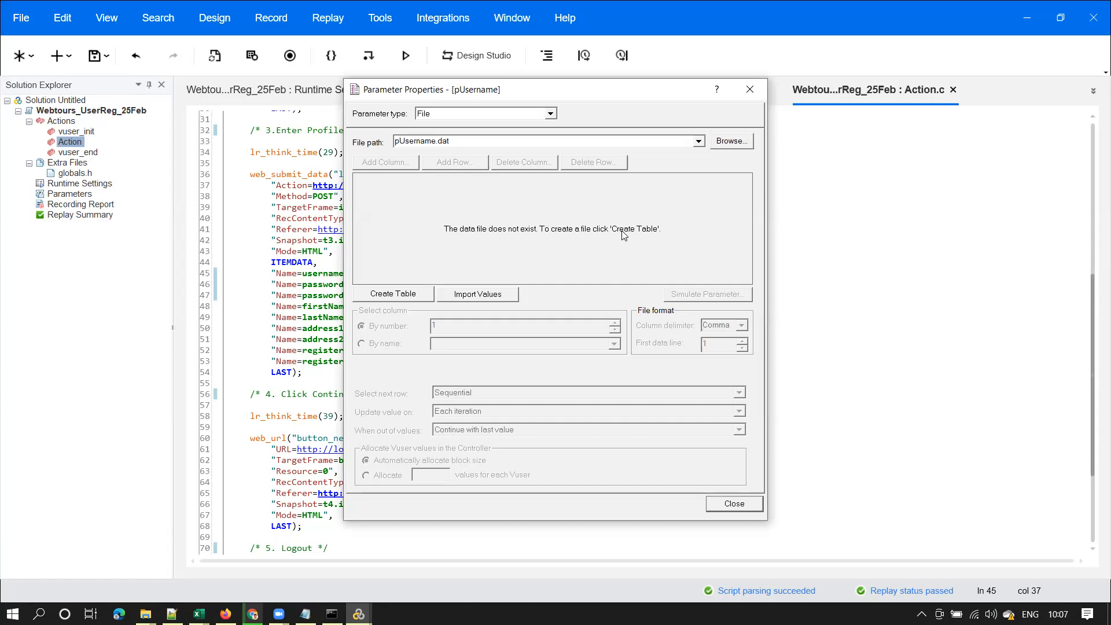
pyautogui.click(392, 296)
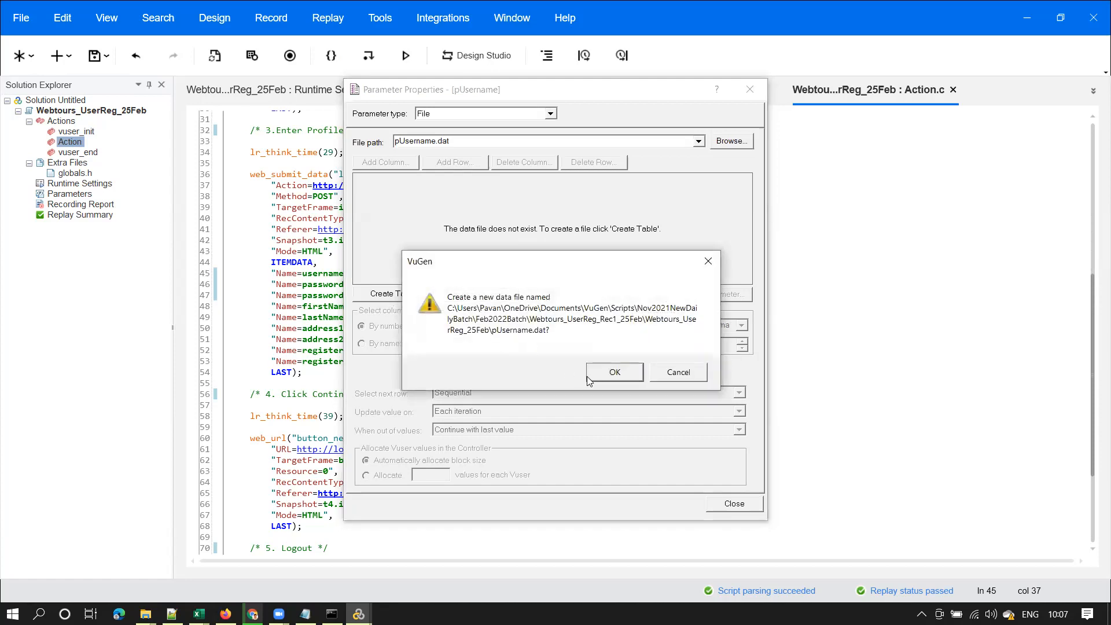
pyautogui.click(610, 375)
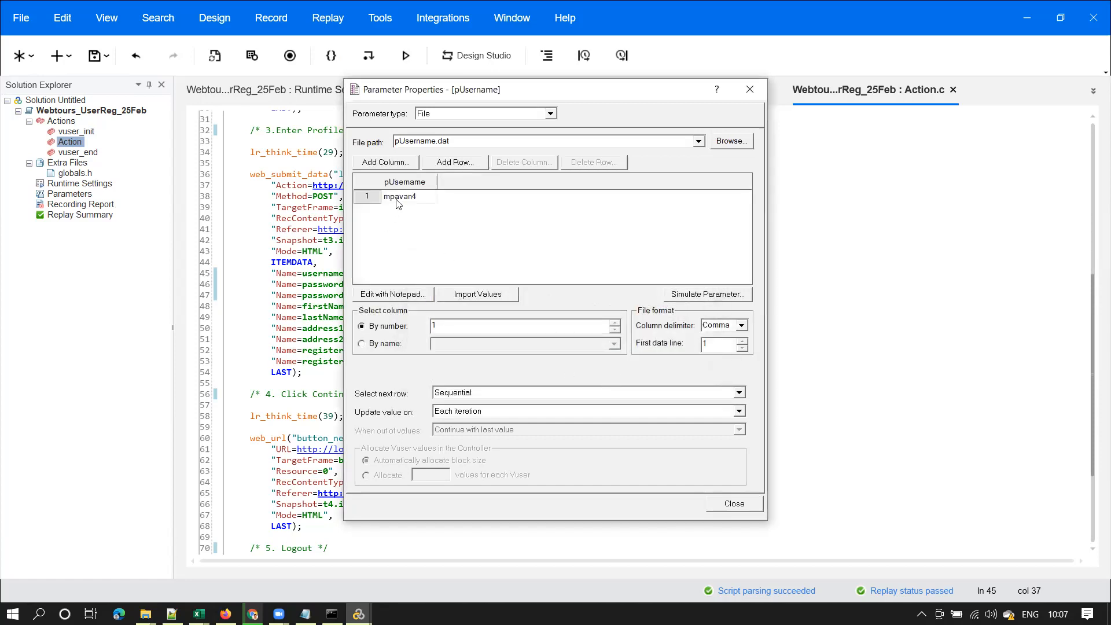
# Move the dialog aside, select the data file path, and bring up the Downloads Explorer window
pyautogui.moveTo(456, 96); pyautogui.dragTo(617, 96)
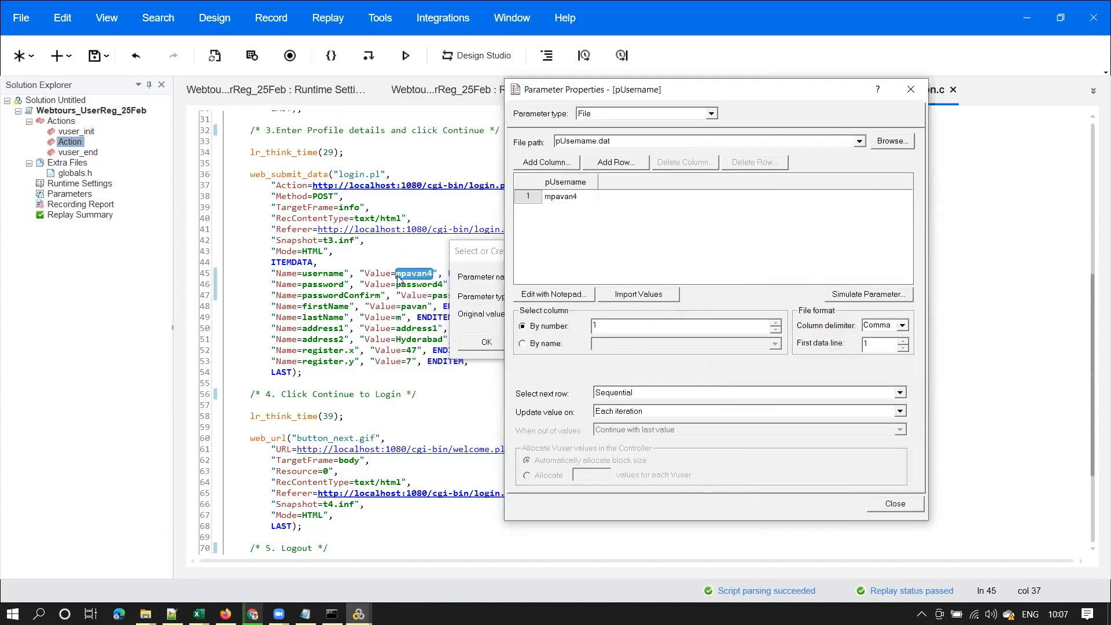
pyautogui.doubleClick(600, 141)
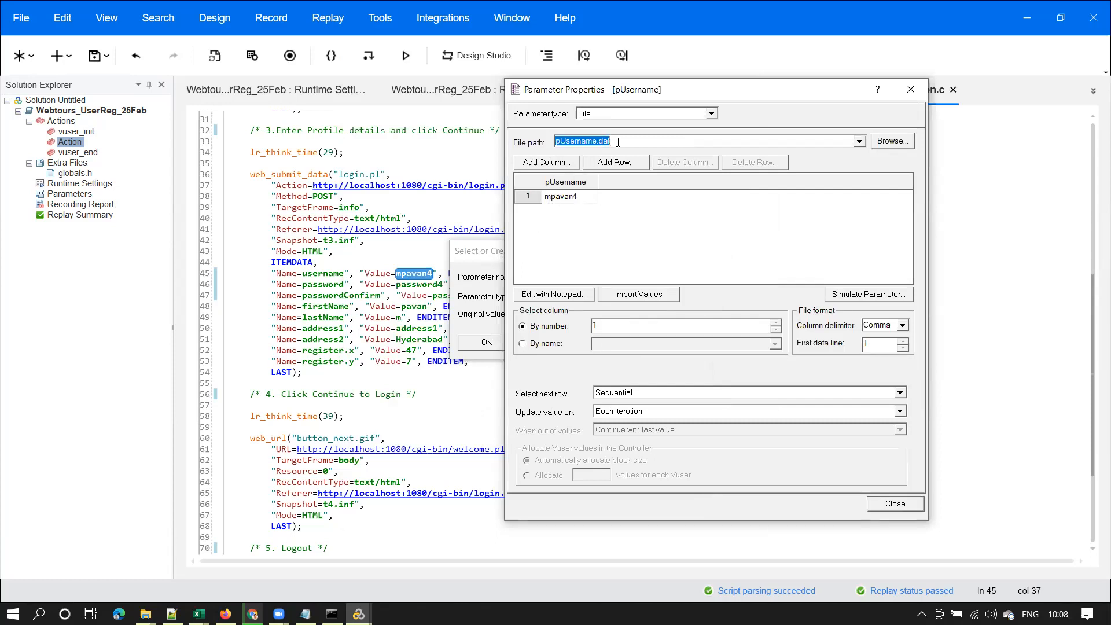
pyautogui.click(624, 145)
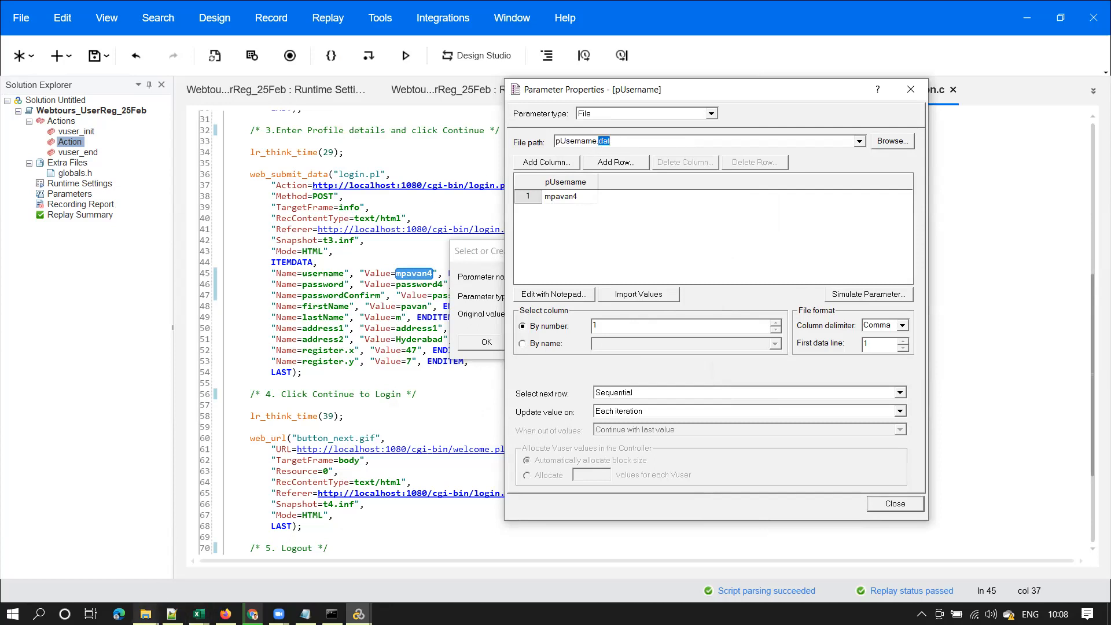
pyautogui.moveTo(146, 613)
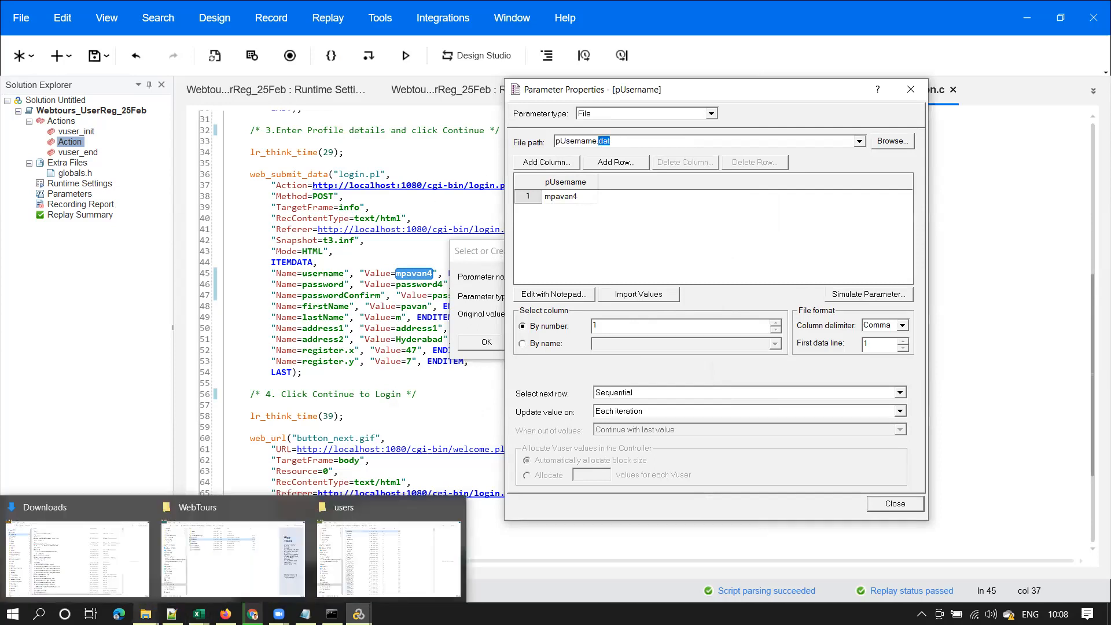
pyautogui.click(103, 570)
# Browse to Documents > VuGen > Scripts, which lists AOS, Noise_blazedemo_1 and Nov2021NewDailyBatch
pyautogui.moveTo(192, 287); pyautogui.dragTo(197, 499)
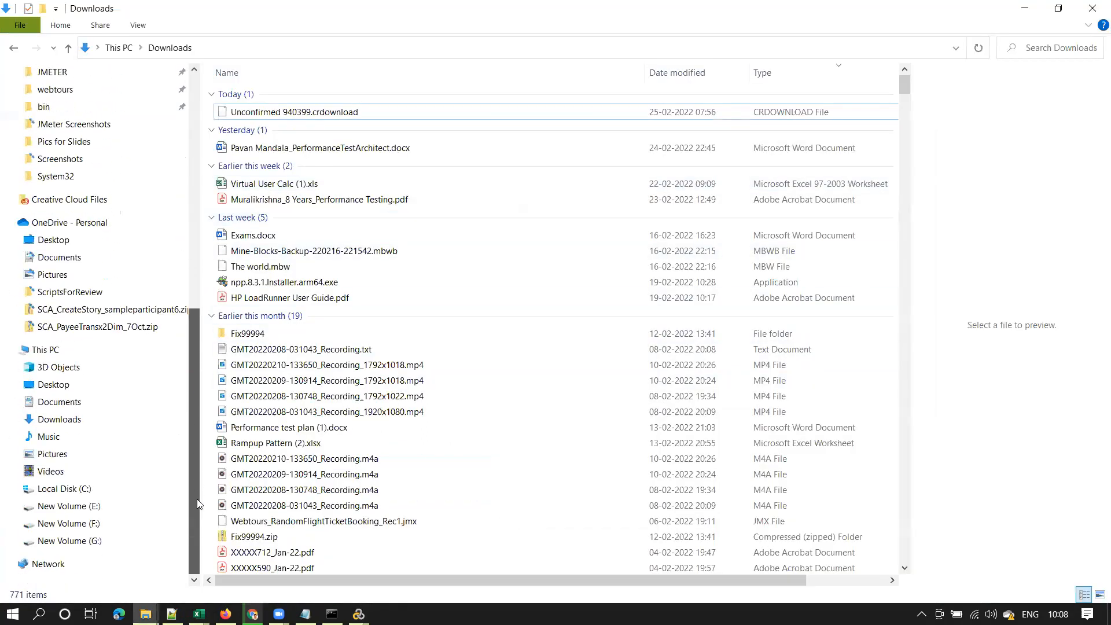
pyautogui.click(60, 257)
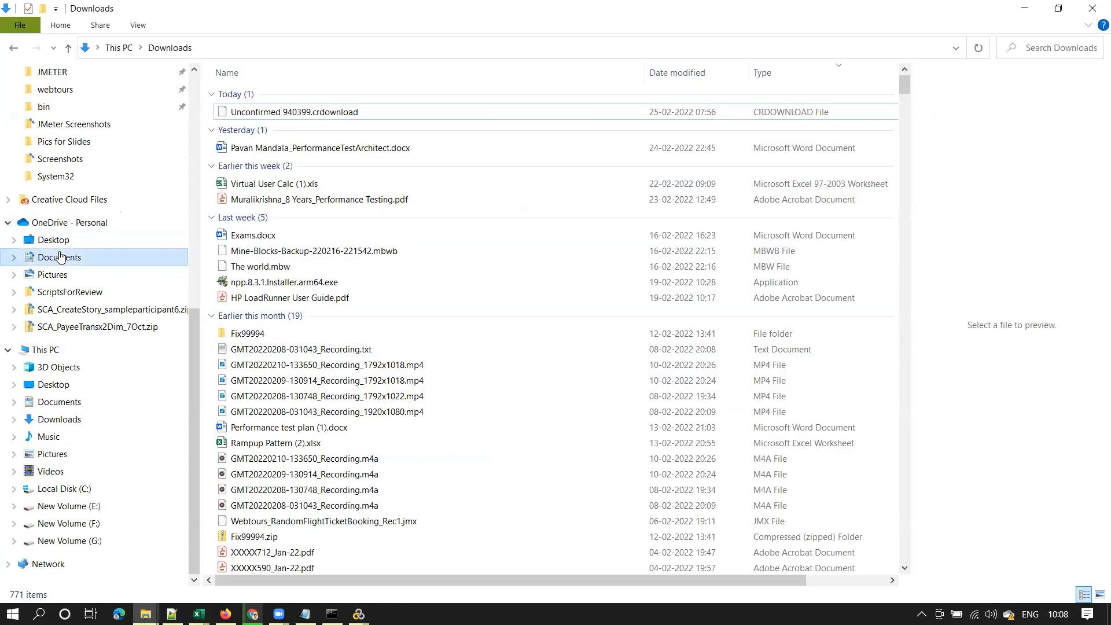
pyautogui.click(295, 379)
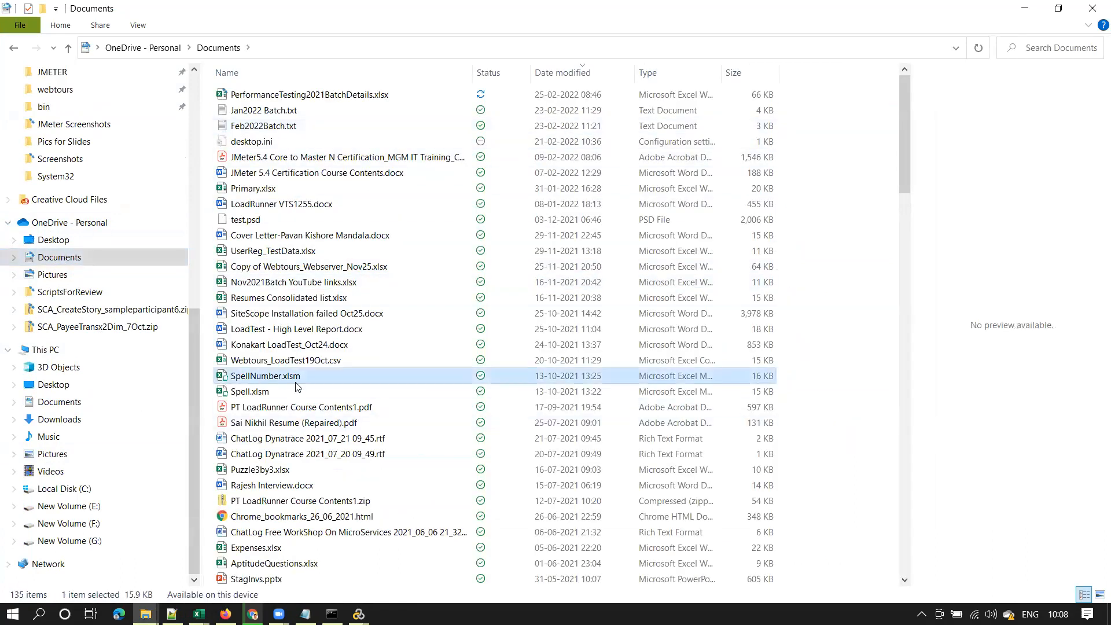
pyautogui.press('v')
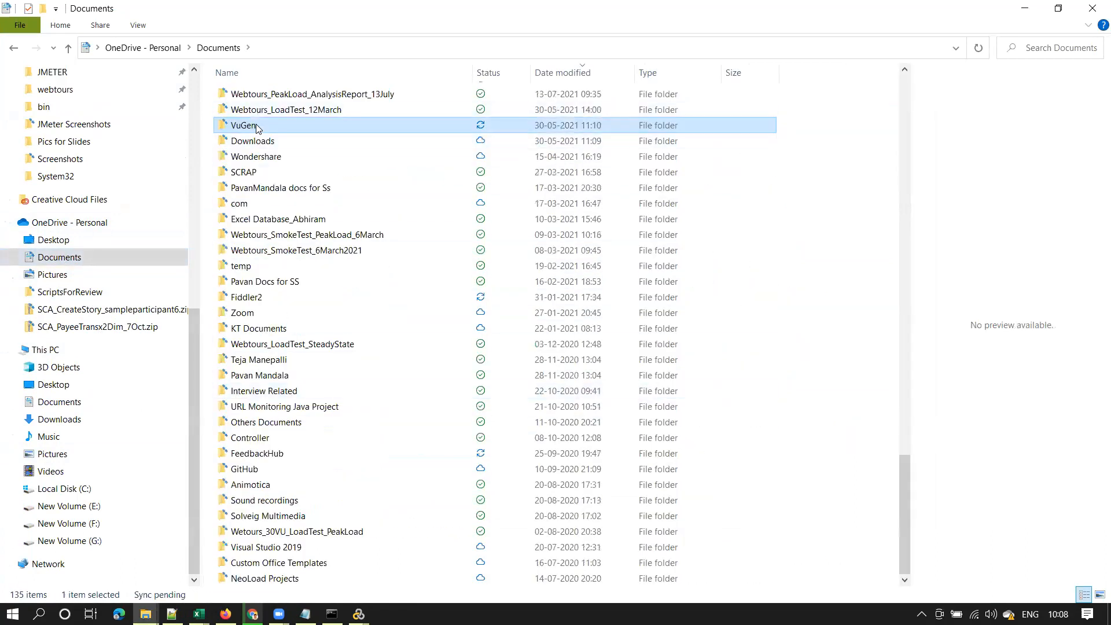
pyautogui.doubleClick(257, 126)
pyautogui.doubleClick(258, 113)
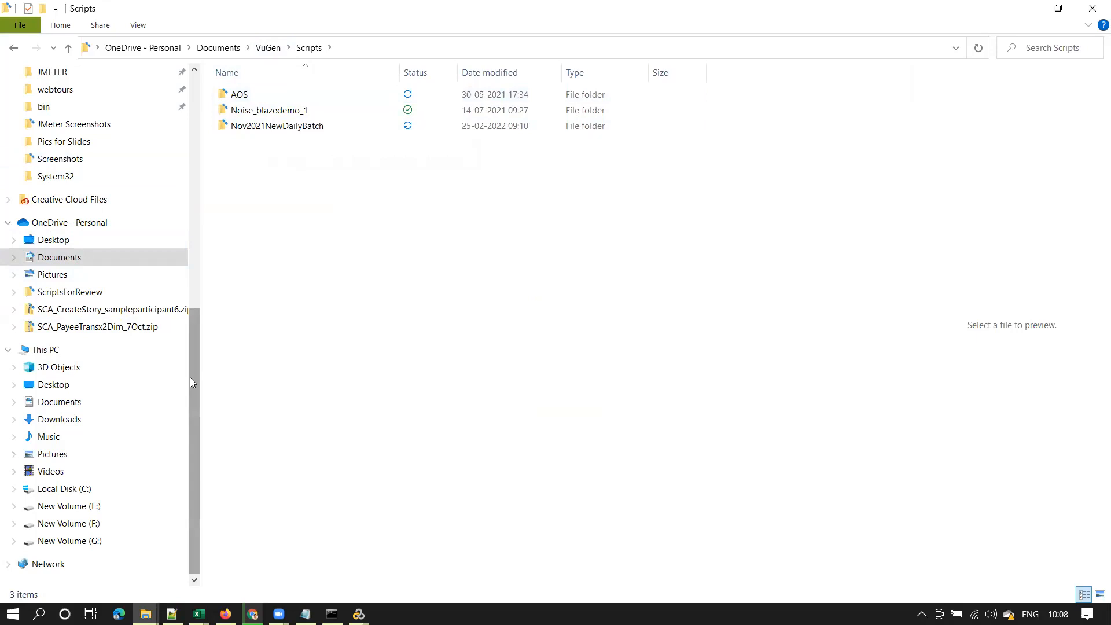
pyautogui.moveTo(191, 376); pyautogui.dragTo(223, 410)
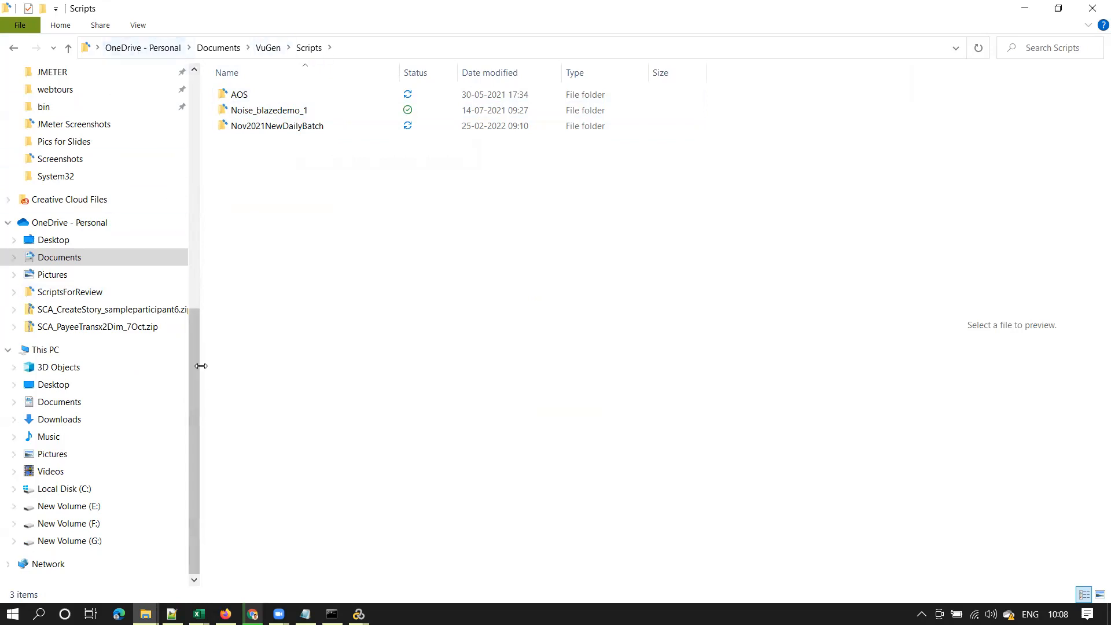
pyautogui.moveTo(197, 359); pyautogui.dragTo(201, 261)
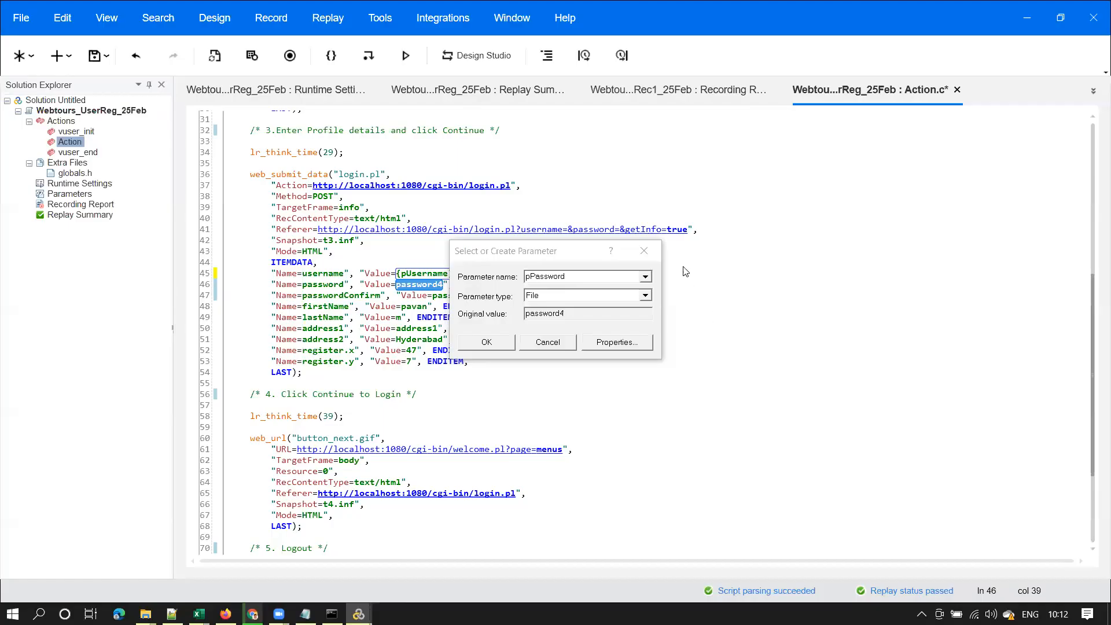
# Cancel the pending dialog and select the recorded password value on line 46
pyautogui.click(584, 349)
pyautogui.doubleClick(427, 273)
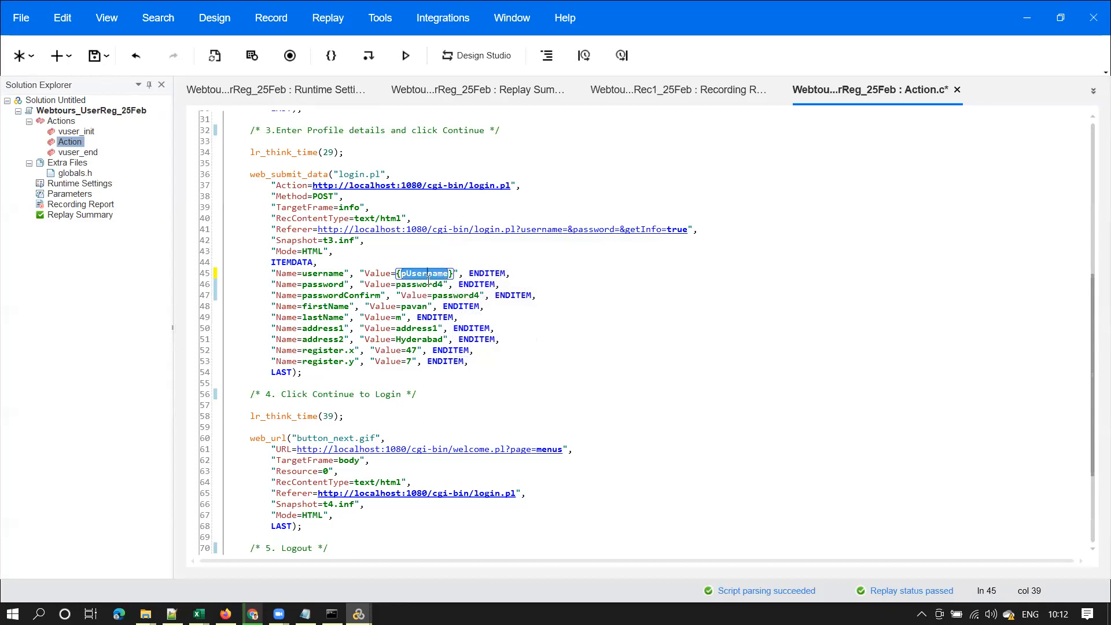
pyautogui.doubleClick(429, 284)
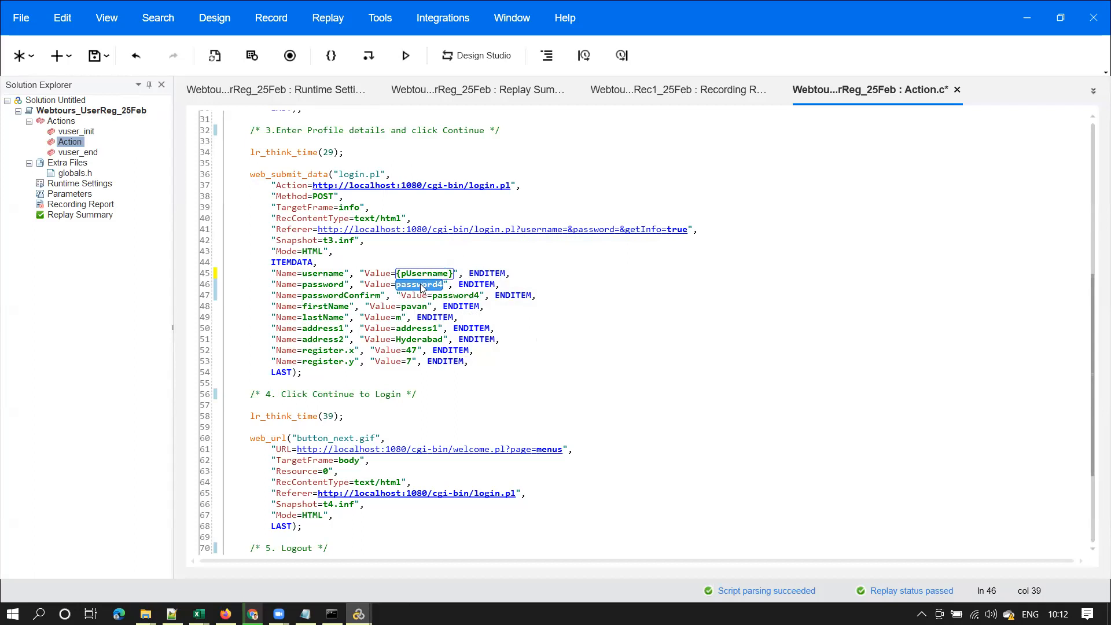
pyautogui.doubleClick(420, 285)
pyautogui.click(423, 273)
pyautogui.doubleClick(427, 284)
# Create a new parameter from the password value and name it pPassword
pyautogui.rightClick(427, 285)
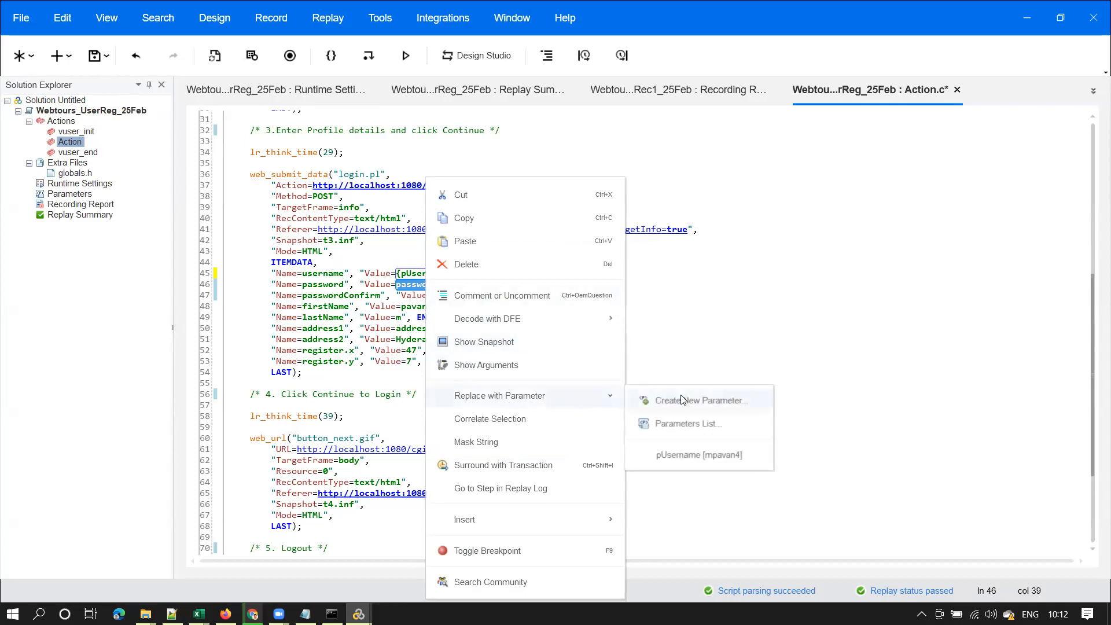
pyautogui.click(414, 283)
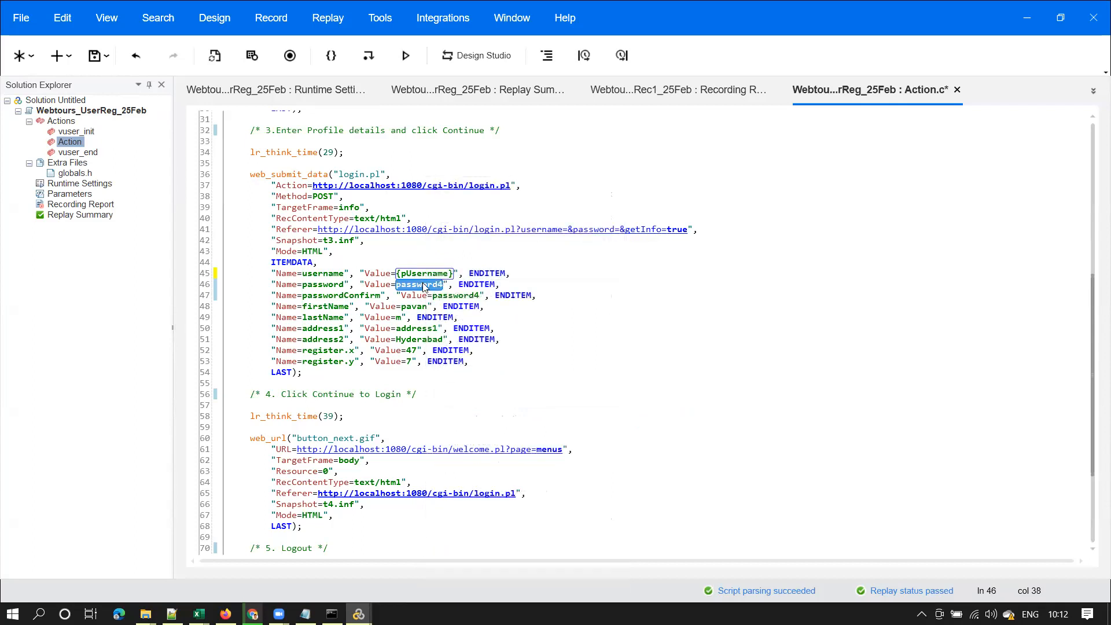
pyautogui.rightClick(424, 287)
pyautogui.moveTo(553, 397)
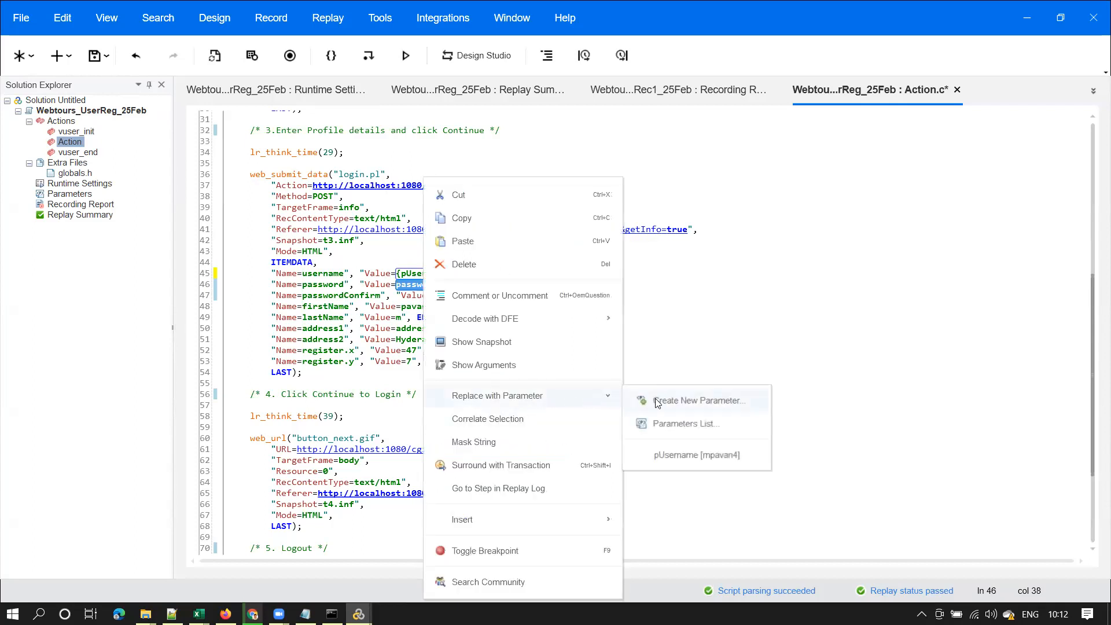
pyautogui.click(677, 399)
pyautogui.write('pPassword')
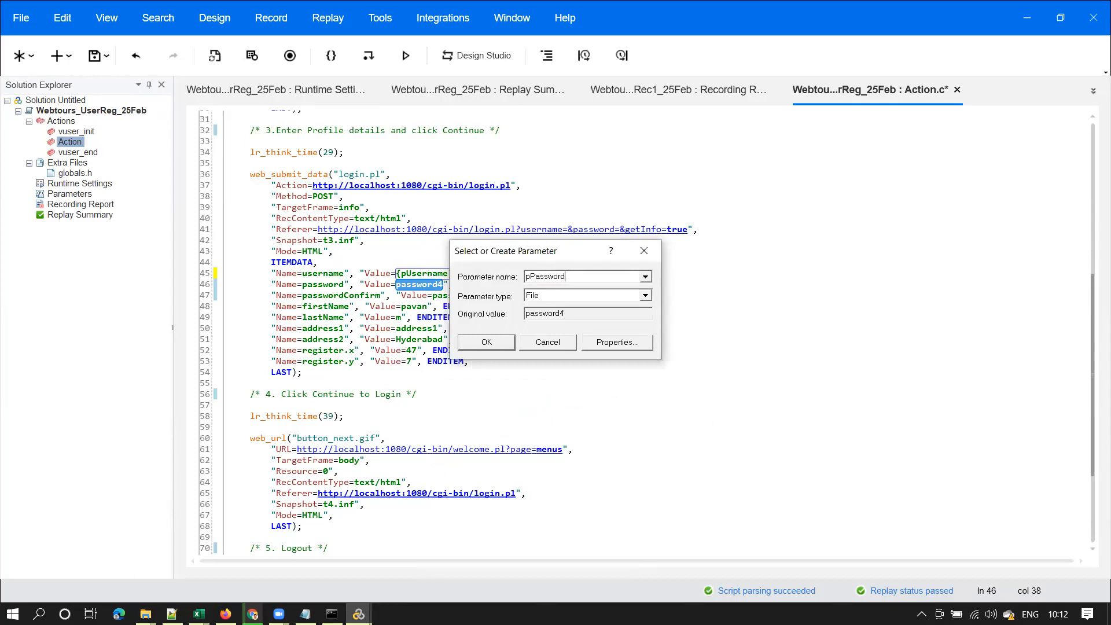
# Point the pPassword parameter at the existing pUsername.dat file
pyautogui.click(630, 345)
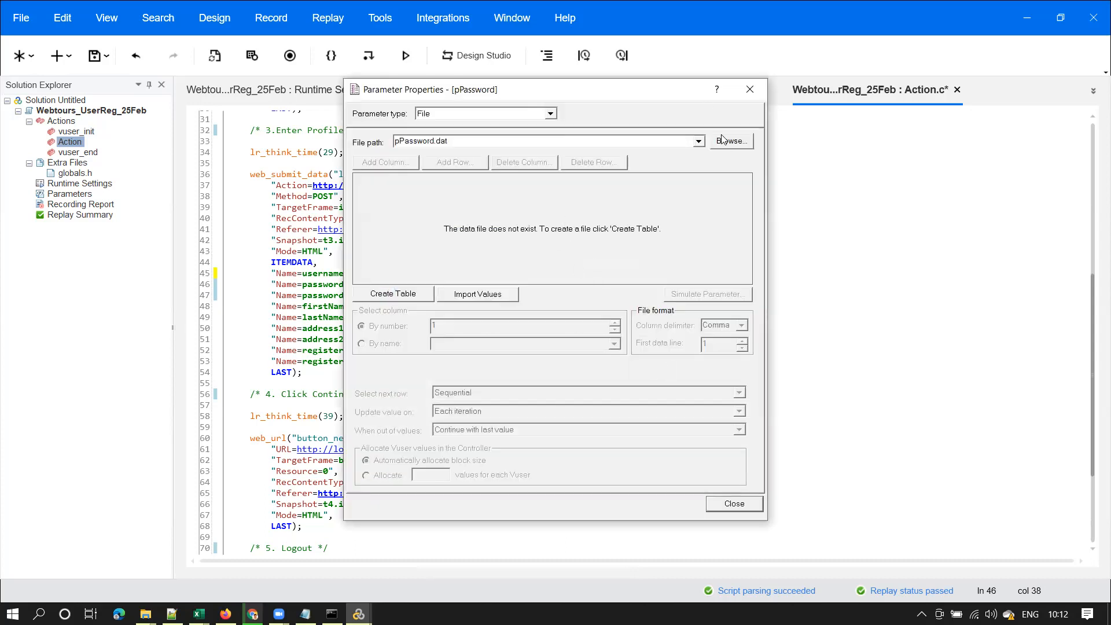
pyautogui.click(699, 141)
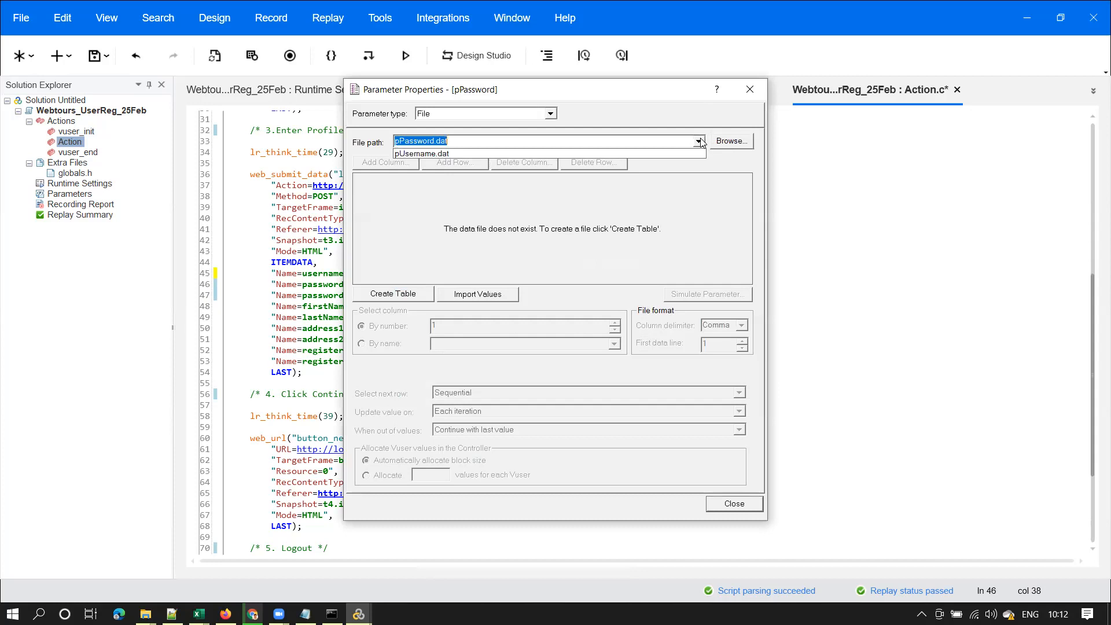
pyautogui.click(442, 154)
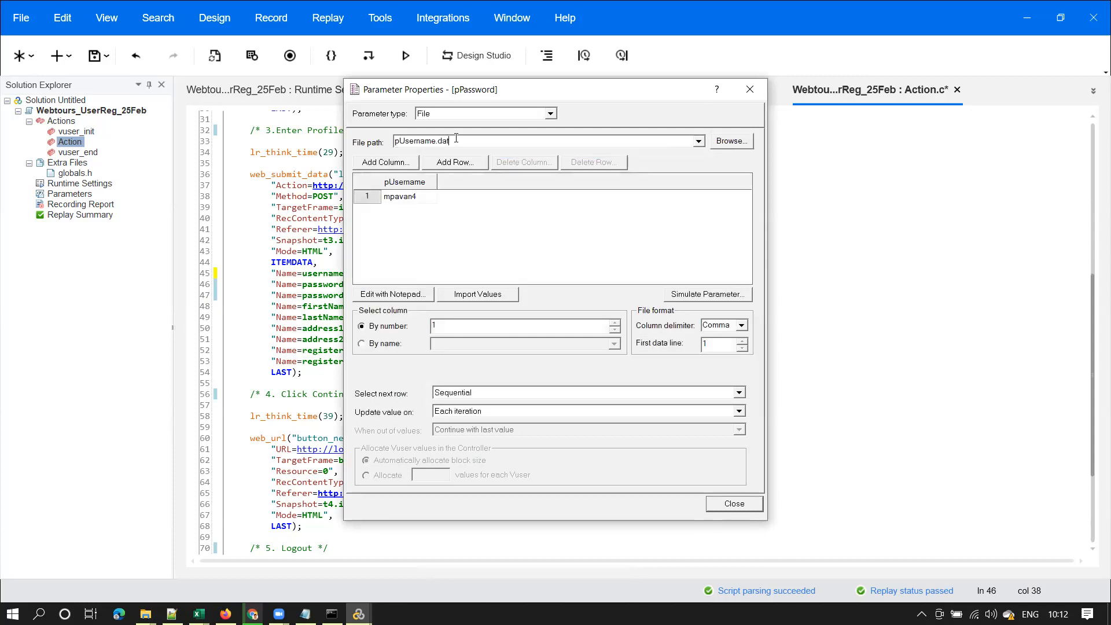
# Copy the folder path where pUsername.dat is saved and switch to the 'users' Explorer window
pyautogui.click(730, 142)
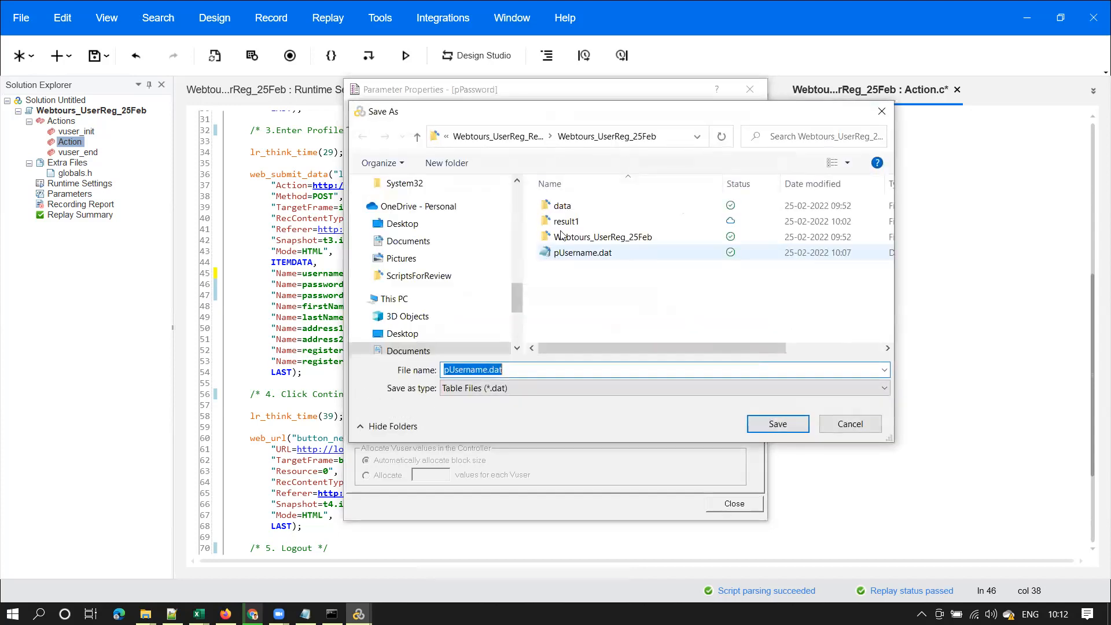
pyautogui.click(672, 137)
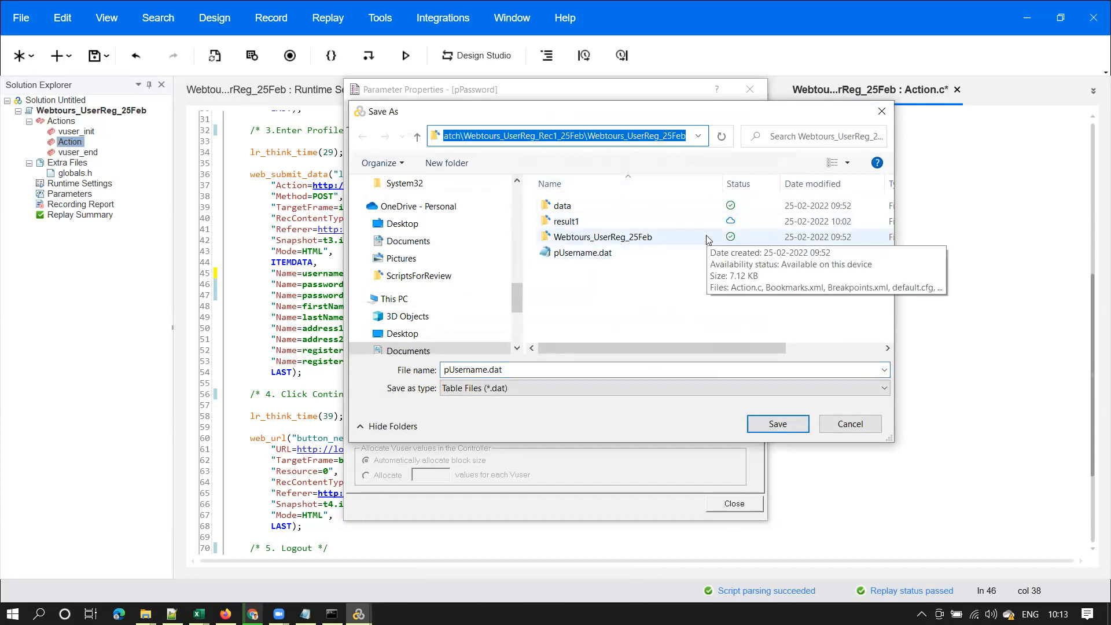
pyautogui.click(145, 614)
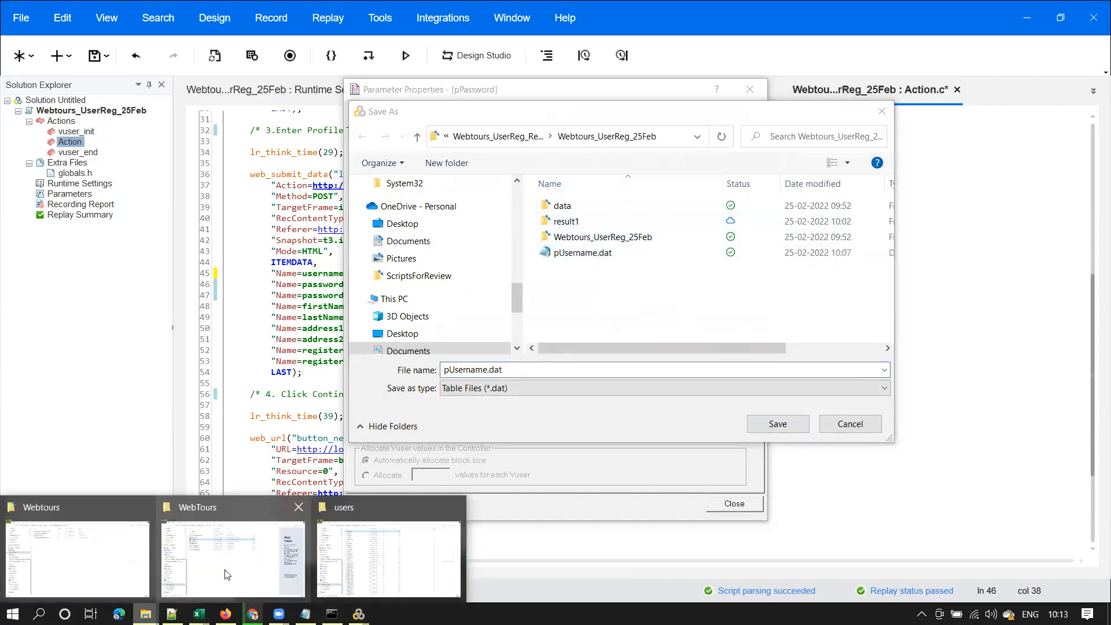
pyautogui.click(373, 558)
pyautogui.click(492, 49)
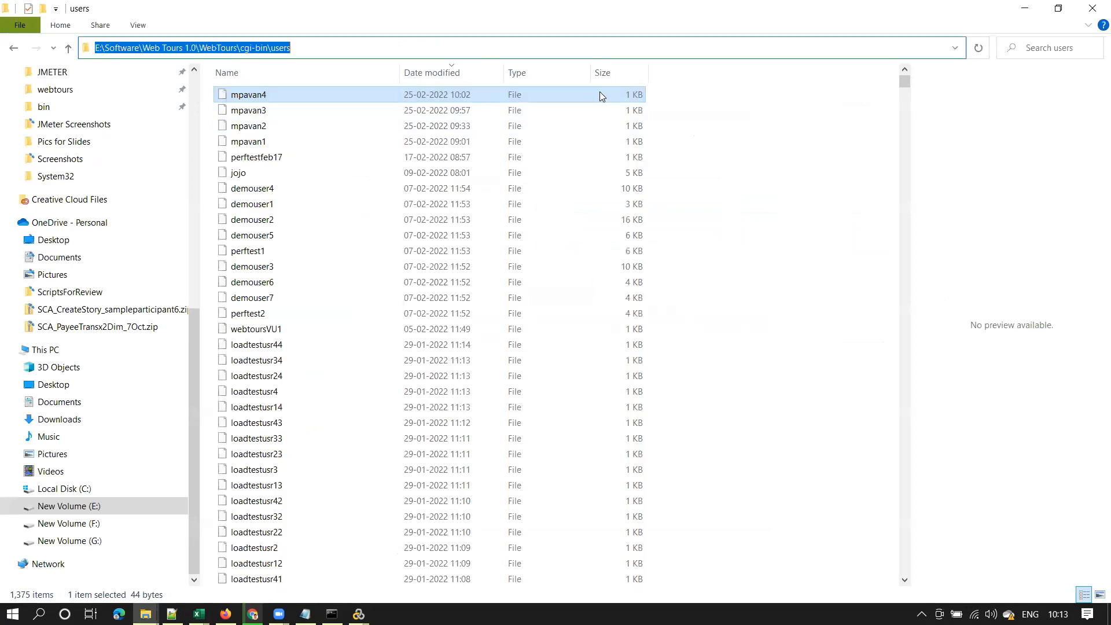
# Paste the copied path into Explorer to open Webtours_UserReg_25Feb and locate pUsername.dat
pyautogui.write('C:\\Users\\Pavan\\OneDrive\\Documents\\VuGen\\Scripts\\Nov2021NewDailyBatch\\Feb2022Batch\\Webtours_UserReg_Rec1_25Feb\\Webtours_UserReg_25Feb')
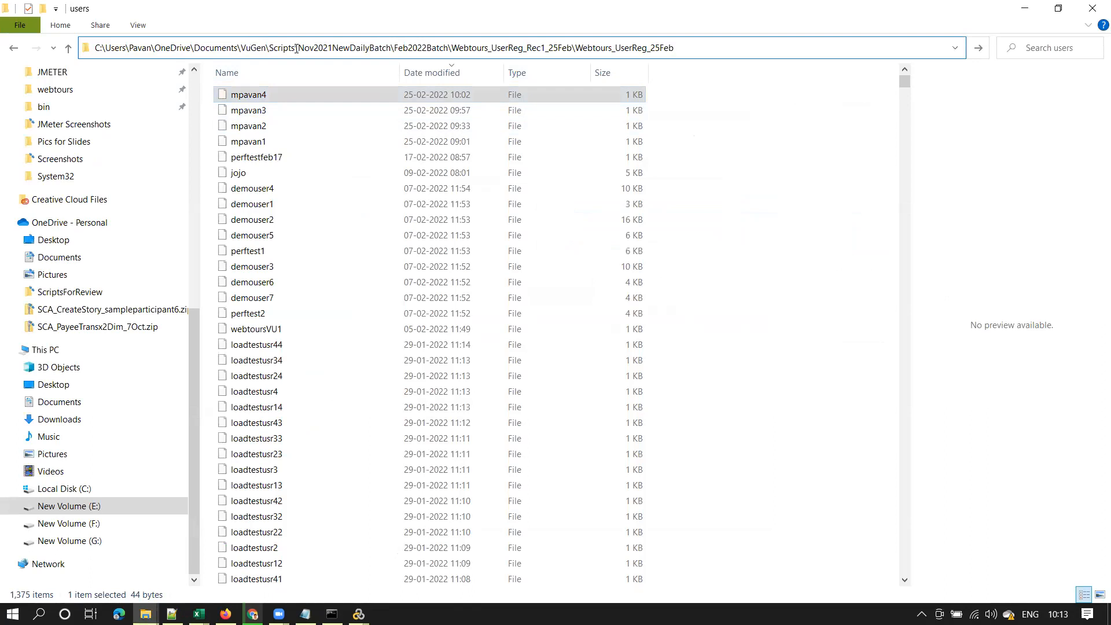
pyautogui.moveTo(301, 48); pyautogui.dragTo(391, 47)
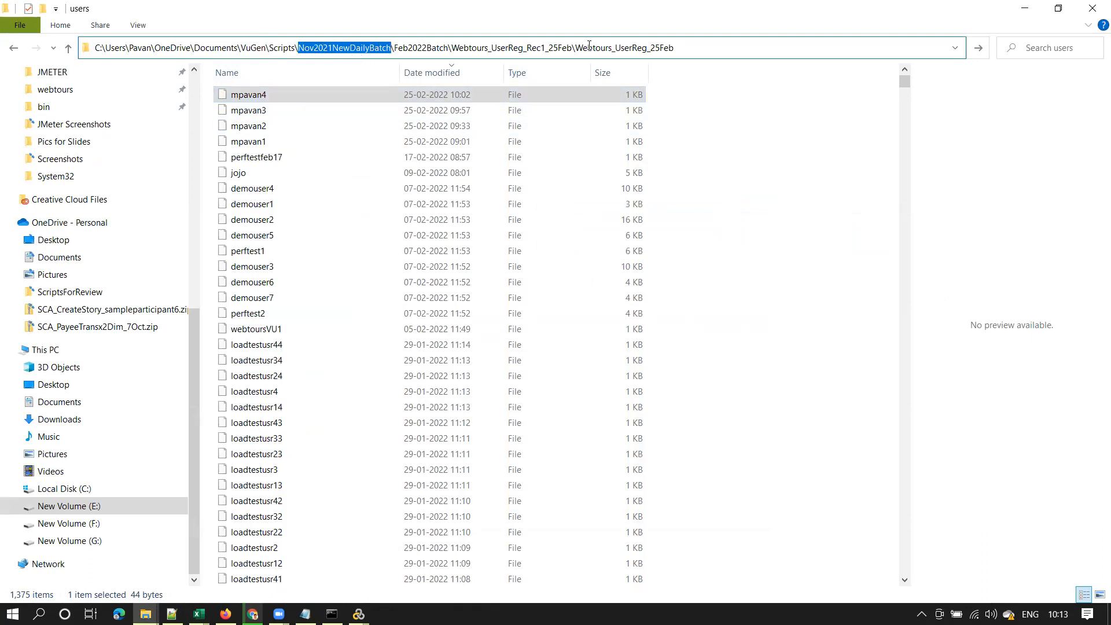
pyautogui.press('End')
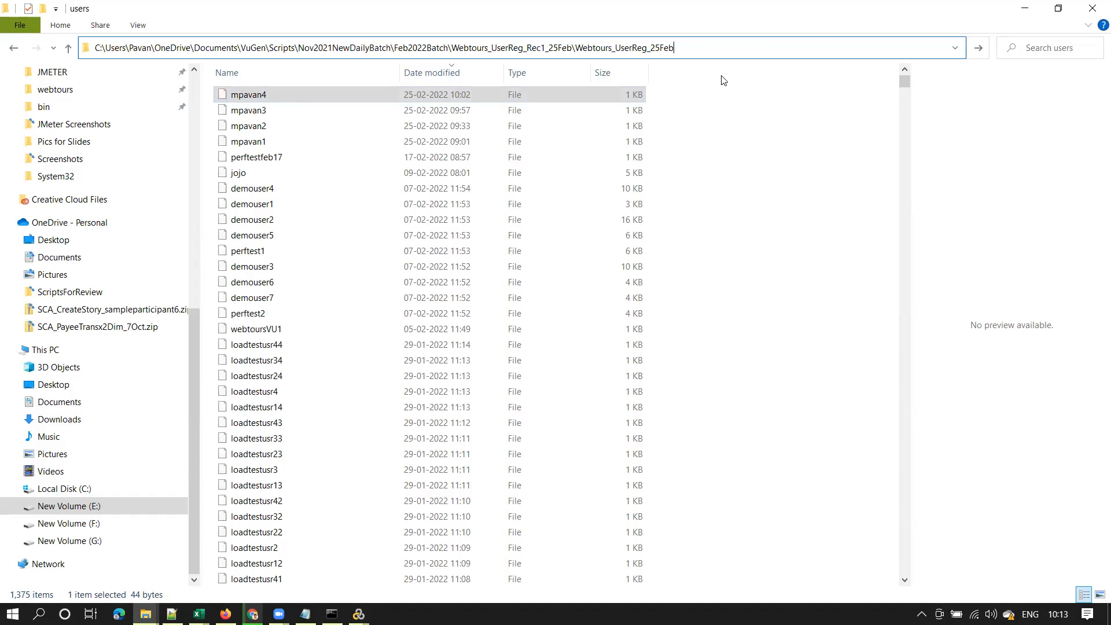
pyautogui.press('Return')
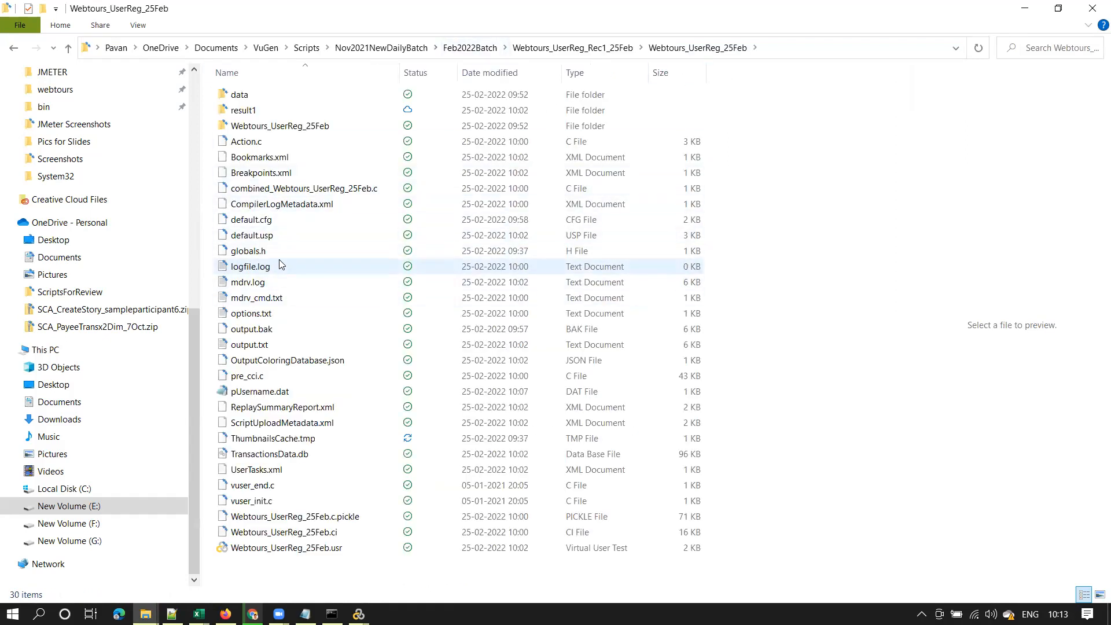
pyautogui.click(273, 394)
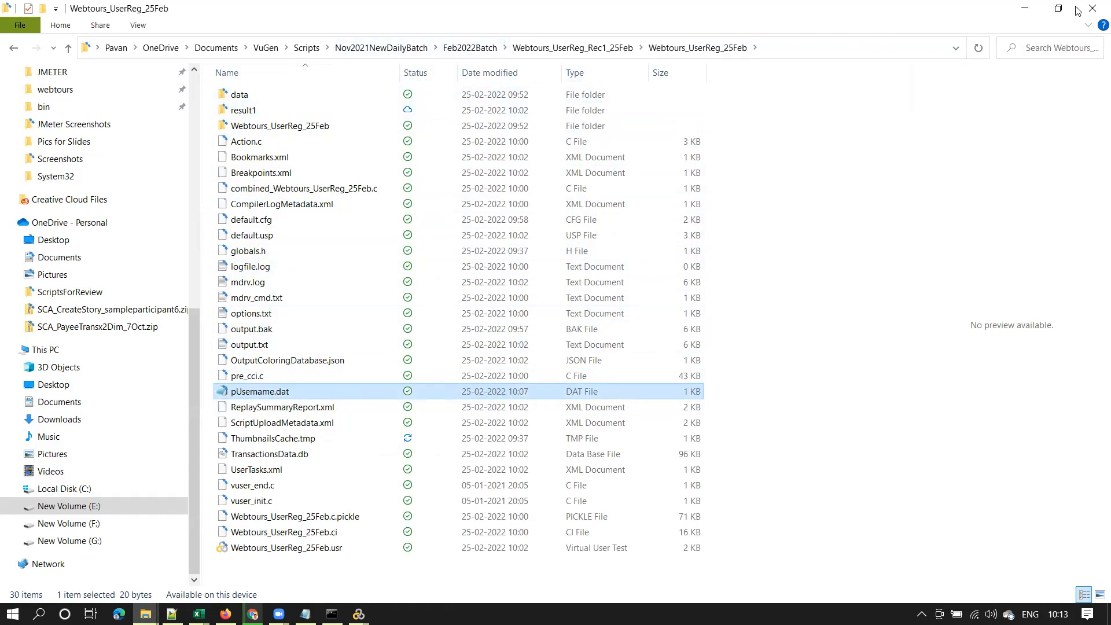
pyautogui.click(1033, 6)
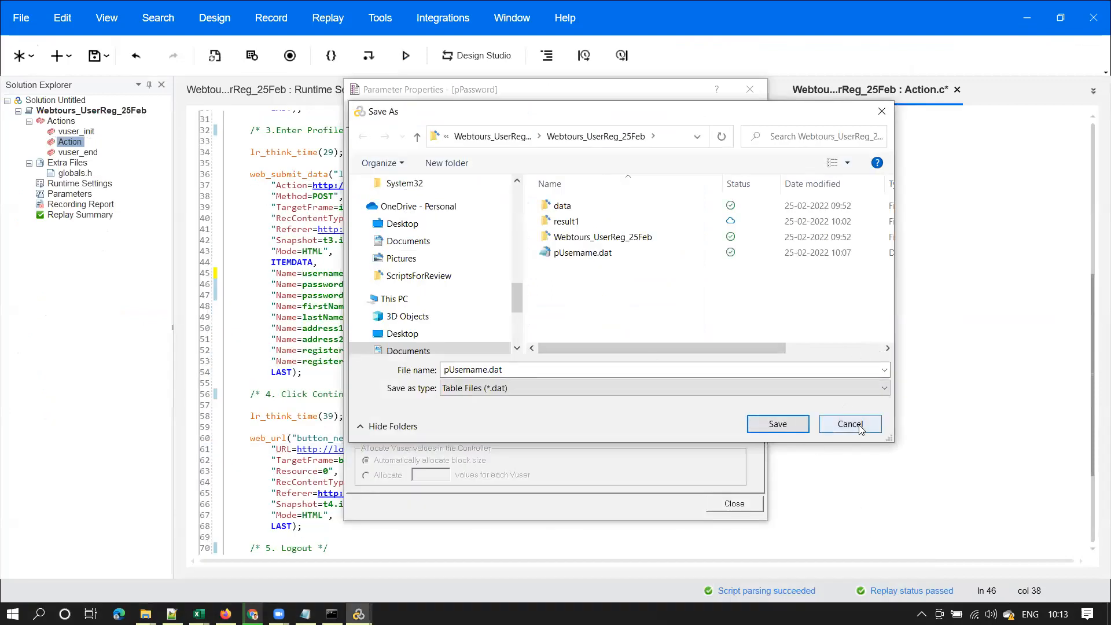
# Add a pPassword column to pUsername.dat and close Parameter Properties
pyautogui.click(850, 424)
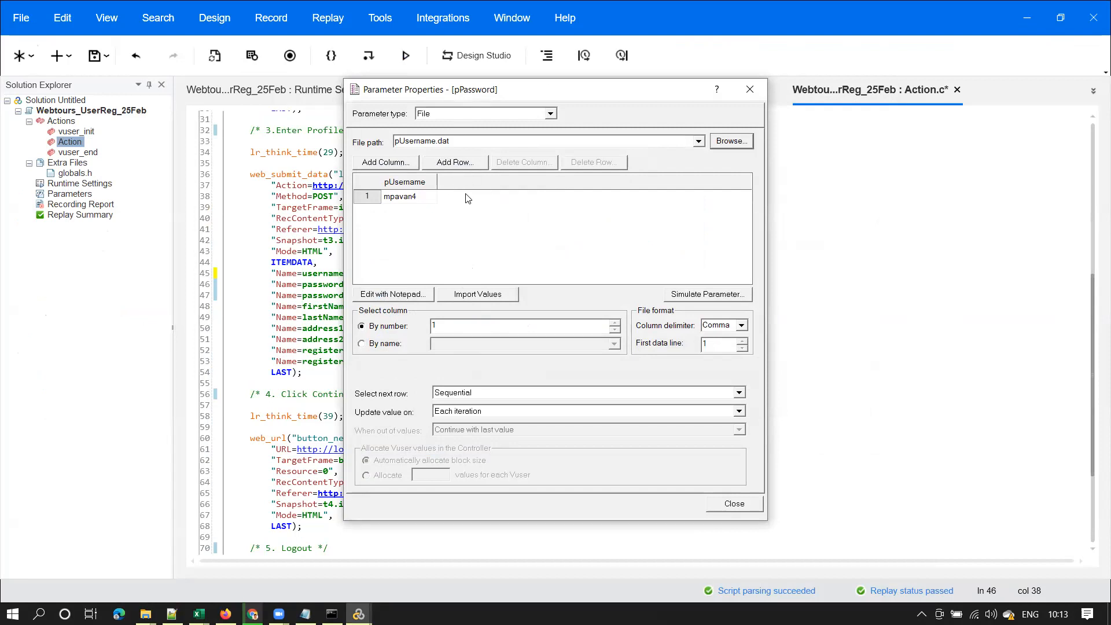
pyautogui.click(398, 164)
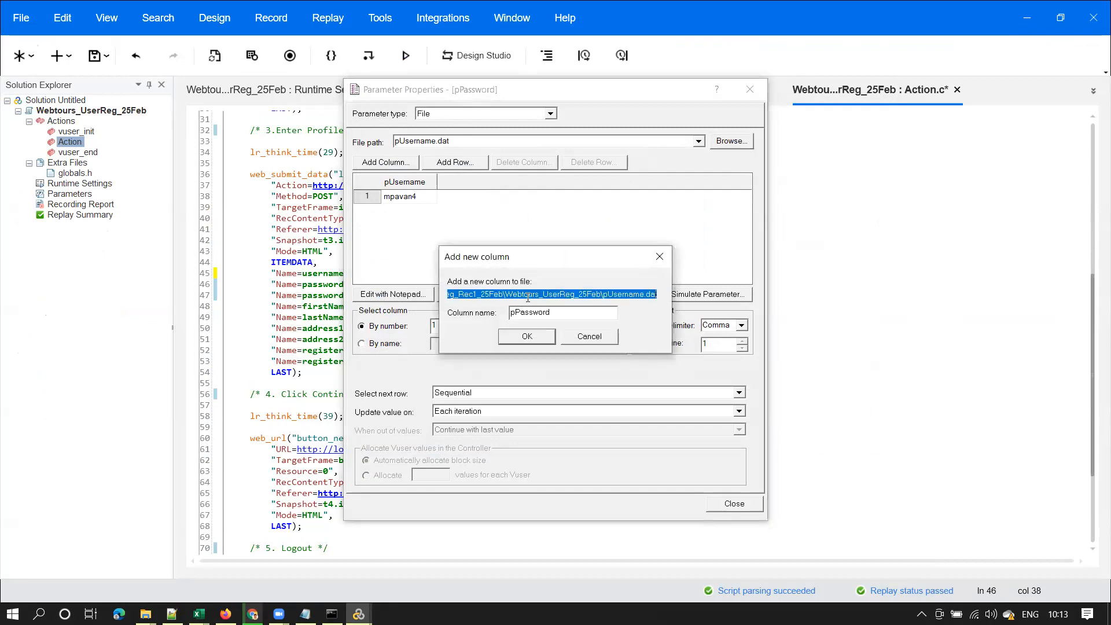
pyautogui.click(528, 337)
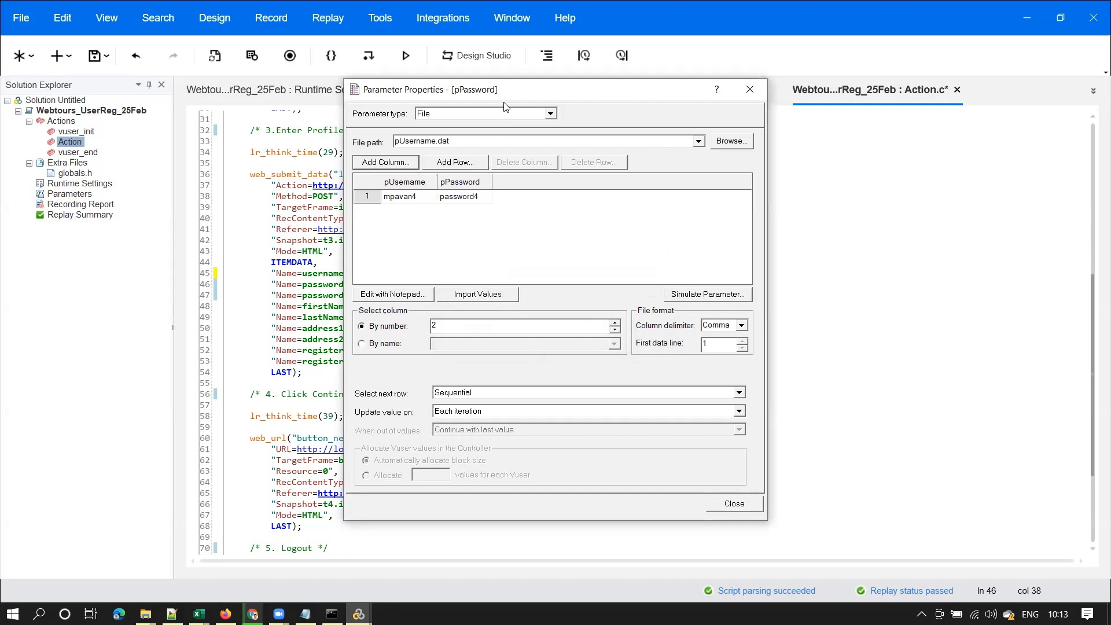
pyautogui.moveTo(515, 98); pyautogui.dragTo(682, 106)
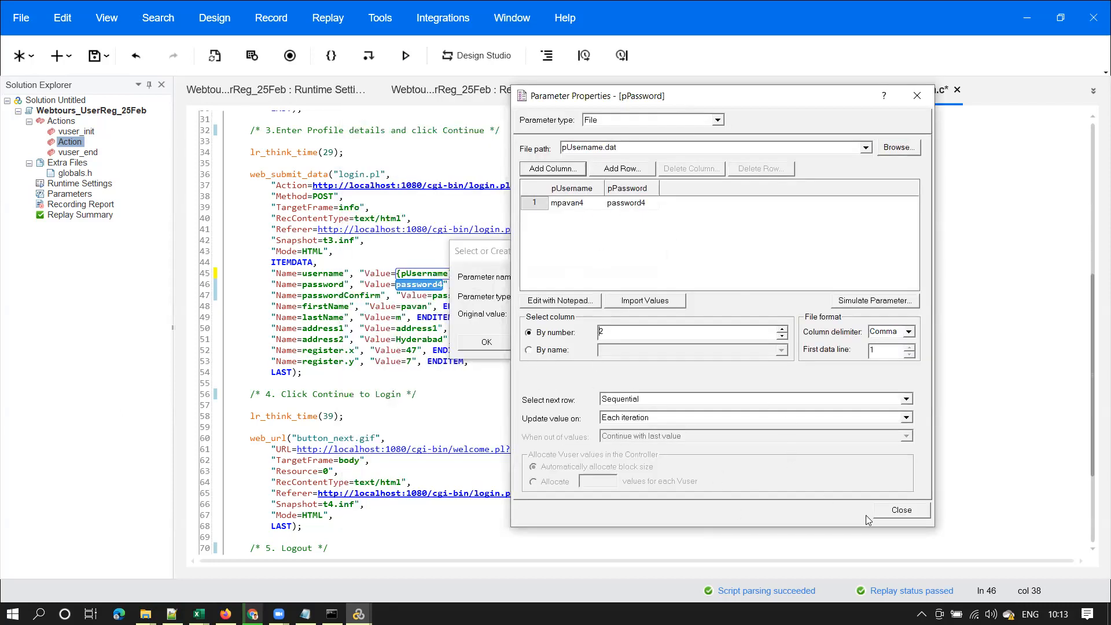
pyautogui.click(896, 511)
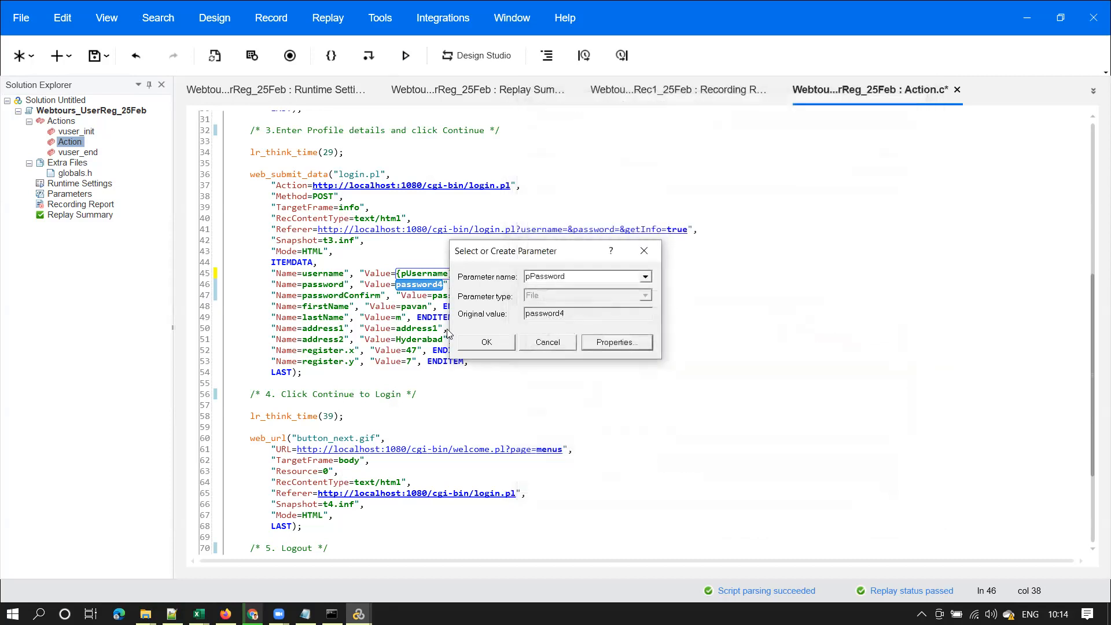
# Confirm the pPassword parameter and start replacing other occurrences of the recorded password
pyautogui.click(486, 342)
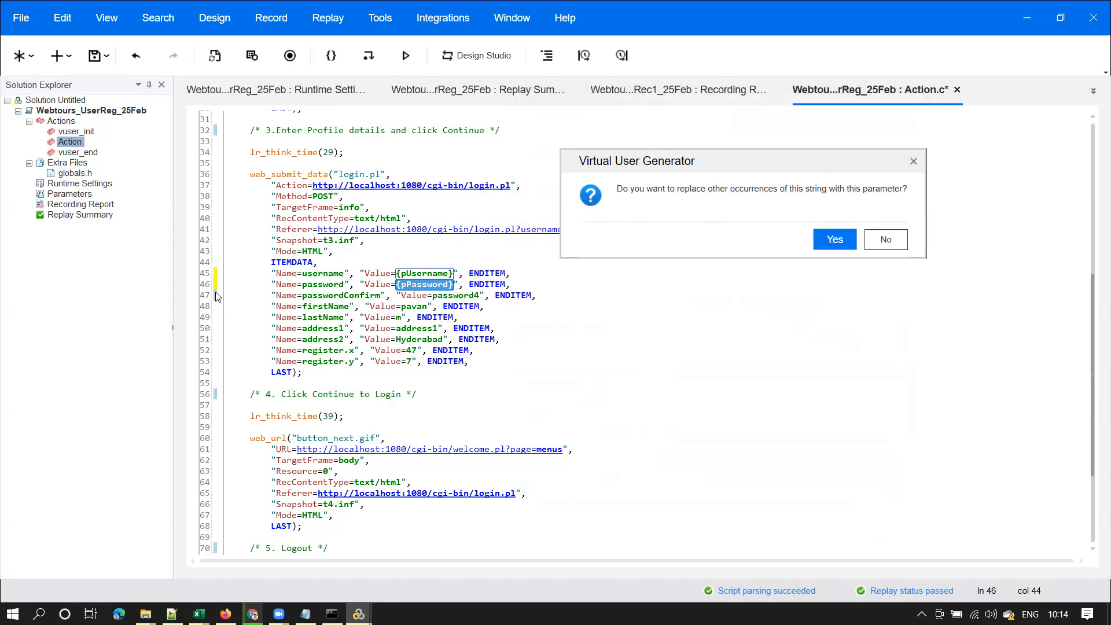
pyautogui.click(838, 240)
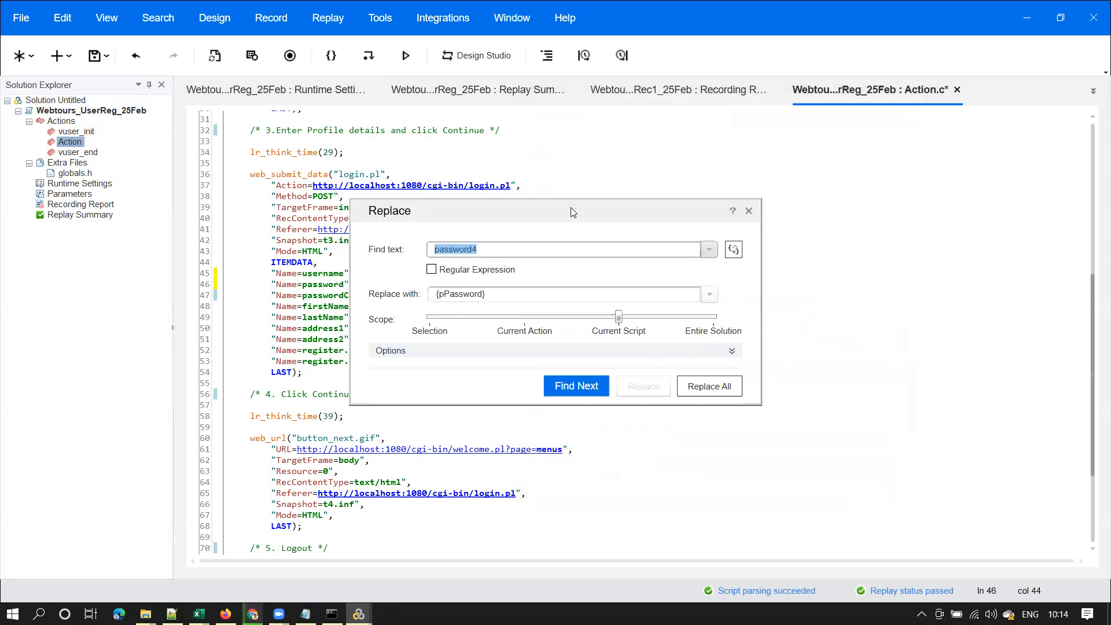
pyautogui.moveTo(571, 207); pyautogui.dragTo(883, 82)
pyautogui.click(250, 298)
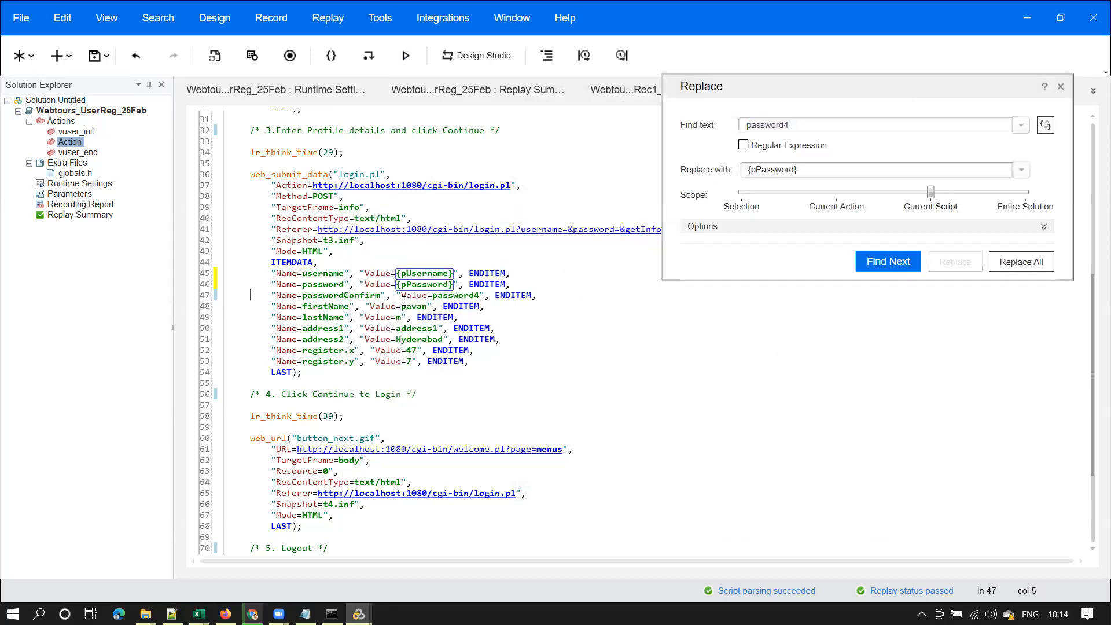
pyautogui.doubleClick(460, 294)
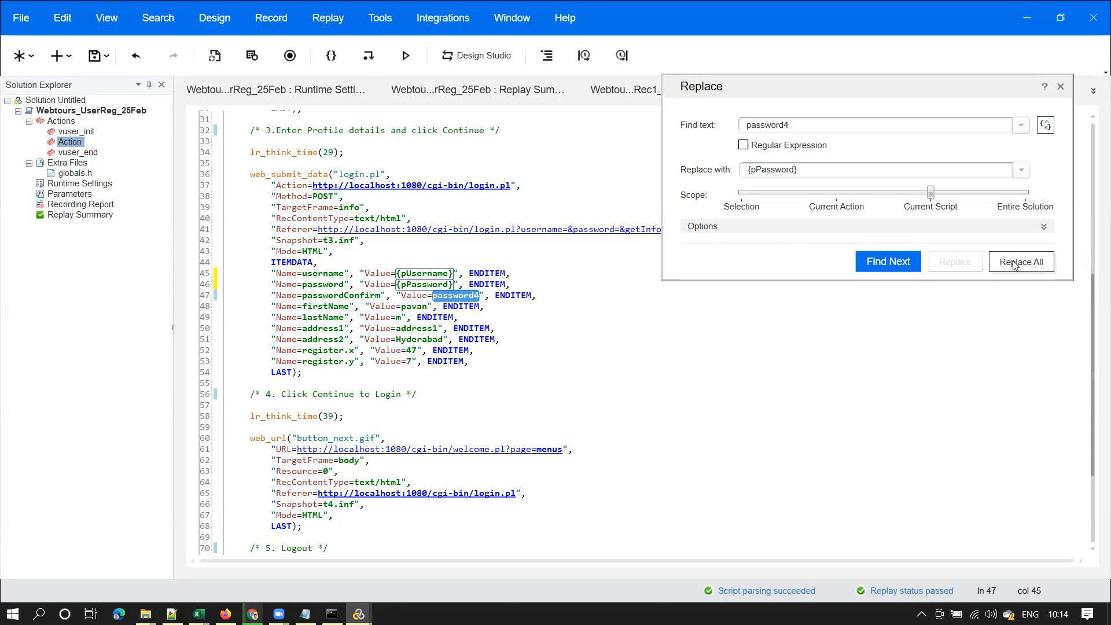
# Replace all occurrences with {pPassword}, covering passwordConfirm on line 47, then switch to Notepad++
pyautogui.moveTo(789, 124); pyautogui.dragTo(734, 124)
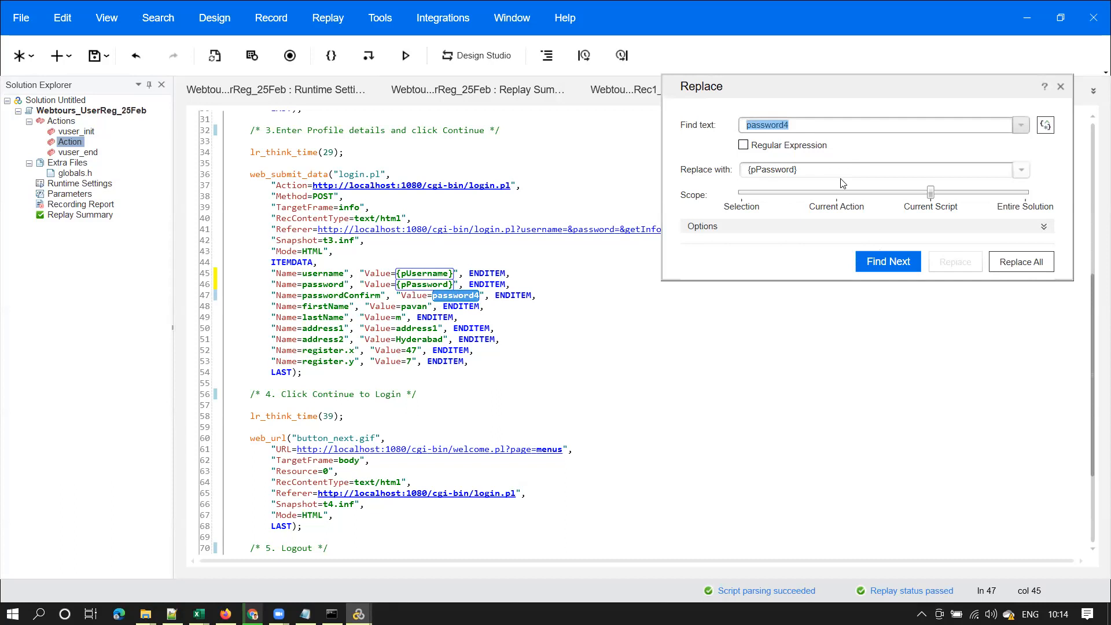
pyautogui.moveTo(747, 169); pyautogui.dragTo(800, 171)
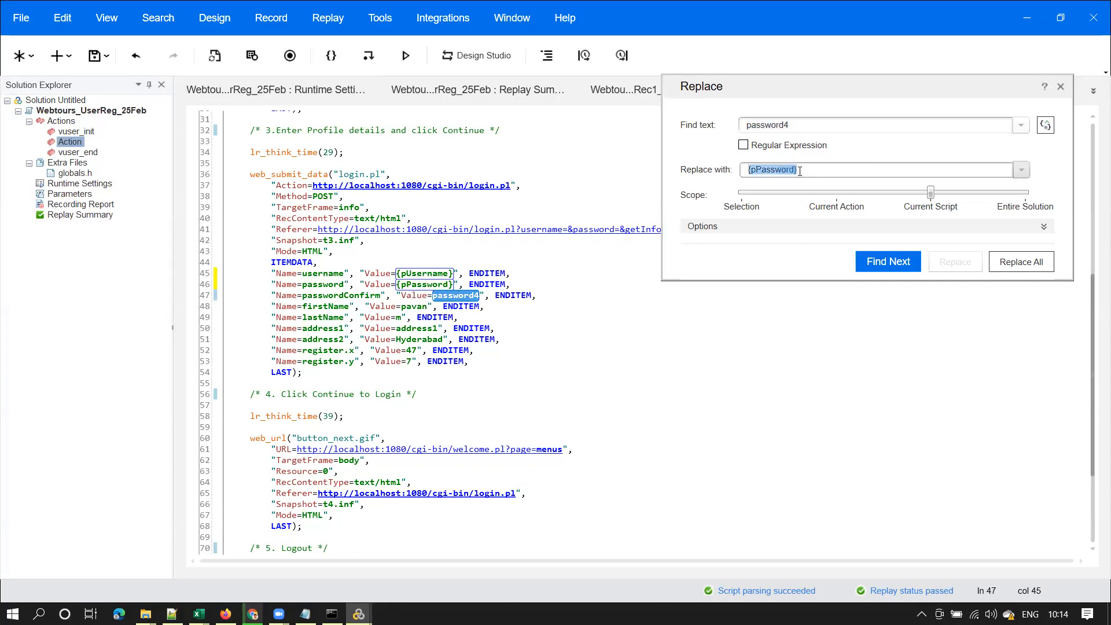
pyautogui.click(1021, 263)
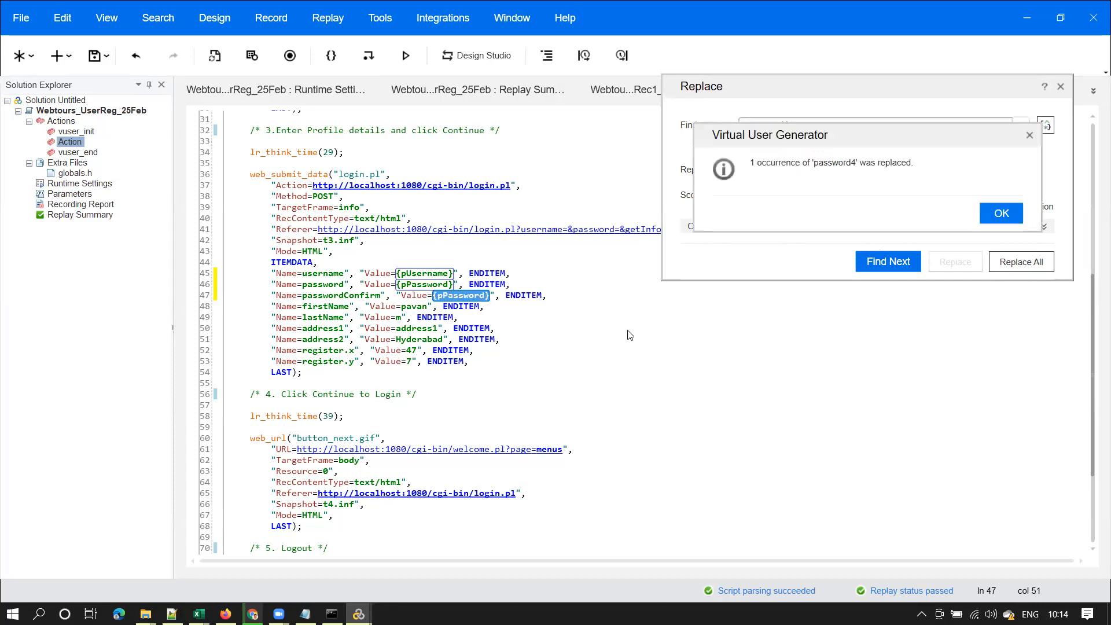
pyautogui.click(1001, 214)
pyautogui.hotkey('alt', 'Tab')
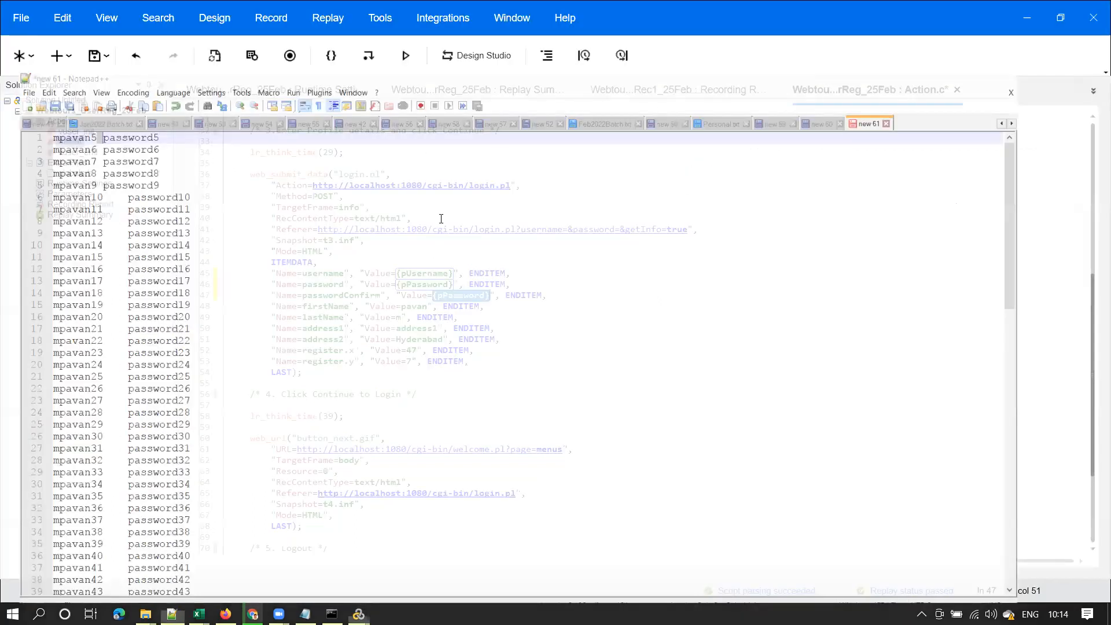
# Open the Parameter List and inspect pUsername.dat in Notepad, checking the comma separator
pyautogui.click(1025, 8)
pyautogui.doubleClick(70, 194)
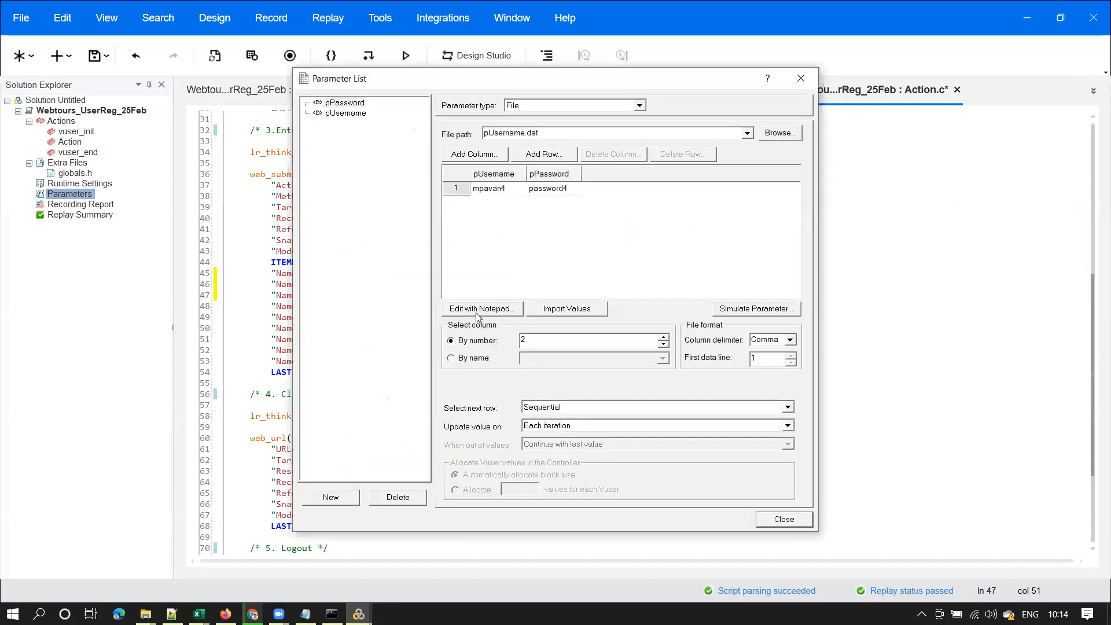
pyautogui.click(476, 312)
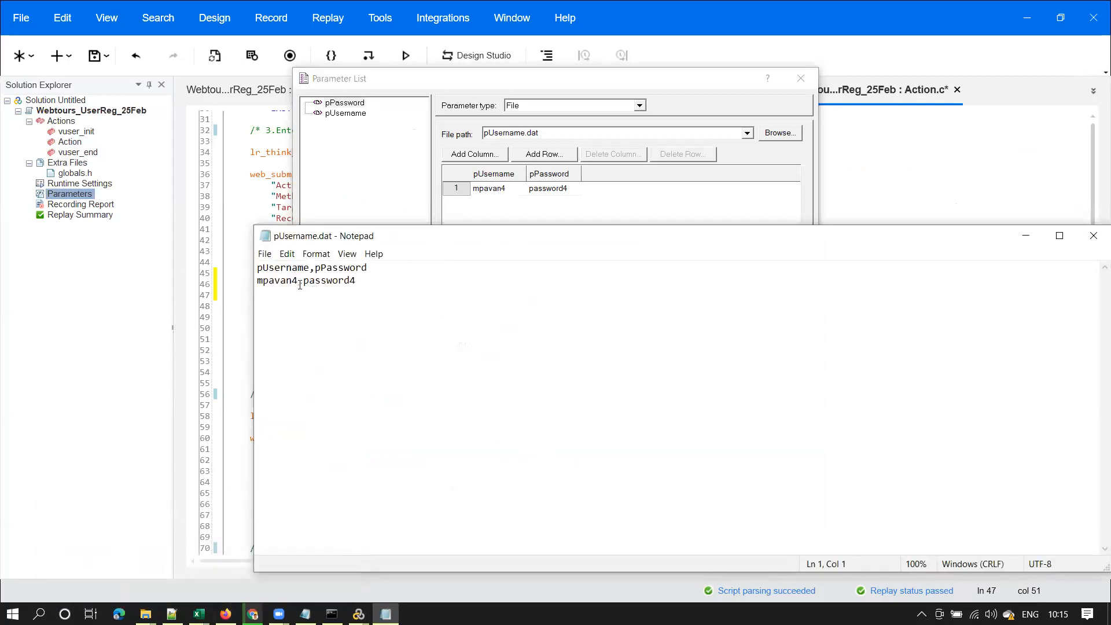
pyautogui.moveTo(299, 282); pyautogui.dragTo(301, 281)
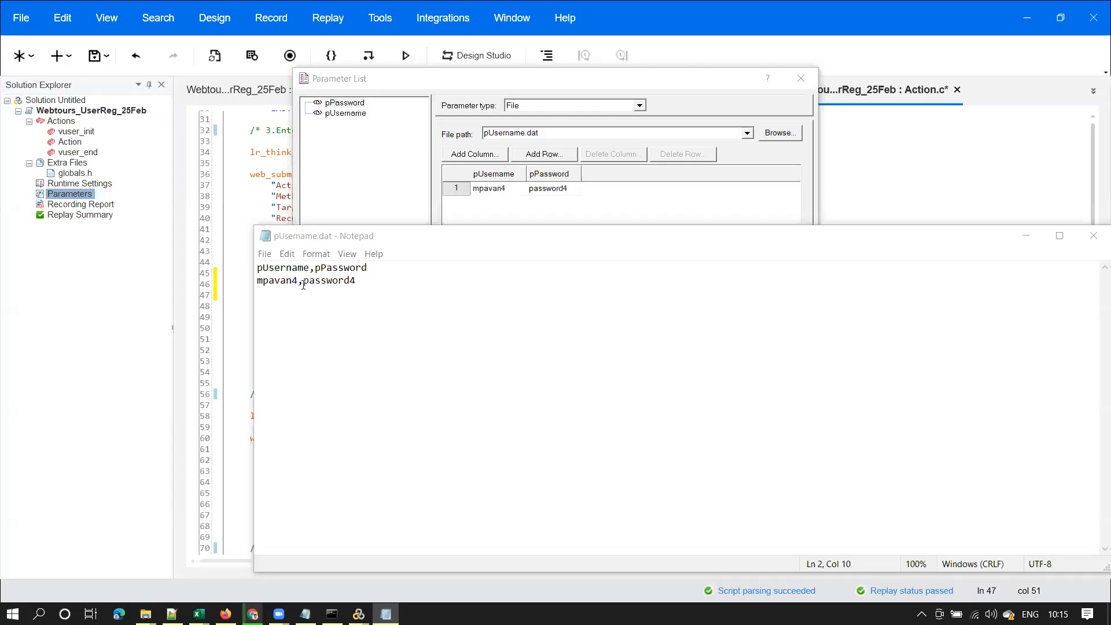
pyautogui.doubleClick(300, 282)
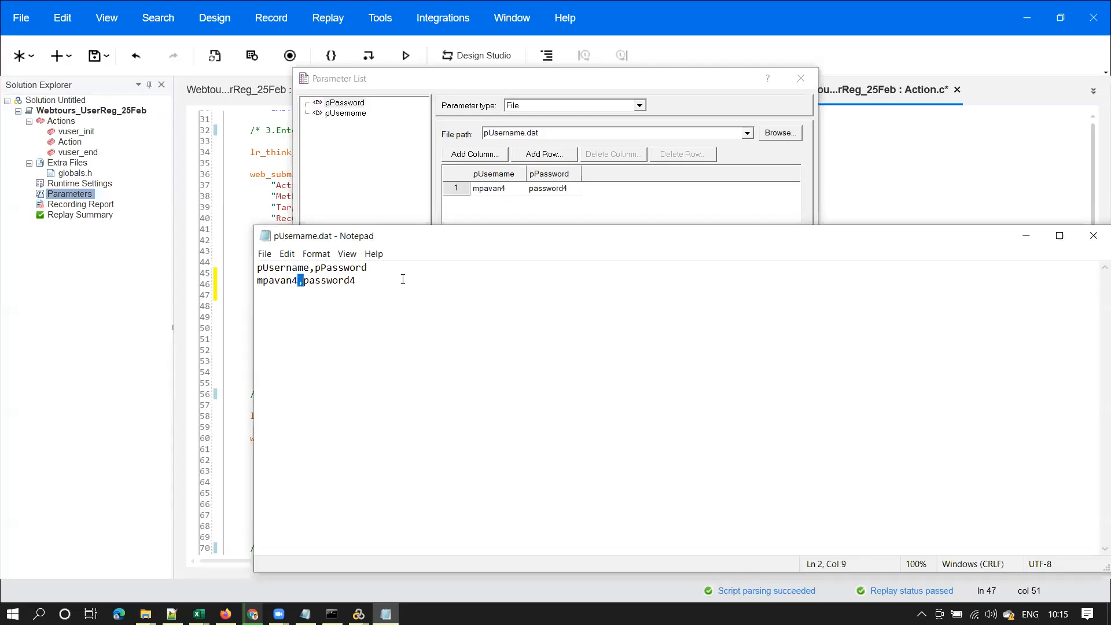
pyautogui.click(1094, 238)
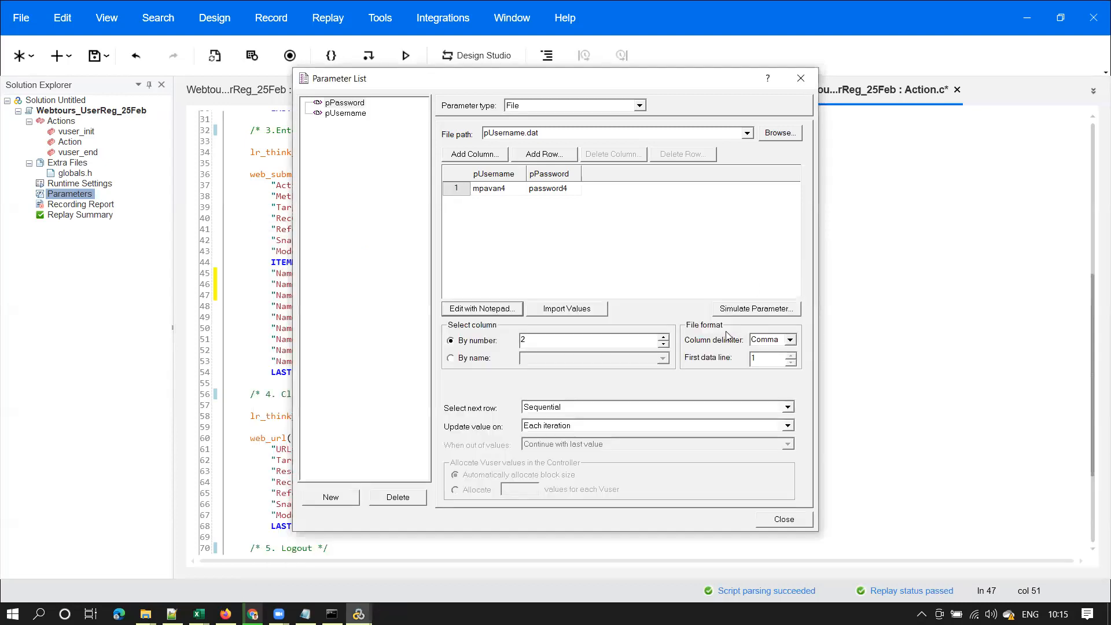
# Review the Column delimiter options, confirming Comma is set
pyautogui.click(791, 341)
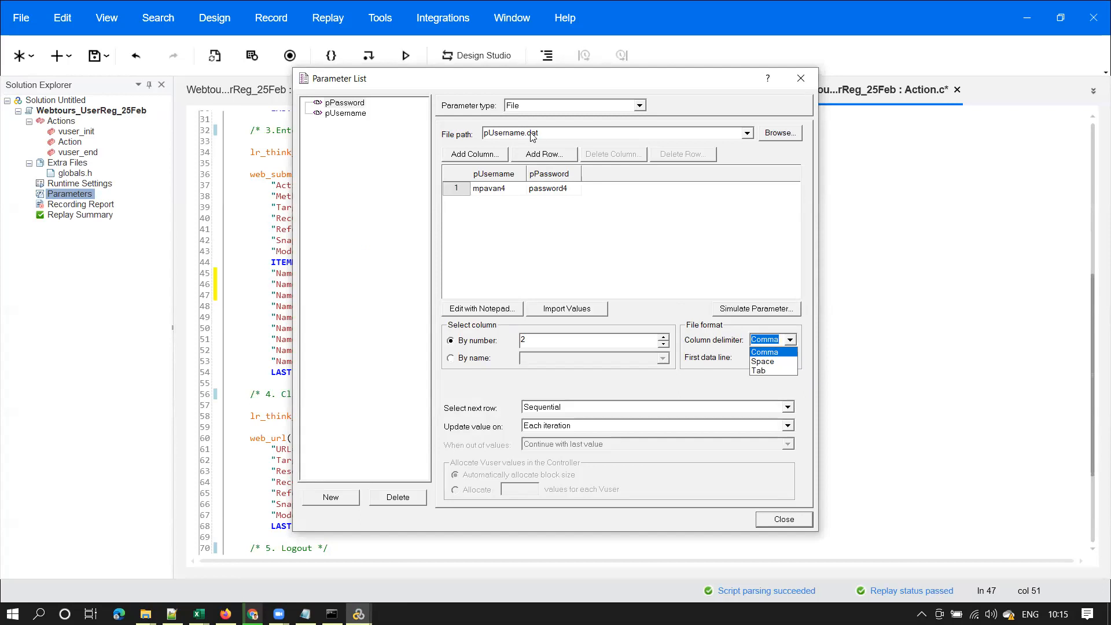
pyautogui.click(146, 613)
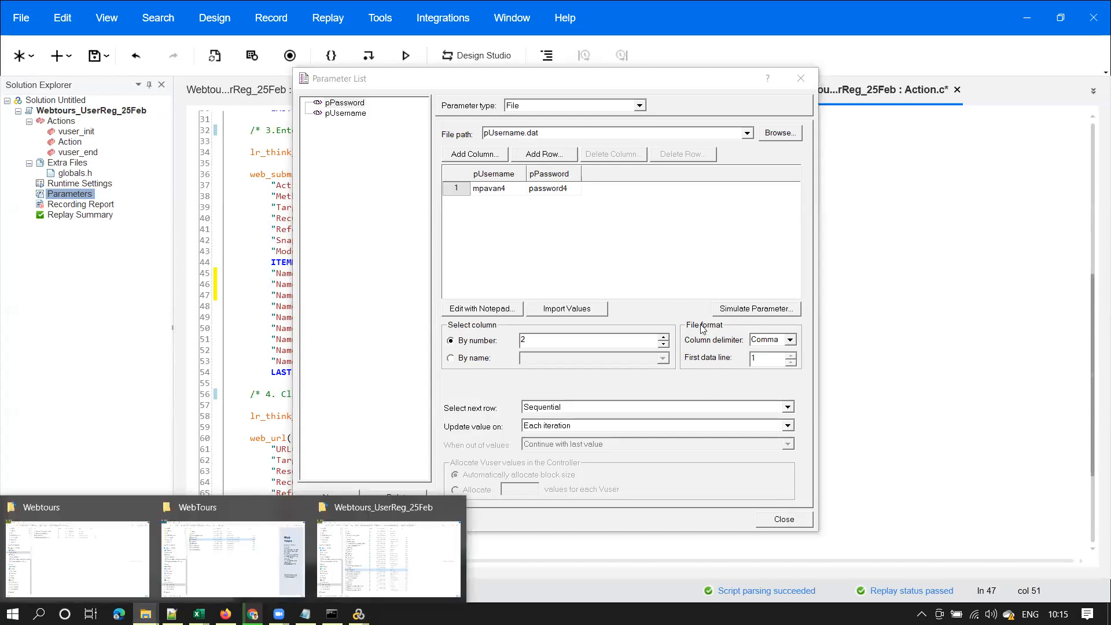
pyautogui.click(728, 347)
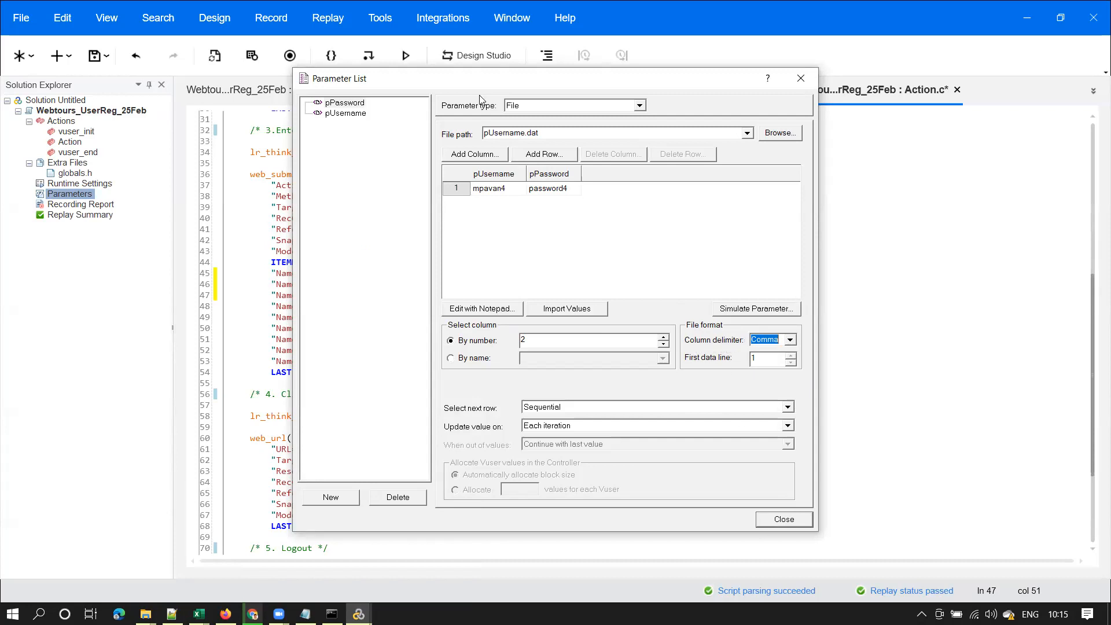
pyautogui.click(556, 175)
pyautogui.moveTo(675, 316)
pyautogui.mouseDown()
pyautogui.moveTo(700, 349)
pyautogui.moveTo(774, 380)
pyautogui.moveTo(802, 377)
pyautogui.mouseUp()
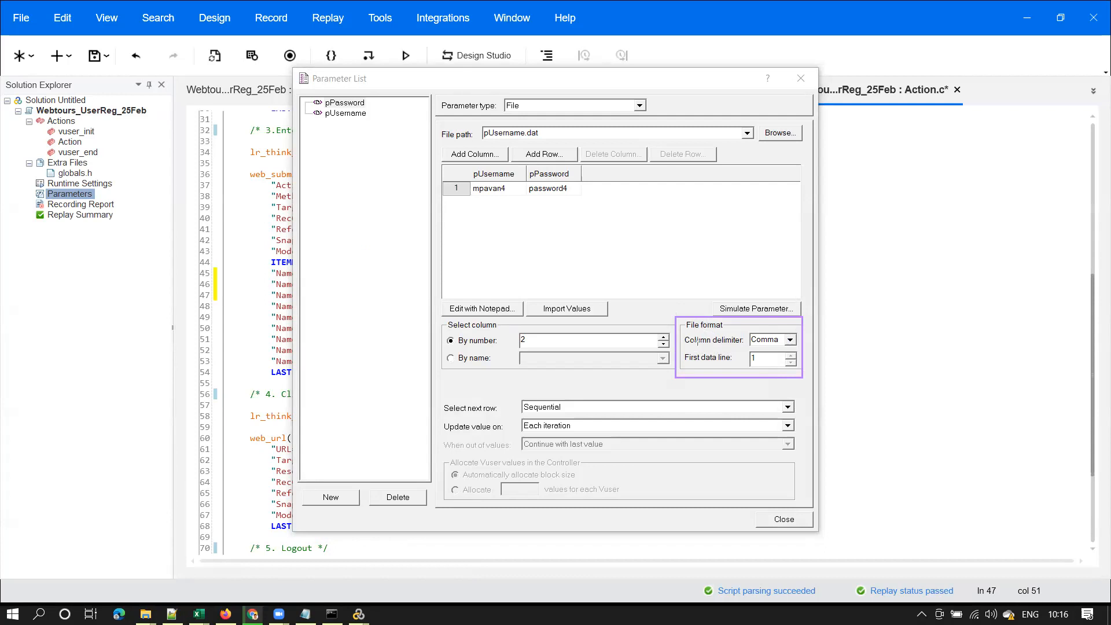
pyautogui.moveTo(678, 326)
pyautogui.mouseDown()
pyautogui.moveTo(716, 353)
pyautogui.moveTo(801, 353)
pyautogui.mouseUp()
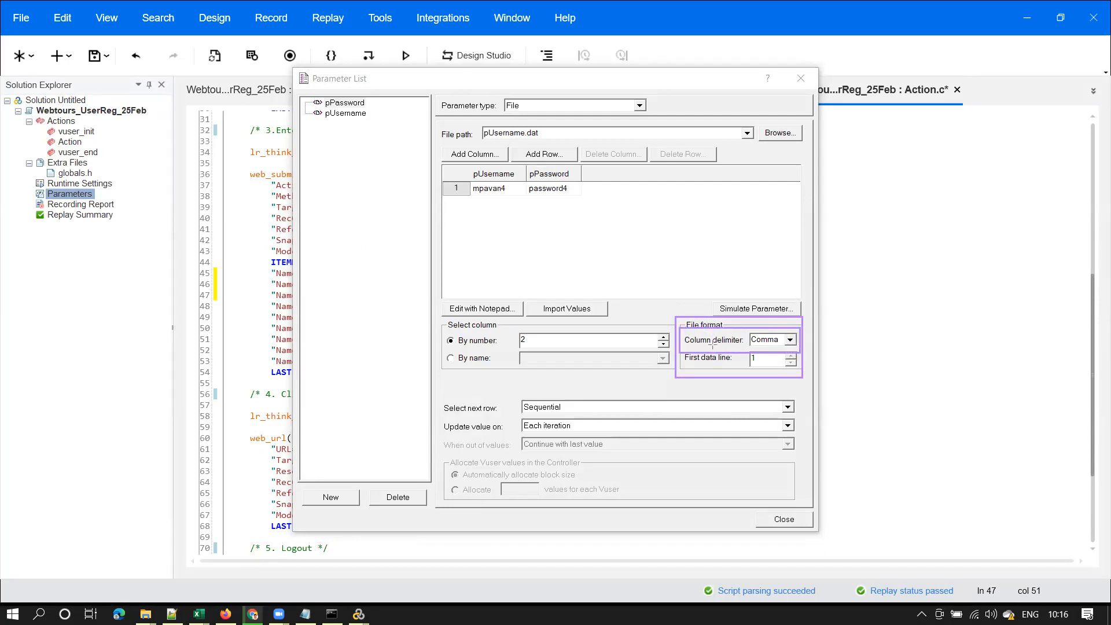
pyautogui.moveTo(471, 167)
pyautogui.mouseDown()
pyautogui.moveTo(490, 197)
pyautogui.moveTo(582, 207)
pyautogui.mouseUp()
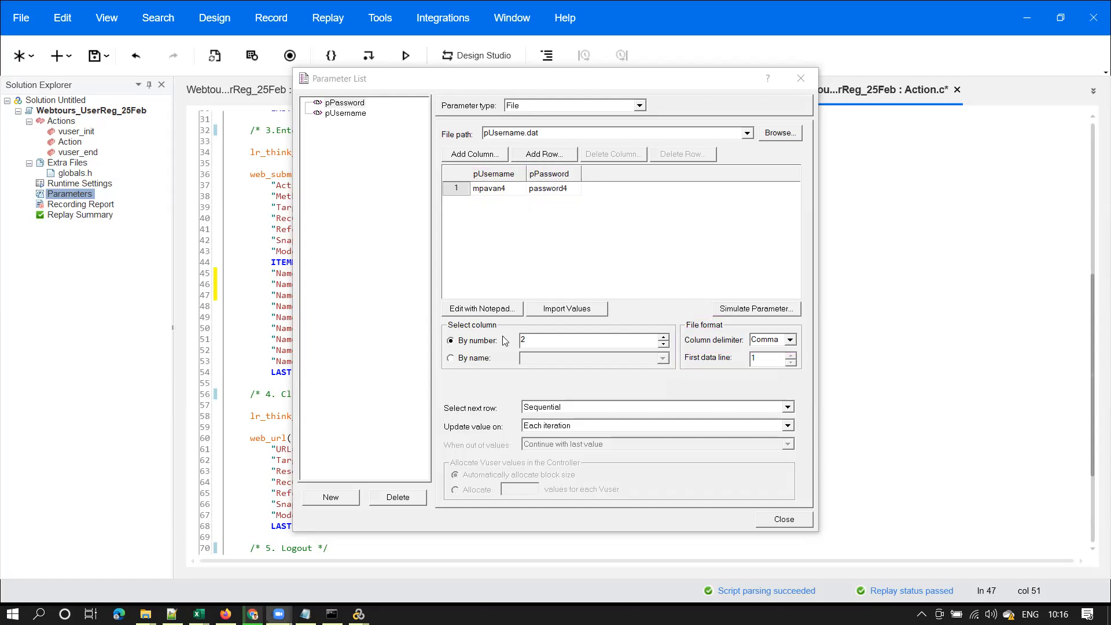
pyautogui.click(497, 311)
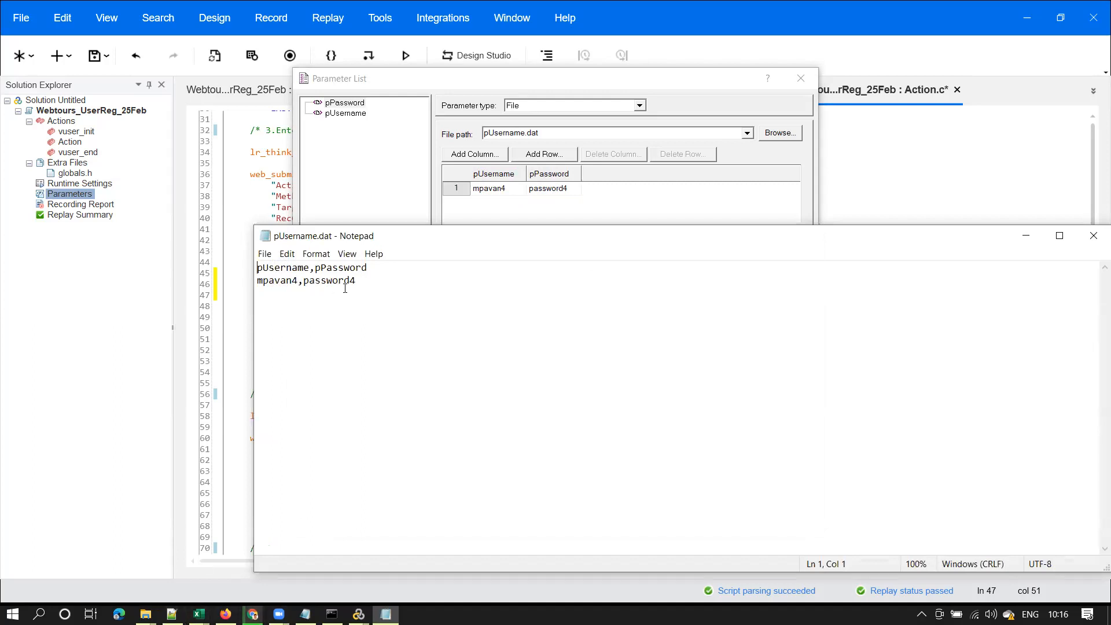
pyautogui.moveTo(356, 281); pyautogui.dragTo(256, 281)
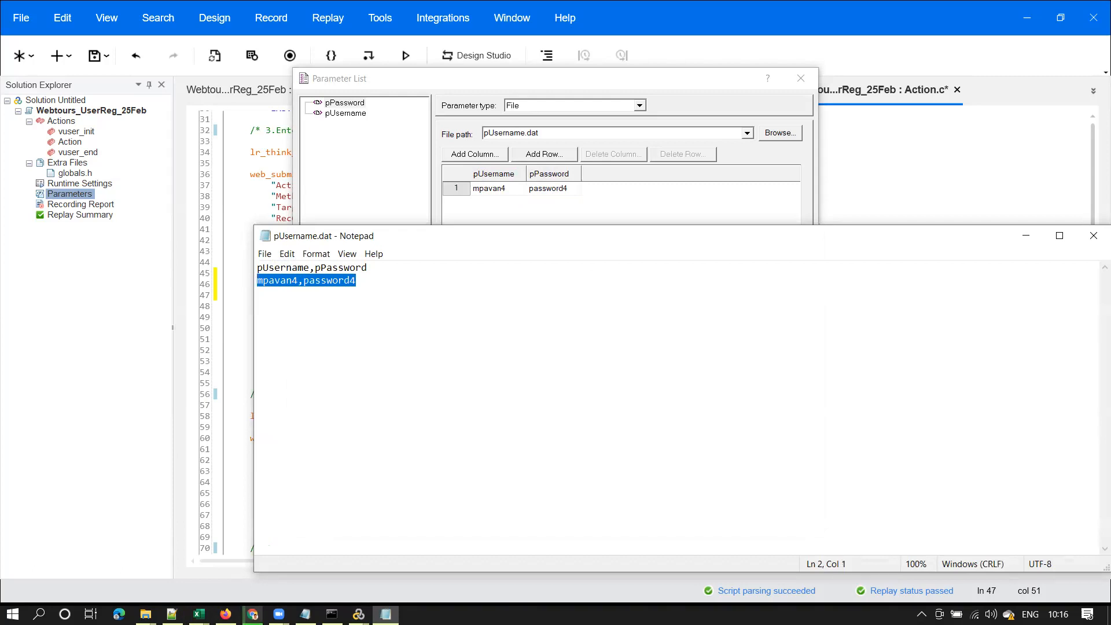
pyautogui.moveTo(172, 613)
pyautogui.click(206, 548)
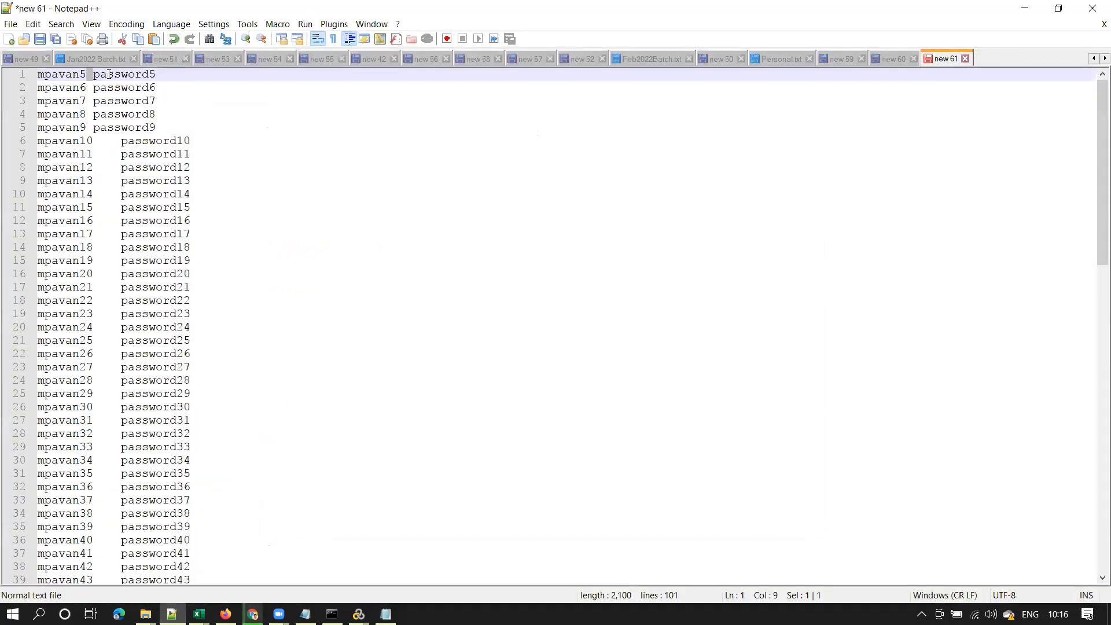
pyautogui.click(88, 74)
pyautogui.hotkey('shift', 'Right')
pyautogui.hotkey('shift', 'Right')
pyautogui.hotkey('shift', 'Left')
# Replace every tab in the list with a comma using Replace All
pyautogui.hotkey('ctrl', 'h')
pyautogui.click(247, 72)
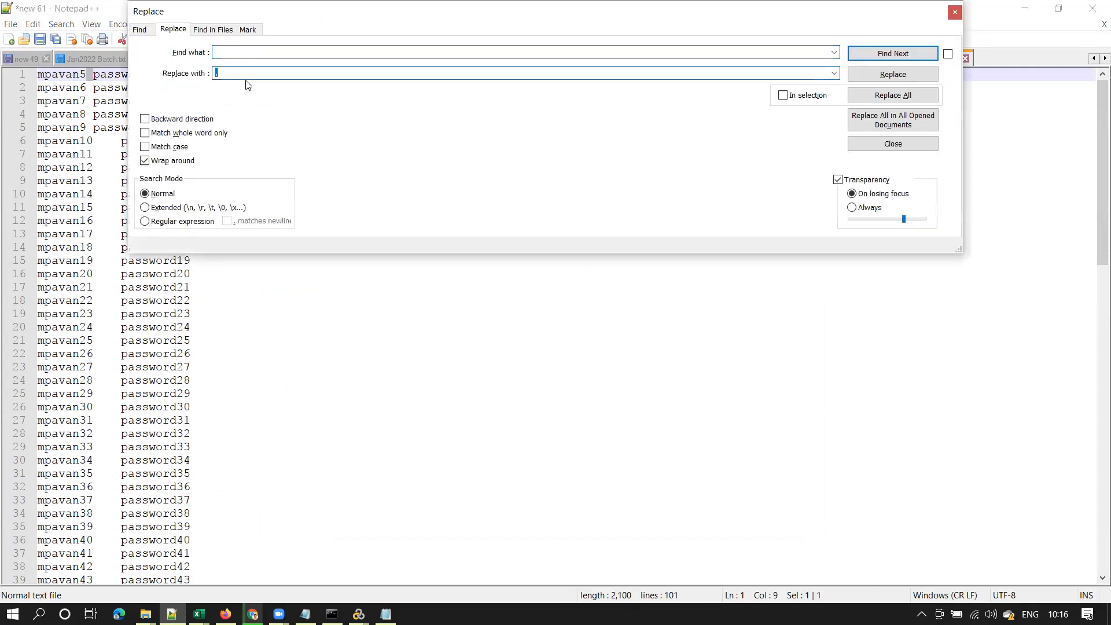
pyautogui.click(312, 53)
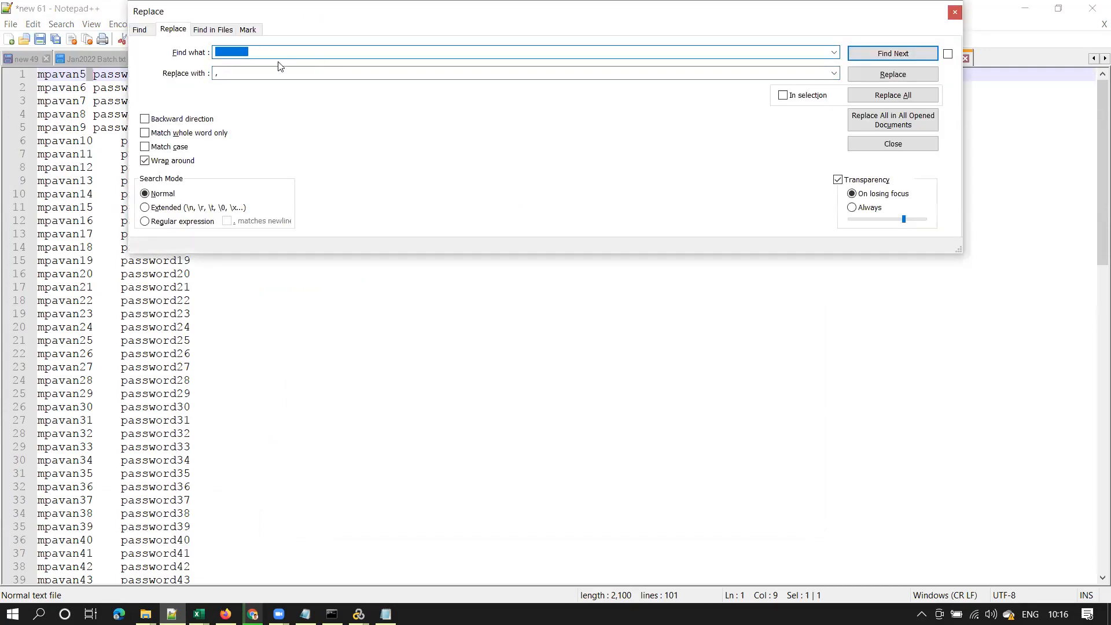
pyautogui.click(218, 76)
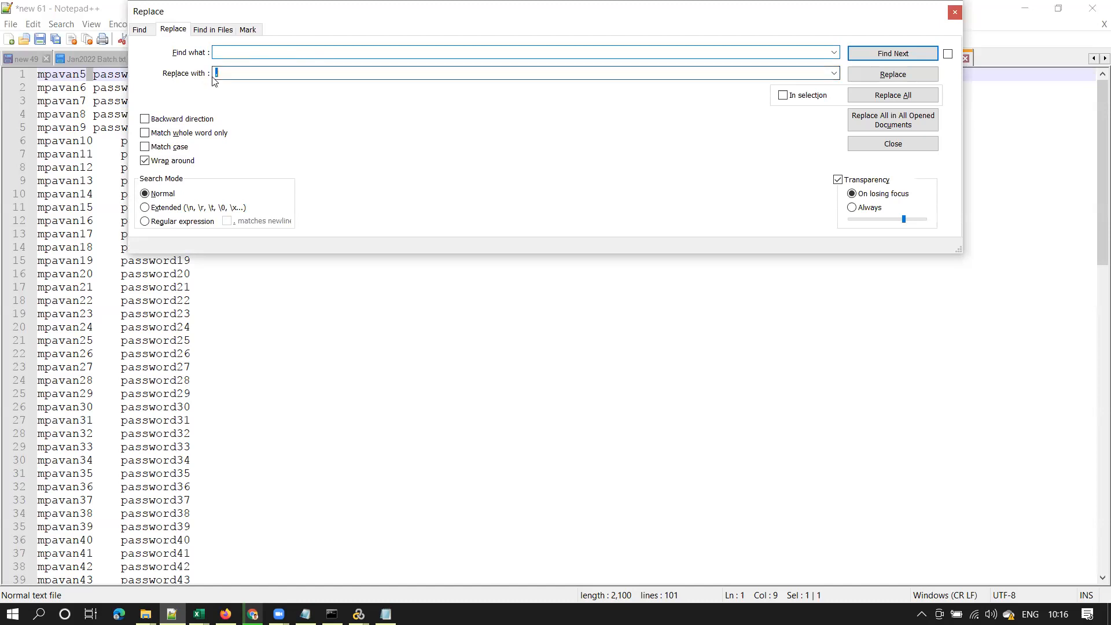
pyautogui.click(894, 96)
pyautogui.click(955, 12)
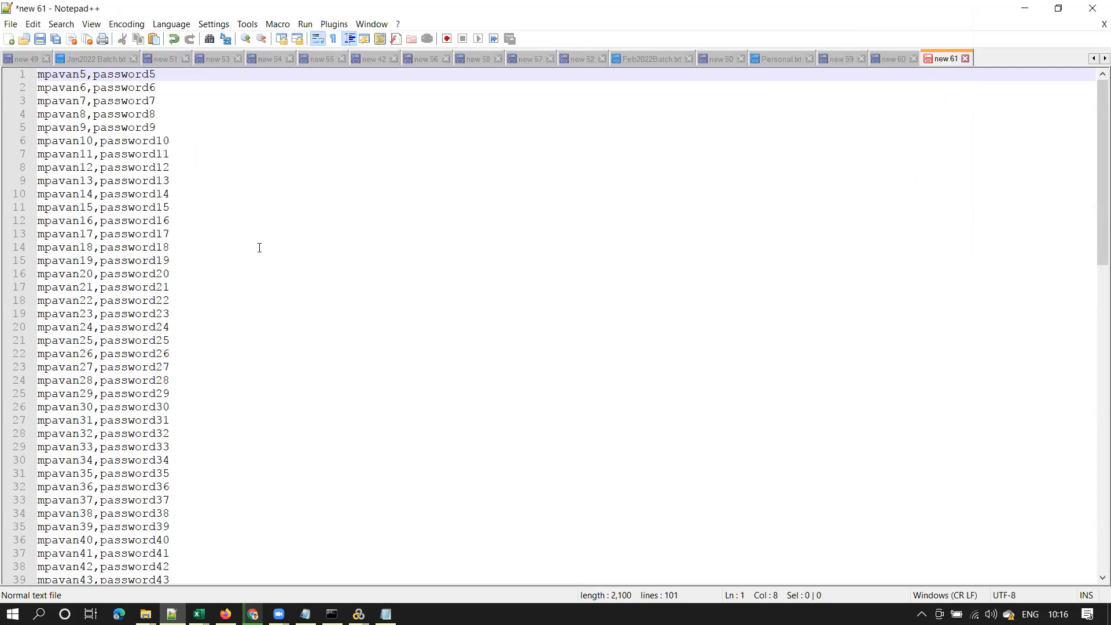
pyautogui.hotkey('ctrl', 'a')
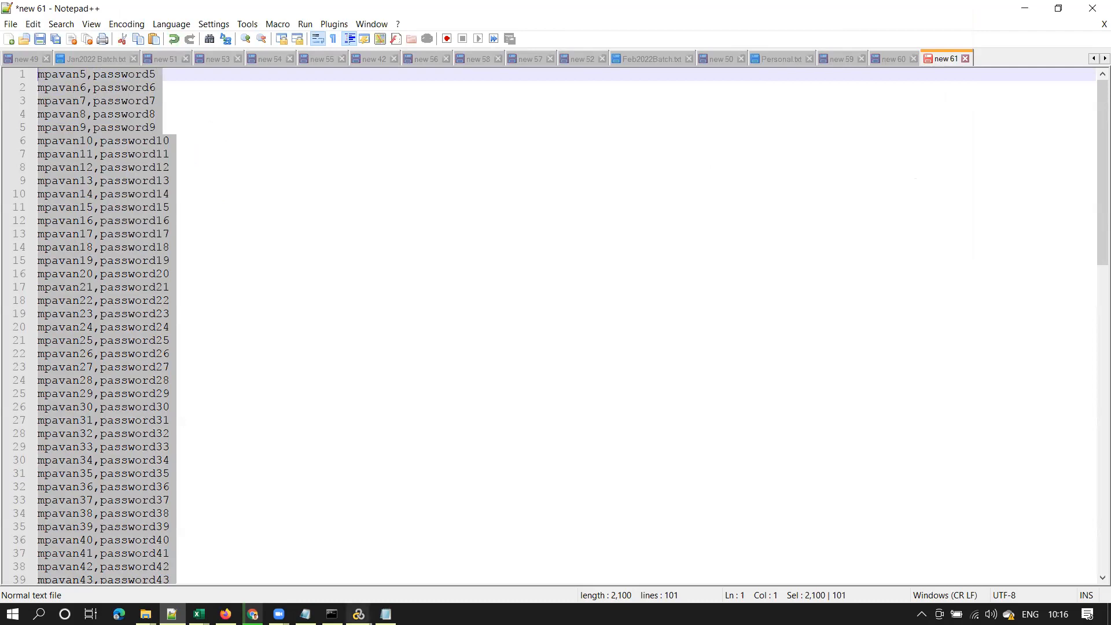
pyautogui.click(385, 614)
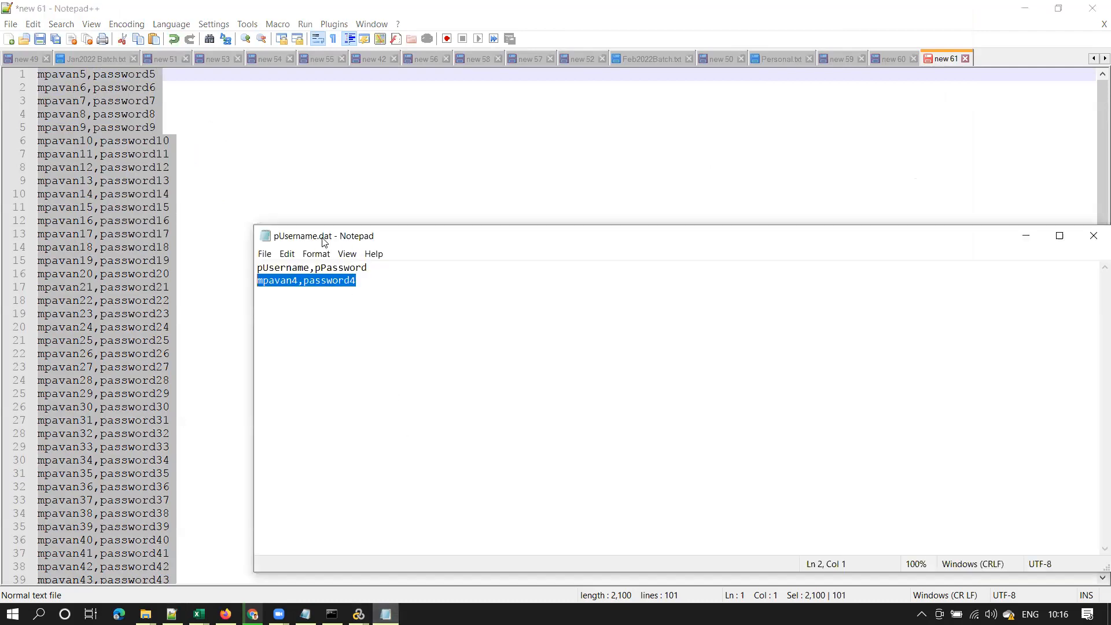
pyautogui.click(363, 286)
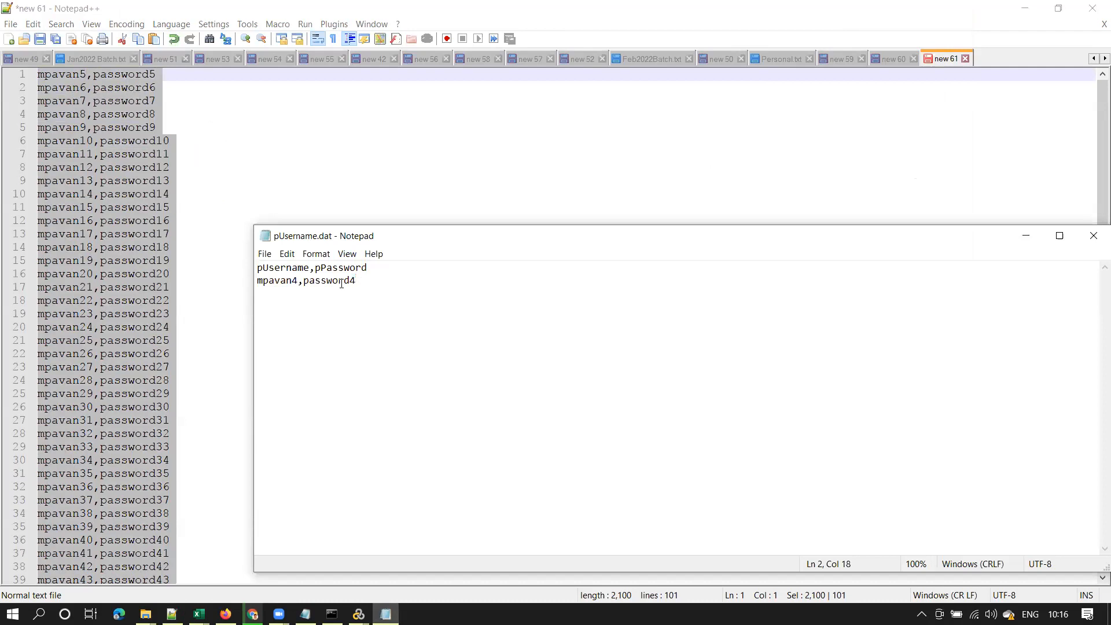
pyautogui.hotkey('shift', 'Home')
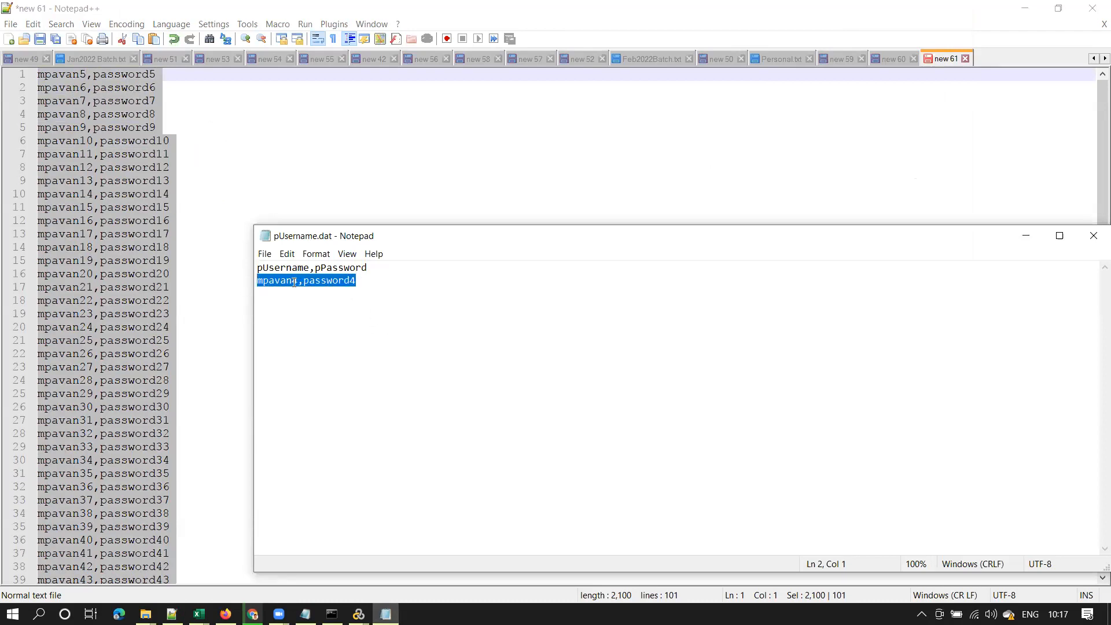
pyautogui.click(145, 614)
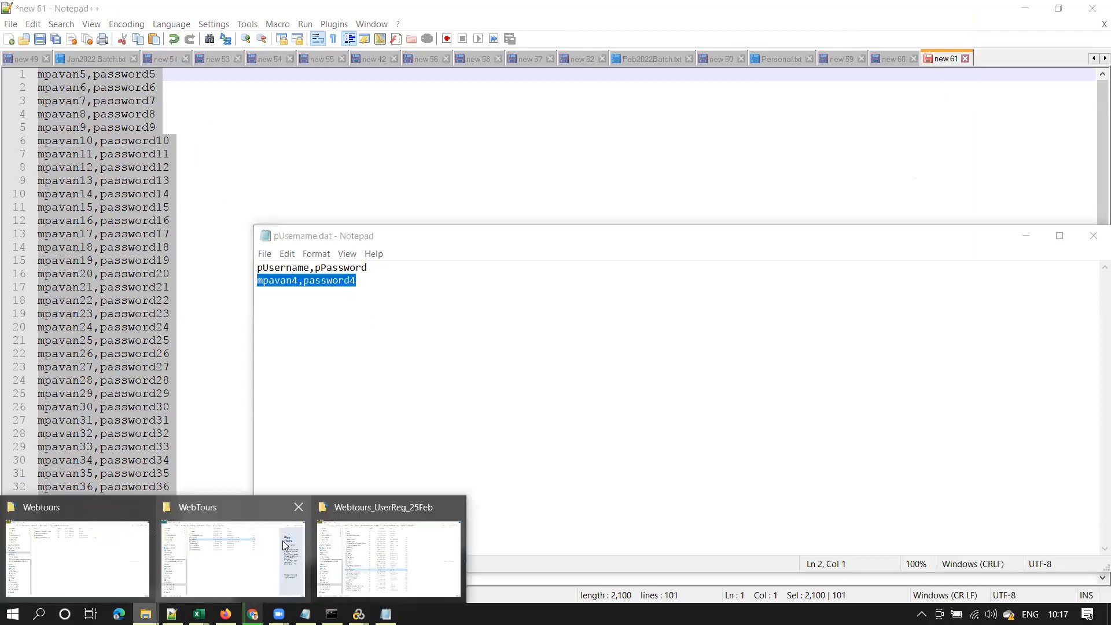
pyautogui.click(104, 561)
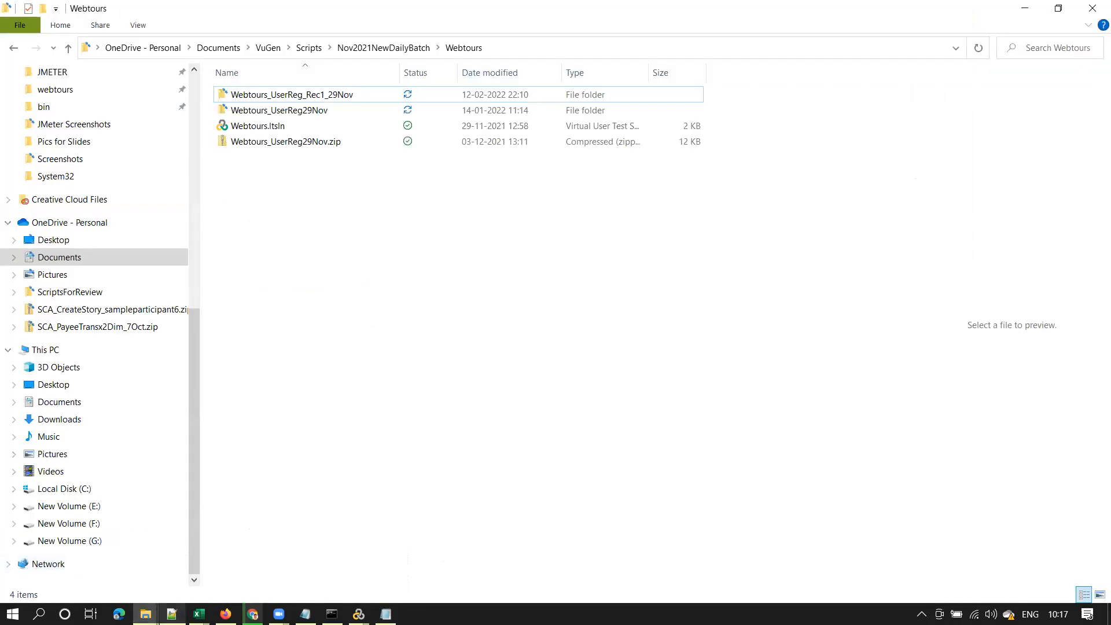
pyautogui.click(145, 614)
pyautogui.click(191, 570)
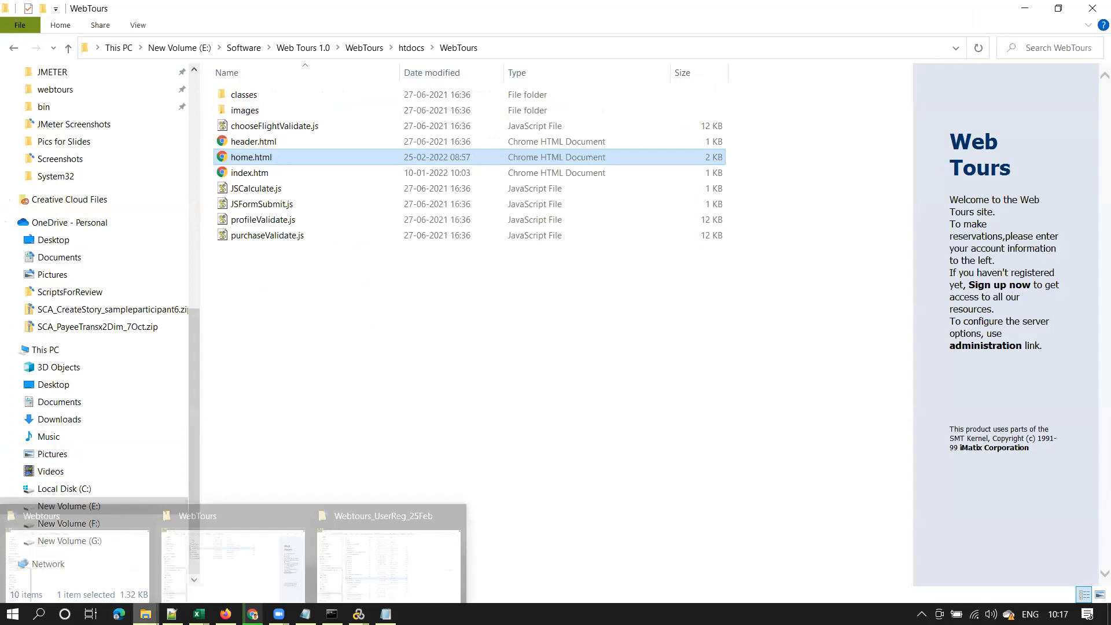
pyautogui.click(364, 47)
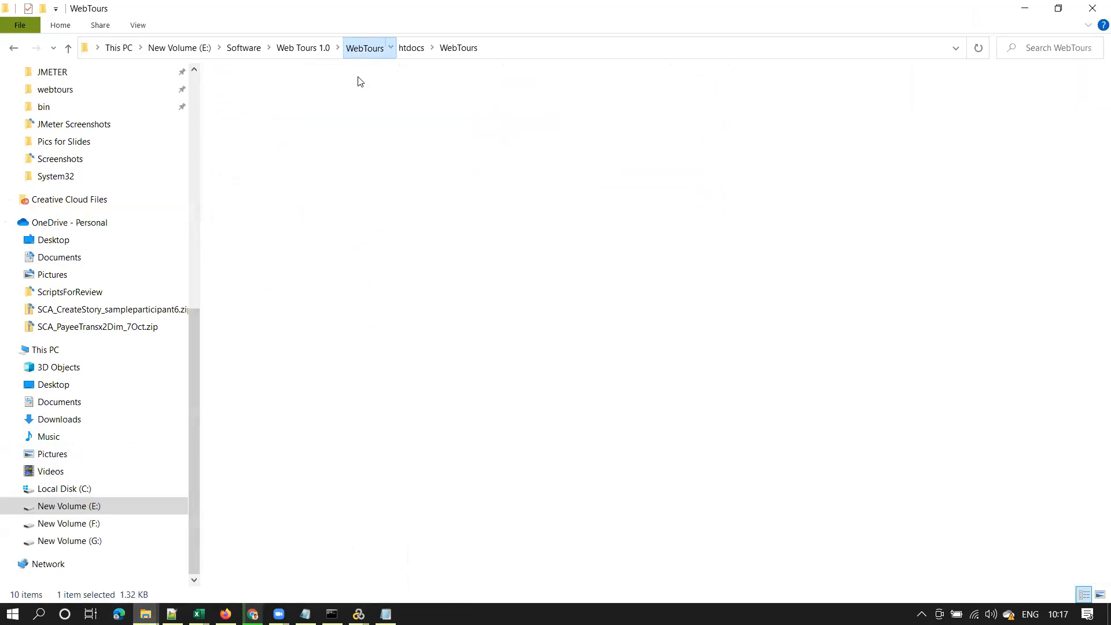
pyautogui.click(257, 111)
pyautogui.doubleClick(257, 111)
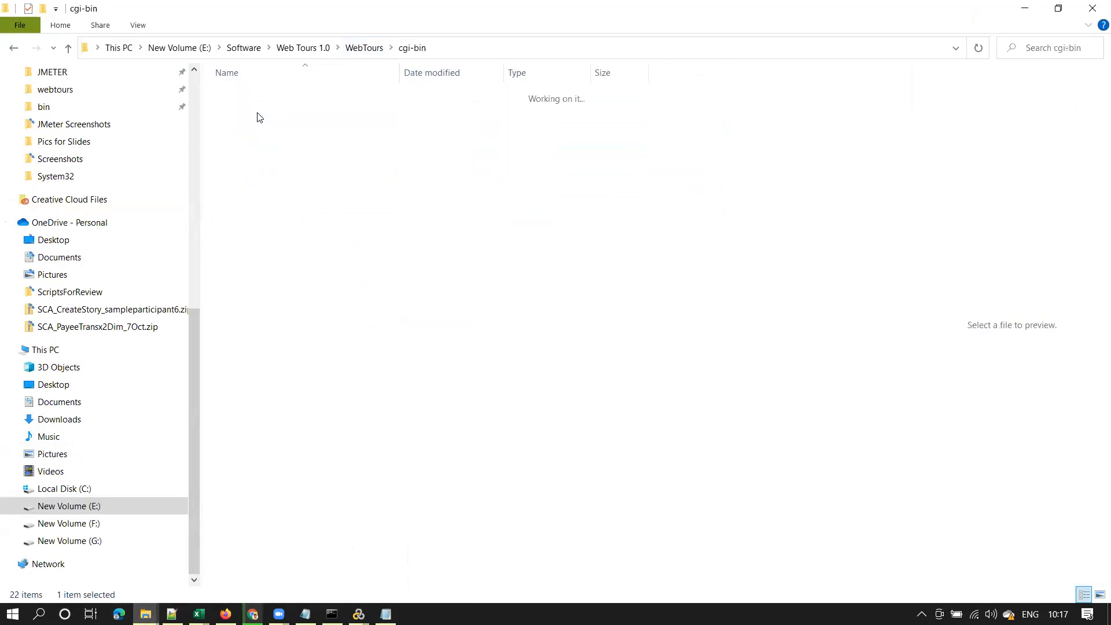
pyautogui.doubleClick(257, 110)
pyautogui.click(261, 97)
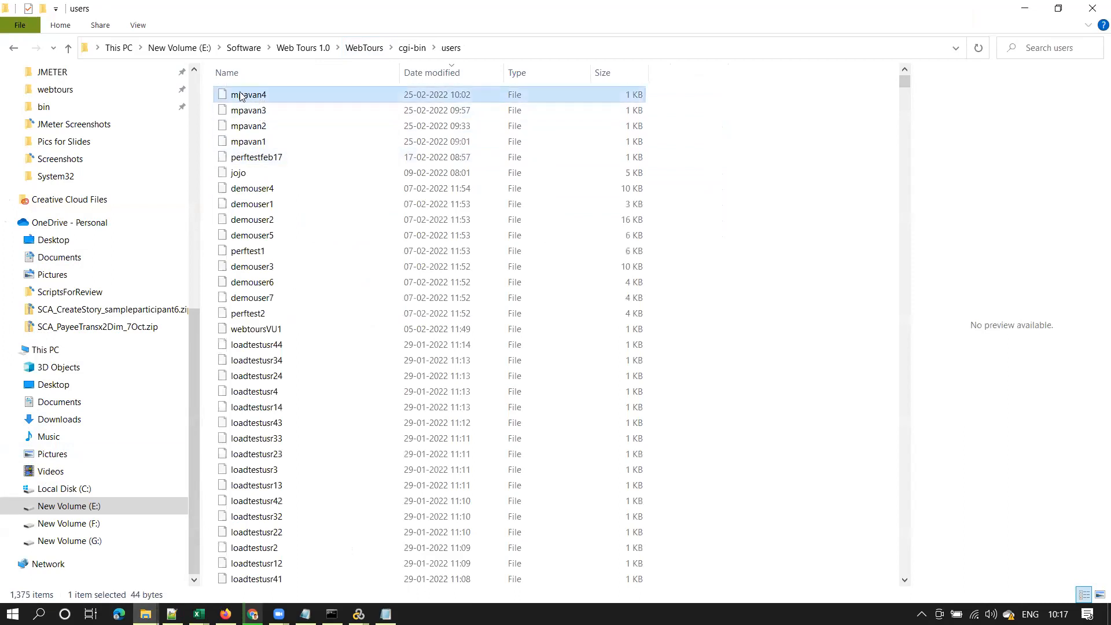
pyautogui.click(1023, 10)
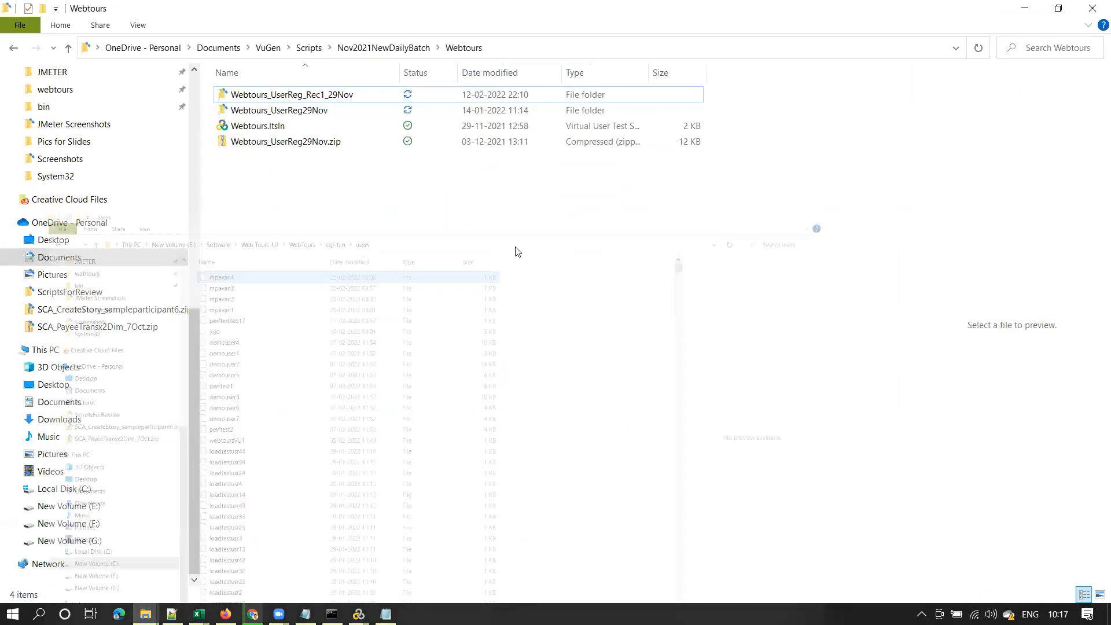
pyautogui.click(385, 614)
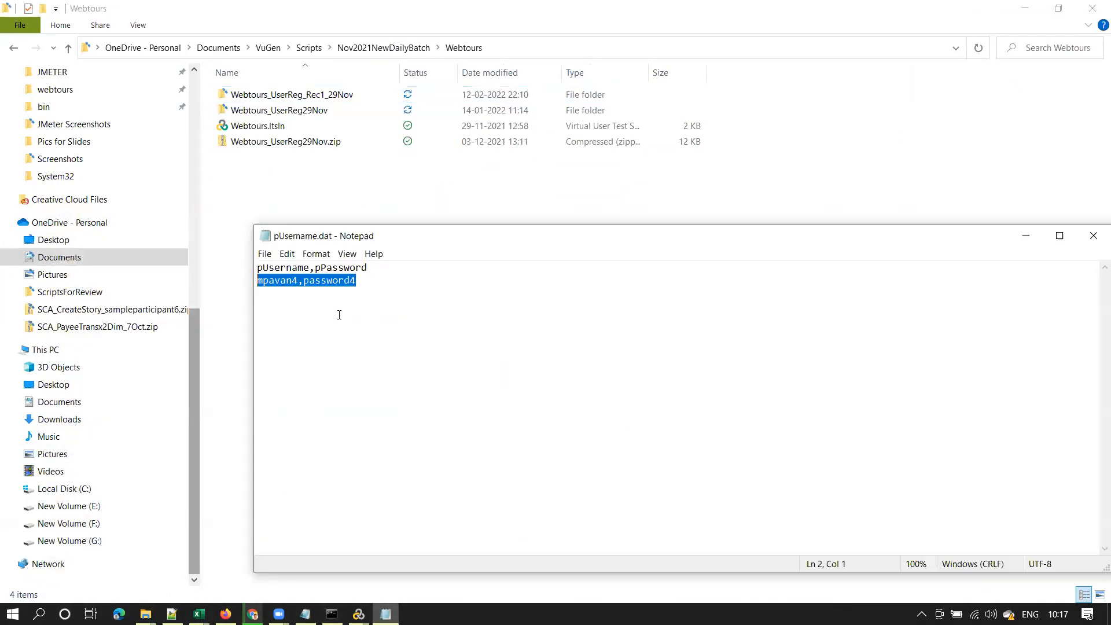
pyautogui.hotkey('ctrl', 'v')
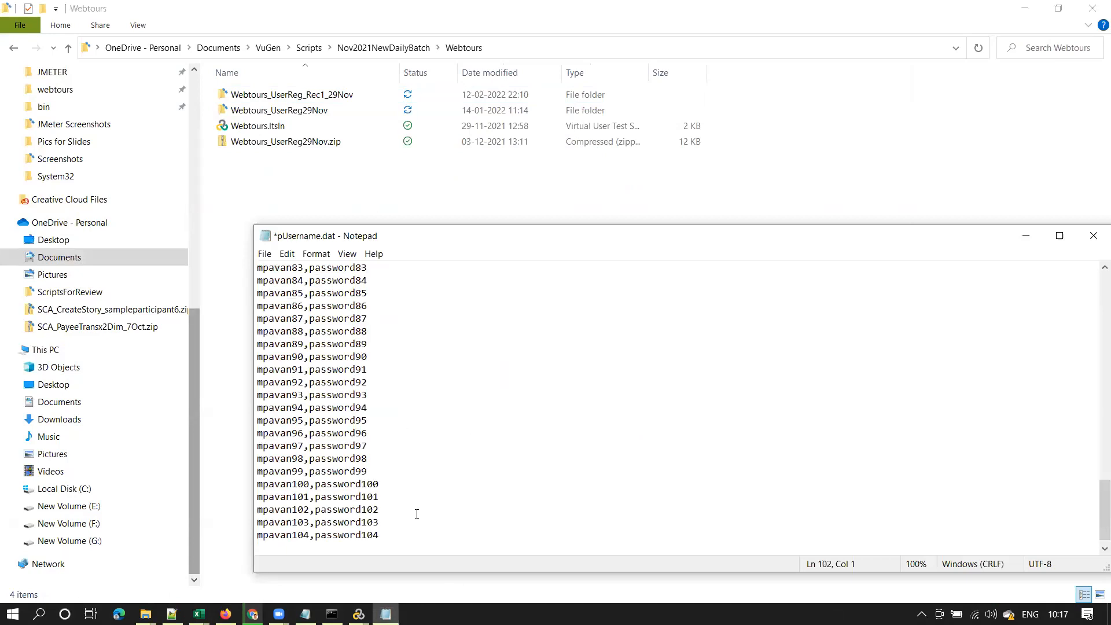
# Remove the empty trailing line from pUsername.dat, then close Notepad saving the changes
pyautogui.hotkey('ctrl', 'a')
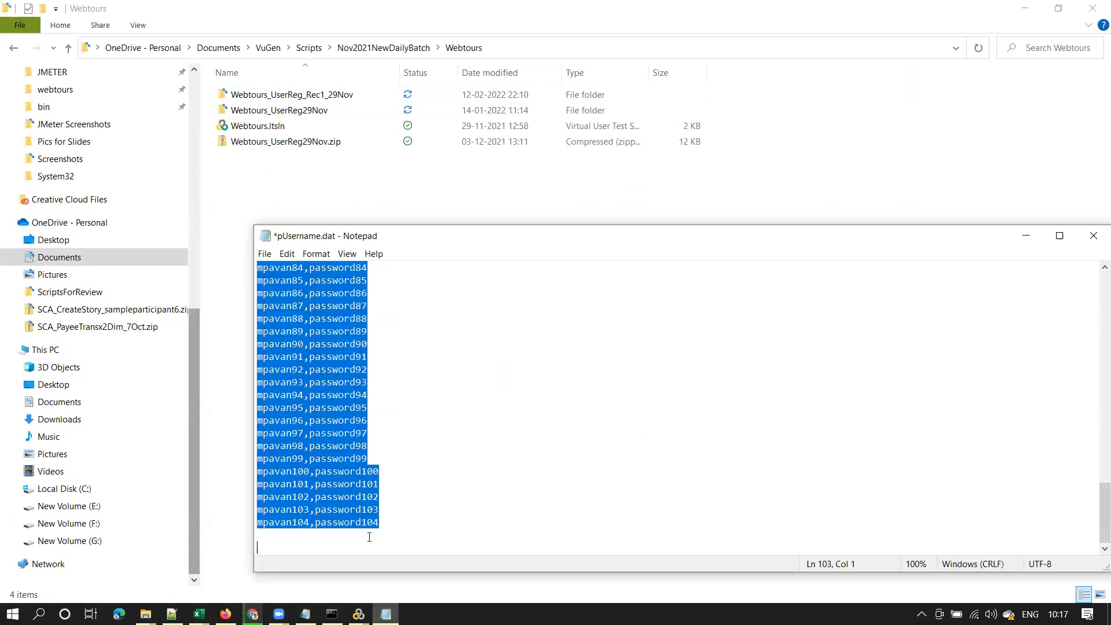
pyautogui.click(369, 537)
pyautogui.press('BackSpace')
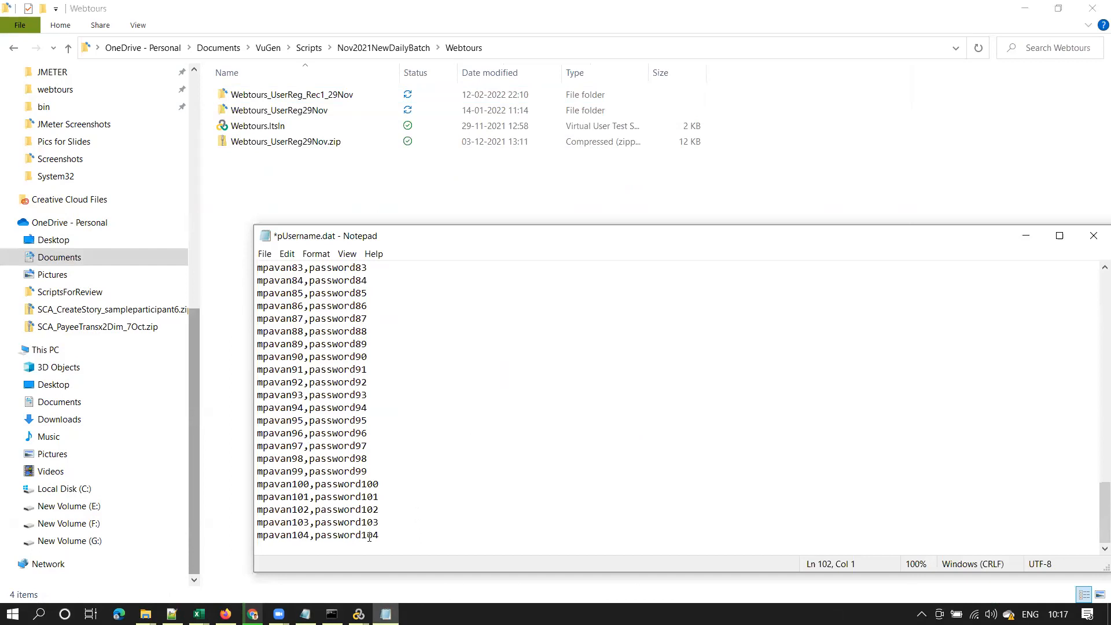
pyautogui.hotkey('ctrl', 'a')
pyautogui.click(369, 537)
pyautogui.hotkey('ctrl', 'a')
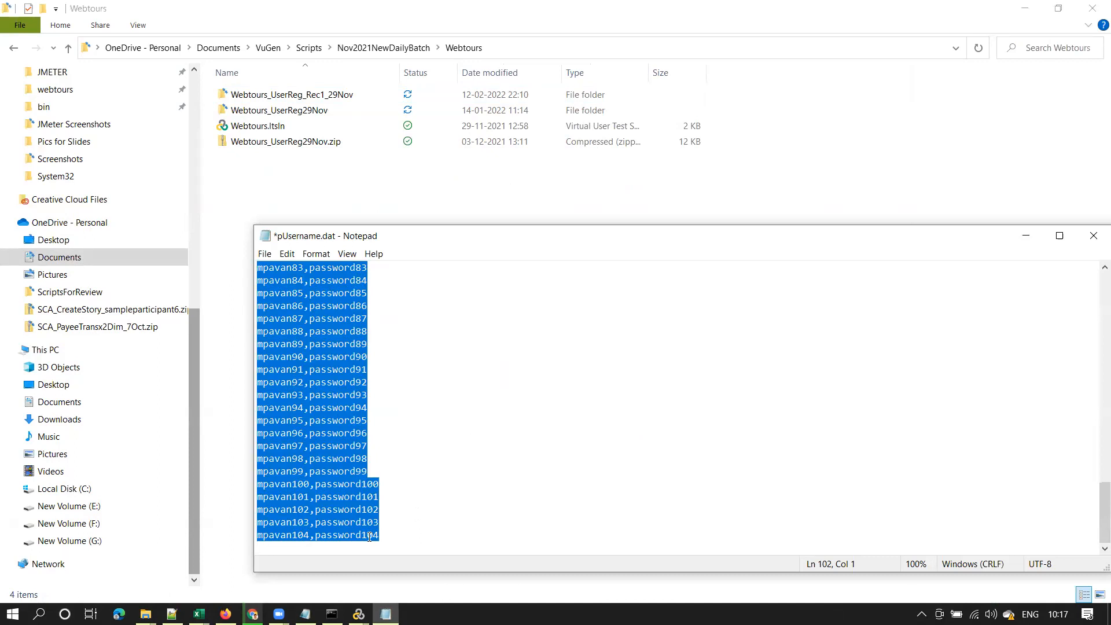
pyautogui.click(1092, 242)
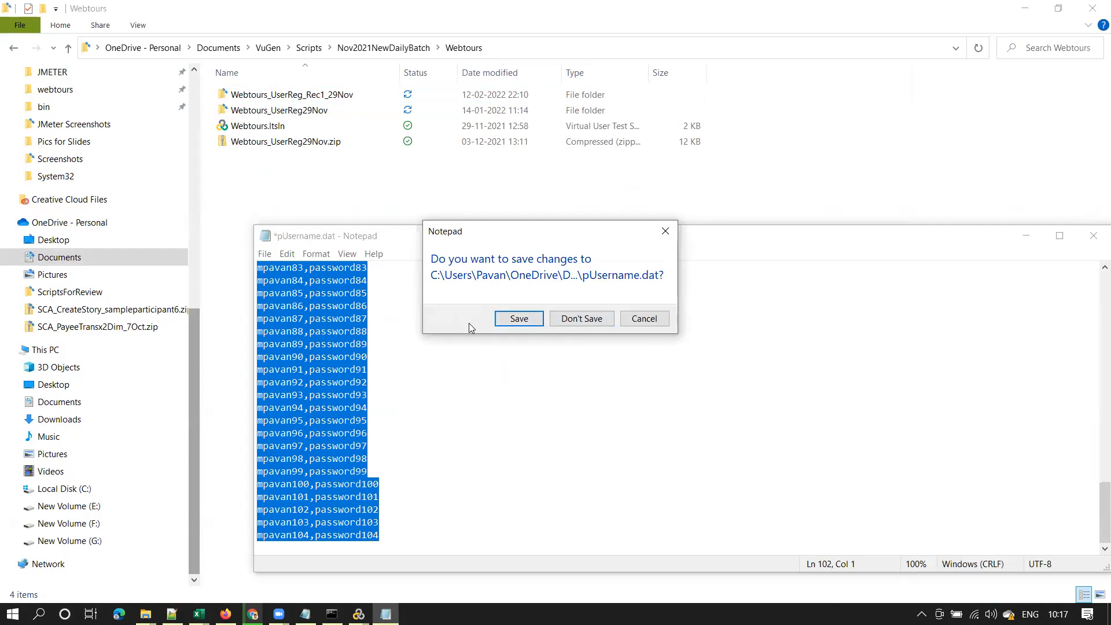
pyautogui.click(515, 319)
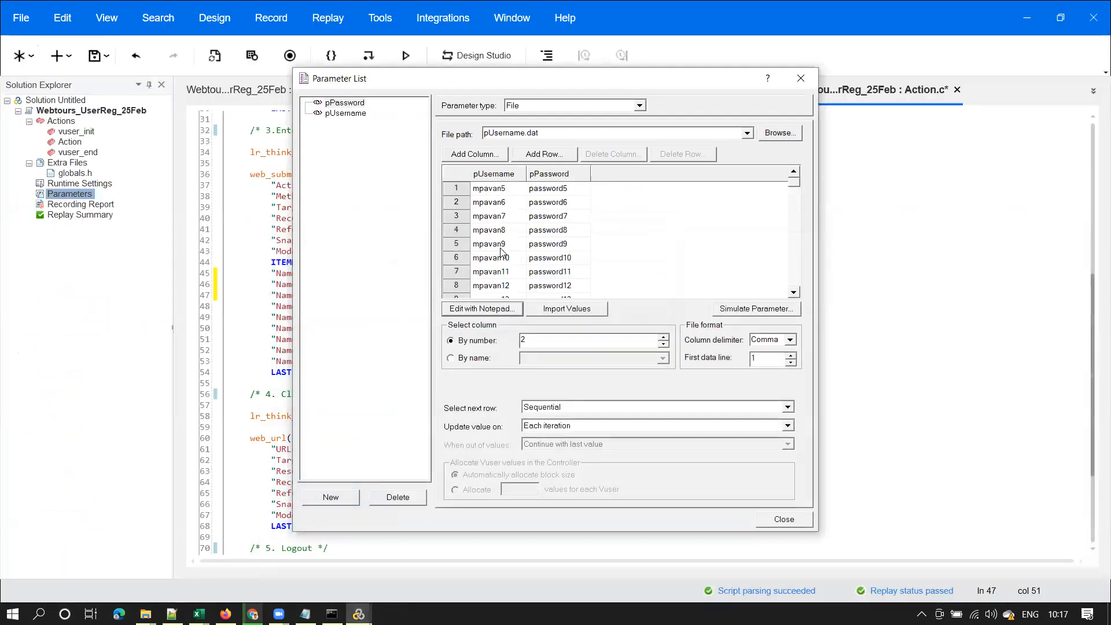
# Close the Parameter List and check the {pUsername} parameter in Action.c
pyautogui.doubleClick(492, 134)
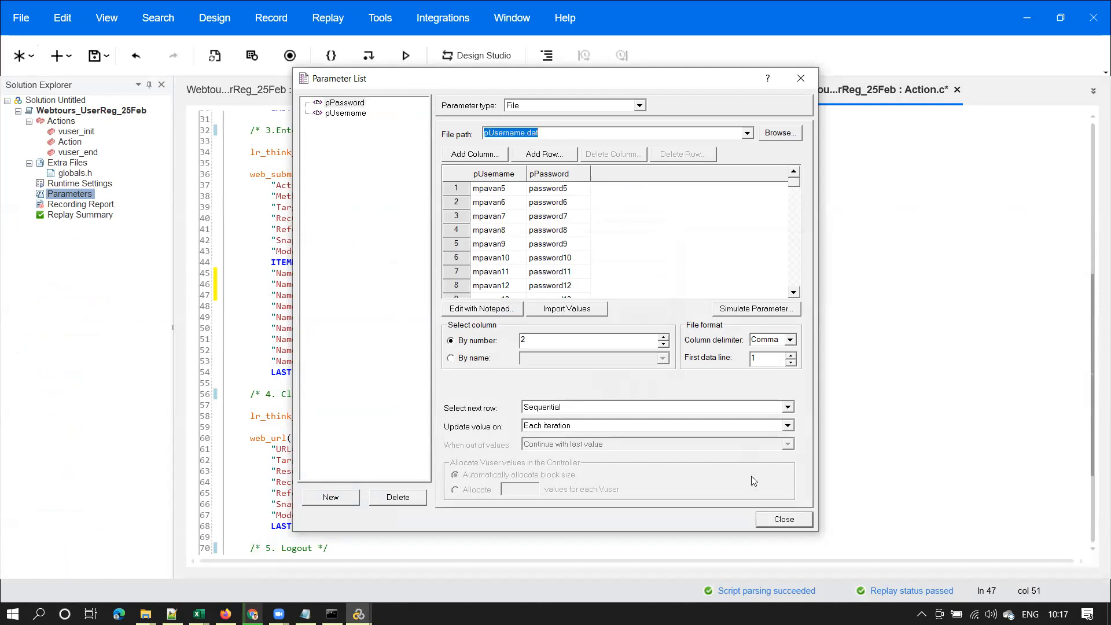
pyautogui.click(784, 519)
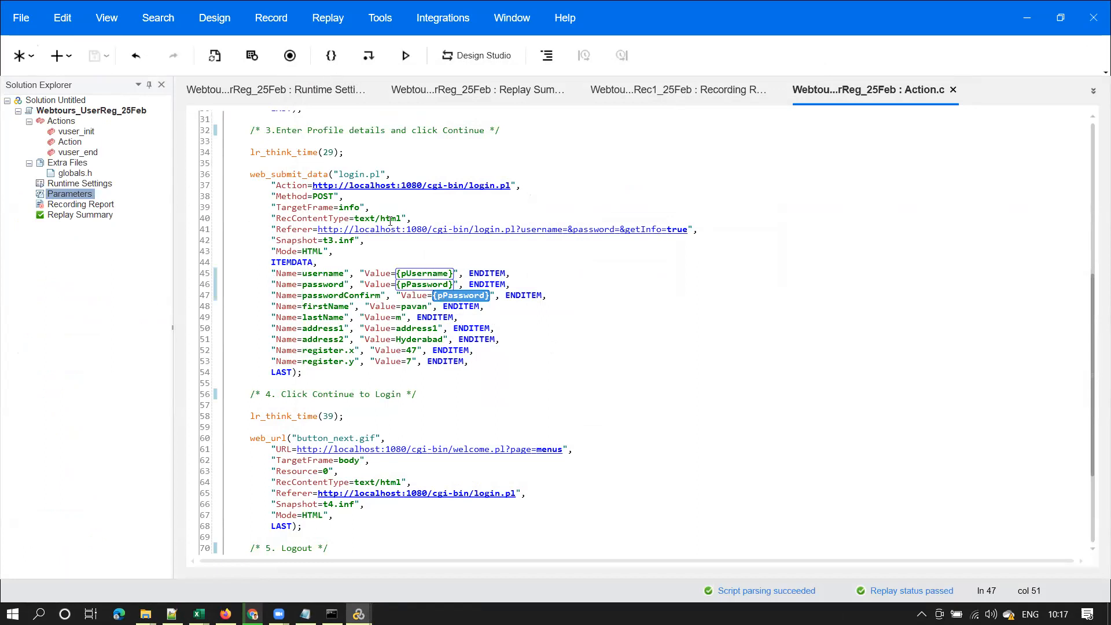
pyautogui.click(443, 277)
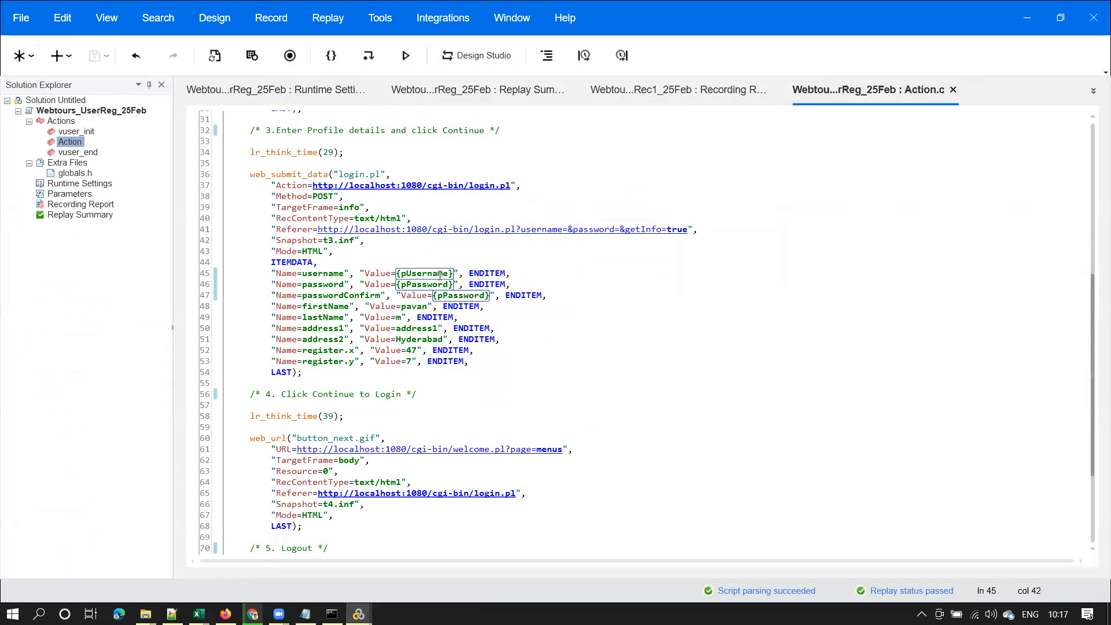
# Replay the script and watch it reach the registration thank-you page
pyautogui.click(405, 57)
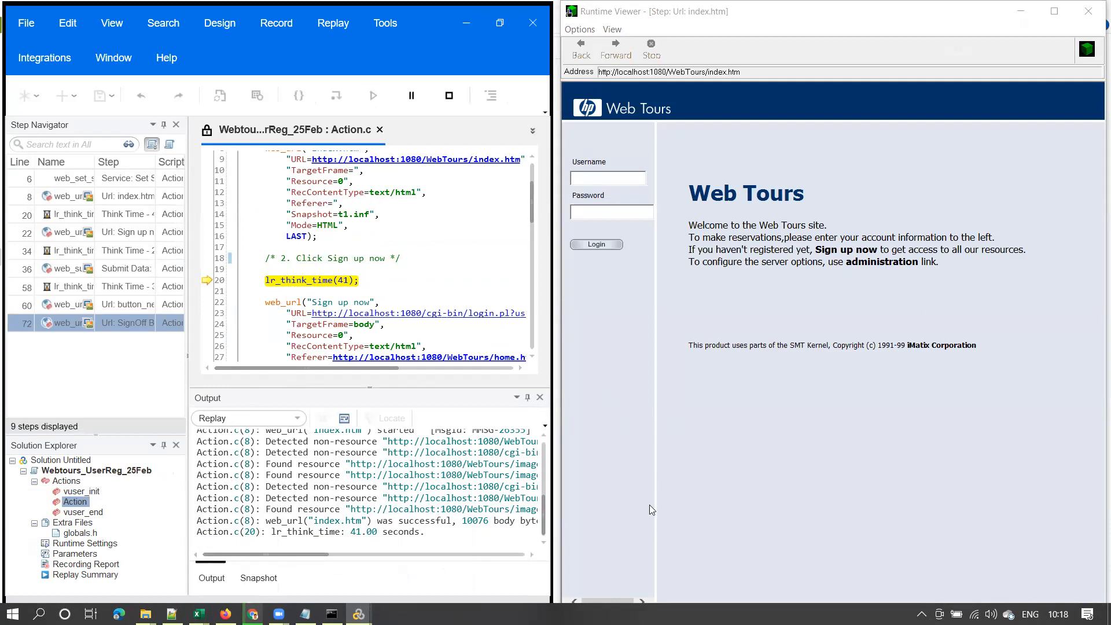
pyautogui.moveTo(265, 280); pyautogui.dragTo(359, 281)
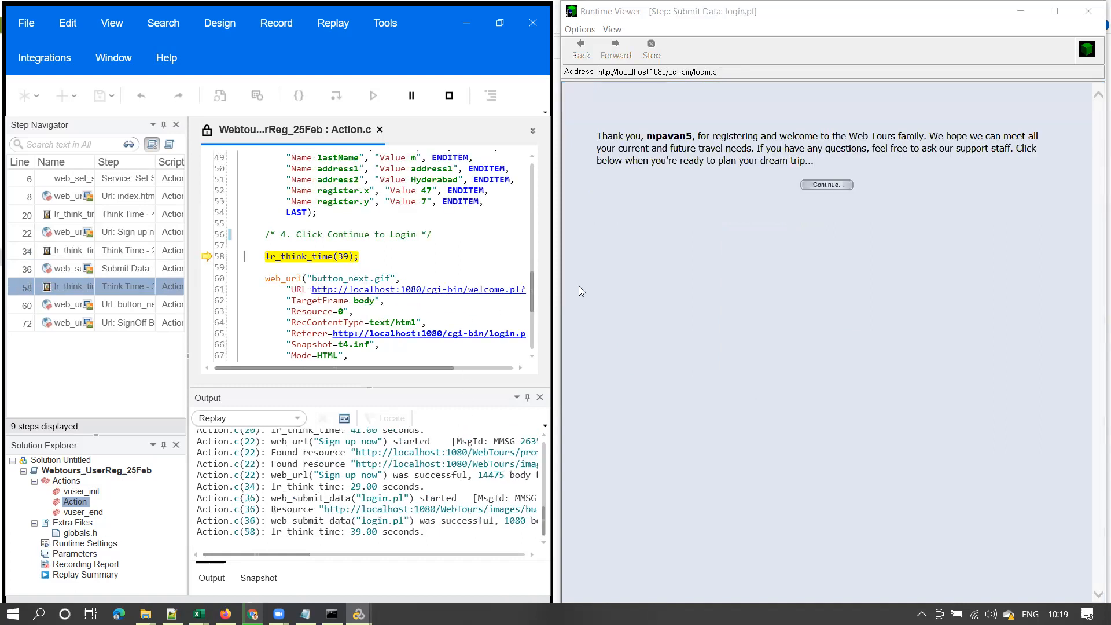
pyautogui.moveTo(597, 136); pyautogui.dragTo(698, 137)
pyautogui.click(145, 613)
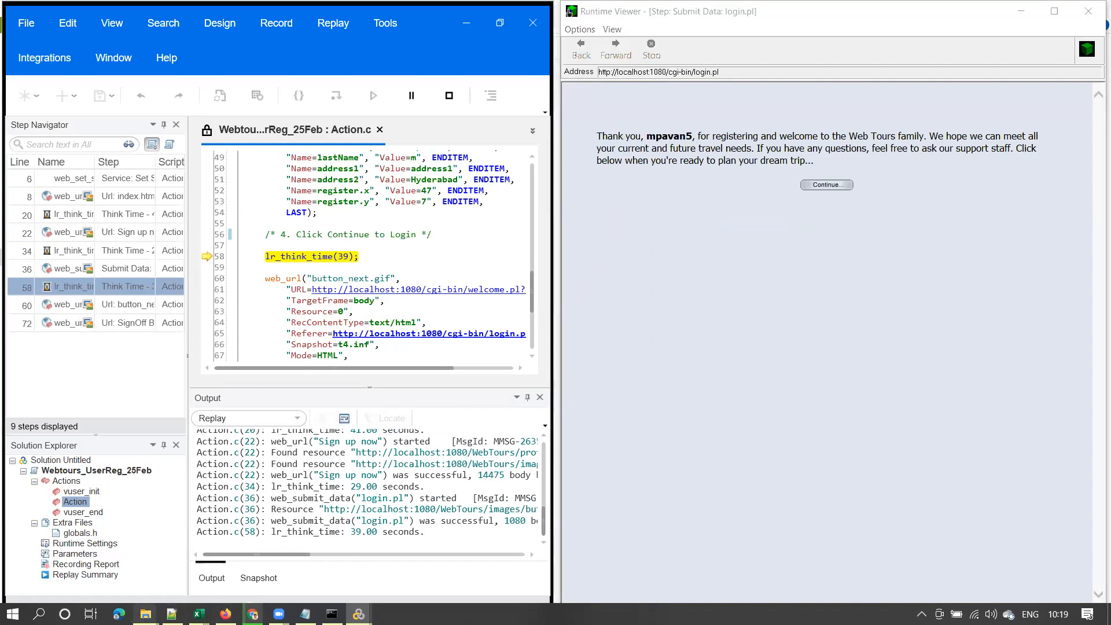
# Locate the newly created user file in the users folder, then minimize the folder
pyautogui.click(194, 572)
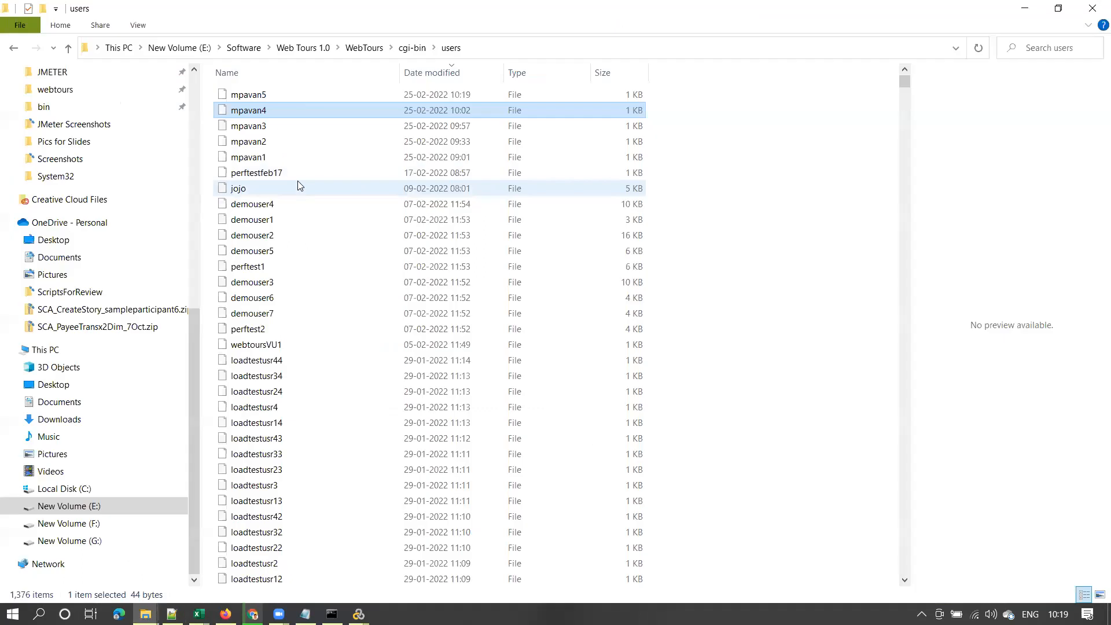
pyautogui.click(251, 97)
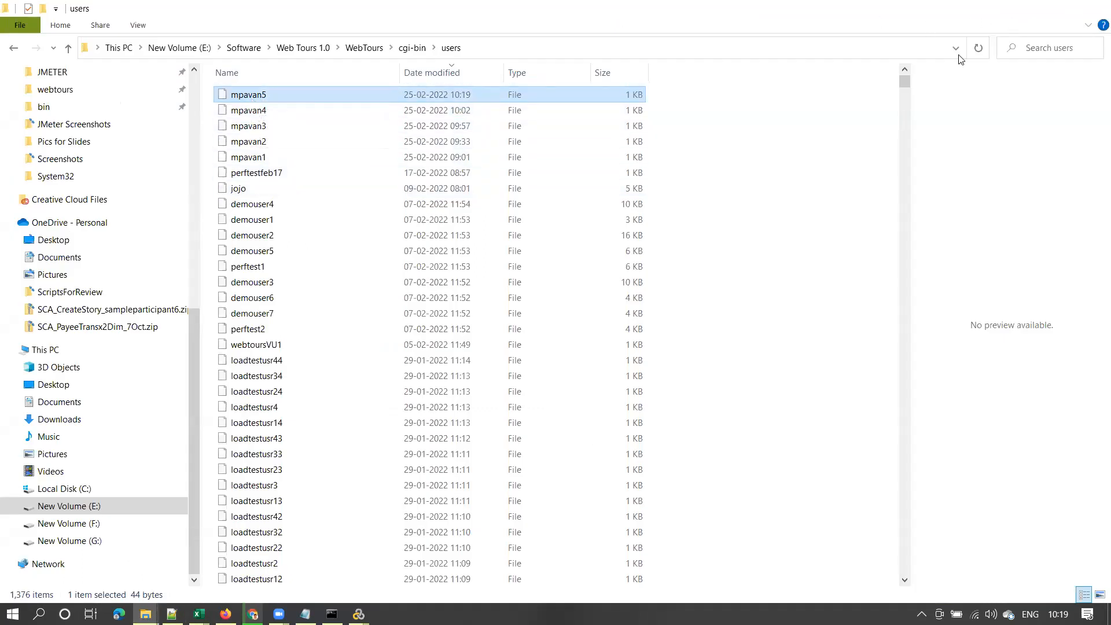
pyautogui.click(1028, 9)
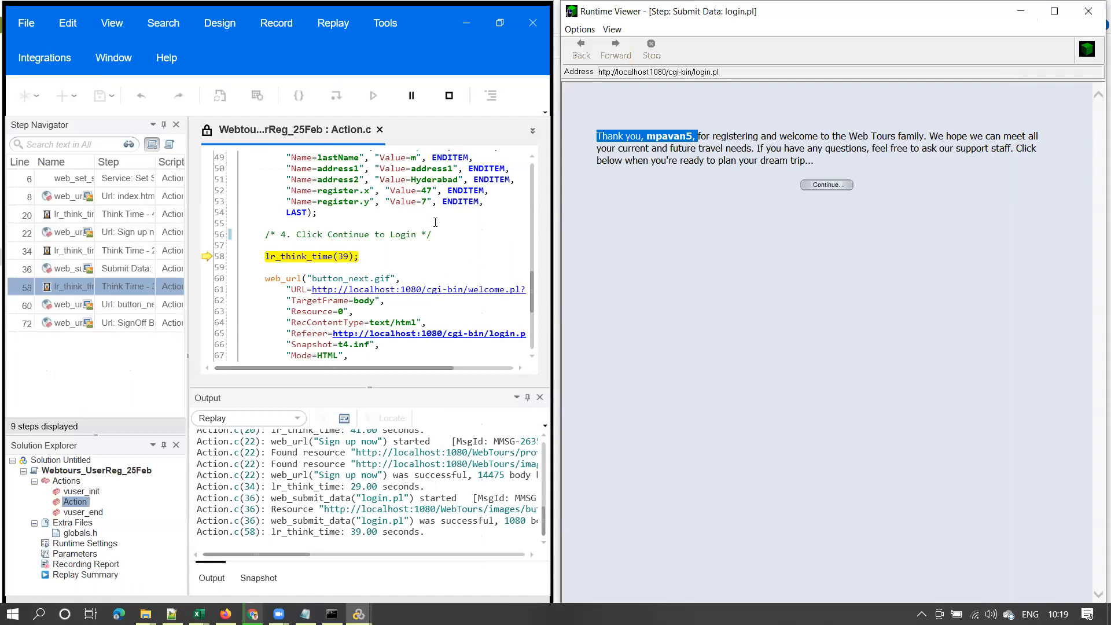
# Highlight the pUsername and pPassword parameters on lines 45 and 46 of Action.c
pyautogui.moveTo(533, 292); pyautogui.dragTo(534, 270)
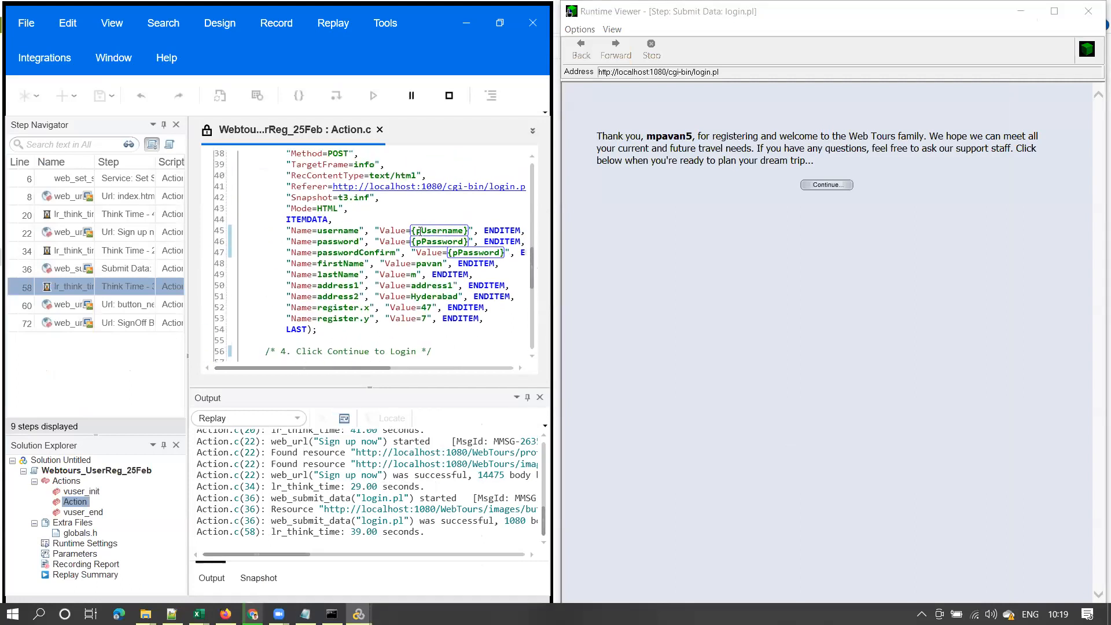
pyautogui.click(425, 229)
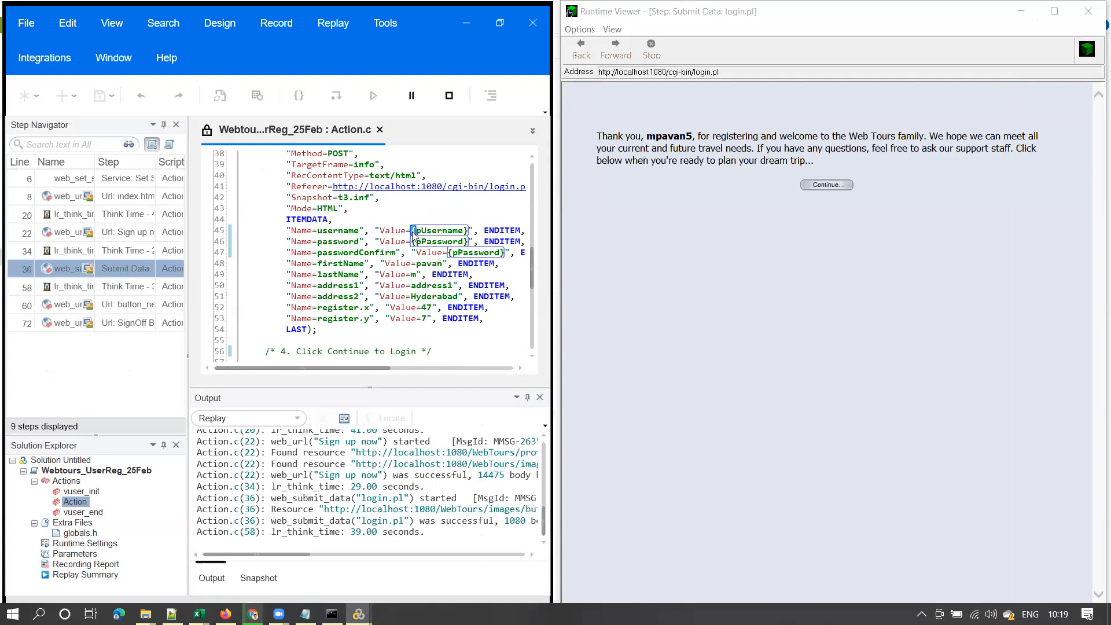
pyautogui.moveTo(416, 230); pyautogui.dragTo(464, 231)
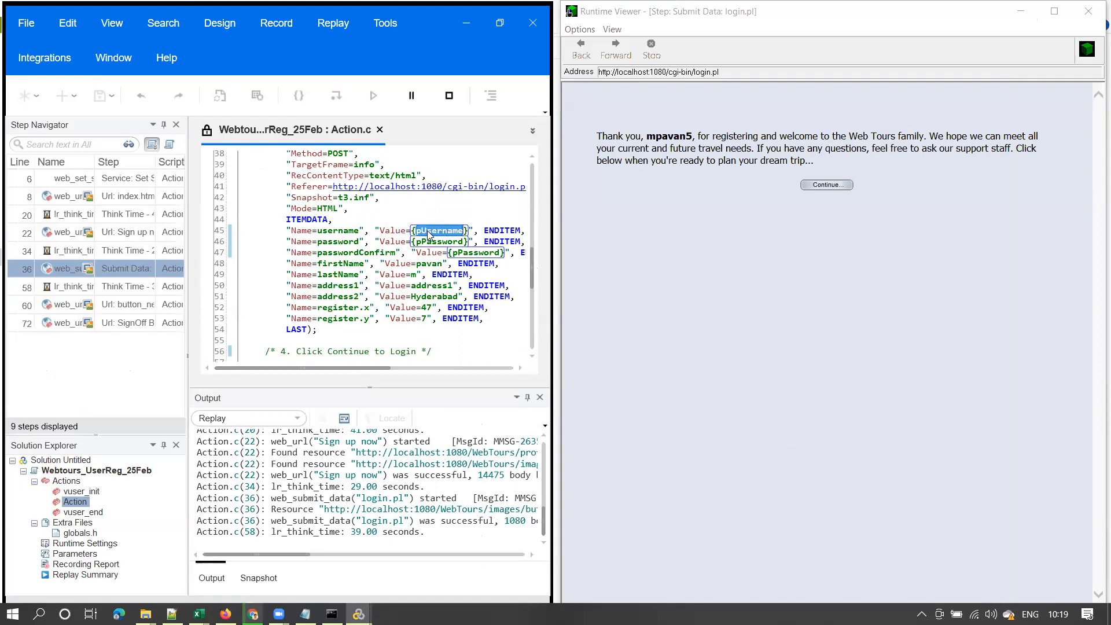
pyautogui.click(417, 244)
pyautogui.moveTo(444, 244); pyautogui.dragTo(466, 243)
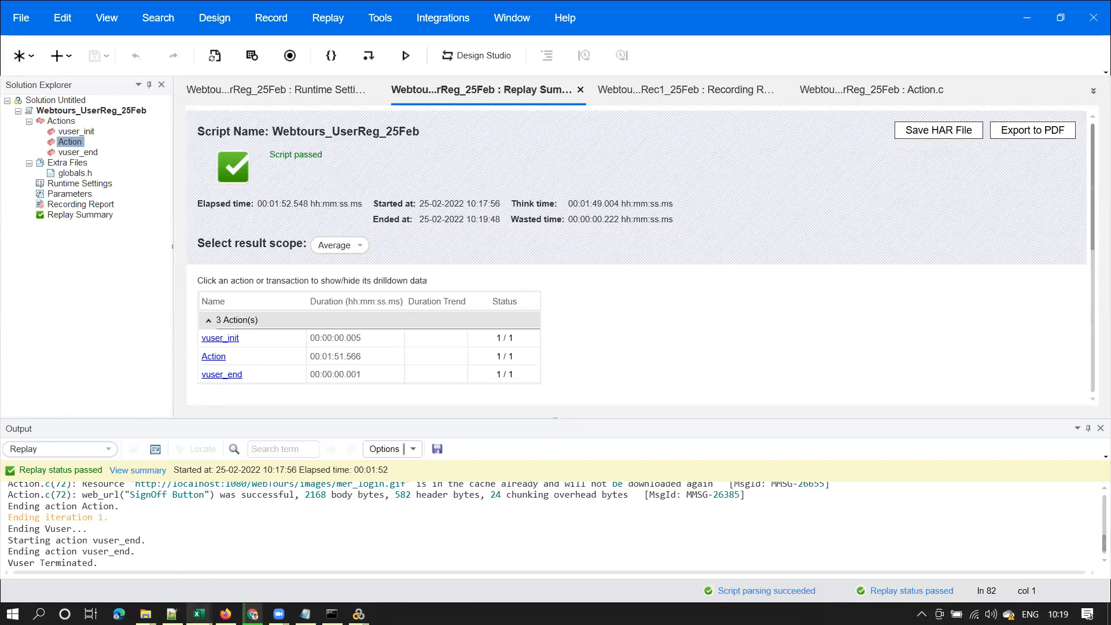
# Open the new user file from the users folder in Notepad++
pyautogui.moveTo(145, 614)
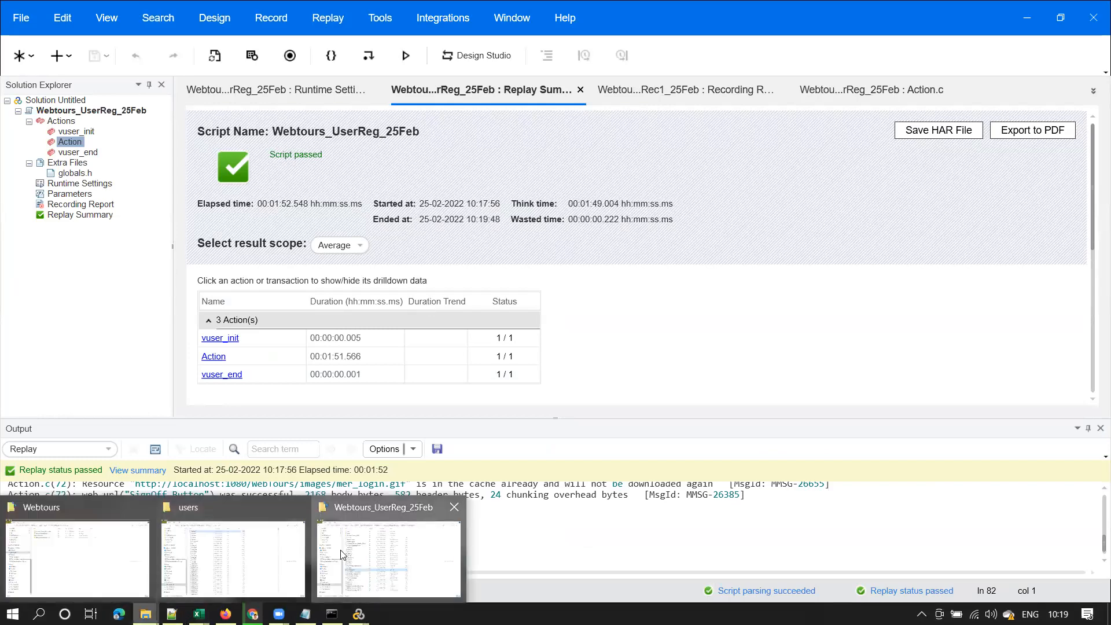
pyautogui.click(386, 550)
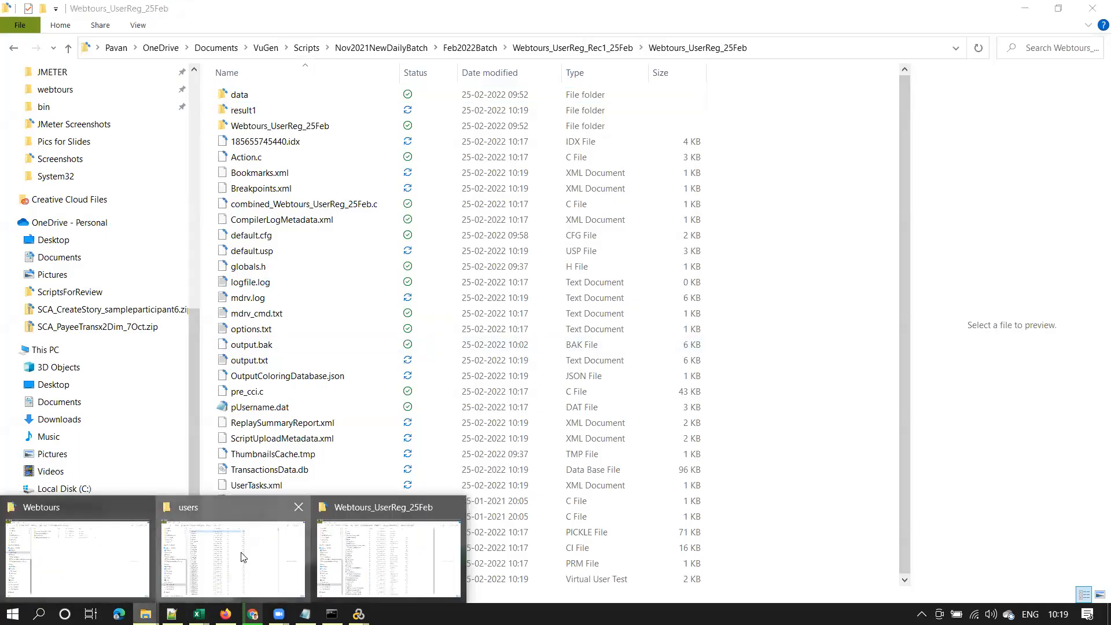
pyautogui.click(226, 553)
pyautogui.rightClick(252, 99)
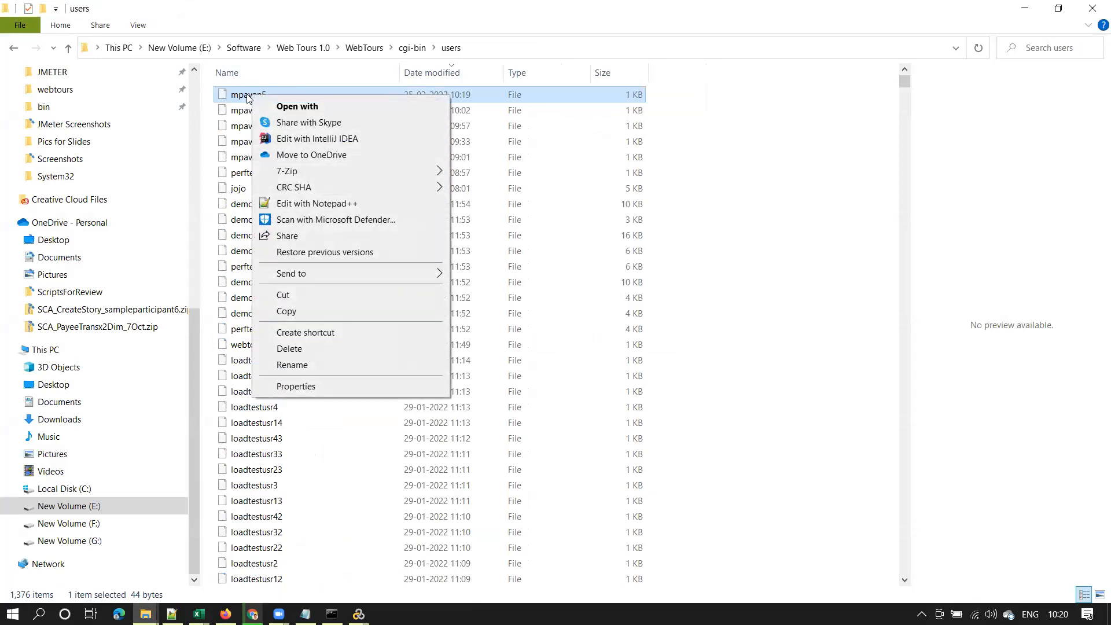
pyautogui.click(327, 203)
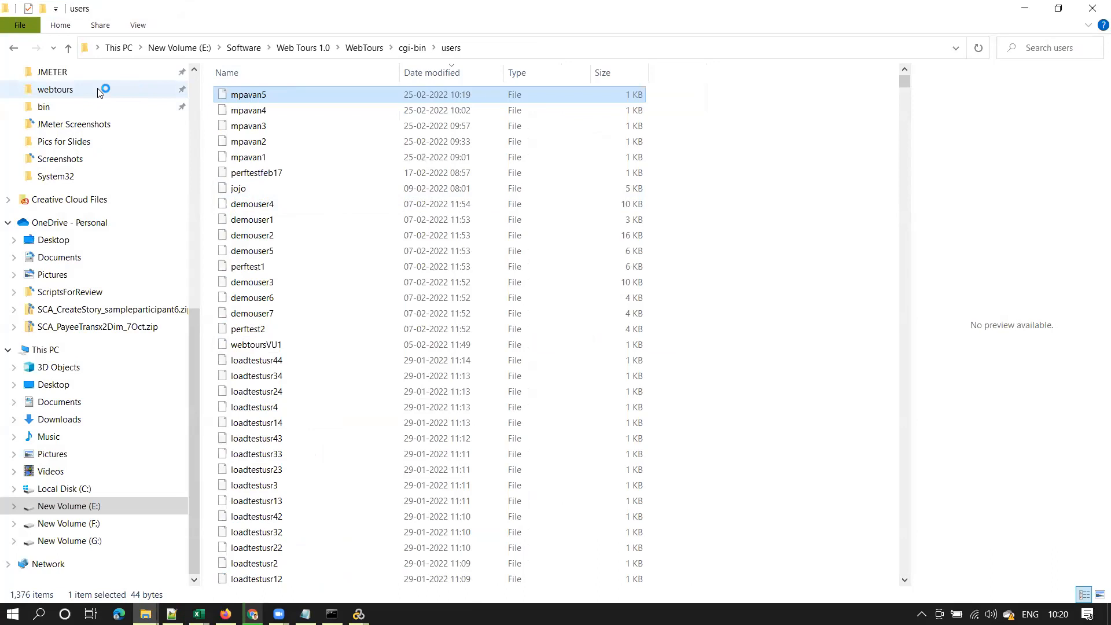
# Review the stored password, first name and city, then close the file
pyautogui.moveTo(110, 74); pyautogui.dragTo(10, 77)
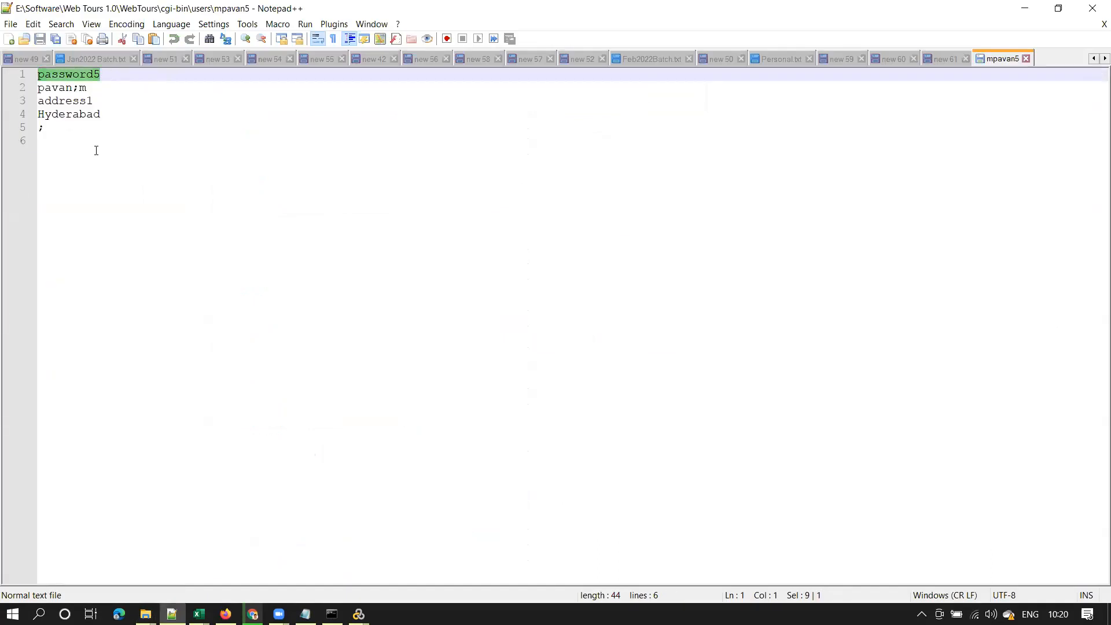
pyautogui.moveTo(75, 88); pyautogui.dragTo(39, 100)
pyautogui.moveTo(102, 115); pyautogui.dragTo(37, 114)
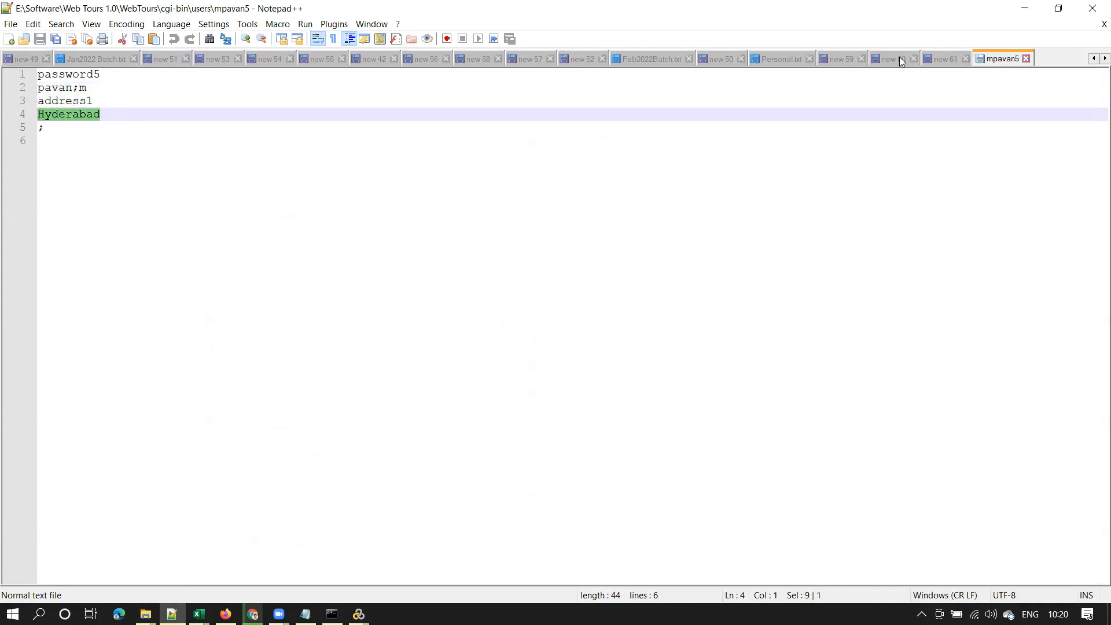
pyautogui.click(1026, 59)
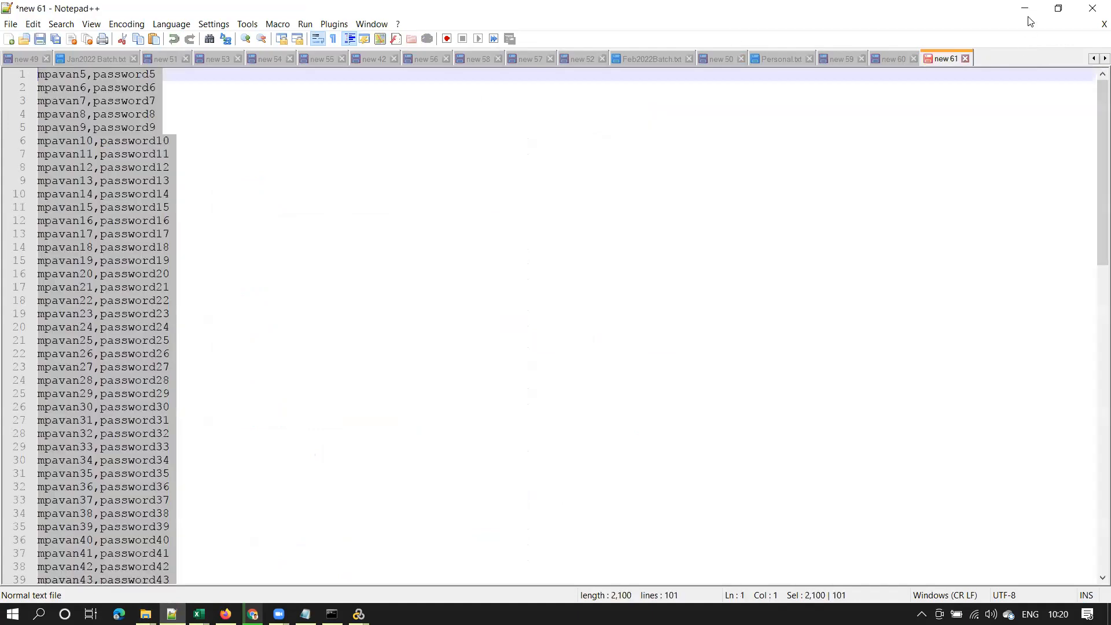
pyautogui.click(1024, 9)
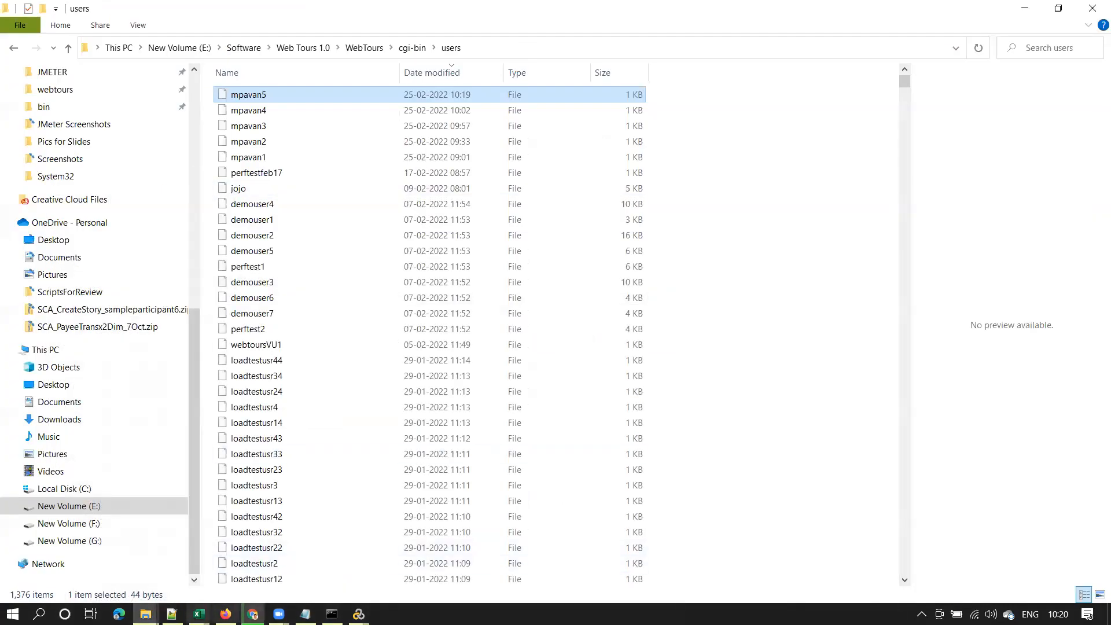
# Log in to Web Tours as mpavan5 with its password and confirm the welcome message
pyautogui.click(226, 614)
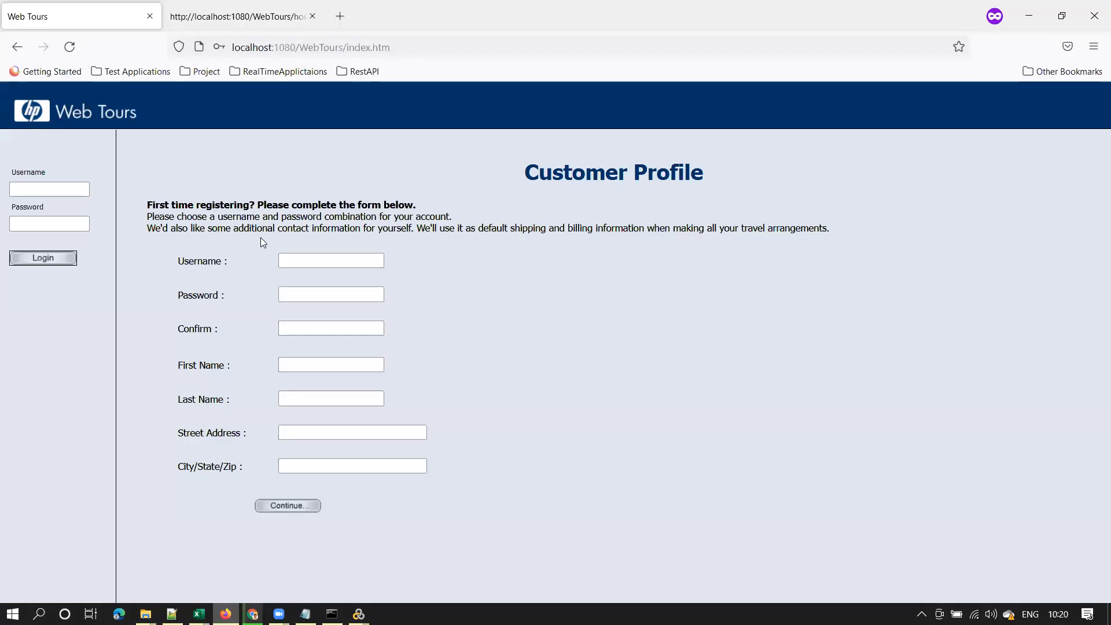
pyautogui.click(52, 190)
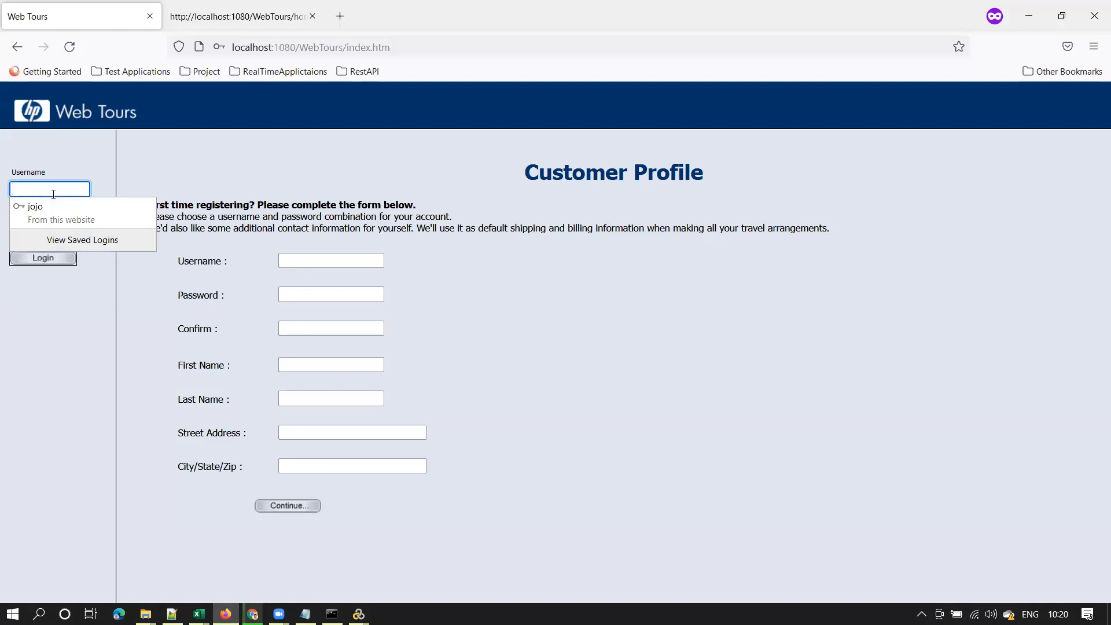
pyautogui.write('mpavan5')
pyautogui.press('Tab')
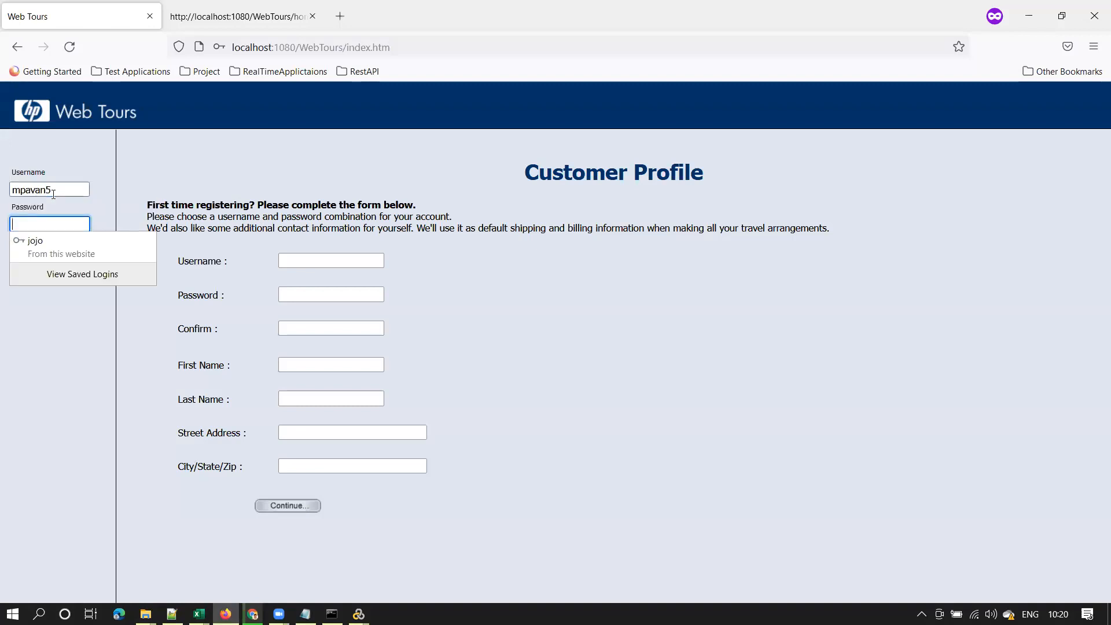
pyautogui.write('•••••••')
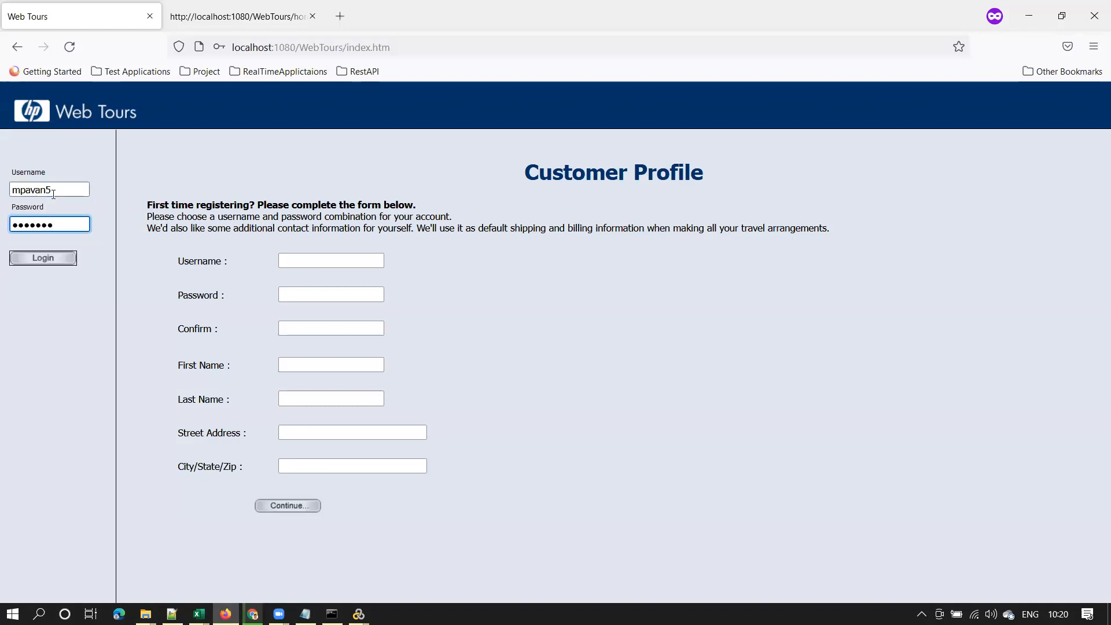
pyautogui.write('•')
pyautogui.press('Return')
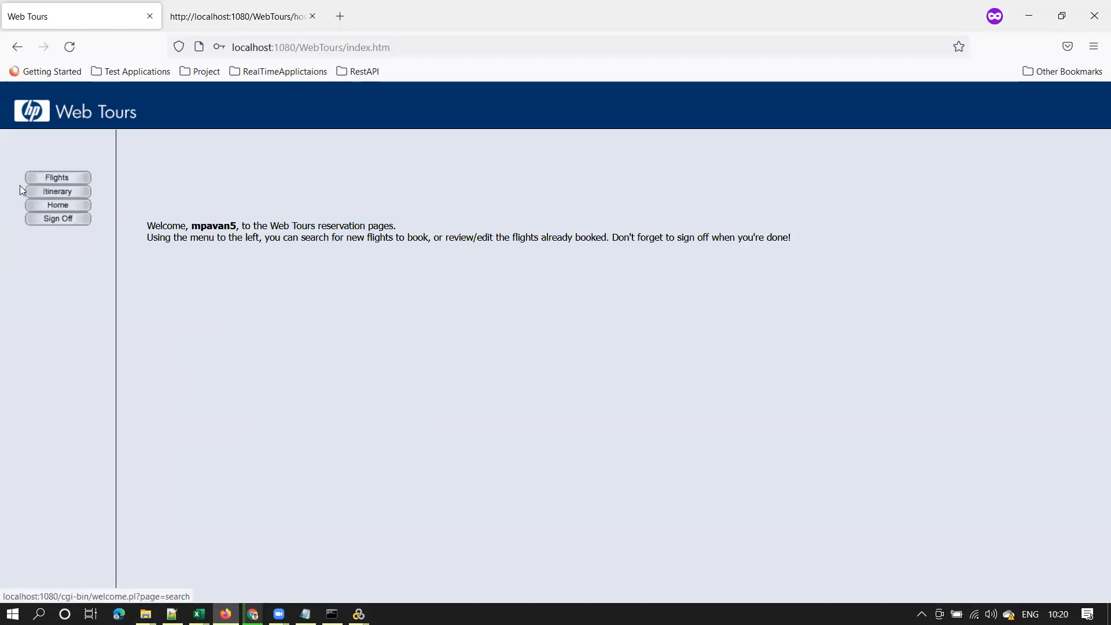
pyautogui.moveTo(147, 226); pyautogui.dragTo(320, 257)
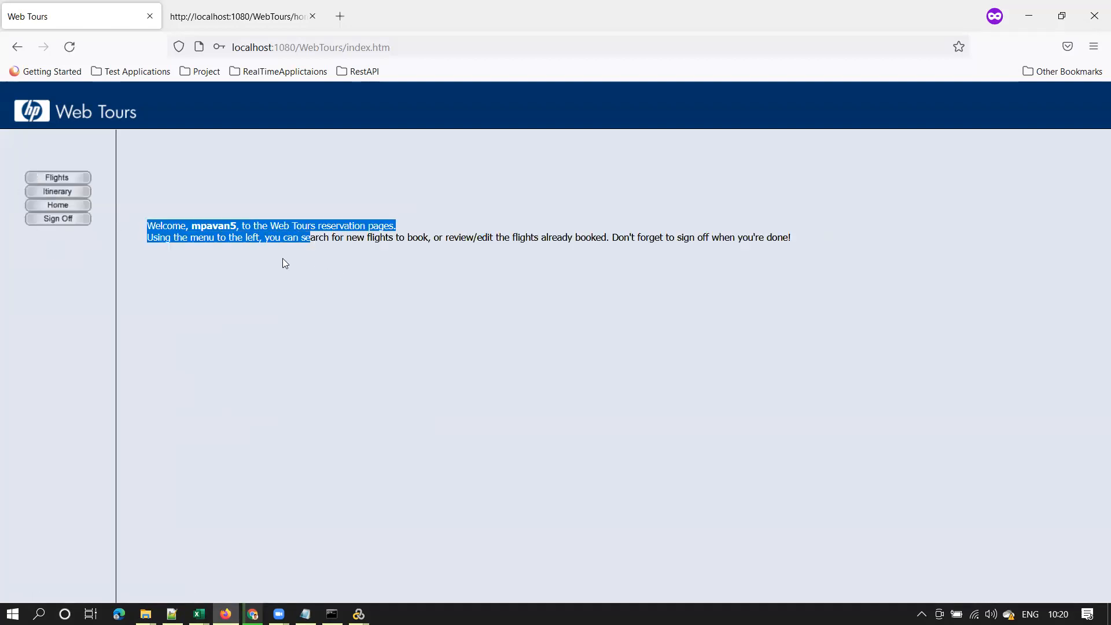
pyautogui.click(1029, 16)
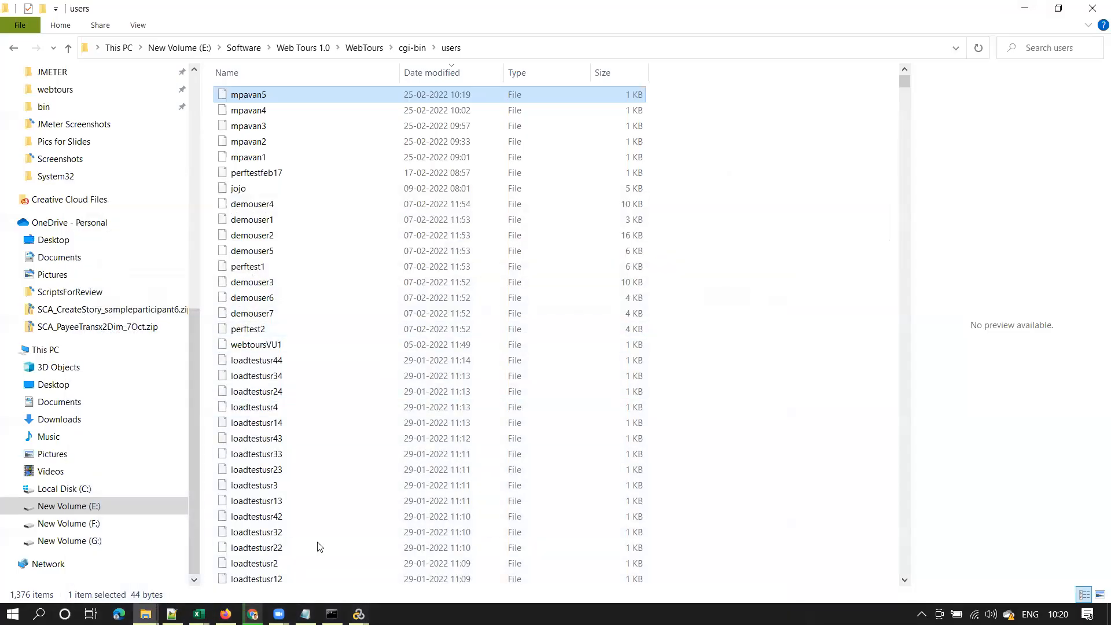
# Reopen Action.c in VuGen and scroll up to the '4. Click Continue to Login' block
pyautogui.click(359, 614)
pyautogui.click(422, 544)
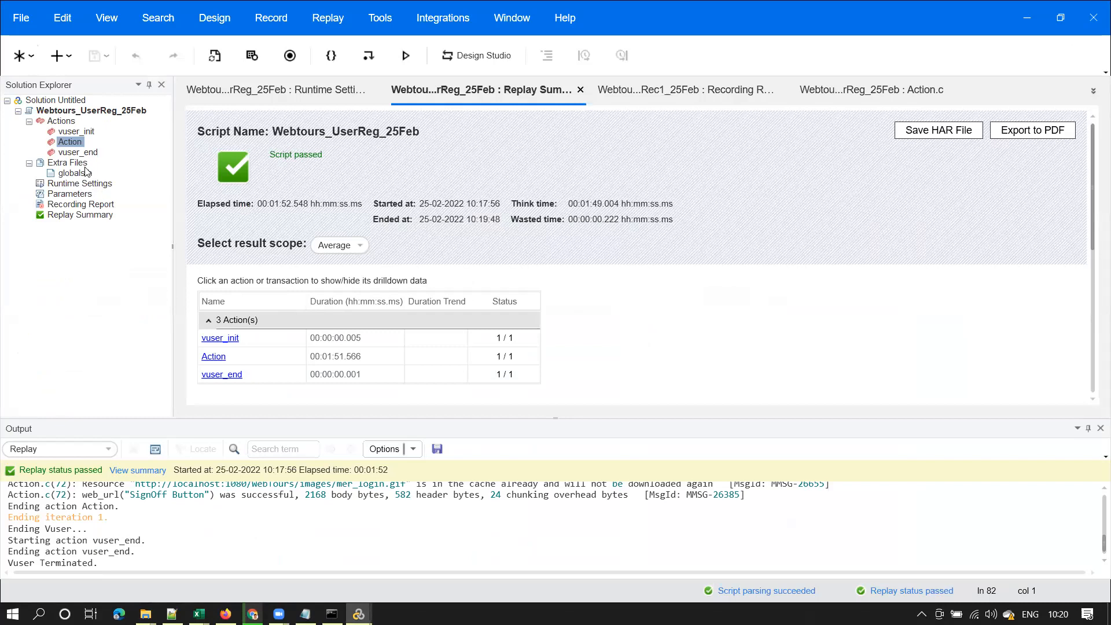
pyautogui.doubleClick(69, 142)
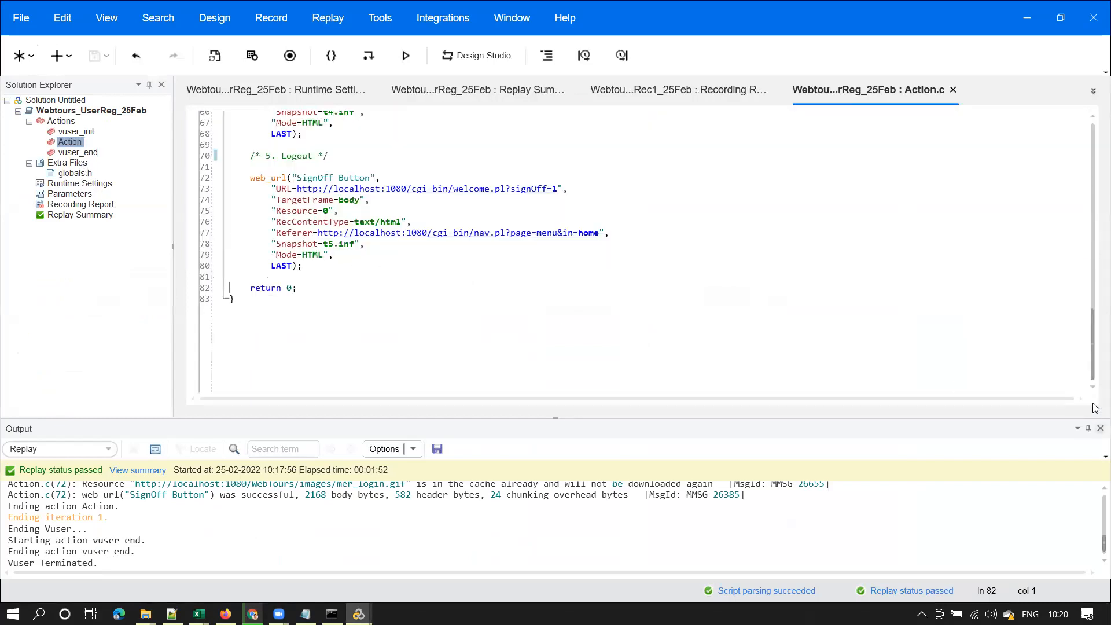
pyautogui.scroll(6, 219, 274)
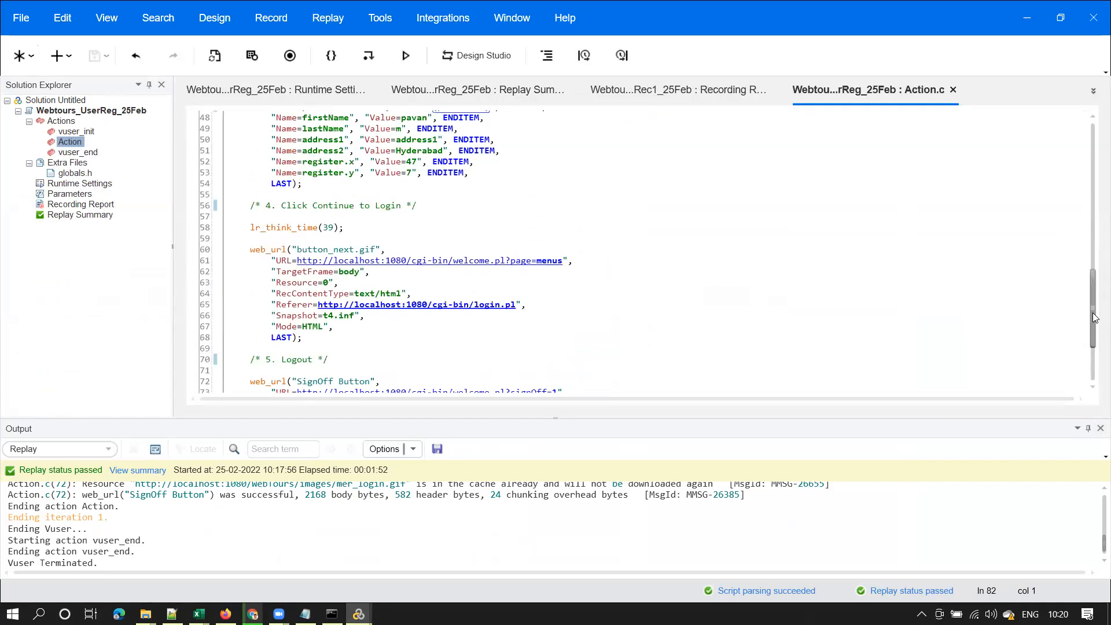
# Set pPassword's Select next row to 'Same line as pUsername' in the Parameter List
pyautogui.click(74, 195)
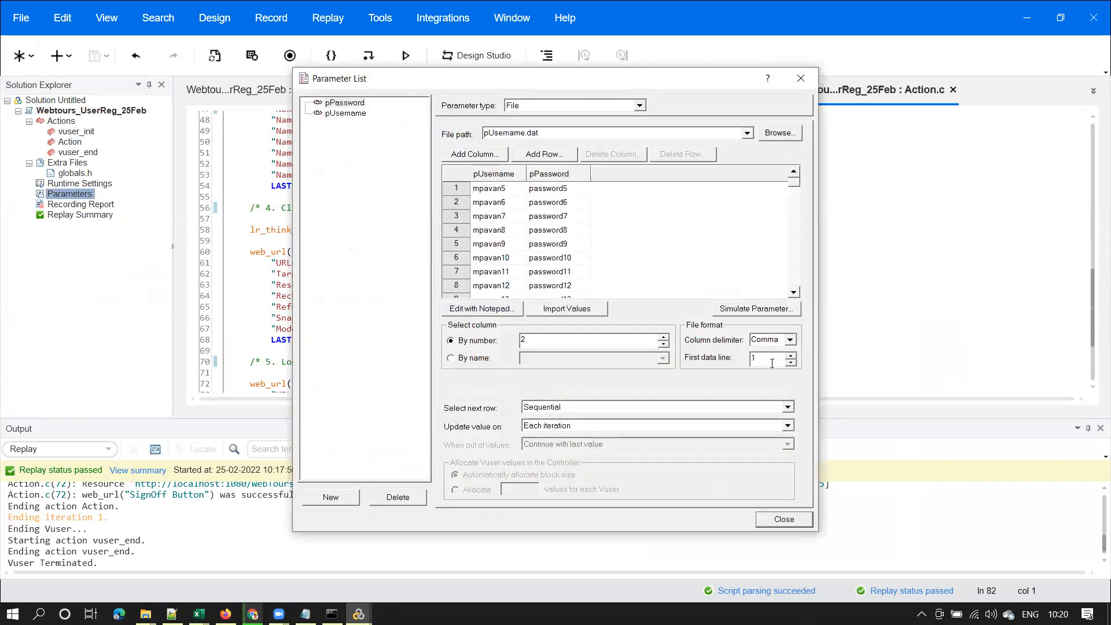
pyautogui.click(461, 206)
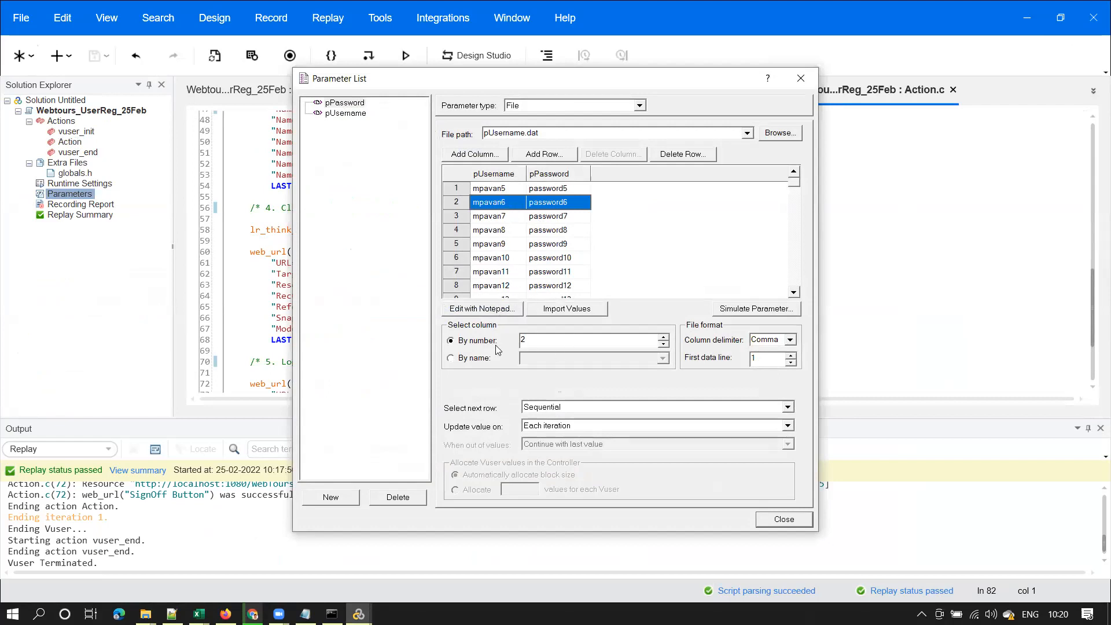
pyautogui.click(354, 114)
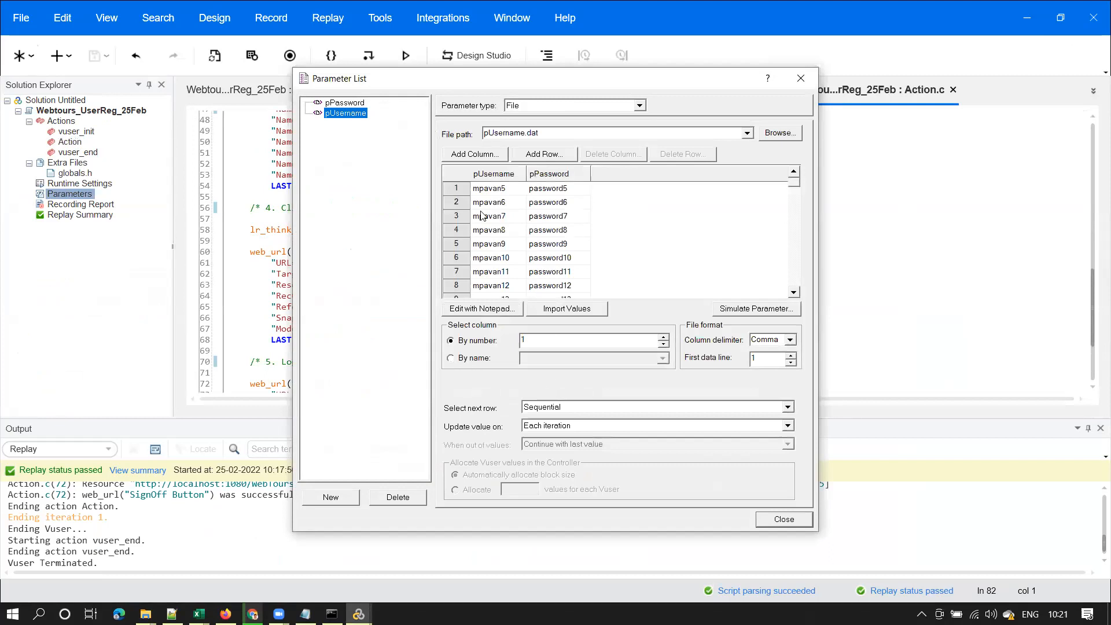
pyautogui.click(347, 104)
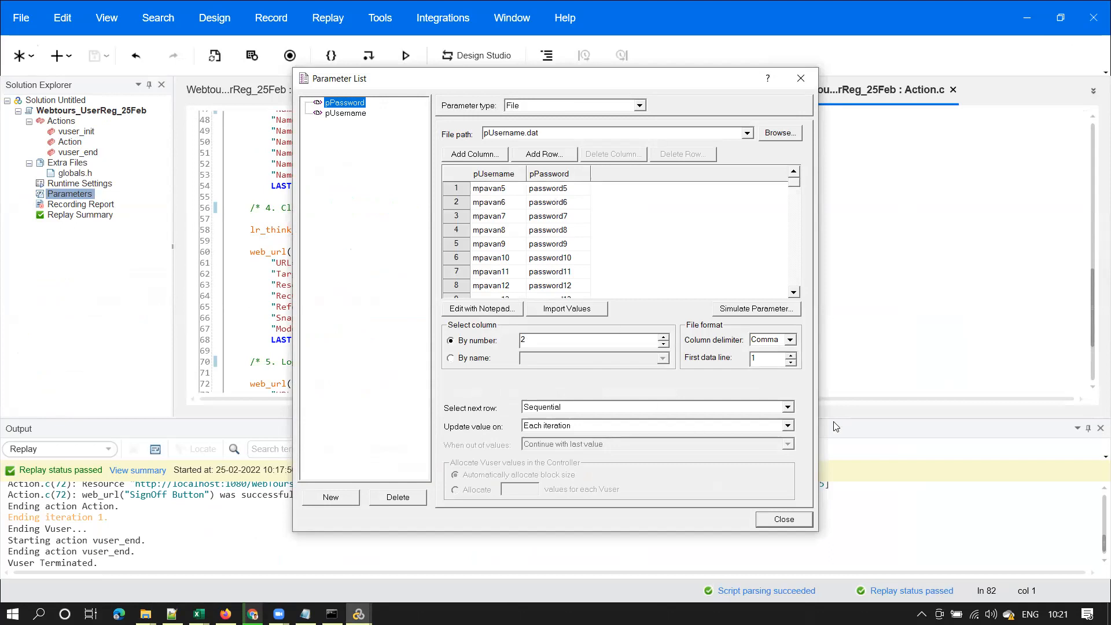
pyautogui.click(787, 407)
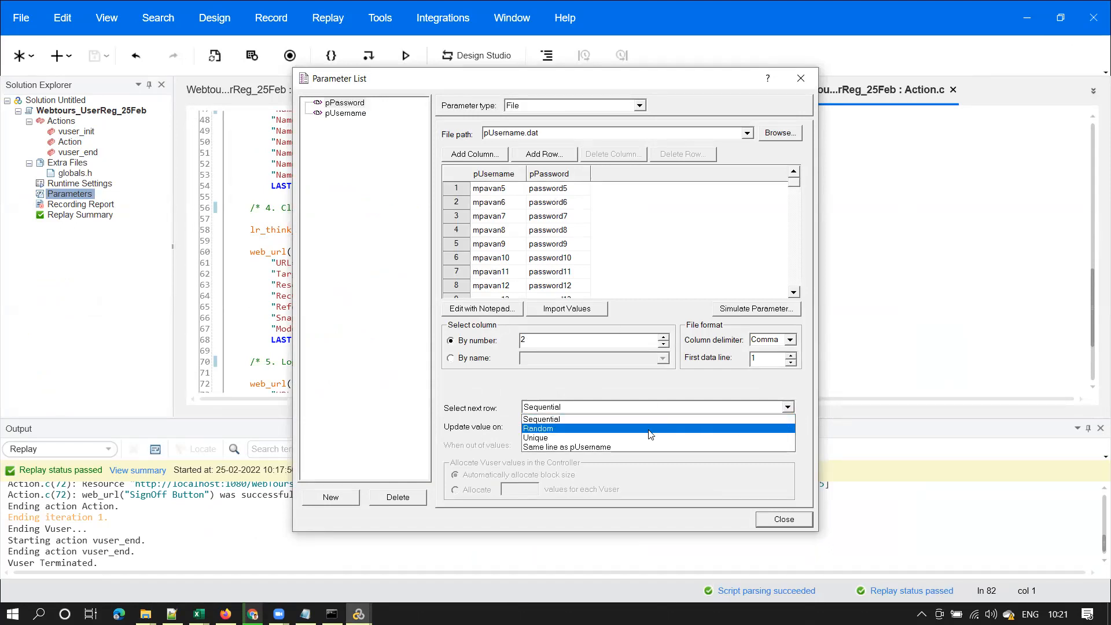
pyautogui.click(606, 447)
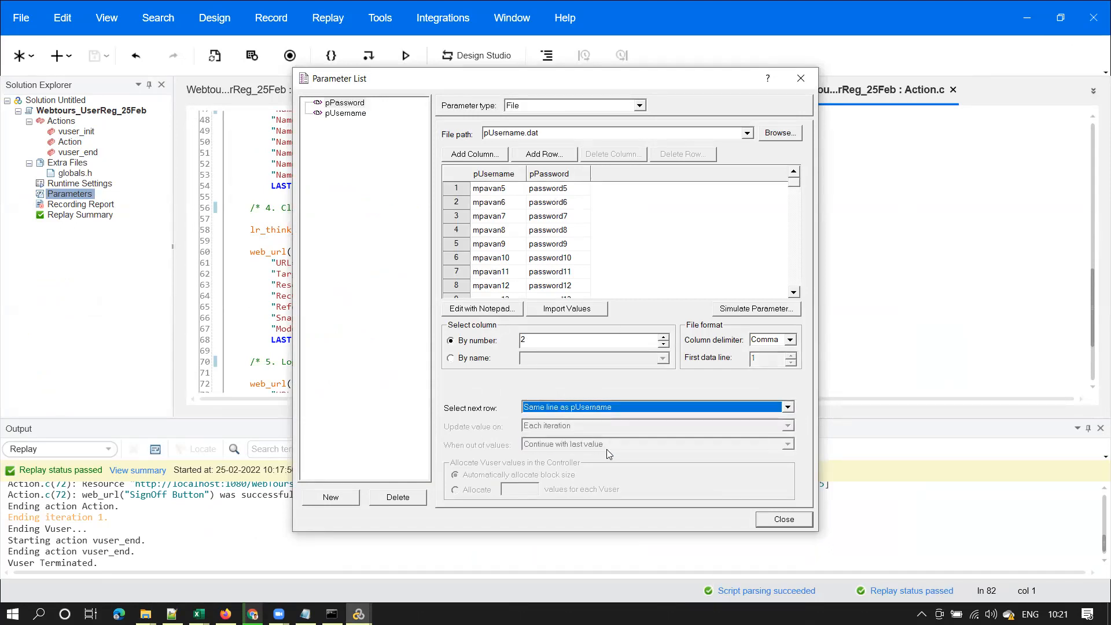
pyautogui.click(481, 191)
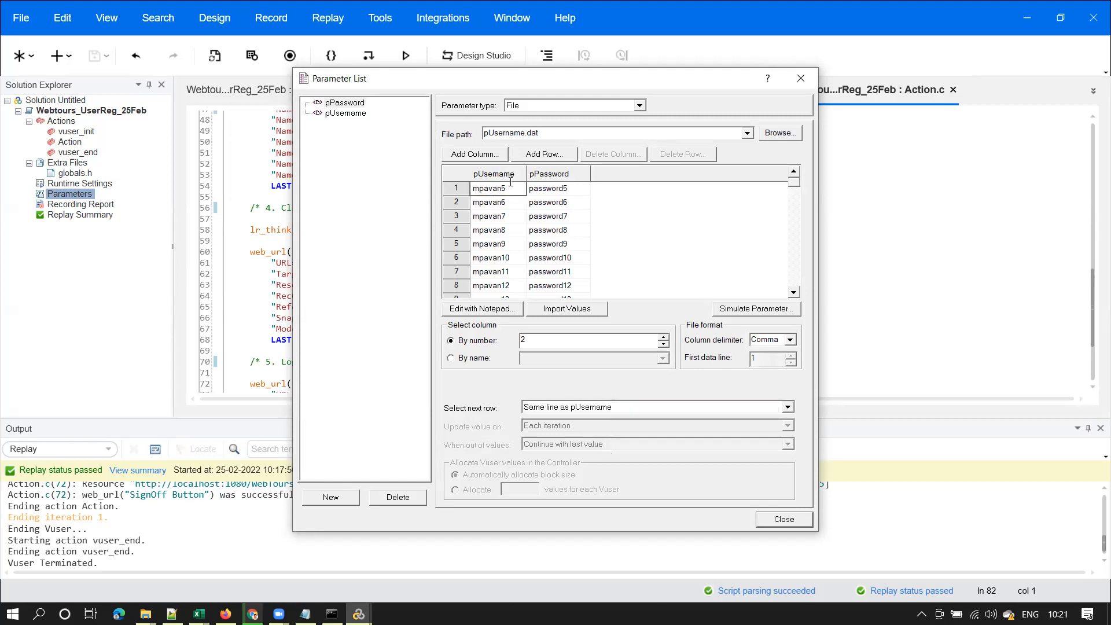
pyautogui.click(570, 190)
pyautogui.click(485, 207)
pyautogui.click(562, 207)
pyautogui.click(501, 207)
pyautogui.click(346, 105)
pyautogui.click(612, 409)
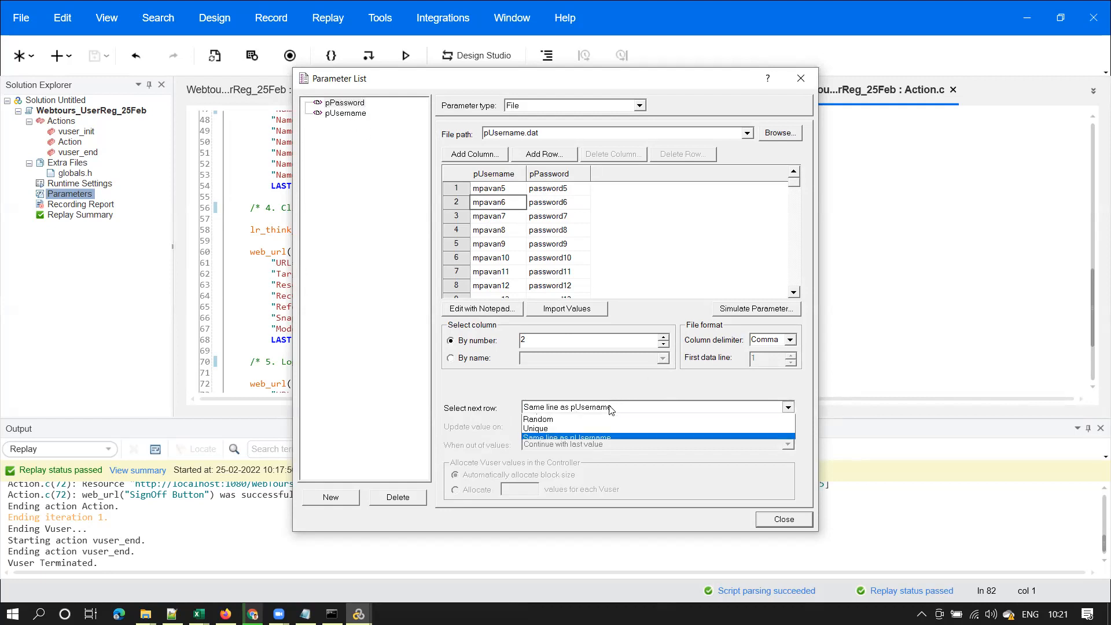
pyautogui.click(352, 115)
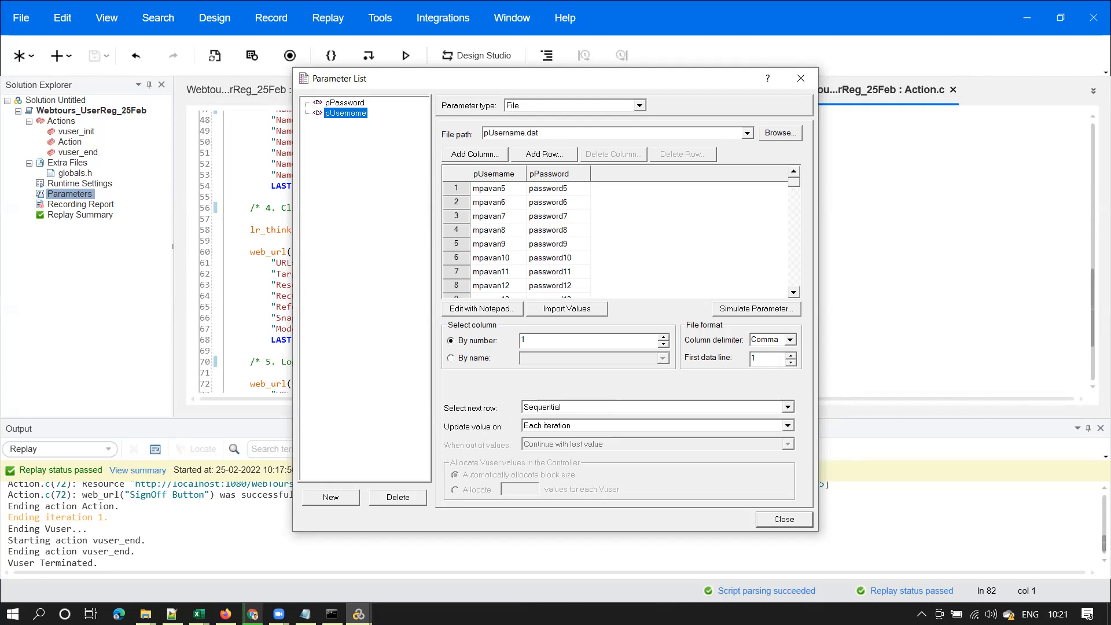
# Check the users folder for the existing mpavan5 file, then minimize it
pyautogui.click(145, 614)
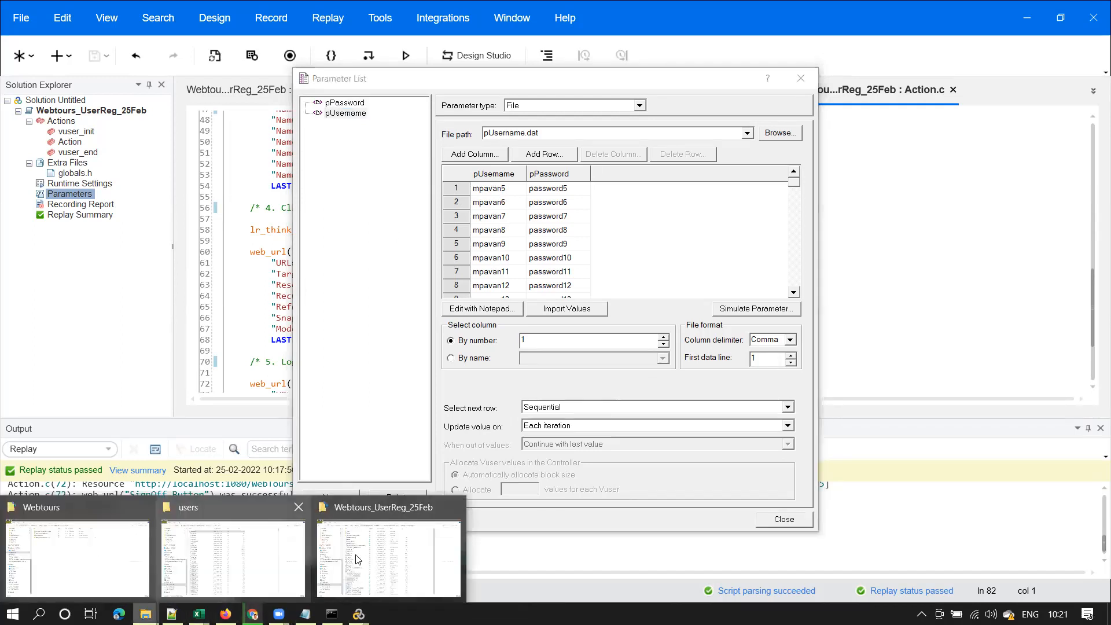
pyautogui.click(248, 560)
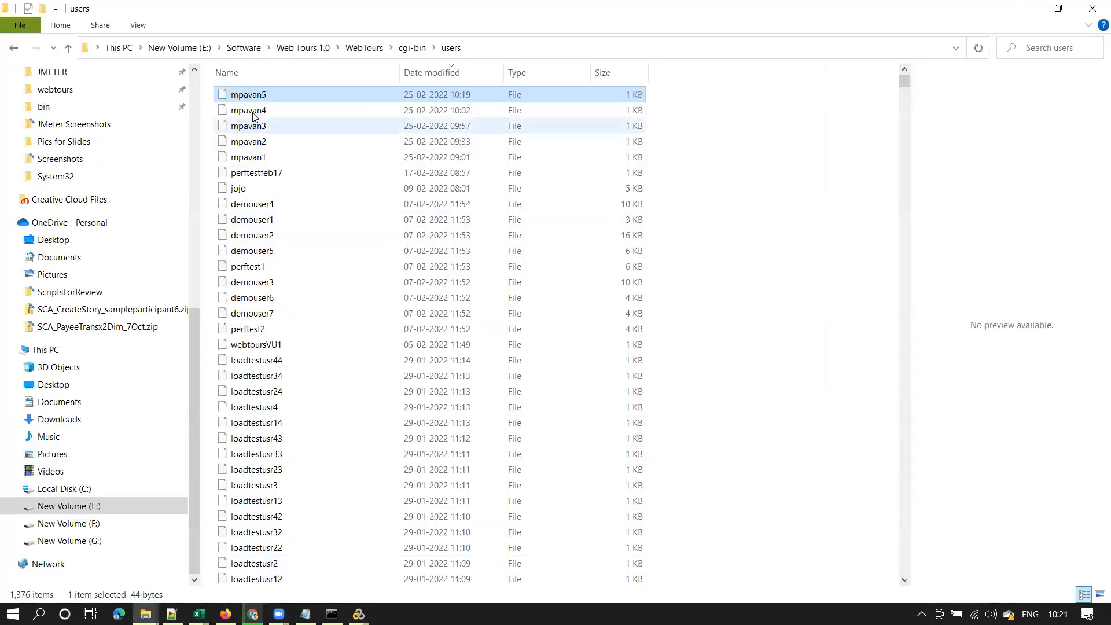
pyautogui.click(1024, 9)
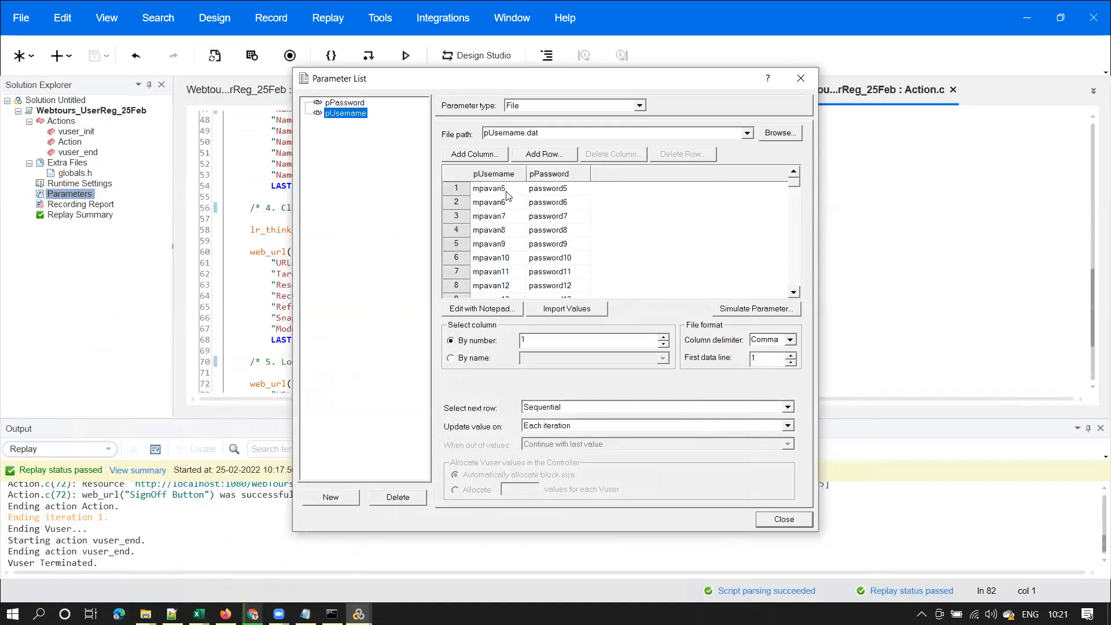
# Set pUsername's First data line to 2 so the data starts at mpavan6
pyautogui.click(463, 209)
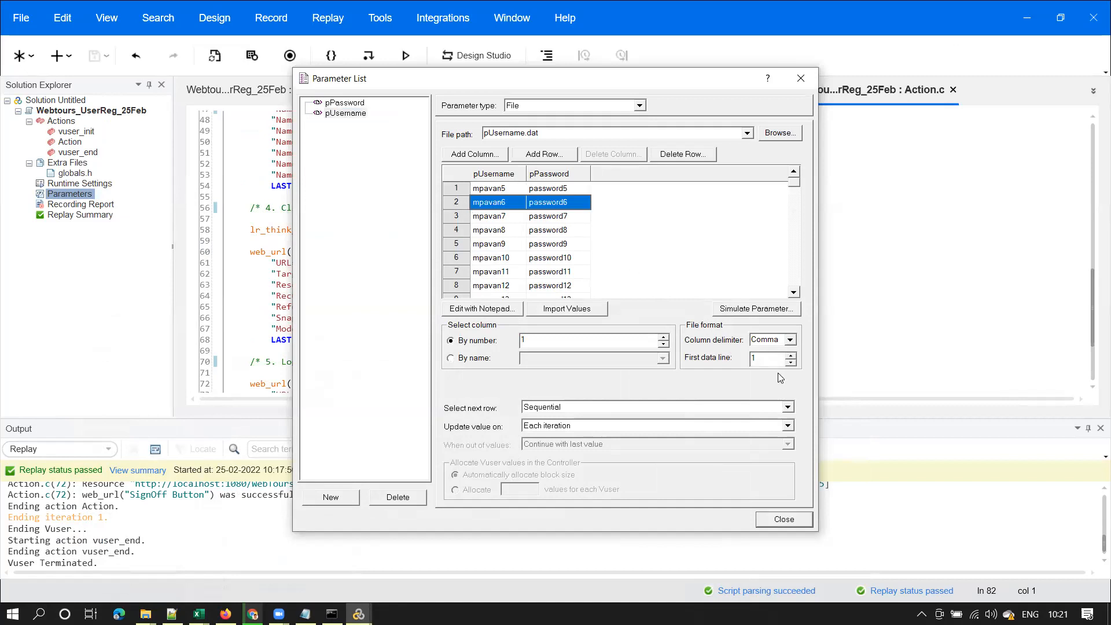
pyautogui.doubleClick(764, 360)
pyautogui.write('2')
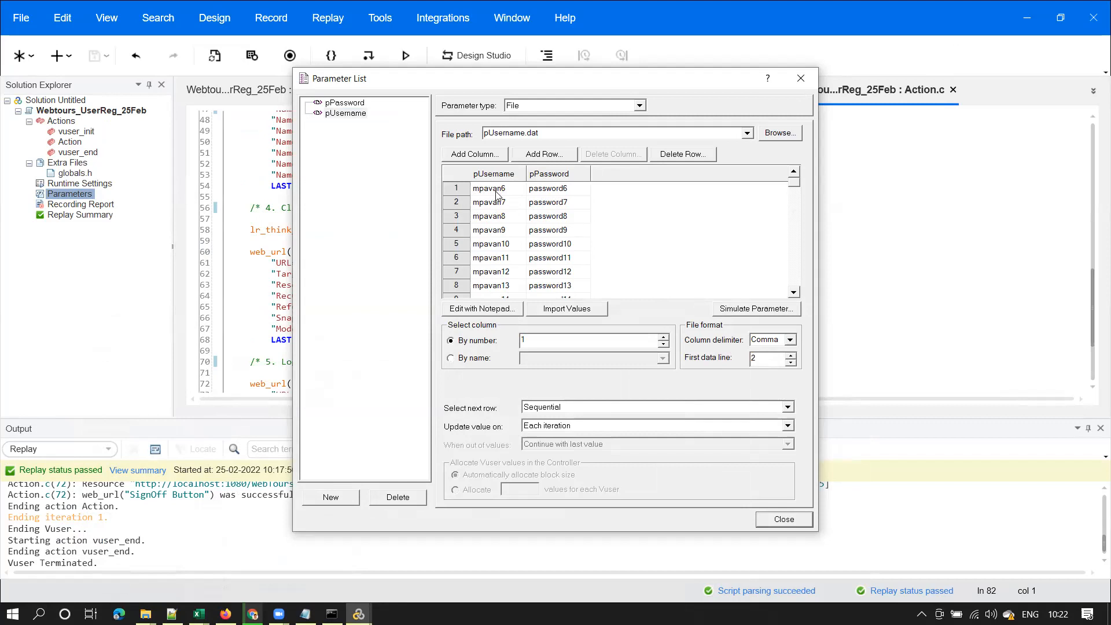
# Inspect pUsername.dat in Notepad, then confirm the first data line of 2 back in VuGen
pyautogui.click(491, 314)
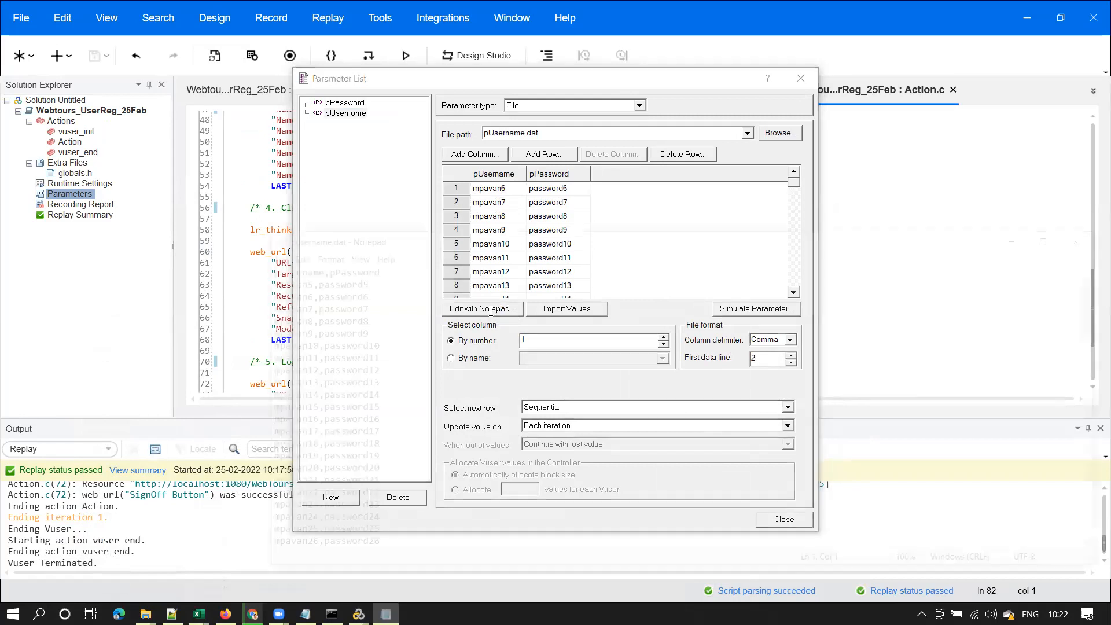
pyautogui.moveTo(360, 281); pyautogui.dragTo(255, 276)
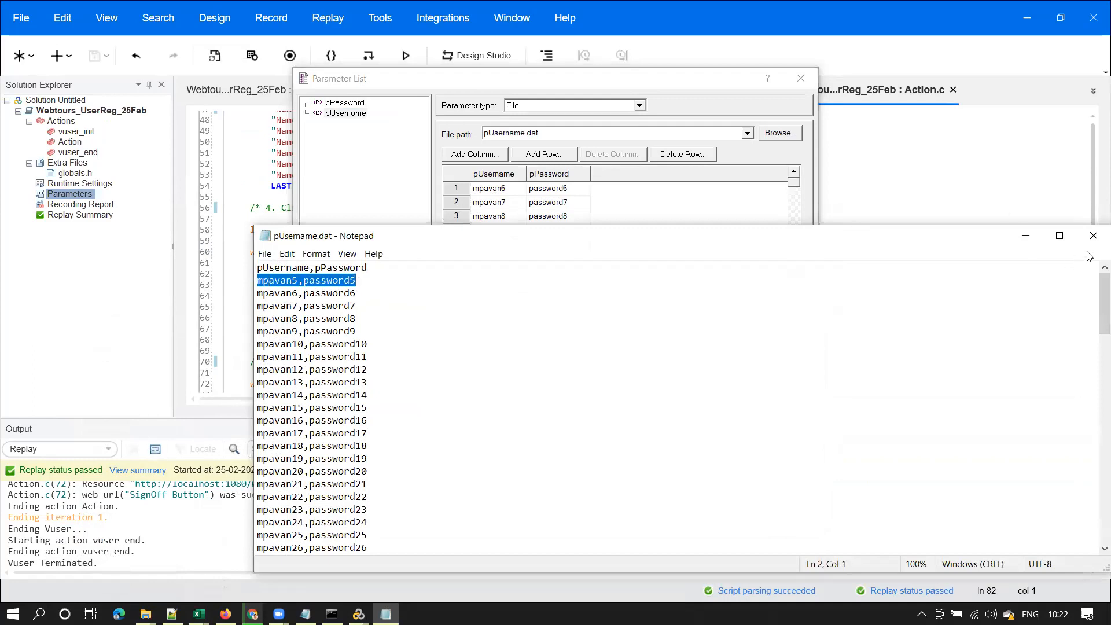
pyautogui.click(1093, 235)
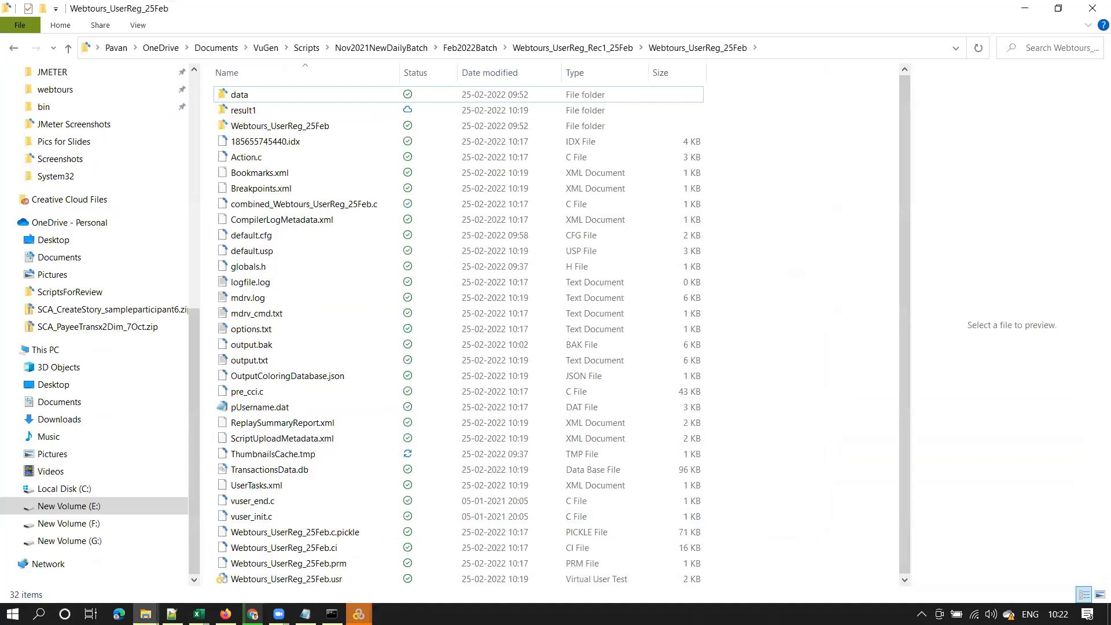
pyautogui.click(359, 614)
pyautogui.click(376, 511)
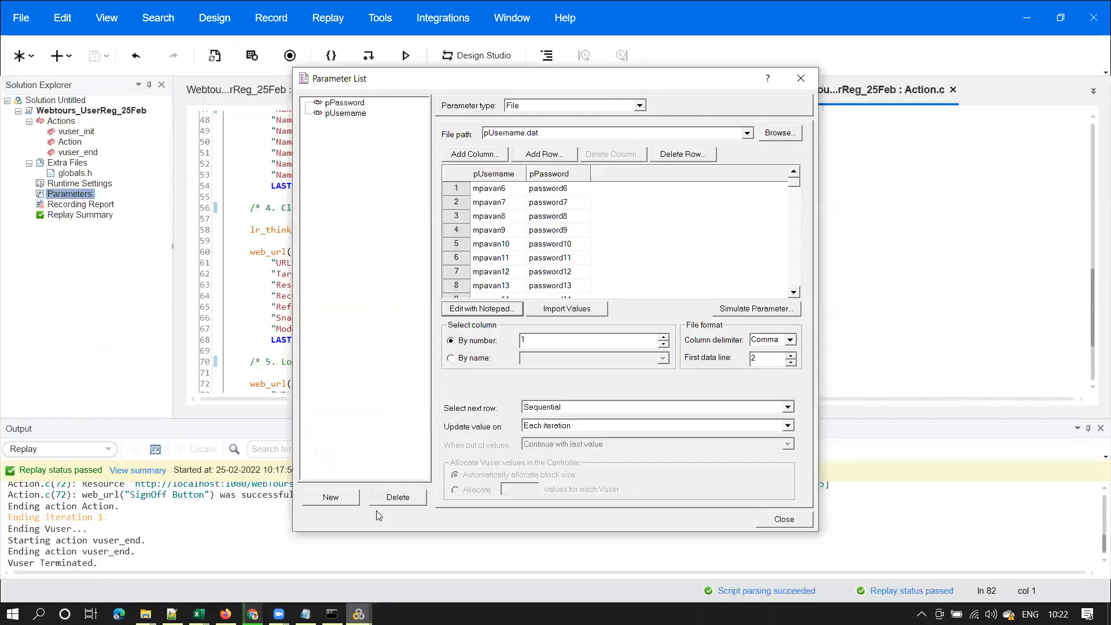
pyautogui.click(478, 188)
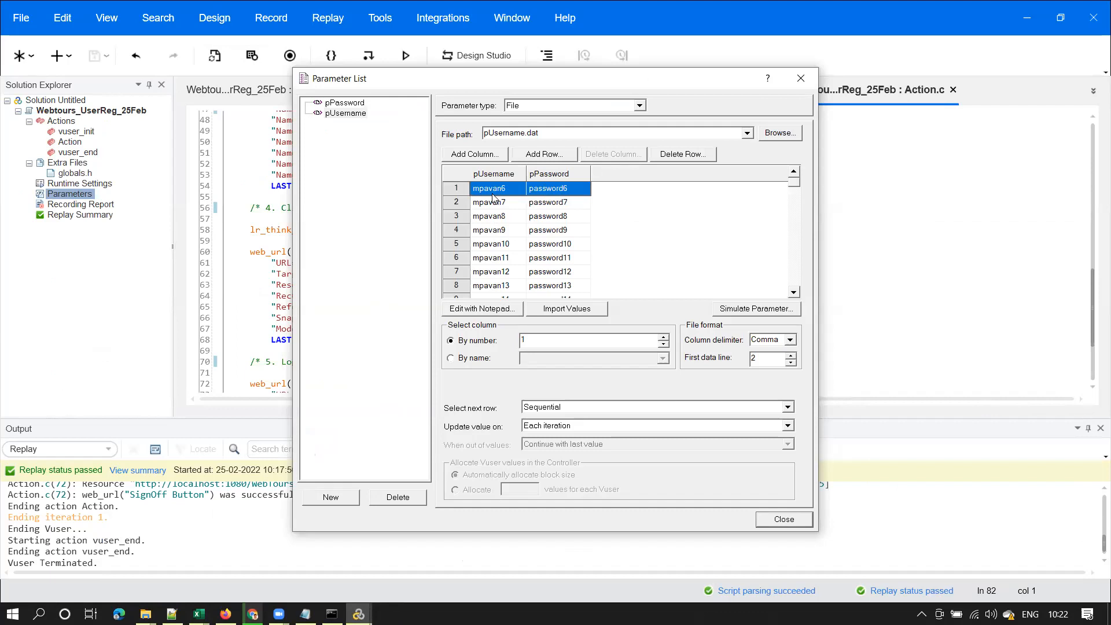
pyautogui.doubleClick(750, 358)
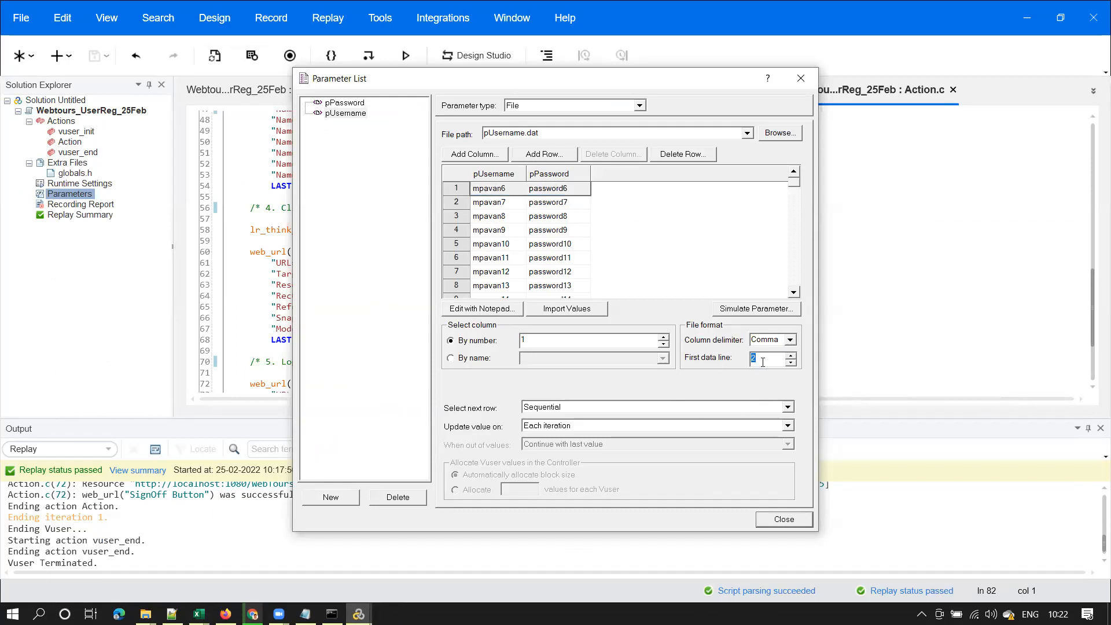
# Review pUsername.dat's header pUsername,pPassword and data lines, then close Notepad and the Parameter List
pyautogui.click(485, 310)
pyautogui.moveTo(259, 293); pyautogui.dragTo(242, 266)
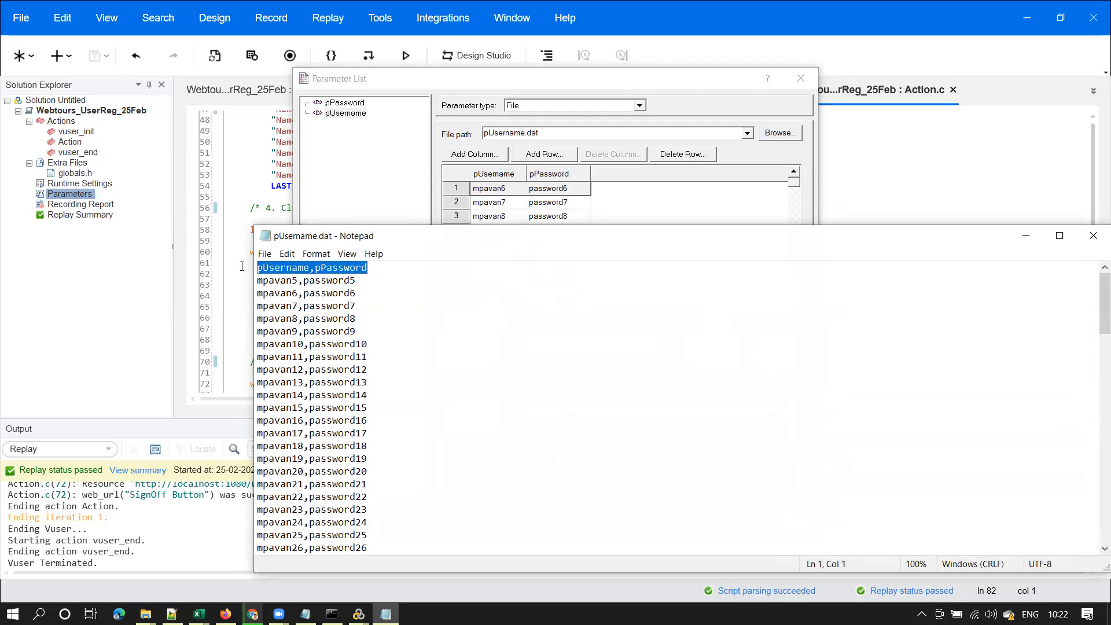
pyautogui.click(298, 267)
pyautogui.moveTo(258, 268); pyautogui.dragTo(367, 273)
pyautogui.click(292, 266)
pyautogui.doubleClick(294, 279)
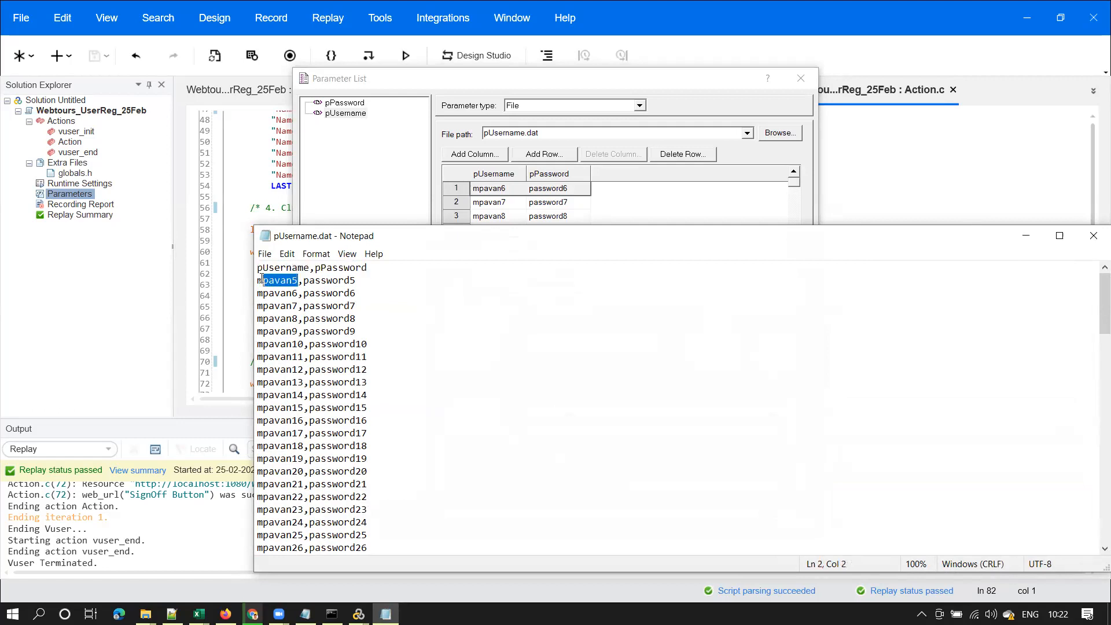
pyautogui.moveTo(363, 282); pyautogui.dragTo(305, 279)
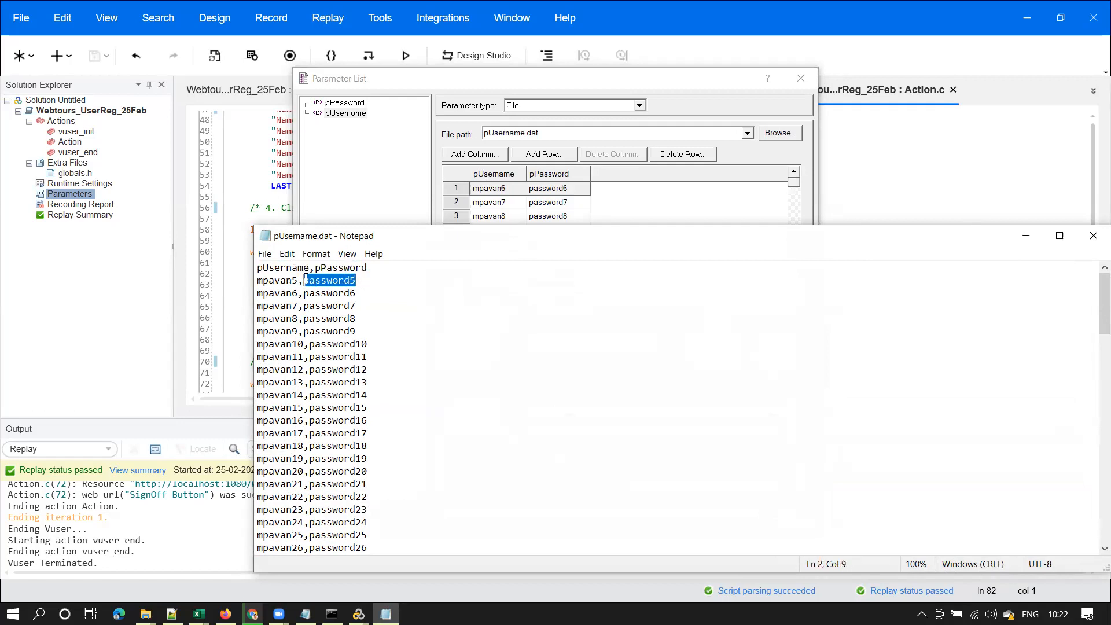
pyautogui.moveTo(374, 269); pyautogui.dragTo(237, 271)
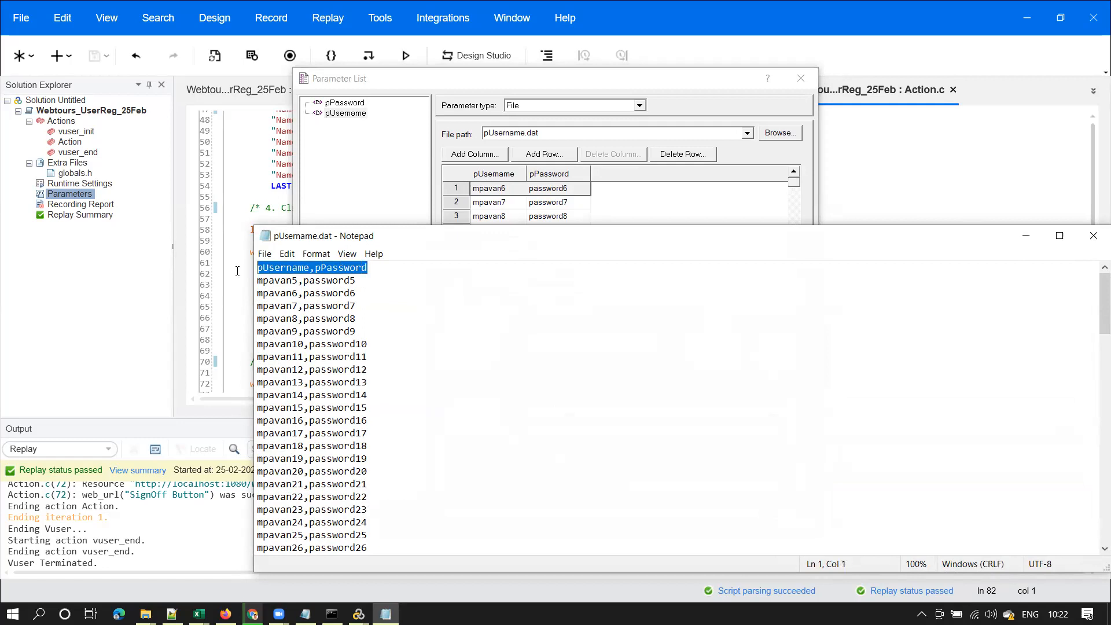
pyautogui.click(1093, 236)
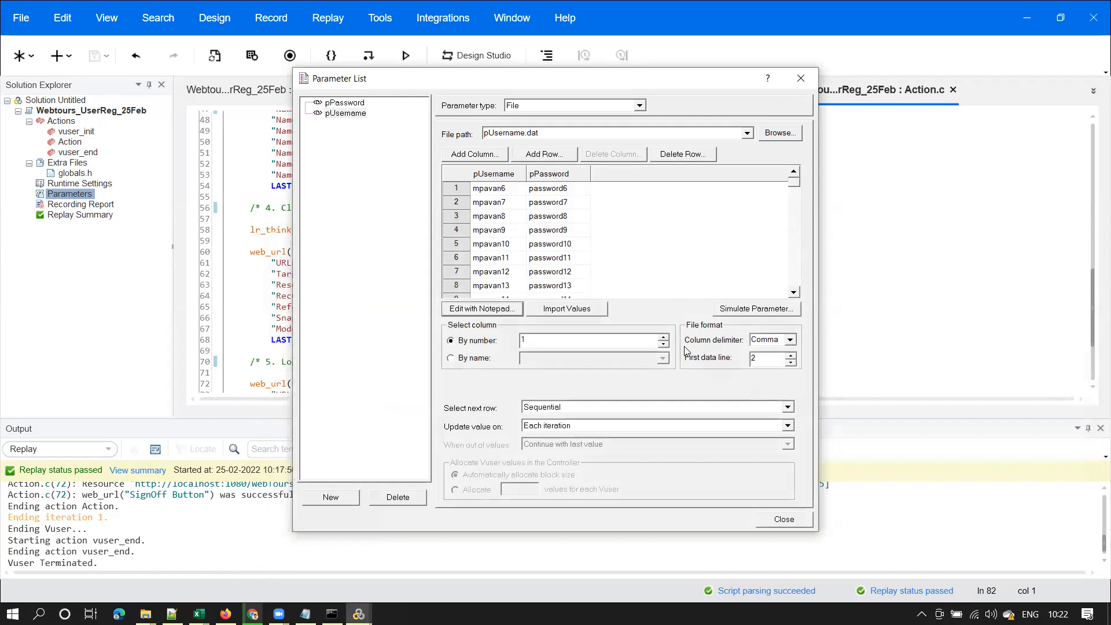
pyautogui.click(784, 519)
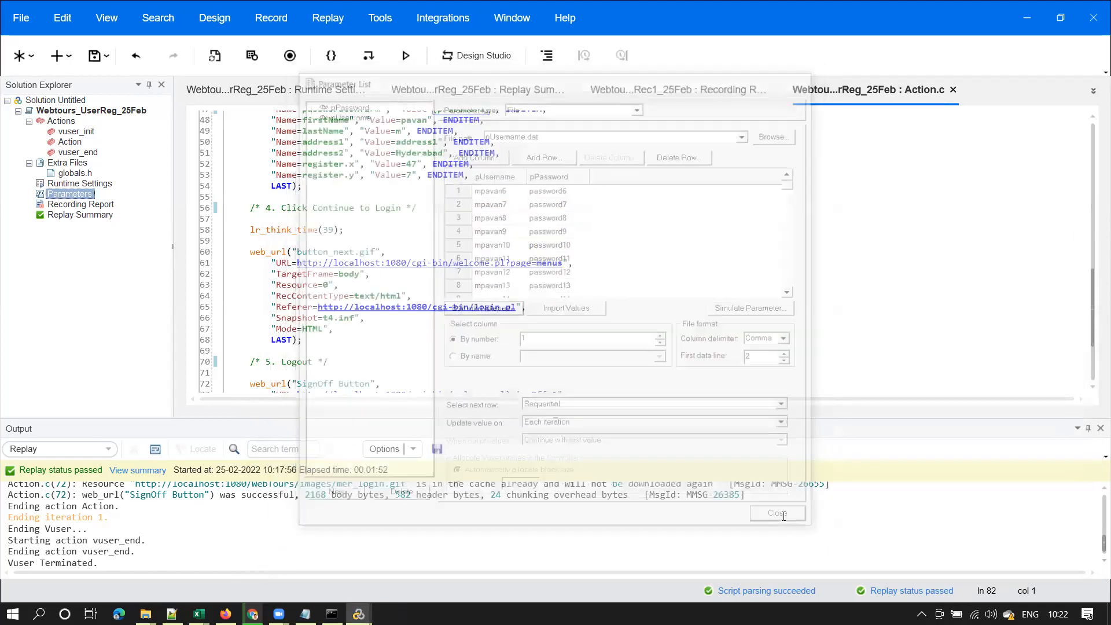
# Save the script, confirm 50 iterations in Run Logic, and set Think Time to ignore
pyautogui.click(98, 58)
pyautogui.doubleClick(76, 183)
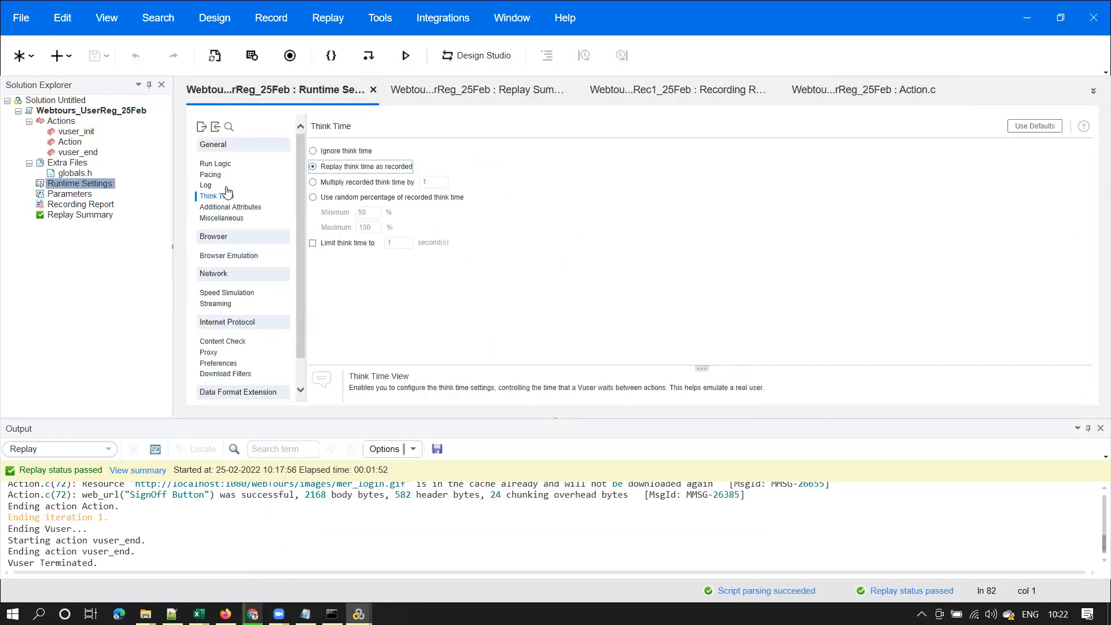
pyautogui.click(215, 164)
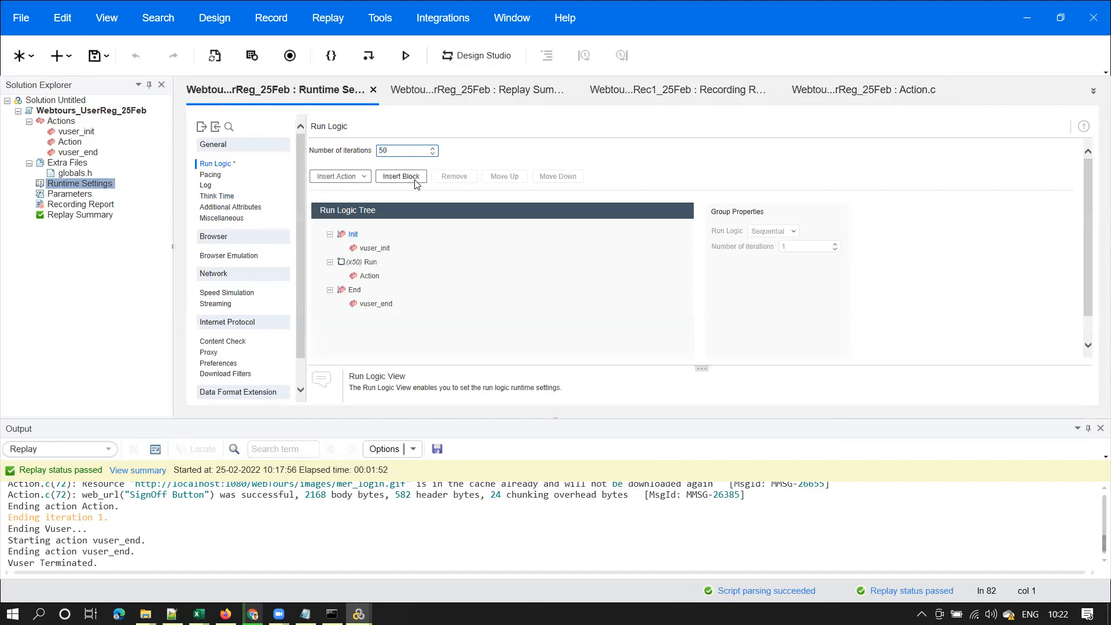
pyautogui.click(397, 153)
pyautogui.click(206, 198)
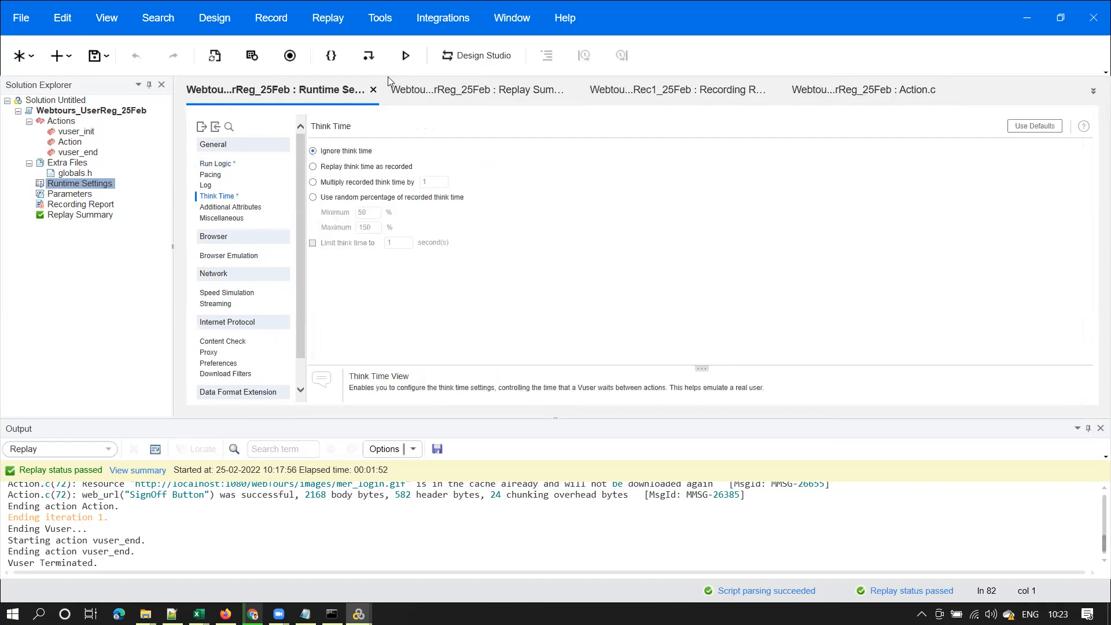
pyautogui.click(71, 194)
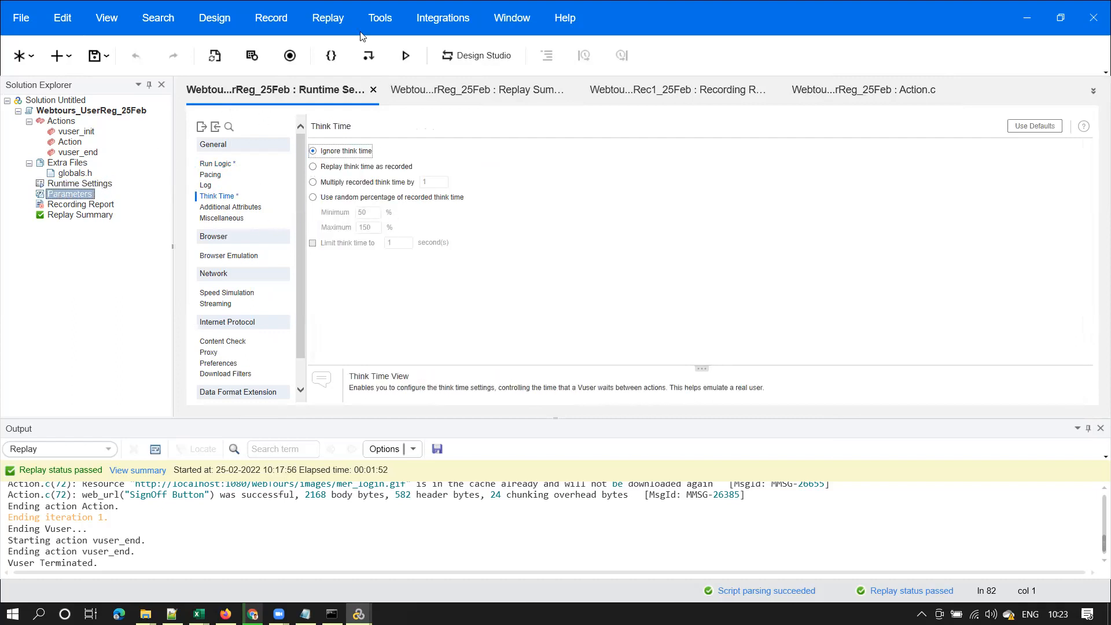
# Replay the script for all 50 iterations and check the new user files in the users folder
pyautogui.click(405, 56)
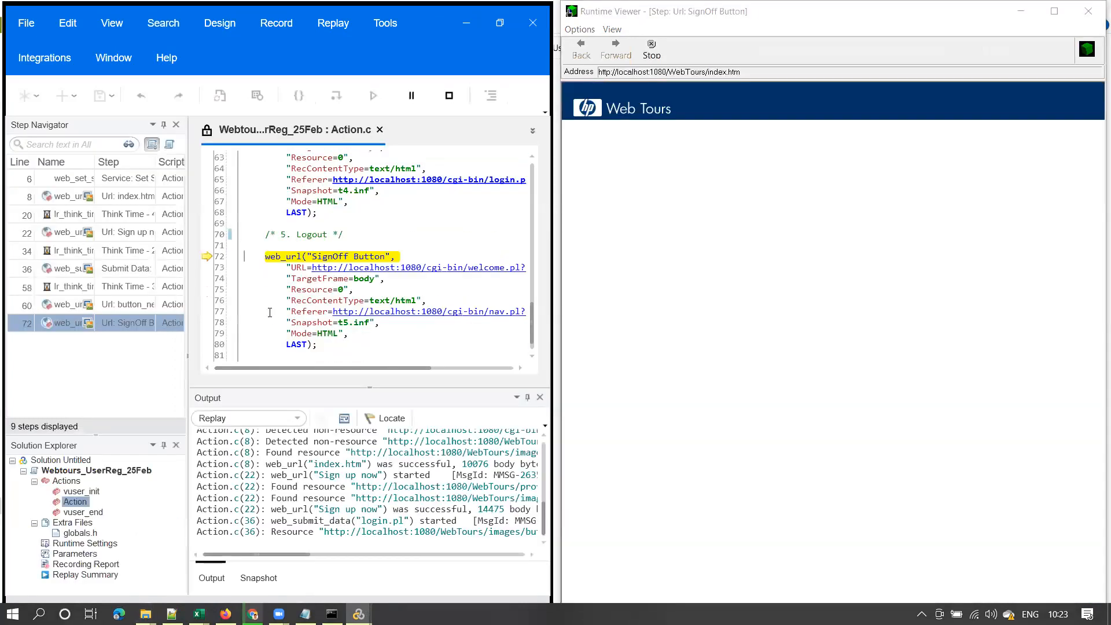
pyautogui.moveTo(145, 614)
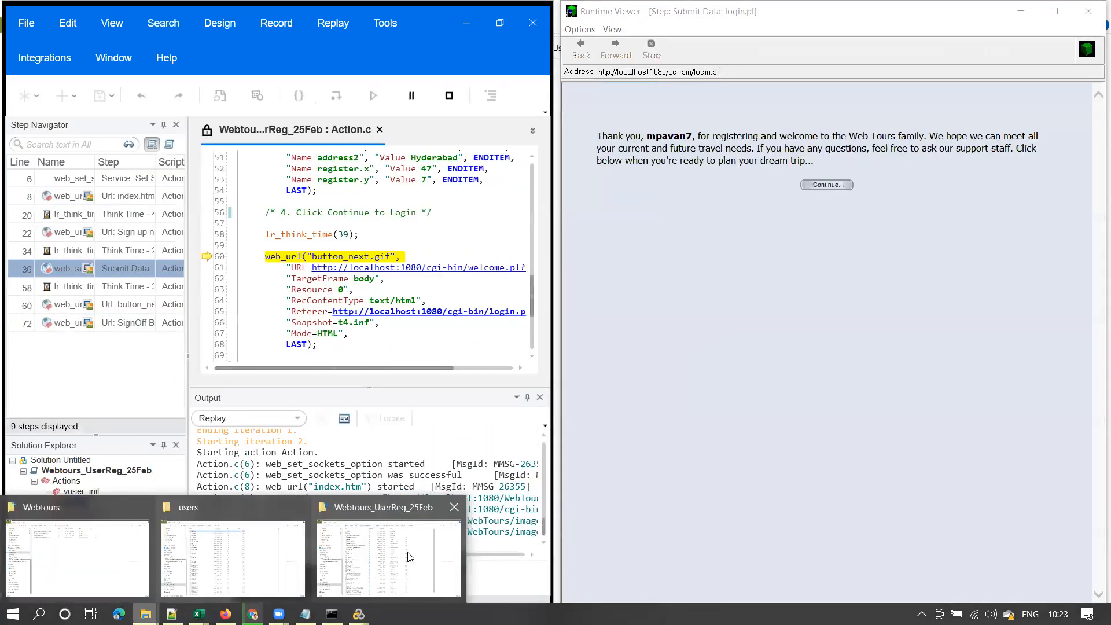
pyautogui.click(234, 559)
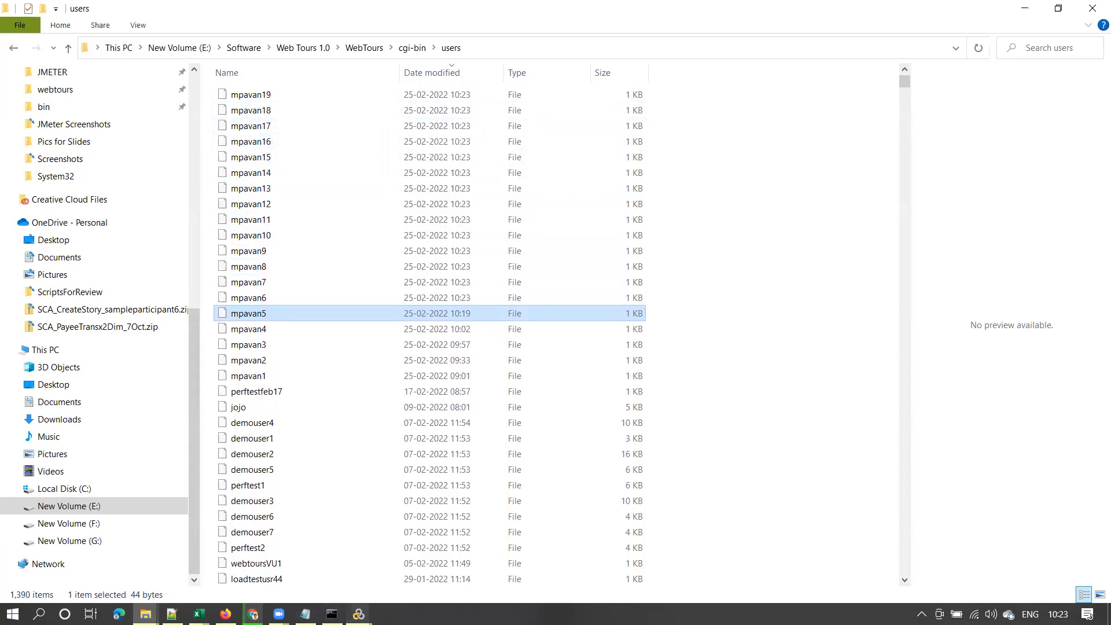
# Return to VuGen and the Runtime Viewer to watch the 50-iteration replay progress
pyautogui.click(338, 521)
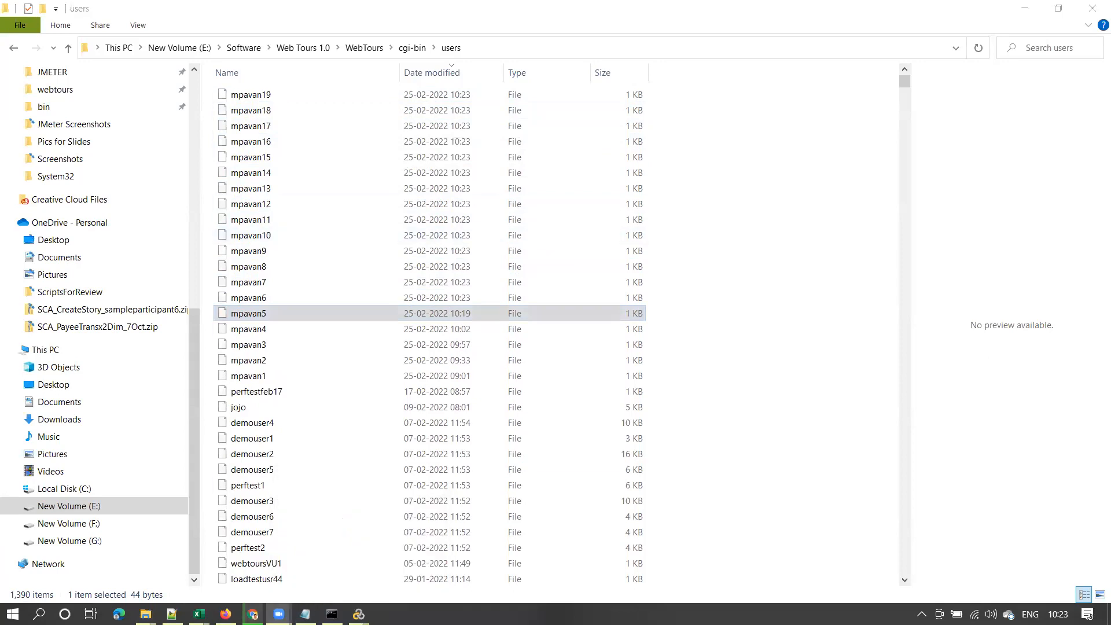
pyautogui.moveTo(359, 614)
pyautogui.click(318, 521)
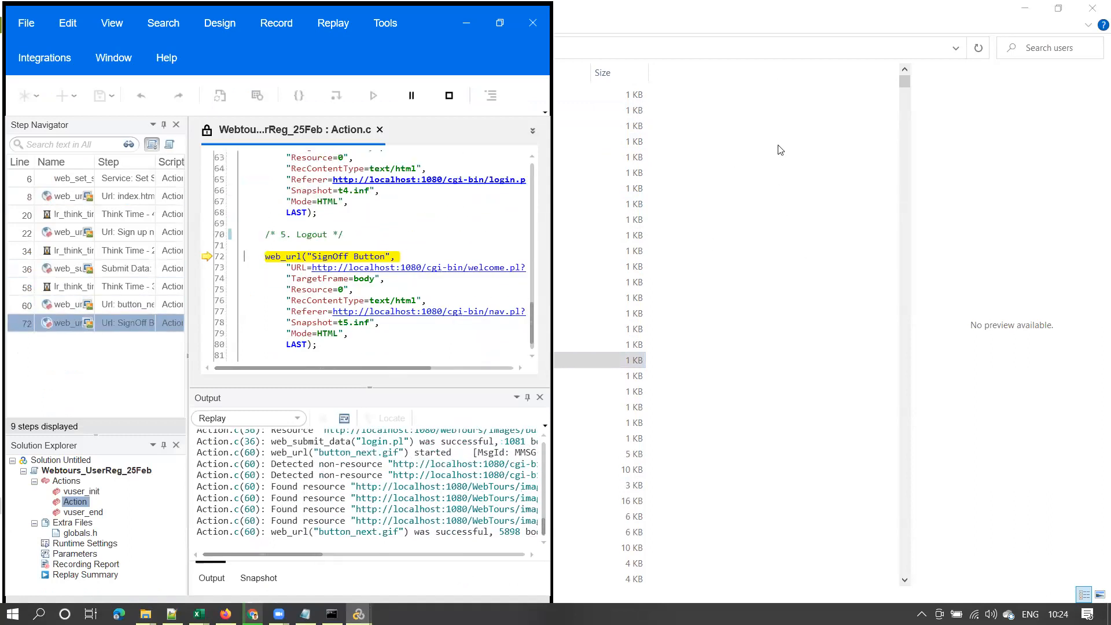
pyautogui.moveTo(358, 614)
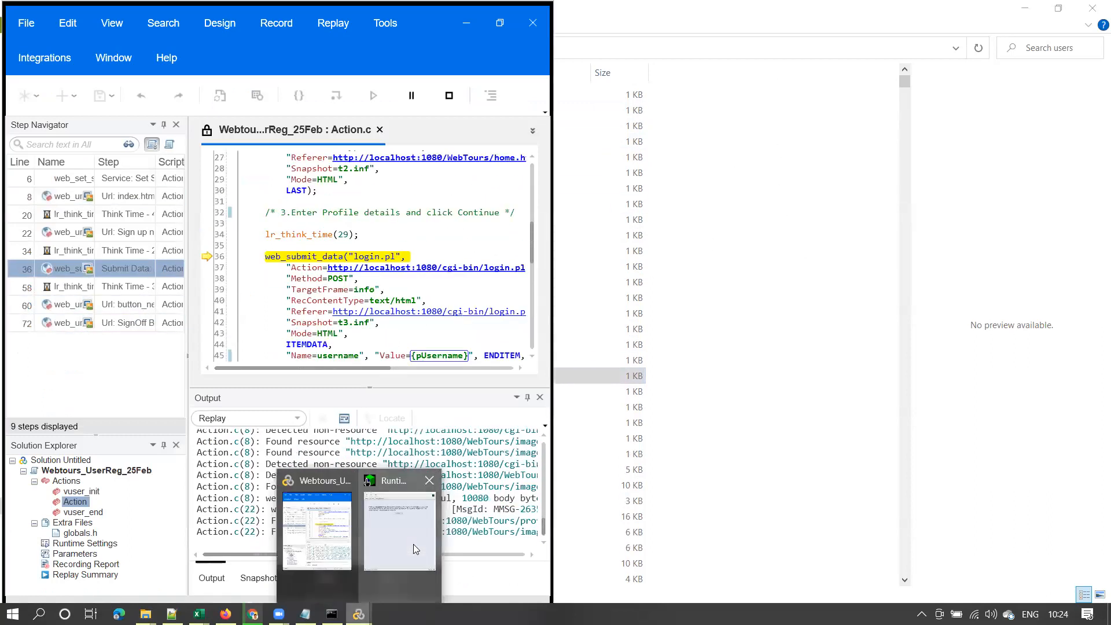
pyautogui.click(414, 545)
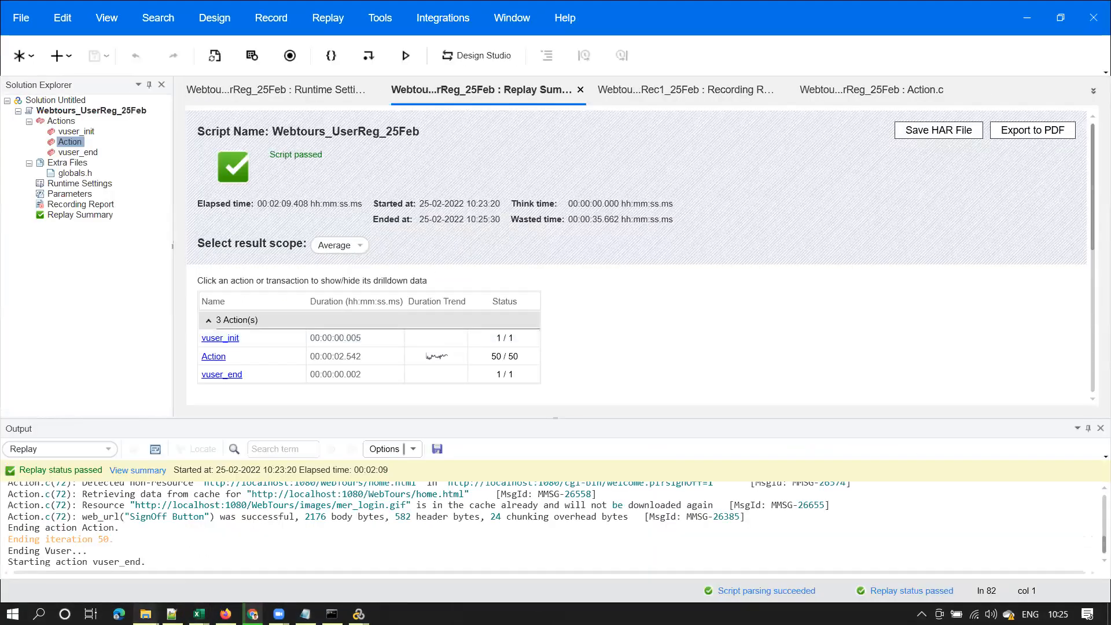
# Confirm the newest user file mpavan55 in the users folder, then minimize Explorer
pyautogui.moveTo(146, 614)
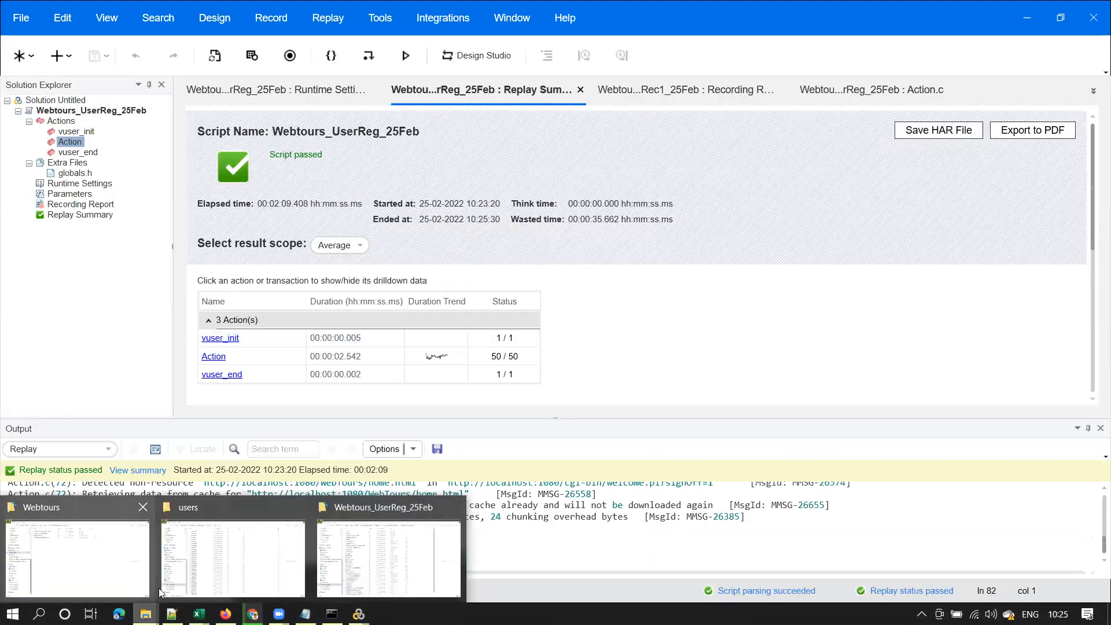
pyautogui.click(231, 564)
pyautogui.click(272, 96)
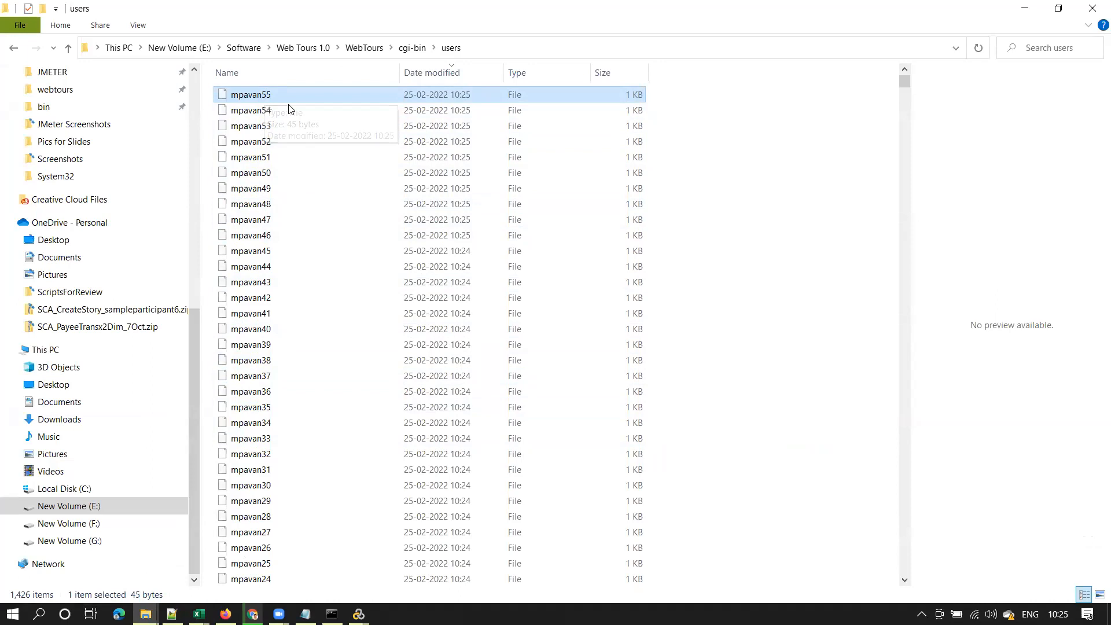
pyautogui.click(1023, 6)
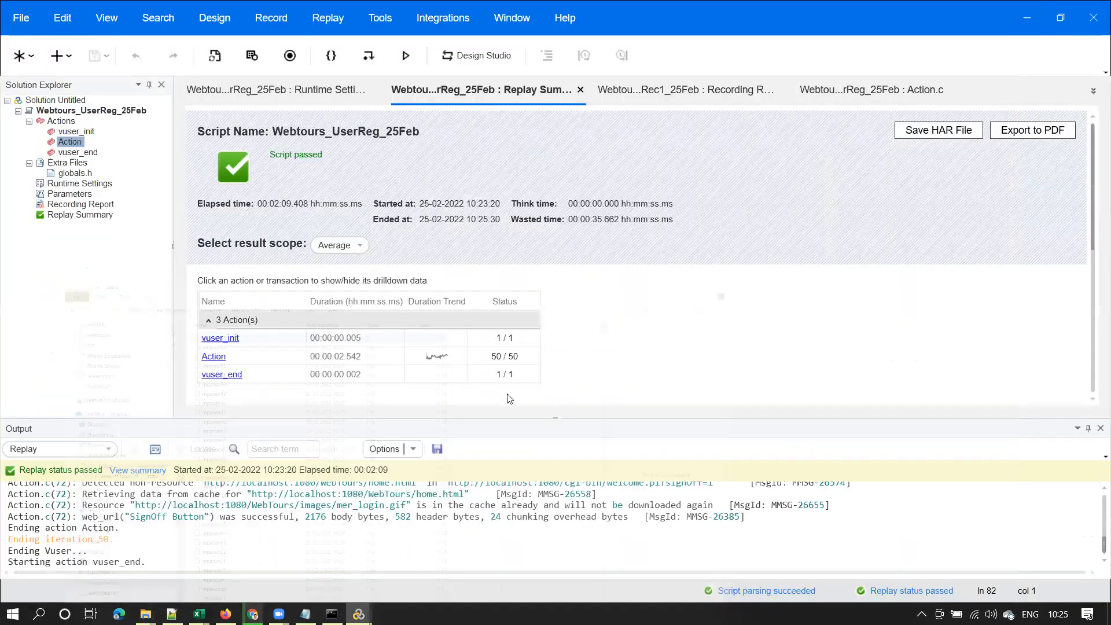
# Show Action.c from line 1 in a wider editor with the Output pane closed
pyautogui.doubleClick(70, 142)
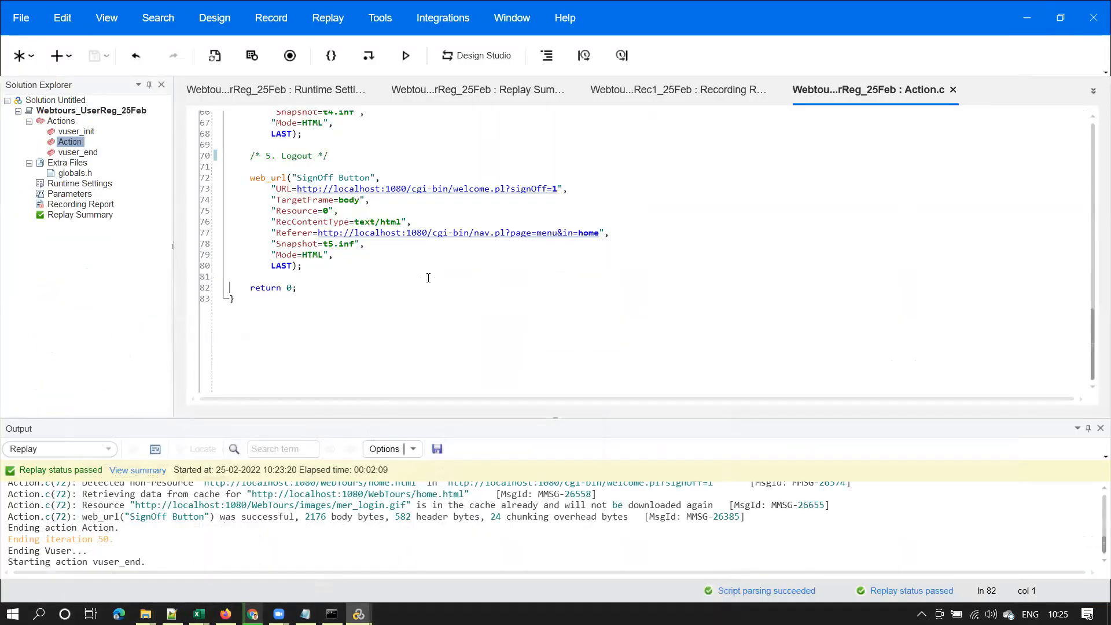
pyautogui.moveTo(1094, 357); pyautogui.dragTo(1094, 152)
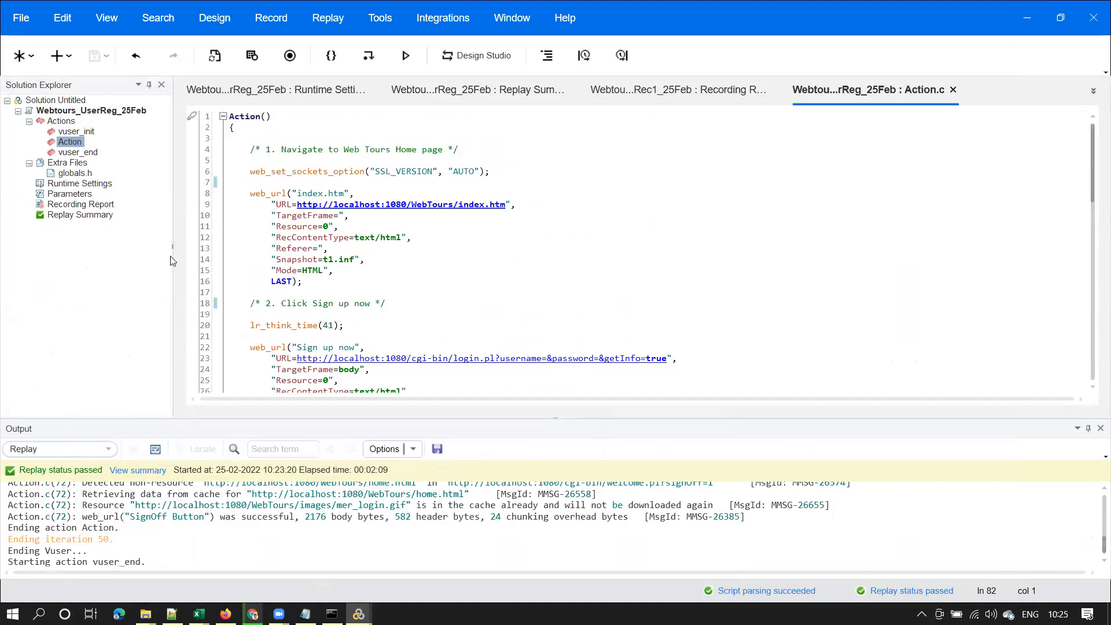
pyautogui.moveTo(172, 244); pyautogui.dragTo(122, 244)
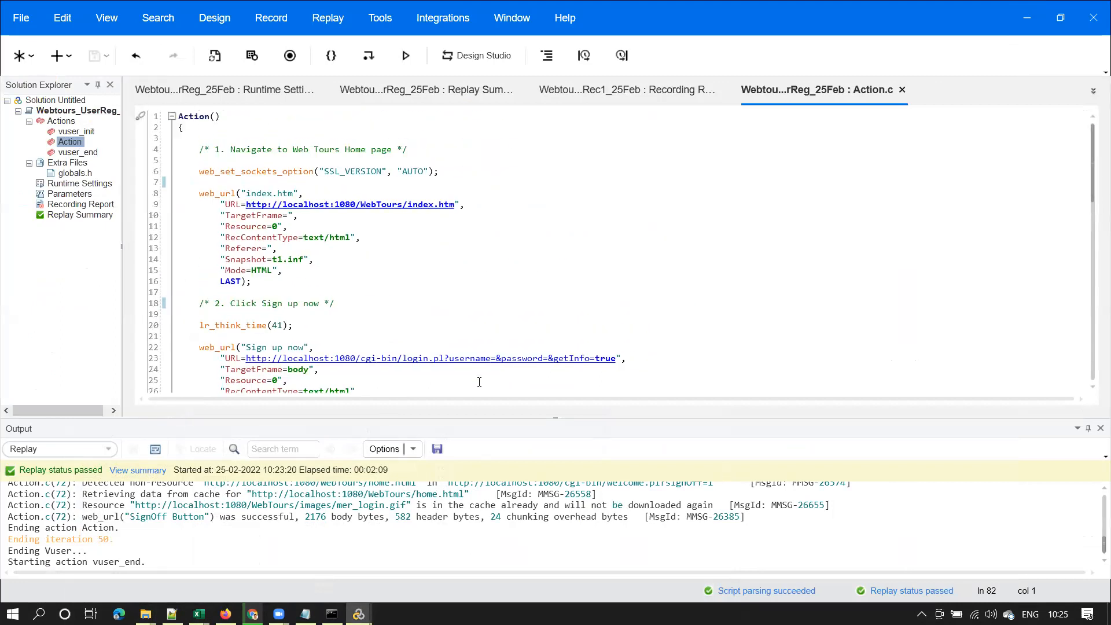
pyautogui.click(1094, 431)
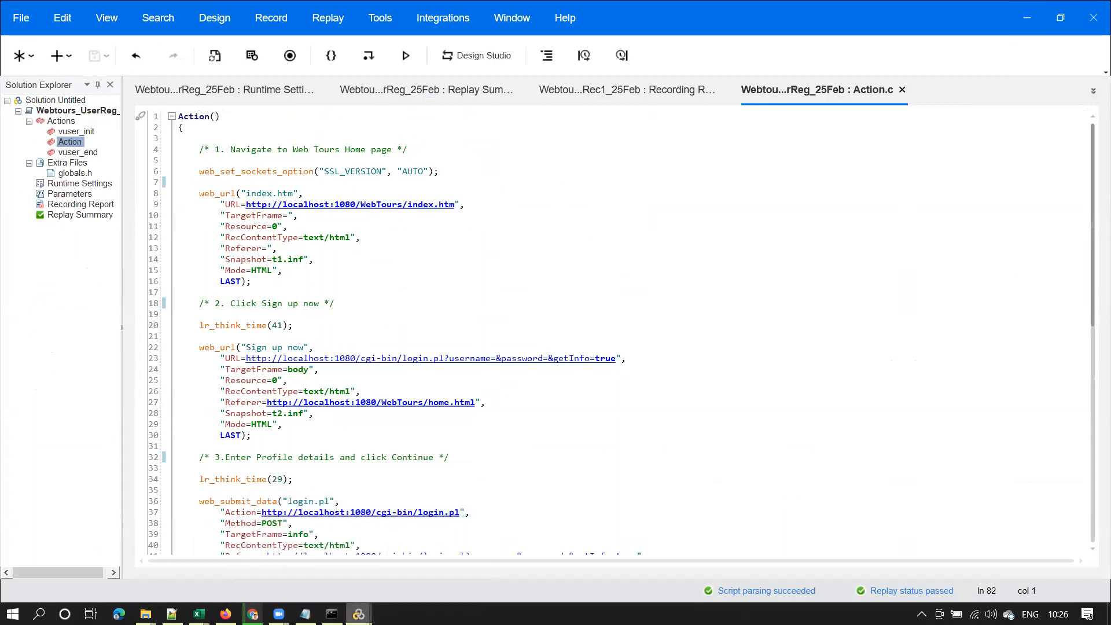
# Open the LoadRunner-VuGen slide deck and follow 'Steps in Script Enhancement' to slide 18
pyautogui.moveTo(359, 614)
pyautogui.moveTo(253, 613)
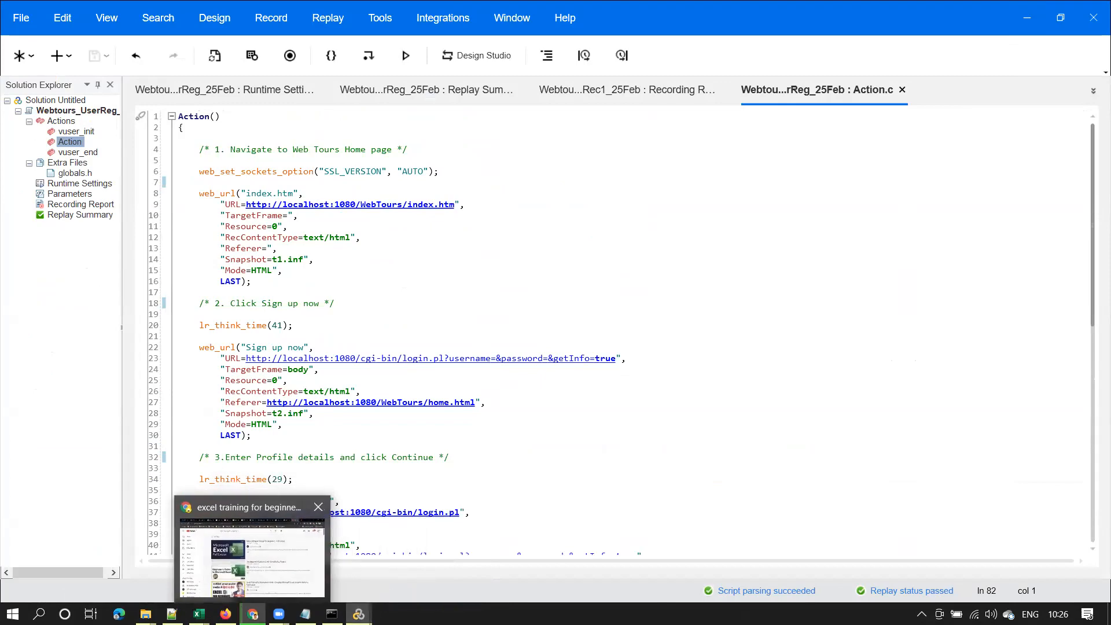
pyautogui.click(254, 550)
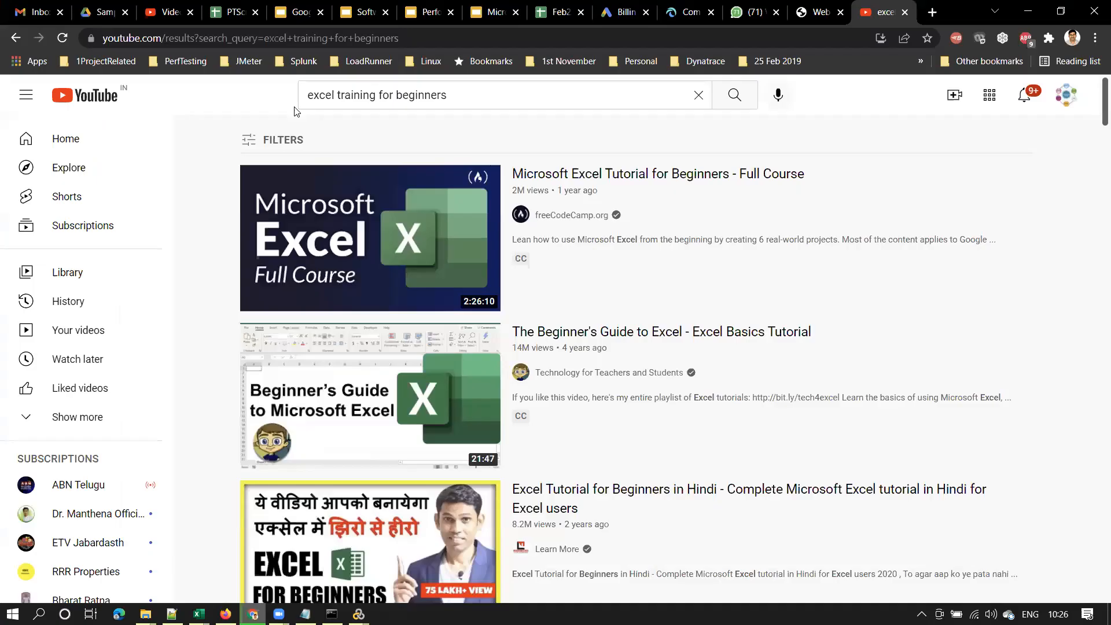
pyautogui.click(496, 15)
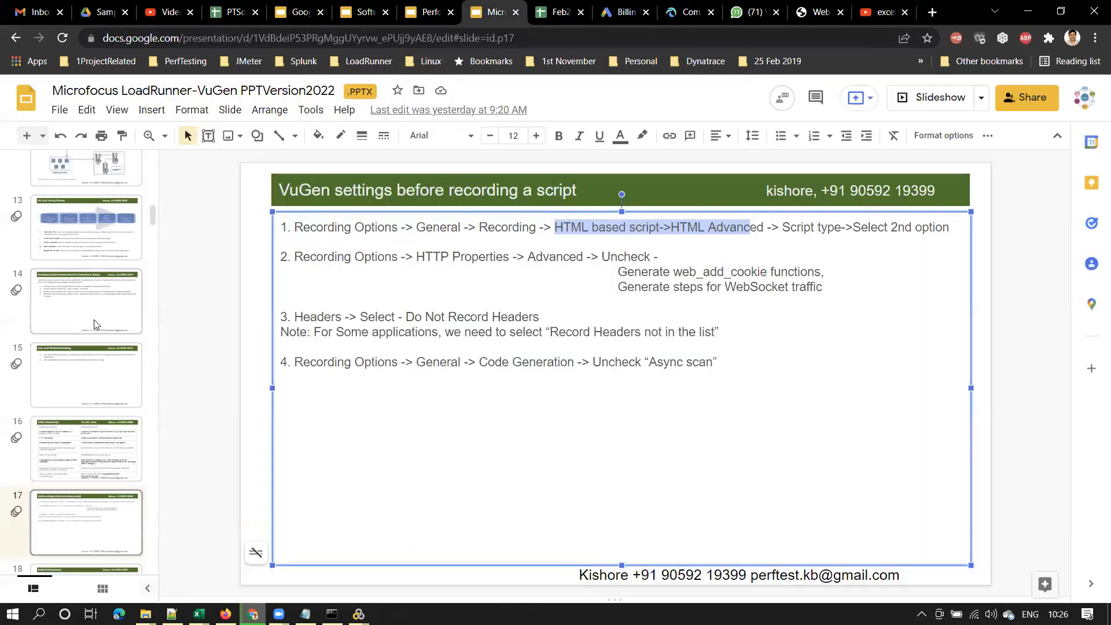
pyautogui.moveTo(154, 217); pyautogui.dragTo(155, 161)
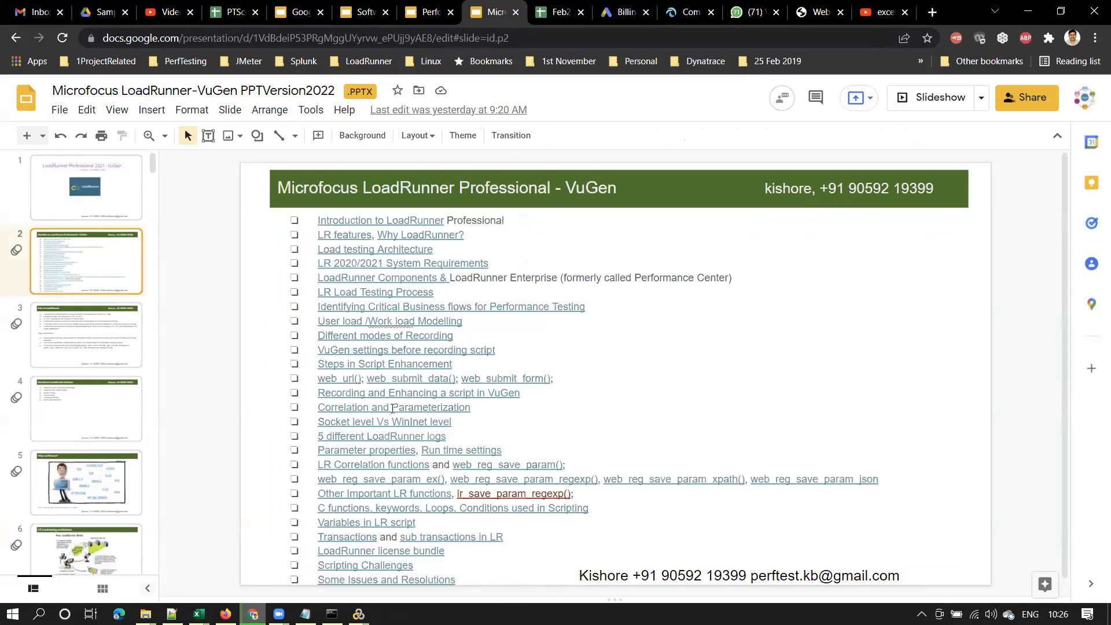
pyautogui.click(392, 362)
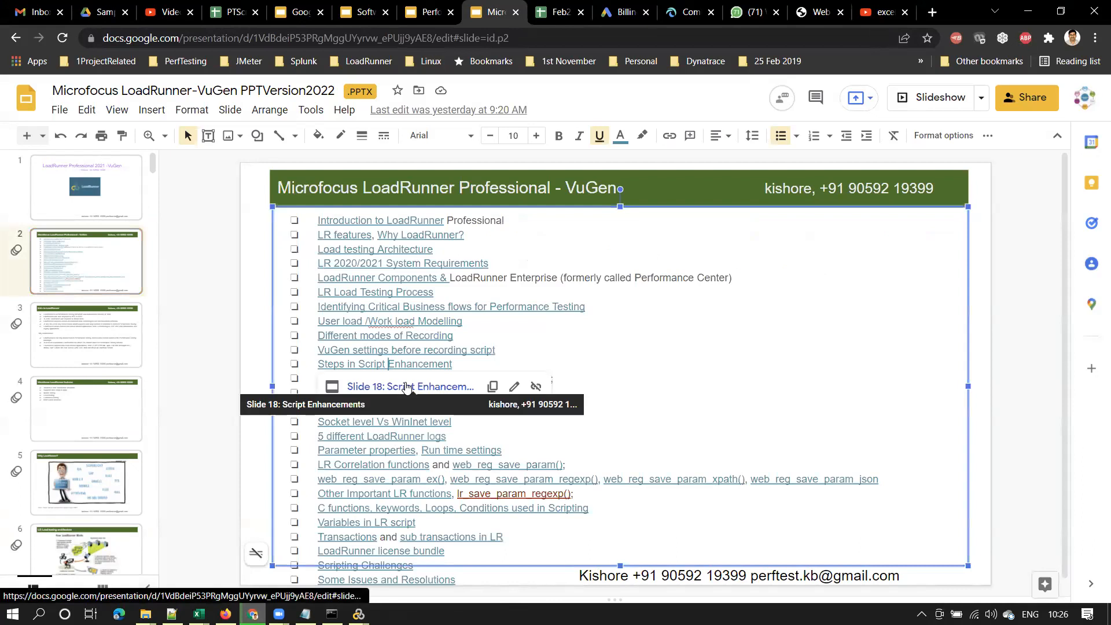
pyautogui.click(407, 385)
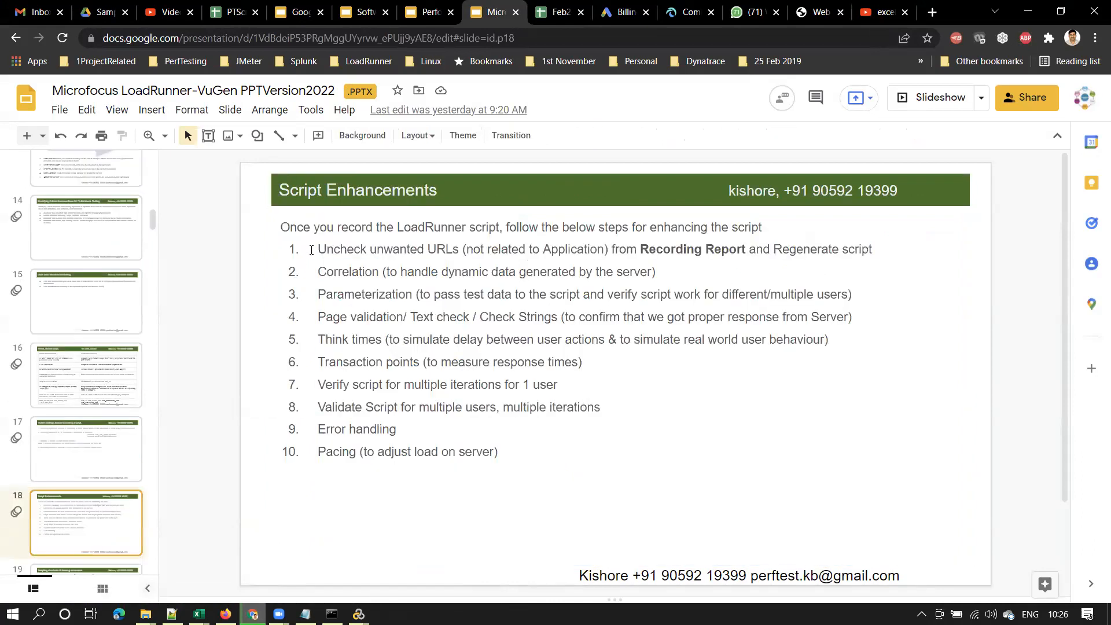
# Highlight the ten enhancement steps and the Parameterization item, 'pass test data to the script'
pyautogui.moveTo(318, 247); pyautogui.dragTo(499, 452)
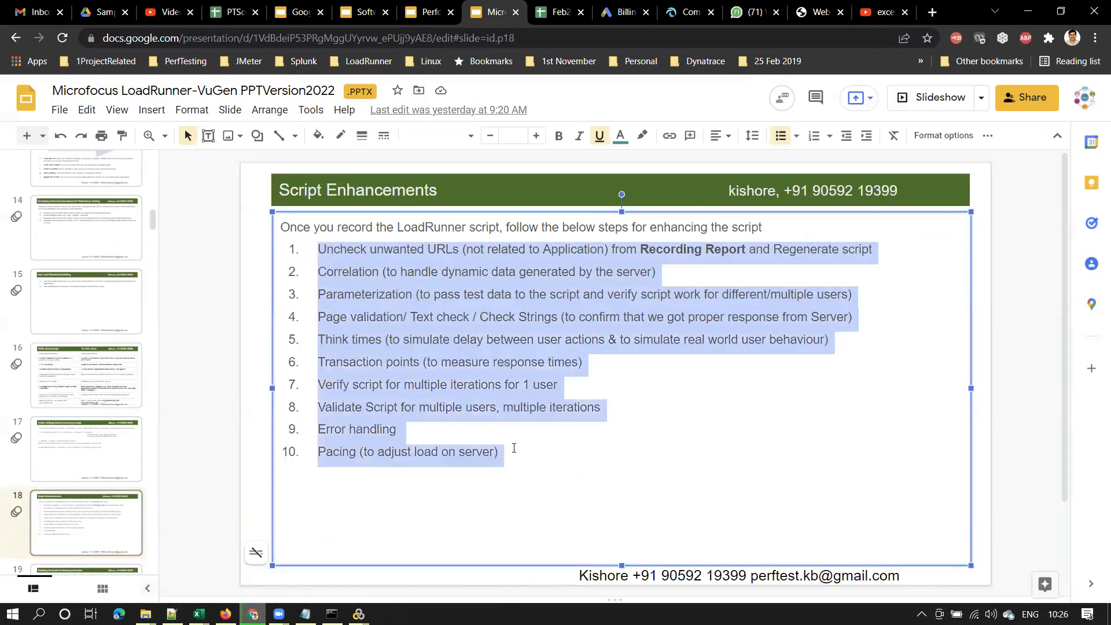
pyautogui.click(374, 272)
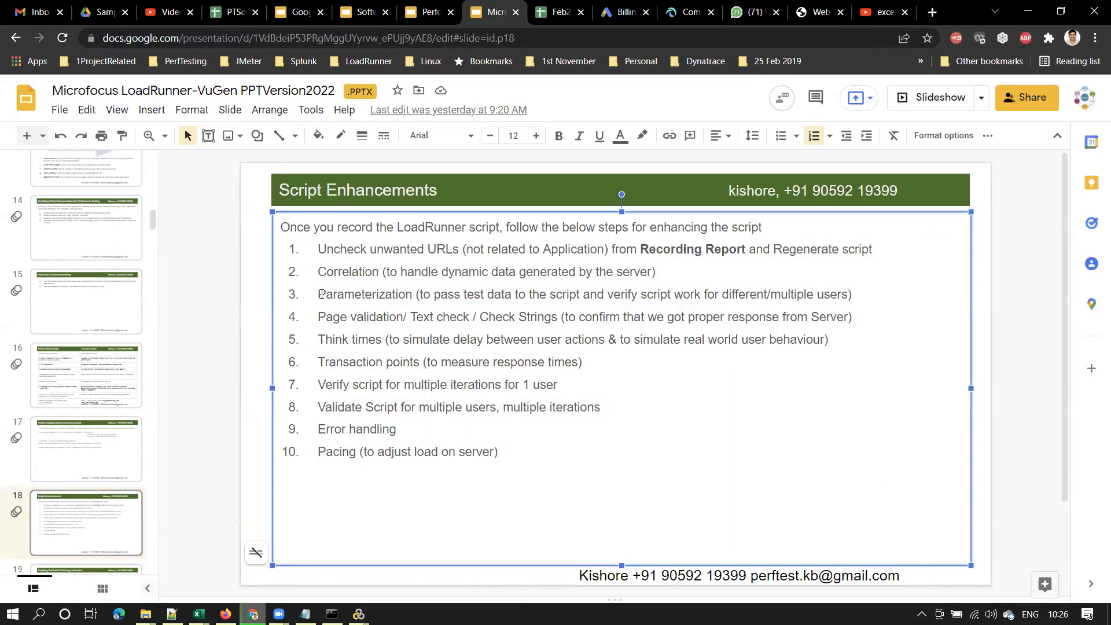
pyautogui.moveTo(319, 295); pyautogui.dragTo(871, 294)
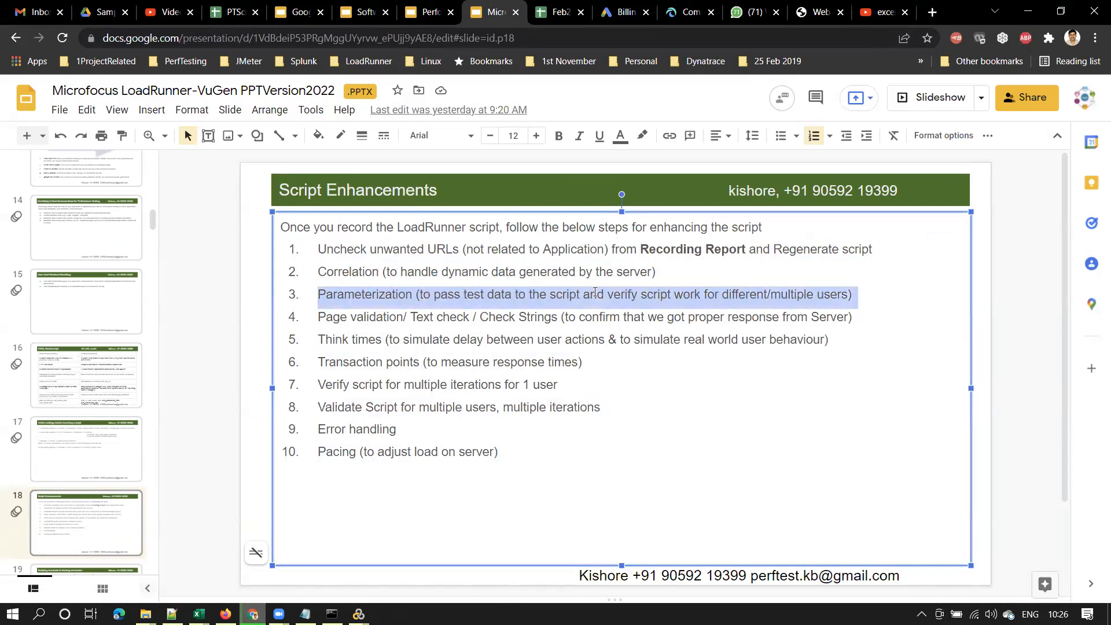
pyautogui.click(320, 263)
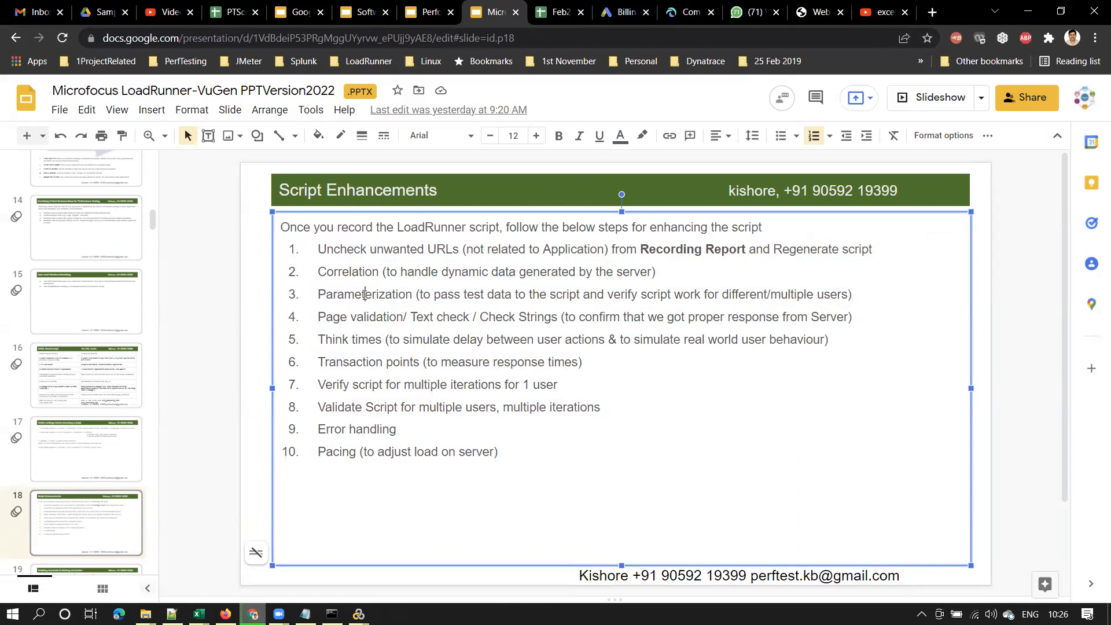
pyautogui.moveTo(325, 296); pyautogui.dragTo(410, 297)
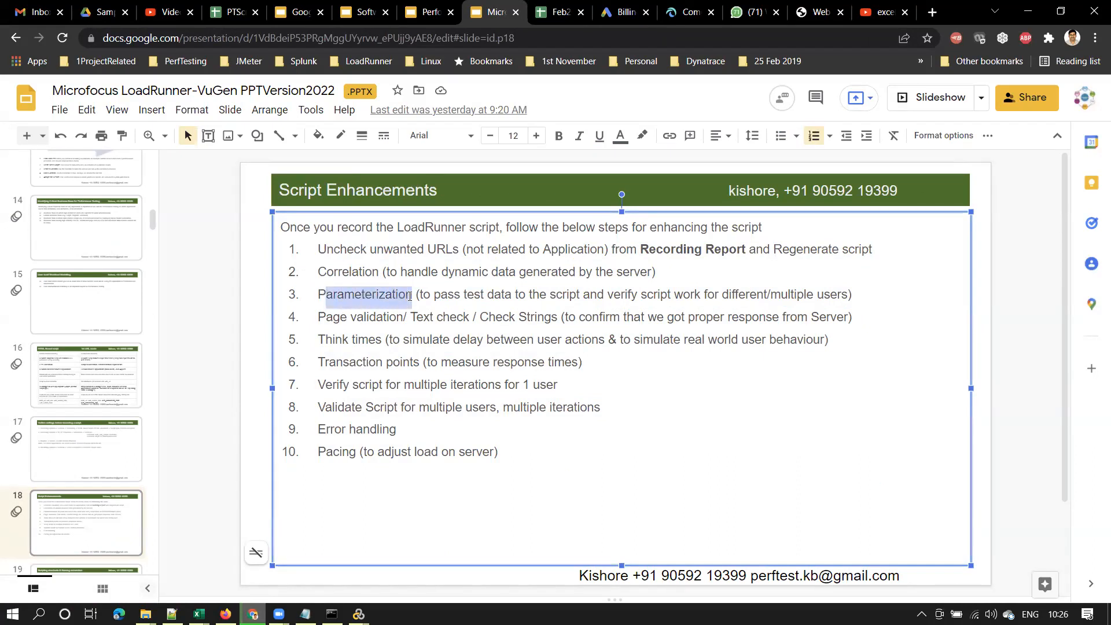
pyautogui.click(447, 296)
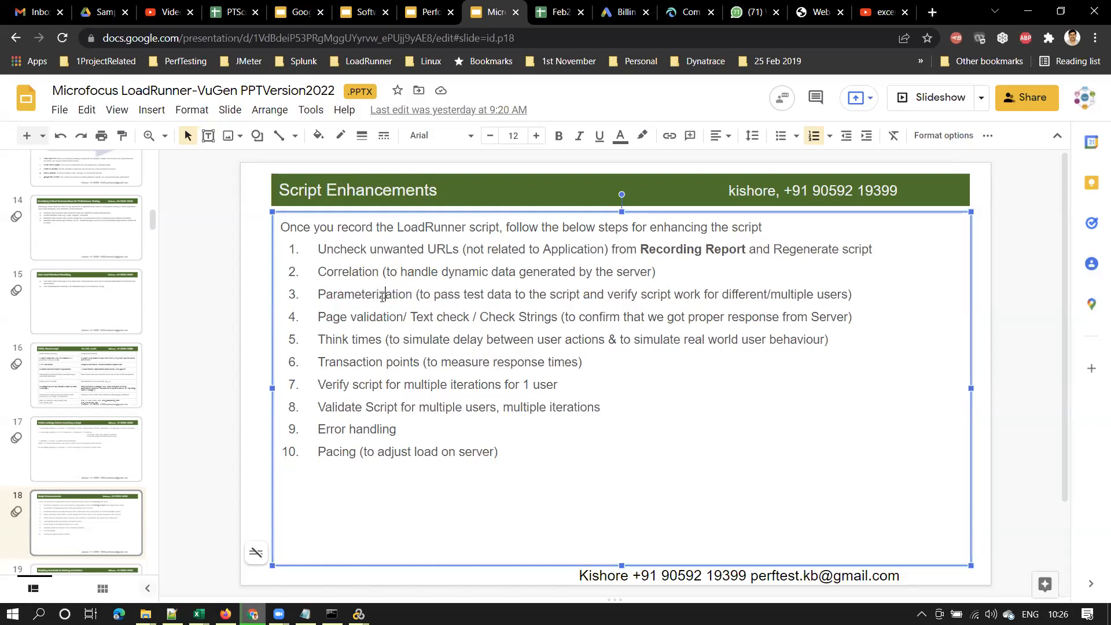
pyautogui.doubleClick(383, 296)
pyautogui.moveTo(435, 297); pyautogui.dragTo(580, 297)
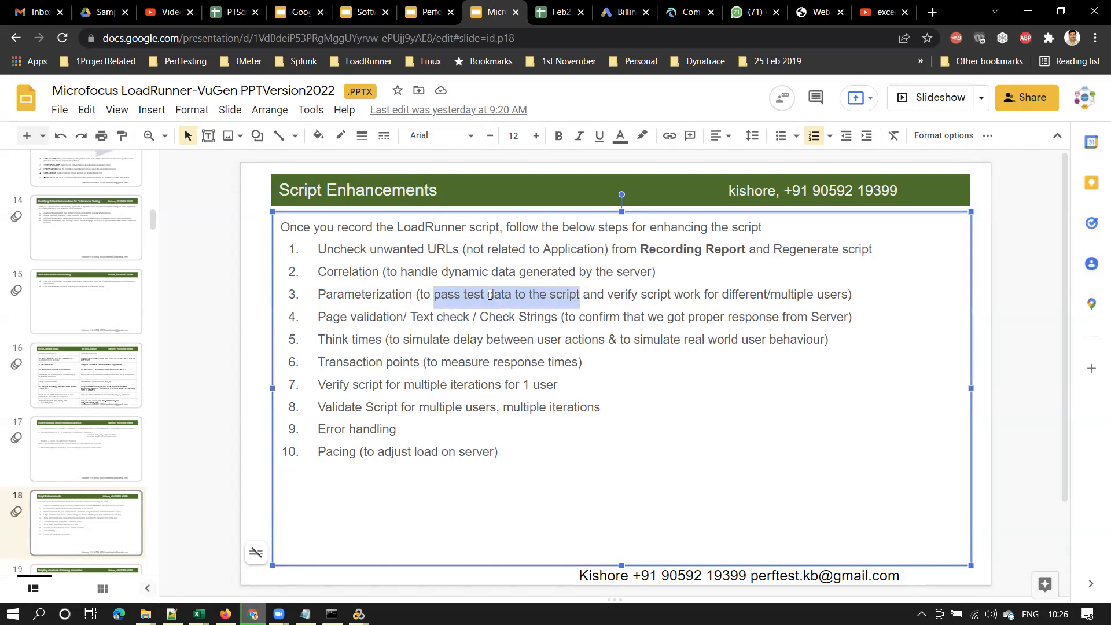
pyautogui.click(490, 296)
pyautogui.moveTo(463, 296); pyautogui.dragTo(509, 299)
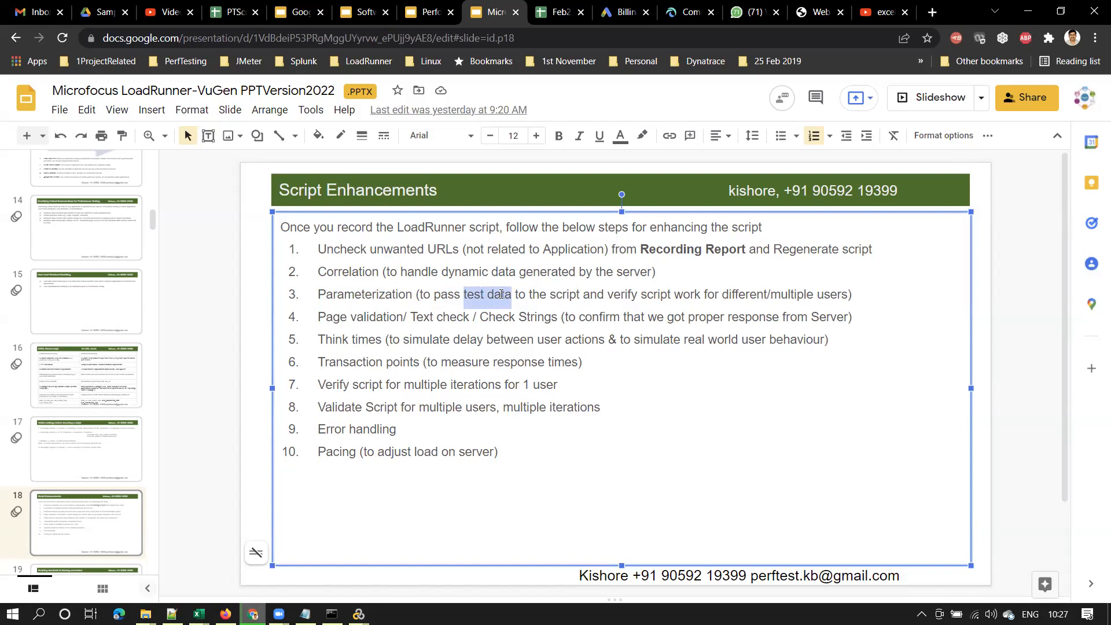
pyautogui.click(481, 297)
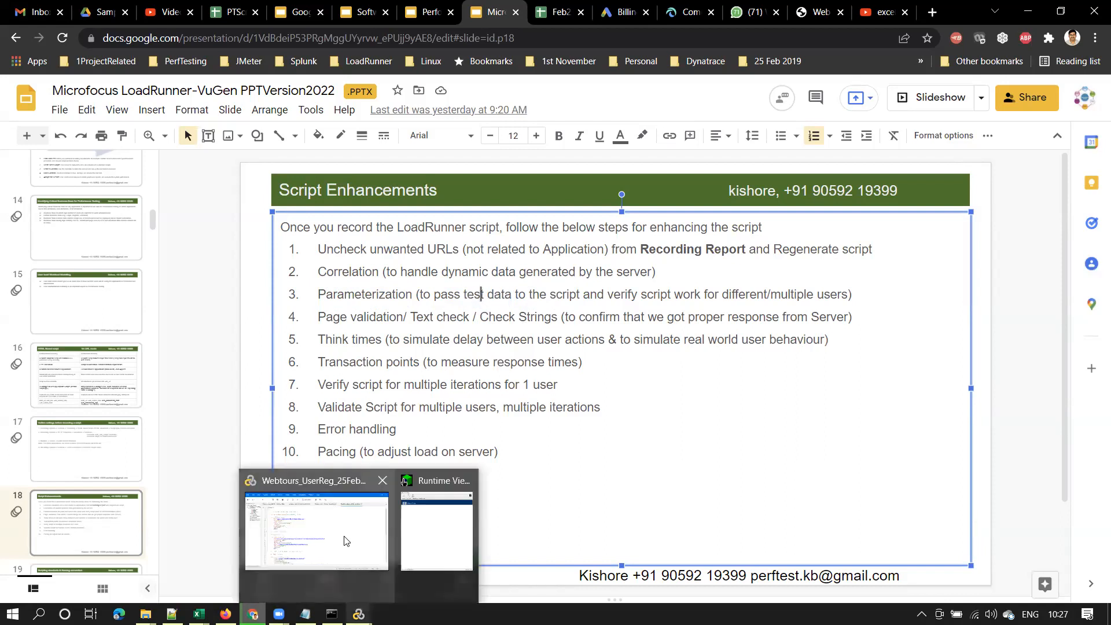
pyautogui.click(347, 555)
# Open the script's Parameter List, then bring the Web Tours users folder to the front
pyautogui.doubleClick(70, 193)
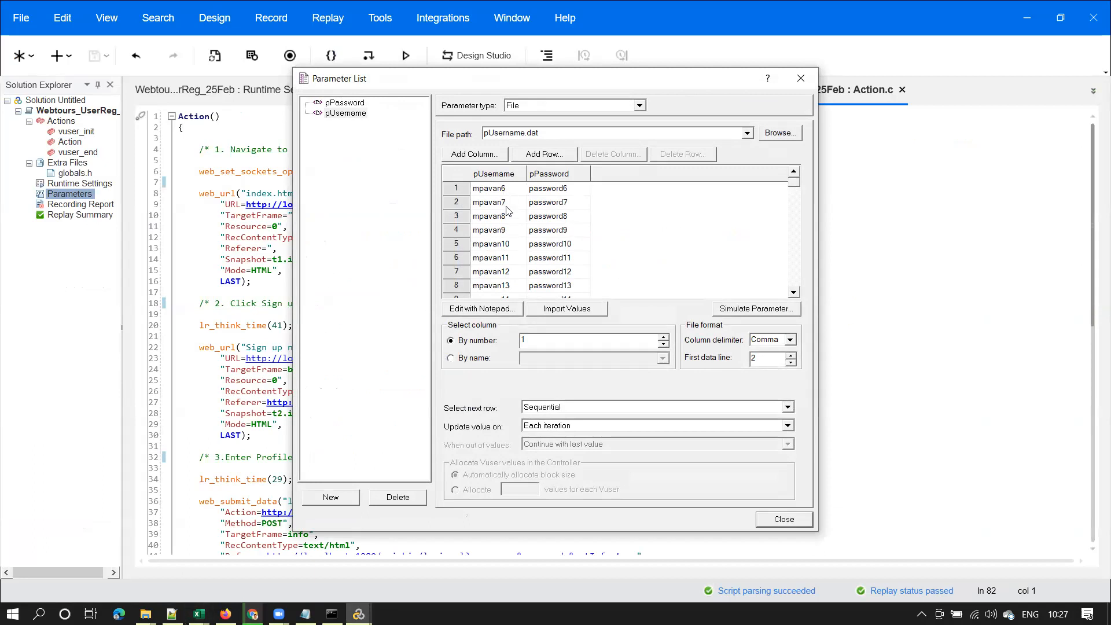
pyautogui.click(146, 614)
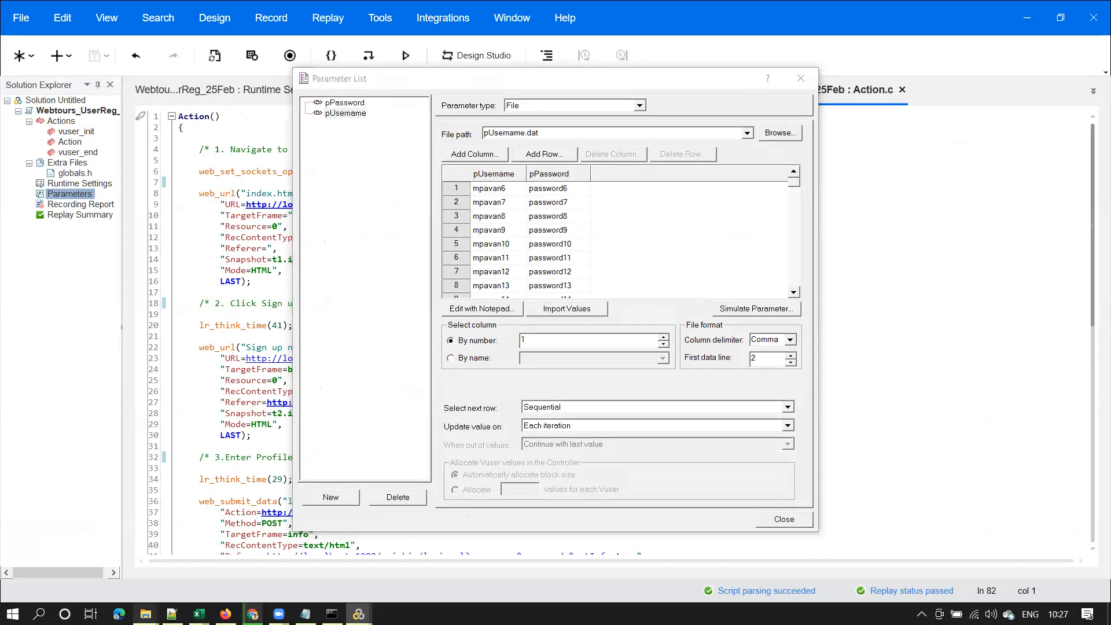
pyautogui.click(300, 545)
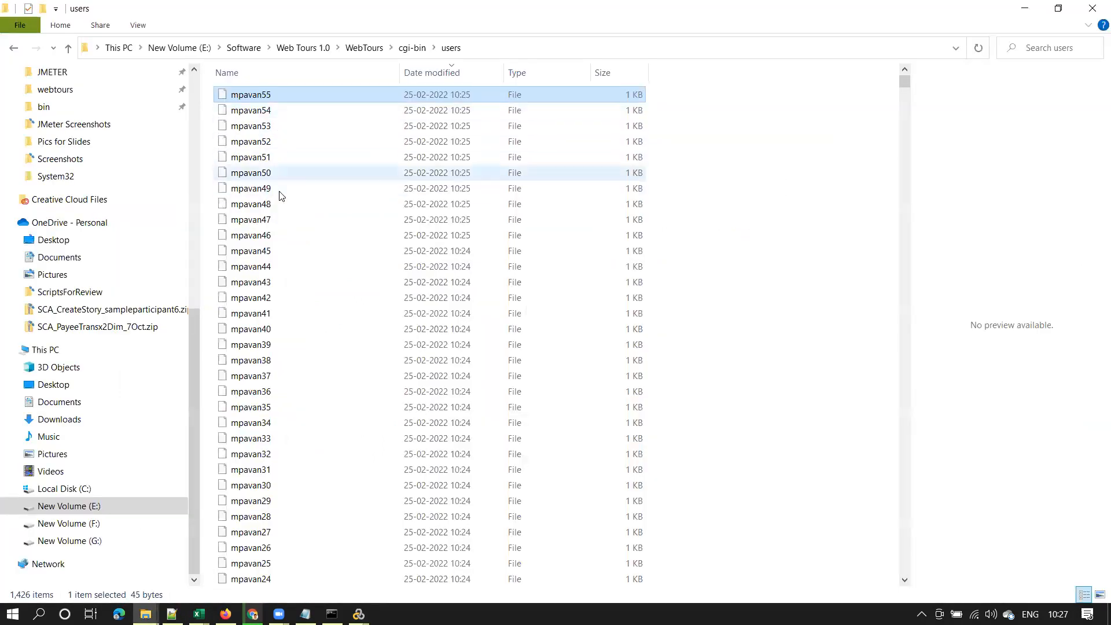
# Select user files mpavan1 through mpavan31 in the users folder, then minimize it
pyautogui.moveTo(904, 82)
pyautogui.mouseDown()
pyautogui.moveTo(905, 113)
pyautogui.moveTo(904, 98)
pyautogui.mouseUp()
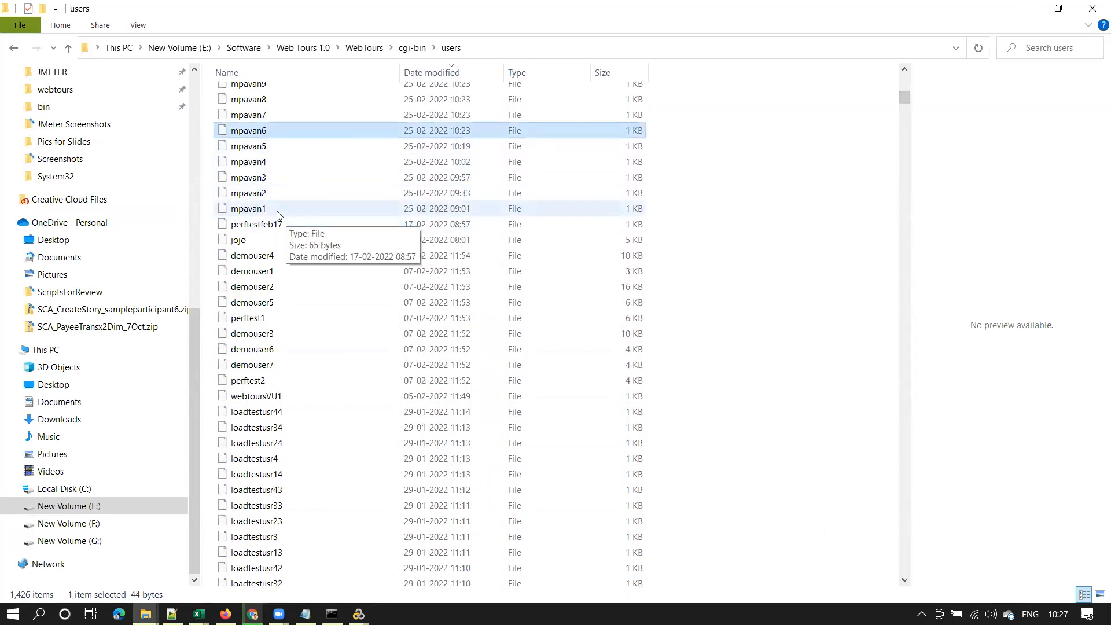
pyautogui.click(341, 212)
pyautogui.hotkey('shift', 'Up')
pyautogui.hotkey('shift', 'Up')
pyautogui.hotkey('shift', 'Up')
pyautogui.hotkey('shift', 'Up')
pyautogui.hotkey('shift', 'Up')
pyautogui.hotkey('shift', 'Up')
pyautogui.hotkey('shift', 'Up')
pyautogui.hotkey('shift', 'Up')
pyautogui.hotkey('shift', 'Up')
pyautogui.hotkey('shift', 'Up')
pyautogui.hotkey('shift', 'Up')
pyautogui.hotkey('shift', 'Up')
pyautogui.hotkey('shift', 'Up')
pyautogui.hotkey('shift', 'Up')
pyautogui.hotkey('shift', 'Up')
pyautogui.hotkey('shift', 'Up')
pyautogui.hotkey('shift', 'Up')
pyautogui.hotkey('shift', 'Up')
pyautogui.hotkey('shift', 'Up')
pyautogui.hotkey('shift', 'Up')
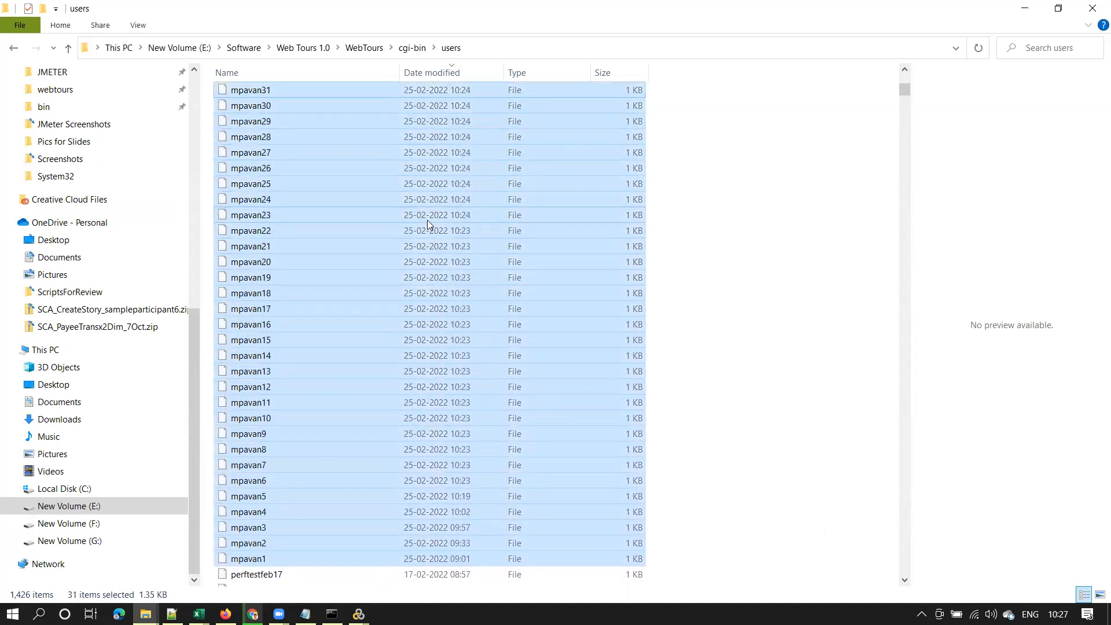
pyautogui.click(1024, 7)
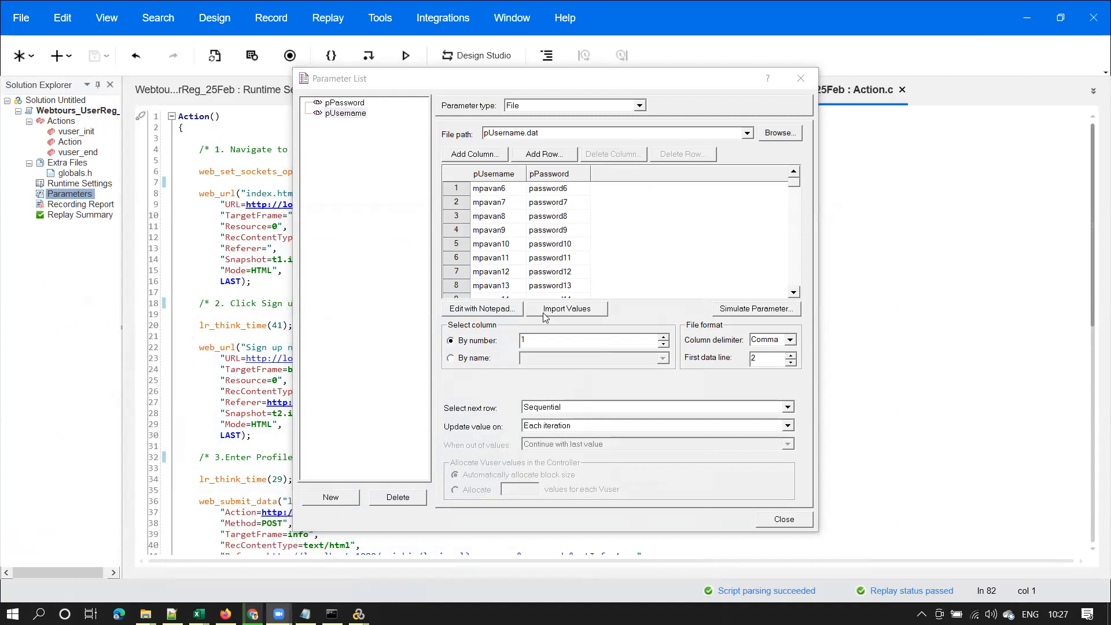
# Close the Parameter List and browse the scripting scenarios and Feb2022 tracker sheets in Chrome
pyautogui.click(784, 519)
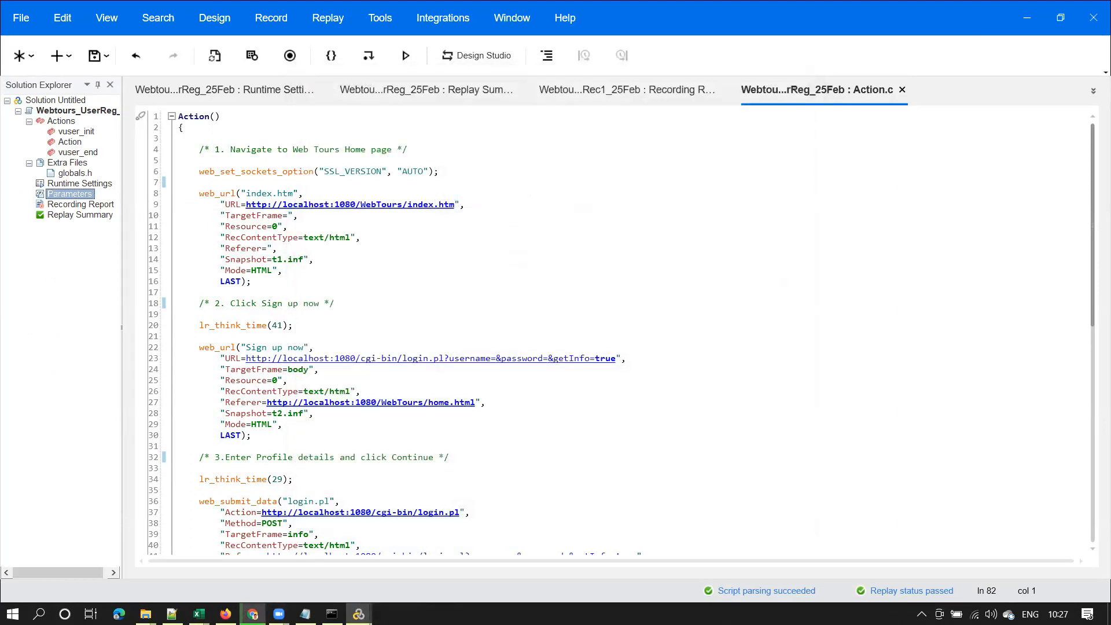
pyautogui.click(252, 613)
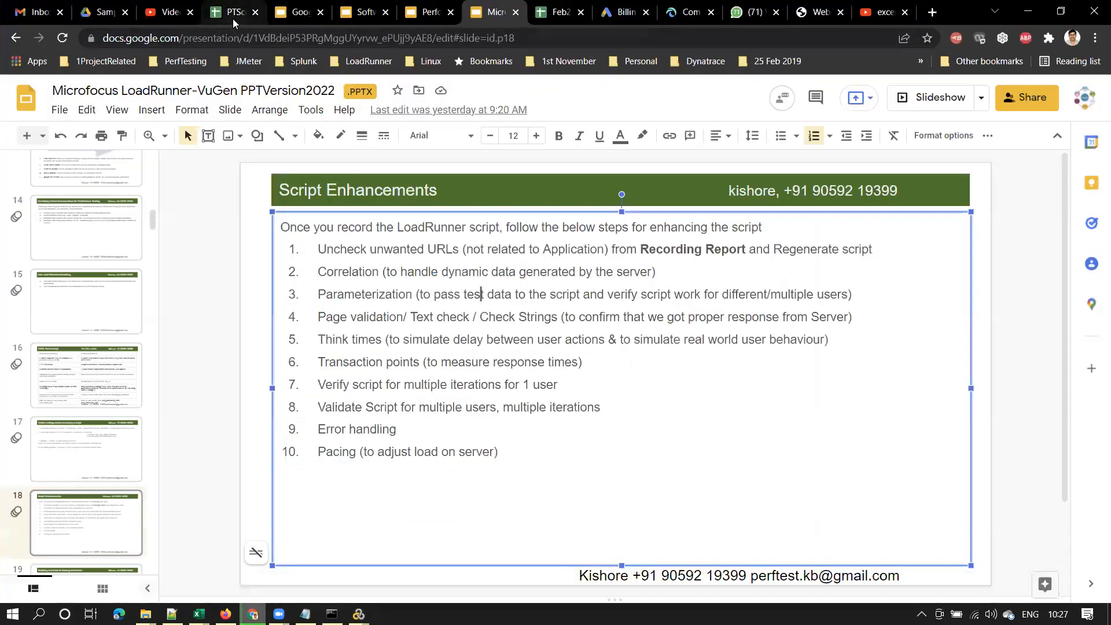
pyautogui.click(233, 14)
pyautogui.click(551, 17)
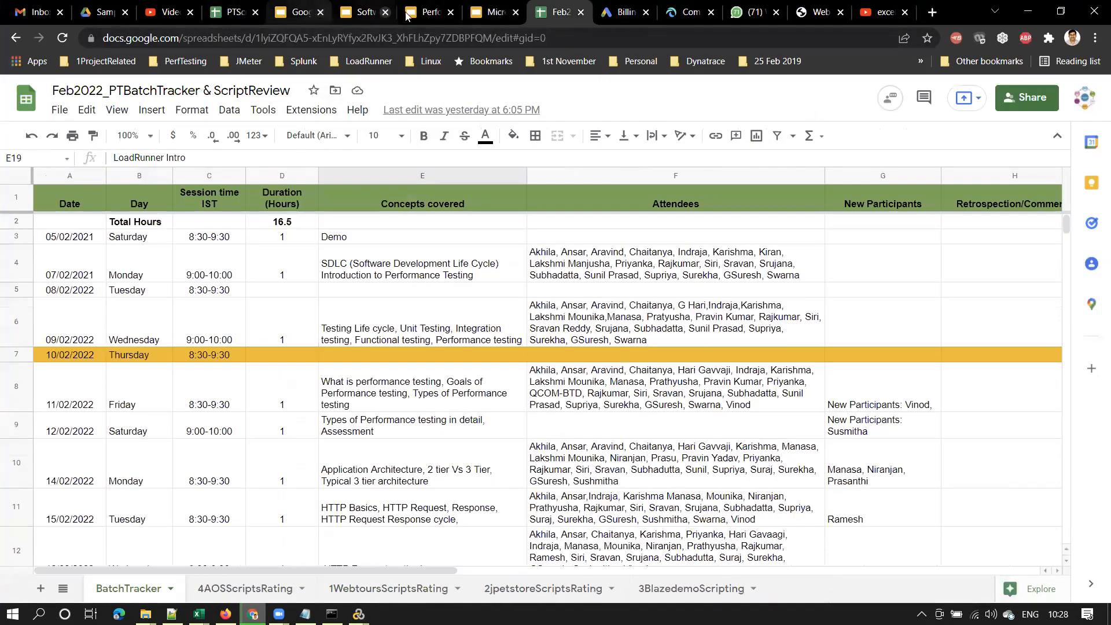
pyautogui.click(243, 16)
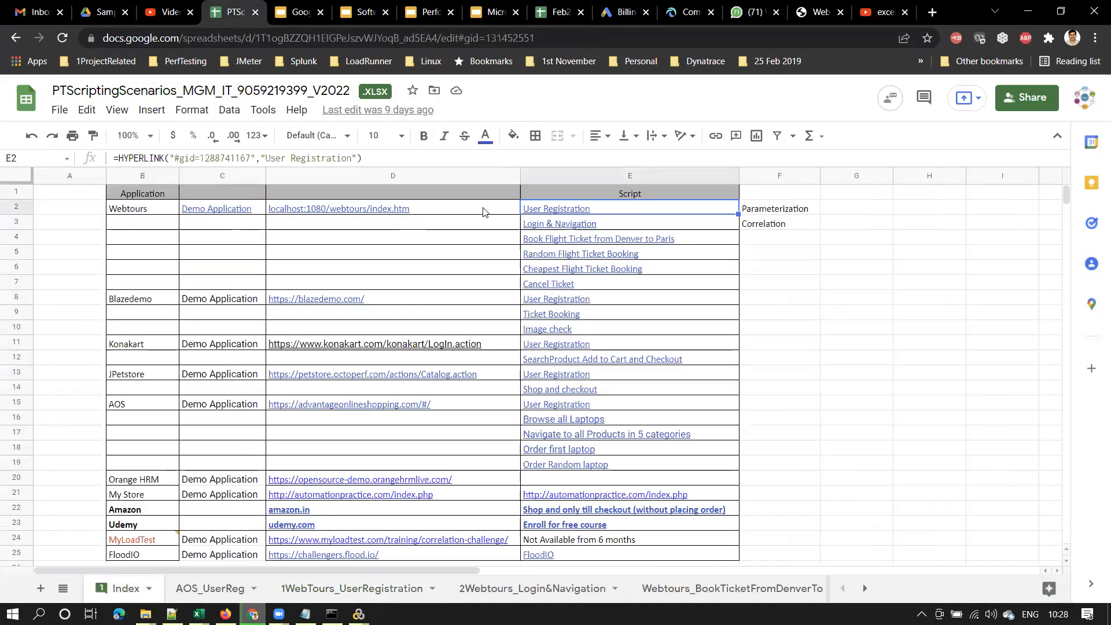
# Check the Parameterization (F2) and Correlation (F3) entries in the scenarios sheet, then return to VuGen
pyautogui.click(775, 210)
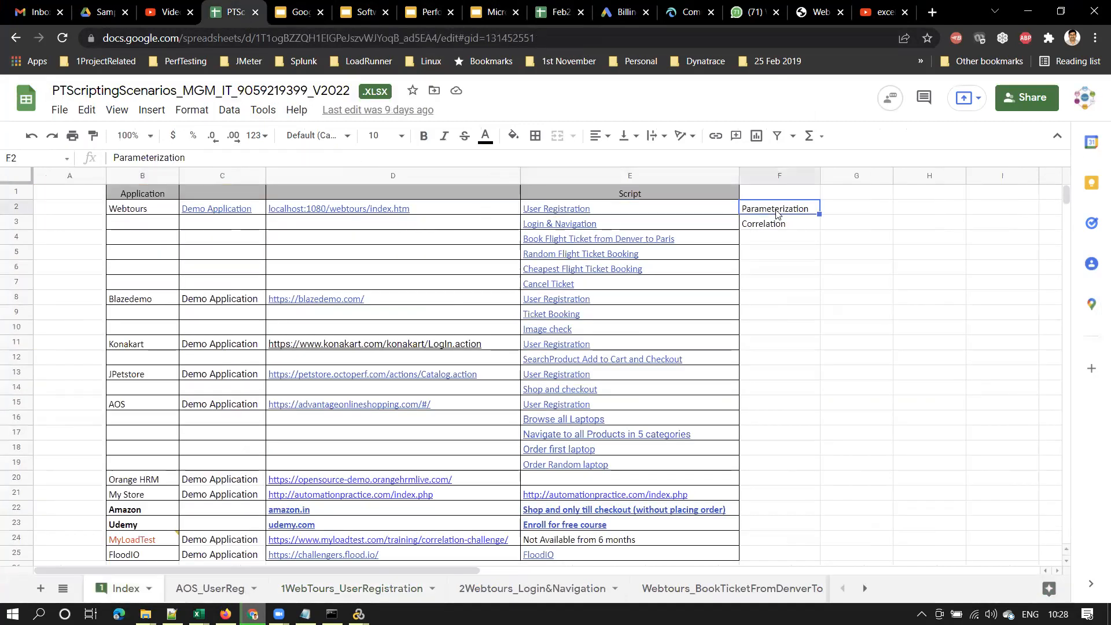
pyautogui.moveTo(560, 212)
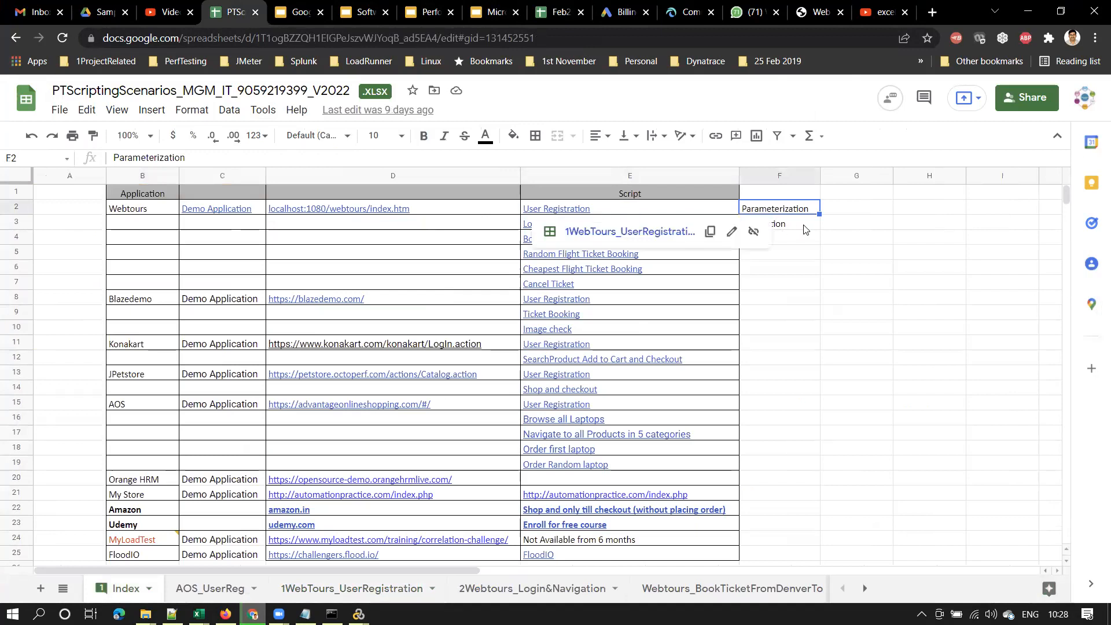
pyautogui.click(772, 227)
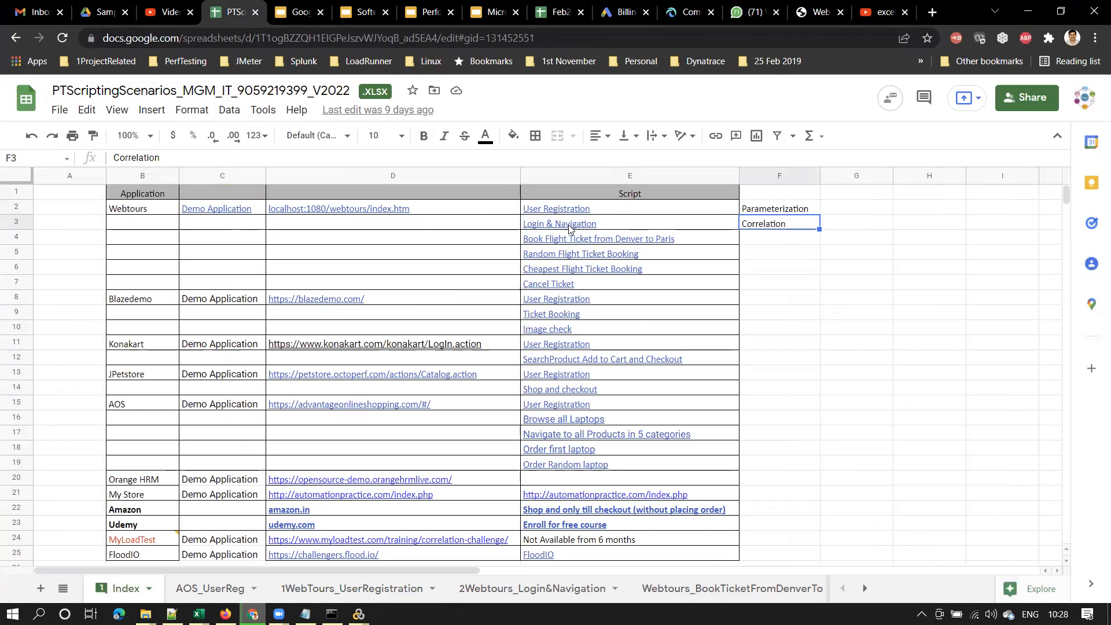
pyautogui.click(752, 294)
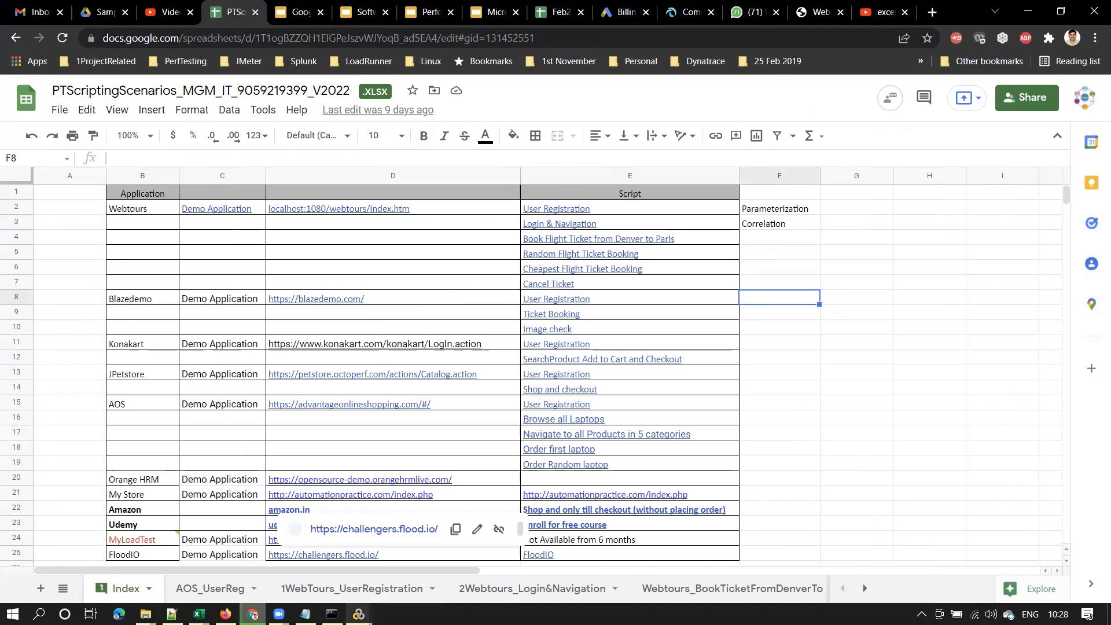
pyautogui.moveTo(359, 614)
pyautogui.click(354, 557)
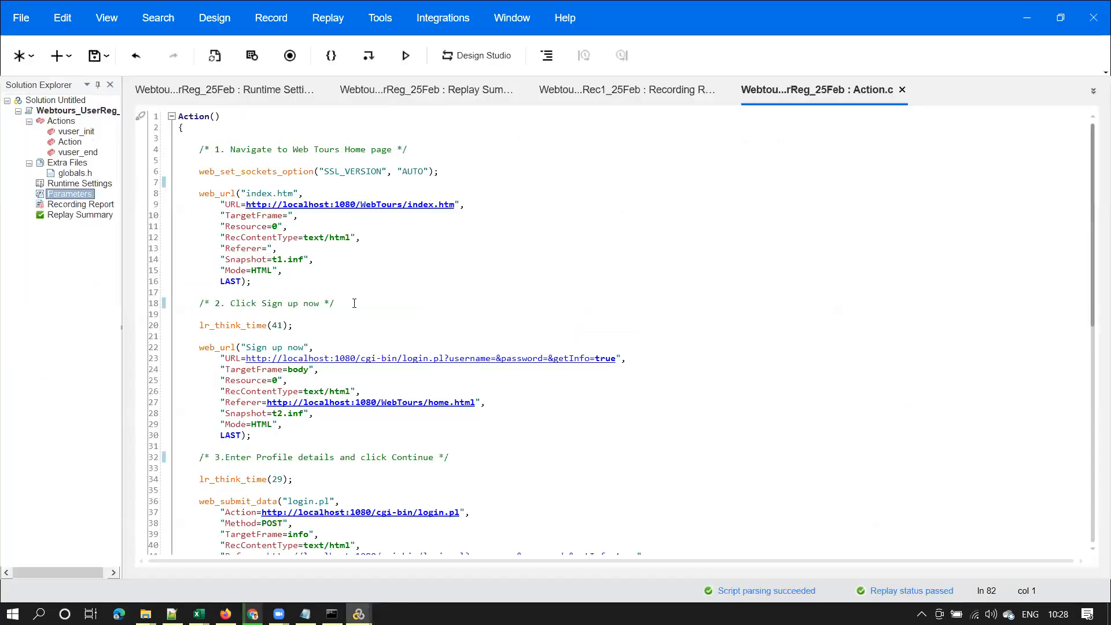
# Save the VuGen script and bring up the Performance Testing Fundamentals slides in Chrome
pyautogui.click(94, 55)
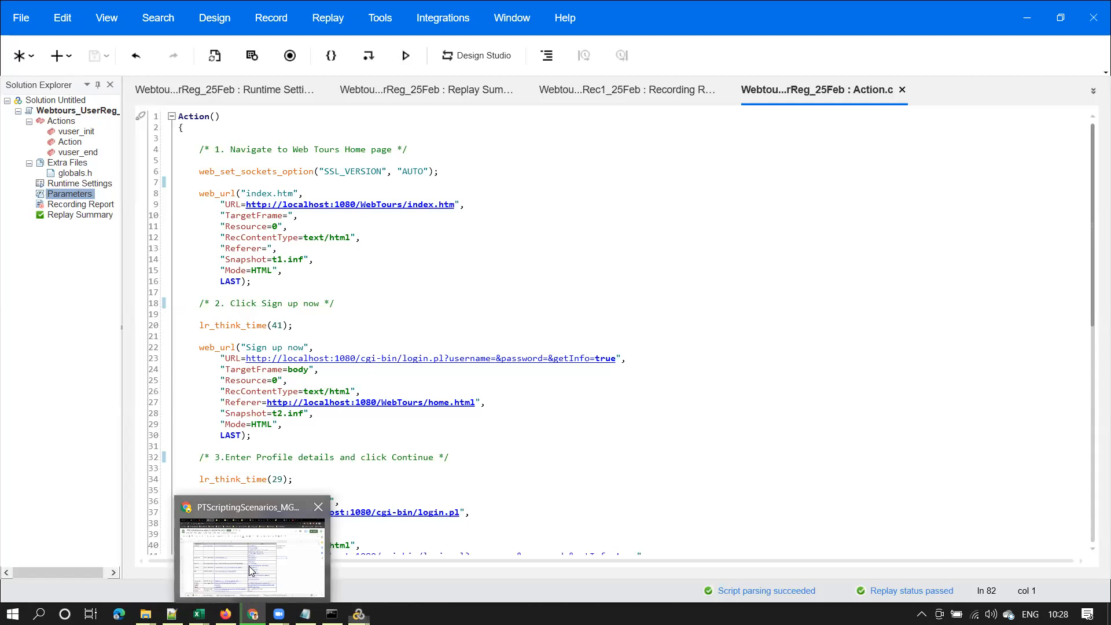
pyautogui.click(253, 614)
pyautogui.click(553, 15)
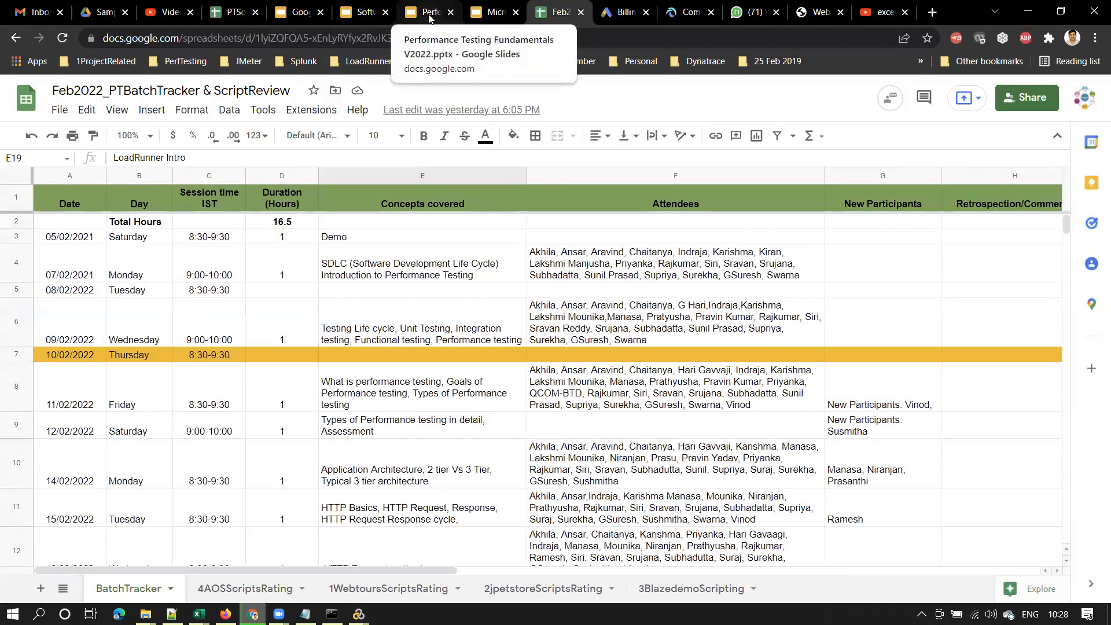
pyautogui.click(429, 15)
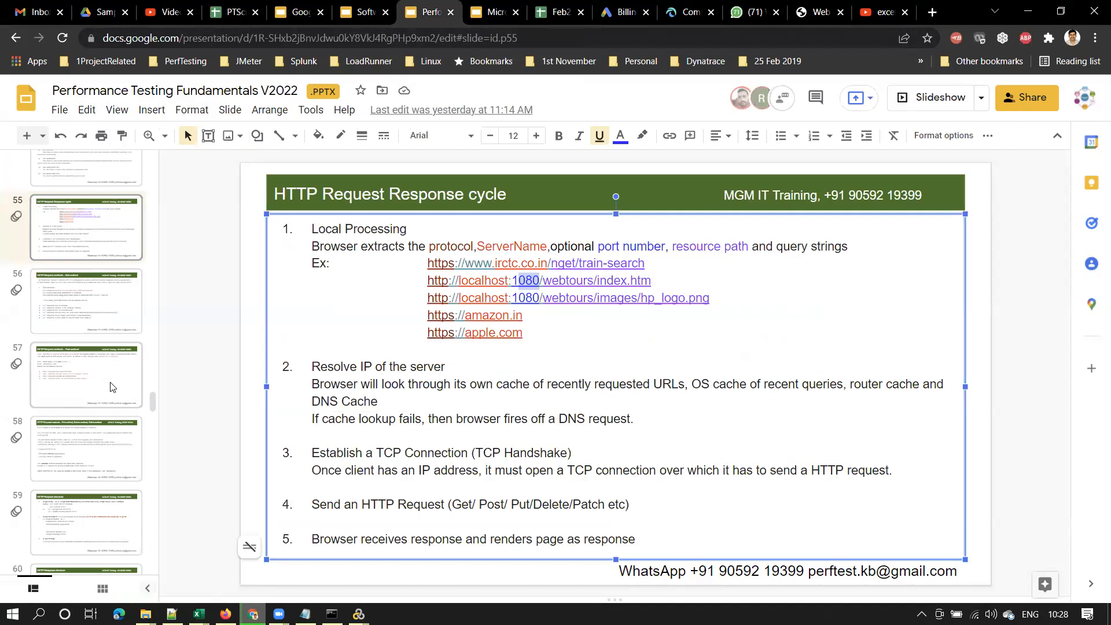
# Browse slides 58, 56, 43 and 42 (Test Plan & its components) of the fundamentals deck
pyautogui.click(105, 433)
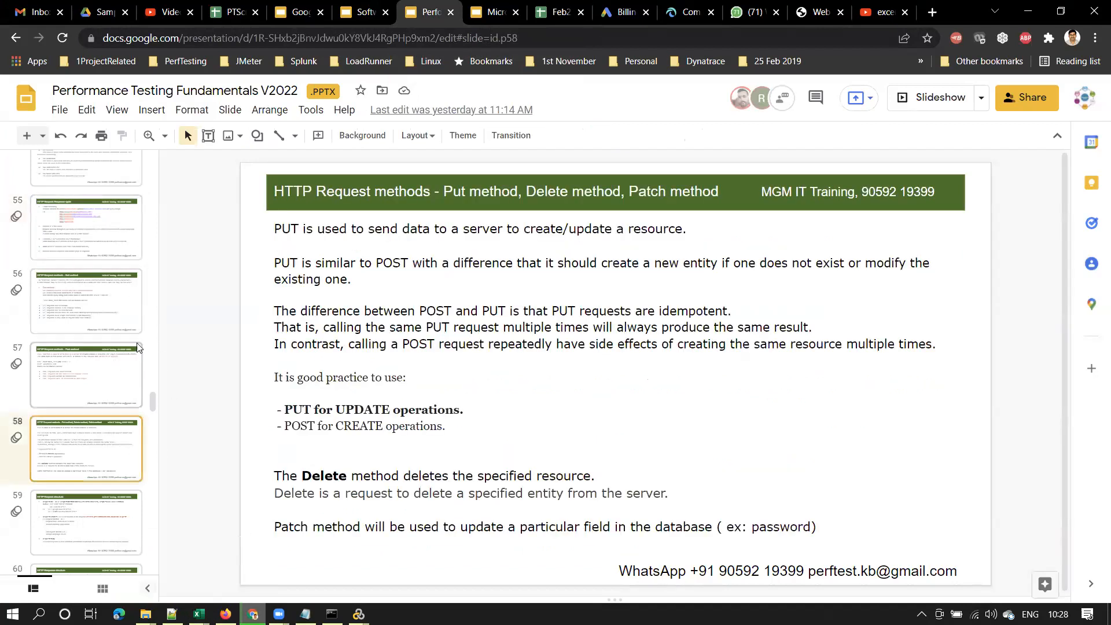
pyautogui.click(107, 290)
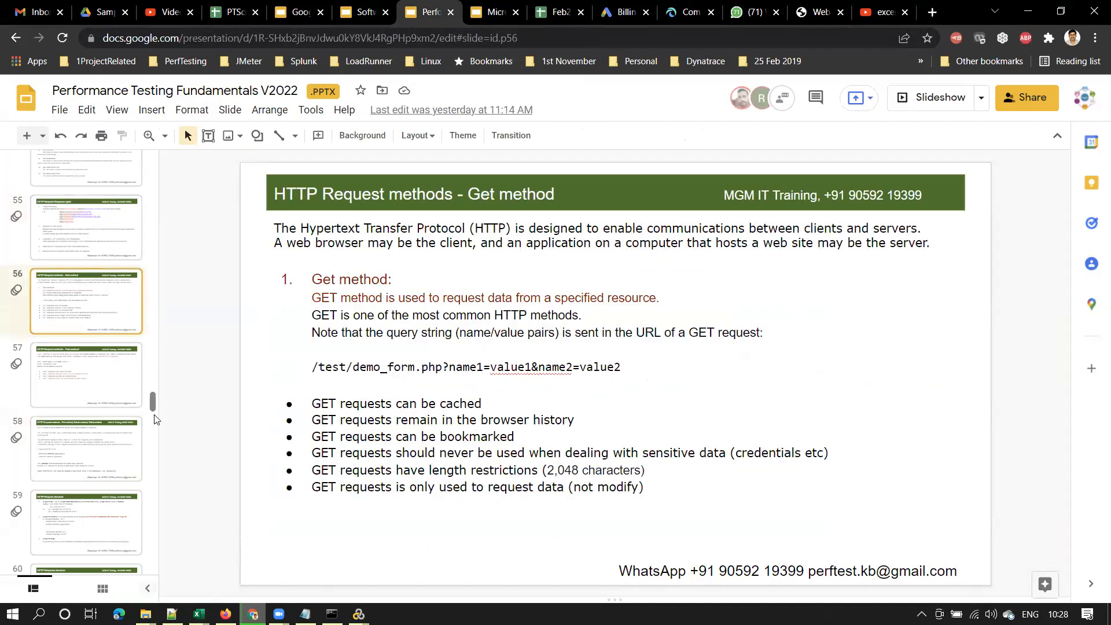
pyautogui.moveTo(154, 398); pyautogui.dragTo(133, 350)
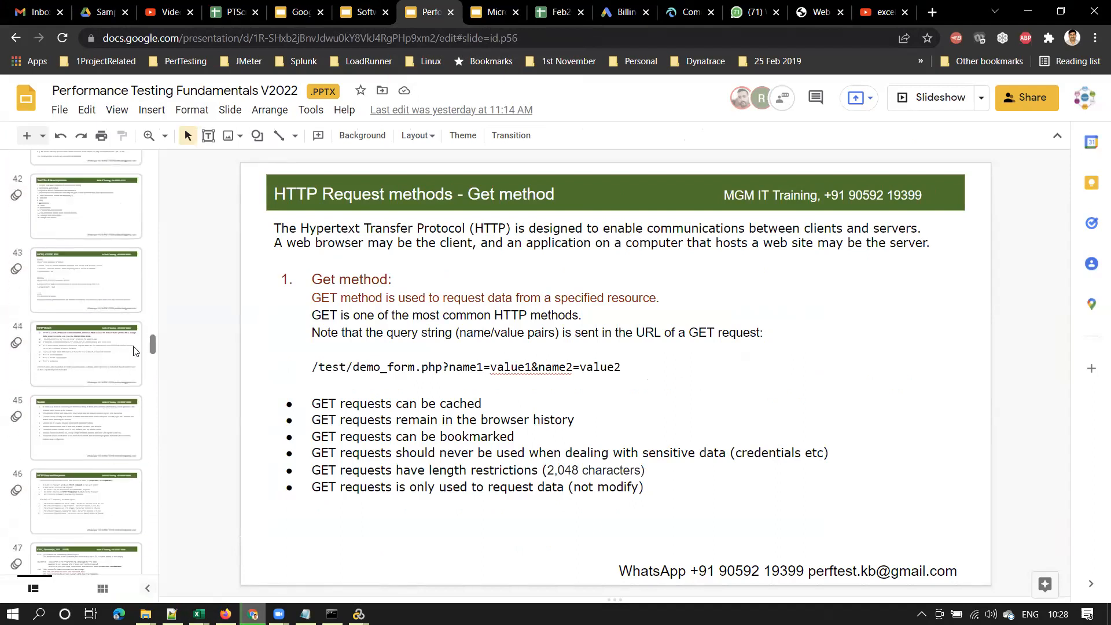
pyautogui.click(105, 295)
pyautogui.click(101, 210)
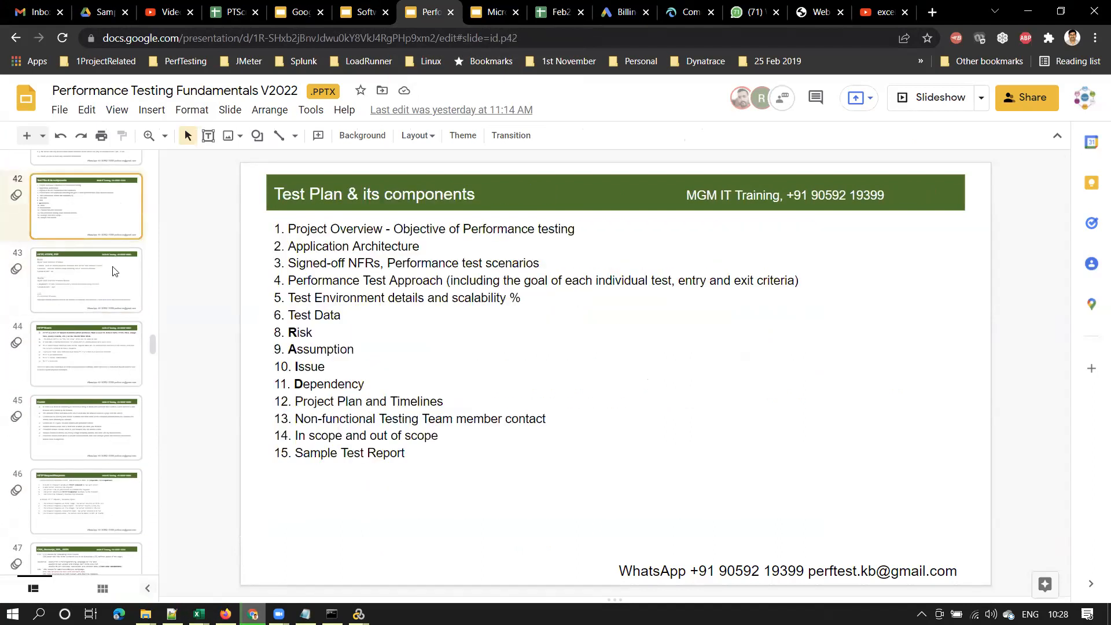
pyautogui.click(492, 12)
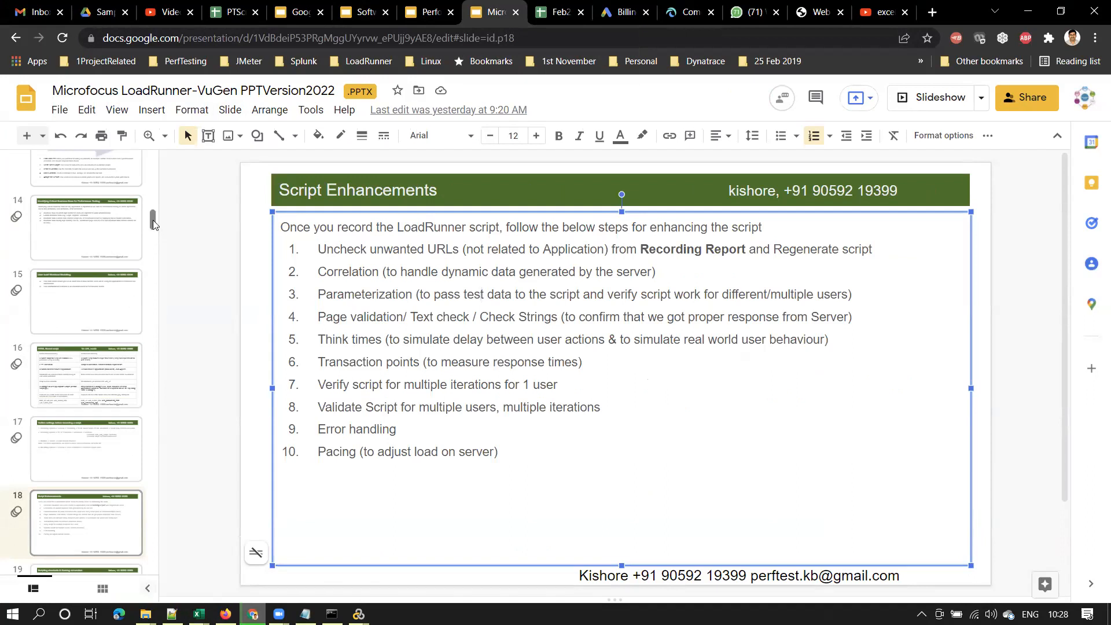
# Show the course agenda on slide 2 of the LoadRunner-VuGen deck, briefly checking VuGen
pyautogui.moveTo(153, 220); pyautogui.dragTo(157, 149)
pyautogui.click(91, 262)
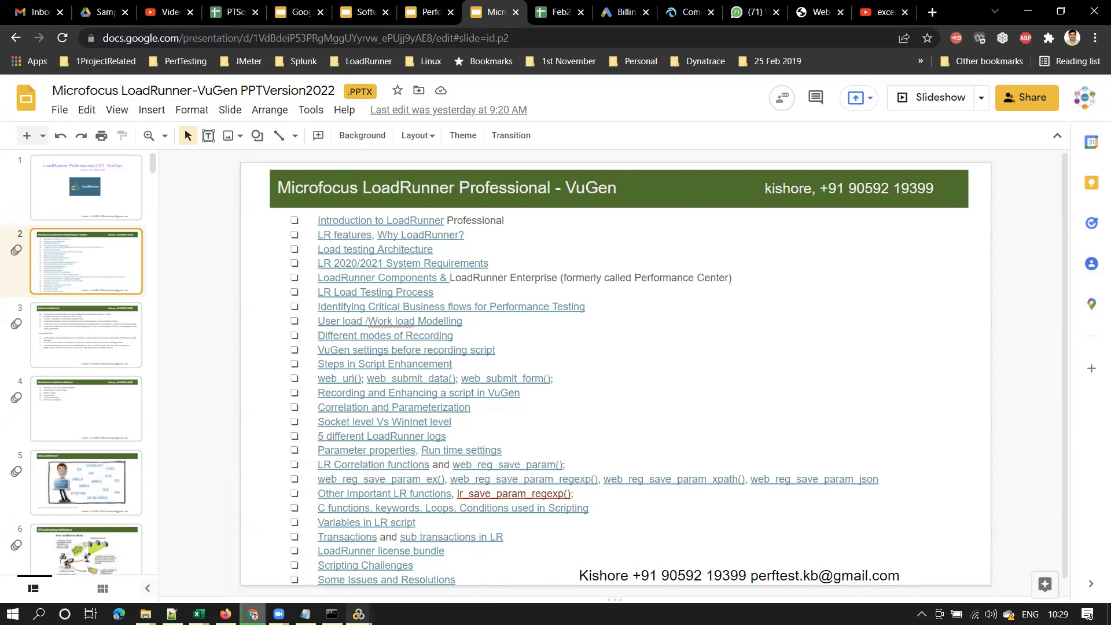
pyautogui.click(359, 613)
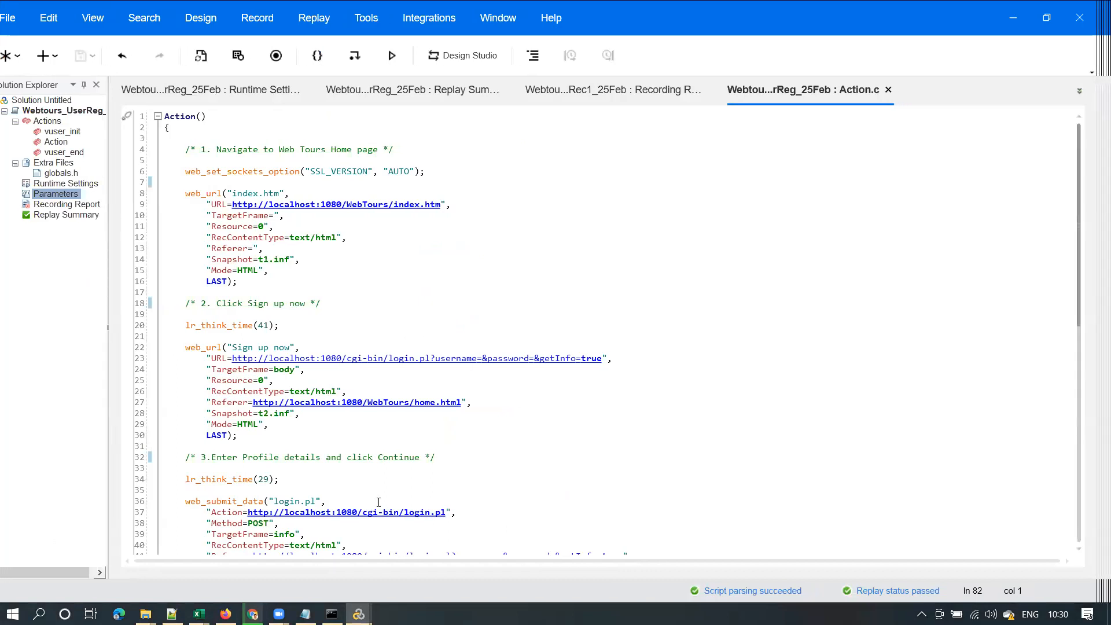
pyautogui.click(252, 613)
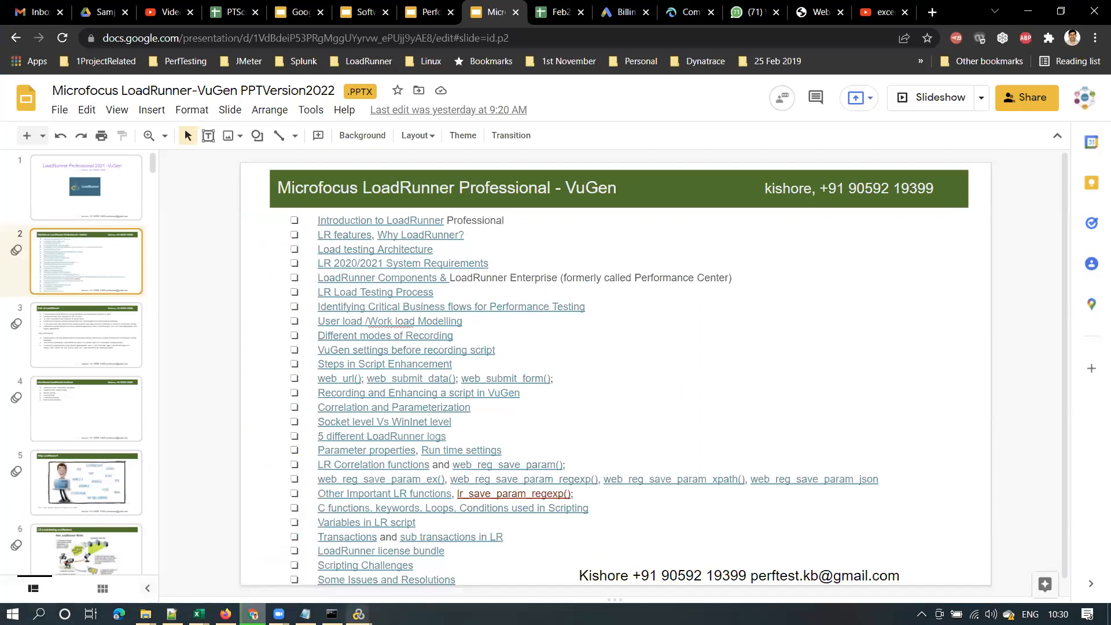
# Select the web tours registration project in VuGen, then open the JMeter deck from Slides home
pyautogui.click(298, 524)
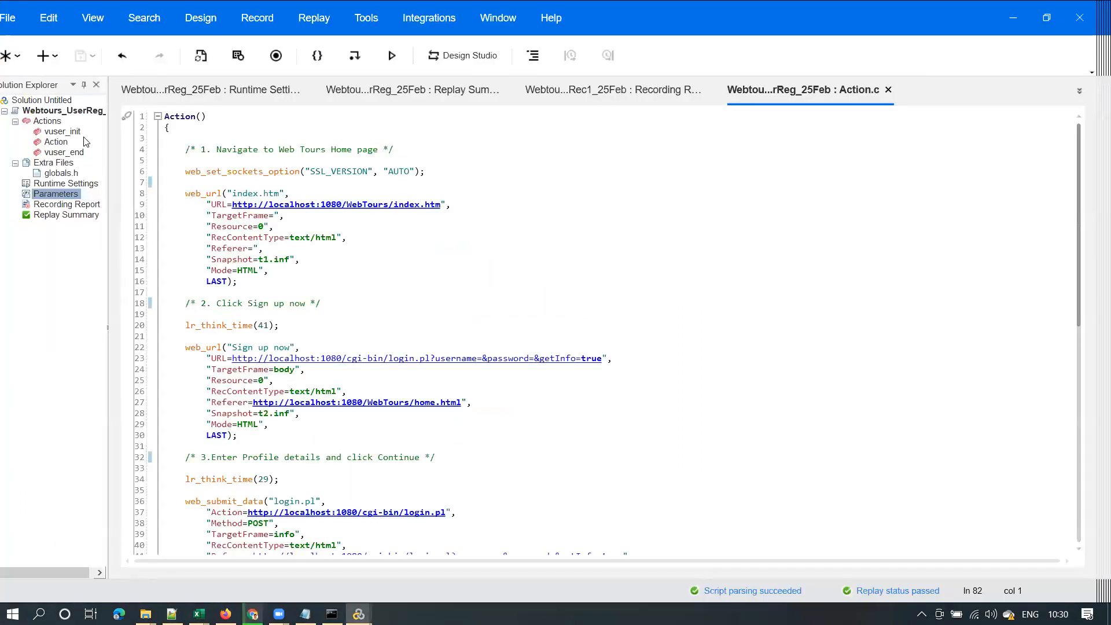
pyautogui.click(78, 111)
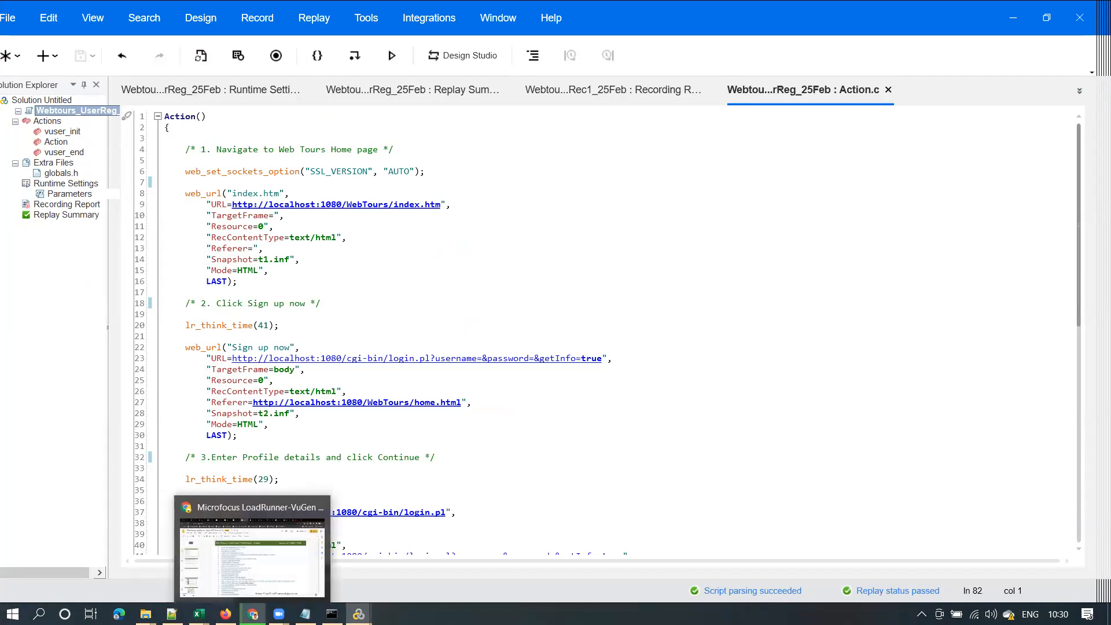
pyautogui.click(254, 550)
pyautogui.click(313, 13)
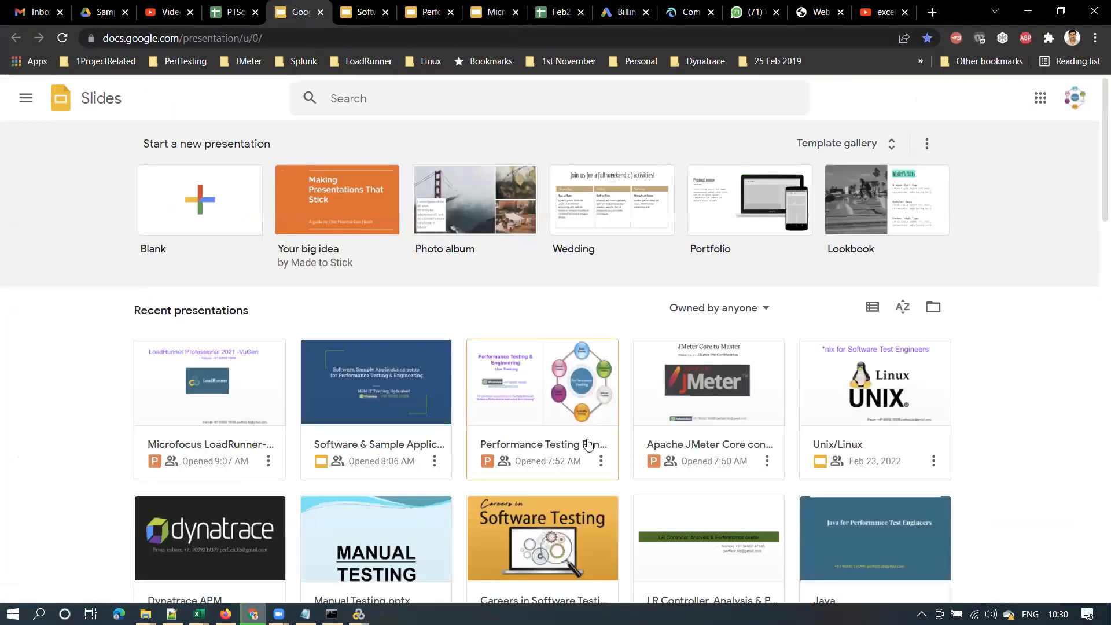
pyautogui.click(736, 416)
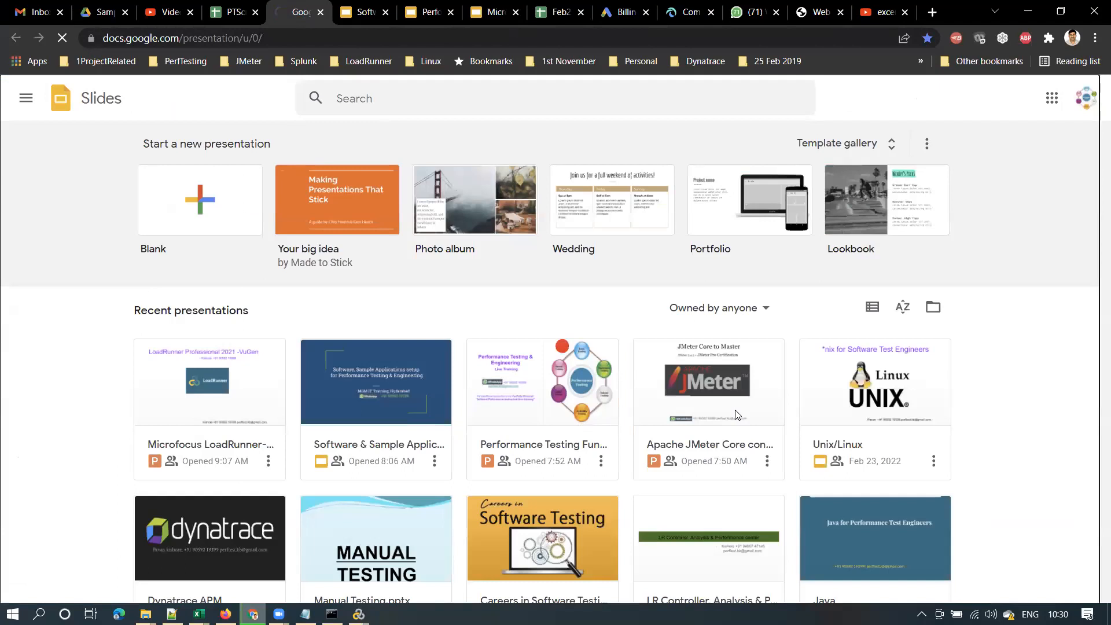